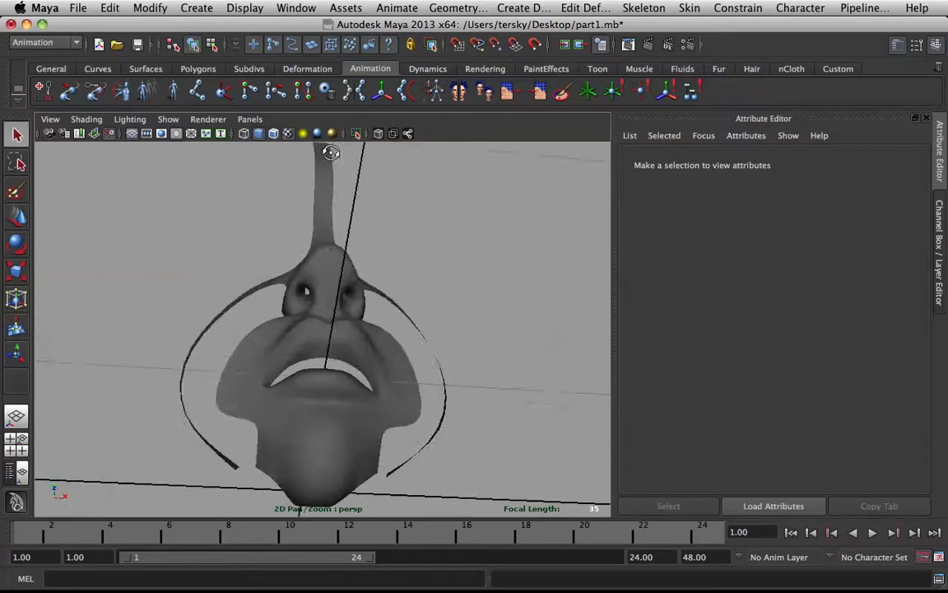
# Examine how the nose, lips and cheek strip of the face mesh line up with the side reference sketch
pyautogui.moveTo(338, 209)
pyautogui.keyDown('alt'); pyautogui.mouseDown()
pyautogui.moveTo(389, 269)
pyautogui.moveTo(413, 256)
pyautogui.moveTo(275, 240)
pyautogui.moveTo(273, 263)
pyautogui.moveTo(218, 270)
pyautogui.moveTo(367, 270)
pyautogui.mouseUp(); pyautogui.keyUp('alt')
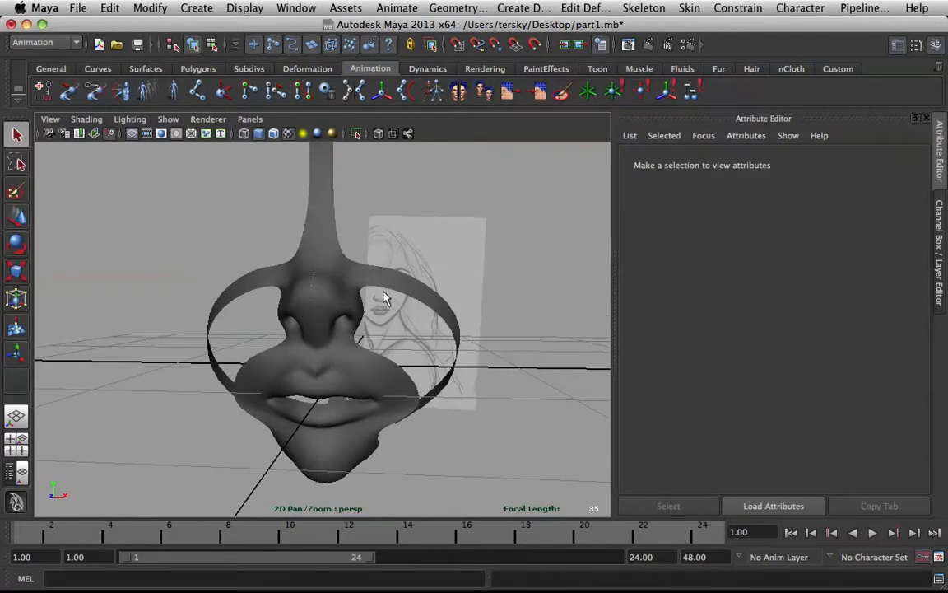
pyautogui.press('space')
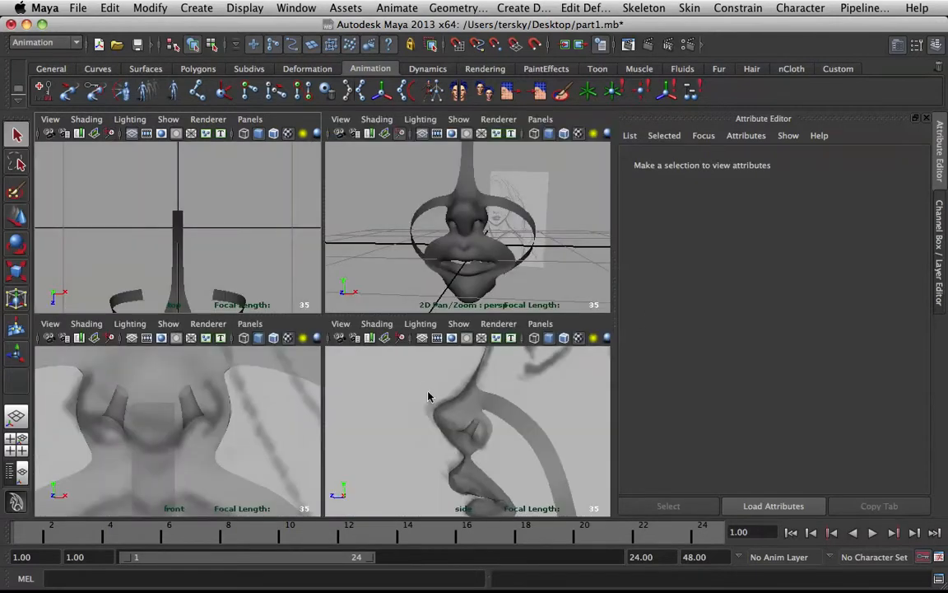
pyautogui.click(454, 381)
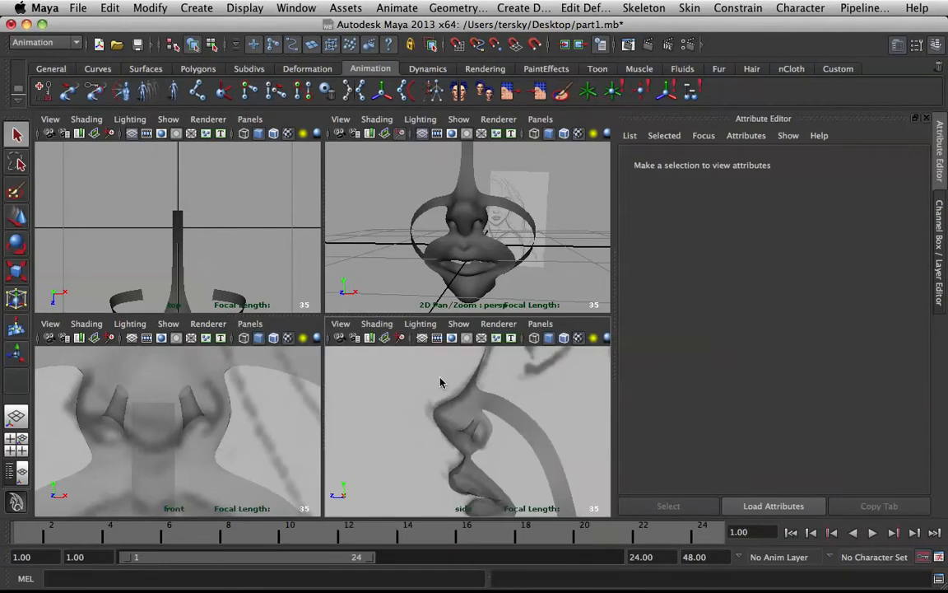
pyautogui.press('space')
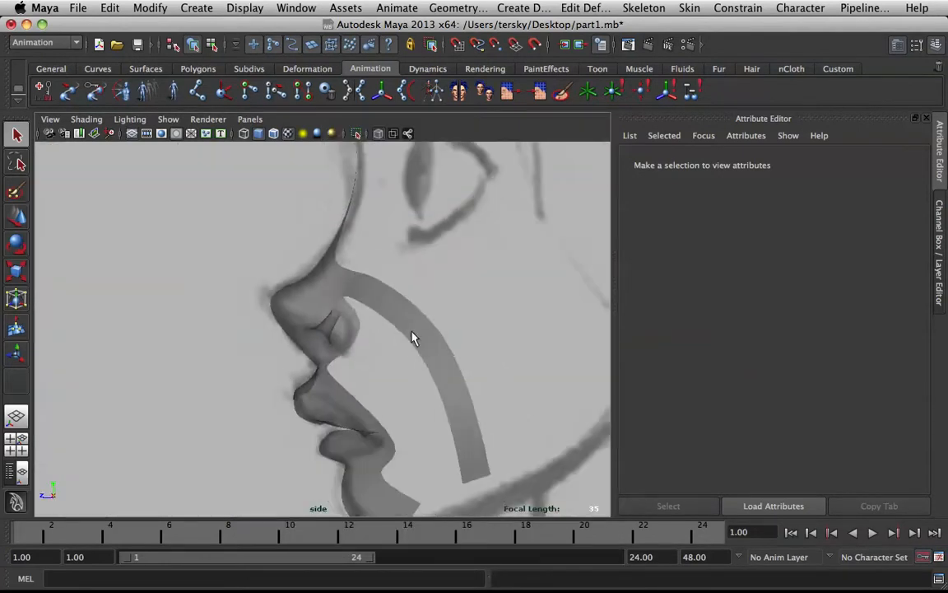
pyautogui.scroll(10, 411, 362)
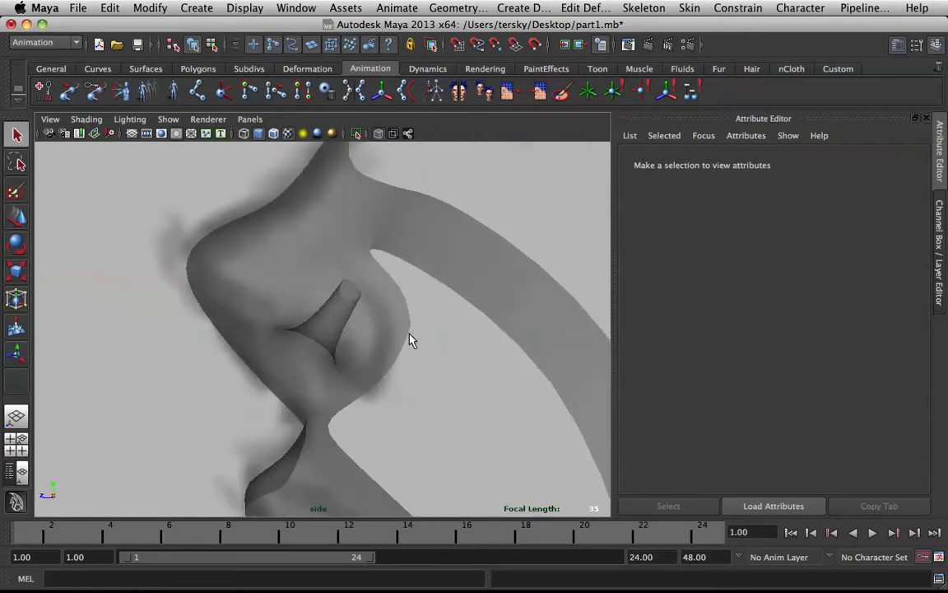
pyautogui.click(413, 334)
pyautogui.keyDown('alt'); pyautogui.moveTo(425, 311); pyautogui.dragTo(422, 286, button='middle'); pyautogui.keyUp('alt')
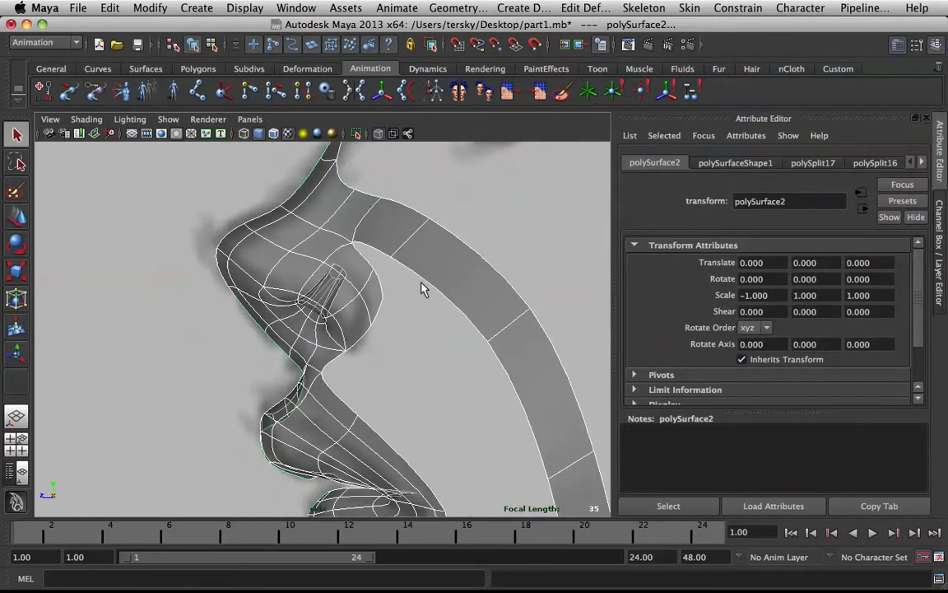
pyautogui.scroll(2, 422, 287)
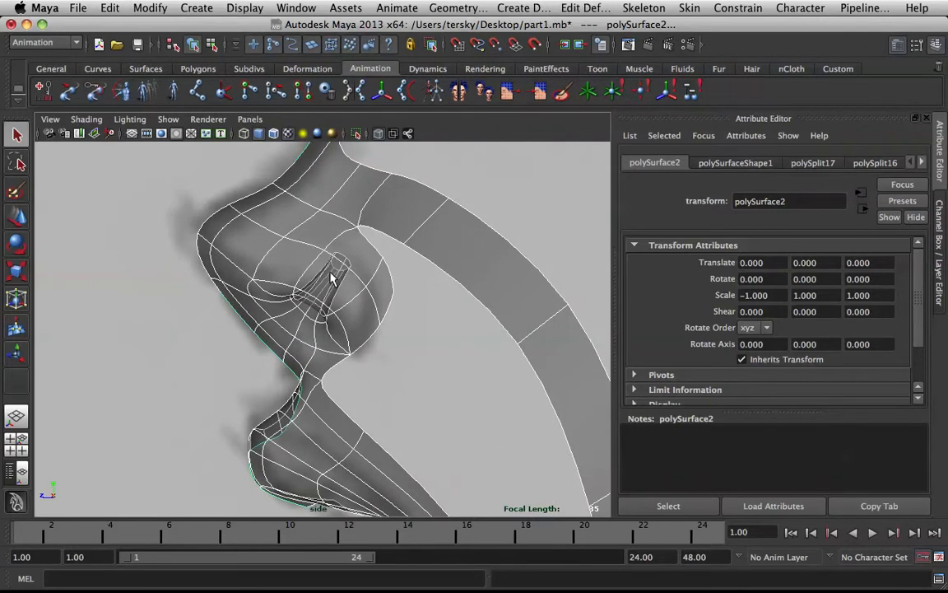
pyautogui.scroll(-4, 371, 295)
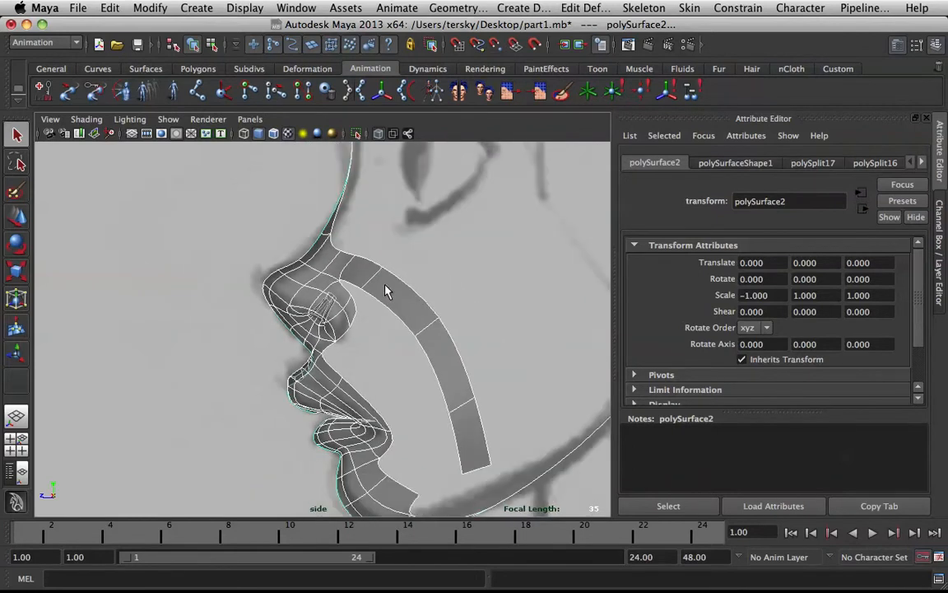
pyautogui.scroll(4, 245, 274)
pyautogui.scroll(-3, 373, 284)
pyautogui.keyDown('alt'); pyautogui.moveTo(373, 284); pyautogui.dragTo(369, 246, button='middle'); pyautogui.keyUp('alt')
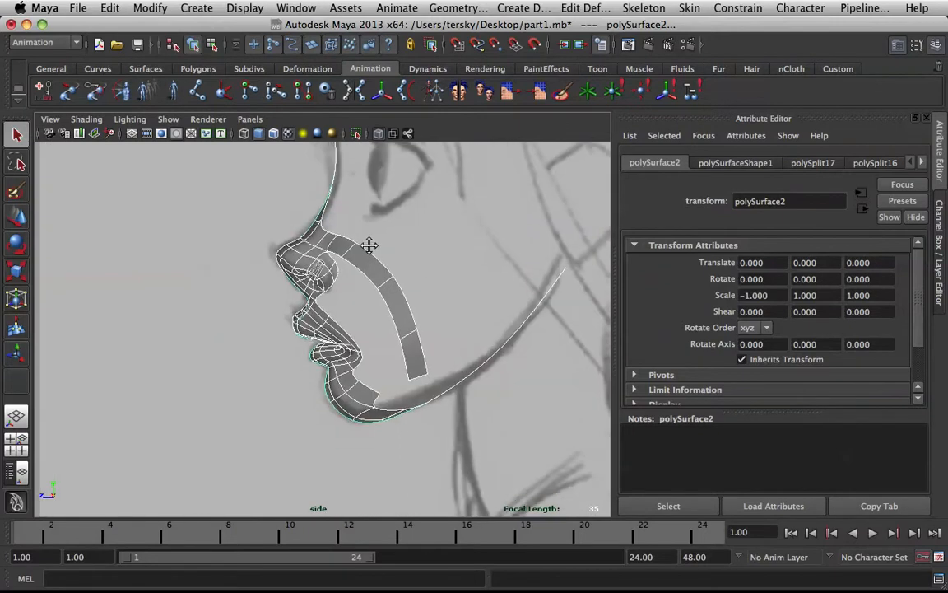
# Inspect the face mesh from several perspective angles and compare its profile with the side sketch
pyautogui.press('space')
pyautogui.press('space')
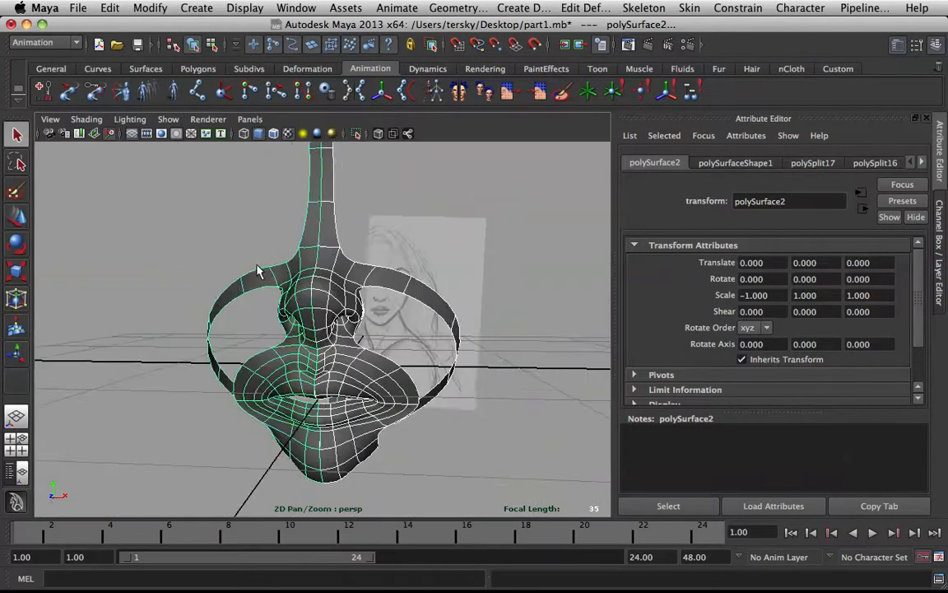
pyautogui.keyDown('alt'); pyautogui.moveTo(362, 265); pyautogui.dragTo(191, 258); pyautogui.keyUp('alt')
pyautogui.press('space')
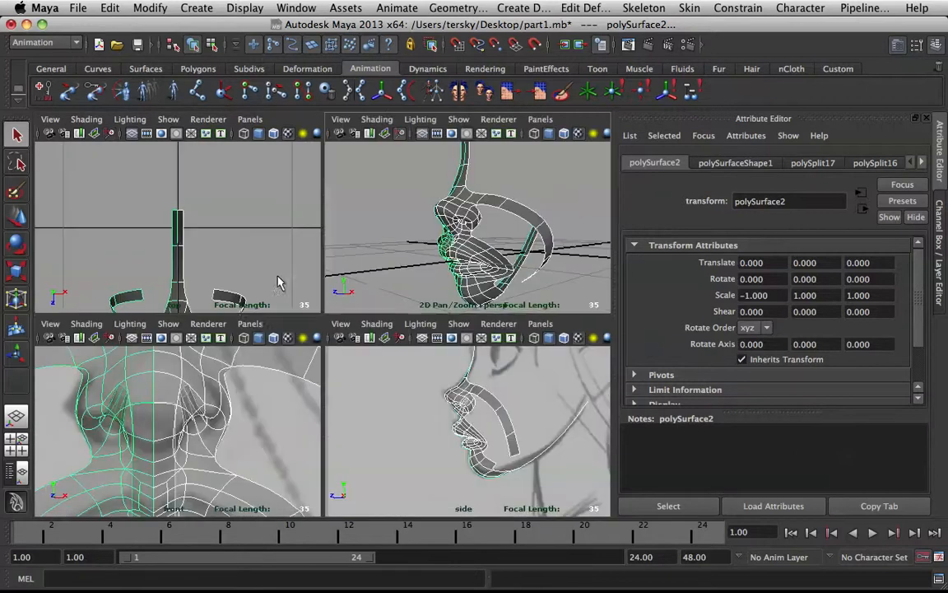
pyautogui.press('space')
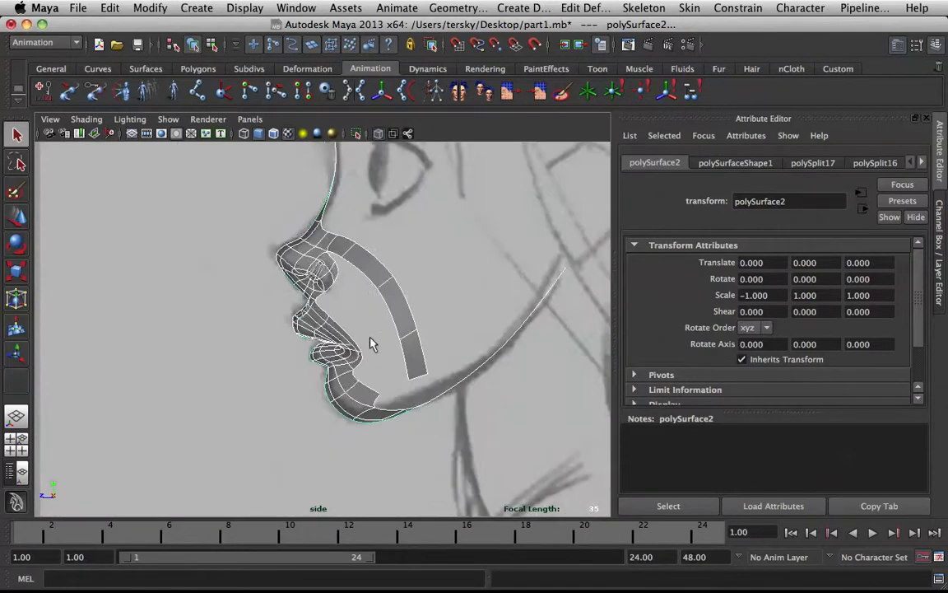
pyautogui.scroll(6, 360, 322)
pyautogui.scroll(-3, 298, 360)
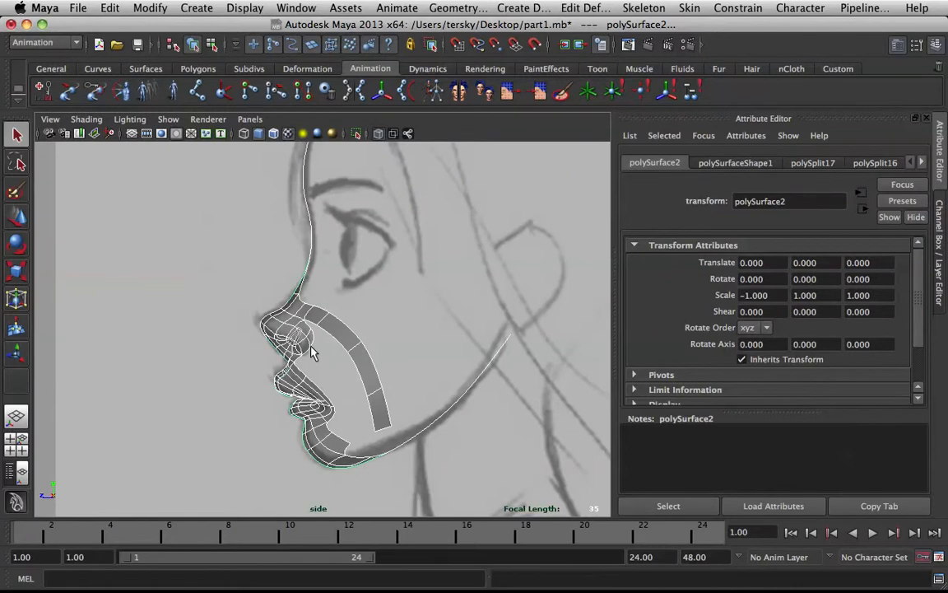
pyautogui.press('space')
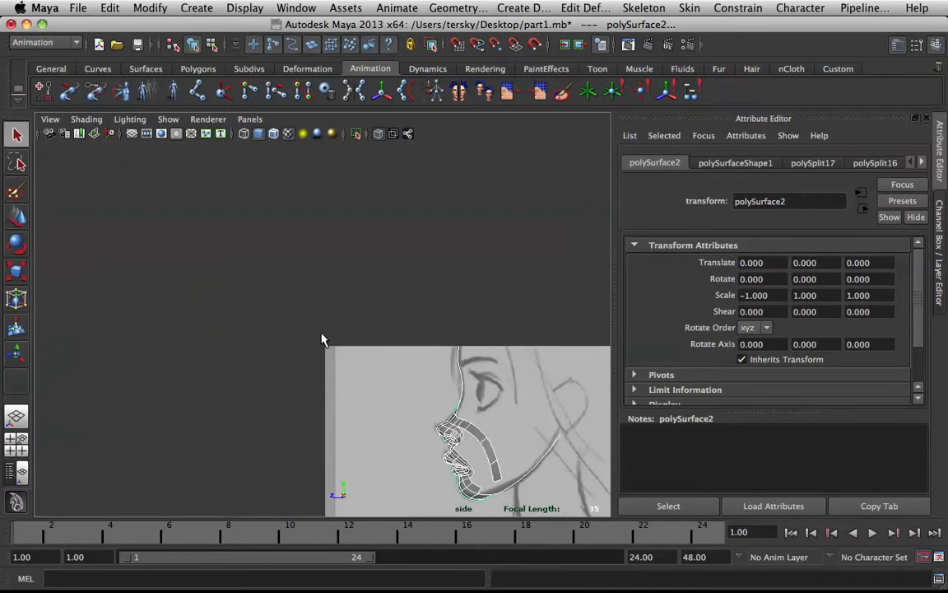
pyautogui.press('space')
pyautogui.keyDown('alt'); pyautogui.moveTo(373, 265); pyautogui.dragTo(416, 174); pyautogui.keyUp('alt')
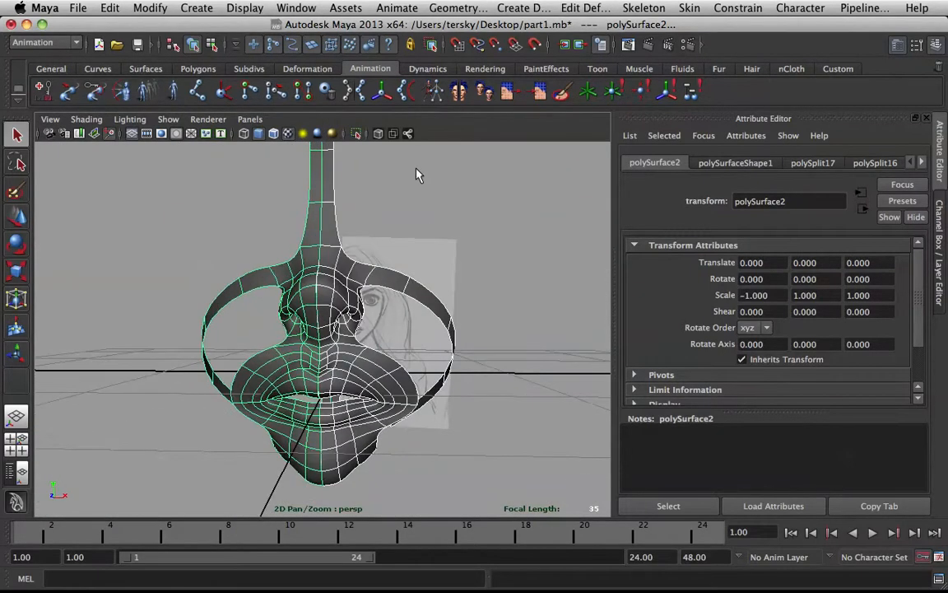
pyautogui.click(436, 233)
pyautogui.moveTo(403, 264)
pyautogui.keyDown('alt'); pyautogui.mouseDown()
pyautogui.moveTo(381, 279)
pyautogui.moveTo(415, 281)
pyautogui.moveTo(322, 337)
pyautogui.moveTo(301, 285)
pyautogui.moveTo(311, 233)
pyautogui.moveTo(483, 275)
pyautogui.moveTo(392, 278)
pyautogui.moveTo(345, 294)
pyautogui.mouseUp(); pyautogui.keyUp('alt')
# Check the lips, chin and cheek strip against the jawline of the side reference sketch
pyautogui.press('space')
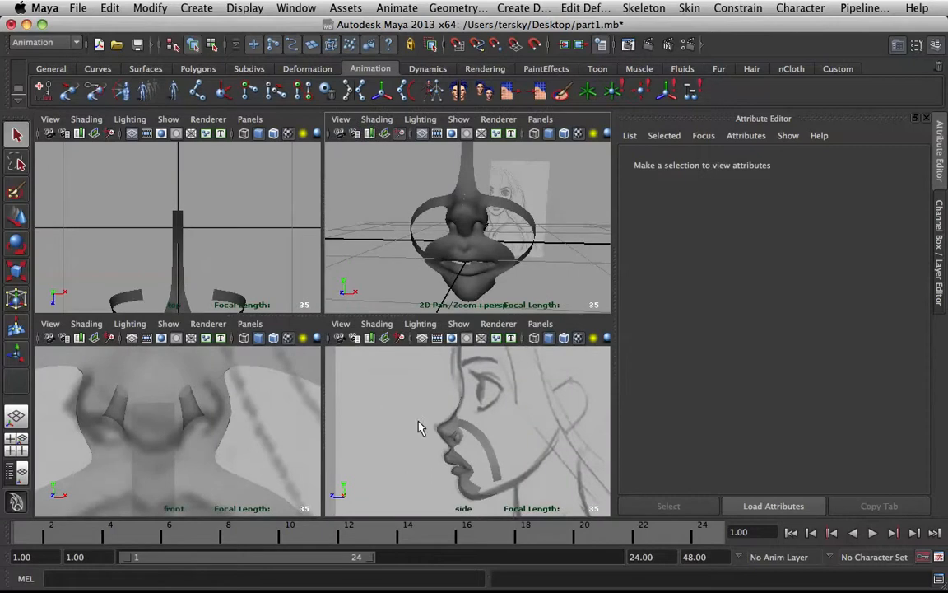
pyautogui.press('space')
pyautogui.scroll(6, 384, 376)
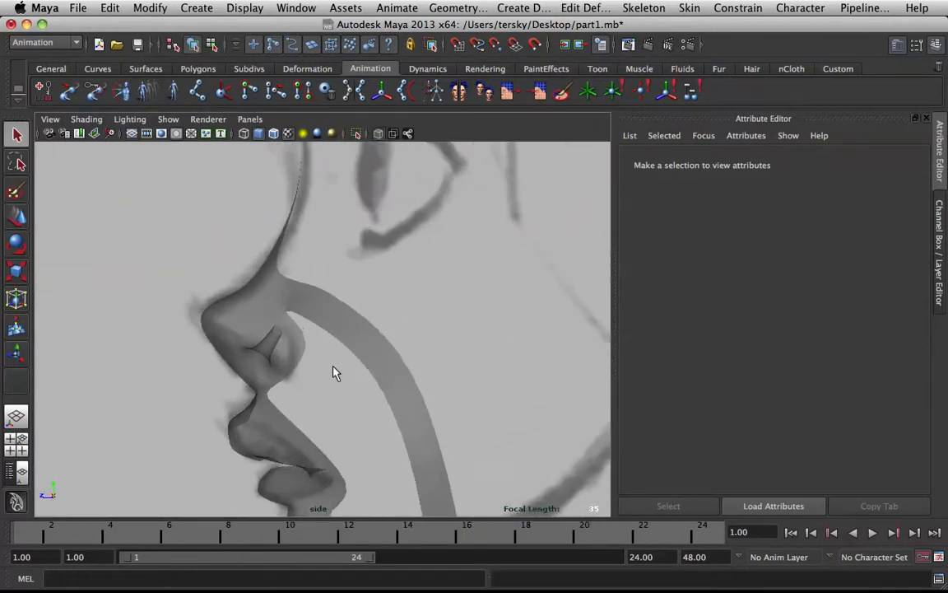
pyautogui.scroll(-3, 333, 368)
pyautogui.scroll(3, 332, 367)
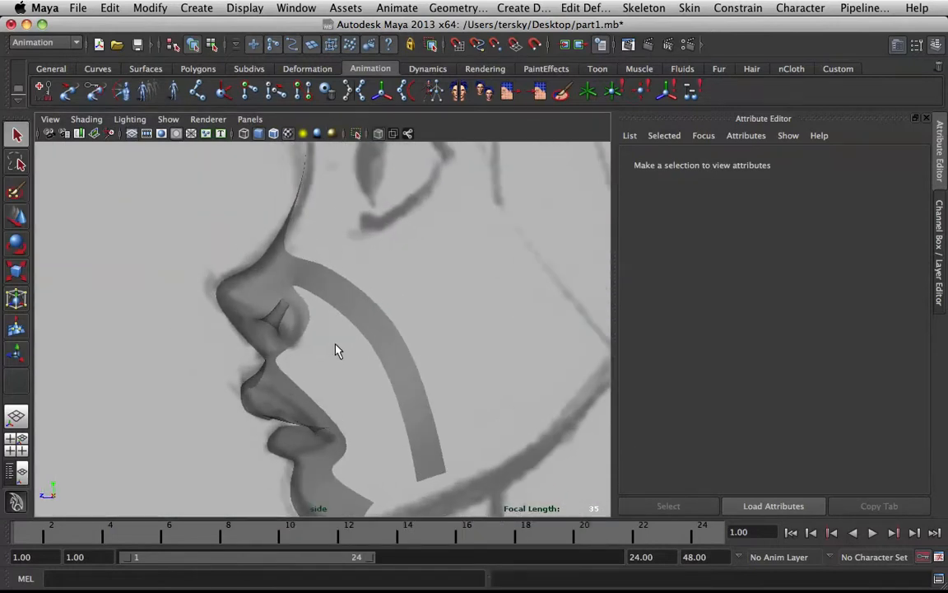
pyautogui.keyDown('alt'); pyautogui.moveTo(333, 380); pyautogui.dragTo(349, 271, button='middle'); pyautogui.keyUp('alt')
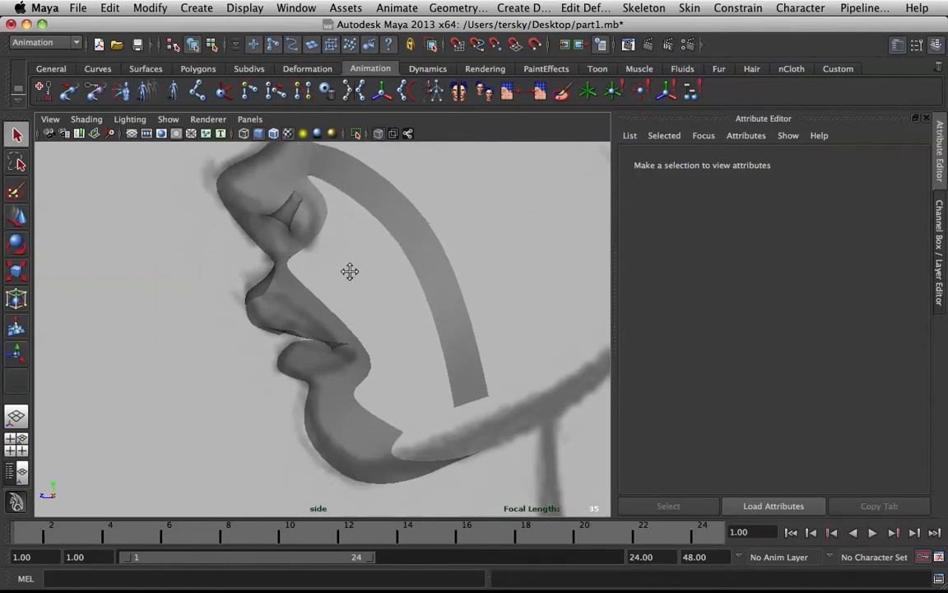
pyautogui.press('space')
pyautogui.press('space')
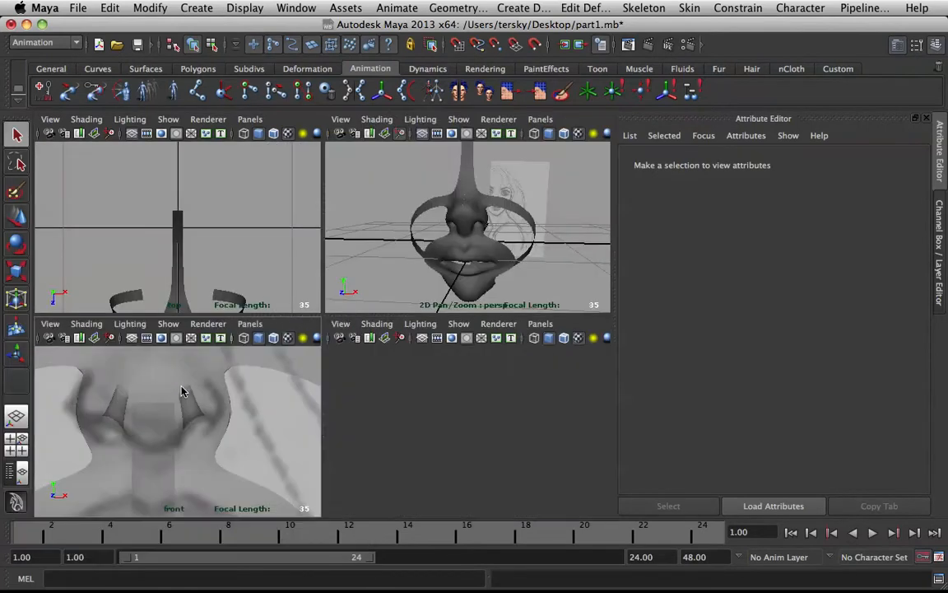
# Compare the nose, mouth and chin outline of the mesh with the front reference sketch
pyautogui.scroll(-3, 356, 333)
pyautogui.scroll(3, 358, 332)
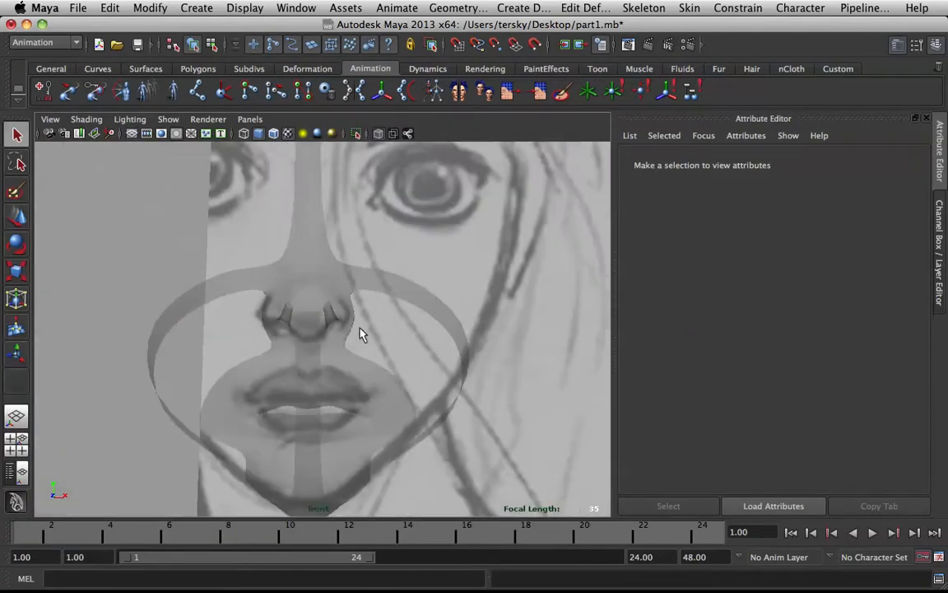
pyautogui.keyDown('alt'); pyautogui.moveTo(360, 331); pyautogui.dragTo(356, 272, button='middle'); pyautogui.keyUp('alt')
pyautogui.scroll(-3, 359, 281)
pyautogui.keyDown('alt'); pyautogui.moveTo(361, 311); pyautogui.dragTo(383, 263, button='middle'); pyautogui.keyUp('alt')
pyautogui.scroll(2, 391, 328)
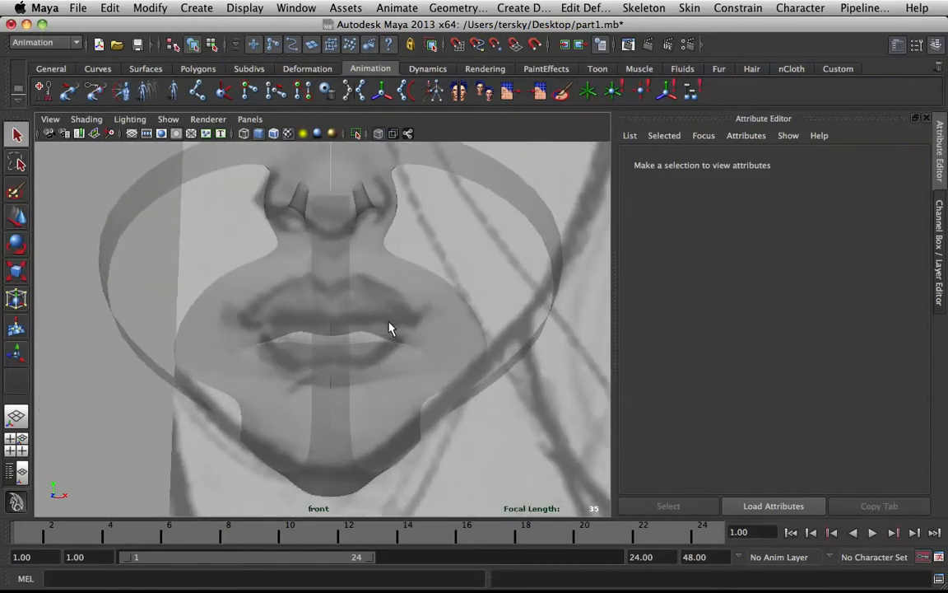
pyautogui.click(393, 322)
pyautogui.scroll(-3, 392, 309)
pyautogui.keyDown('alt'); pyautogui.moveTo(391, 308); pyautogui.dragTo(363, 351, button='middle'); pyautogui.keyUp('alt')
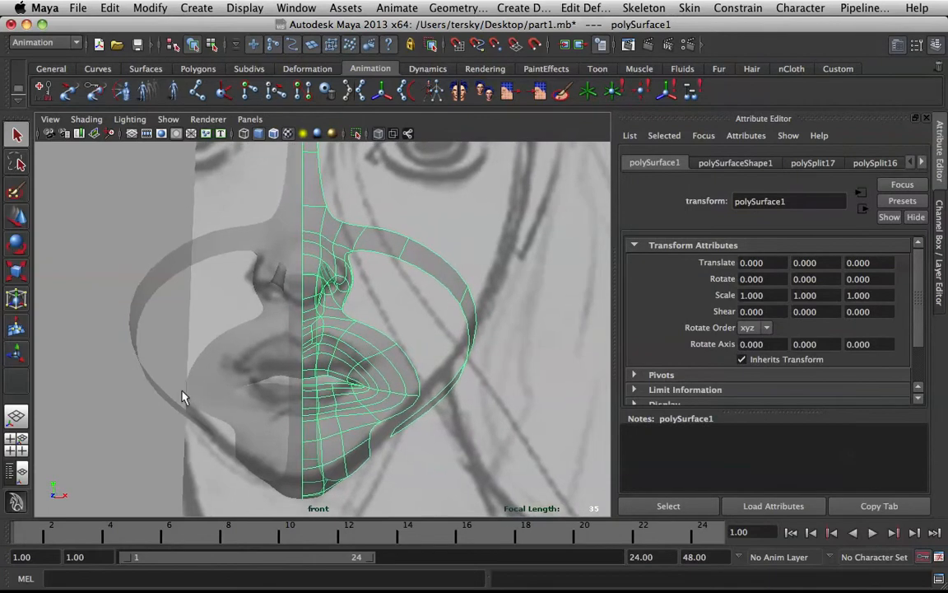
pyautogui.click(151, 407)
# Select the half-face mesh polySurface1 in the side view and turn off its smooth preview around the upper lip
pyautogui.press('space')
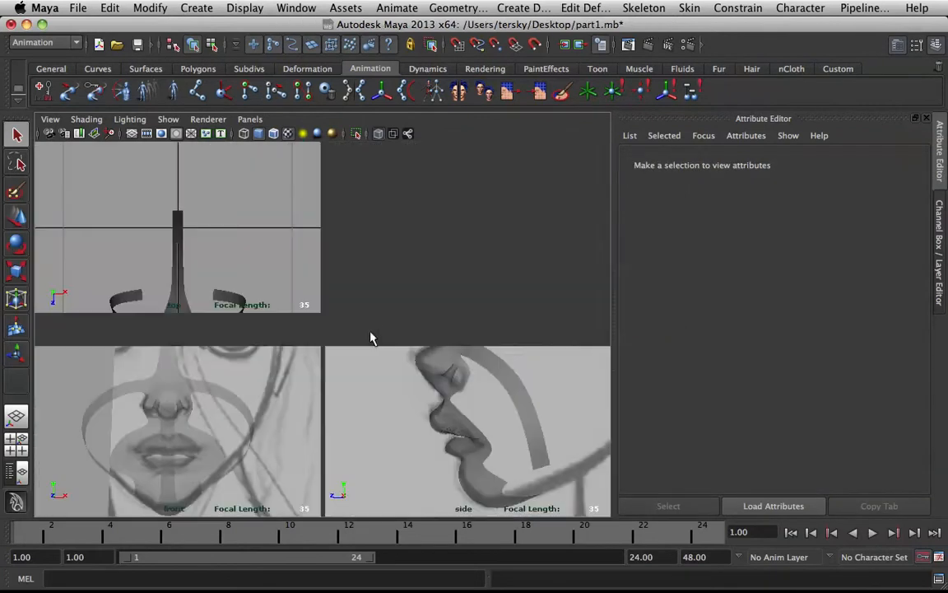
pyautogui.press('space')
pyautogui.scroll(3, 383, 379)
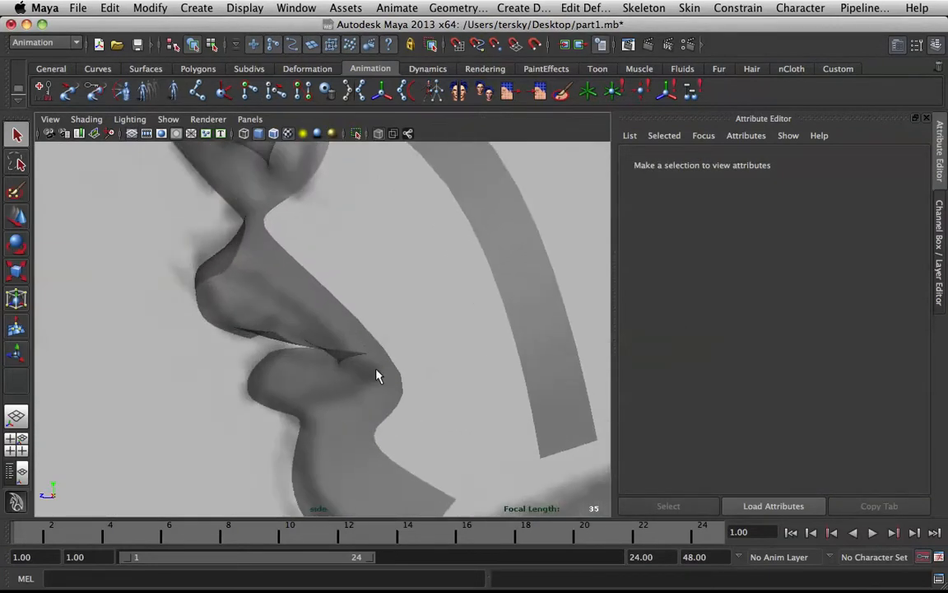
pyautogui.click(377, 375)
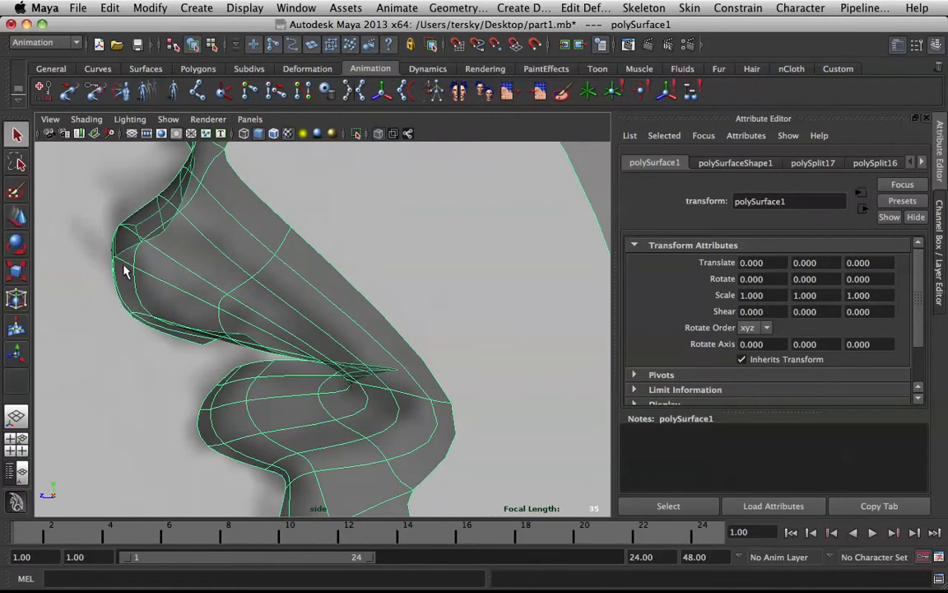
pyautogui.keyDown('alt'); pyautogui.moveTo(141, 221); pyautogui.dragTo(337, 329, button='middle'); pyautogui.keyUp('alt')
pyautogui.scroll(4, 332, 337)
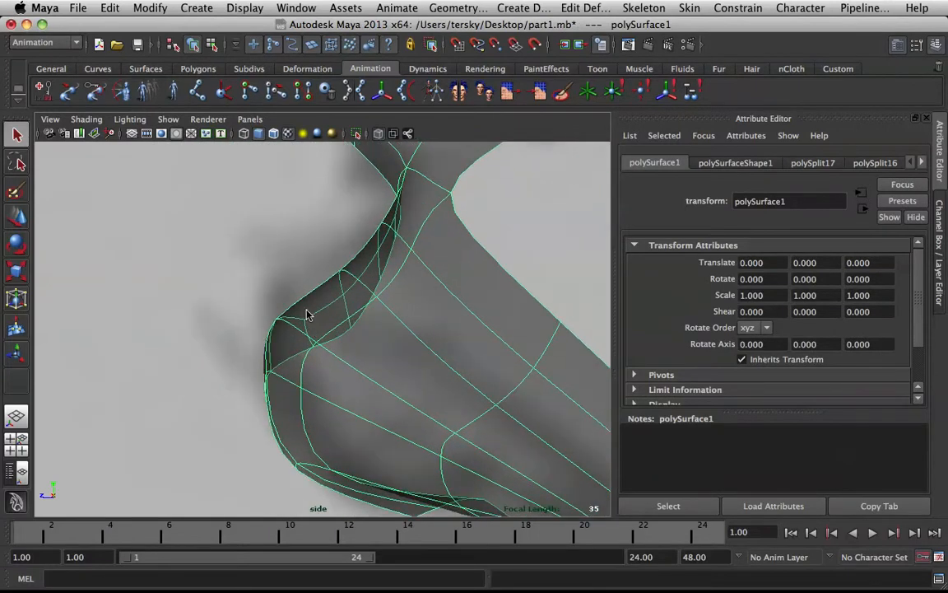
pyautogui.scroll(-3, 313, 272)
pyautogui.scroll(3, 350, 297)
pyautogui.press('1')
pyautogui.scroll(2, 368, 318)
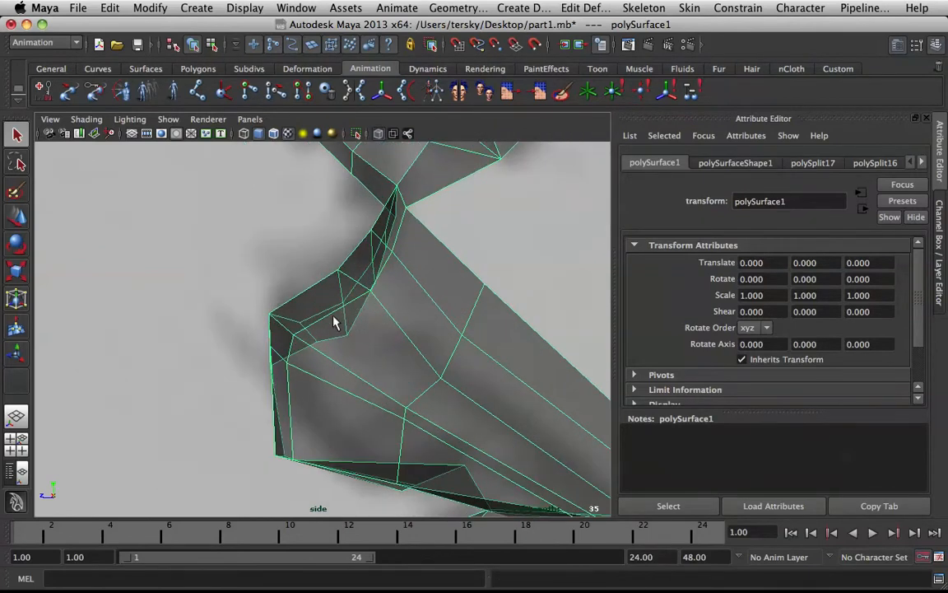
# Raise the front vertices of the upper lip with soft selection so they follow the side sketch
pyautogui.moveTo(311, 328); pyautogui.dragTo(235, 317, button='right')
pyautogui.click(295, 339)
pyautogui.press('w')
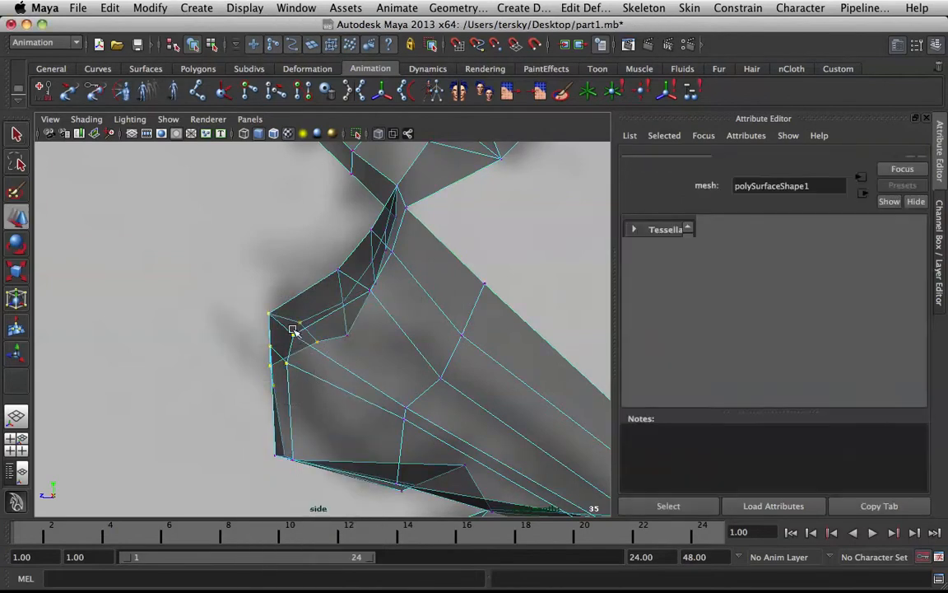
pyautogui.press('b')
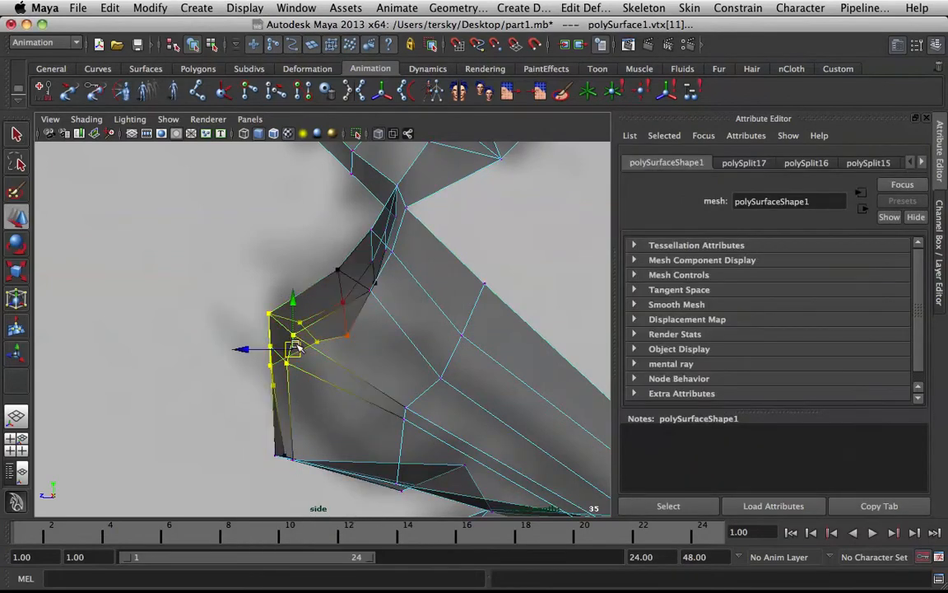
pyautogui.moveTo(301, 331); pyautogui.dragTo(292, 304)
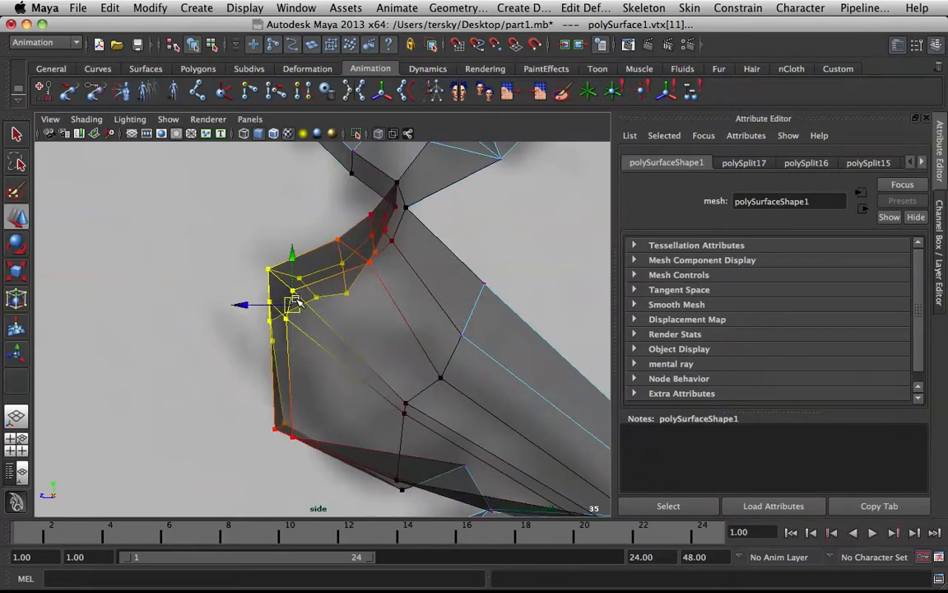
# Adjust the soft-selected vertices along the lower edge of the upper lip and restore the smooth preview
pyautogui.scroll(-5, 433, 335)
pyautogui.scroll(3, 405, 356)
pyautogui.click(305, 377)
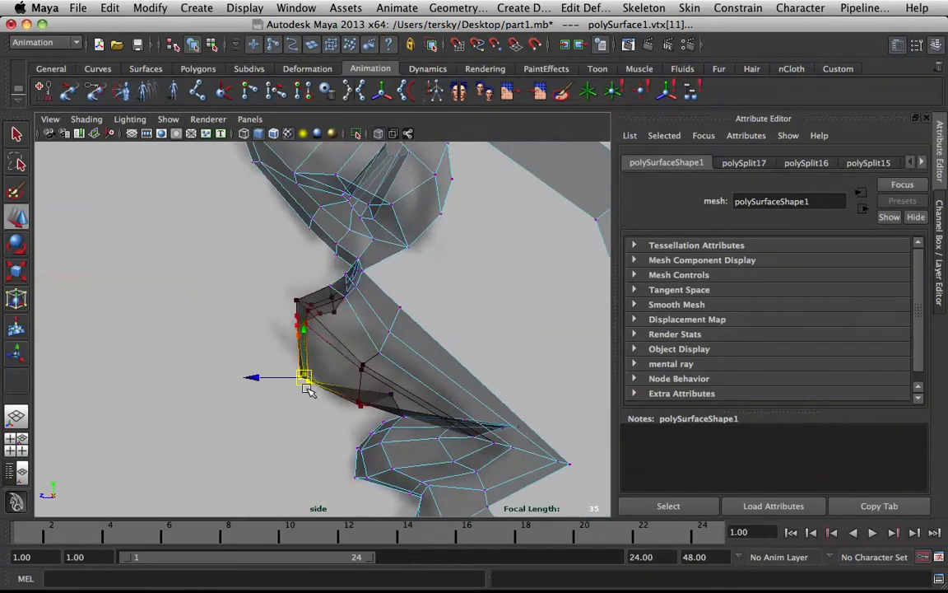
pyautogui.click(361, 405)
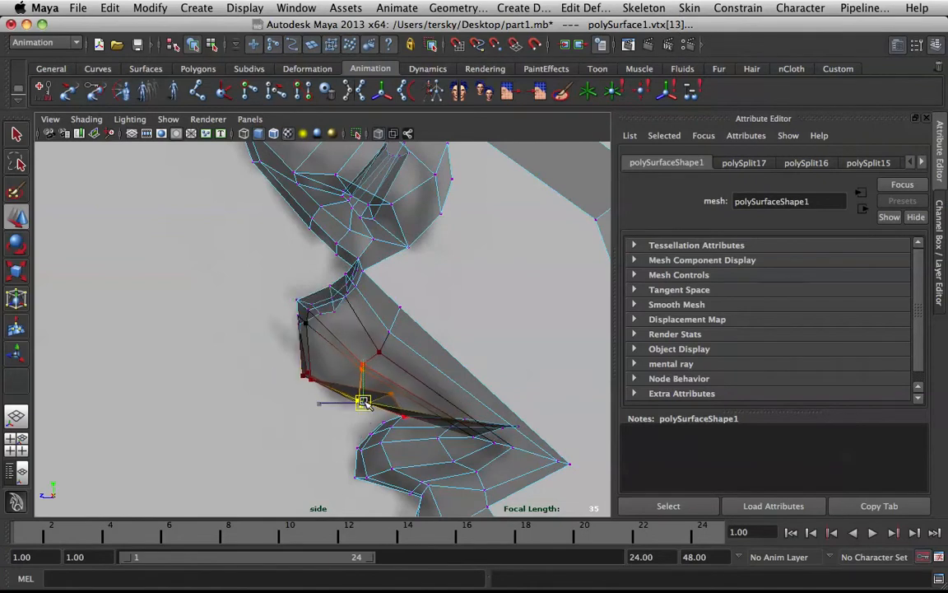
pyautogui.press('3')
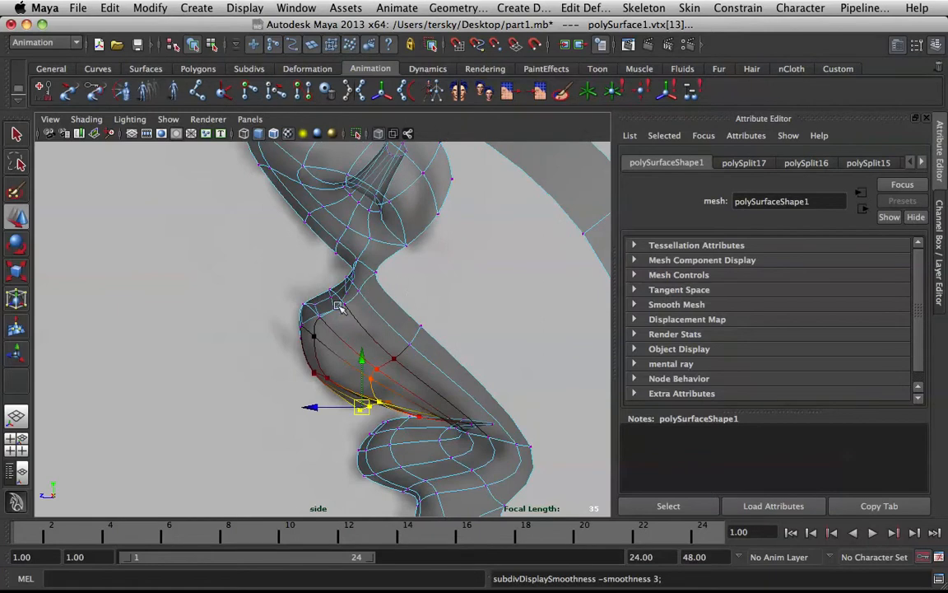
# Pull the nose tip vertices forward and up with soft selection to match the side sketch's nose outline
pyautogui.keyDown('alt'); pyautogui.moveTo(295, 272); pyautogui.dragTo(158, 232); pyautogui.keyUp('alt')
pyautogui.moveTo(270, 318); pyautogui.dragTo(276, 329)
pyautogui.moveTo(219, 285); pyautogui.dragTo(199, 264)
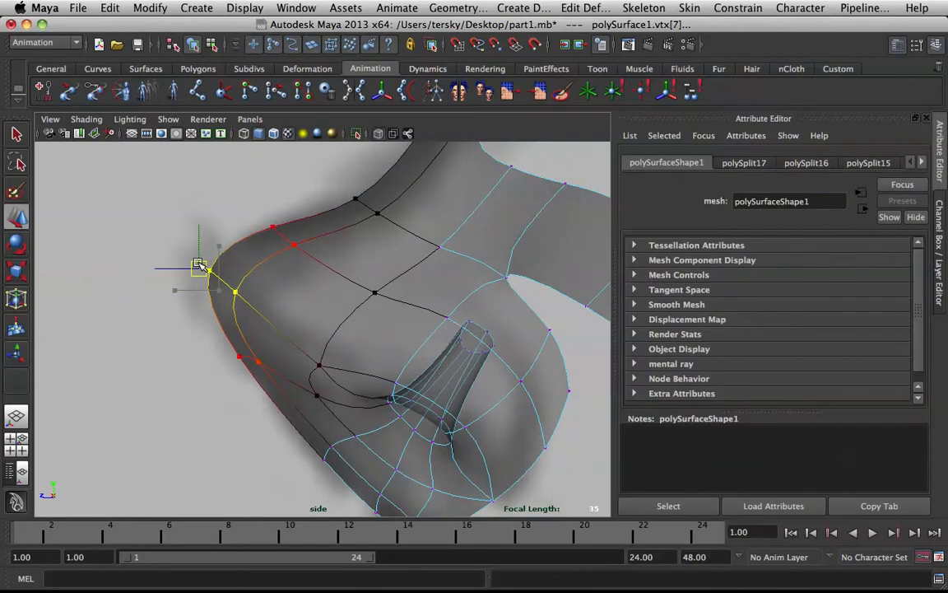
# Reposition the vertices along the nose bridge with soft selection so they follow the bridge outline of the side sketch
pyautogui.click(368, 206)
pyautogui.keyDown('alt'); pyautogui.moveTo(368, 205); pyautogui.dragTo(432, 301); pyautogui.keyUp('alt')
pyautogui.keyDown('alt'); pyautogui.moveTo(431, 301); pyautogui.dragTo(441, 351, button='middle'); pyautogui.keyUp('alt')
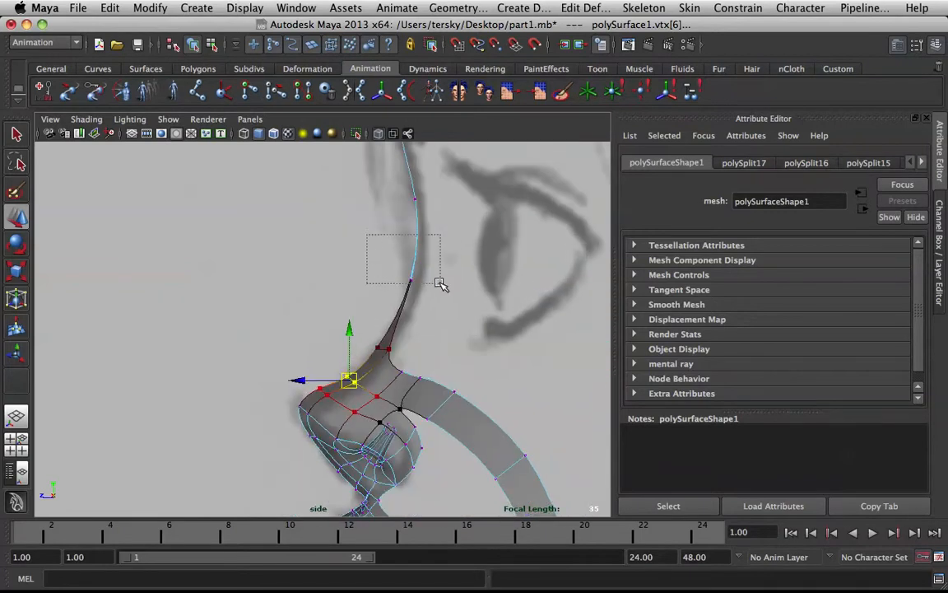
pyautogui.moveTo(440, 284); pyautogui.dragTo(418, 283)
pyautogui.keyDown('alt'); pyautogui.moveTo(424, 245); pyautogui.dragTo(446, 217, button='middle'); pyautogui.keyUp('alt')
pyautogui.scroll(-3, 420, 327)
pyautogui.scroll(3, 447, 228)
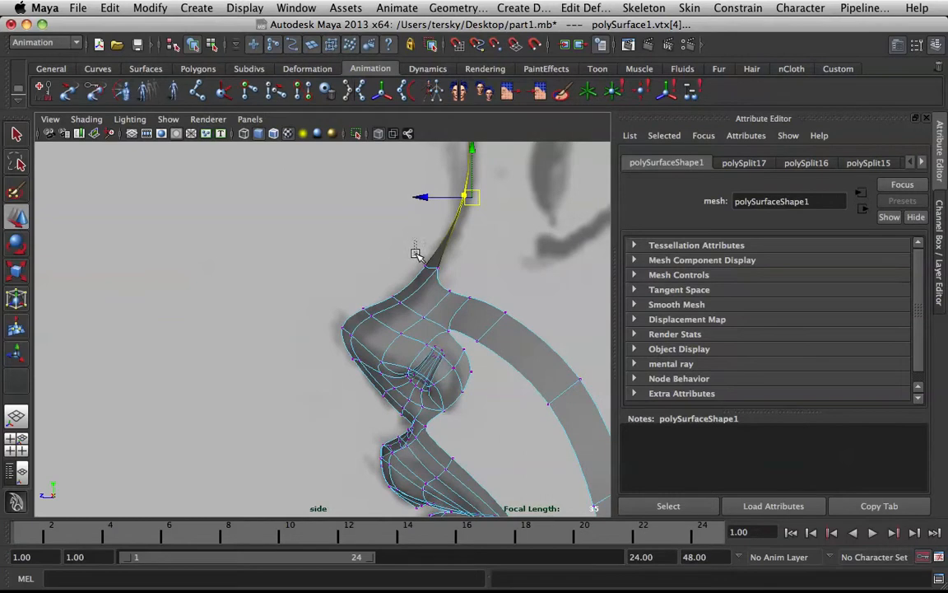
pyautogui.moveTo(435, 280); pyautogui.dragTo(434, 278)
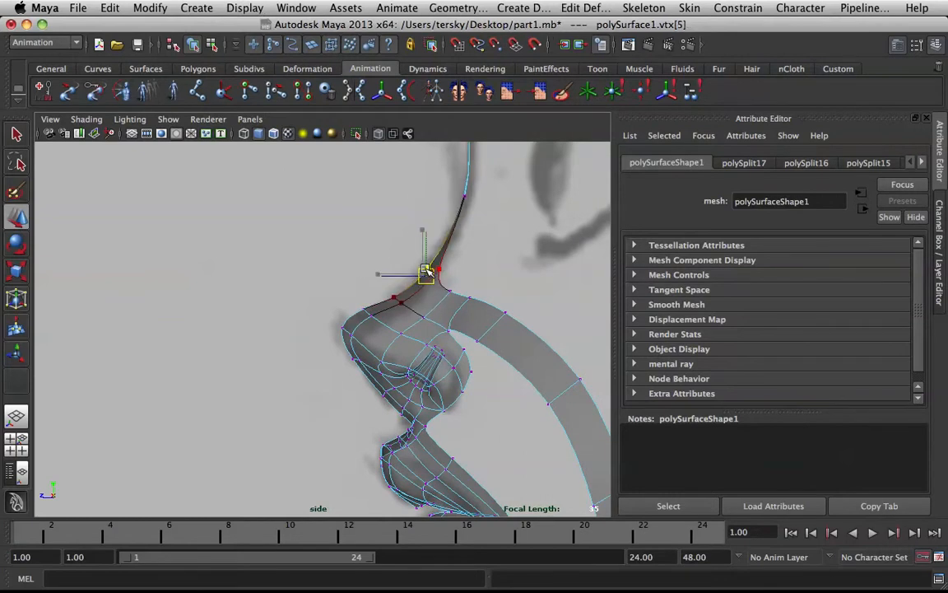
pyautogui.click(470, 256)
# Turn off the smooth preview, switch to the perspective view and select the half-face mesh in object mode
pyautogui.press('f')
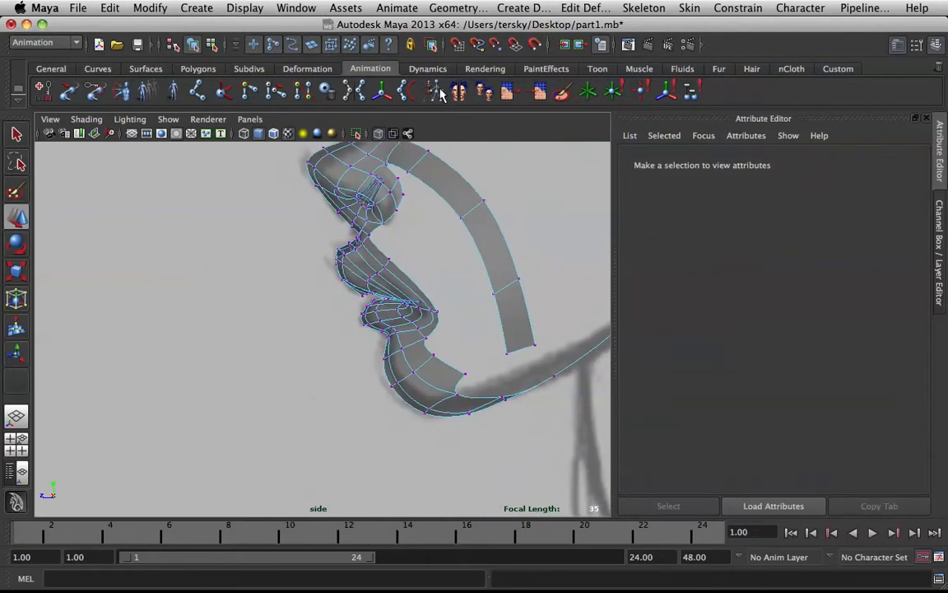
pyautogui.keyDown('alt'); pyautogui.moveTo(435, 215); pyautogui.dragTo(442, 321, button='middle'); pyautogui.keyUp('alt')
pyautogui.press('1')
pyautogui.press('space')
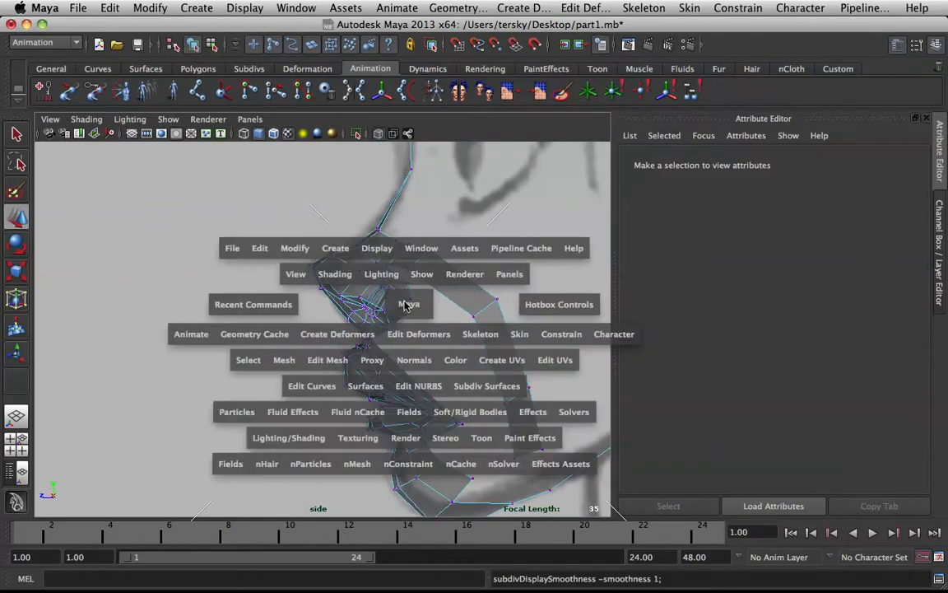
pyautogui.press('space')
pyautogui.keyDown('alt'); pyautogui.moveTo(514, 222); pyautogui.dragTo(392, 212); pyautogui.keyUp('alt')
pyautogui.scroll(3, 383, 256)
pyautogui.rightClick(300, 270)
pyautogui.moveTo(300, 270); pyautogui.dragTo(356, 235, button='right')
pyautogui.click(304, 279)
# Examine the outer rear side of the nose wing on the unsmoothed mesh from several angles
pyautogui.scroll(-3, 307, 282)
pyautogui.moveTo(307, 282)
pyautogui.keyDown('alt'); pyautogui.mouseDown()
pyautogui.moveTo(354, 284)
pyautogui.moveTo(371, 272)
pyautogui.moveTo(311, 250)
pyautogui.moveTo(374, 327)
pyautogui.moveTo(360, 285)
pyautogui.moveTo(518, 290)
pyautogui.moveTo(392, 288)
pyautogui.mouseUp(); pyautogui.keyUp('alt')
pyautogui.scroll(5, 356, 295)
pyautogui.press('q')
pyautogui.moveTo(383, 249)
pyautogui.keyDown('alt'); pyautogui.mouseDown()
pyautogui.moveTo(290, 246)
pyautogui.moveTo(349, 249)
pyautogui.moveTo(367, 220)
pyautogui.moveTo(404, 258)
pyautogui.moveTo(353, 255)
pyautogui.moveTo(360, 309)
pyautogui.moveTo(341, 302)
pyautogui.moveTo(344, 269)
pyautogui.moveTo(306, 258)
pyautogui.mouseUp(); pyautogui.keyUp('alt')
pyautogui.rightClick(280, 228)
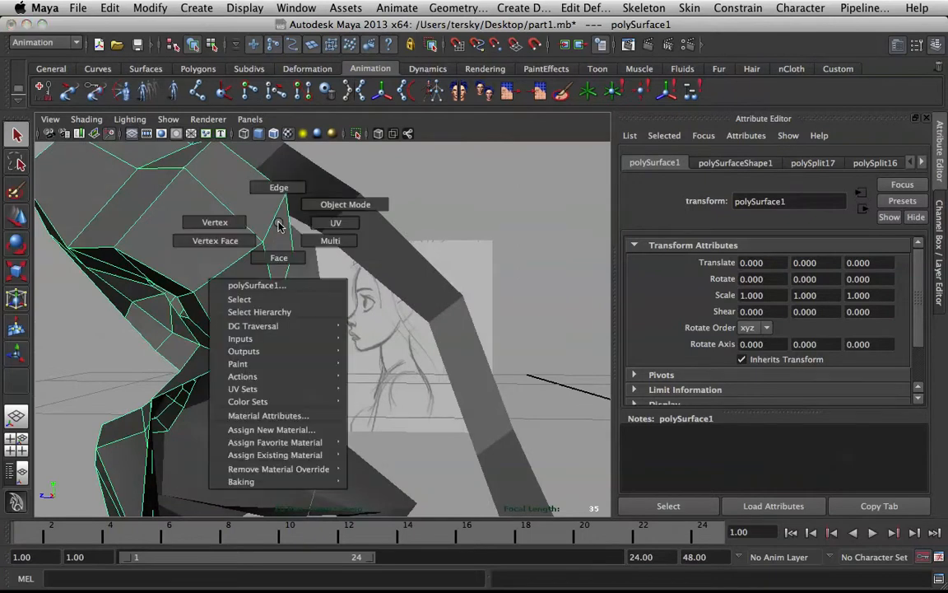
pyautogui.click(138, 152)
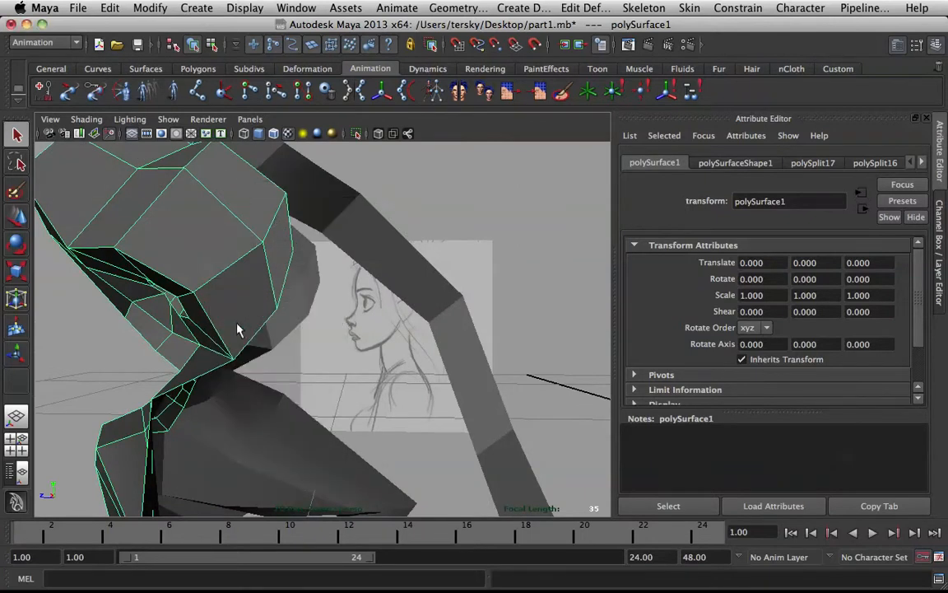
pyautogui.keyDown('alt'); pyautogui.moveTo(263, 222); pyautogui.dragTo(317, 241); pyautogui.keyUp('alt')
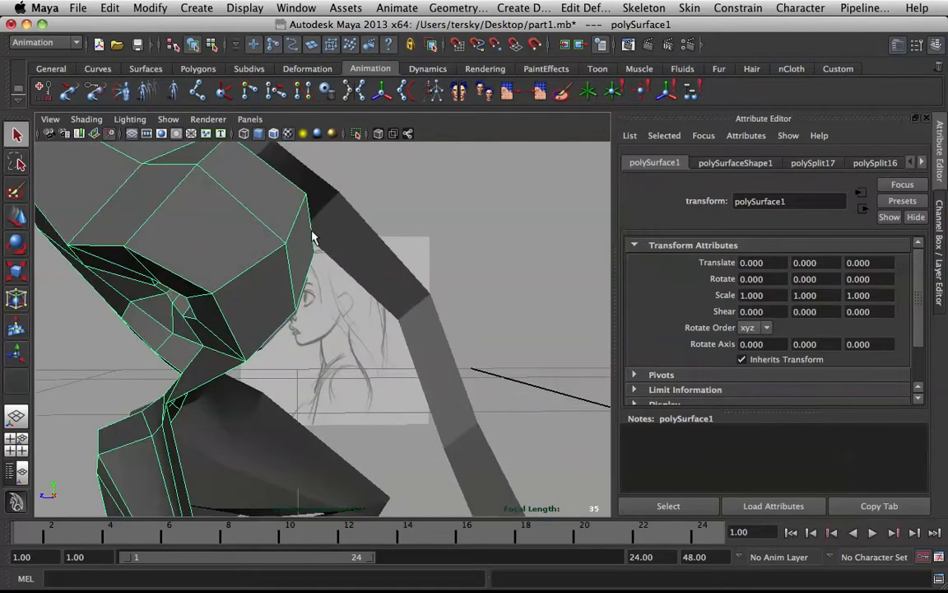
pyautogui.keyDown('alt'); pyautogui.moveTo(258, 309); pyautogui.dragTo(265, 216); pyautogui.keyUp('alt')
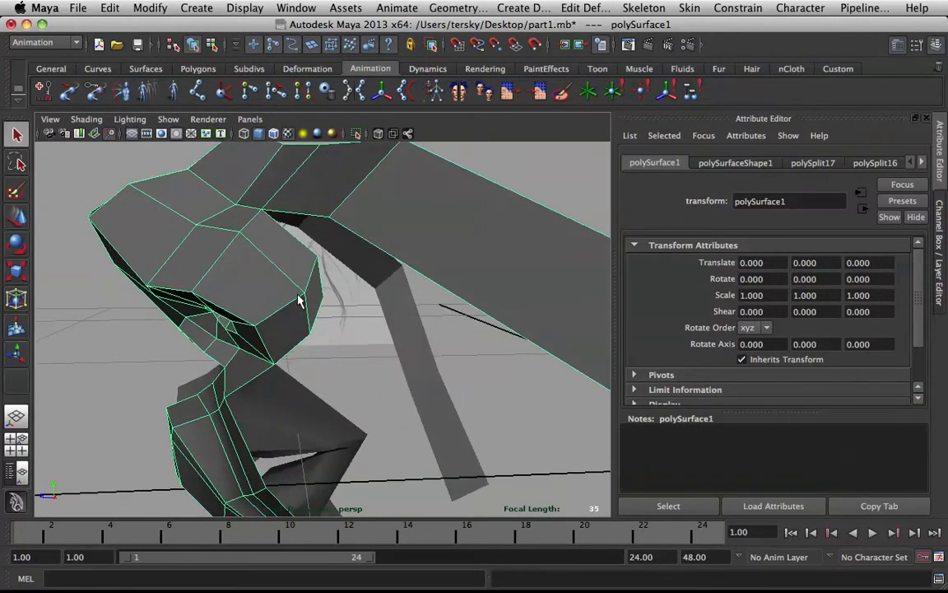
pyautogui.keyDown('alt'); pyautogui.moveTo(319, 230); pyautogui.dragTo(341, 222); pyautogui.keyUp('alt')
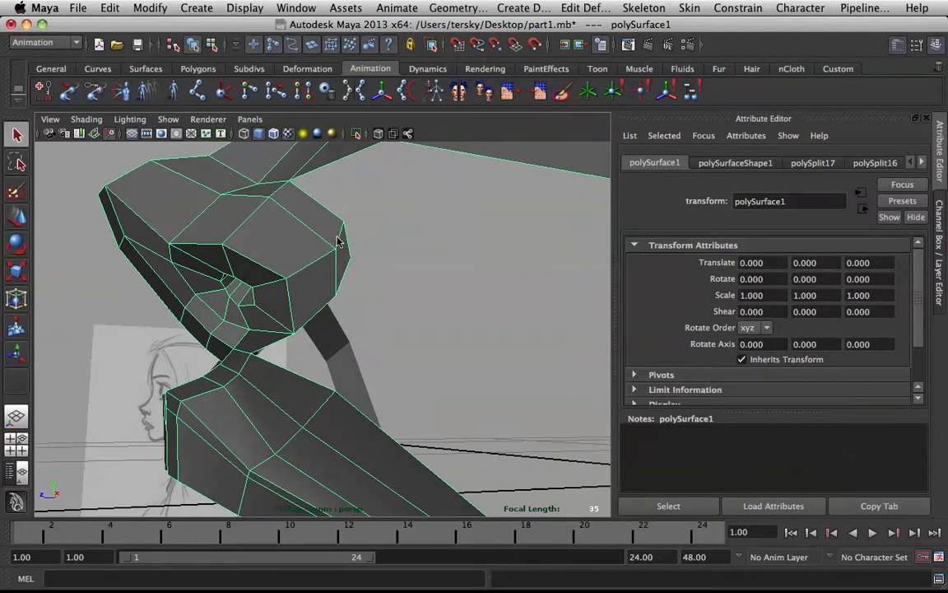
# Try to adjust the rear vertices of the nose wing, and undo the changes
pyautogui.rightClick(337, 237)
pyautogui.moveTo(338, 239); pyautogui.dragTo(275, 237, button='right')
pyautogui.click(351, 260)
pyautogui.keyDown('alt'); pyautogui.moveTo(354, 262); pyautogui.dragTo(444, 202); pyautogui.keyUp('alt')
pyautogui.press('w')
pyautogui.keyDown('alt'); pyautogui.moveTo(387, 222); pyautogui.dragTo(361, 235); pyautogui.keyUp('alt')
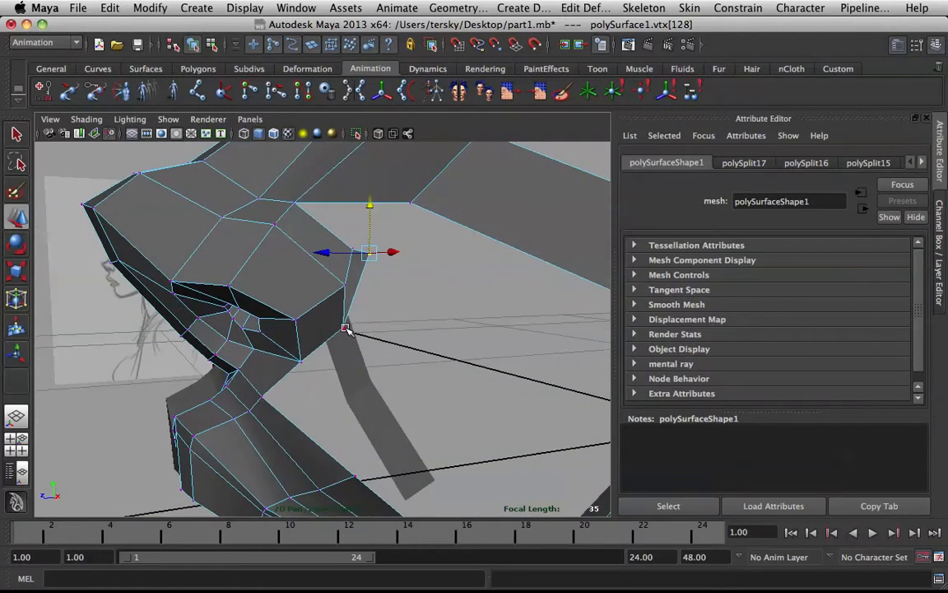
pyautogui.moveTo(345, 331)
pyautogui.keyDown('alt'); pyautogui.mouseDown()
pyautogui.moveTo(398, 313)
pyautogui.moveTo(383, 335)
pyautogui.moveTo(482, 333)
pyautogui.moveTo(508, 281)
pyautogui.moveTo(453, 294)
pyautogui.moveTo(416, 322)
pyautogui.moveTo(515, 329)
pyautogui.moveTo(360, 303)
pyautogui.mouseUp(); pyautogui.keyUp('alt')
pyautogui.hotkey('ctrl', 'z')
pyautogui.hotkey('ctrl', 'z')
pyautogui.hotkey('ctrl', 'z')
pyautogui.hotkey('ctrl', 'z')
# Select the strip of faces running over the nose wing to examine how it flows toward the cheek
pyautogui.moveTo(247, 250); pyautogui.dragTo(246, 276, button='right')
pyautogui.click(255, 265)
pyautogui.keyDown('alt'); pyautogui.moveTo(254, 264); pyautogui.dragTo(365, 294); pyautogui.keyUp('alt')
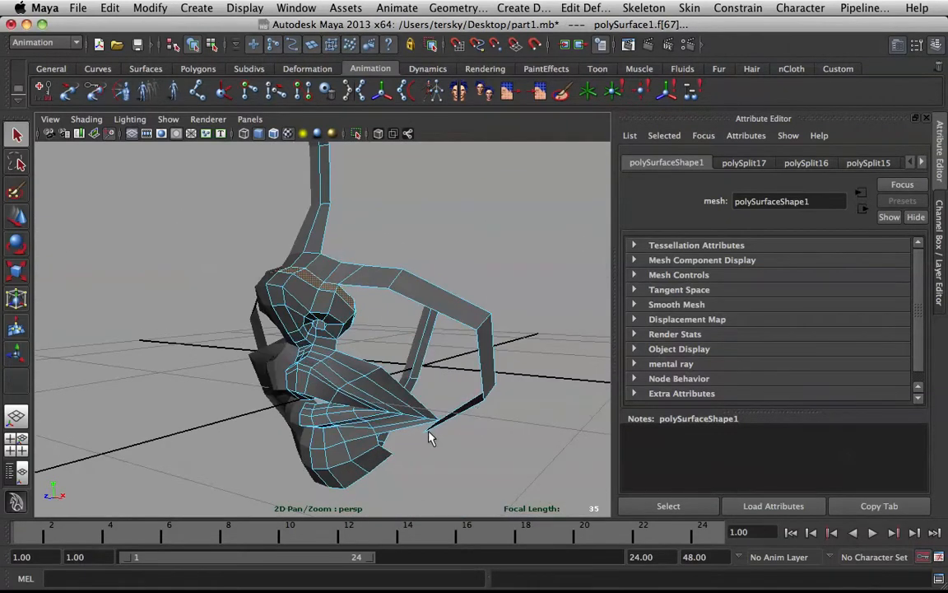
pyautogui.keyDown('alt'); pyautogui.moveTo(360, 300); pyautogui.dragTo(344, 234); pyautogui.keyUp('alt')
pyautogui.click(496, 222)
pyautogui.scroll(5, 301, 297)
pyautogui.keyDown('alt'); pyautogui.moveTo(287, 255); pyautogui.dragTo(358, 269); pyautogui.keyUp('alt')
# Delete the narrow face at the rear side of the nose wing
pyautogui.moveTo(358, 268); pyautogui.dragTo(352, 235, button='right')
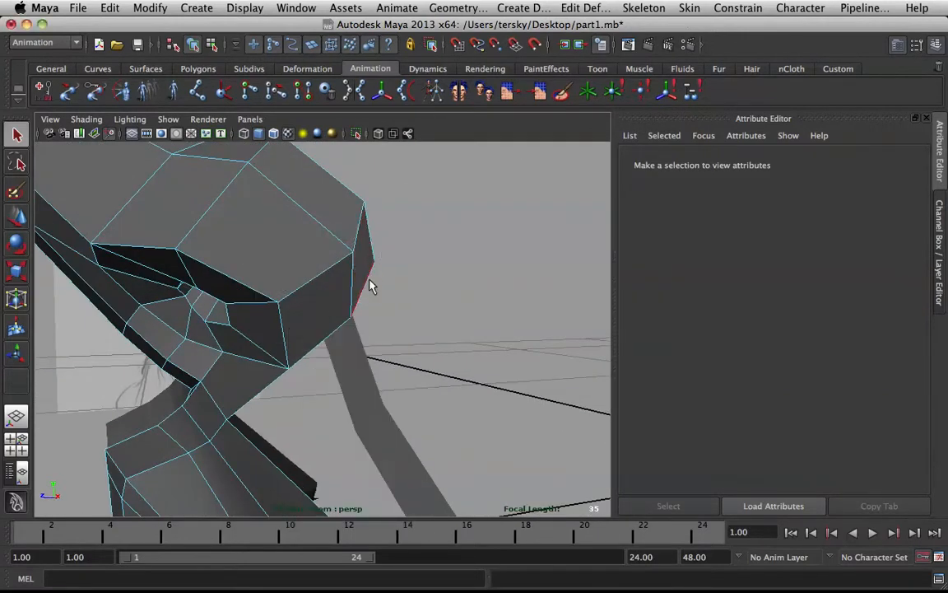
pyautogui.click(367, 283)
pyautogui.keyDown('alt'); pyautogui.moveTo(367, 283); pyautogui.dragTo(356, 304); pyautogui.keyUp('alt')
pyautogui.moveTo(358, 230); pyautogui.dragTo(356, 257, button='right')
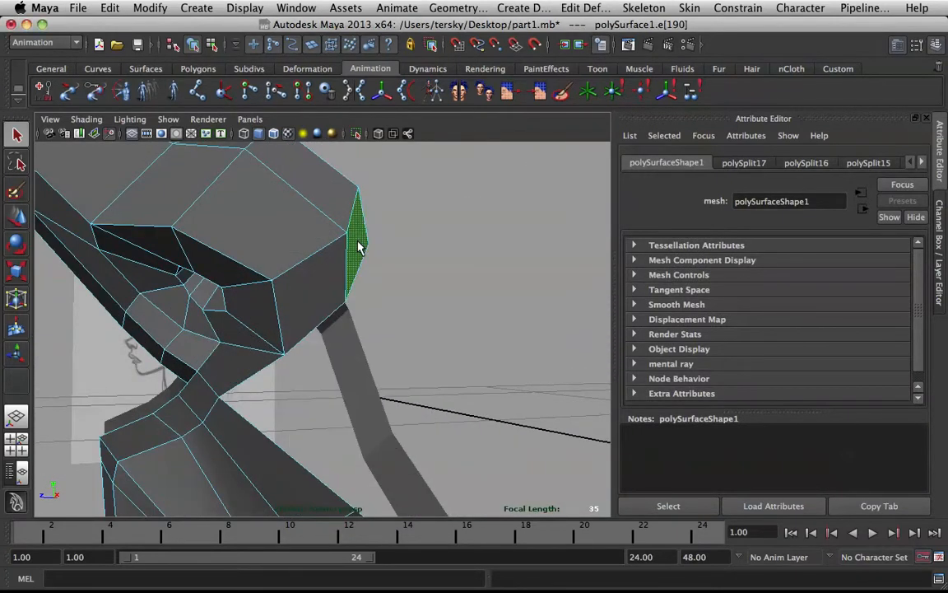
pyautogui.click(358, 247)
pyautogui.keyDown('alt'); pyautogui.moveTo(358, 247); pyautogui.dragTo(381, 295); pyautogui.keyUp('alt')
# Extrude the two border edges at the rear of the nose wing outward below the cheek strip
pyautogui.moveTo(353, 290); pyautogui.dragTo(369, 286, button='right')
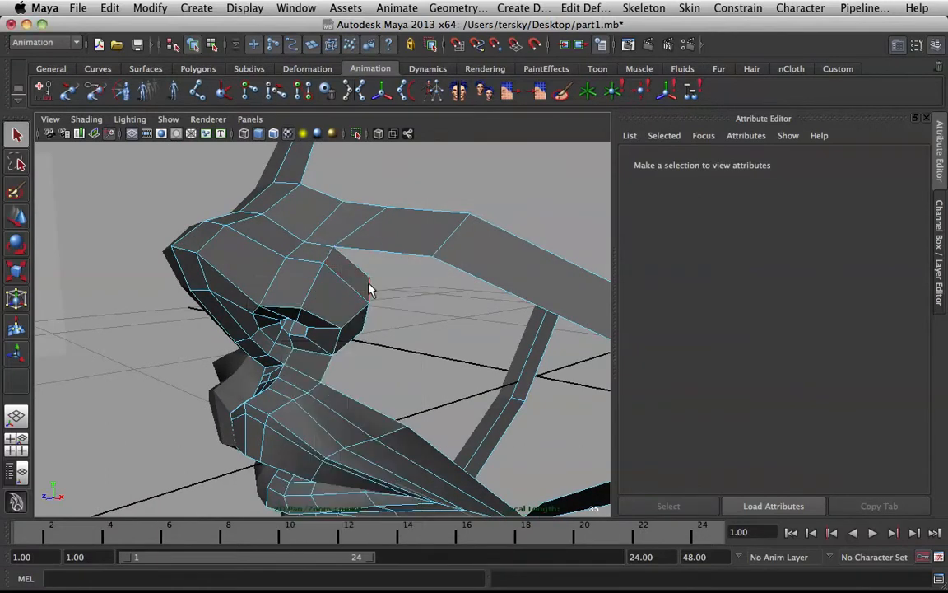
pyautogui.click(371, 290)
pyautogui.keyDown('alt'); pyautogui.moveTo(392, 277); pyautogui.dragTo(361, 273); pyautogui.keyUp('alt')
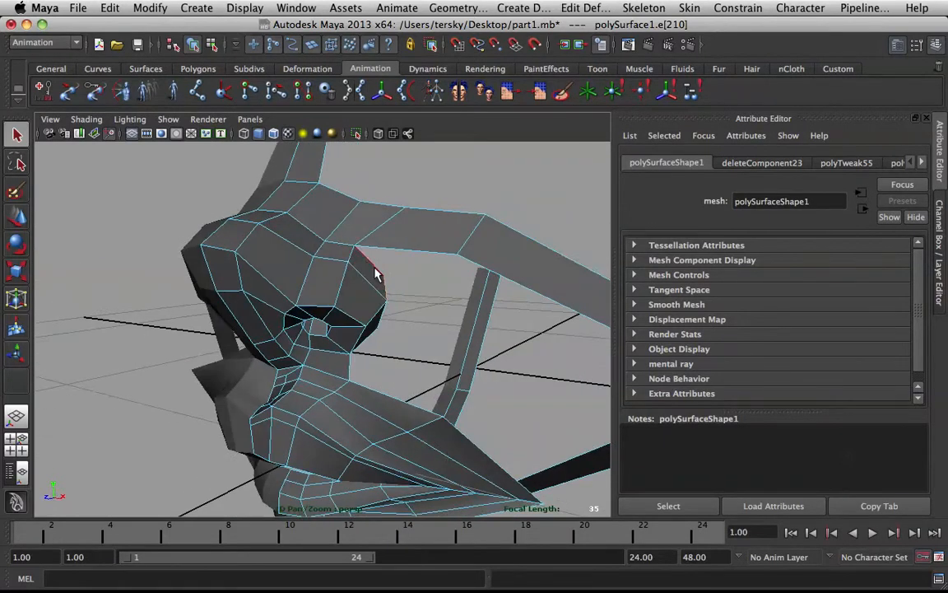
pyautogui.keyDown('alt'); pyautogui.moveTo(444, 247); pyautogui.dragTo(371, 291); pyautogui.keyUp('alt')
pyautogui.keyDown('alt'); pyautogui.moveTo(368, 290); pyautogui.dragTo(360, 282); pyautogui.keyUp('alt')
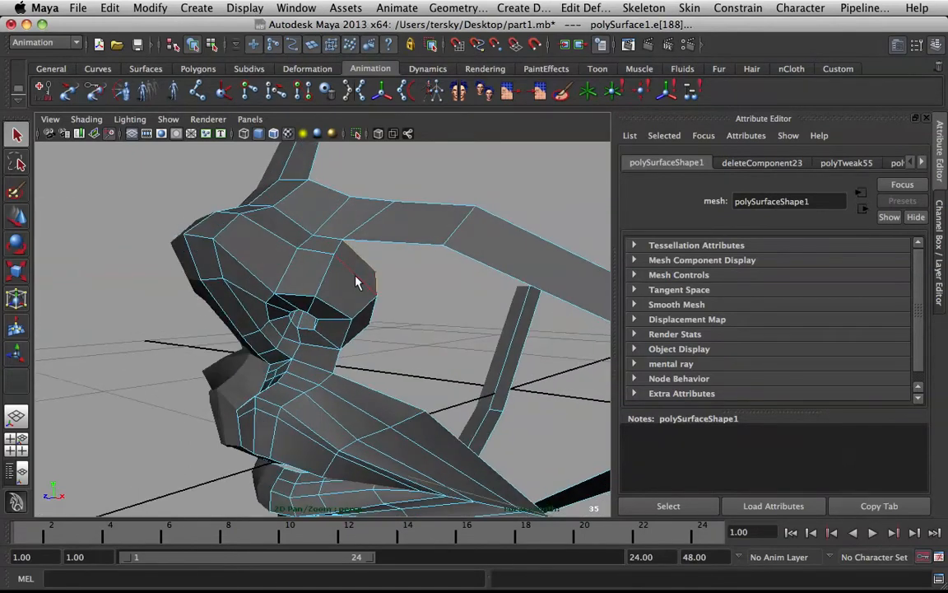
pyautogui.keyDown('shift'); pyautogui.rightClick(356, 276); pyautogui.keyUp('shift')
pyautogui.keyDown('shift'); pyautogui.moveTo(356, 285); pyautogui.dragTo(357, 289, button='right'); pyautogui.keyUp('shift')
pyautogui.keyDown('alt'); pyautogui.moveTo(359, 288); pyautogui.dragTo(385, 308); pyautogui.keyUp('alt')
pyautogui.scroll(-5, 428, 282)
pyautogui.press('w')
pyautogui.click(423, 221)
# Merge the upper outer corner vertex of the extruded faces with the adjacent lower vertex of the cheek strip
pyautogui.scroll(5, 424, 228)
pyautogui.scroll(-8, 365, 278)
pyautogui.press('3')
pyautogui.press('1')
pyautogui.keyDown('alt'); pyautogui.moveTo(453, 316); pyautogui.dragTo(440, 318); pyautogui.keyUp('alt')
pyautogui.scroll(5, 445, 309)
pyautogui.press('q')
pyautogui.moveTo(457, 263); pyautogui.dragTo(440, 262, button='right')
pyautogui.moveTo(469, 285); pyautogui.dragTo(444, 257)
pyautogui.keyDown('shift'); pyautogui.moveTo(459, 249); pyautogui.dragTo(455, 208, button='right'); pyautogui.keyUp('shift')
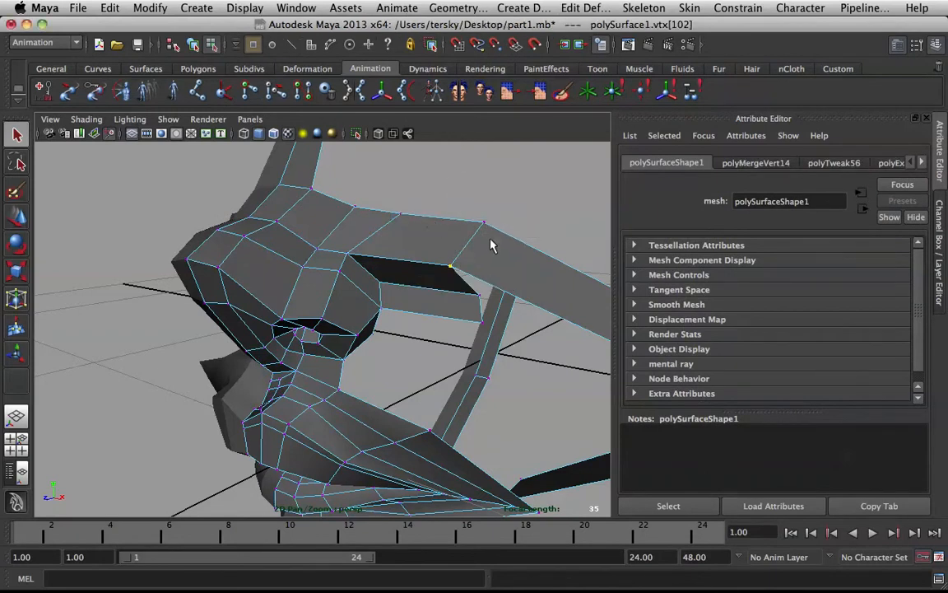
# Maximize the viewport, reposition the free outer vertices of the extruded faces and check the shape in smooth preview
pyautogui.hotkey('ctrl', 'space')
pyautogui.keyDown('alt'); pyautogui.moveTo(434, 233); pyautogui.dragTo(513, 200); pyautogui.keyUp('alt')
pyautogui.click(513, 200)
pyautogui.keyDown('alt'); pyautogui.moveTo(540, 250); pyautogui.dragTo(429, 284); pyautogui.keyUp('alt')
pyautogui.click(444, 264)
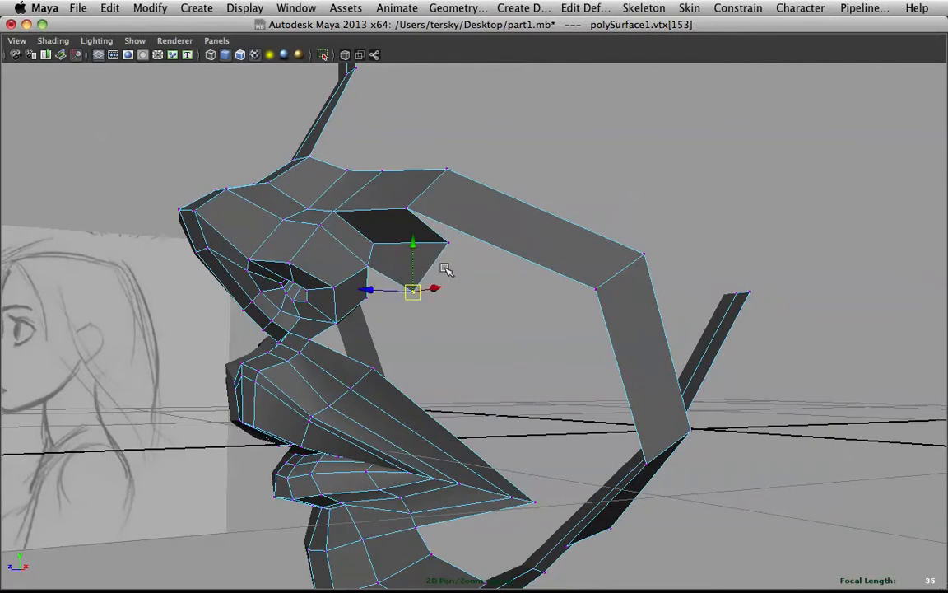
pyautogui.moveTo(422, 266)
pyautogui.keyDown('alt'); pyautogui.mouseDown()
pyautogui.moveTo(338, 263)
pyautogui.moveTo(423, 254)
pyautogui.moveTo(482, 285)
pyautogui.moveTo(600, 240)
pyautogui.moveTo(663, 262)
pyautogui.moveTo(624, 252)
pyautogui.moveTo(693, 282)
pyautogui.moveTo(694, 296)
pyautogui.moveTo(637, 360)
pyautogui.moveTo(586, 279)
pyautogui.moveTo(517, 278)
pyautogui.moveTo(601, 278)
pyautogui.mouseUp(); pyautogui.keyUp('alt')
pyautogui.press('3')
pyautogui.click(600, 240)
pyautogui.press('1')
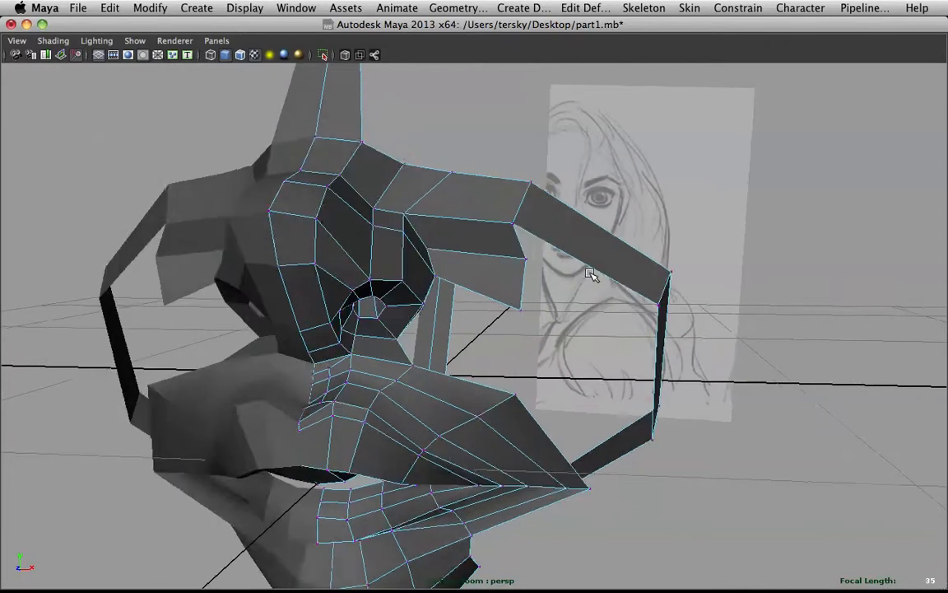
# Delete the upper extruded face between the nose wing and the cheek strip
pyautogui.scroll(2, 522, 239)
pyautogui.moveTo(497, 202)
pyautogui.keyDown('alt'); pyautogui.mouseDown()
pyautogui.moveTo(563, 263)
pyautogui.moveTo(501, 247)
pyautogui.moveTo(474, 227)
pyautogui.moveTo(424, 233)
pyautogui.mouseUp(); pyautogui.keyUp('alt')
pyautogui.moveTo(428, 221); pyautogui.dragTo(434, 240, button='right')
pyautogui.click(433, 240)
pyautogui.keyDown('shift'); pyautogui.click(451, 292); pyautogui.keyUp('shift')
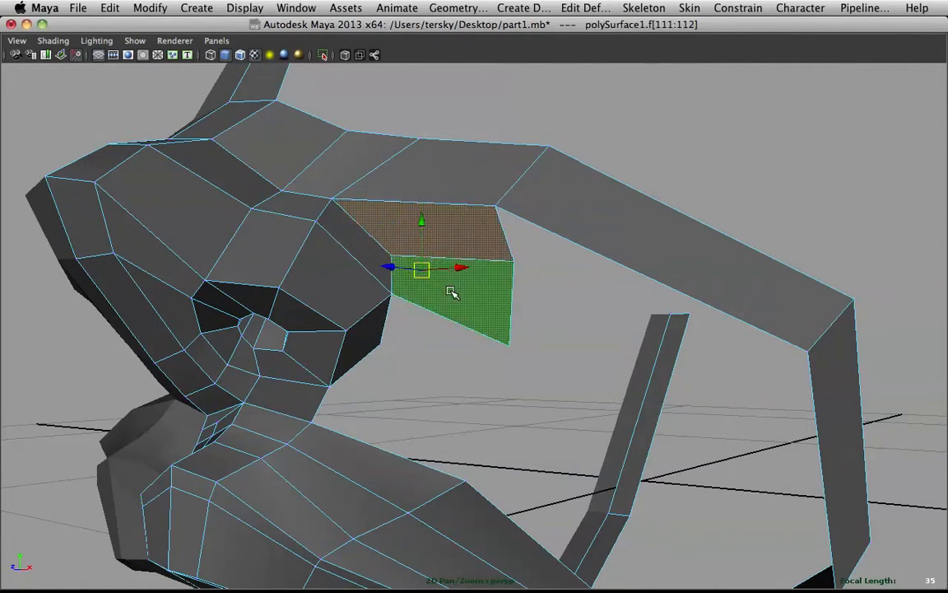
pyautogui.press('Delete')
# Adjust the upper-edge vertices of the cheek strip beside the nose bridge and check the surface in smooth preview
pyautogui.keyDown('alt'); pyautogui.moveTo(445, 238); pyautogui.dragTo(522, 193); pyautogui.keyUp('alt')
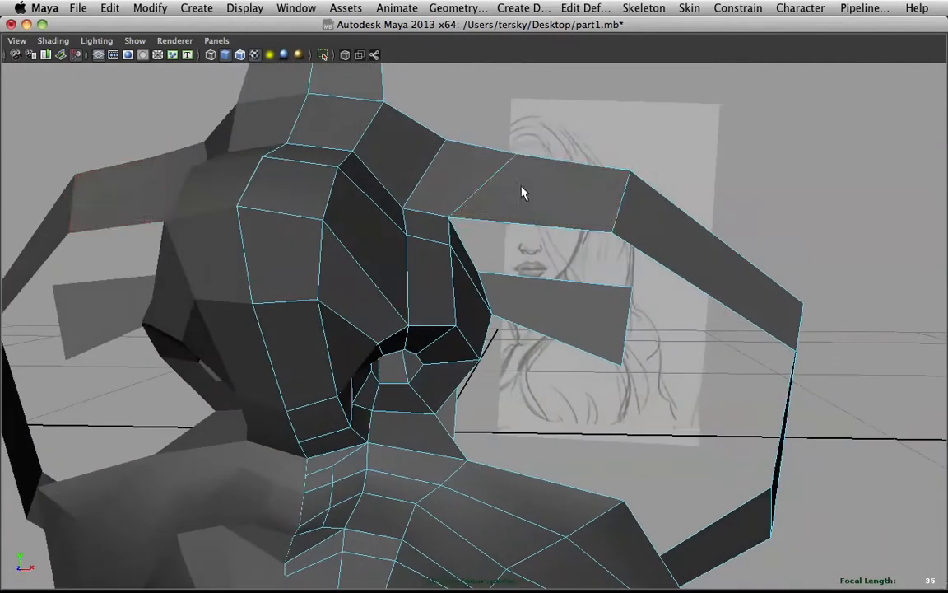
pyautogui.moveTo(487, 173); pyautogui.dragTo(433, 152, button='right')
pyautogui.click(515, 154)
pyautogui.keyDown('alt'); pyautogui.moveTo(503, 174); pyautogui.dragTo(464, 273); pyautogui.keyUp('alt')
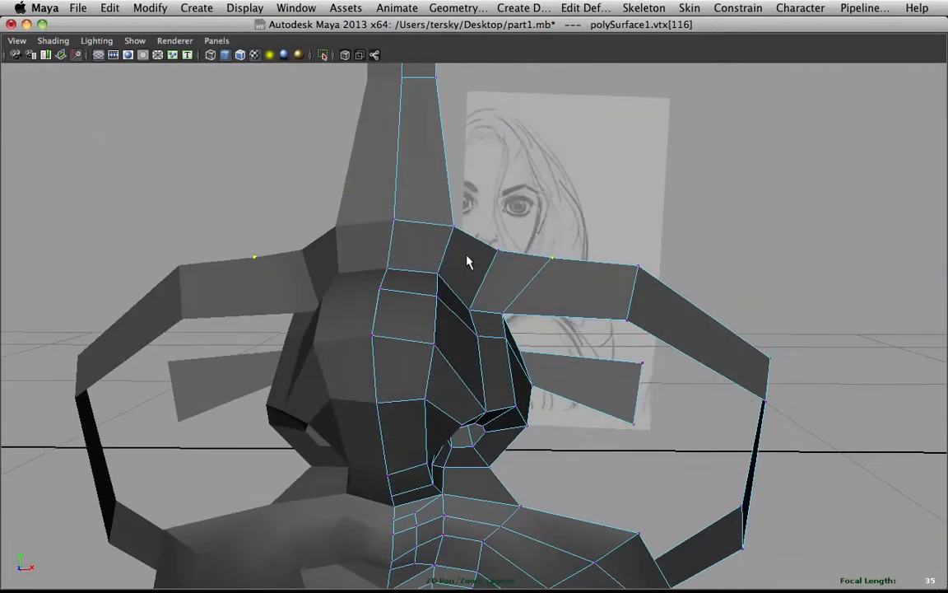
pyautogui.moveTo(508, 241); pyautogui.dragTo(342, 236)
pyautogui.press('3')
pyautogui.press('1')
# Examine the edge flow where the nose bridge meets the cheek strip, with and without smooth preview
pyautogui.moveTo(295, 250); pyautogui.dragTo(301, 225, button='right')
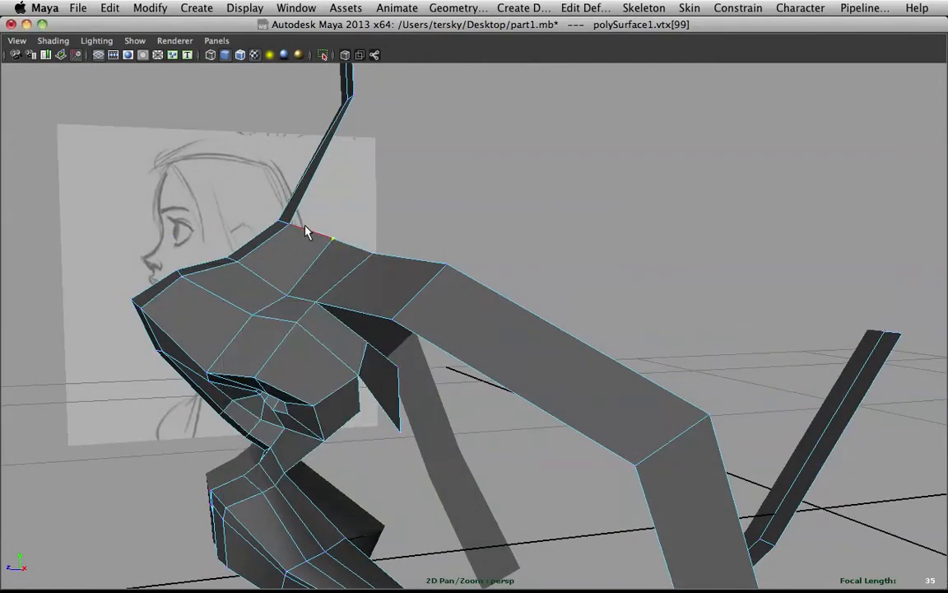
pyautogui.click(307, 232)
pyautogui.moveTo(263, 227); pyautogui.dragTo(456, 261)
pyautogui.press('3')
pyautogui.click(568, 234)
pyautogui.keyDown('alt'); pyautogui.moveTo(568, 235); pyautogui.dragTo(531, 256); pyautogui.keyUp('alt')
pyautogui.press('1')
pyautogui.moveTo(470, 265)
pyautogui.keyDown('alt'); pyautogui.mouseDown()
pyautogui.moveTo(477, 260)
pyautogui.moveTo(470, 264)
pyautogui.mouseUp(); pyautogui.keyUp('alt')
# Insert an edge loop across the section of the cheek strip next to the nose wing
pyautogui.moveTo(469, 264); pyautogui.dragTo(497, 251, button='right')
pyautogui.keyDown('alt'); pyautogui.moveTo(498, 255); pyautogui.dragTo(495, 257); pyautogui.keyUp('alt')
pyautogui.moveTo(535, 260)
pyautogui.keyDown('shift'); pyautogui.mouseDown(button='right')
pyautogui.moveTo(481, 235)
pyautogui.moveTo(479, 275)
pyautogui.mouseUp(button='right'); pyautogui.keyUp('shift')
pyautogui.click(529, 302)
# Merge the lower vertex of the inserted edge into the upper rear vertex of the nose wing and preview it smoothed
pyautogui.moveTo(549, 280); pyautogui.dragTo(598, 267, button='right')
pyautogui.keyDown('shift'); pyautogui.moveTo(528, 268); pyautogui.dragTo(528, 221, button='right'); pyautogui.keyUp('shift')
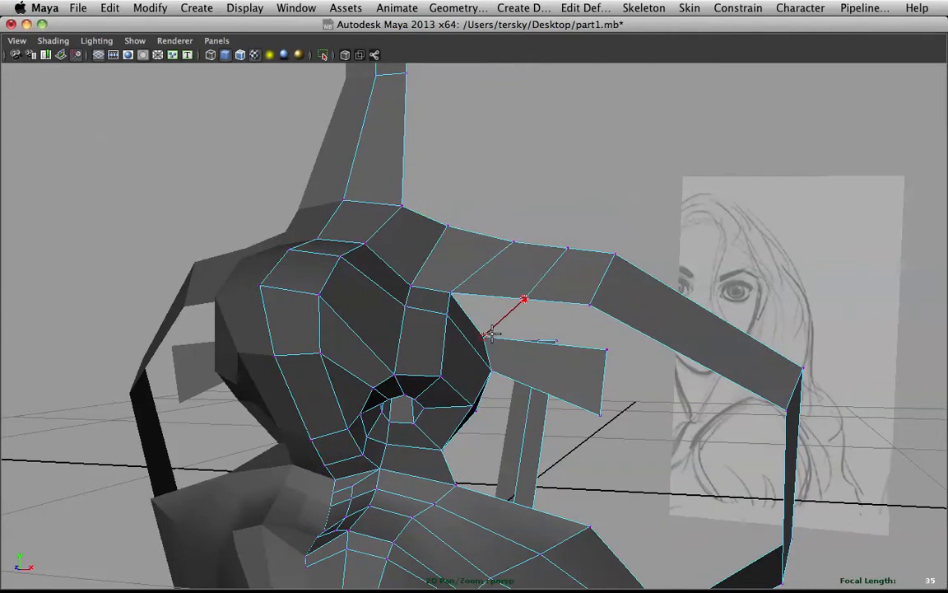
pyautogui.moveTo(492, 332); pyautogui.dragTo(488, 334)
pyautogui.scroll(-1, 546, 269)
pyautogui.press('3')
pyautogui.keyDown('alt'); pyautogui.moveTo(526, 272); pyautogui.dragTo(534, 322); pyautogui.keyUp('alt')
# Shift two upper-edge vertices of the cheek strip toward the nose to even out the edge spacing, and restore smooth preview
pyautogui.press('q')
pyautogui.scroll(-2, 682, 261)
pyautogui.click(693, 250)
pyautogui.rightClick(520, 265)
pyautogui.moveTo(520, 265); pyautogui.dragTo(456, 262, button='right')
pyautogui.click(554, 270)
pyautogui.moveTo(555, 270); pyautogui.dragTo(534, 264)
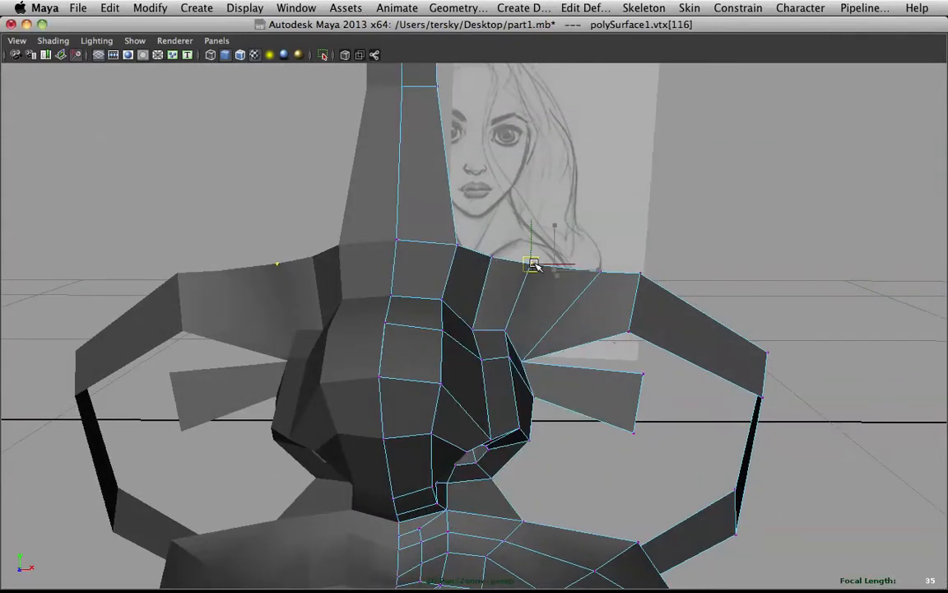
pyautogui.click(601, 272)
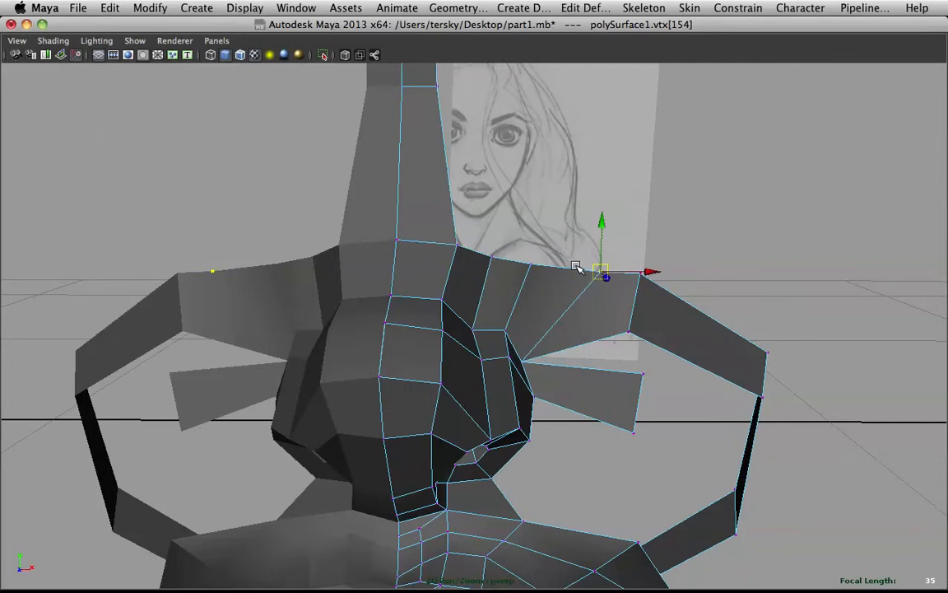
pyautogui.moveTo(602, 276); pyautogui.dragTo(572, 315)
pyautogui.press('3')
# Reposition the vertices along the crease between the side of the nose and the cheek strip
pyautogui.keyDown('alt'); pyautogui.moveTo(573, 315); pyautogui.dragTo(522, 330, button='right'); pyautogui.keyUp('alt')
pyautogui.click(484, 325)
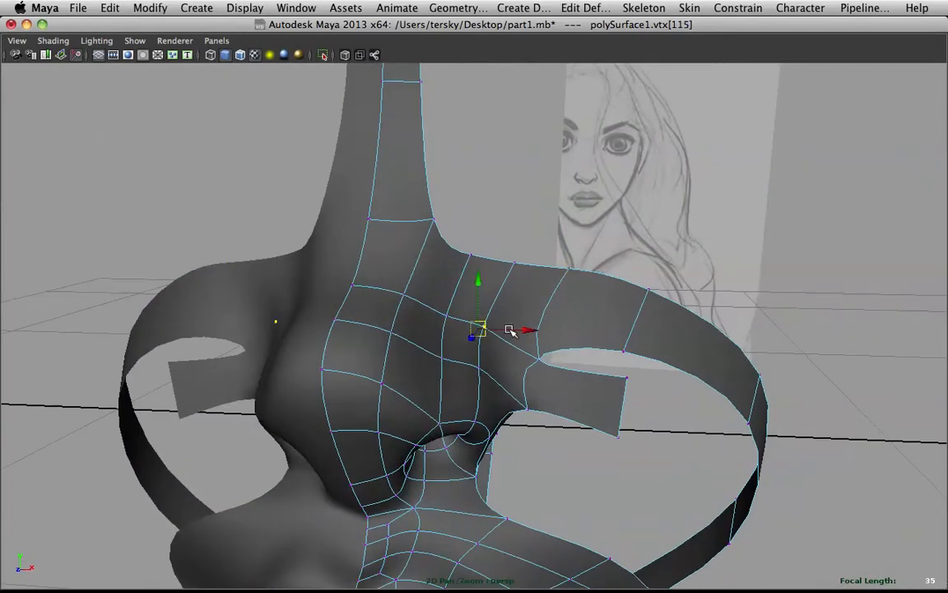
pyautogui.moveTo(486, 329)
pyautogui.mouseDown()
pyautogui.moveTo(479, 335)
pyautogui.moveTo(552, 358)
pyautogui.moveTo(567, 334)
pyautogui.moveTo(558, 350)
pyautogui.mouseUp()
pyautogui.click(478, 364)
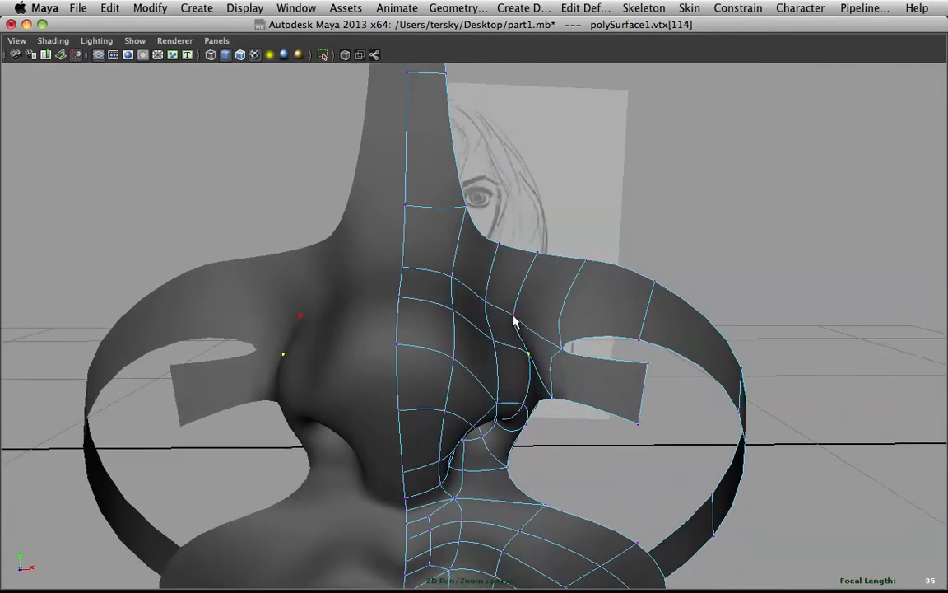
pyautogui.moveTo(516, 313); pyautogui.dragTo(480, 308)
pyautogui.click(485, 303)
pyautogui.click(680, 171)
# Compare the smoothed nose and lips with the side sketch from several angles
pyautogui.keyDown('alt'); pyautogui.moveTo(680, 170); pyautogui.dragTo(346, 316); pyautogui.keyUp('alt')
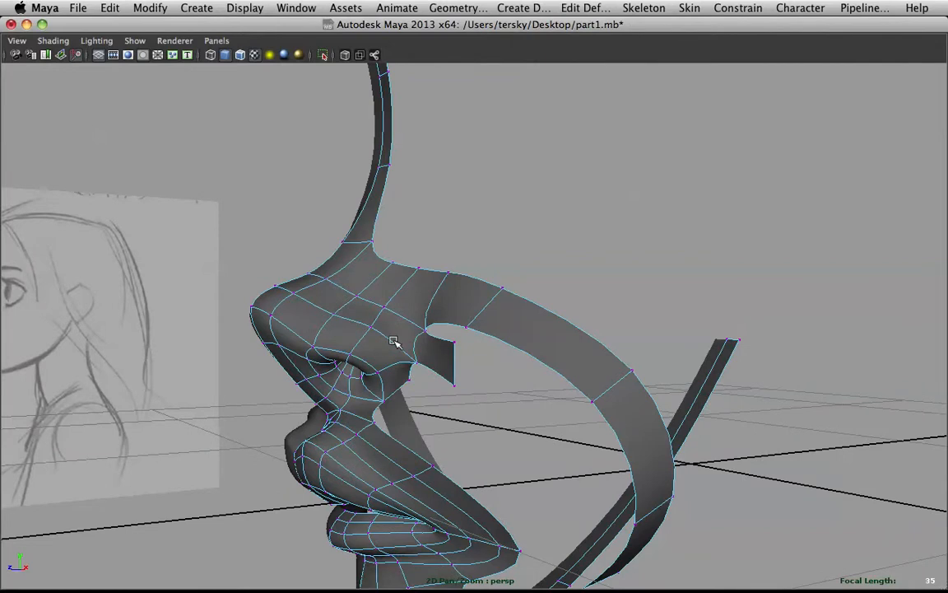
pyautogui.scroll(-2, 370, 274)
pyautogui.keyDown('alt'); pyautogui.moveTo(361, 290); pyautogui.dragTo(609, 296, button='middle'); pyautogui.keyUp('alt')
pyautogui.keyDown('alt'); pyautogui.moveTo(374, 321); pyautogui.dragTo(318, 323); pyautogui.keyUp('alt')
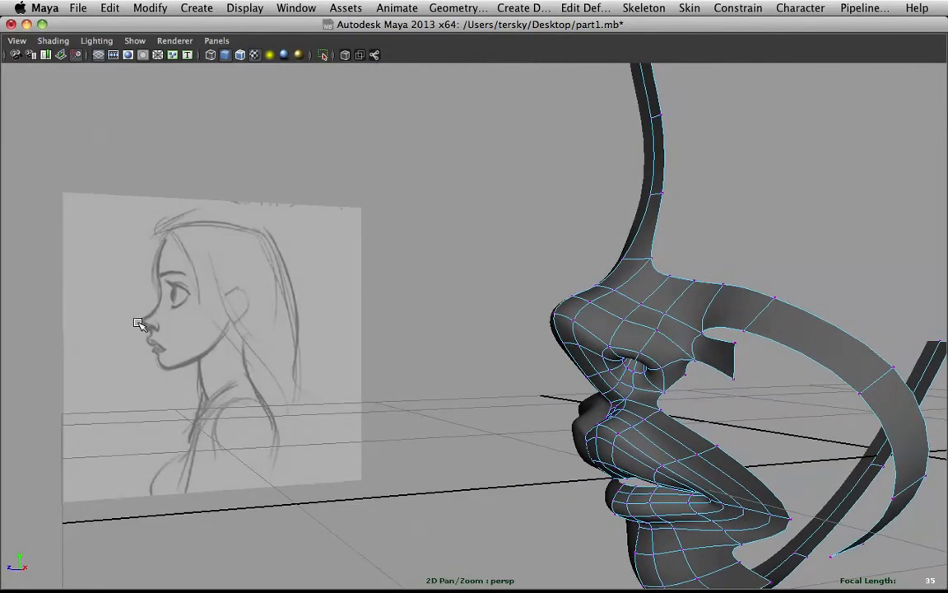
pyautogui.keyDown('alt'); pyautogui.moveTo(715, 267); pyautogui.dragTo(614, 332); pyautogui.keyUp('alt')
pyautogui.rightClick(621, 321)
pyautogui.click(687, 301)
pyautogui.keyDown('alt'); pyautogui.moveTo(692, 298); pyautogui.dragTo(723, 282); pyautogui.keyUp('alt')
pyautogui.keyDown('alt'); pyautogui.moveTo(724, 281); pyautogui.dragTo(757, 334, button='right'); pyautogui.keyUp('alt')
pyautogui.click(761, 338)
pyautogui.keyDown('alt'); pyautogui.moveTo(761, 337); pyautogui.dragTo(604, 299, button='middle'); pyautogui.keyUp('alt')
pyautogui.keyDown('alt'); pyautogui.moveTo(603, 299); pyautogui.dragTo(481, 292); pyautogui.keyUp('alt')
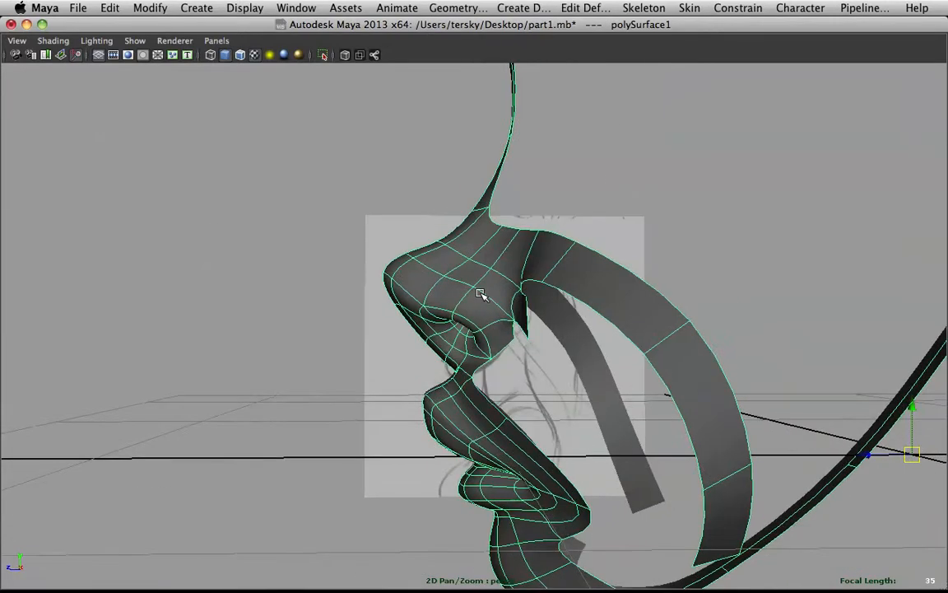
pyautogui.keyDown('alt'); pyautogui.moveTo(481, 292); pyautogui.dragTo(520, 287, button='right'); pyautogui.keyUp('alt')
# Turn off smooth preview and merge the side face's upper outer vertex into the cheek strip's lower corner vertex
pyautogui.press('1')
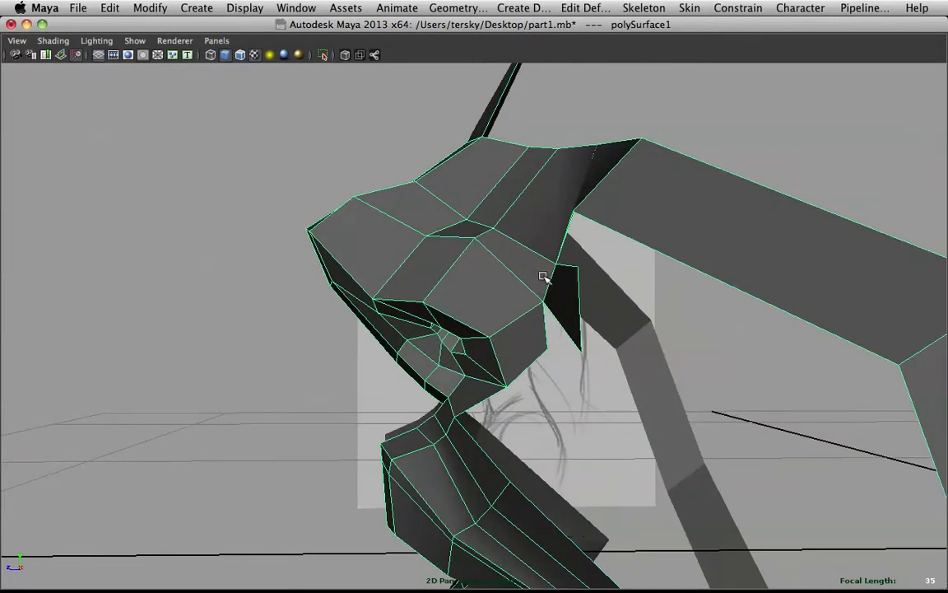
pyautogui.keyDown('alt'); pyautogui.moveTo(518, 303); pyautogui.dragTo(580, 319); pyautogui.keyUp('alt')
pyautogui.keyDown('alt'); pyautogui.moveTo(653, 314); pyautogui.dragTo(663, 311); pyautogui.keyUp('alt')
pyautogui.keyDown('shift'); pyautogui.moveTo(663, 311); pyautogui.dragTo(643, 260, button='right'); pyautogui.keyUp('shift')
pyautogui.moveTo(685, 227); pyautogui.dragTo(685, 230)
# Append a polygon bridging the outer boundary edge of the nose base and the lower edge of the side face
pyautogui.keyDown('alt'); pyautogui.moveTo(685, 247); pyautogui.dragTo(586, 380); pyautogui.keyUp('alt')
pyautogui.moveTo(486, 319); pyautogui.dragTo(651, 299, button='right')
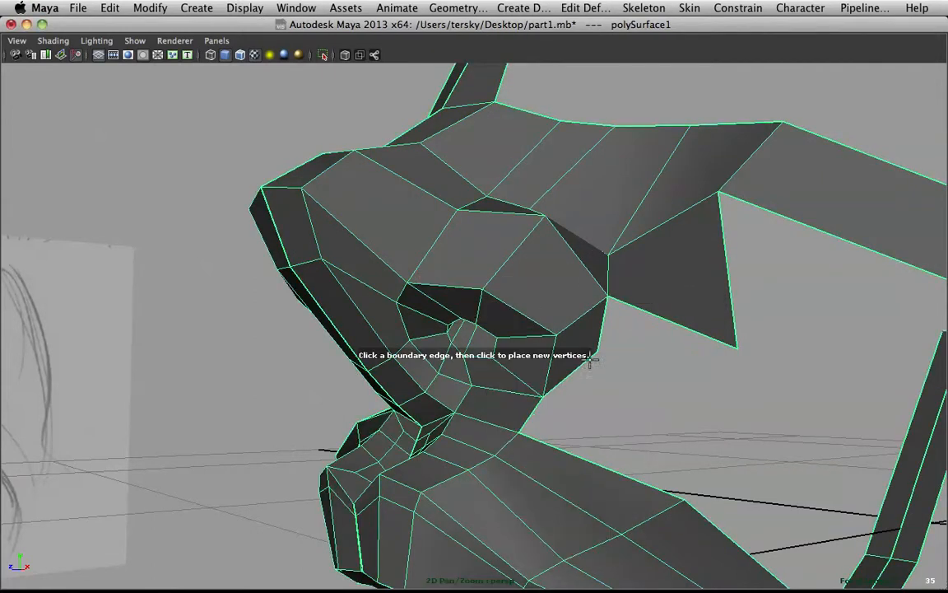
pyautogui.click(532, 414)
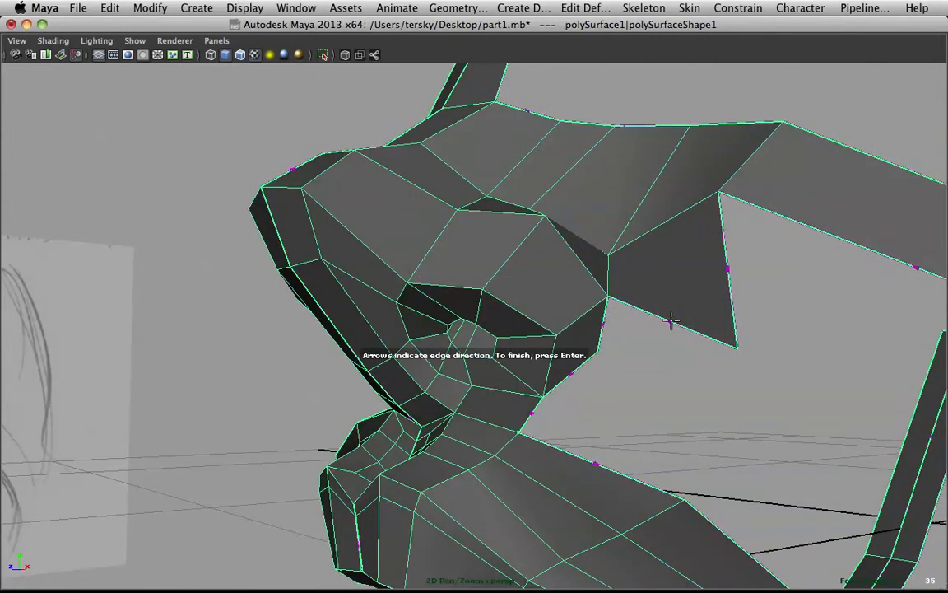
pyautogui.click(671, 324)
pyautogui.press('Return')
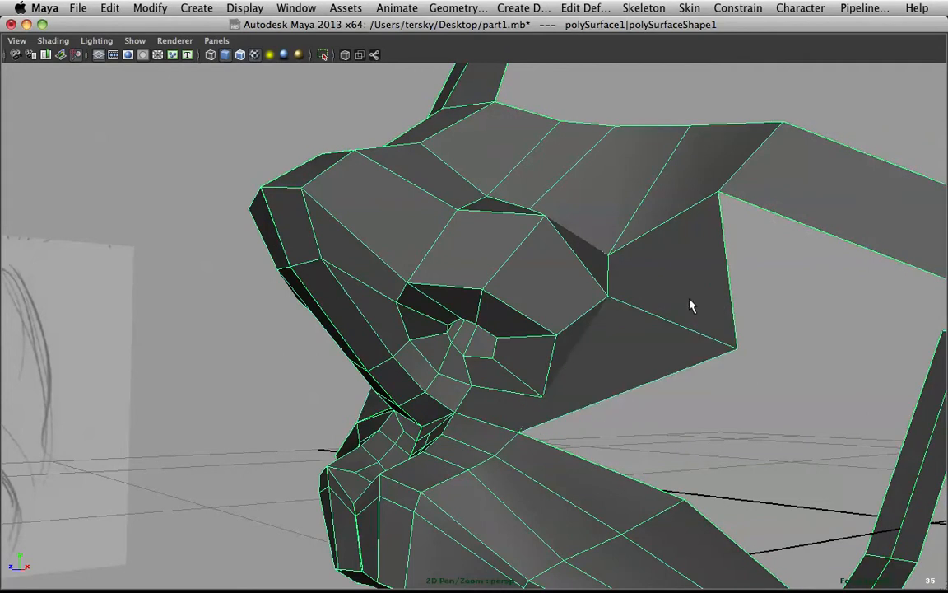
# Split the new face down to its lower edge and merge the split vertex into the nose wing's lower outer vertex
pyautogui.keyDown('alt'); pyautogui.moveTo(679, 305); pyautogui.dragTo(861, 322); pyautogui.keyUp('alt')
pyautogui.keyDown('shift'); pyautogui.moveTo(649, 318); pyautogui.dragTo(576, 335, button='right'); pyautogui.keyUp('shift')
pyautogui.keyDown('alt'); pyautogui.moveTo(652, 398); pyautogui.dragTo(622, 356); pyautogui.keyUp('alt')
pyautogui.keyDown('shift'); pyautogui.moveTo(622, 356); pyautogui.dragTo(701, 288, button='right'); pyautogui.keyUp('shift')
pyautogui.keyDown('shift'); pyautogui.moveTo(637, 319); pyautogui.dragTo(645, 262, button='right'); pyautogui.keyUp('shift')
pyautogui.keyDown('alt'); pyautogui.moveTo(586, 351); pyautogui.dragTo(668, 349); pyautogui.keyUp('alt')
pyautogui.press('4')
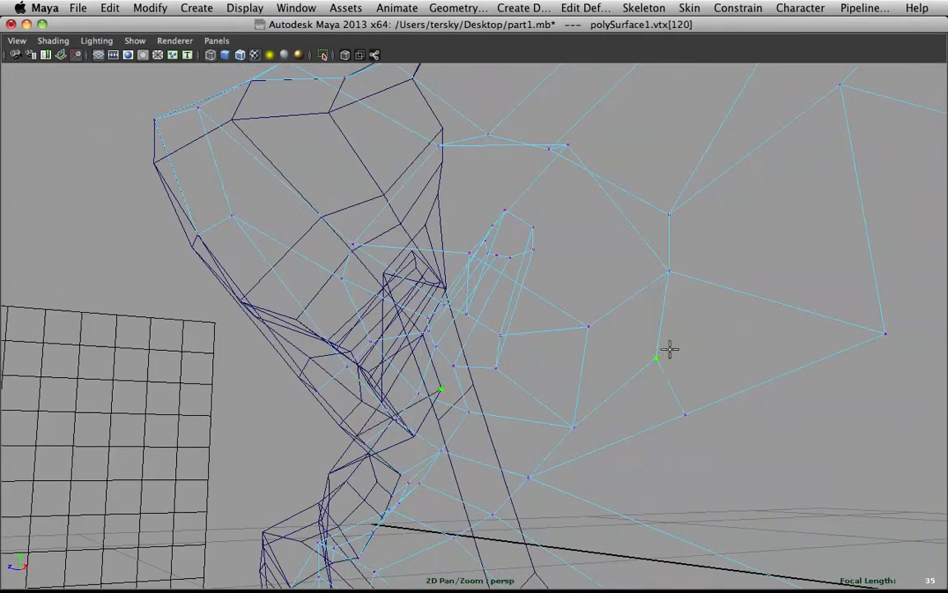
# Examine the smoothed nose wing and its connection to the cheek from several angles
pyautogui.scroll(-4, 670, 347)
pyautogui.press('2')
pyautogui.keyDown('alt'); pyautogui.moveTo(524, 357); pyautogui.dragTo(590, 313); pyautogui.keyUp('alt')
pyautogui.press('3')
pyautogui.moveTo(576, 298); pyautogui.dragTo(654, 279, button='right')
pyautogui.scroll(-4, 660, 272)
pyautogui.keyDown('alt'); pyautogui.moveTo(662, 271); pyautogui.dragTo(609, 270); pyautogui.keyUp('alt')
pyautogui.press('5')
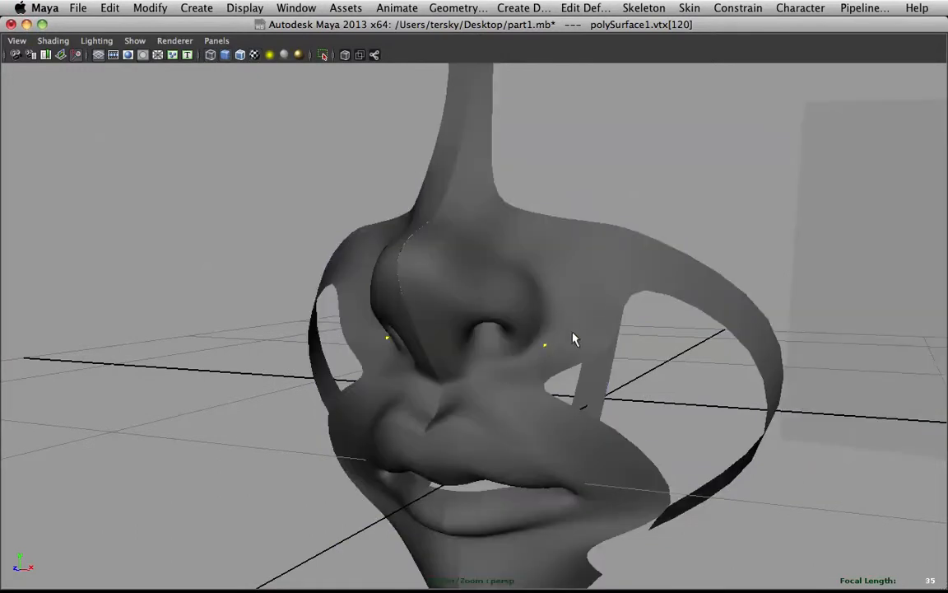
pyautogui.click(552, 340)
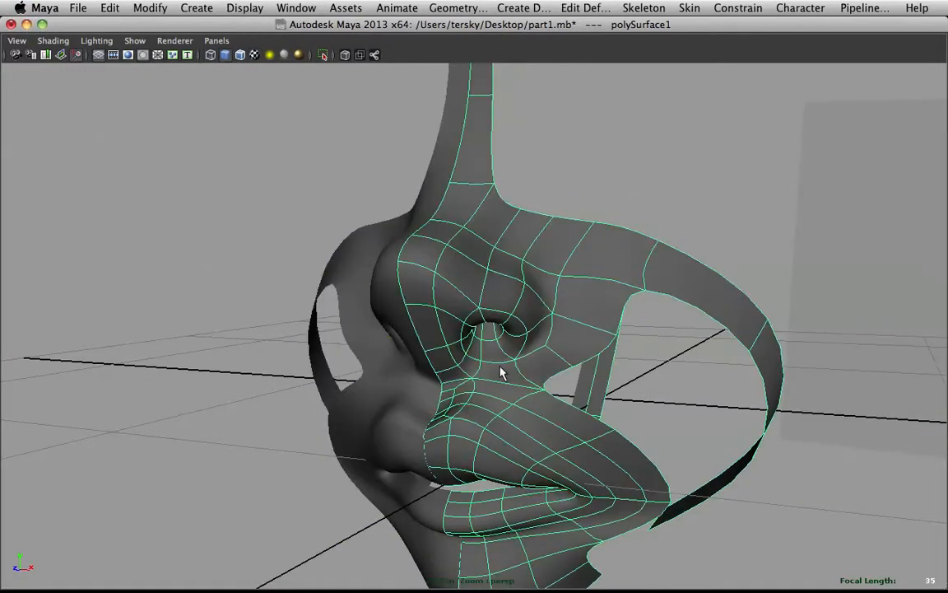
pyautogui.keyDown('alt'); pyautogui.moveTo(533, 267); pyautogui.dragTo(485, 267); pyautogui.keyUp('alt')
pyautogui.scroll(3, 616, 298)
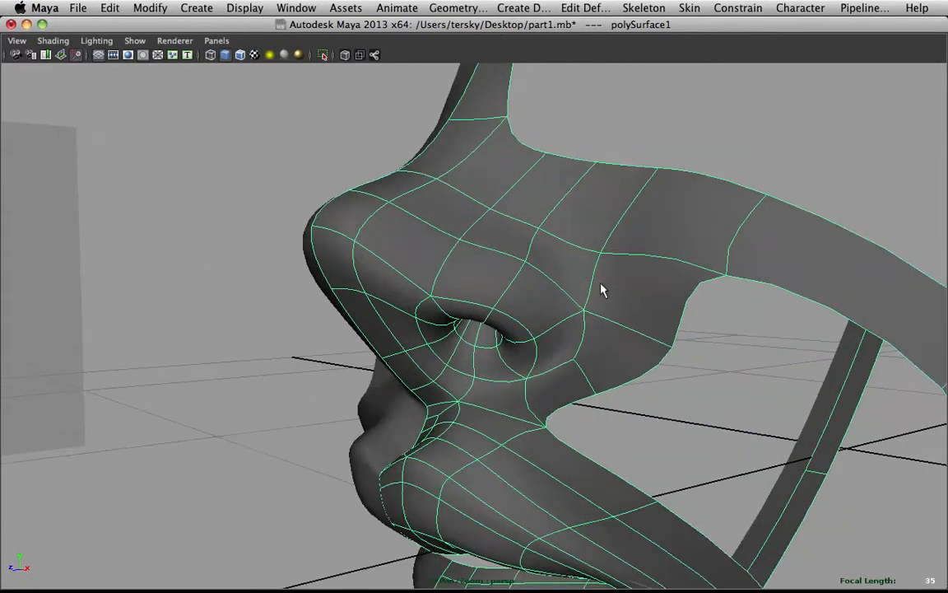
# Split the outer nose wing face with an edge from its upper vertex to the nostril's outer vertex
pyautogui.press('1')
pyautogui.keyDown('alt'); pyautogui.moveTo(601, 284); pyautogui.dragTo(560, 278); pyautogui.keyUp('alt')
pyautogui.moveTo(558, 274)
pyautogui.keyDown('shift'); pyautogui.mouseDown(button='right')
pyautogui.moveTo(490, 266)
pyautogui.moveTo(483, 280)
pyautogui.moveTo(372, 284)
pyautogui.mouseUp(button='right'); pyautogui.keyUp('shift')
pyautogui.click(519, 218)
pyautogui.click(535, 339)
pyautogui.press('Return')
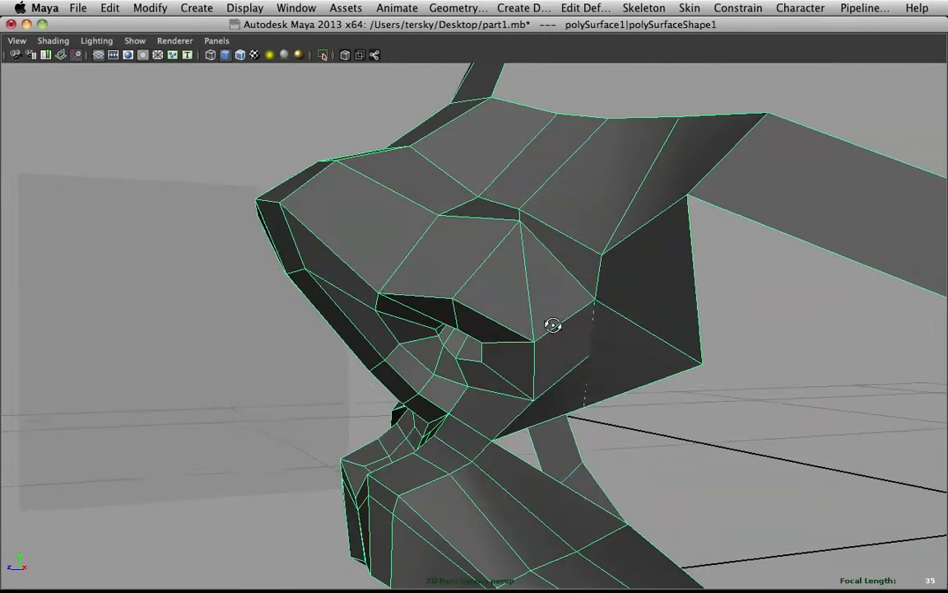
# Split from the middle of the new wing edge to the middle crease vertex, and delete the diagonal edges on both sides
pyautogui.keyDown('alt'); pyautogui.moveTo(553, 325); pyautogui.dragTo(572, 335); pyautogui.keyUp('alt')
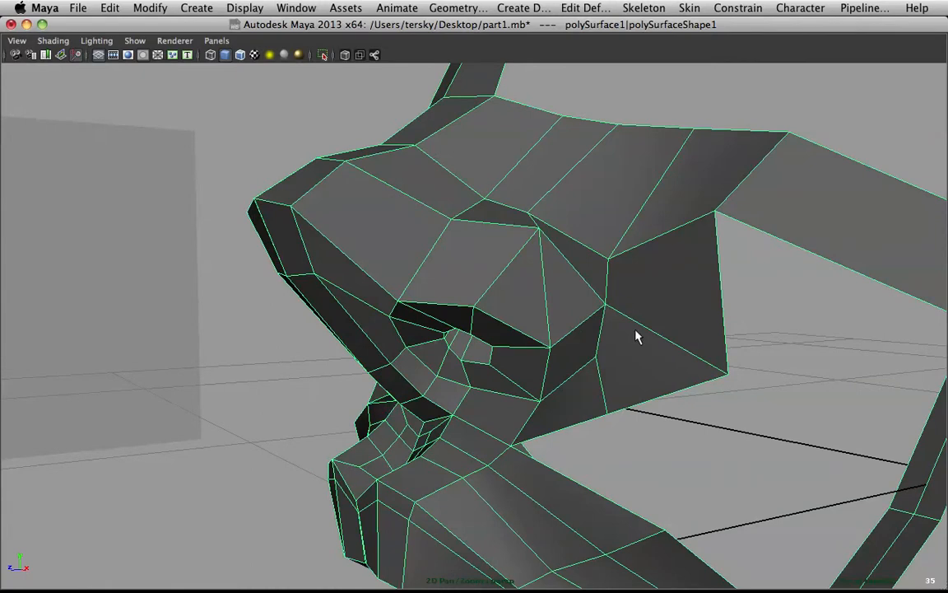
pyautogui.keyDown('alt'); pyautogui.moveTo(639, 336); pyautogui.dragTo(616, 329); pyautogui.keyUp('alt')
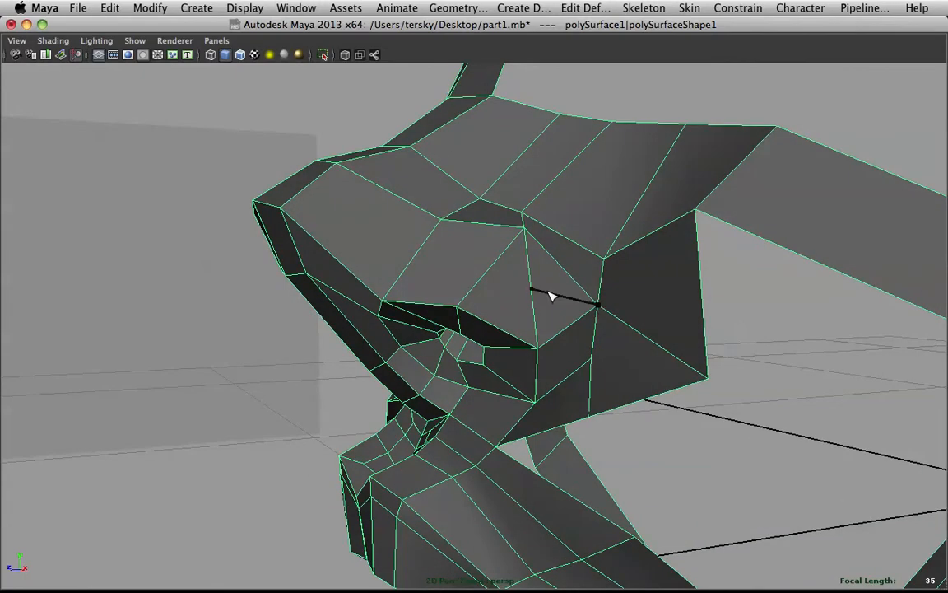
pyautogui.moveTo(566, 281); pyautogui.dragTo(567, 239, button='right')
pyautogui.click(563, 328)
# Add edges from the wing's upper vertex to the upper crease vertex and from the nostril's outer vertex to the lower crease vertex
pyautogui.keyDown('shift'); pyautogui.moveTo(548, 322); pyautogui.dragTo(386, 294, button='right'); pyautogui.keyUp('shift')
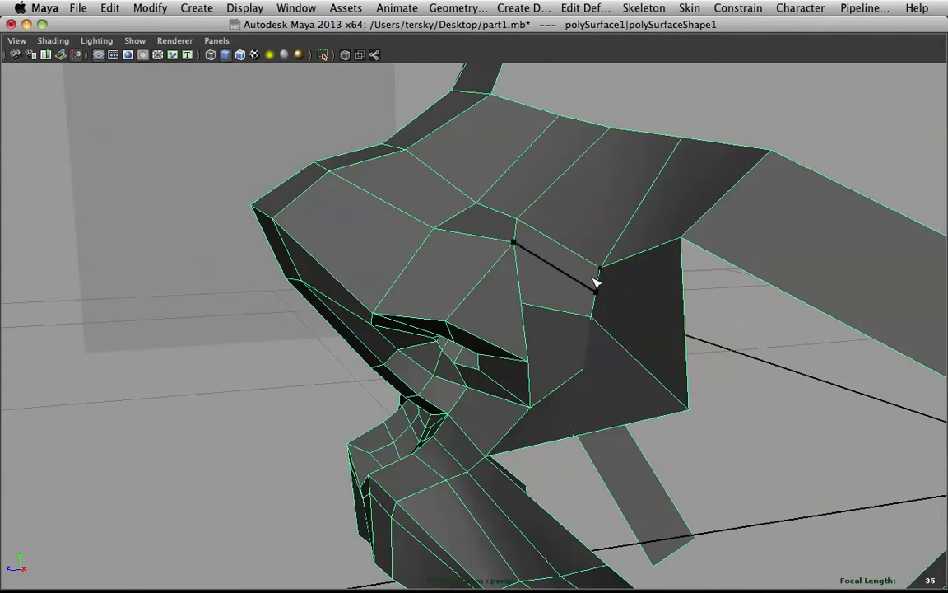
pyautogui.press('q')
pyautogui.press('Return')
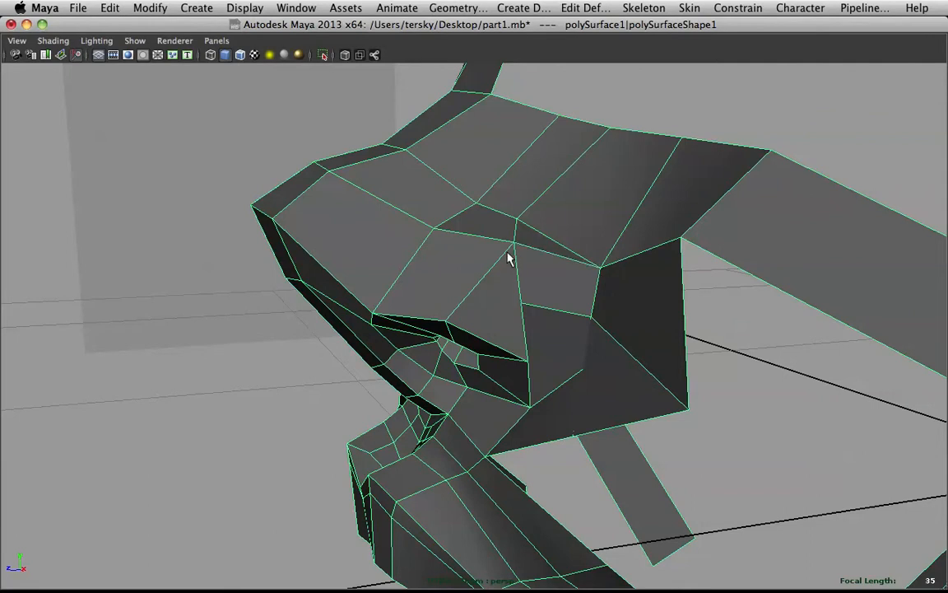
pyautogui.keyDown('alt'); pyautogui.moveTo(560, 358); pyautogui.dragTo(625, 327); pyautogui.keyUp('alt')
pyautogui.click(600, 354)
pyautogui.press('Return')
# Compare the edge flow around the nose wing in smooth preview and in the low-poly display
pyautogui.press('3')
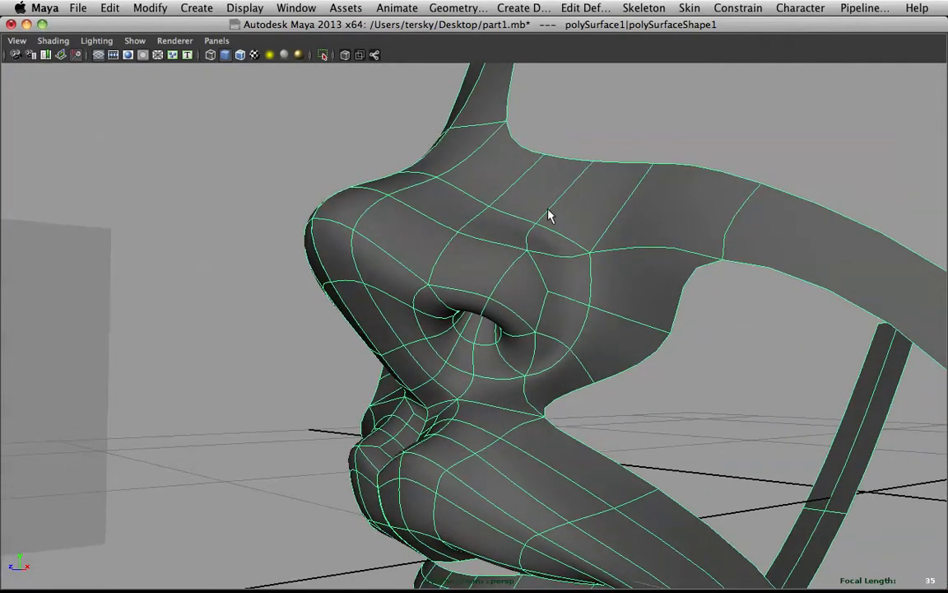
pyautogui.keyDown('alt'); pyautogui.moveTo(605, 291); pyautogui.dragTo(518, 257); pyautogui.keyUp('alt')
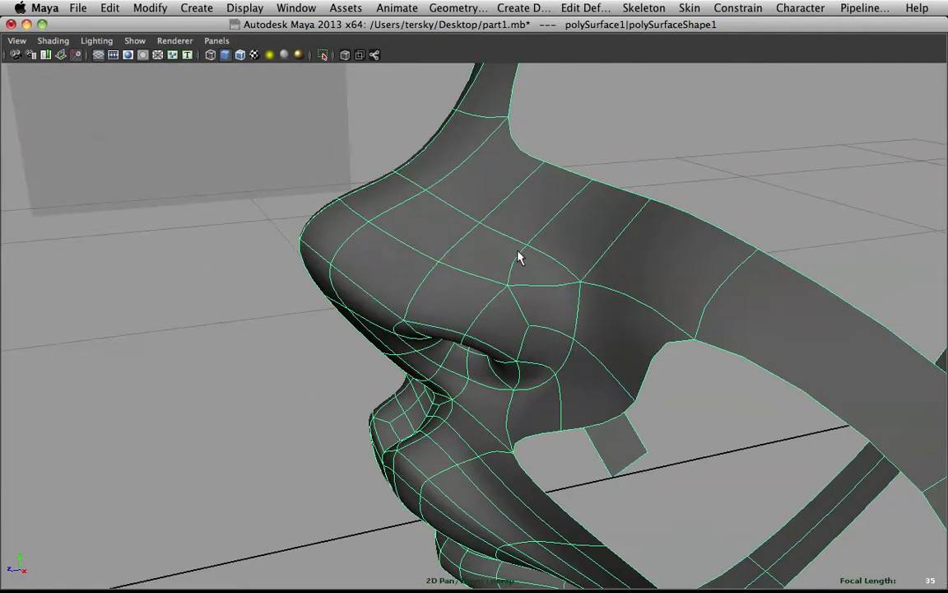
pyautogui.press('1')
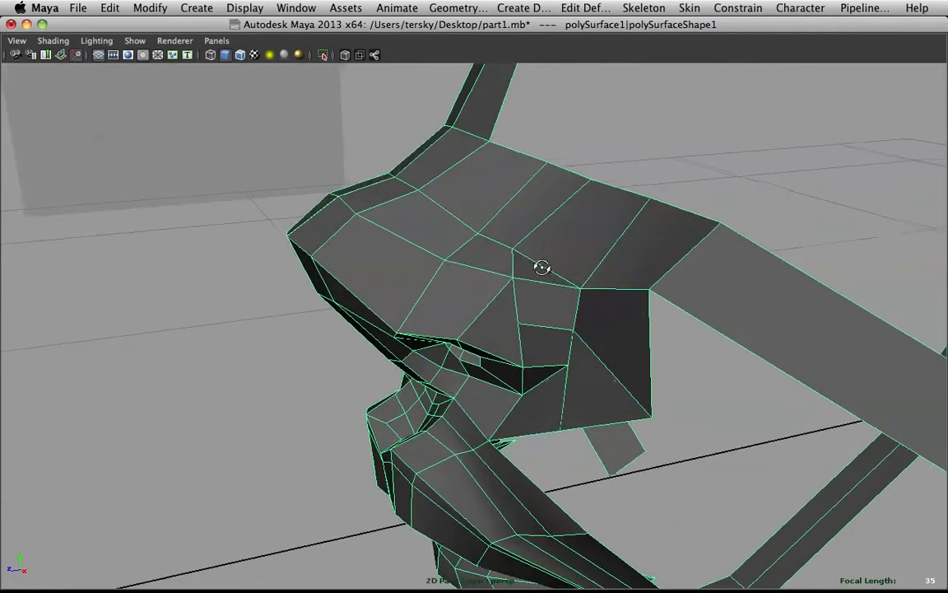
pyautogui.scroll(3, 543, 268)
pyautogui.keyDown('shift'); pyautogui.rightClick(543, 265); pyautogui.keyUp('shift')
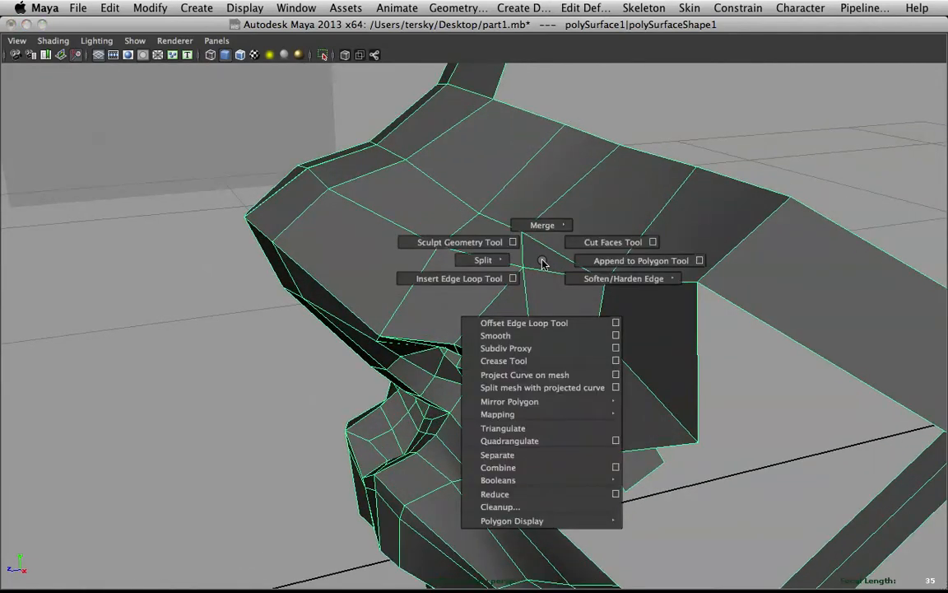
pyautogui.keyDown('alt'); pyautogui.moveTo(542, 264); pyautogui.dragTo(543, 264); pyautogui.keyUp('alt')
pyautogui.moveTo(549, 270)
pyautogui.keyDown('shift'); pyautogui.mouseDown(button='right')
pyautogui.moveTo(546, 227)
pyautogui.moveTo(559, 231)
pyautogui.moveTo(539, 261)
pyautogui.mouseUp(button='right'); pyautogui.keyUp('shift')
pyautogui.keyDown('alt'); pyautogui.moveTo(539, 269); pyautogui.dragTo(518, 243); pyautogui.keyUp('alt')
pyautogui.press('3')
pyautogui.keyDown('alt'); pyautogui.moveTo(518, 244); pyautogui.dragTo(567, 231, button='right'); pyautogui.keyUp('alt')
pyautogui.moveTo(567, 231)
pyautogui.keyDown('alt'); pyautogui.mouseDown()
pyautogui.moveTo(567, 219)
pyautogui.moveTo(525, 240)
pyautogui.moveTo(573, 230)
pyautogui.moveTo(563, 225)
pyautogui.moveTo(546, 239)
pyautogui.moveTo(563, 247)
pyautogui.mouseUp(); pyautogui.keyUp('alt')
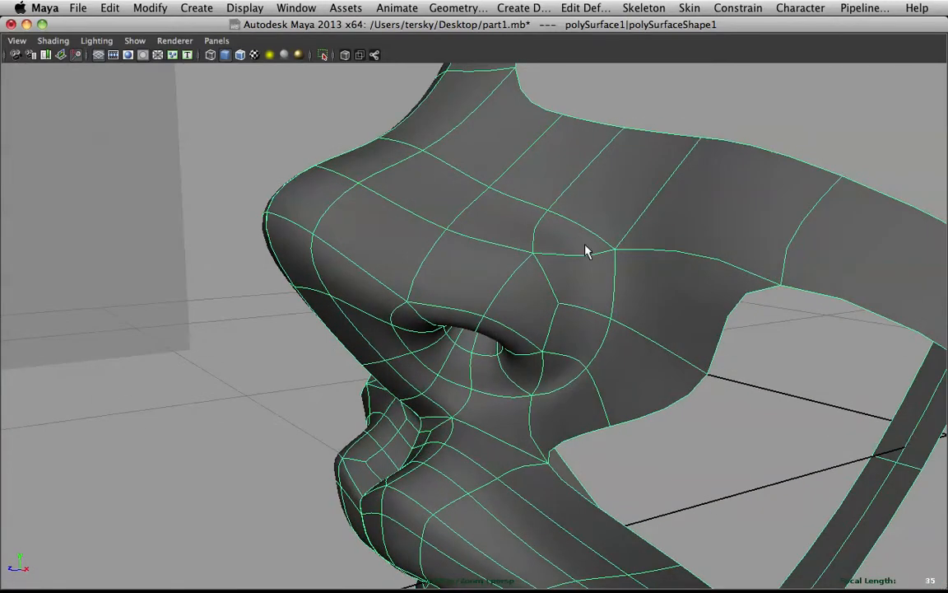
pyautogui.keyDown('alt'); pyautogui.moveTo(572, 350); pyautogui.dragTo(551, 290); pyautogui.keyUp('alt')
pyautogui.keyDown('alt'); pyautogui.moveTo(550, 290); pyautogui.dragTo(559, 308, button='right'); pyautogui.keyUp('alt')
pyautogui.press('1')
pyautogui.moveTo(562, 344); pyautogui.dragTo(563, 357, button='right')
pyautogui.click(568, 371)
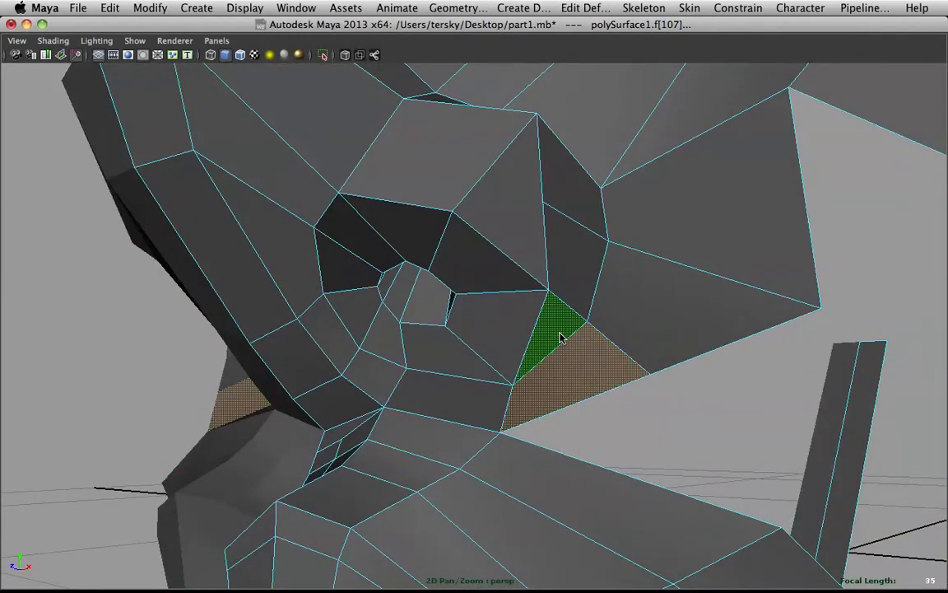
pyautogui.keyDown('shift'); pyautogui.rightClick(560, 336); pyautogui.keyUp('shift')
pyautogui.click(560, 298)
pyautogui.hotkey('ctrl', 'z')
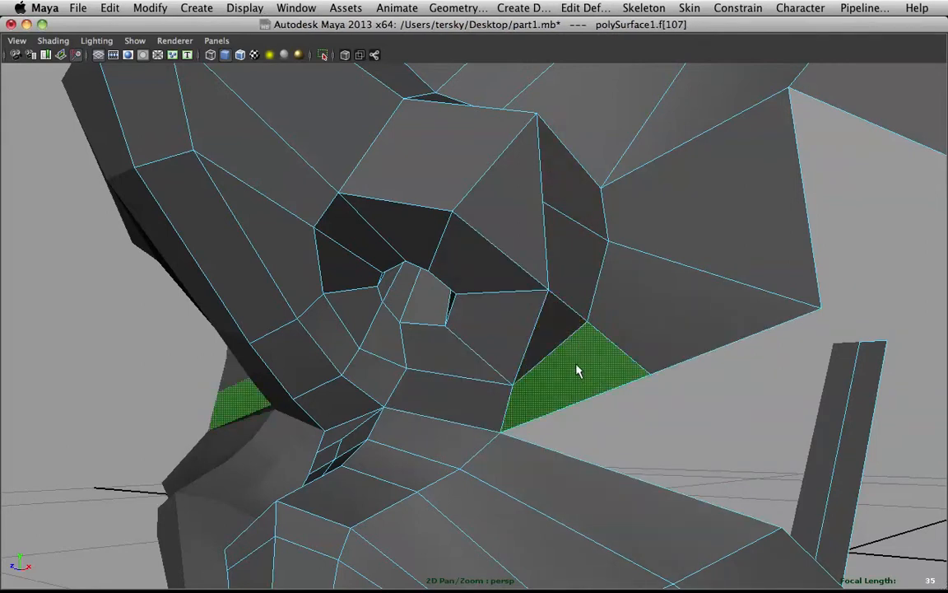
pyautogui.keyDown('shift'); pyautogui.rightClick(568, 380); pyautogui.keyUp('shift')
pyautogui.keyDown('shift'); pyautogui.moveTo(568, 375); pyautogui.dragTo(574, 363, button='right'); pyautogui.keyUp('shift')
pyautogui.click(716, 372)
pyautogui.rightClick(575, 321)
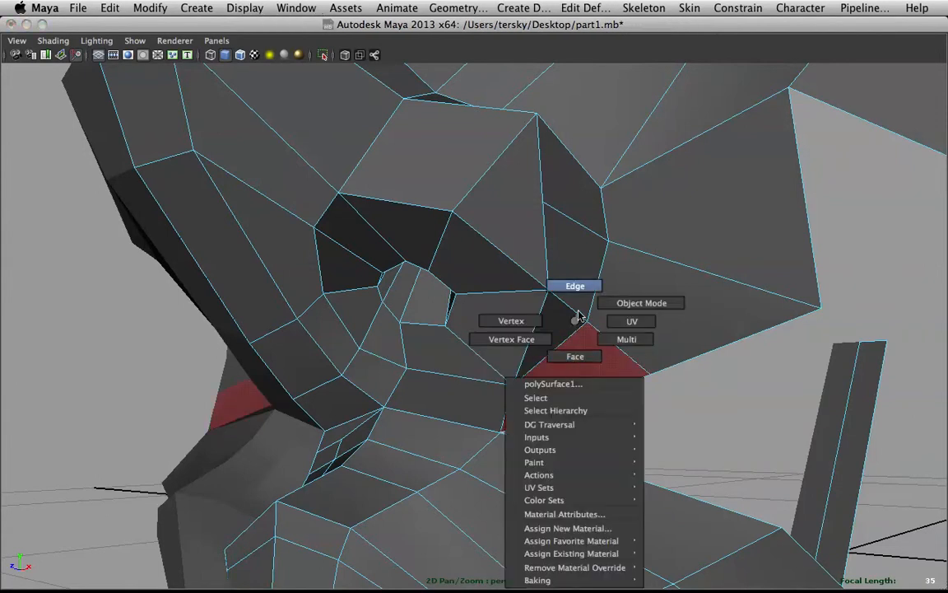
# Merge the lower vertex of the nose wing with the neighbouring lower crease vertex, and turn on smooth preview
pyautogui.moveTo(575, 323); pyautogui.dragTo(544, 389, button='right')
pyautogui.click(514, 386)
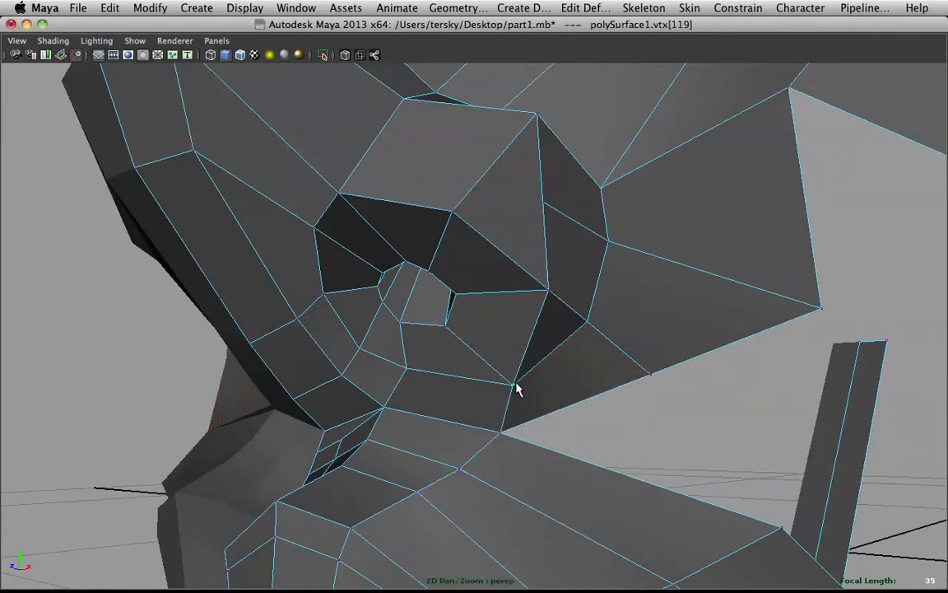
pyautogui.keyDown('shift'); pyautogui.click(587, 322); pyautogui.keyUp('shift')
pyautogui.keyDown('shift'); pyautogui.moveTo(567, 263); pyautogui.dragTo(567, 224, button='right'); pyautogui.keyUp('shift')
pyautogui.press('3')
# Merge the two upper crease vertices beside the nose wing, and the two upper-edge vertices of the cheek strip above them
pyautogui.keyDown('alt'); pyautogui.moveTo(578, 197); pyautogui.dragTo(520, 295); pyautogui.keyUp('alt')
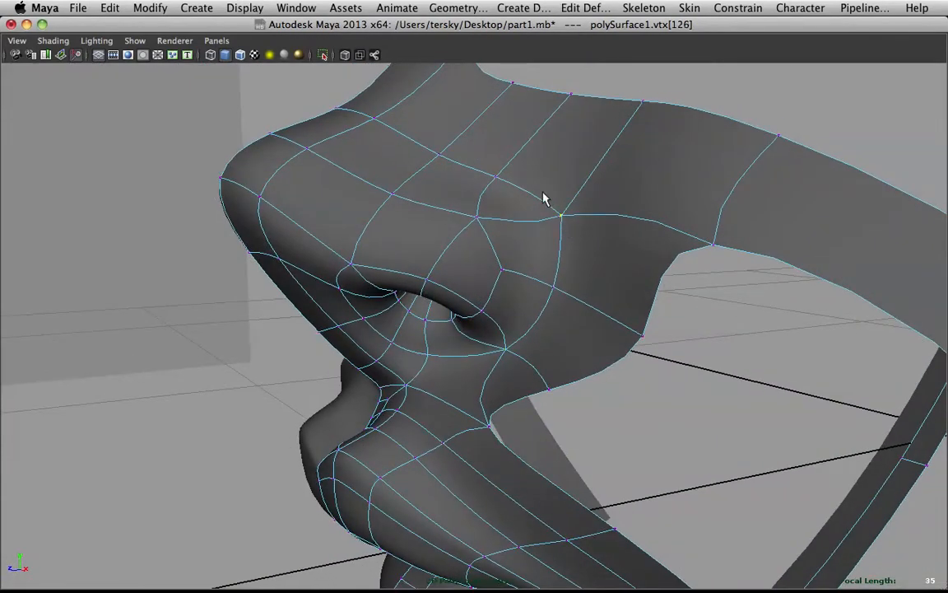
pyautogui.click(496, 179)
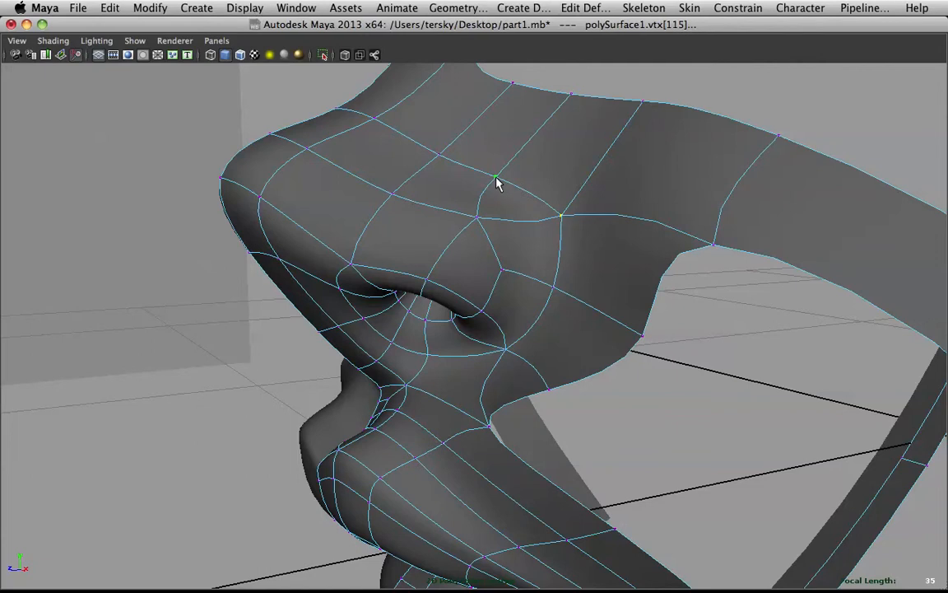
pyautogui.keyDown('shift'); pyautogui.moveTo(552, 179); pyautogui.dragTo(732, 78, button='right'); pyautogui.keyUp('shift')
pyautogui.keyDown('alt'); pyautogui.moveTo(758, 70); pyautogui.dragTo(584, 195); pyautogui.keyUp('alt')
pyautogui.click(576, 187)
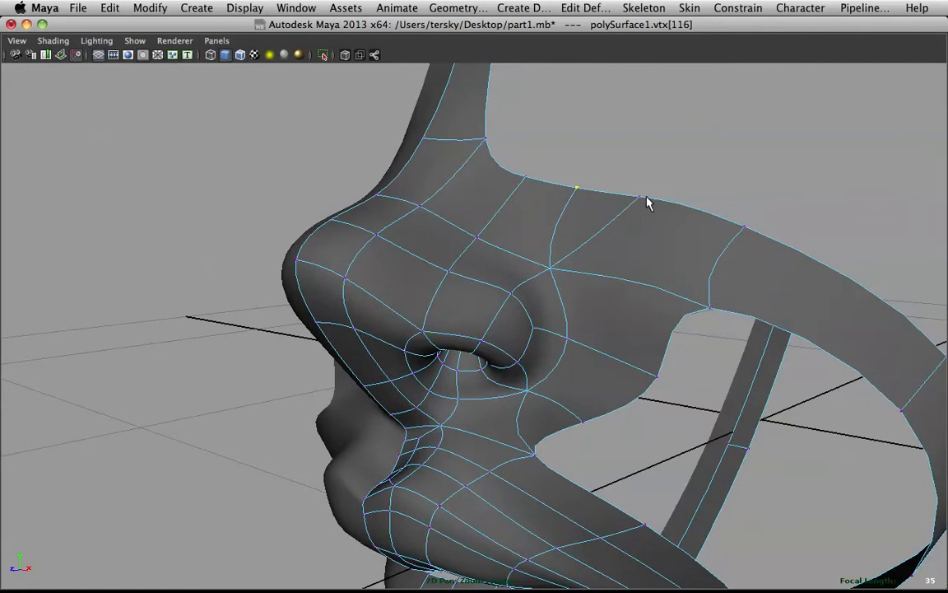
pyautogui.keyDown('shift'); pyautogui.click(640, 198); pyautogui.keyUp('shift')
pyautogui.press('g')
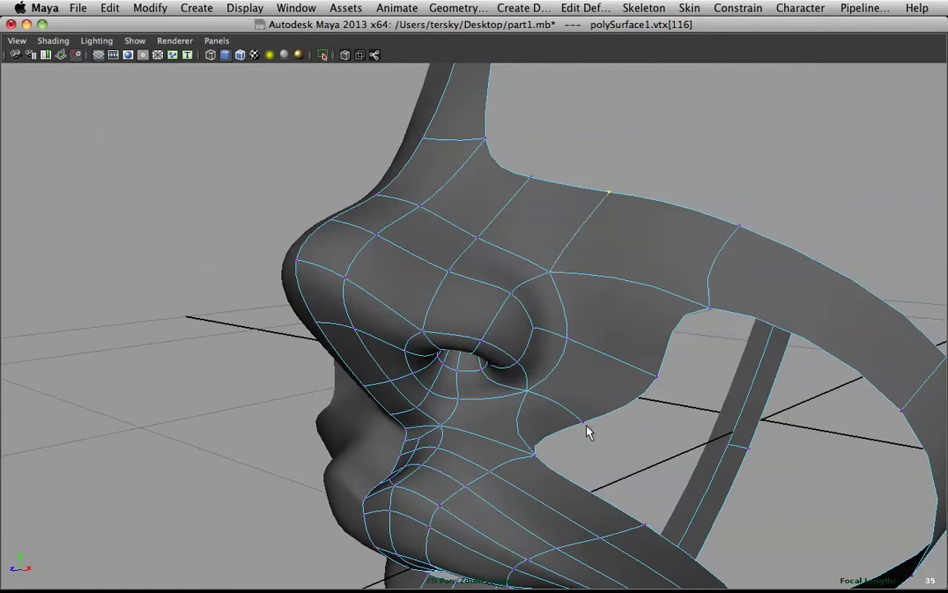
# Merge the side face's lower-edge vertex into the vertex where the nose base meets the upper lip
pyautogui.click(534, 456)
pyautogui.keyDown('alt'); pyautogui.moveTo(604, 459); pyautogui.dragTo(568, 387); pyautogui.keyUp('alt')
pyautogui.press('1')
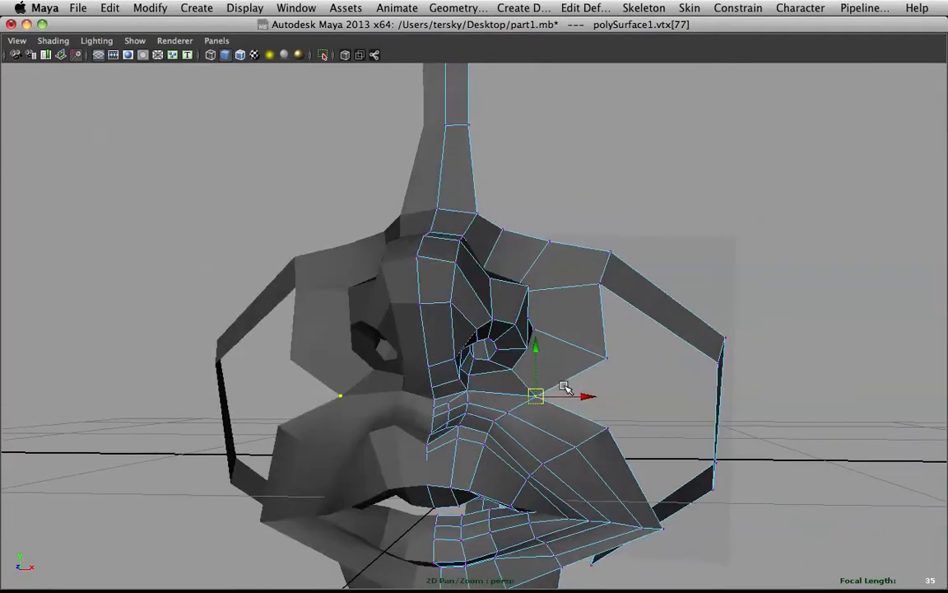
# Examine the smoothed nose, nostril and cheek topology from the front, side and below
pyautogui.press('3')
pyautogui.click(779, 307)
pyautogui.keyDown('alt'); pyautogui.moveTo(780, 307); pyautogui.dragTo(462, 350); pyautogui.keyUp('alt')
pyautogui.moveTo(520, 331); pyautogui.dragTo(595, 275, button='right')
pyautogui.keyDown('alt'); pyautogui.moveTo(595, 274); pyautogui.dragTo(490, 259); pyautogui.keyUp('alt')
pyautogui.click(450, 282)
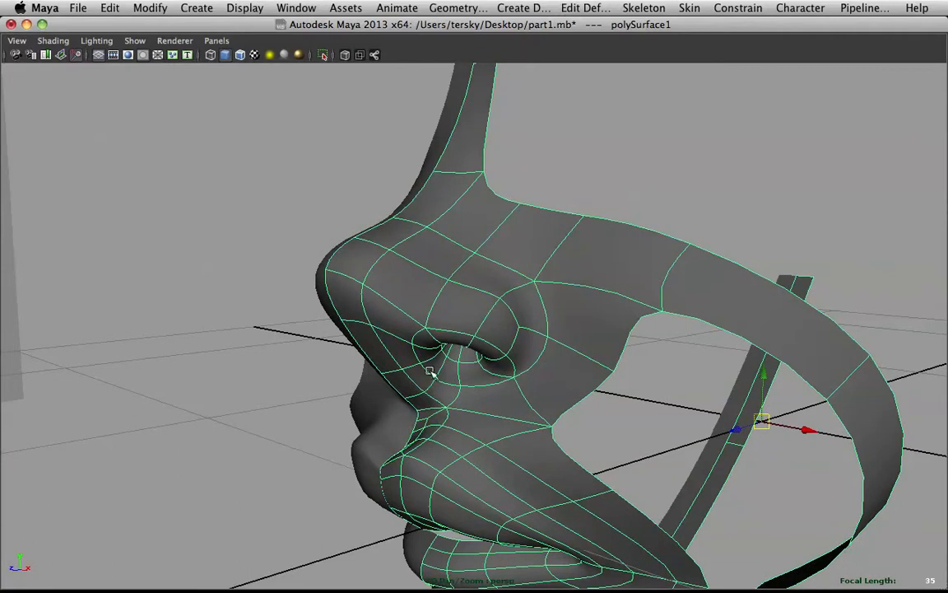
pyautogui.keyDown('alt'); pyautogui.moveTo(541, 309); pyautogui.dragTo(563, 337, button='right'); pyautogui.keyUp('alt')
pyautogui.moveTo(564, 337)
pyautogui.keyDown('alt'); pyautogui.mouseDown()
pyautogui.moveTo(578, 330)
pyautogui.moveTo(590, 345)
pyautogui.mouseUp(); pyautogui.keyUp('alt')
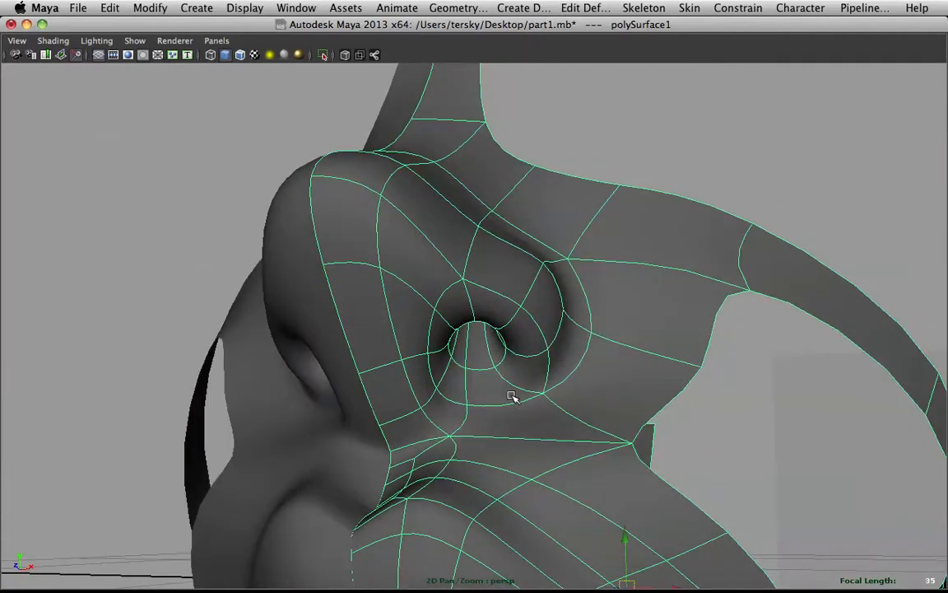
pyautogui.keyDown('alt'); pyautogui.moveTo(527, 396); pyautogui.dragTo(513, 376); pyautogui.keyUp('alt')
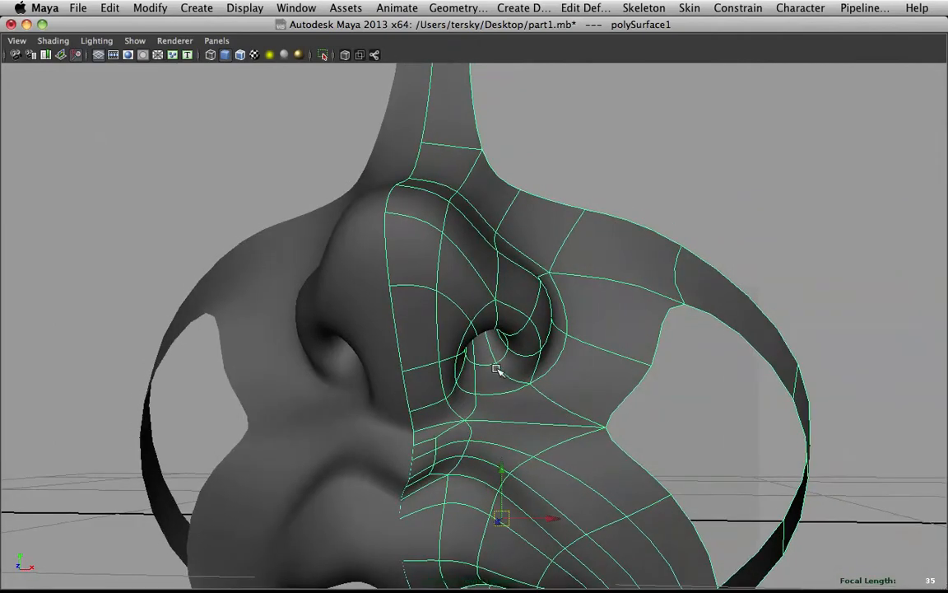
# Split a new edge line from the nostril rim down across the nose base to the upper lip, and check it in smooth preview
pyautogui.press('1')
pyautogui.scroll(2, 540, 430)
pyautogui.keyDown('shift'); pyautogui.moveTo(537, 319); pyautogui.dragTo(403, 316, button='right'); pyautogui.keyUp('shift')
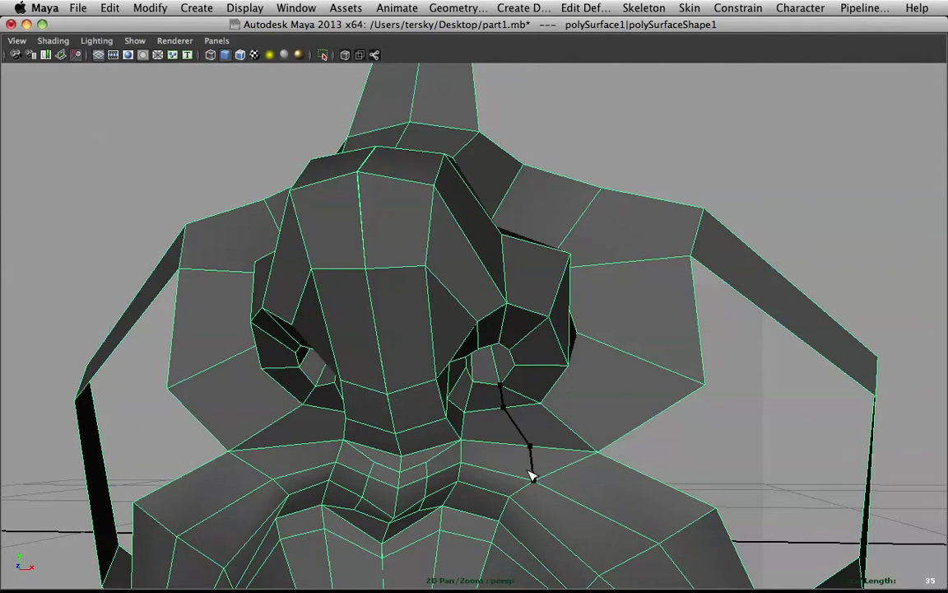
pyautogui.press('w')
pyautogui.press('3')
pyautogui.keyDown('alt'); pyautogui.moveTo(596, 463); pyautogui.dragTo(577, 463); pyautogui.keyUp('alt')
pyautogui.keyDown('alt'); pyautogui.moveTo(531, 518); pyautogui.dragTo(525, 377); pyautogui.keyUp('alt')
pyautogui.press('1')
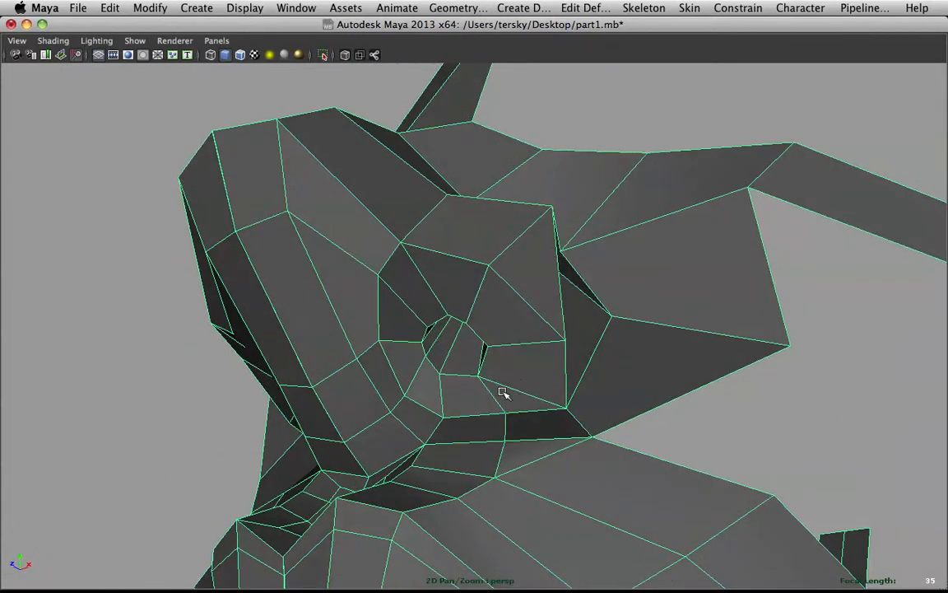
# Delete the diagonal from the nostril to the wing's lower vertex and the redundant upper lip edge running to the nose base's outer corner
pyautogui.moveTo(523, 322); pyautogui.dragTo(529, 290, button='right')
pyautogui.click(522, 392)
pyautogui.keyDown('shift'); pyautogui.moveTo(525, 392); pyautogui.dragTo(484, 401, button='right'); pyautogui.keyUp('shift')
pyautogui.keyDown('alt'); pyautogui.moveTo(517, 385); pyautogui.dragTo(580, 434); pyautogui.keyUp('alt')
pyautogui.click(550, 509)
pyautogui.press('Delete')
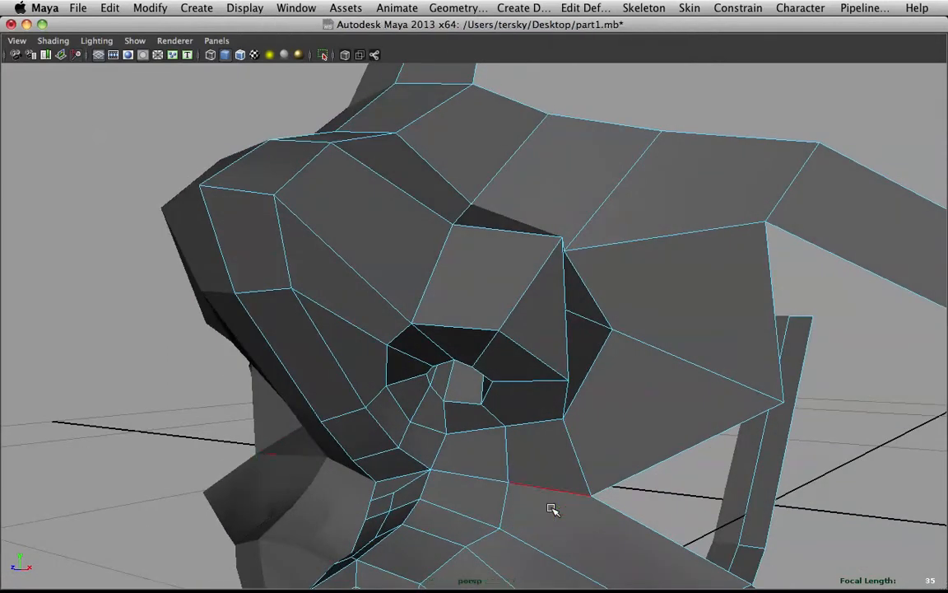
# Try deleting the edge between the nose wing's lower vertex and the upper lip's outer corner
pyautogui.click(587, 482)
pyautogui.press('Delete')
pyautogui.moveTo(614, 321); pyautogui.dragTo(541, 329, button='right')
pyautogui.moveTo(557, 483); pyautogui.dragTo(624, 545)
pyautogui.click(610, 560)
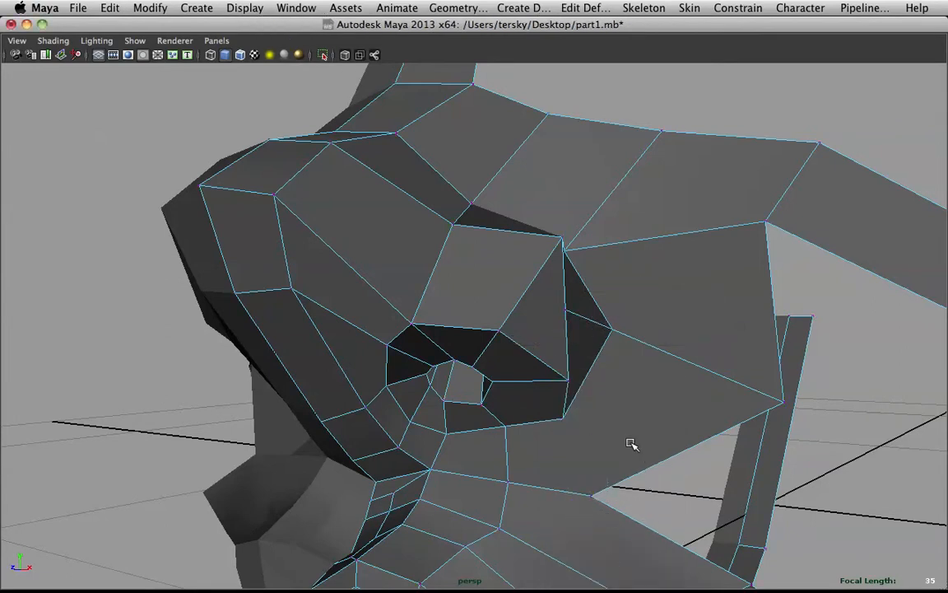
pyautogui.press('z')
# Delete the two faces bridging the nose wing, cheek strip and upper lip
pyautogui.keyDown('alt'); pyautogui.moveTo(564, 459); pyautogui.dragTo(586, 430); pyautogui.keyUp('alt')
pyautogui.moveTo(601, 321); pyautogui.dragTo(601, 357, button='right')
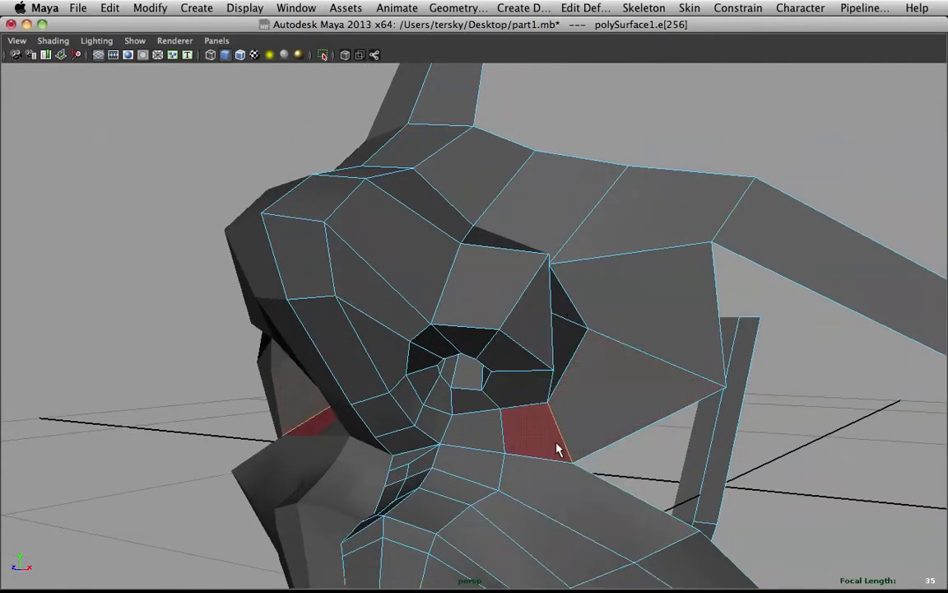
pyautogui.keyDown('alt'); pyautogui.moveTo(592, 529); pyautogui.dragTo(524, 440); pyautogui.keyUp('alt')
pyautogui.click(525, 440)
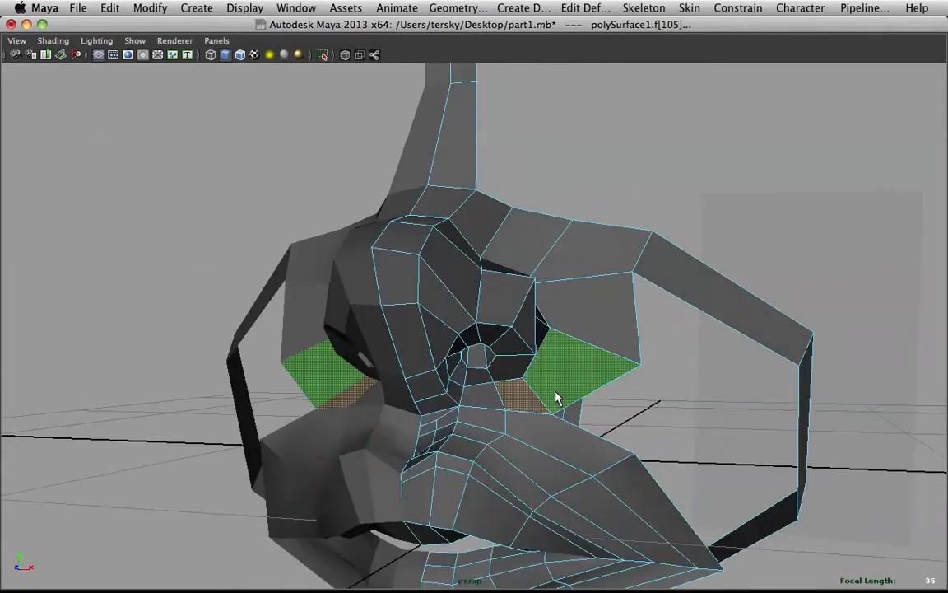
pyautogui.press('Delete')
# Merge the nose wing's lower vertex with the neighbouring nostril rim vertex at the nose base
pyautogui.moveTo(552, 333); pyautogui.dragTo(498, 323, button='right')
pyautogui.keyDown('alt'); pyautogui.moveTo(557, 431); pyautogui.dragTo(589, 307); pyautogui.keyUp('alt')
pyautogui.press('3')
pyautogui.scroll(3, 544, 338)
pyautogui.keyDown('alt'); pyautogui.moveTo(544, 339); pyautogui.dragTo(583, 360); pyautogui.keyUp('alt')
pyautogui.press('1')
pyautogui.keyDown('shift'); pyautogui.moveTo(573, 355); pyautogui.dragTo(663, 284, button='right'); pyautogui.keyUp('shift')
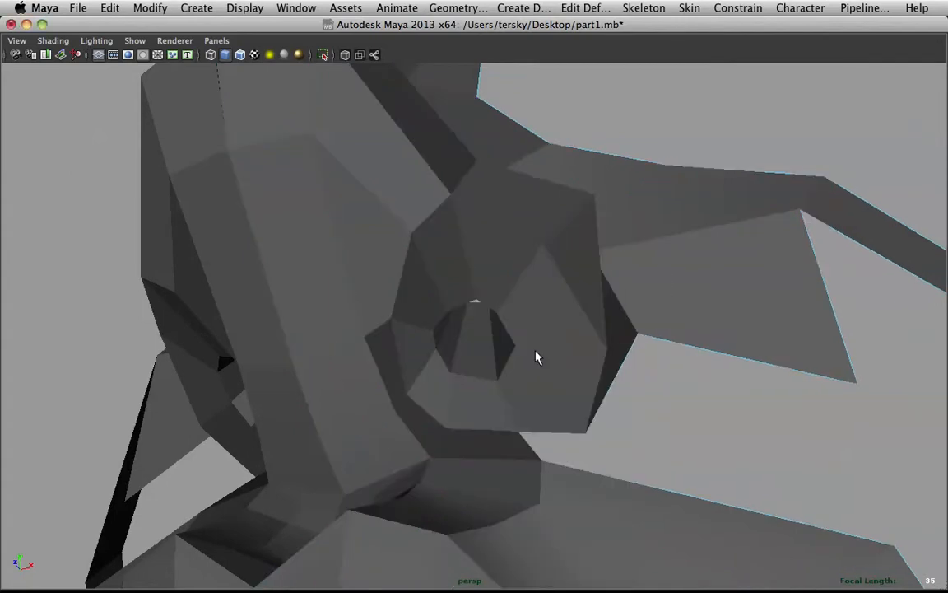
pyautogui.click(574, 360)
pyautogui.keyDown('alt'); pyautogui.moveTo(583, 365); pyautogui.dragTo(519, 373); pyautogui.keyUp('alt')
pyautogui.keyDown('shift'); pyautogui.moveTo(517, 319); pyautogui.dragTo(502, 298, button='right'); pyautogui.keyUp('shift')
pyautogui.moveTo(487, 440); pyautogui.dragTo(503, 438)
# Examine the merged nostril rim from below and the side, comparing the smooth preview with the unsmoothed mesh
pyautogui.press('3')
pyautogui.keyDown('alt'); pyautogui.moveTo(546, 398); pyautogui.dragTo(567, 399); pyautogui.keyUp('alt')
pyautogui.keyDown('alt'); pyautogui.moveTo(541, 333); pyautogui.dragTo(489, 313); pyautogui.keyUp('alt')
pyautogui.press('1')
pyautogui.press('3')
pyautogui.press('1')
pyautogui.rightClick(484, 307)
pyautogui.moveTo(484, 307); pyautogui.dragTo(489, 373, button='right')
pyautogui.moveTo(438, 318); pyautogui.dragTo(448, 351, button='right')
pyautogui.click(449, 349)
pyautogui.keyDown('alt'); pyautogui.moveTo(449, 349); pyautogui.dragTo(549, 314); pyautogui.keyUp('alt')
pyautogui.press('3')
pyautogui.press('1')
pyautogui.keyDown('alt'); pyautogui.moveTo(549, 313); pyautogui.dragTo(574, 360, button='right'); pyautogui.keyUp('alt')
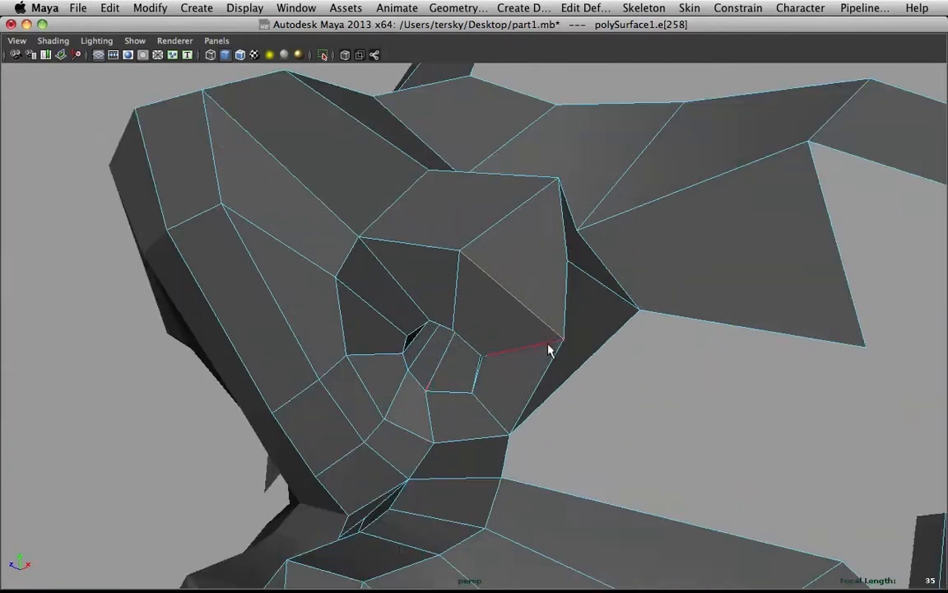
# Bevel the innermost edge loop around the nostril hole
pyautogui.moveTo(459, 329); pyautogui.dragTo(461, 279, button='right')
pyautogui.doubleClick(437, 327)
pyautogui.keyDown('alt'); pyautogui.moveTo(436, 318); pyautogui.dragTo(498, 302); pyautogui.keyUp('alt')
pyautogui.keyDown('alt'); pyautogui.moveTo(598, 283); pyautogui.dragTo(492, 330); pyautogui.keyUp('alt')
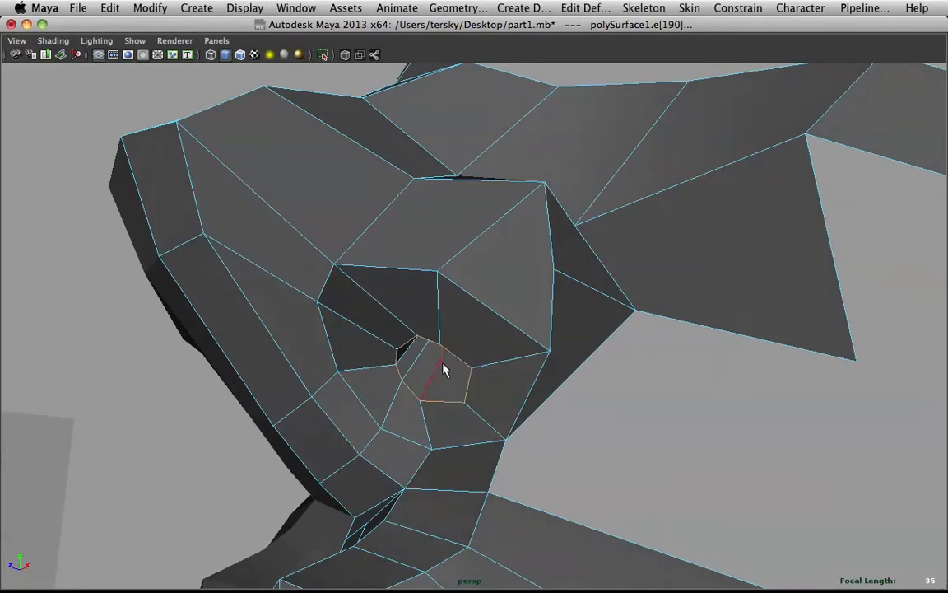
pyautogui.press('3')
pyautogui.press('1')
pyautogui.keyDown('alt'); pyautogui.moveTo(381, 341); pyautogui.dragTo(457, 354); pyautogui.keyUp('alt')
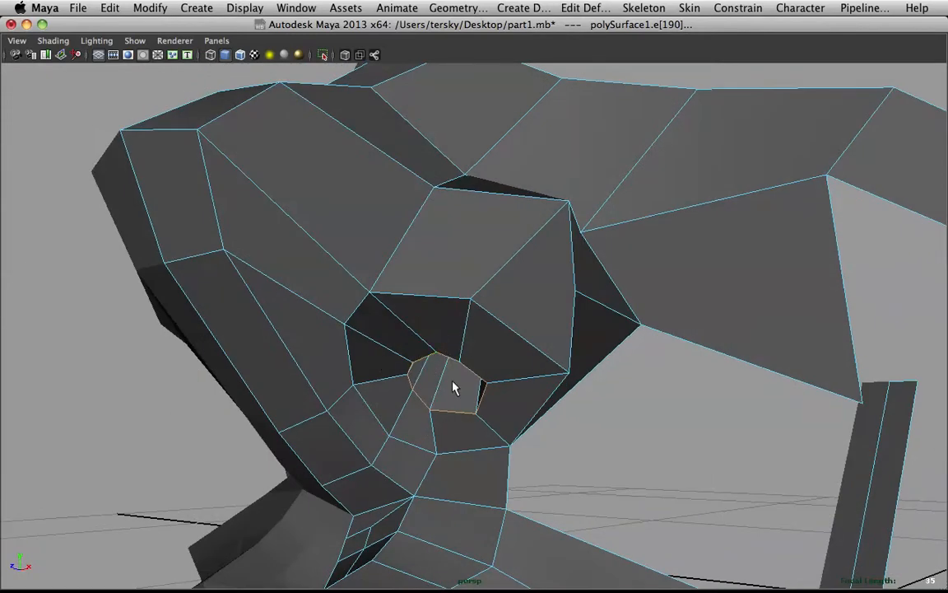
pyautogui.keyDown('shift'); pyautogui.moveTo(455, 362); pyautogui.dragTo(571, 353, button='right'); pyautogui.keyUp('shift')
# Inspect the bevelled nostril opening from below in smooth preview and in the unsmoothed mesh
pyautogui.keyDown('alt'); pyautogui.moveTo(537, 368); pyautogui.dragTo(529, 323); pyautogui.keyUp('alt')
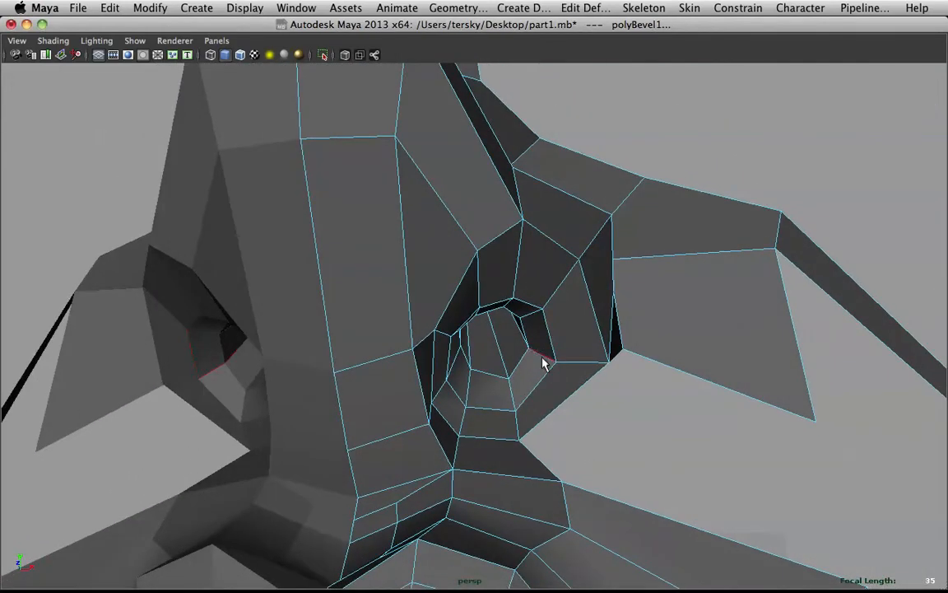
pyautogui.keyDown('alt'); pyautogui.moveTo(499, 282); pyautogui.dragTo(434, 319); pyautogui.keyUp('alt')
pyautogui.press('3')
pyautogui.keyDown('alt'); pyautogui.moveTo(473, 333); pyautogui.dragTo(522, 383); pyautogui.keyUp('alt')
pyautogui.rightClick(460, 315)
pyautogui.click(552, 294)
pyautogui.moveTo(552, 295)
pyautogui.keyDown('alt'); pyautogui.mouseDown()
pyautogui.moveTo(563, 314)
pyautogui.moveTo(560, 263)
pyautogui.moveTo(476, 299)
pyautogui.moveTo(545, 310)
pyautogui.mouseUp(); pyautogui.keyUp('alt')
pyautogui.click(478, 356)
pyautogui.keyDown('alt'); pyautogui.moveTo(479, 356); pyautogui.dragTo(622, 317, button='right'); pyautogui.keyUp('alt')
pyautogui.keyDown('alt'); pyautogui.moveTo(622, 317); pyautogui.dragTo(632, 308); pyautogui.keyUp('alt')
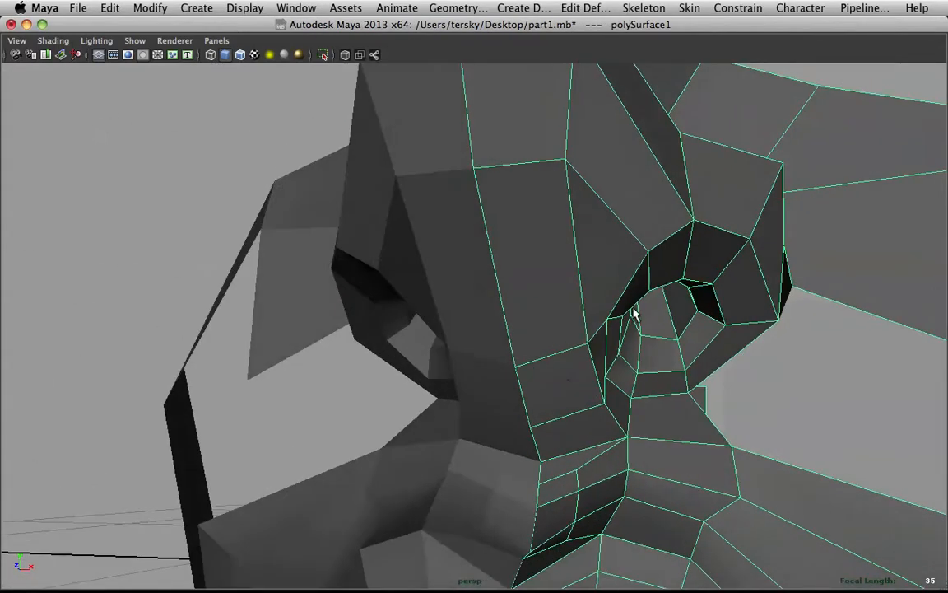
# Slide the edges on the nose base beside the nostril toward the nose's centre line
pyautogui.moveTo(561, 318); pyautogui.dragTo(561, 287, button='right')
pyautogui.doubleClick(599, 372)
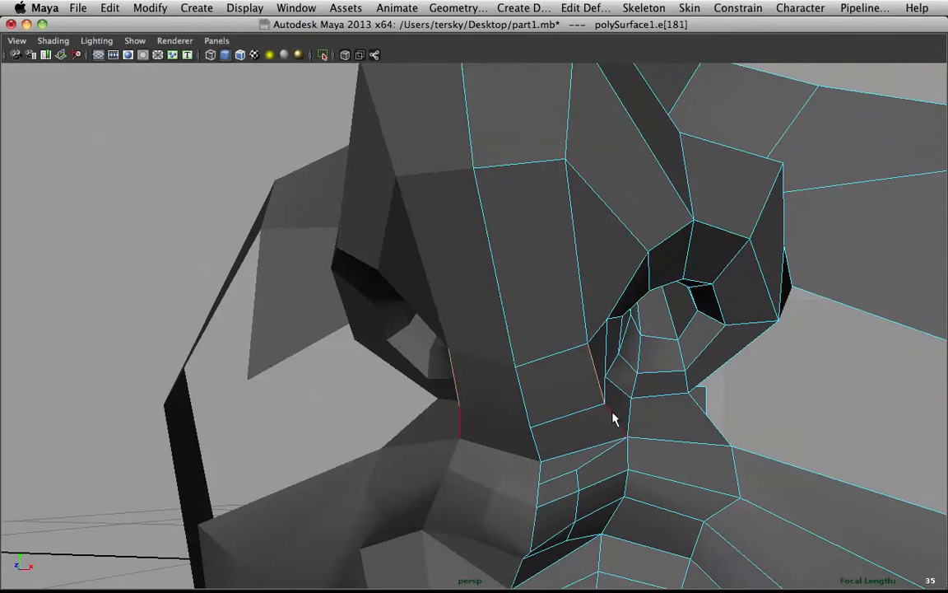
pyautogui.keyDown('alt'); pyautogui.moveTo(589, 396); pyautogui.dragTo(592, 387); pyautogui.keyUp('alt')
pyautogui.keyDown('shift'); pyautogui.moveTo(591, 381); pyautogui.dragTo(596, 479, button='right'); pyautogui.keyUp('shift')
pyautogui.moveTo(715, 387)
pyautogui.mouseDown(button='middle')
pyautogui.moveTo(690, 387)
pyautogui.moveTo(697, 389)
pyautogui.mouseUp(button='middle')
pyautogui.keyDown('alt'); pyautogui.moveTo(694, 387); pyautogui.dragTo(501, 233); pyautogui.keyUp('alt')
# Slide the nostril rim's edges on the septum side slightly to adjust the loop spacing
pyautogui.moveTo(474, 319); pyautogui.dragTo(568, 260, button='right')
pyautogui.moveTo(512, 297); pyautogui.dragTo(478, 316, button='right')
pyautogui.click(498, 370)
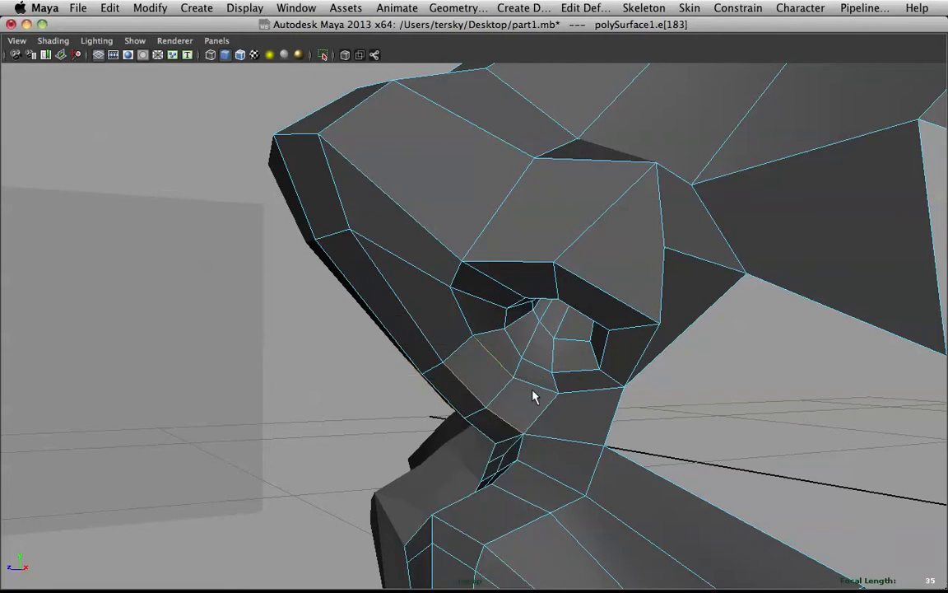
pyautogui.keyDown('shift'); pyautogui.click(533, 385); pyautogui.keyUp('shift')
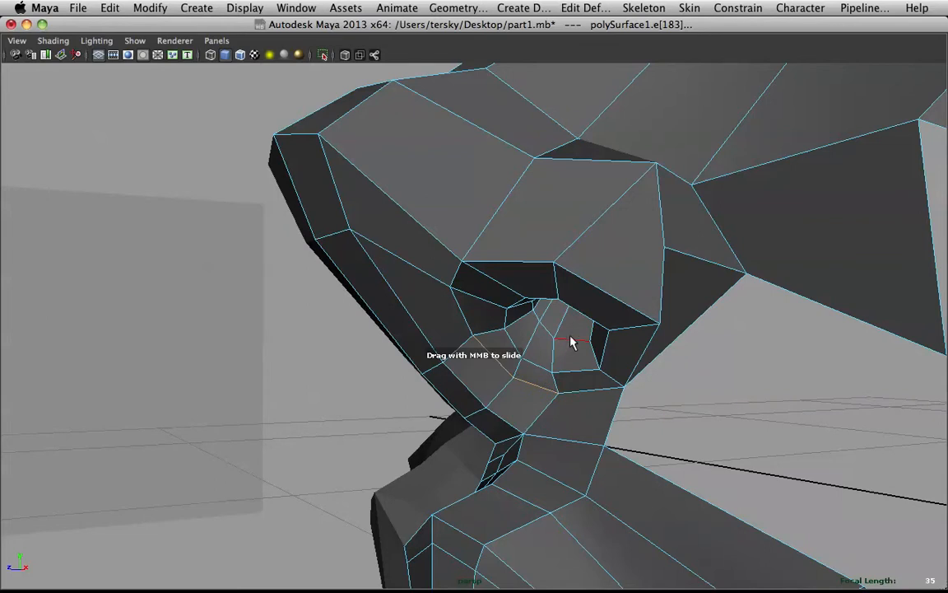
pyautogui.keyDown('alt'); pyautogui.moveTo(546, 360); pyautogui.dragTo(527, 300); pyautogui.keyUp('alt')
pyautogui.click(477, 330)
pyautogui.keyDown('shift'); pyautogui.click(477, 330); pyautogui.keyUp('shift')
pyautogui.moveTo(487, 309)
pyautogui.mouseDown(button='middle')
pyautogui.moveTo(460, 311)
pyautogui.moveTo(504, 309)
pyautogui.moveTo(485, 317)
pyautogui.mouseUp(button='middle')
pyautogui.keyDown('alt'); pyautogui.moveTo(484, 318); pyautogui.dragTo(594, 293); pyautogui.keyUp('alt')
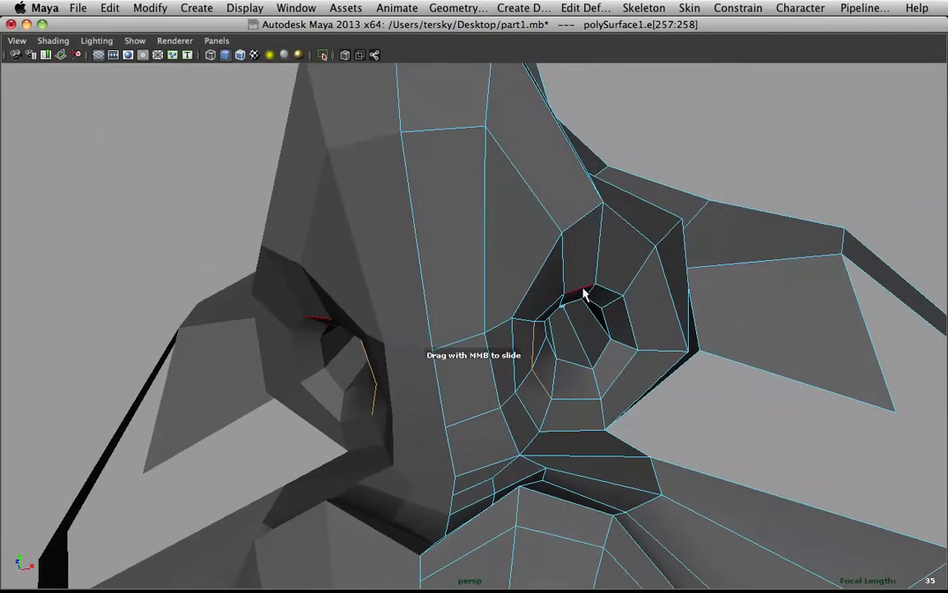
# Examine the nose and nostril shape from the front and below in smooth preview
pyautogui.click(611, 298)
pyautogui.keyDown('alt'); pyautogui.moveTo(628, 302); pyautogui.dragTo(575, 364); pyautogui.keyUp('alt')
pyautogui.click(573, 362)
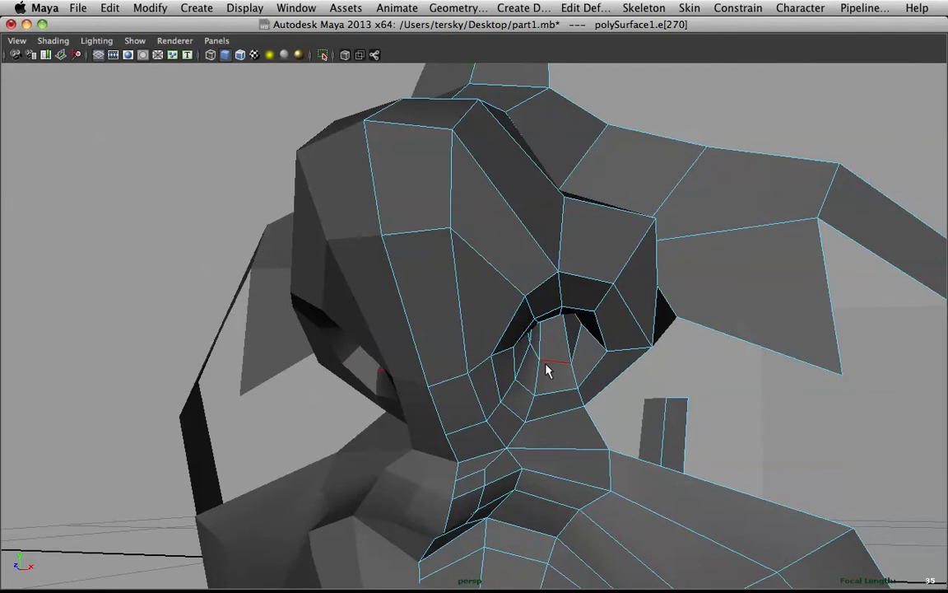
pyautogui.press('3')
pyautogui.scroll(-2, 661, 376)
pyautogui.click(715, 386)
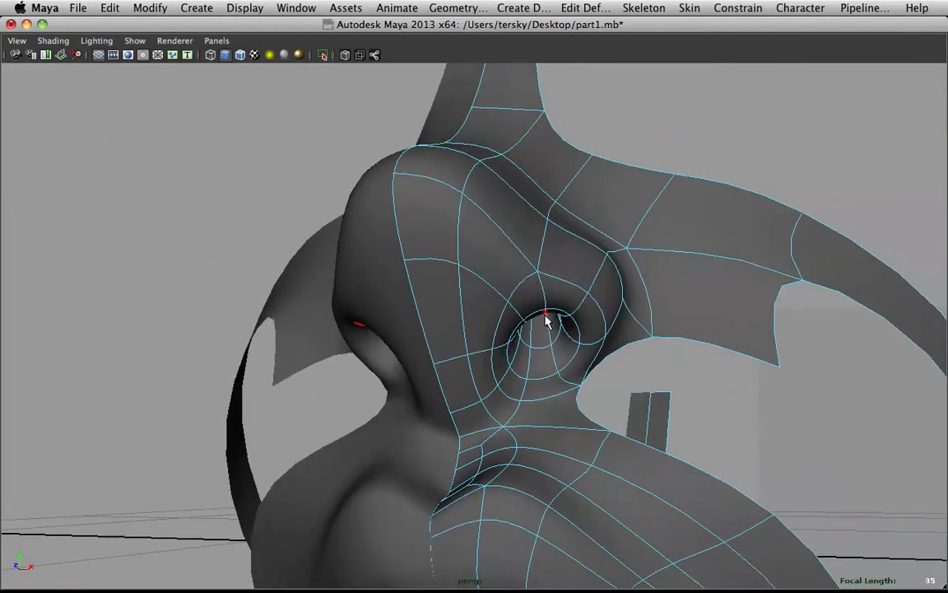
pyautogui.moveTo(544, 316); pyautogui.dragTo(638, 296, button='right')
pyautogui.keyDown('alt'); pyautogui.moveTo(638, 296); pyautogui.dragTo(508, 402); pyautogui.keyUp('alt')
pyautogui.keyDown('alt'); pyautogui.moveTo(508, 402); pyautogui.dragTo(559, 392, button='right'); pyautogui.keyUp('alt')
pyautogui.keyDown('alt'); pyautogui.moveTo(558, 392); pyautogui.dragTo(581, 410); pyautogui.keyUp('alt')
pyautogui.click(581, 410)
pyautogui.keyDown('alt'); pyautogui.moveTo(581, 410); pyautogui.dragTo(603, 413, button='right'); pyautogui.keyUp('alt')
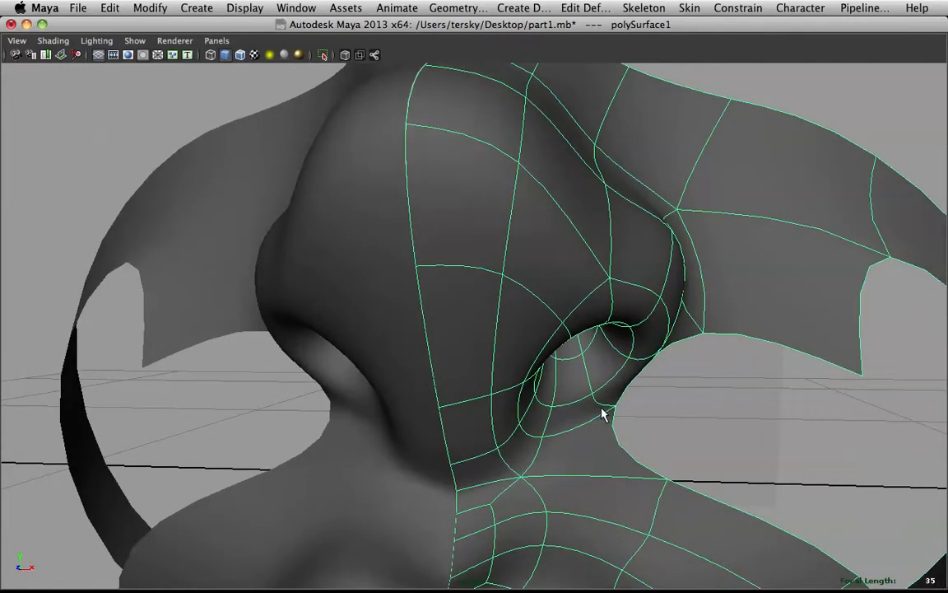
pyautogui.press('1')
# Try deleting the edge between the nose wing's outer vertex and the cheek strip's inner lower corner
pyautogui.keyDown('alt'); pyautogui.moveTo(648, 395); pyautogui.dragTo(477, 339); pyautogui.keyUp('alt')
pyautogui.moveTo(539, 289)
pyautogui.keyDown('alt'); pyautogui.mouseDown()
pyautogui.moveTo(504, 282)
pyautogui.moveTo(536, 288)
pyautogui.mouseUp(); pyautogui.keyUp('alt')
pyautogui.keyDown('alt'); pyautogui.moveTo(570, 238); pyautogui.dragTo(590, 222); pyautogui.keyUp('alt')
pyautogui.moveTo(592, 216); pyautogui.dragTo(592, 184, button='right')
pyautogui.click(623, 233)
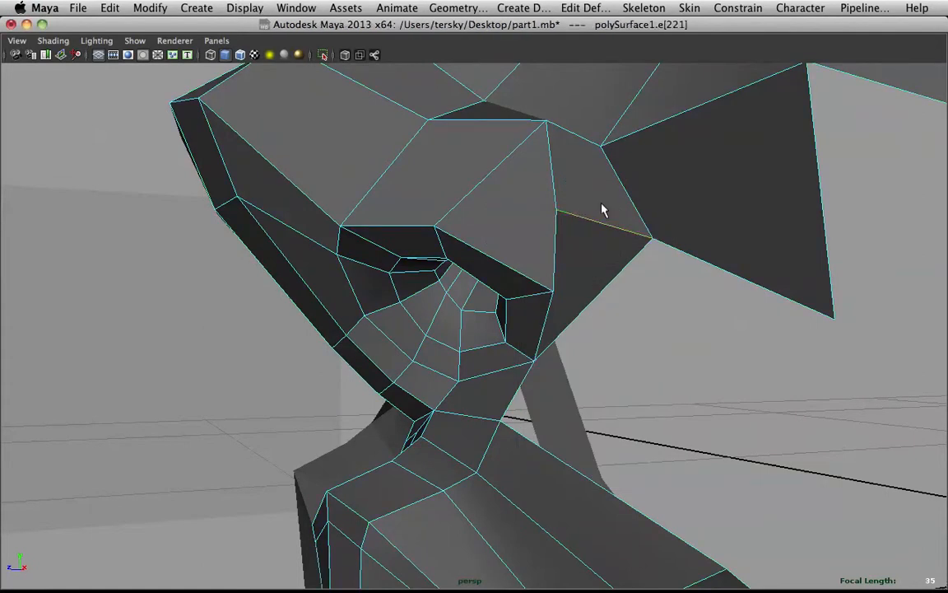
pyautogui.keyDown('alt'); pyautogui.moveTo(580, 208); pyautogui.dragTo(512, 183); pyautogui.keyUp('alt')
pyautogui.keyDown('shift'); pyautogui.moveTo(568, 205); pyautogui.dragTo(490, 225, button='right'); pyautogui.keyUp('shift')
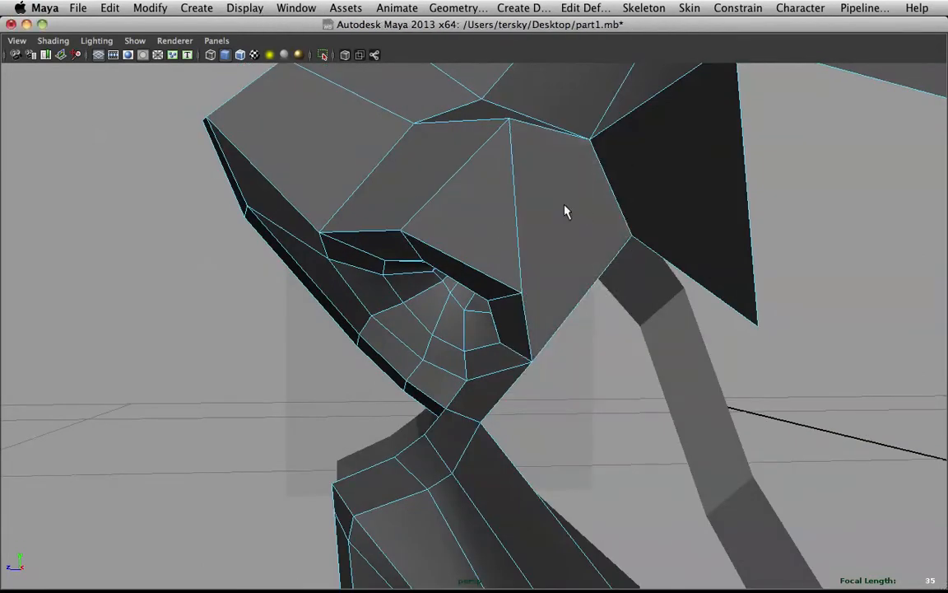
pyautogui.moveTo(428, 235); pyautogui.dragTo(543, 229, button='right')
pyautogui.scroll(-3, 543, 222)
pyautogui.moveTo(544, 223)
pyautogui.keyDown('alt'); pyautogui.mouseDown()
pyautogui.moveTo(568, 227)
pyautogui.moveTo(526, 223)
pyautogui.moveTo(535, 224)
pyautogui.mouseUp(); pyautogui.keyUp('alt')
pyautogui.click(547, 225)
pyautogui.press('z')
pyautogui.press('z')
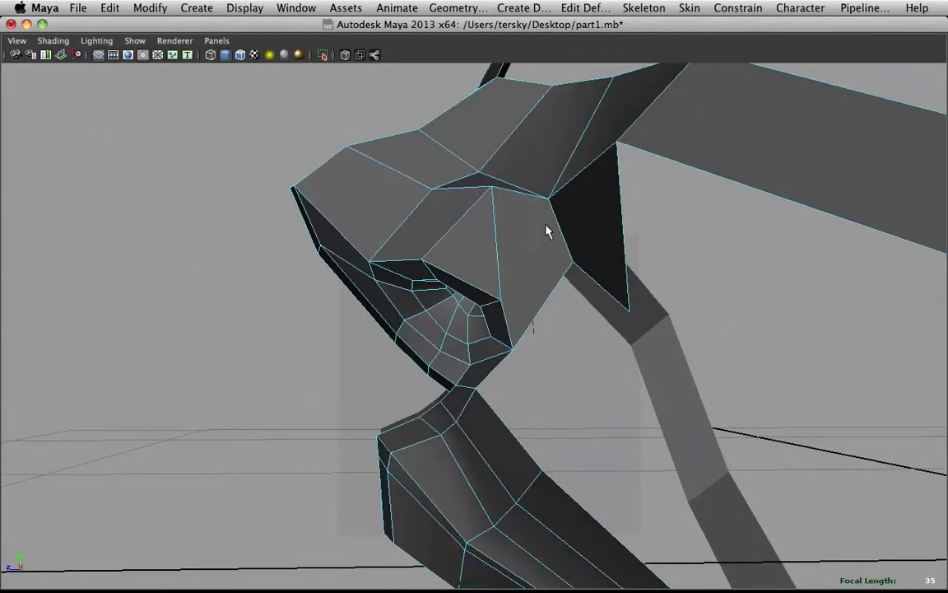
# Move the nose wing's outer middle vertex back toward the cheek strip and check the crease in smooth preview
pyautogui.scroll(3, 544, 232)
pyautogui.moveTo(545, 238); pyautogui.dragTo(551, 240, button='right')
pyautogui.keyDown('alt'); pyautogui.moveTo(551, 240); pyautogui.dragTo(573, 256); pyautogui.keyUp('alt')
pyautogui.moveTo(516, 256); pyautogui.dragTo(466, 245, button='right')
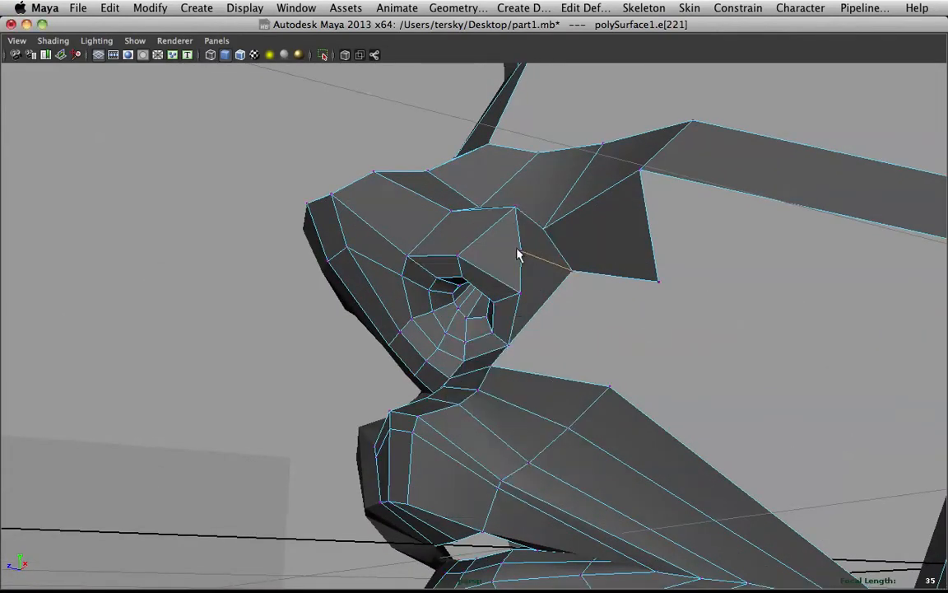
pyautogui.click(556, 266)
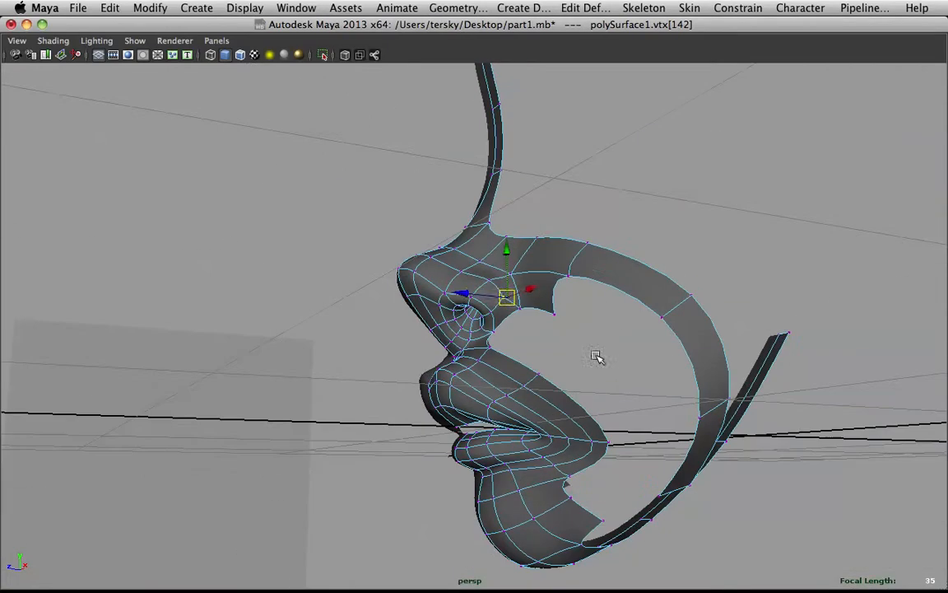
pyautogui.click(535, 283)
pyautogui.keyDown('alt'); pyautogui.moveTo(535, 283); pyautogui.dragTo(573, 289); pyautogui.keyUp('alt')
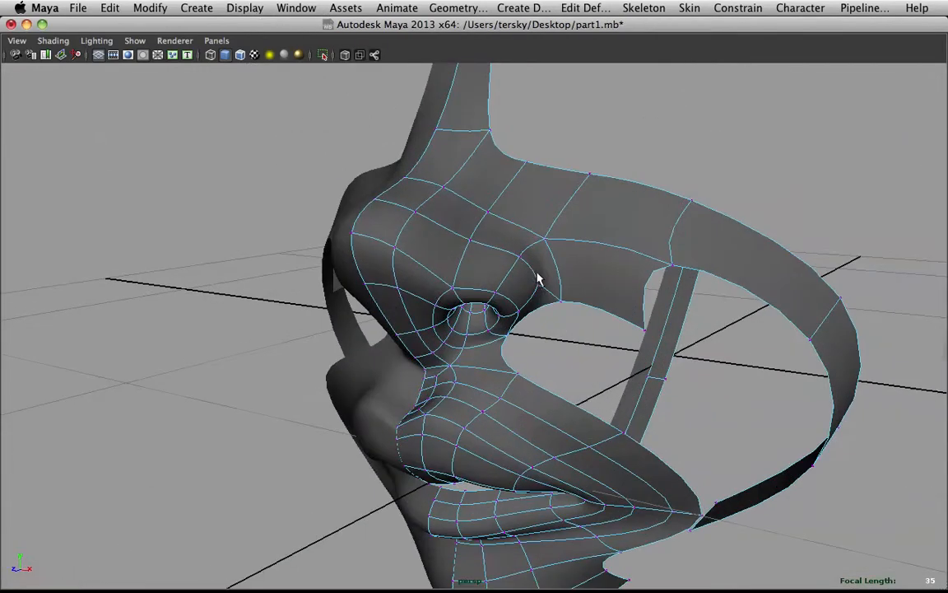
pyautogui.moveTo(475, 237); pyautogui.dragTo(512, 215, button='right')
pyautogui.keyDown('alt'); pyautogui.moveTo(527, 238); pyautogui.dragTo(560, 230); pyautogui.keyUp('alt')
pyautogui.click(491, 235)
pyautogui.press('1')
pyautogui.scroll(3, 494, 236)
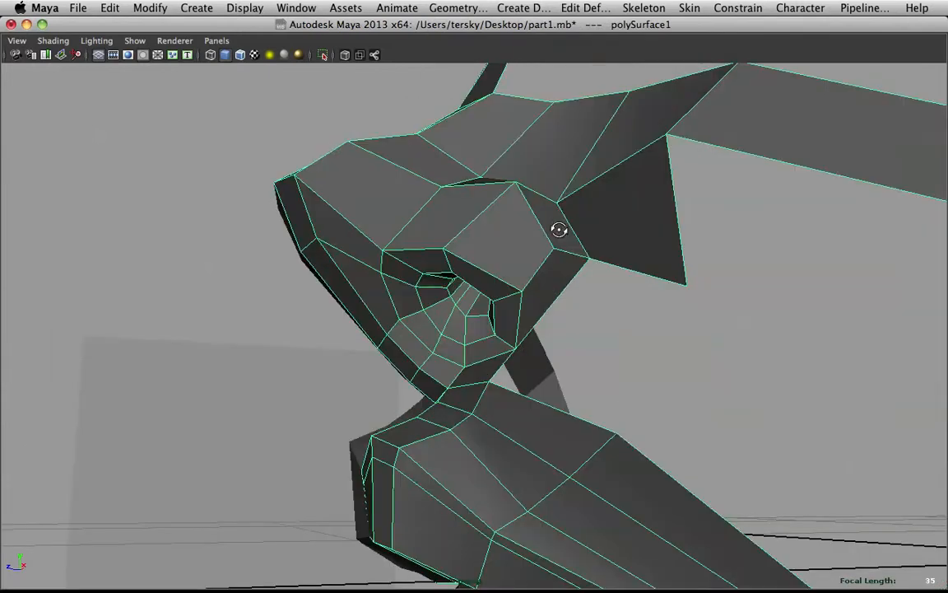
# Extrude the open edge beneath the nose wing outward and down toward the cheek to form a new face
pyautogui.keyDown('alt'); pyautogui.moveTo(521, 172); pyautogui.dragTo(529, 290); pyautogui.keyUp('alt')
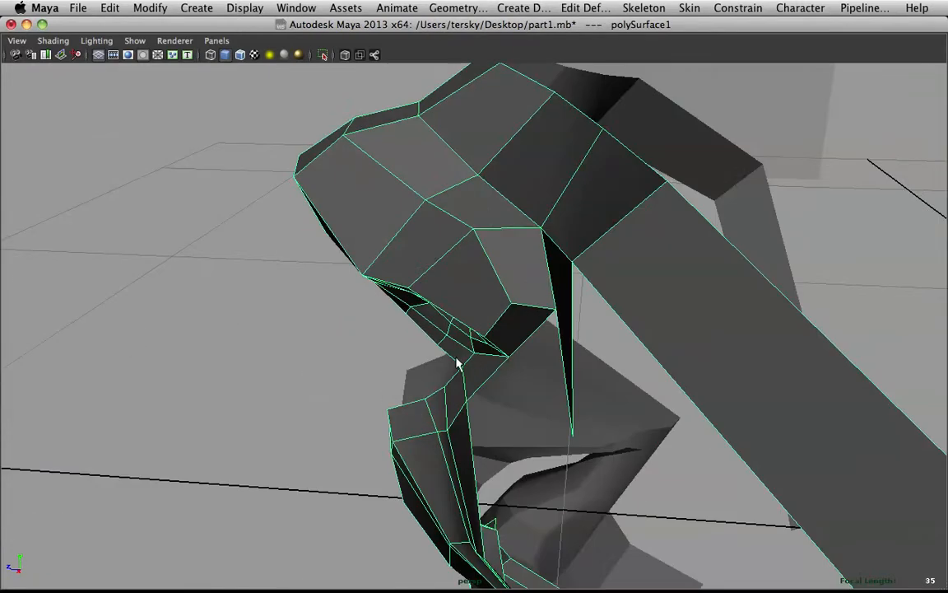
pyautogui.keyDown('alt'); pyautogui.moveTo(458, 363); pyautogui.dragTo(529, 256); pyautogui.keyUp('alt')
pyautogui.keyDown('alt'); pyautogui.moveTo(447, 282); pyautogui.dragTo(533, 254); pyautogui.keyUp('alt')
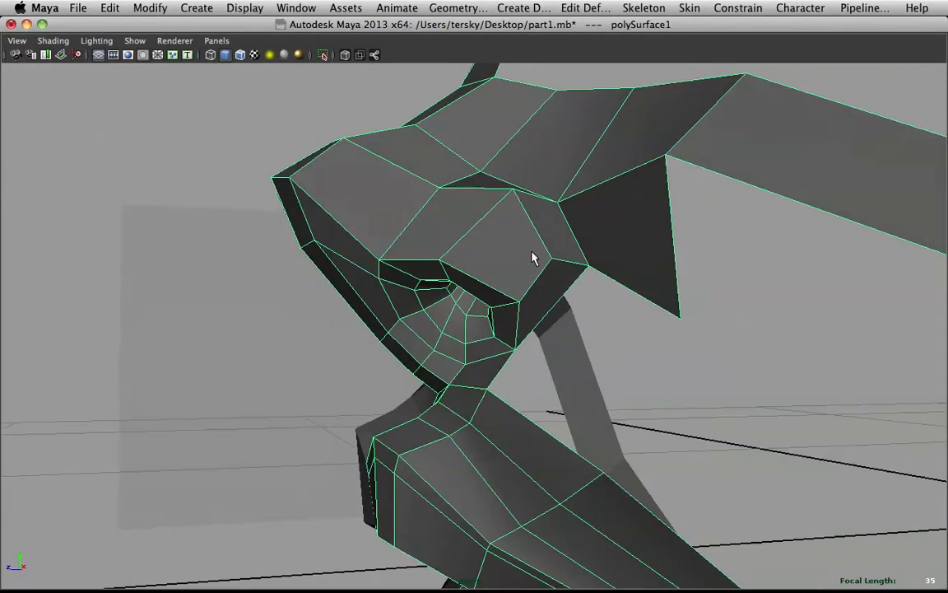
pyautogui.moveTo(552, 282); pyautogui.dragTo(557, 241, button='right')
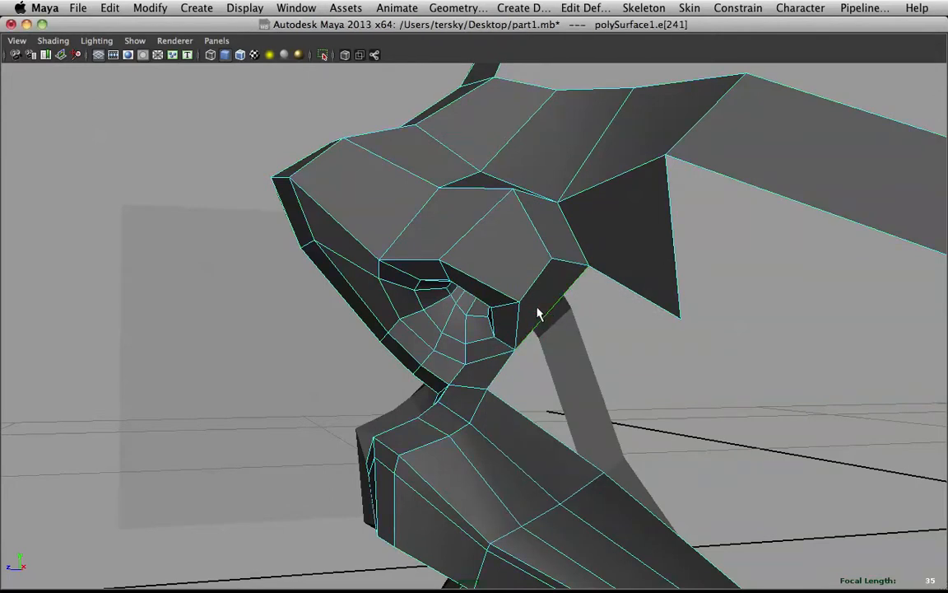
pyautogui.keyDown('alt'); pyautogui.moveTo(546, 311); pyautogui.dragTo(581, 302); pyautogui.keyUp('alt')
pyautogui.keyDown('shift'); pyautogui.moveTo(567, 292); pyautogui.dragTo(569, 323, button='right'); pyautogui.keyUp('shift')
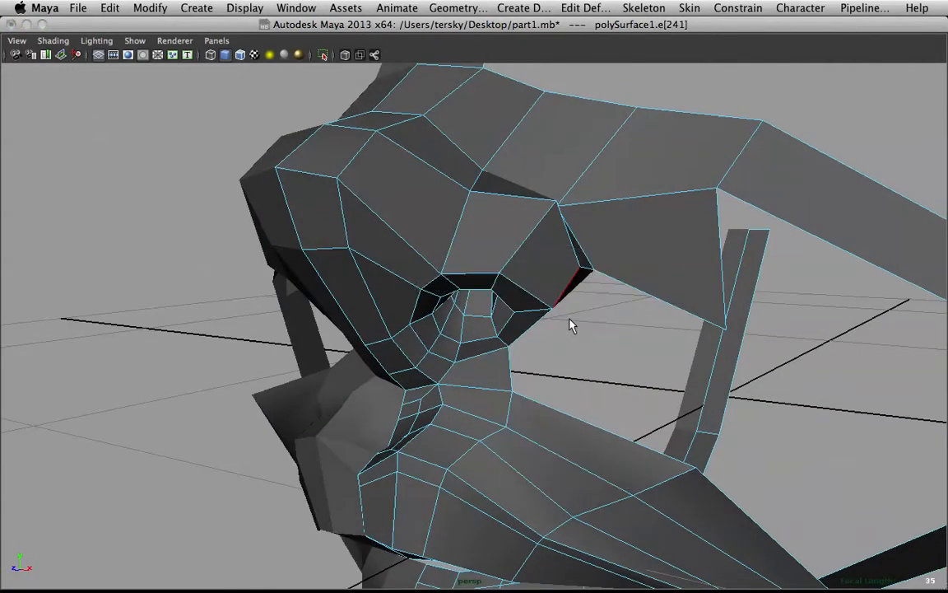
pyautogui.moveTo(566, 314); pyautogui.dragTo(629, 373)
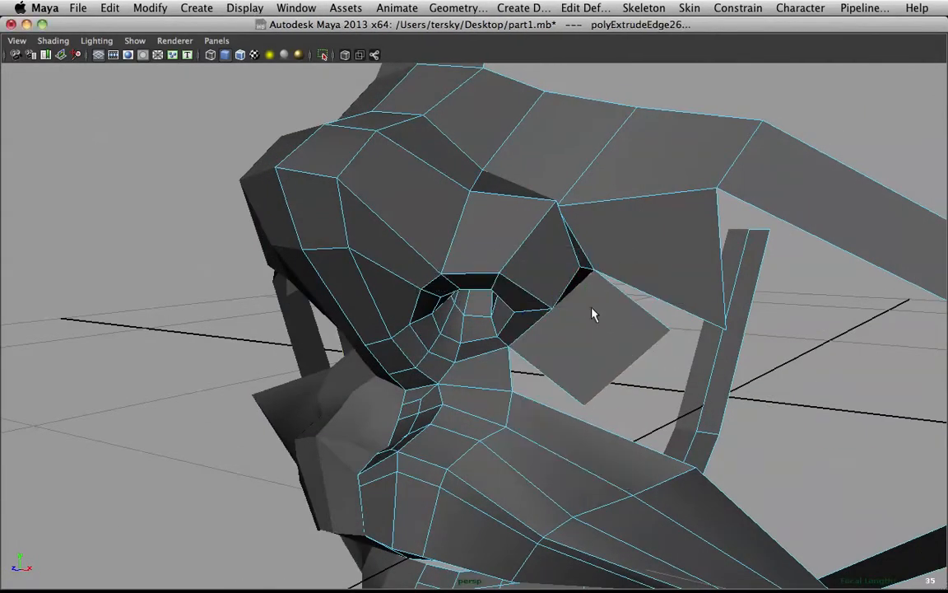
# Merge the new face's two free corners with the cheek strip's lower corner and the upper lip's vertex below the nostril
pyautogui.moveTo(591, 318); pyautogui.dragTo(659, 290, button='right')
pyautogui.keyDown('shift'); pyautogui.moveTo(575, 298); pyautogui.dragTo(557, 254, button='right'); pyautogui.keyUp('shift')
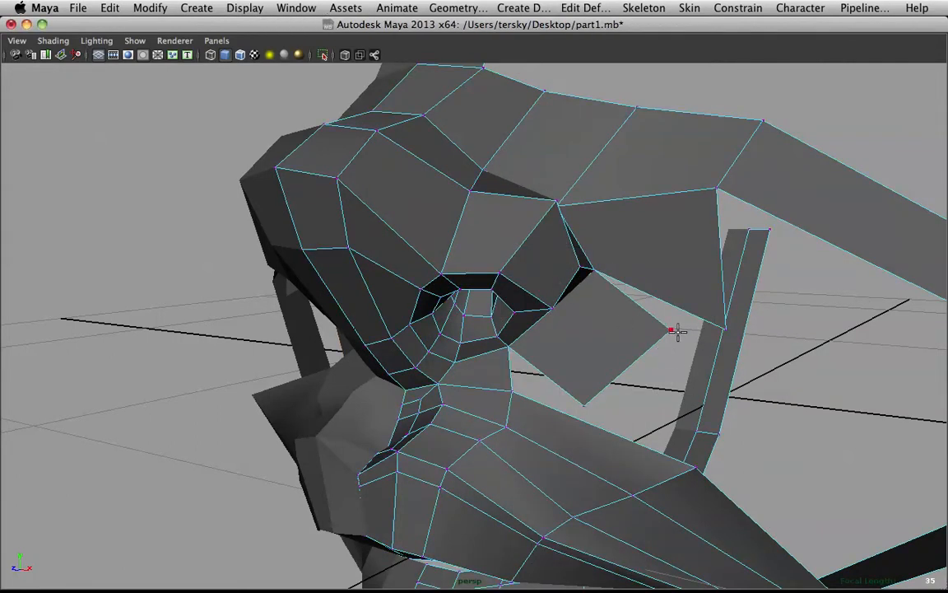
pyautogui.moveTo(743, 325); pyautogui.dragTo(741, 326)
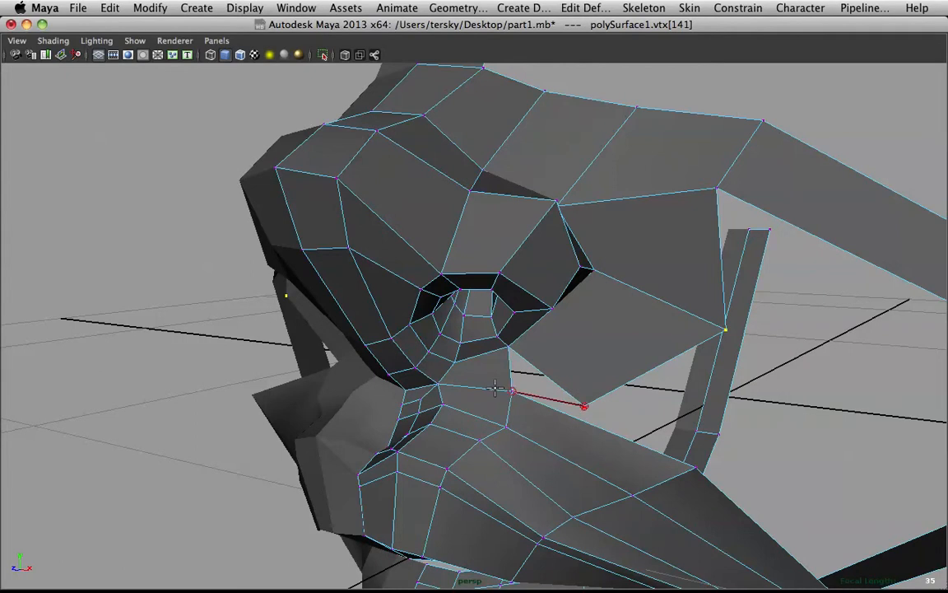
pyautogui.moveTo(524, 375); pyautogui.dragTo(525, 373)
# Examine the new nose-to-cheek-and-lip connection from the front and side, in smooth preview and unsmoothed
pyautogui.moveTo(639, 265); pyautogui.dragTo(640, 268, button='right')
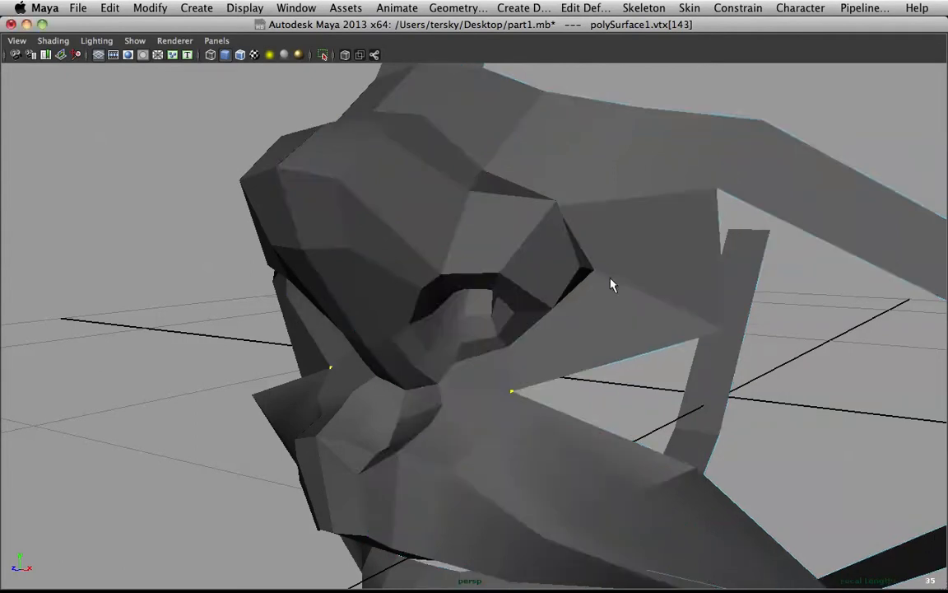
pyautogui.click(640, 269)
pyautogui.scroll(-6, 582, 328)
pyautogui.press('3')
pyautogui.keyDown('alt'); pyautogui.moveTo(438, 323); pyautogui.dragTo(477, 321); pyautogui.keyUp('alt')
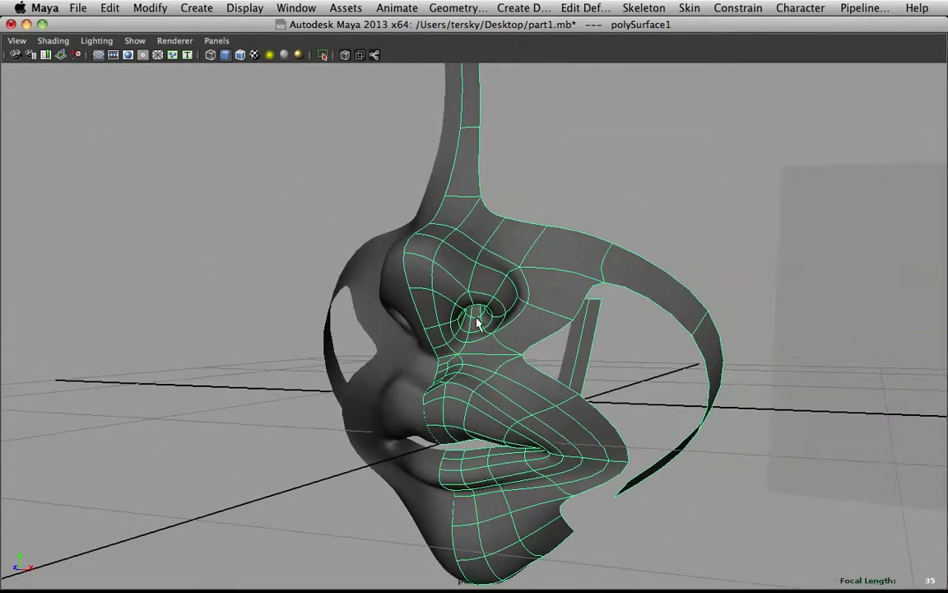
pyautogui.keyDown('alt'); pyautogui.moveTo(581, 249); pyautogui.dragTo(510, 306); pyautogui.keyUp('alt')
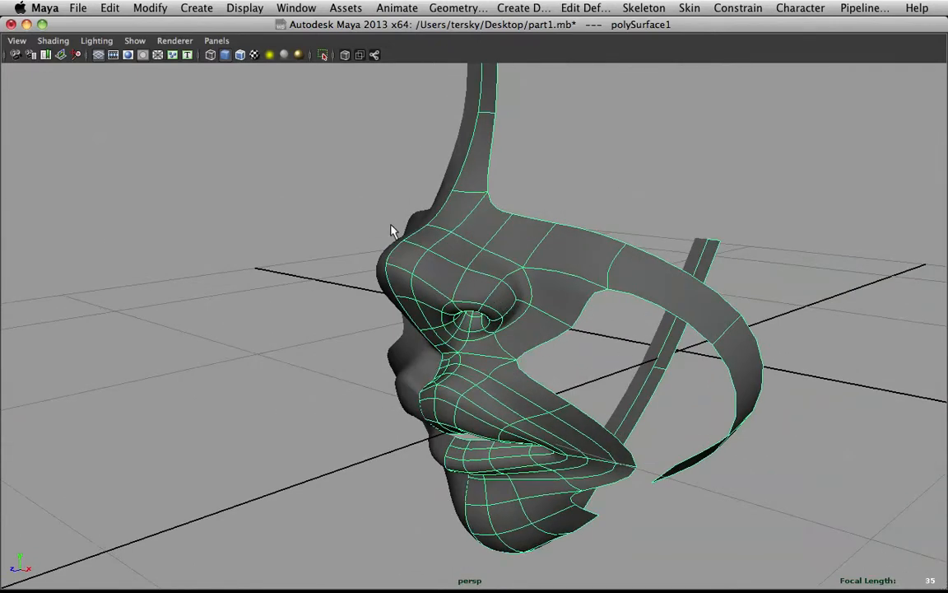
pyautogui.keyDown('alt'); pyautogui.moveTo(389, 224); pyautogui.dragTo(493, 290); pyautogui.keyUp('alt')
pyautogui.click(653, 177)
pyautogui.keyDown('alt'); pyautogui.moveTo(654, 178); pyautogui.dragTo(510, 264); pyautogui.keyUp('alt')
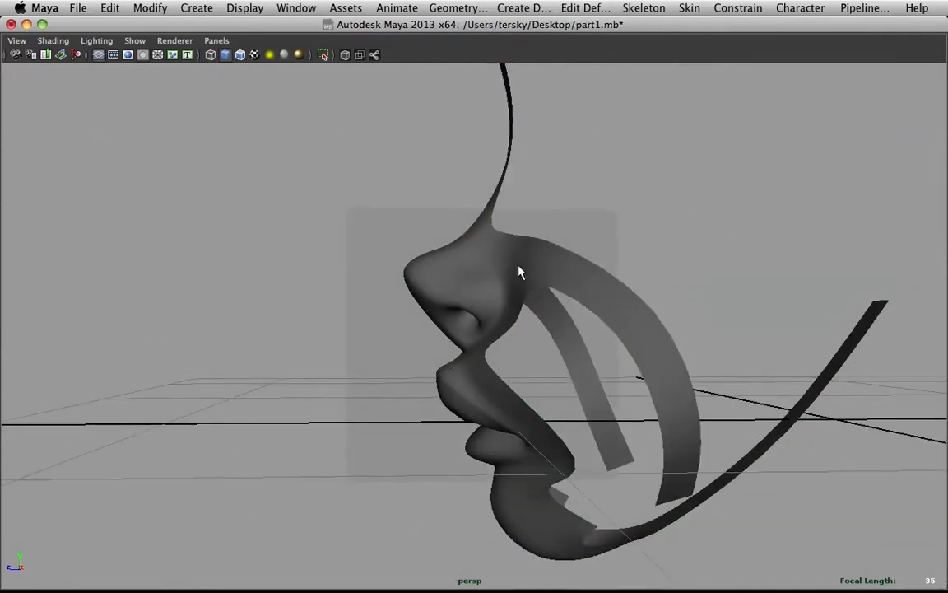
pyautogui.keyDown('alt'); pyautogui.moveTo(487, 326); pyautogui.dragTo(533, 350); pyautogui.keyUp('alt')
pyautogui.click(533, 350)
pyautogui.scroll(10, 482, 317)
pyautogui.press('1')
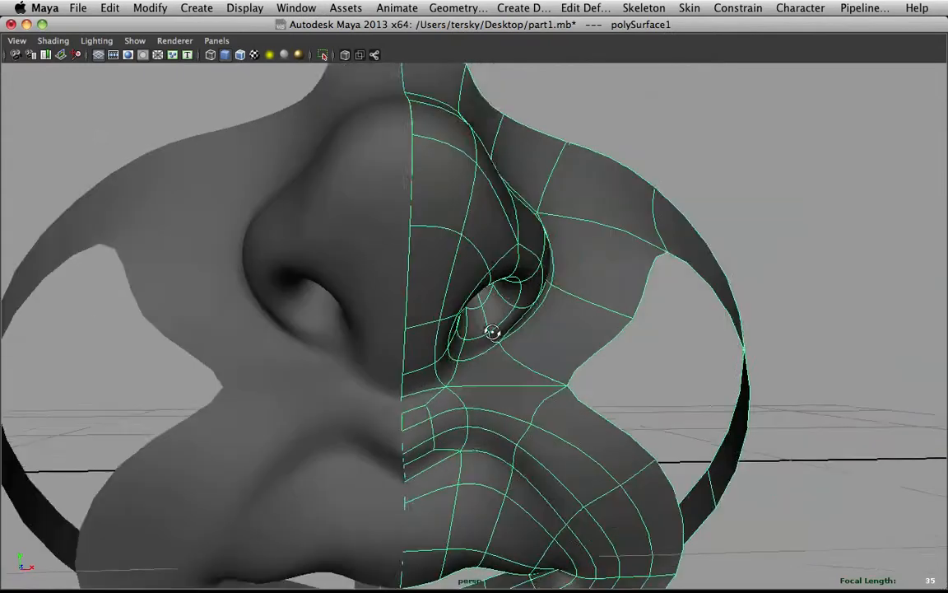
pyautogui.keyDown('alt'); pyautogui.moveTo(585, 315); pyautogui.dragTo(587, 366); pyautogui.keyUp('alt')
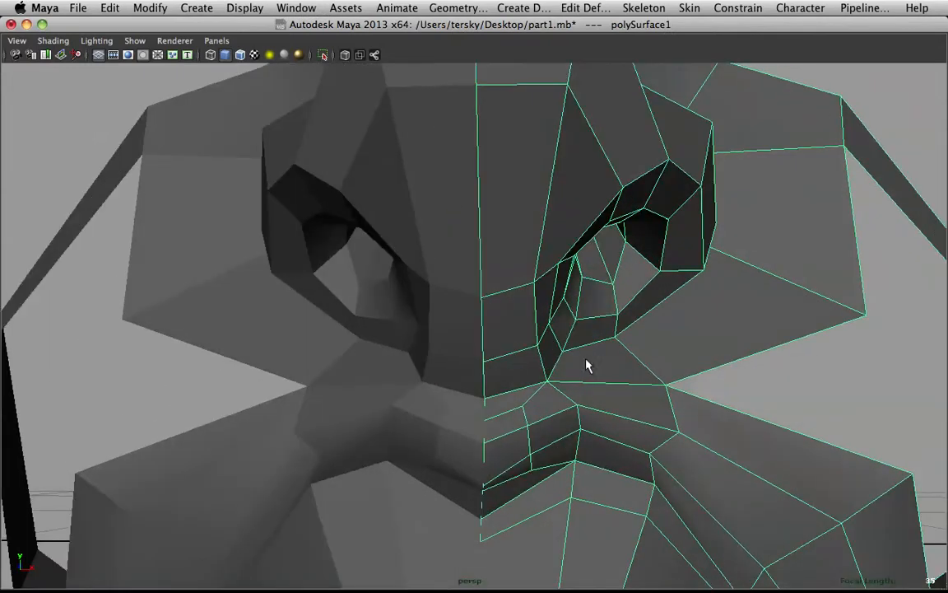
# Move the short edge at the nostril's lower inner rim slightly outward and check it in smooth preview
pyautogui.moveTo(559, 330); pyautogui.dragTo(559, 284, button='right')
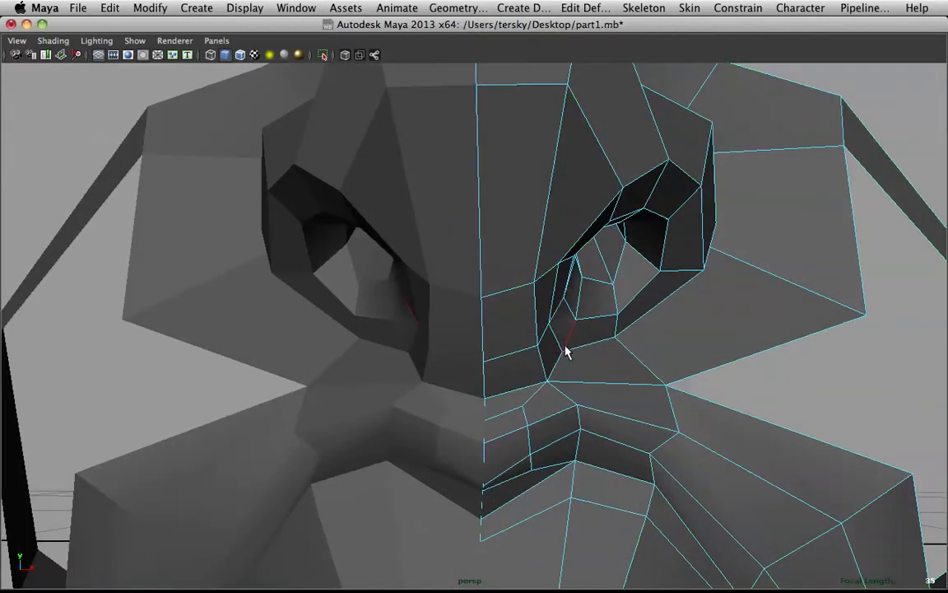
pyautogui.click(557, 348)
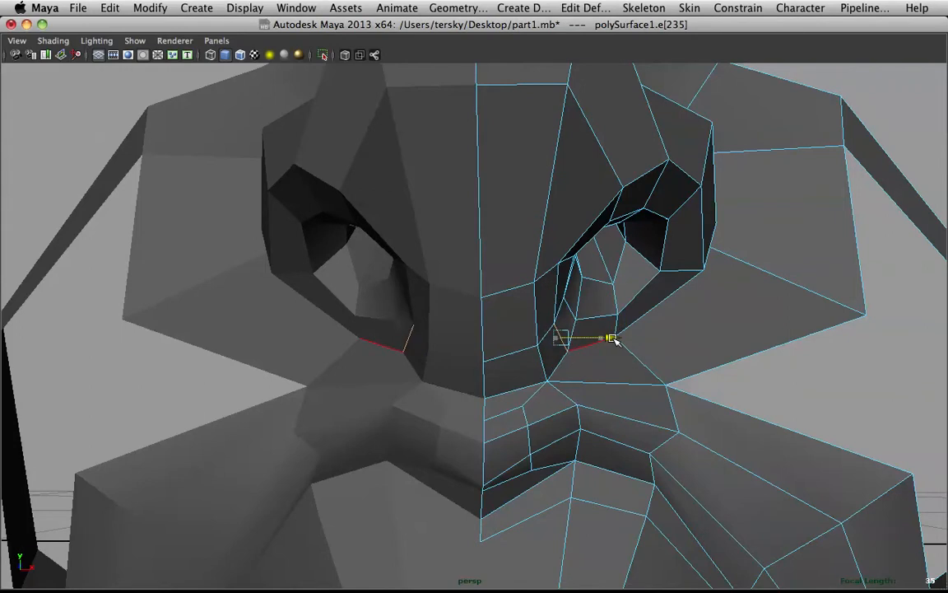
pyautogui.press('3')
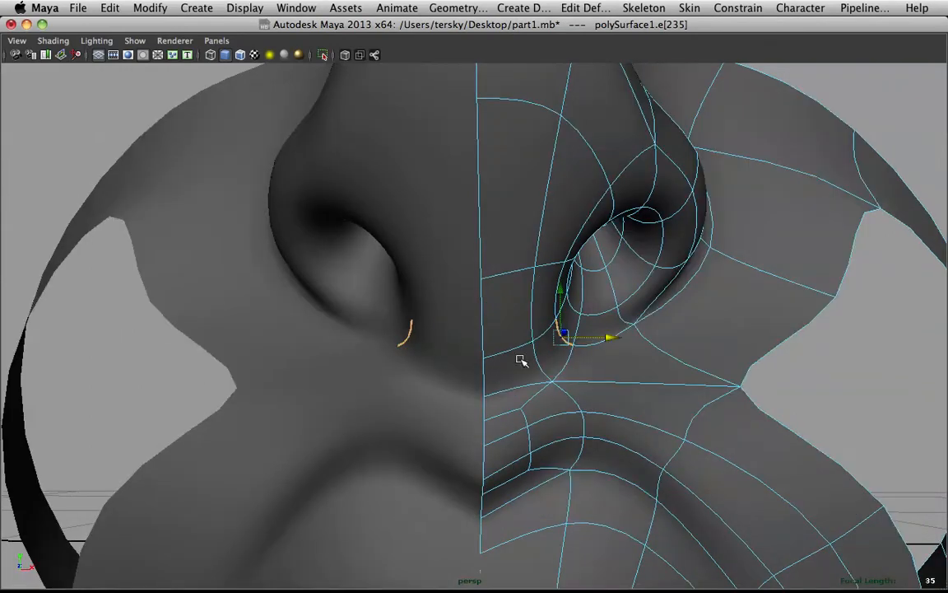
# Examine the smoothed nostril base and its connection to the upper lip from the front, side and below
pyautogui.click(98, 77)
pyautogui.keyDown('alt'); pyautogui.moveTo(588, 298); pyautogui.dragTo(576, 308); pyautogui.keyUp('alt')
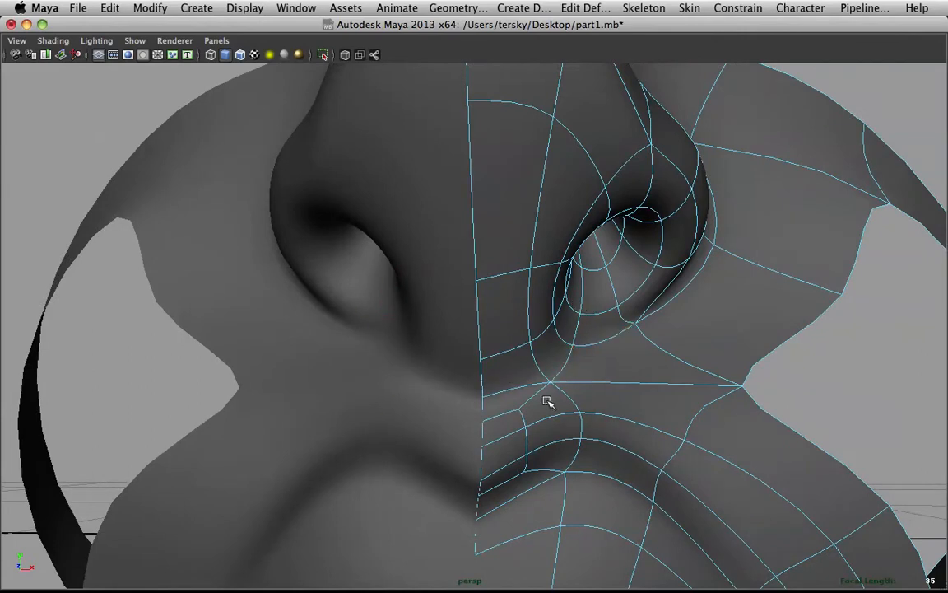
pyautogui.scroll(-2, 608, 359)
pyautogui.scroll(2, 605, 354)
pyautogui.keyDown('alt'); pyautogui.moveTo(636, 358); pyautogui.dragTo(611, 364); pyautogui.keyUp('alt')
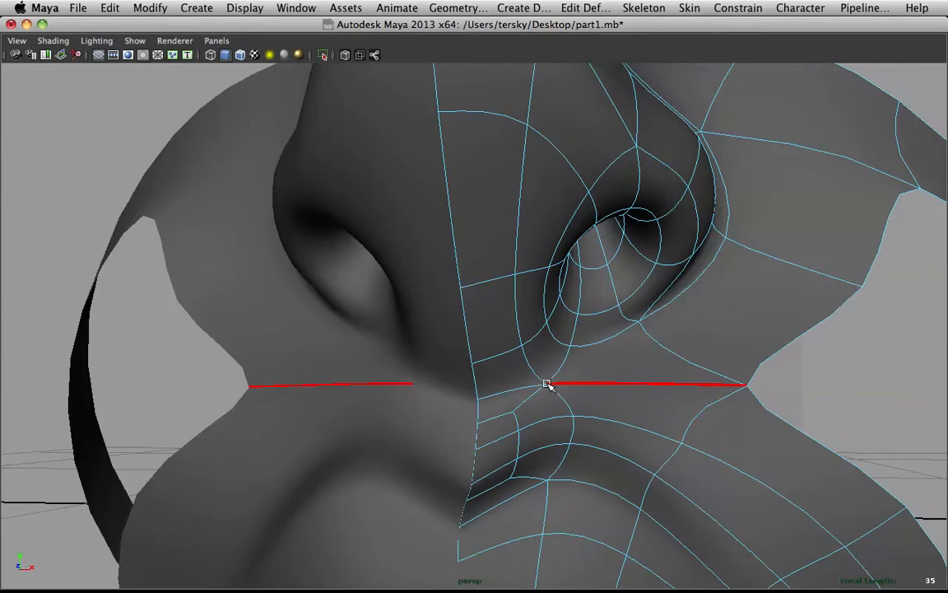
pyautogui.moveTo(631, 356)
pyautogui.keyDown('alt'); pyautogui.mouseDown()
pyautogui.moveTo(571, 373)
pyautogui.moveTo(648, 356)
pyautogui.moveTo(635, 355)
pyautogui.moveTo(629, 373)
pyautogui.moveTo(565, 371)
pyautogui.moveTo(614, 334)
pyautogui.moveTo(629, 344)
pyautogui.moveTo(616, 363)
pyautogui.mouseUp(); pyautogui.keyUp('alt')
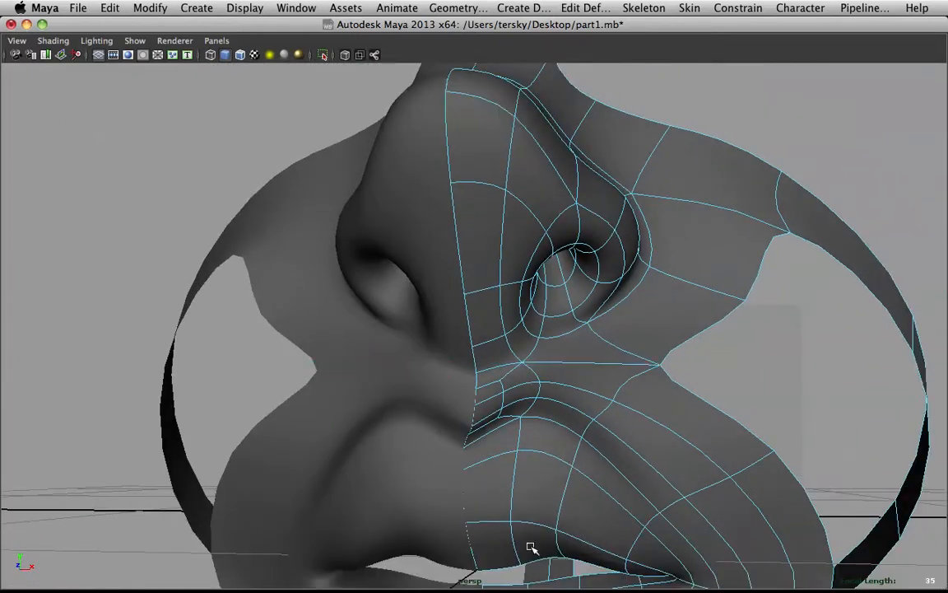
pyautogui.keyDown('alt'); pyautogui.moveTo(784, 365); pyautogui.dragTo(619, 328); pyautogui.keyUp('alt')
pyautogui.scroll(5, 619, 328)
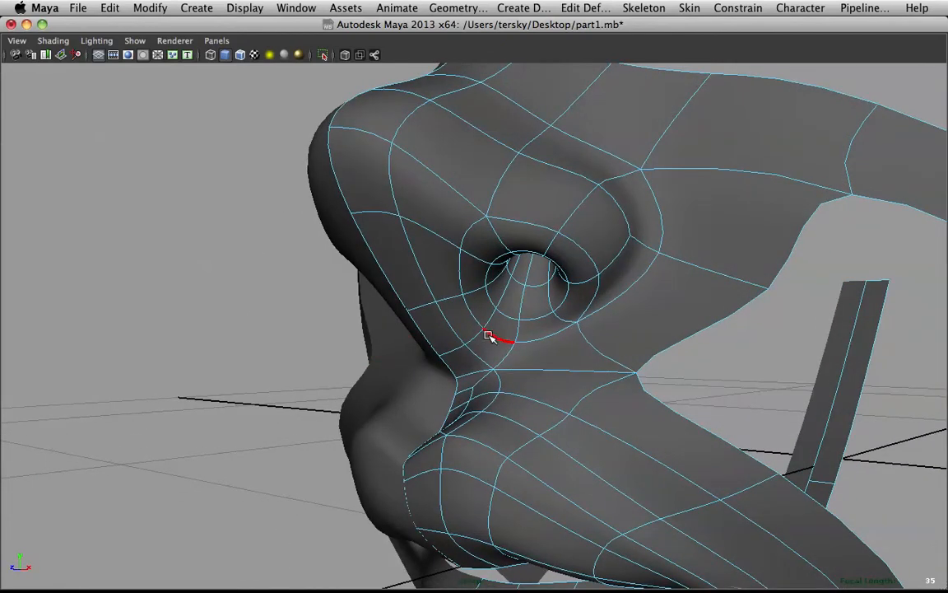
pyautogui.scroll(-5, 618, 333)
pyautogui.keyDown('alt'); pyautogui.moveTo(626, 334); pyautogui.dragTo(524, 362); pyautogui.keyUp('alt')
pyautogui.scroll(4, 550, 362)
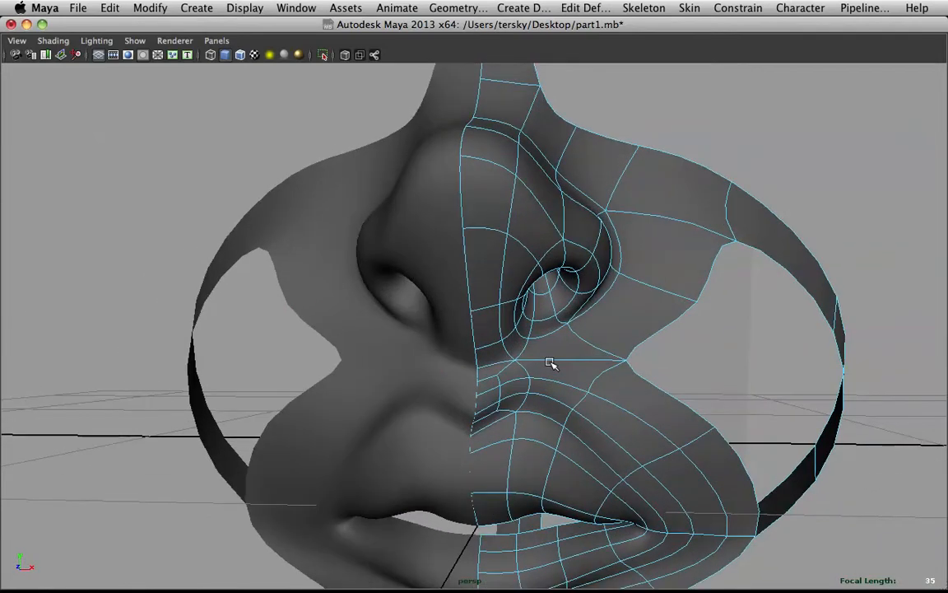
# Try to bevel the edge row between the nose base and upper lip, and undo it
pyautogui.click(495, 376)
pyautogui.doubleClick(577, 366)
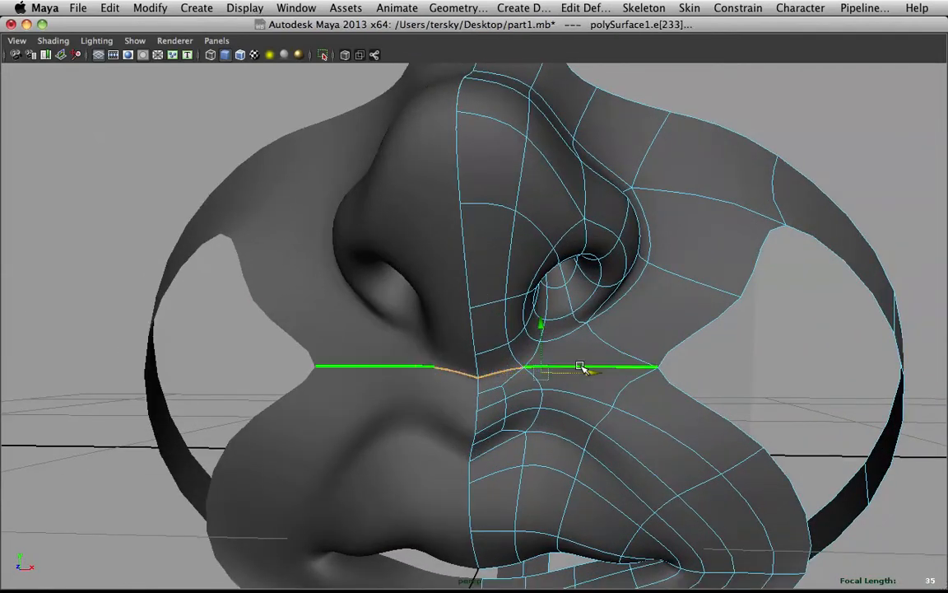
pyautogui.keyDown('shift'); pyautogui.rightClick(580, 368); pyautogui.keyUp('shift')
pyautogui.click(620, 365)
pyautogui.keyDown('alt'); pyautogui.moveTo(585, 343); pyautogui.dragTo(484, 365); pyautogui.keyUp('alt')
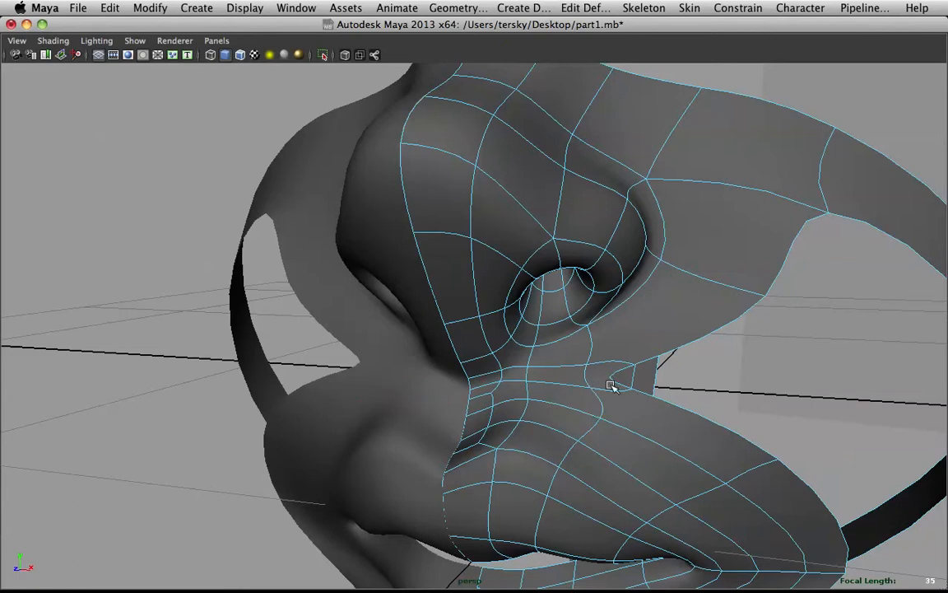
pyautogui.press('z')
pyautogui.press('z')
pyautogui.press('z')
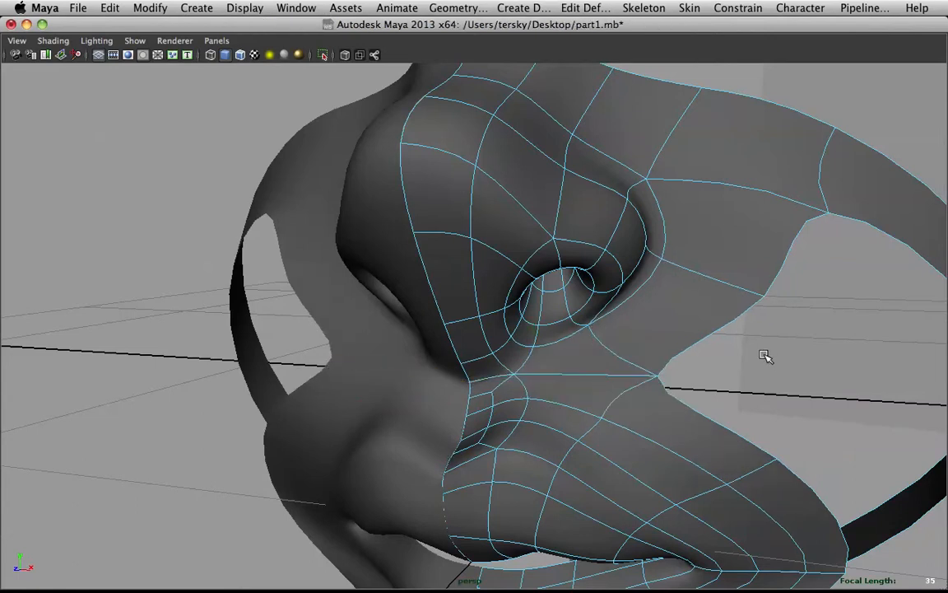
# Examine the whole smoothed nose and mouth mesh in object mode from a three-quarter view
pyautogui.moveTo(555, 322); pyautogui.dragTo(619, 303, button='right')
pyautogui.scroll(-5, 604, 318)
pyautogui.keyDown('alt'); pyautogui.moveTo(561, 331); pyautogui.dragTo(627, 352); pyautogui.keyUp('alt')
pyautogui.click(451, 355)
pyautogui.moveTo(544, 352)
pyautogui.keyDown('alt'); pyautogui.mouseDown()
pyautogui.moveTo(642, 381)
pyautogui.moveTo(535, 344)
pyautogui.moveTo(514, 360)
pyautogui.moveTo(571, 349)
pyautogui.moveTo(579, 364)
pyautogui.moveTo(548, 370)
pyautogui.mouseUp(); pyautogui.keyUp('alt')
pyautogui.click(536, 345)
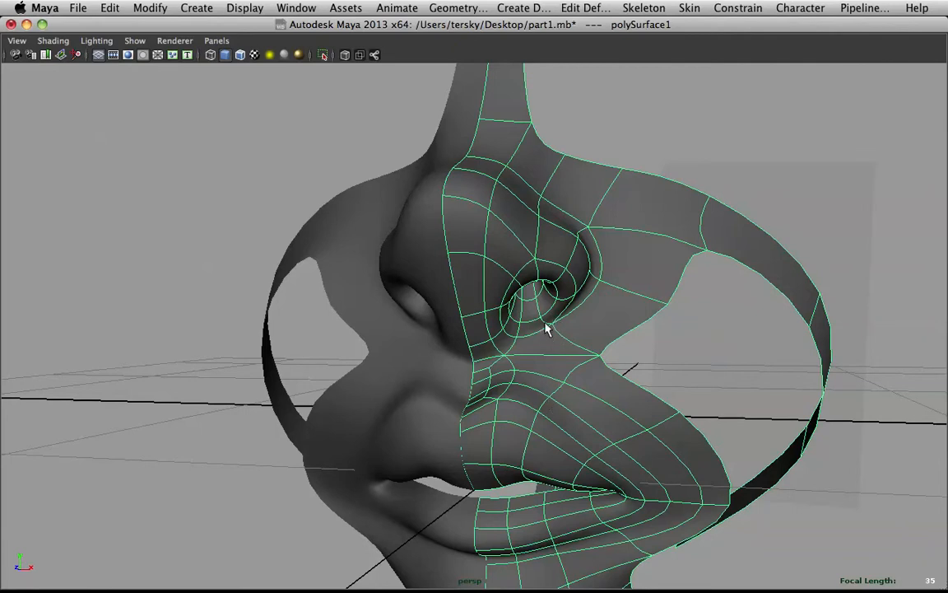
# Select the short edge running down from the notch between cheek strip and upper lip in the unsmoothed mesh and nudge it
pyautogui.scroll(5, 613, 347)
pyautogui.press('1')
pyautogui.keyDown('alt'); pyautogui.moveTo(625, 346); pyautogui.dragTo(616, 383); pyautogui.keyUp('alt')
pyautogui.moveTo(619, 393); pyautogui.dragTo(611, 487, button='right')
pyautogui.click(626, 403)
pyautogui.moveTo(688, 396); pyautogui.dragTo(689, 397, button='middle')
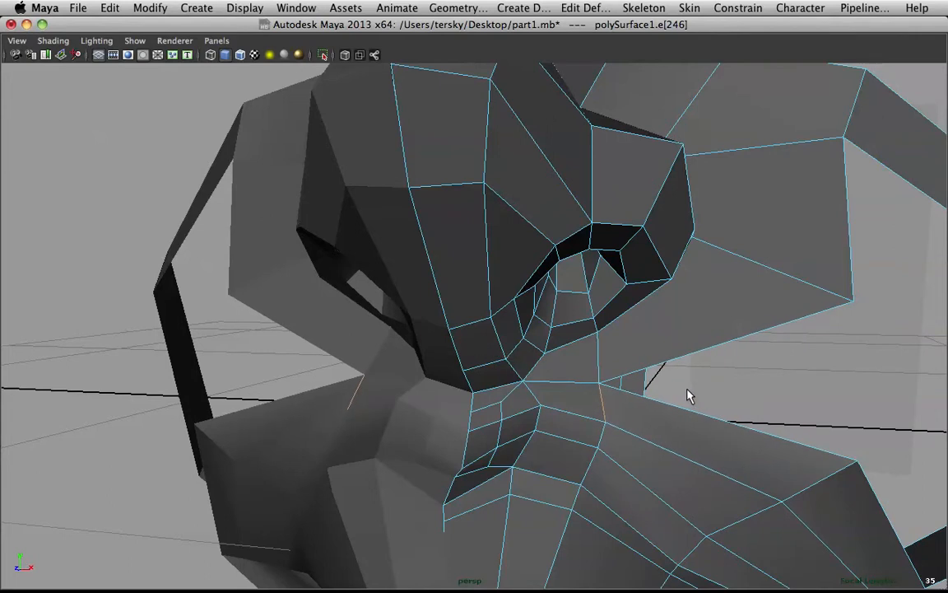
# Move the vertex at the notch between cheek strip and upper lip slightly toward the nose and check the smooth preview
pyautogui.keyDown('alt'); pyautogui.moveTo(619, 403); pyautogui.dragTo(554, 406); pyautogui.keyUp('alt')
pyautogui.moveTo(551, 396); pyautogui.dragTo(570, 422, button='right')
pyautogui.click(551, 406)
pyautogui.press('w')
pyautogui.keyDown('alt'); pyautogui.moveTo(550, 406); pyautogui.dragTo(601, 425); pyautogui.keyUp('alt')
pyautogui.press('3')
pyautogui.keyDown('alt'); pyautogui.moveTo(411, 387); pyautogui.dragTo(580, 292); pyautogui.keyUp('alt')
pyautogui.click(741, 356)
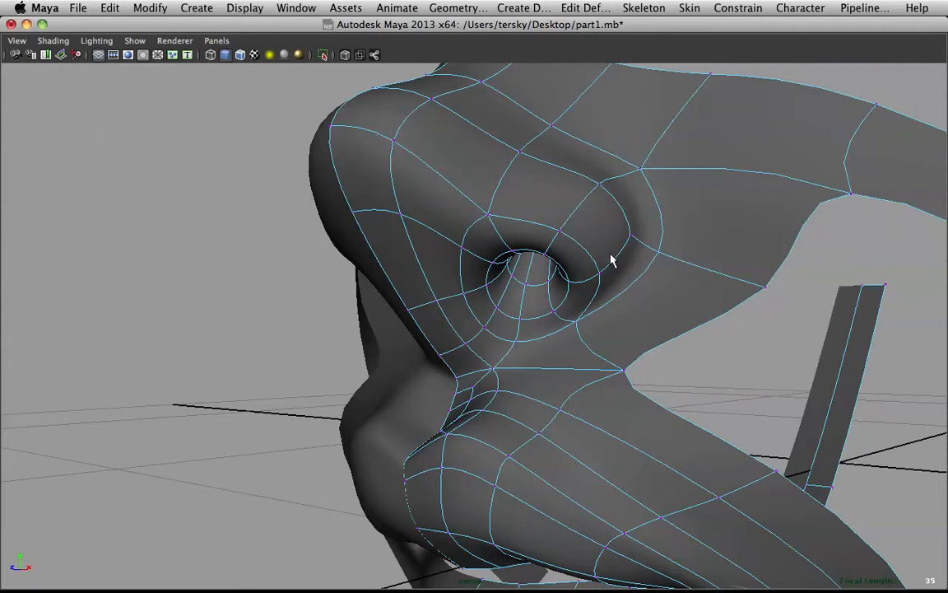
# Pull the vertex on the underside of the nose tip slightly forward and check the nose in object mode
pyautogui.keyDown('alt'); pyautogui.moveTo(610, 260); pyautogui.dragTo(337, 235); pyautogui.keyUp('alt')
pyautogui.click(326, 235)
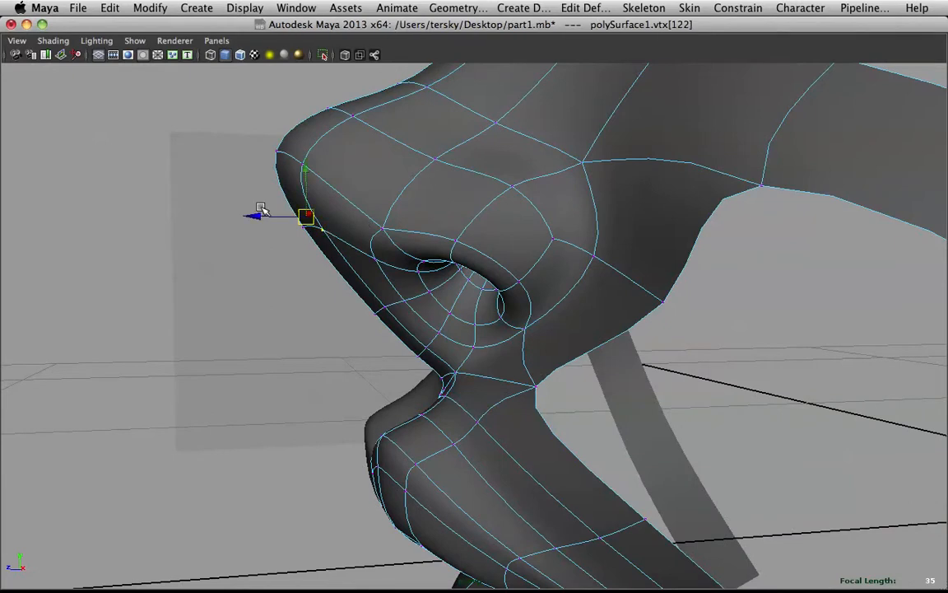
pyautogui.moveTo(255, 221); pyautogui.dragTo(483, 242)
pyautogui.moveTo(491, 213); pyautogui.dragTo(573, 181, button='right')
pyautogui.scroll(-5, 568, 185)
pyautogui.keyDown('alt'); pyautogui.moveTo(494, 199); pyautogui.dragTo(700, 197); pyautogui.keyUp('alt')
pyautogui.click(743, 180)
pyautogui.scroll(-3, 742, 180)
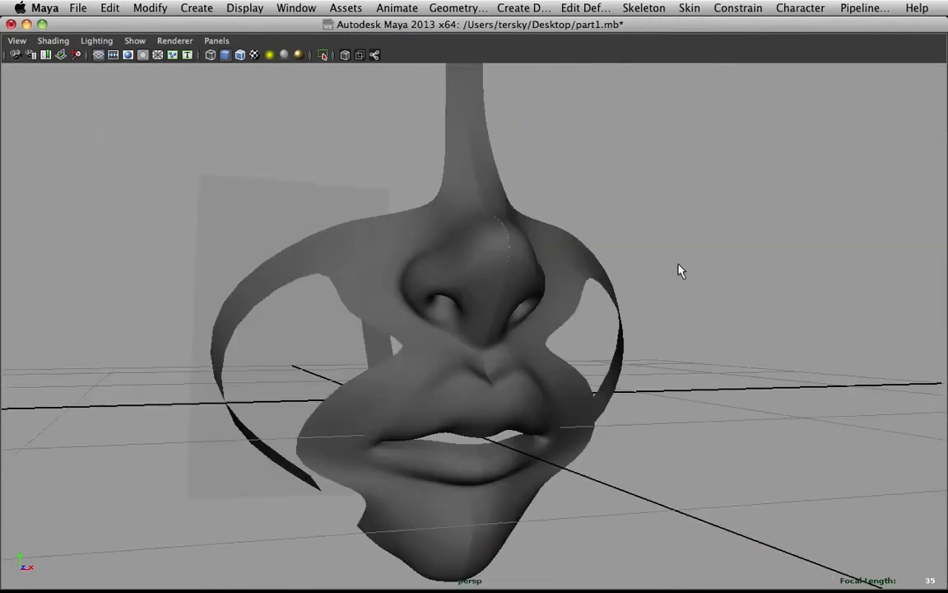
# Examine the lips and chin from several angles, comparing the unsmoothed cage with the smooth preview
pyautogui.keyDown('alt'); pyautogui.moveTo(603, 251); pyautogui.dragTo(534, 237); pyautogui.keyUp('alt')
pyautogui.scroll(4, 563, 424)
pyautogui.keyDown('alt'); pyautogui.moveTo(564, 424); pyautogui.dragTo(566, 250, button='middle'); pyautogui.keyUp('alt')
pyautogui.keyDown('alt'); pyautogui.moveTo(566, 251); pyautogui.dragTo(612, 275); pyautogui.keyUp('alt')
pyautogui.click(603, 258)
pyautogui.keyDown('alt'); pyautogui.moveTo(603, 258); pyautogui.dragTo(590, 283); pyautogui.keyUp('alt')
pyautogui.press('1')
pyautogui.keyDown('alt'); pyautogui.moveTo(523, 286); pyautogui.dragTo(549, 272); pyautogui.keyUp('alt')
pyautogui.click(607, 322)
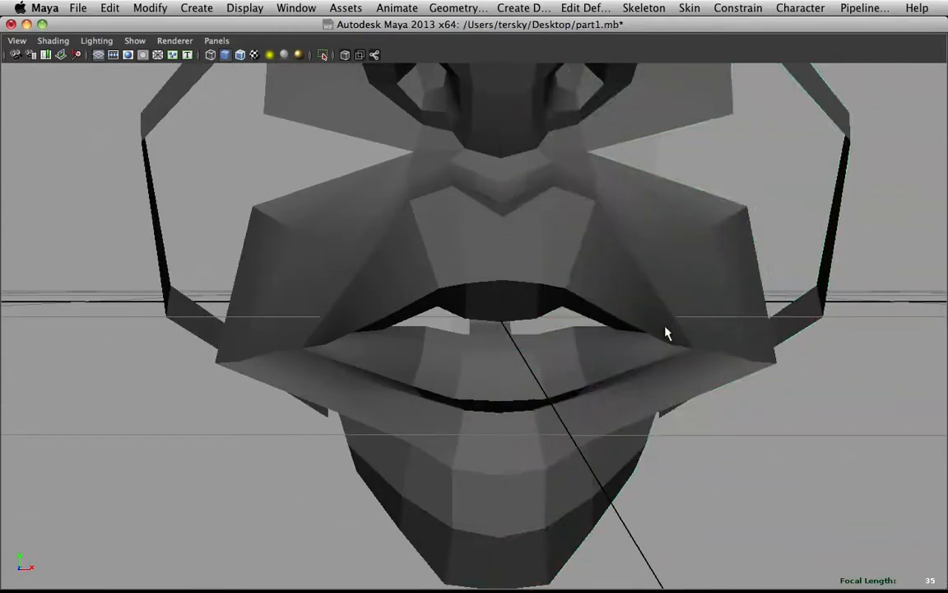
pyautogui.click(669, 328)
pyautogui.press('3')
pyautogui.keyDown('alt'); pyautogui.moveTo(750, 289); pyautogui.dragTo(671, 269); pyautogui.keyUp('alt')
pyautogui.click(728, 431)
pyautogui.keyDown('alt'); pyautogui.moveTo(728, 437); pyautogui.dragTo(761, 363); pyautogui.keyUp('alt')
pyautogui.keyDown('alt'); pyautogui.moveTo(660, 354); pyautogui.dragTo(442, 274); pyautogui.keyUp('alt')
pyautogui.click(540, 275)
# Slide the edge loop that follows the lips' outer border to adjust the crease around the mouth
pyautogui.moveTo(442, 274); pyautogui.dragTo(438, 233, button='right')
pyautogui.keyDown('alt'); pyautogui.moveTo(438, 233); pyautogui.dragTo(504, 231); pyautogui.keyUp('alt')
pyautogui.click(420, 238)
pyautogui.doubleClick(457, 238)
pyautogui.keyDown('shift'); pyautogui.moveTo(512, 226); pyautogui.dragTo(536, 324, button='right'); pyautogui.keyUp('shift')
pyautogui.moveTo(537, 323); pyautogui.dragTo(511, 282, button='middle')
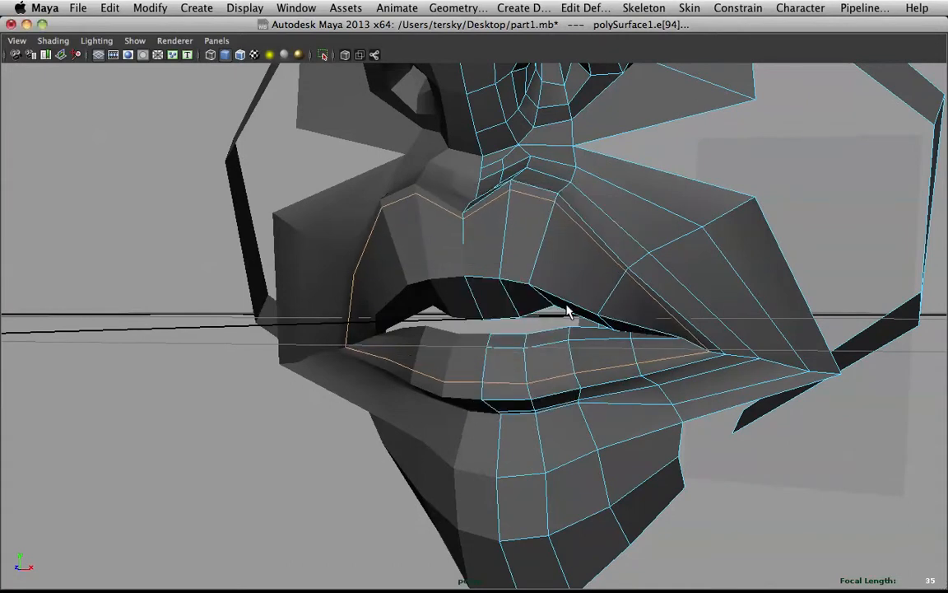
# Check the lip border's shape in smooth preview from the side and the front
pyautogui.press('3')
pyautogui.click(811, 468)
pyautogui.moveTo(496, 233); pyautogui.dragTo(641, 201, button='right')
pyautogui.keyDown('alt'); pyautogui.moveTo(641, 201); pyautogui.dragTo(631, 303); pyautogui.keyUp('alt')
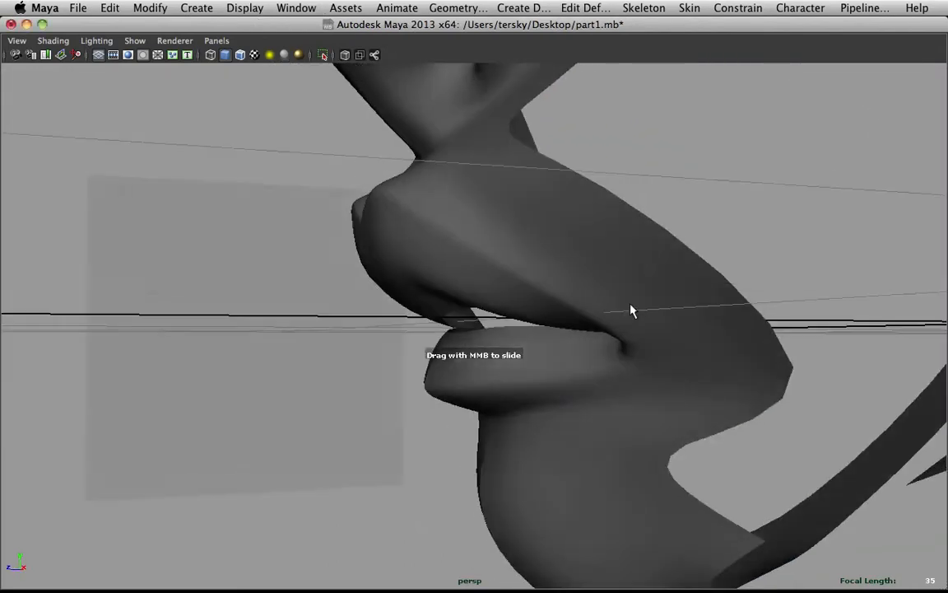
pyautogui.keyDown('alt'); pyautogui.moveTo(477, 244); pyautogui.dragTo(502, 267); pyautogui.keyUp('alt')
pyautogui.keyDown('alt'); pyautogui.moveTo(535, 328); pyautogui.dragTo(351, 405); pyautogui.keyUp('alt')
pyautogui.keyDown('alt'); pyautogui.moveTo(424, 395); pyautogui.dragTo(430, 404); pyautogui.keyUp('alt')
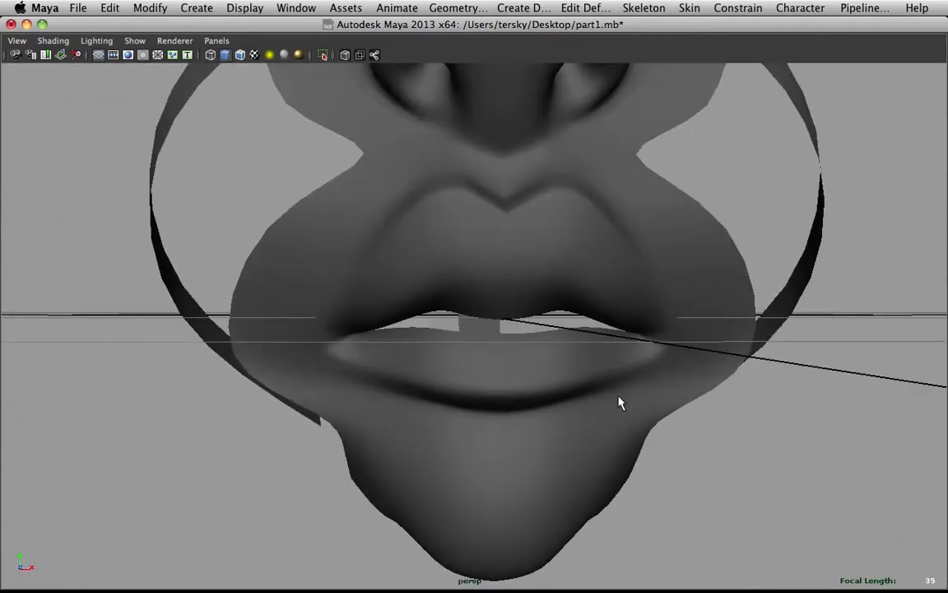
# Lower the vertices beneath the outer part of the lower lip, down to the chin's open border
pyautogui.click(631, 386)
pyautogui.press('1')
pyautogui.keyDown('alt'); pyautogui.moveTo(705, 333); pyautogui.dragTo(481, 294); pyautogui.keyUp('alt')
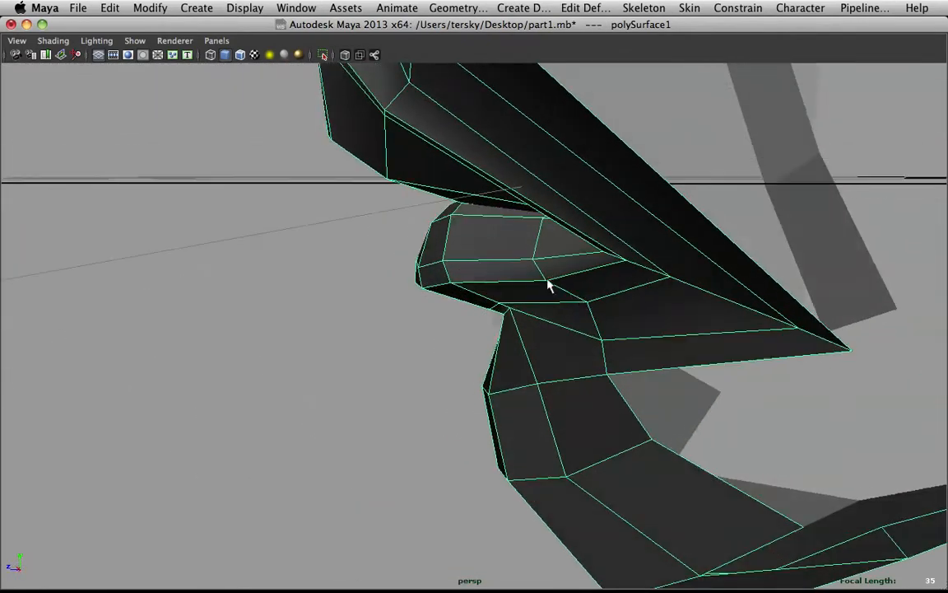
pyautogui.moveTo(592, 308); pyautogui.dragTo(527, 303, button='right')
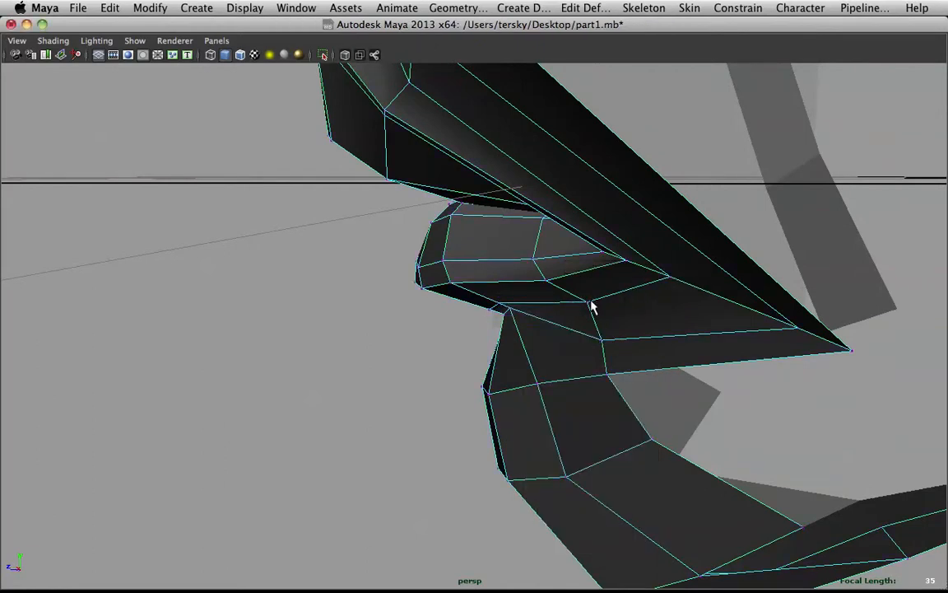
pyautogui.click(590, 307)
pyautogui.keyDown('alt'); pyautogui.moveTo(589, 306); pyautogui.dragTo(671, 288); pyautogui.keyUp('alt')
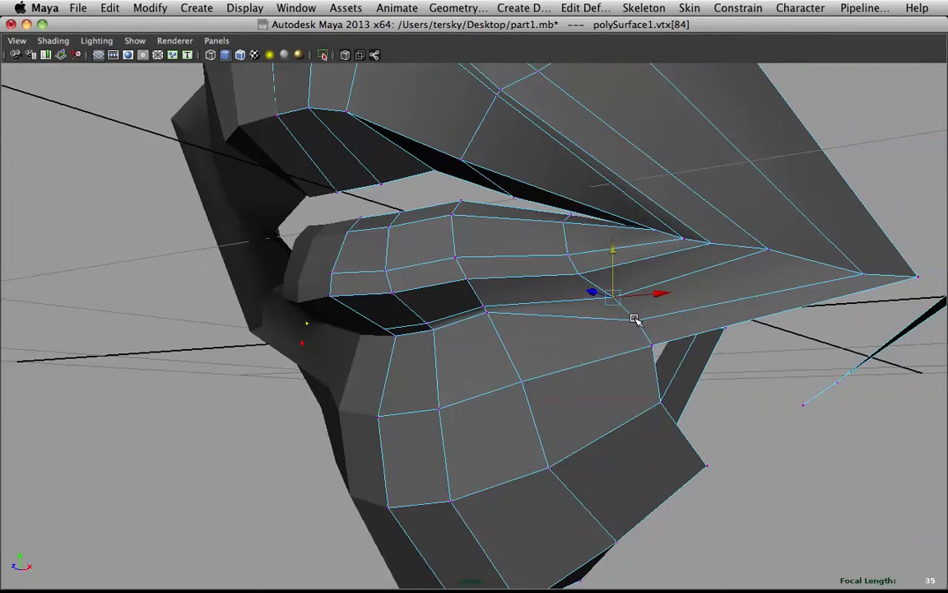
pyautogui.moveTo(639, 274); pyautogui.dragTo(653, 319)
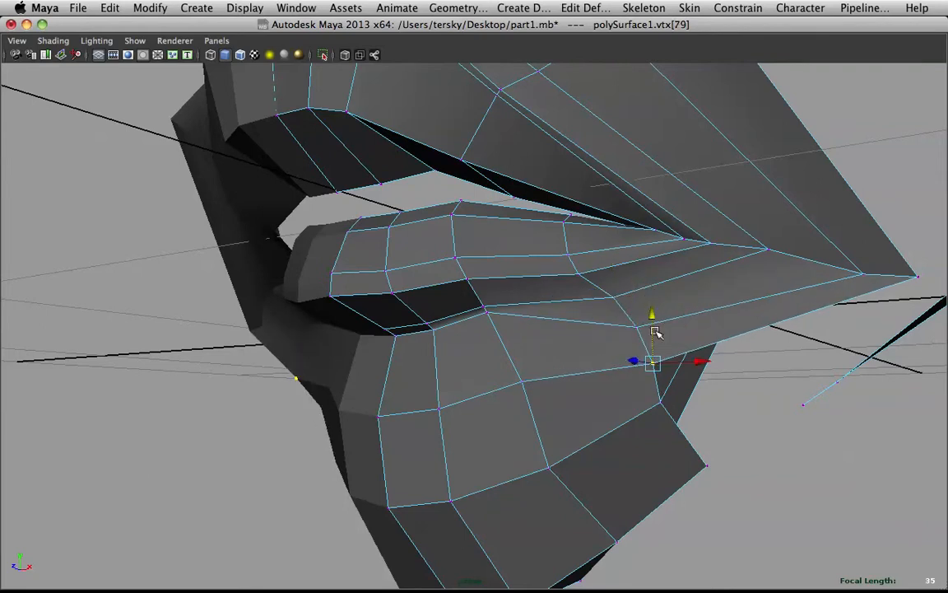
pyautogui.keyDown('alt'); pyautogui.moveTo(661, 406); pyautogui.dragTo(673, 366); pyautogui.keyUp('alt')
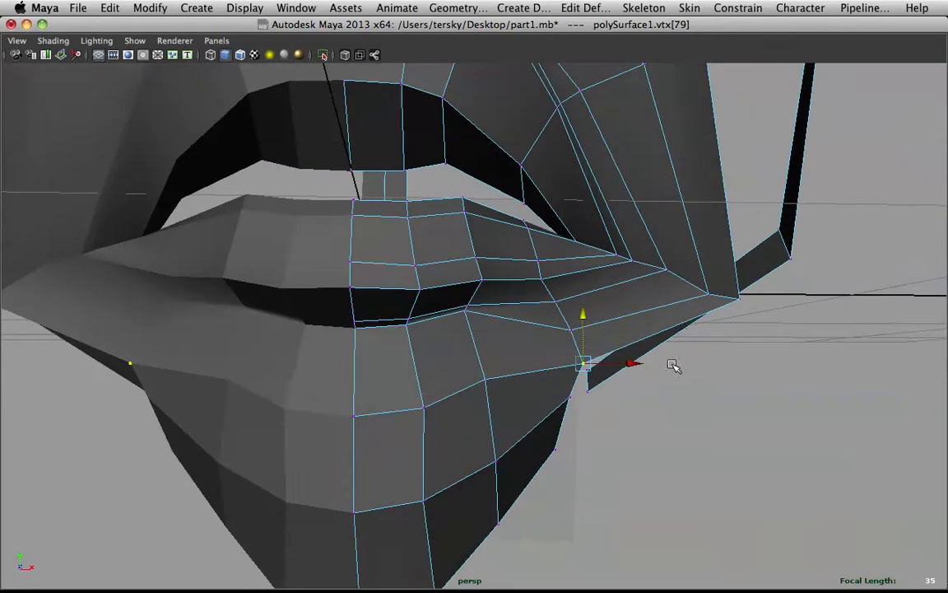
# Adjust the outermost vertex beside the mouth corner and check the lips in smooth preview
pyautogui.click(740, 302)
pyautogui.click(740, 299)
pyautogui.moveTo(740, 300); pyautogui.dragTo(611, 273)
pyautogui.press('3')
pyautogui.scroll(-5, 748, 315)
pyautogui.click(751, 344)
pyautogui.moveTo(605, 265); pyautogui.dragTo(691, 210, button='right')
pyautogui.keyDown('alt'); pyautogui.moveTo(692, 210); pyautogui.dragTo(603, 296); pyautogui.keyUp('alt')
pyautogui.scroll(4, 588, 318)
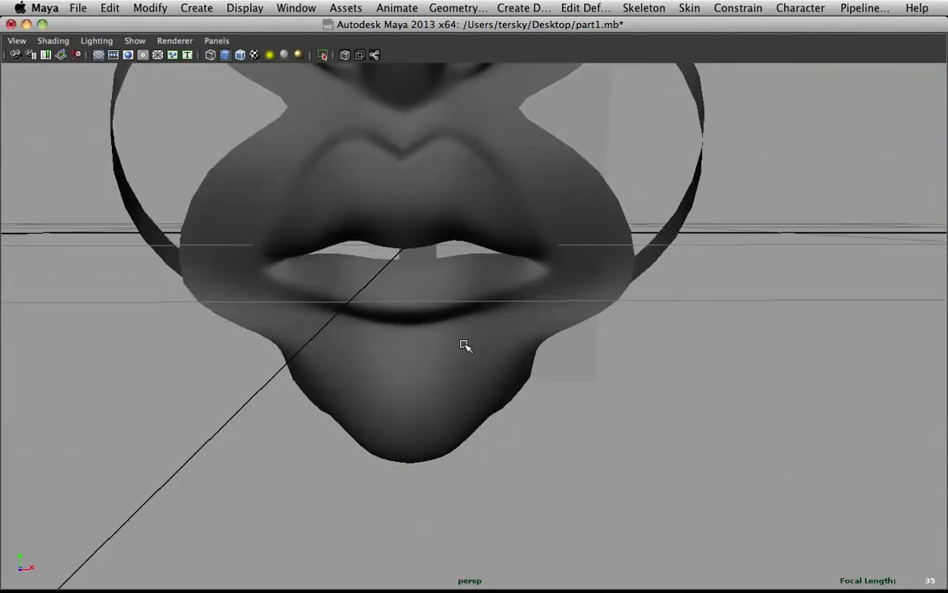
# Separate the two nearly coincident vertices beneath the lower lip by moving the lower one down toward the chin
pyautogui.click(495, 334)
pyautogui.keyDown('alt'); pyautogui.moveTo(495, 334); pyautogui.dragTo(479, 306); pyautogui.keyUp('alt')
pyautogui.keyDown('alt'); pyautogui.moveTo(479, 307); pyautogui.dragTo(585, 301, button='right'); pyautogui.keyUp('alt')
pyautogui.press('1')
pyautogui.rightClick(486, 314)
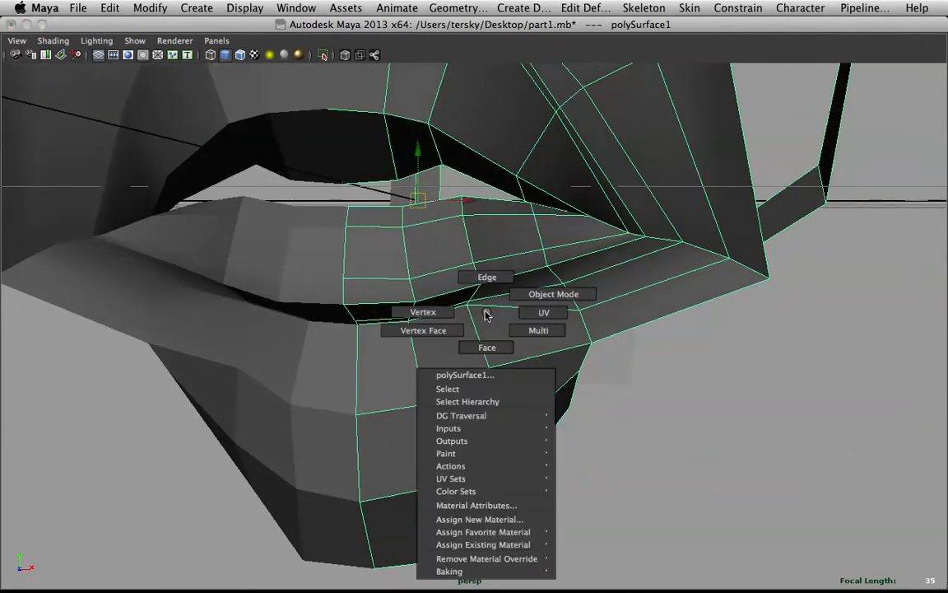
pyautogui.click(455, 302)
pyautogui.click(468, 307)
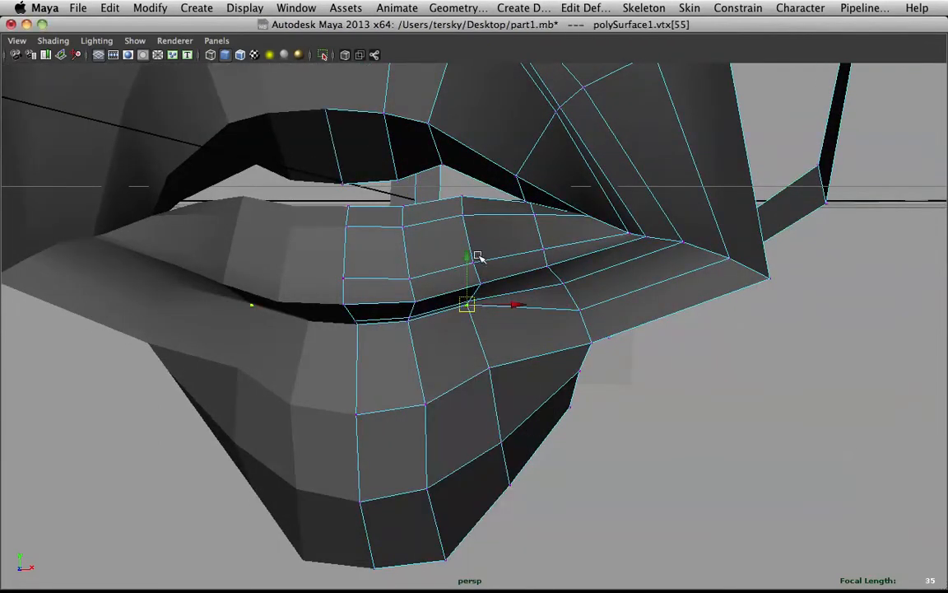
pyautogui.keyDown('shift'); pyautogui.rightClick(505, 279); pyautogui.keyUp('shift')
pyautogui.keyDown('alt'); pyautogui.moveTo(467, 329); pyautogui.dragTo(486, 367); pyautogui.keyUp('alt')
pyautogui.keyDown('alt'); pyautogui.moveTo(467, 313); pyautogui.dragTo(507, 297); pyautogui.keyUp('alt')
pyautogui.press('1')
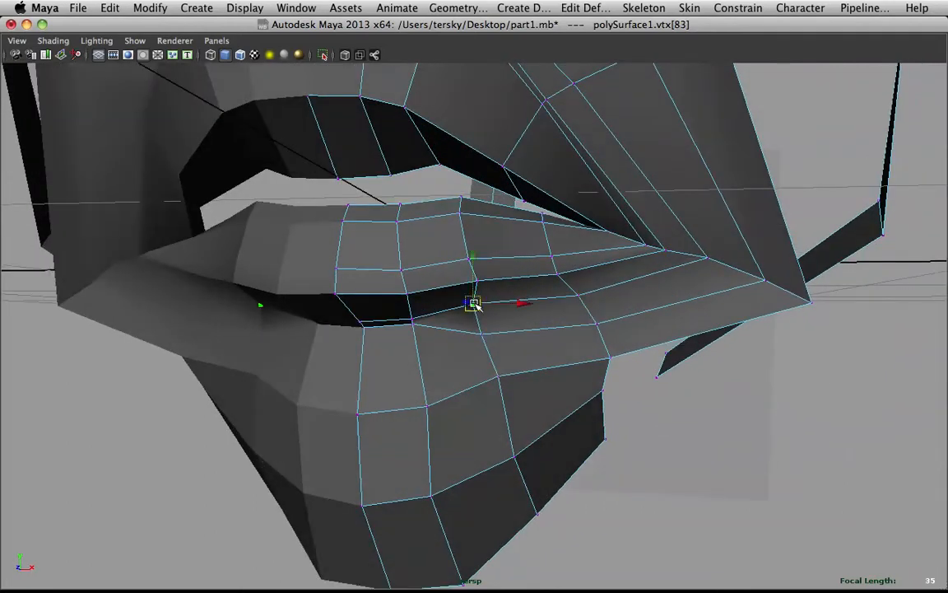
# Examine the smoothed lower lip and chin in object mode, up close and from a distance
pyautogui.press('3')
pyautogui.click(535, 332)
pyautogui.moveTo(493, 294); pyautogui.dragTo(550, 277, button='right')
pyautogui.keyDown('alt'); pyautogui.moveTo(522, 317); pyautogui.dragTo(590, 338); pyautogui.keyUp('alt')
pyautogui.scroll(-3, 540, 329)
pyautogui.scroll(-3, 541, 347)
pyautogui.scroll(3, 565, 281)
pyautogui.scroll(3, 584, 429)
pyautogui.keyDown('alt'); pyautogui.moveTo(584, 429); pyautogui.dragTo(552, 368); pyautogui.keyUp('alt')
# Move the open edge at the top of the upper lip patch backward in depth and check it in smooth preview
pyautogui.click(552, 368)
pyautogui.scroll(3, 542, 355)
pyautogui.press('1')
pyautogui.keyDown('alt'); pyautogui.moveTo(594, 445); pyautogui.dragTo(497, 390); pyautogui.keyUp('alt')
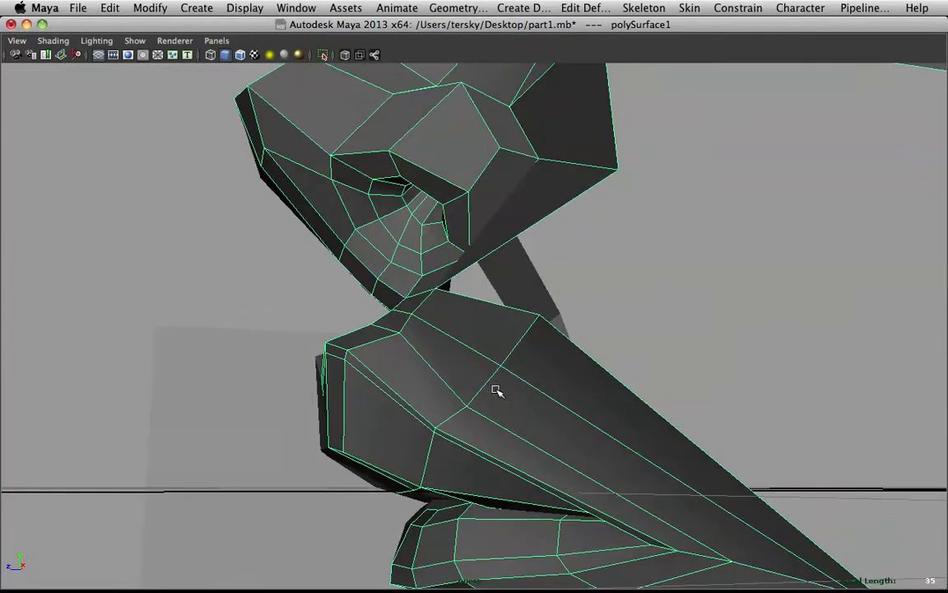
pyautogui.moveTo(485, 349); pyautogui.dragTo(485, 360, button='right')
pyautogui.moveTo(461, 321); pyautogui.dragTo(483, 315, button='right')
pyautogui.click(481, 302)
pyautogui.click(481, 322)
pyautogui.moveTo(423, 313); pyautogui.dragTo(444, 313)
pyautogui.press('3')
pyautogui.keyDown('alt'); pyautogui.moveTo(563, 347); pyautogui.dragTo(715, 383); pyautogui.keyUp('alt')
pyautogui.click(786, 370)
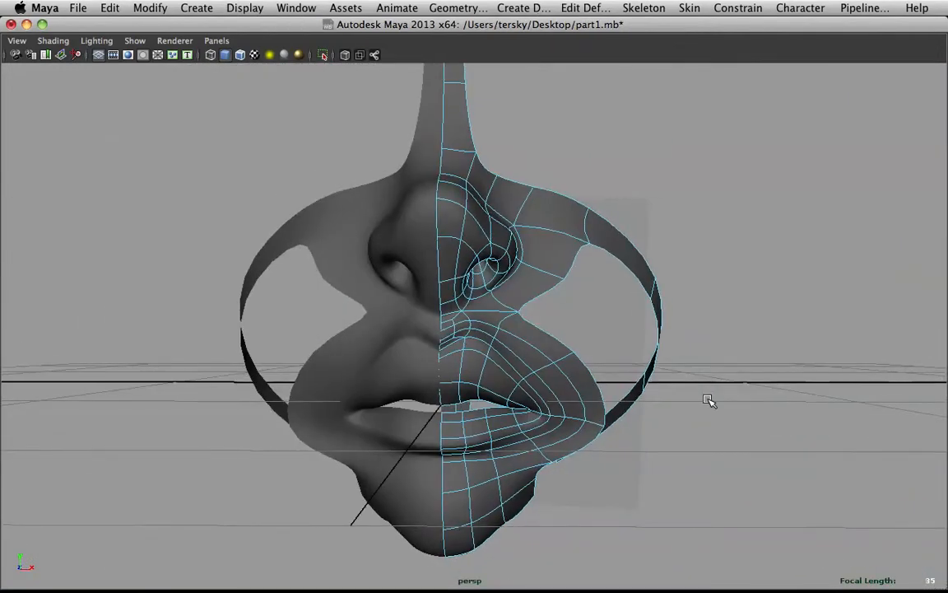
# Slightly rotate and shift the edge just inside the outer border of the upper lip patch
pyautogui.moveTo(599, 377); pyautogui.dragTo(596, 361, button='right')
pyautogui.click(603, 372)
pyautogui.keyDown('alt'); pyautogui.moveTo(604, 372); pyautogui.dragTo(545, 362); pyautogui.keyUp('alt')
pyautogui.keyDown('alt'); pyautogui.moveTo(493, 389); pyautogui.dragTo(658, 392); pyautogui.keyUp('alt')
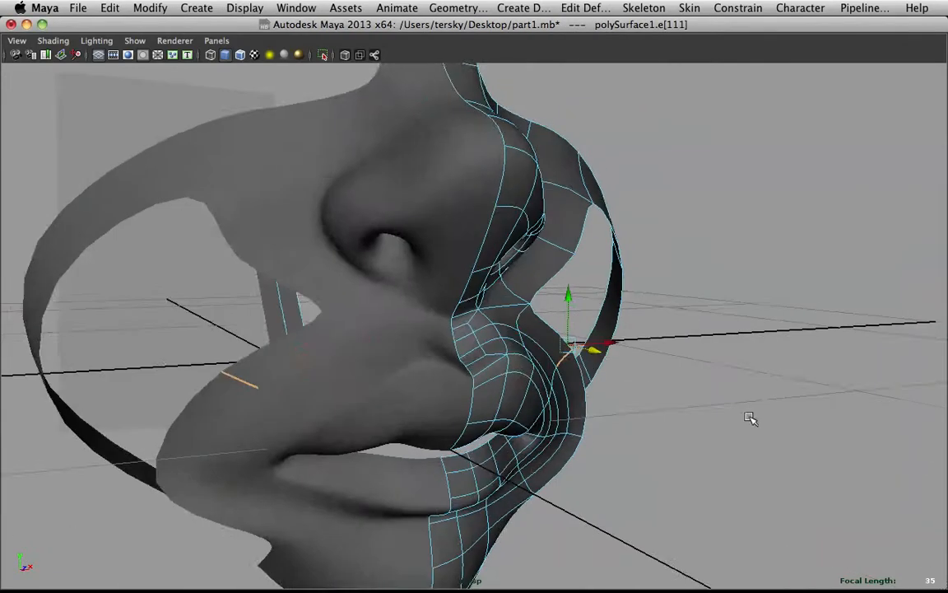
pyautogui.scroll(-4, 745, 409)
pyautogui.click(752, 411)
pyautogui.keyDown('alt'); pyautogui.moveTo(752, 411); pyautogui.dragTo(660, 377); pyautogui.keyUp('alt')
pyautogui.scroll(3, 580, 372)
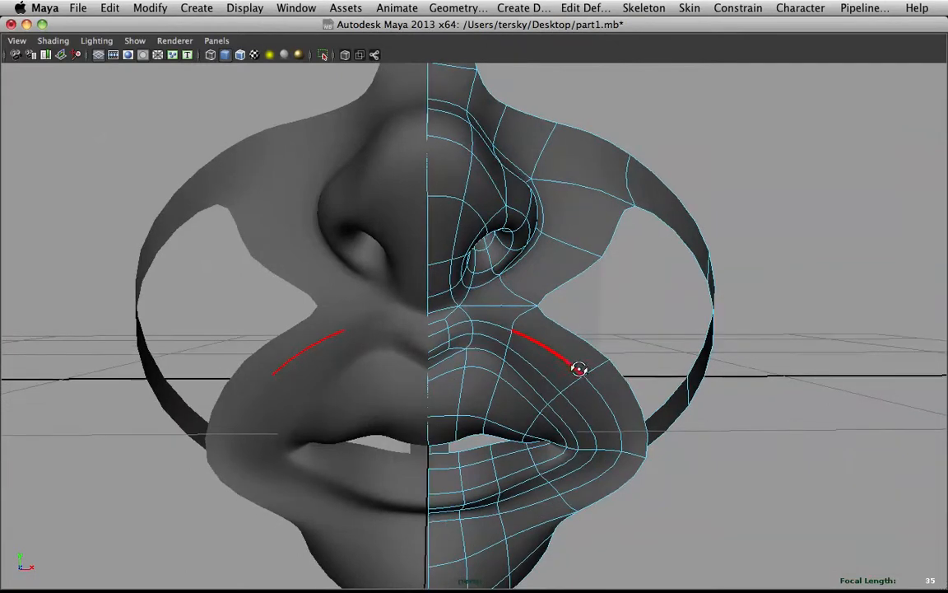
pyautogui.click(565, 363)
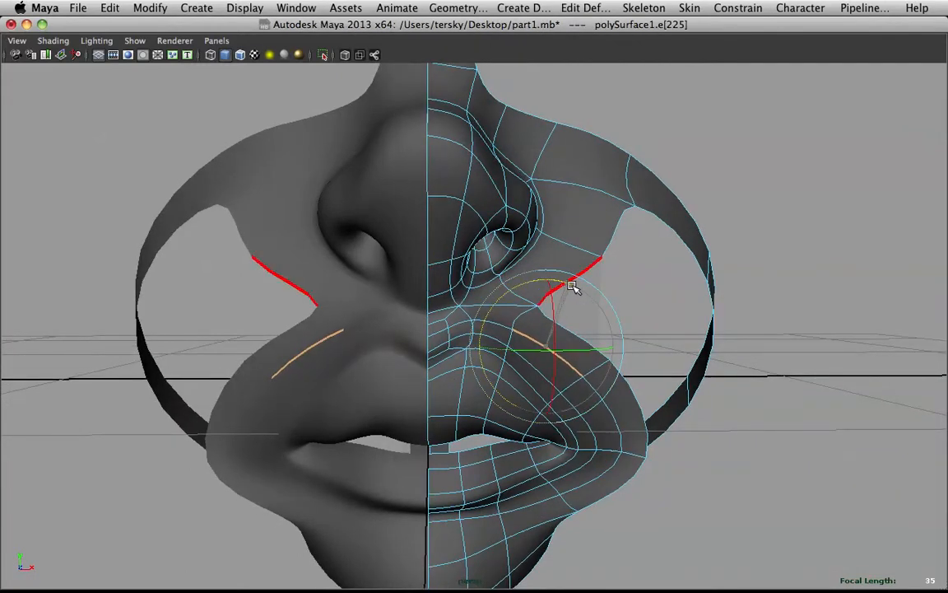
pyautogui.press('w')
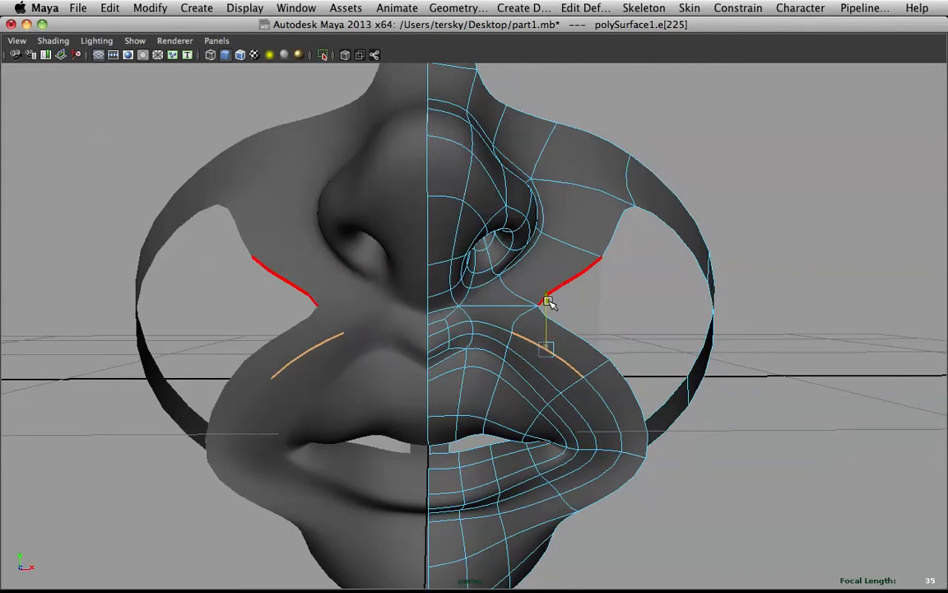
pyautogui.click(737, 444)
# Push the outermost edge beside the mouth corner backward in depth using soft selection
pyautogui.keyDown('alt'); pyautogui.moveTo(733, 437); pyautogui.dragTo(595, 421); pyautogui.keyUp('alt')
pyautogui.moveTo(595, 420); pyautogui.dragTo(603, 453, button='right')
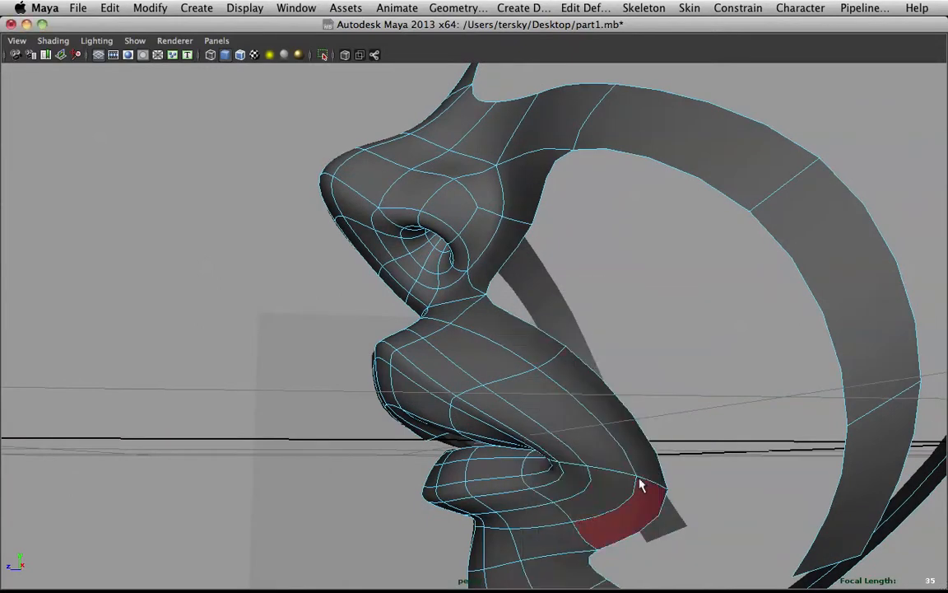
pyautogui.moveTo(644, 322); pyautogui.dragTo(642, 263, button='right')
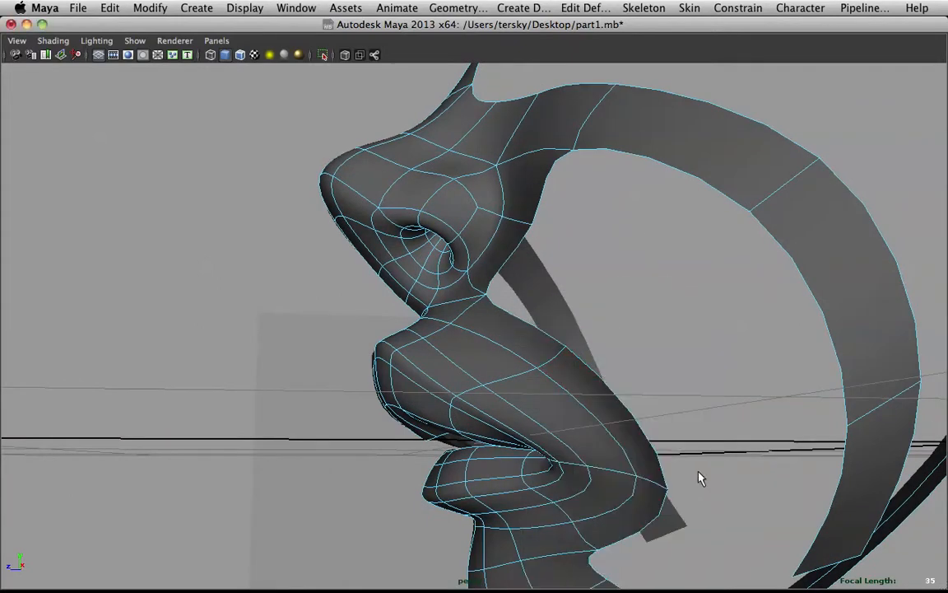
pyautogui.click(651, 484)
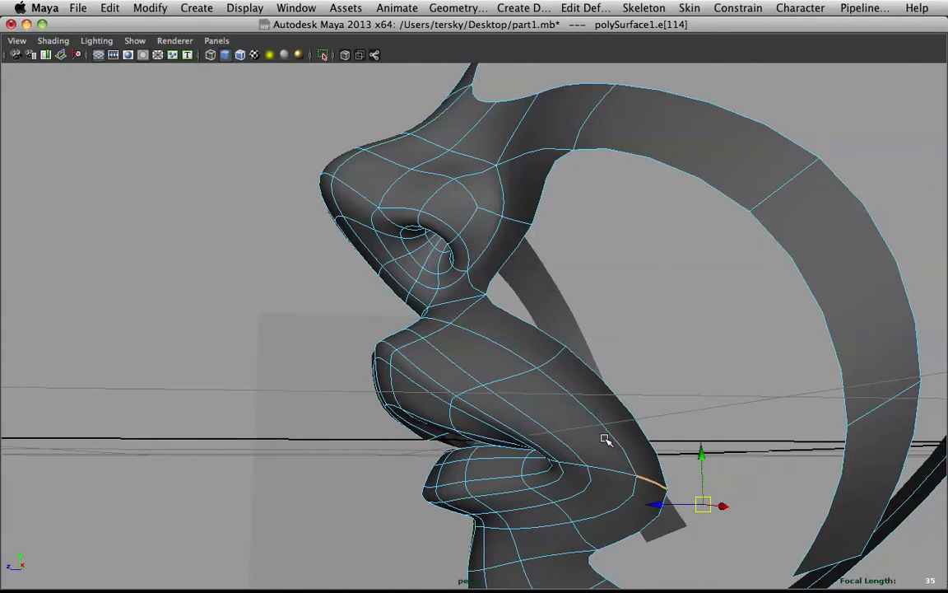
pyautogui.moveTo(604, 461); pyautogui.dragTo(654, 506, button='middle')
pyautogui.moveTo(655, 506); pyautogui.dragTo(678, 500)
# Examine the smoothed mouth, chin and cheek strip from the front and the side, up close and from a distance
pyautogui.keyDown('alt'); pyautogui.moveTo(453, 369); pyautogui.dragTo(571, 397); pyautogui.keyUp('alt')
pyautogui.press('q')
pyautogui.click(781, 363)
pyautogui.keyDown('alt'); pyautogui.moveTo(781, 363); pyautogui.dragTo(542, 372, button='right'); pyautogui.keyUp('alt')
pyautogui.keyDown('alt'); pyautogui.moveTo(541, 373); pyautogui.dragTo(517, 349); pyautogui.keyUp('alt')
pyautogui.moveTo(517, 349); pyautogui.dragTo(629, 284, button='right')
pyautogui.click(631, 341)
pyautogui.keyDown('alt'); pyautogui.moveTo(633, 346); pyautogui.dragTo(682, 353, button='right'); pyautogui.keyUp('alt')
pyautogui.keyDown('alt'); pyautogui.moveTo(681, 352); pyautogui.dragTo(529, 344); pyautogui.keyUp('alt')
pyautogui.scroll(-2, 618, 352)
pyautogui.press('F10')
pyautogui.click(529, 344)
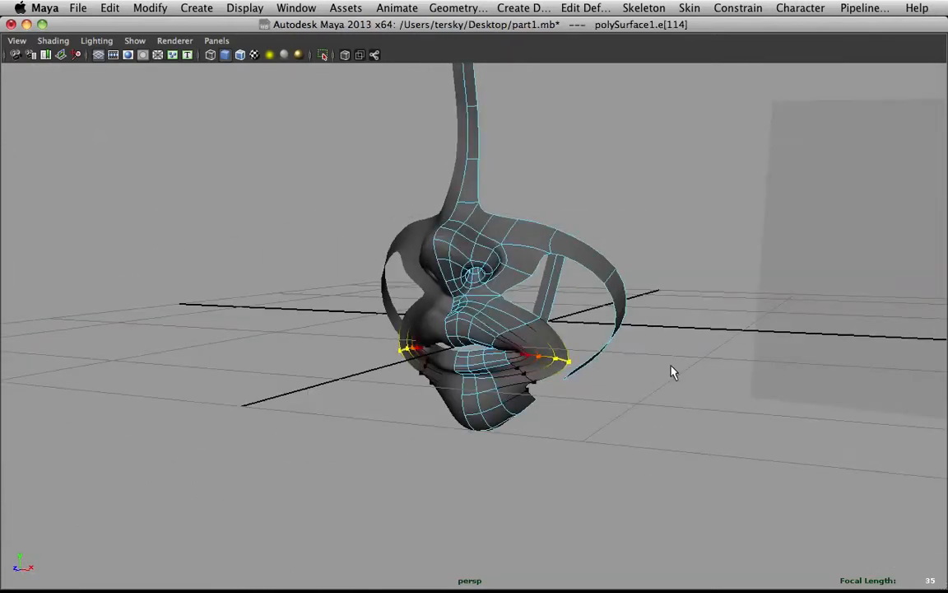
pyautogui.click(672, 373)
pyautogui.keyDown('alt'); pyautogui.moveTo(672, 372); pyautogui.dragTo(535, 359); pyautogui.keyUp('alt')
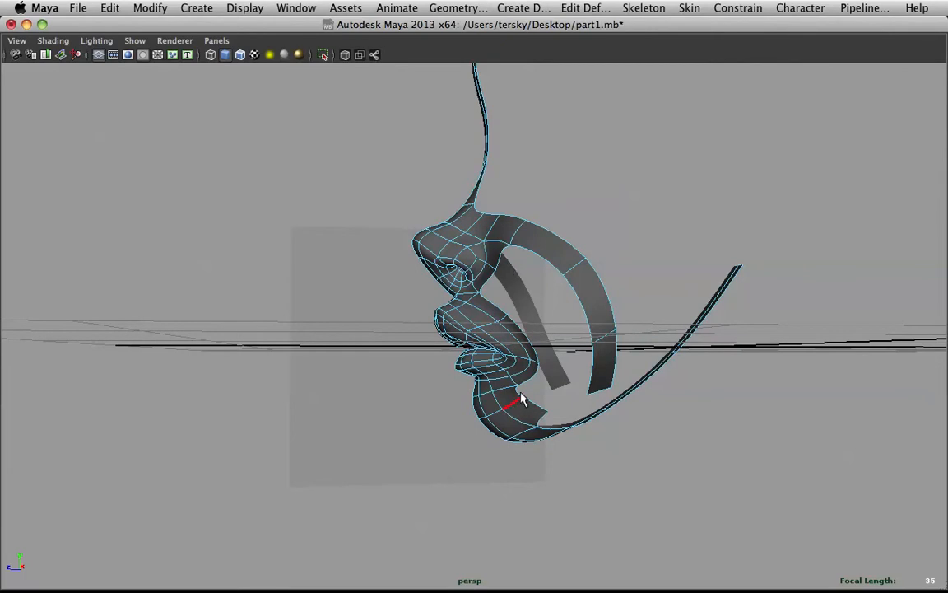
# Extrude the open side edges of the chin outward toward the cheek, with smooth preview and soft selection off
pyautogui.keyDown('alt'); pyautogui.moveTo(620, 400); pyautogui.dragTo(560, 340); pyautogui.keyUp('alt')
pyautogui.press('1')
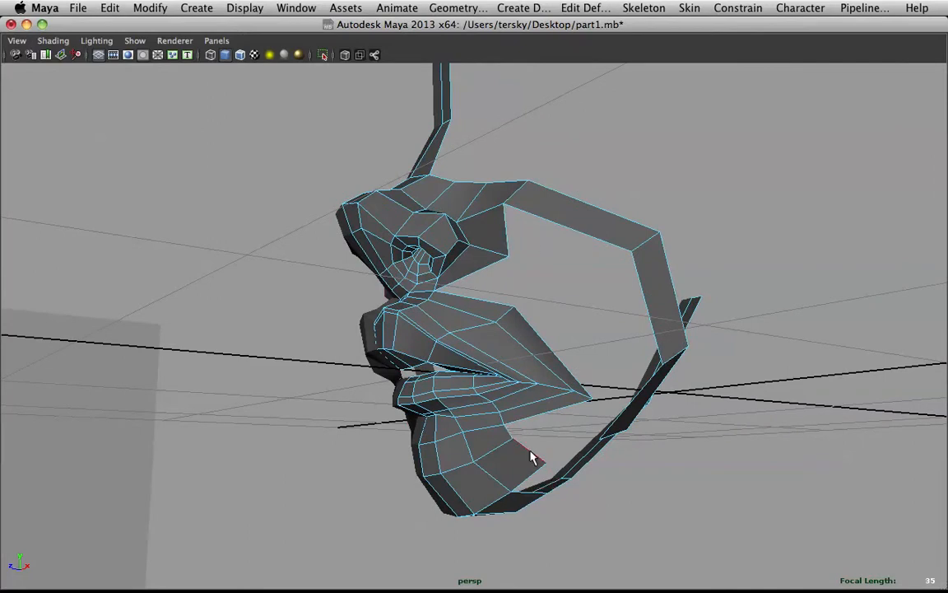
pyautogui.moveTo(504, 428)
pyautogui.keyDown('alt'); pyautogui.mouseDown()
pyautogui.moveTo(586, 397)
pyautogui.moveTo(611, 403)
pyautogui.moveTo(504, 426)
pyautogui.moveTo(522, 427)
pyautogui.mouseUp(); pyautogui.keyUp('alt')
pyautogui.doubleClick(512, 430)
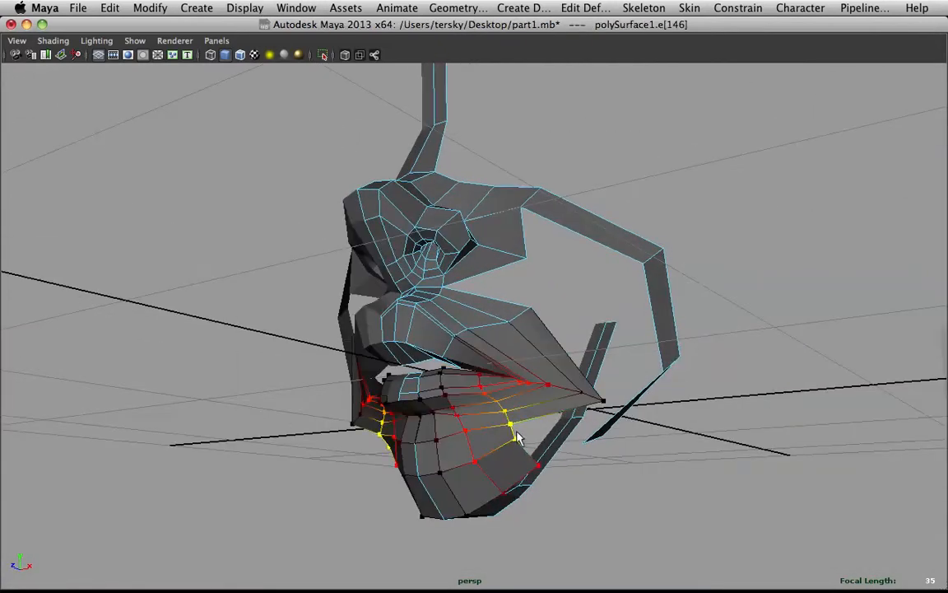
pyautogui.press('b')
pyautogui.keyDown('shift'); pyautogui.moveTo(508, 410); pyautogui.dragTo(577, 412, button='right'); pyautogui.keyUp('shift')
pyautogui.moveTo(519, 444); pyautogui.dragTo(605, 414)
# Merge the upper corner vertex of the extruded strip with the outermost vertex beside the mouth corner
pyautogui.moveTo(594, 321); pyautogui.dragTo(540, 320, button='right')
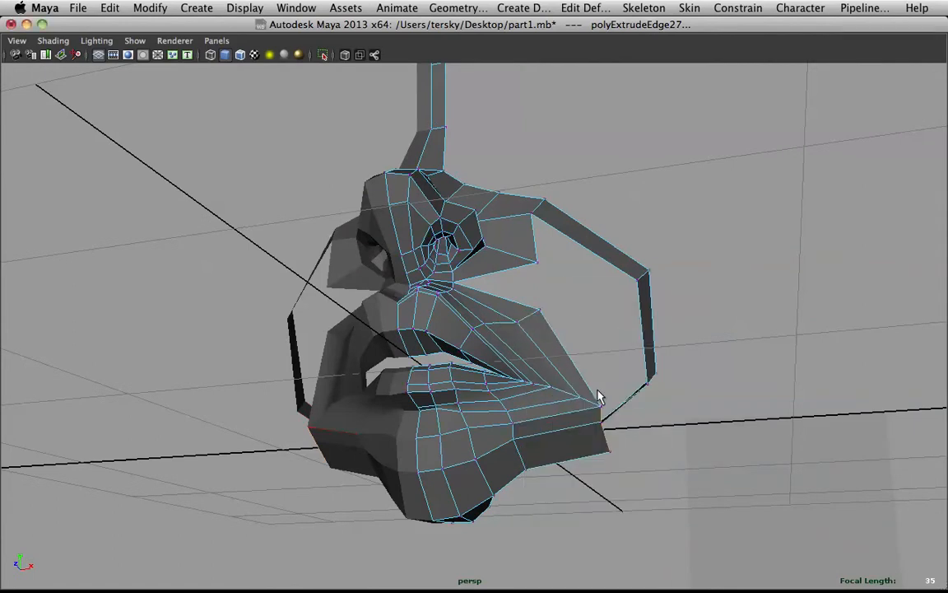
pyautogui.click(606, 412)
pyautogui.keyDown('shift'); pyautogui.moveTo(603, 318); pyautogui.dragTo(582, 254, button='right'); pyautogui.keyUp('shift')
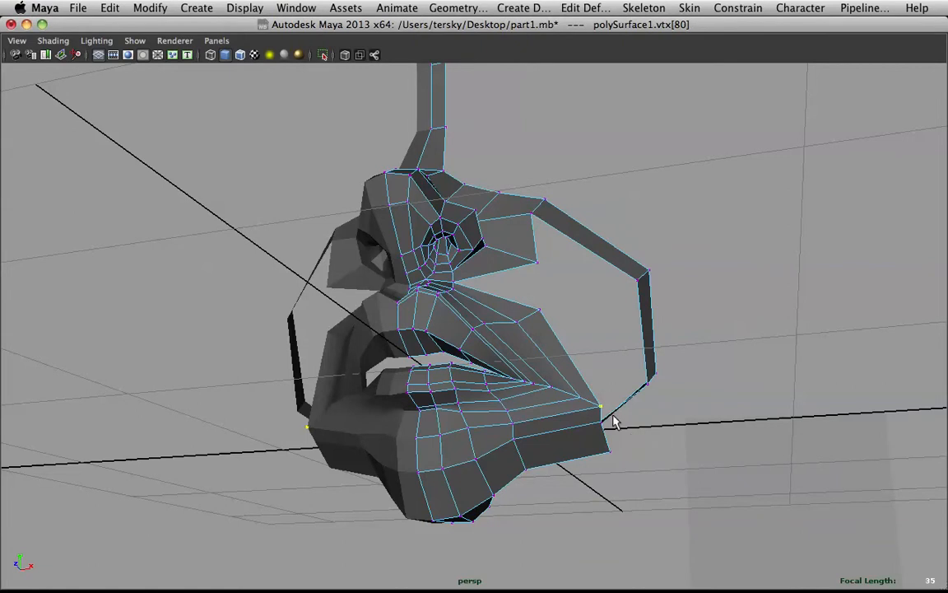
# Compare the mesh with the sketch in the front view, make layer1 selectable and select the front reference plane
pyautogui.press('space')
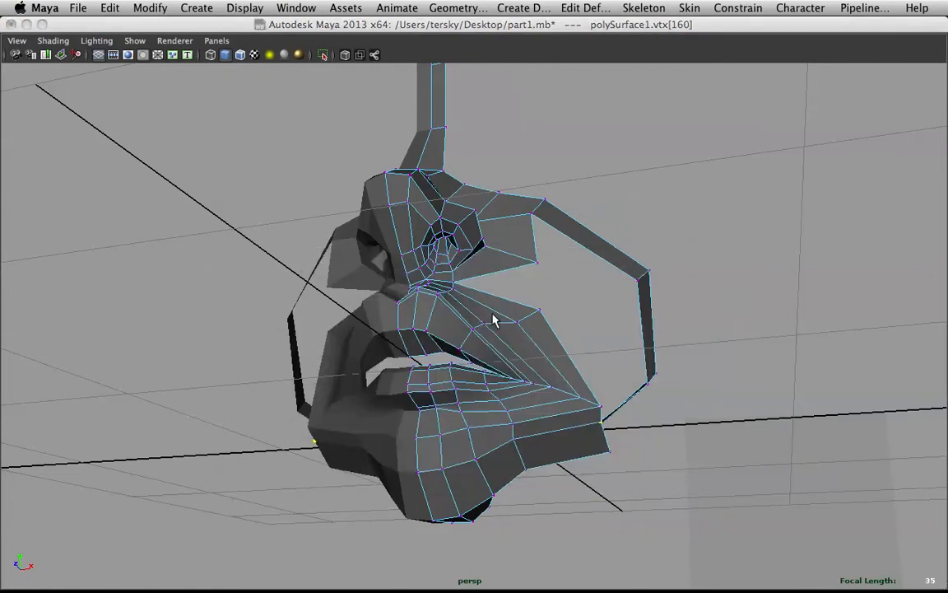
pyautogui.press('space')
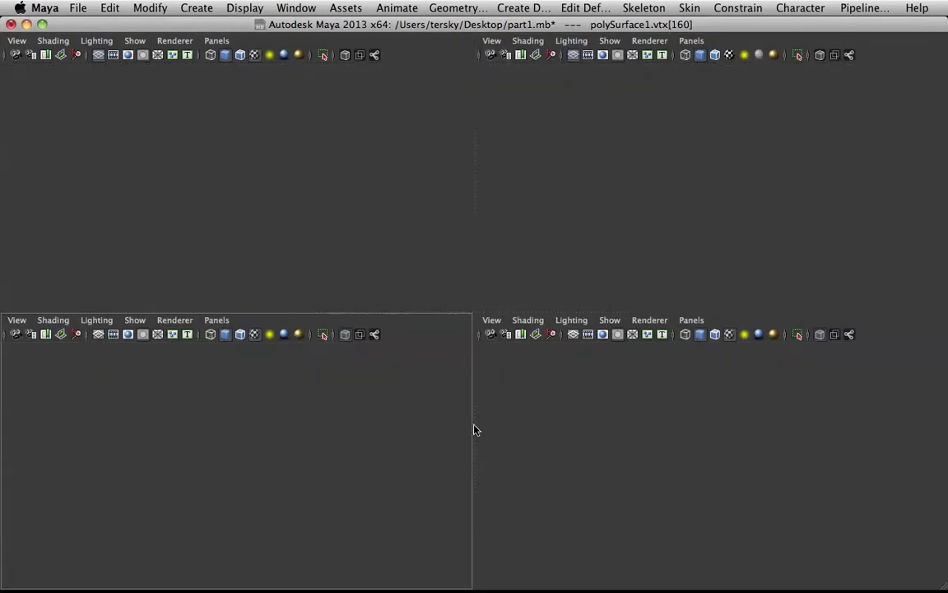
pyautogui.keyDown('alt'); pyautogui.moveTo(571, 430); pyautogui.dragTo(574, 325, button='middle'); pyautogui.keyUp('alt')
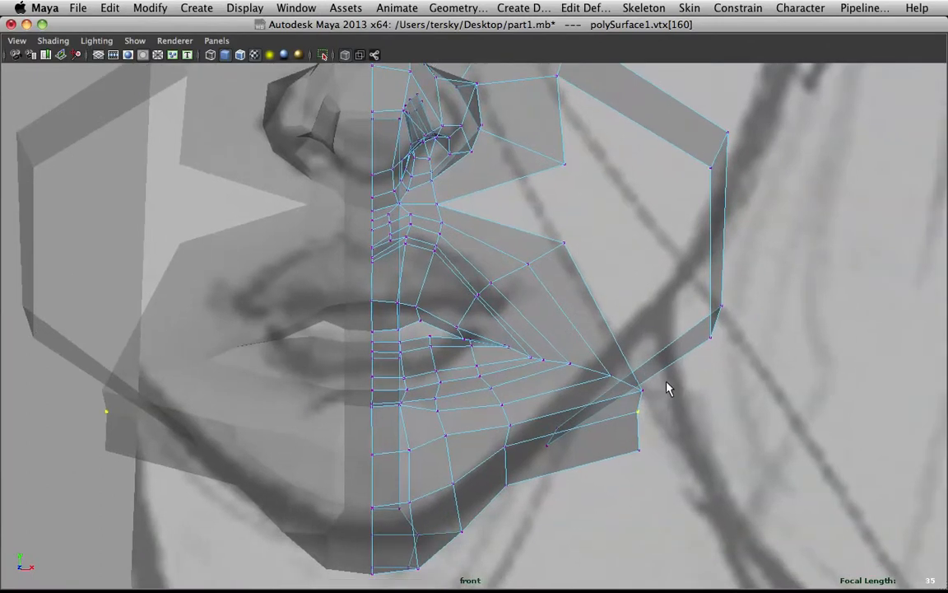
pyautogui.scroll(-5, 666, 389)
pyautogui.scroll(4, 649, 381)
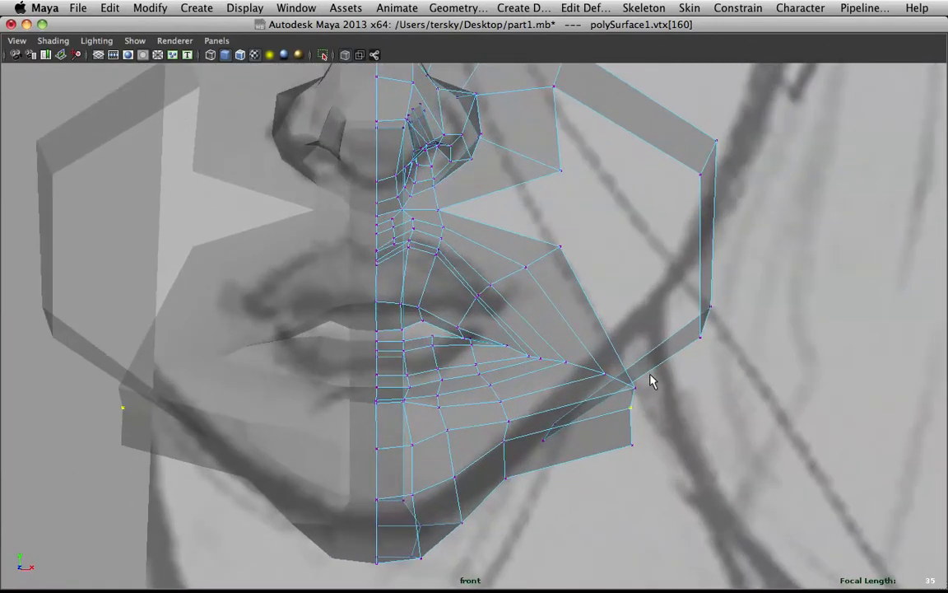
pyautogui.scroll(-5, 651, 381)
pyautogui.click(790, 299)
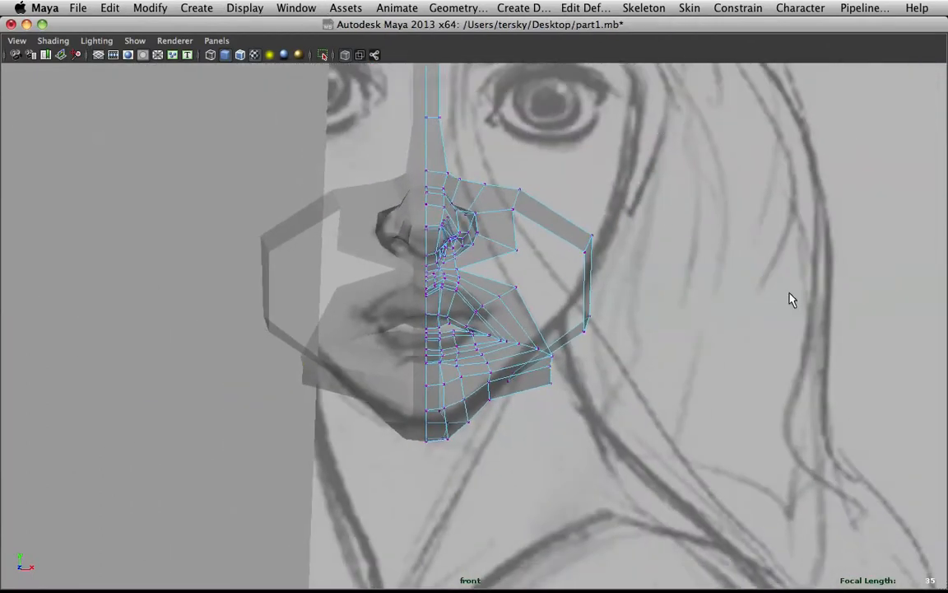
pyautogui.hotkey('ctrl', 'space')
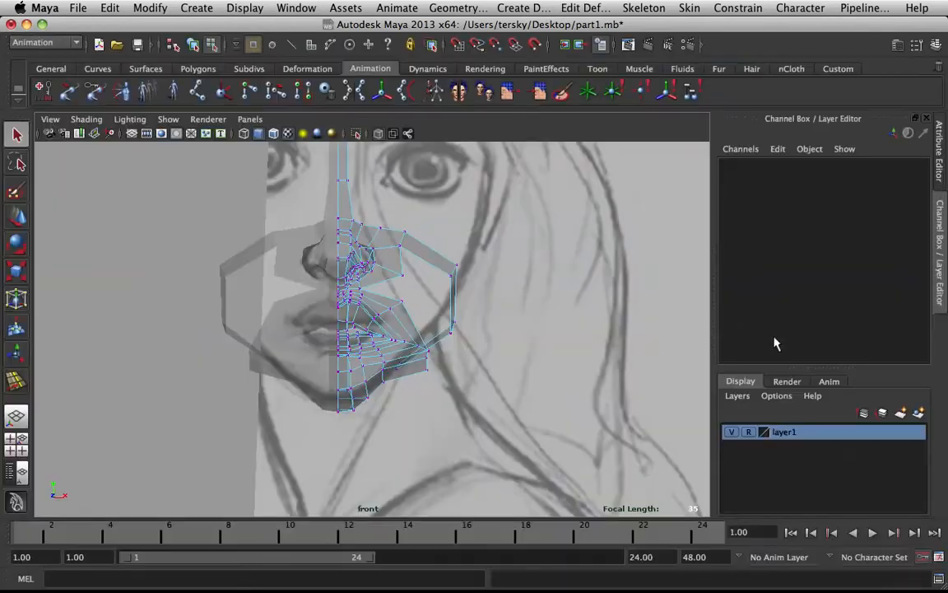
pyautogui.click(562, 284)
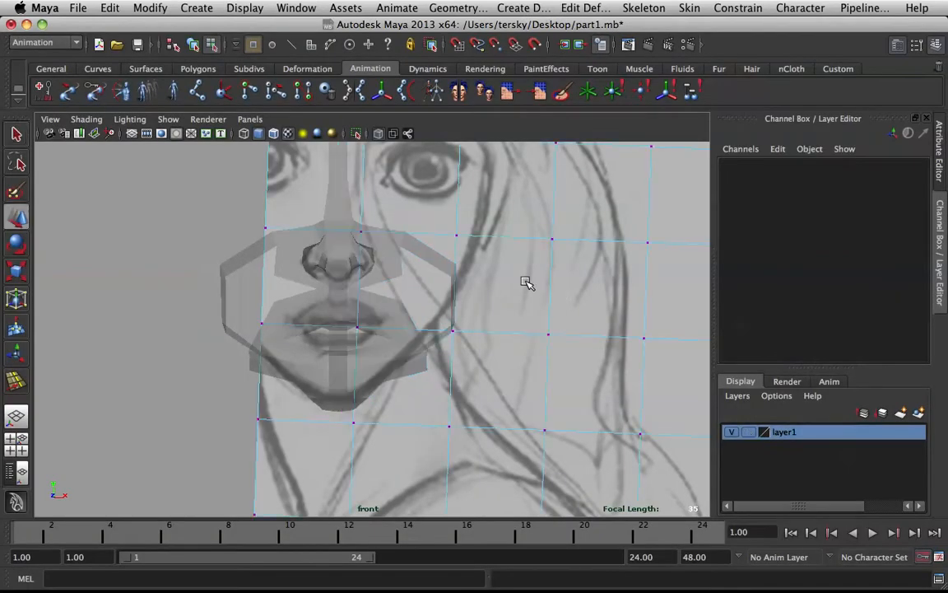
pyautogui.moveTo(527, 280); pyautogui.dragTo(560, 247, button='right')
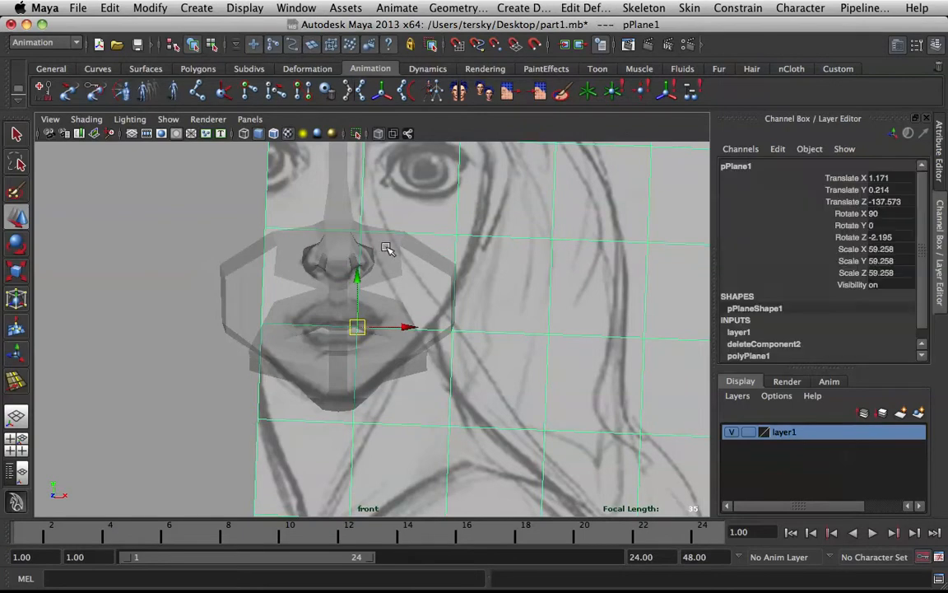
# Lower the front reference plane to a Translate Y of -0.682 and set layer1 back to reference
pyautogui.moveTo(362, 273); pyautogui.dragTo(371, 301)
pyautogui.click(376, 337)
pyautogui.keyDown('alt'); pyautogui.moveTo(378, 338); pyautogui.dragTo(585, 288, button='right'); pyautogui.keyUp('alt')
pyautogui.scroll(-6, 577, 295)
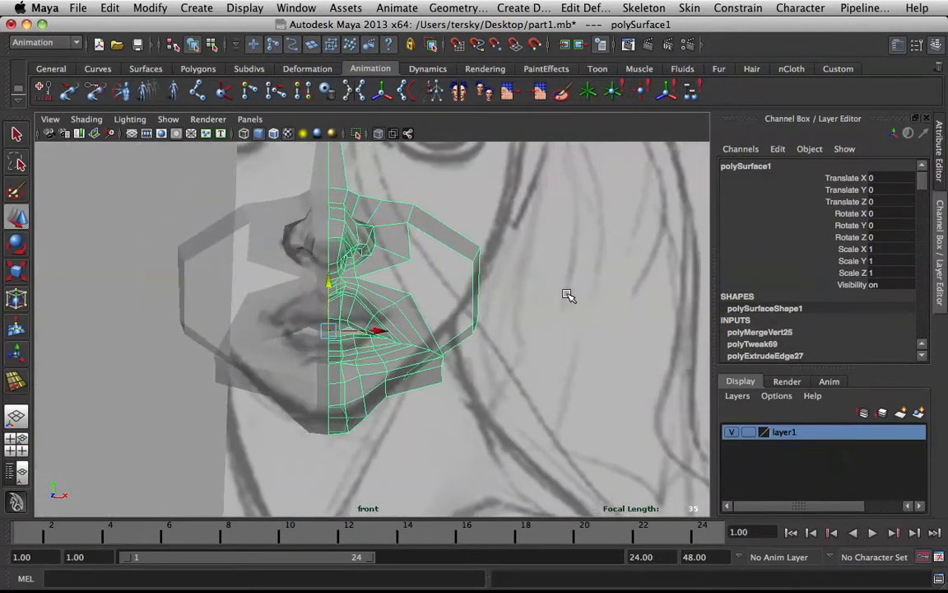
pyautogui.press('q')
pyautogui.click(559, 289)
pyautogui.press('w')
pyautogui.moveTo(351, 277); pyautogui.dragTo(352, 294)
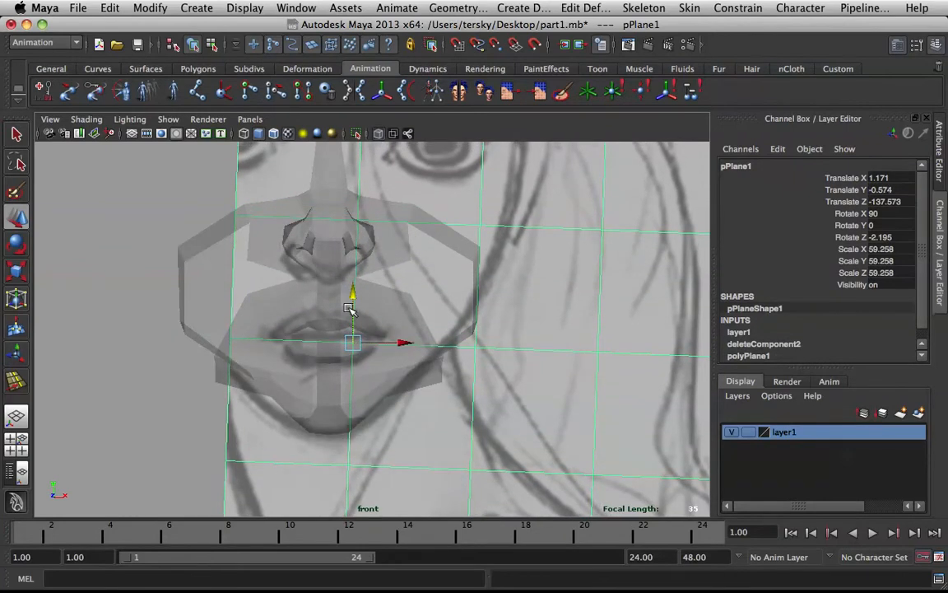
pyautogui.moveTo(352, 297); pyautogui.dragTo(353, 300)
pyautogui.press('q')
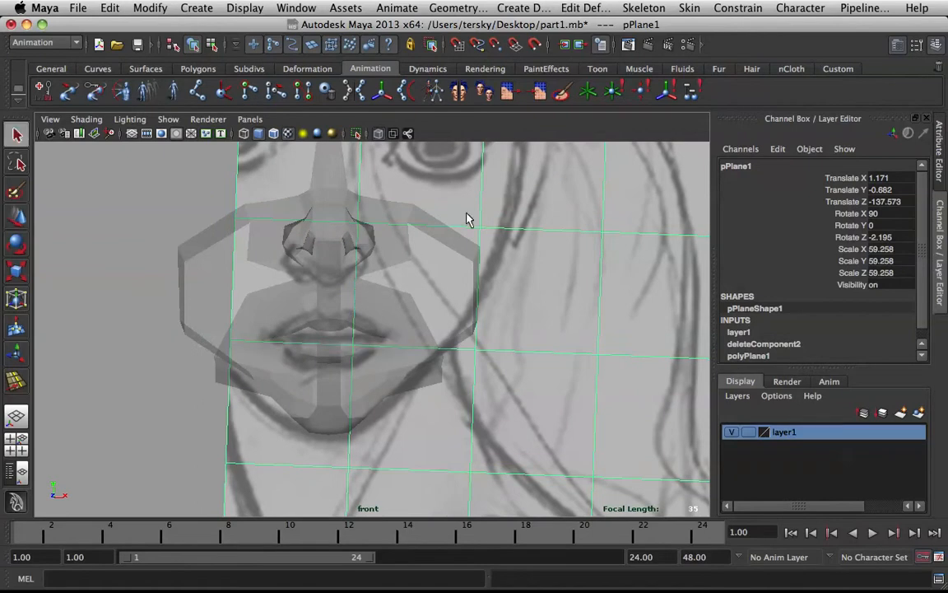
pyautogui.click(521, 401)
# Try pulling the vertices beside the mouth corner up and inward in the front view, starting with soft selection at falloff radius 5.38
pyautogui.click(408, 345)
pyautogui.keyDown('alt'); pyautogui.moveTo(408, 345); pyautogui.dragTo(412, 320, button='right'); pyautogui.keyUp('alt')
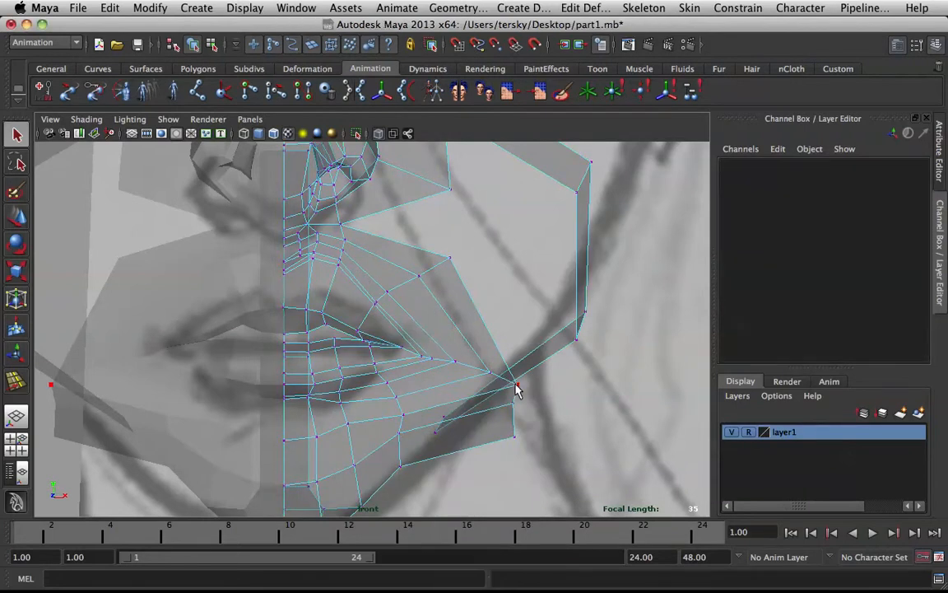
pyautogui.click(516, 386)
pyautogui.press('b')
pyautogui.moveTo(546, 356); pyautogui.dragTo(619, 387, button='middle')
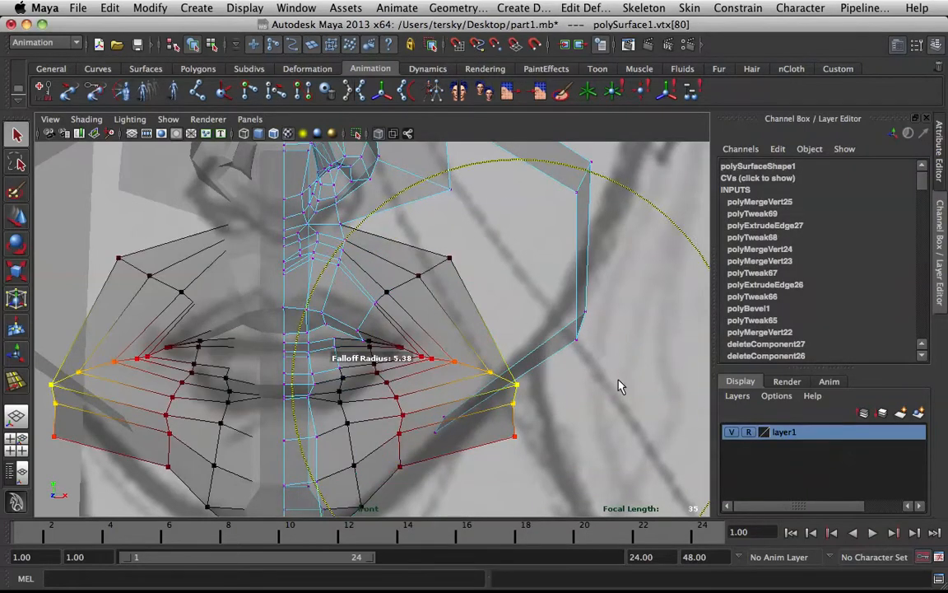
pyautogui.press('w')
pyautogui.moveTo(517, 385); pyautogui.dragTo(497, 354)
pyautogui.moveTo(491, 428); pyautogui.dragTo(487, 396)
pyautogui.hotkey('ctrl', 'z')
pyautogui.press('b')
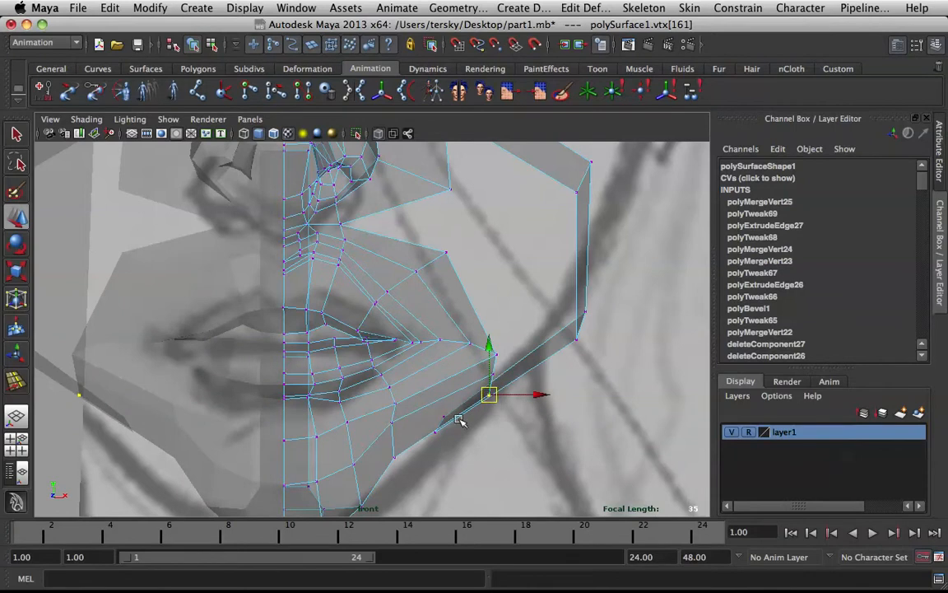
# Examine the reshaped mouth corner and cheek in the perspective view with smooth preview on
pyautogui.press('space')
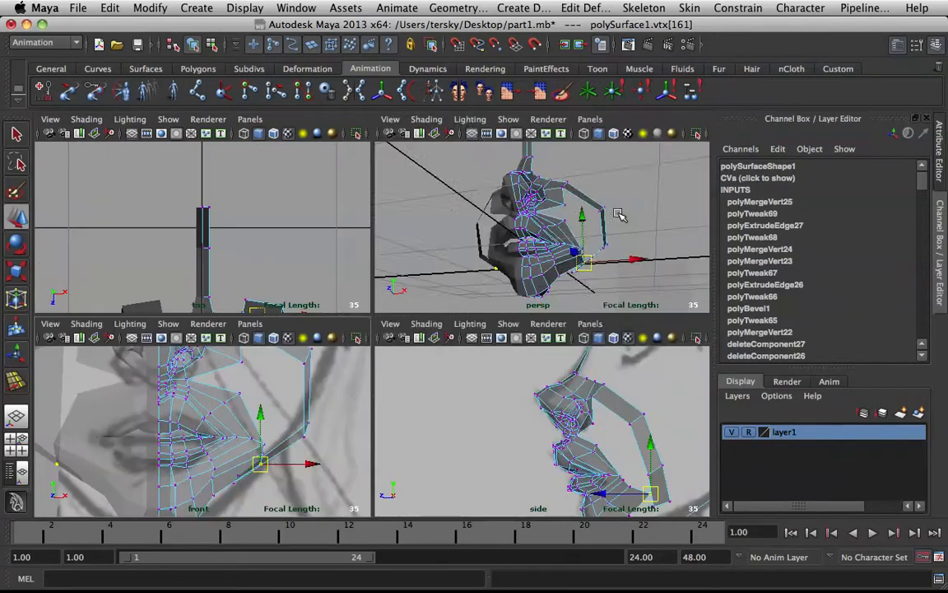
pyautogui.press('space')
pyautogui.keyDown('alt'); pyautogui.moveTo(546, 219); pyautogui.dragTo(393, 317); pyautogui.keyUp('alt')
pyautogui.press('3')
pyautogui.moveTo(344, 321); pyautogui.dragTo(406, 300, button='right')
pyautogui.scroll(-5, 409, 301)
pyautogui.keyDown('alt'); pyautogui.moveTo(411, 303); pyautogui.dragTo(493, 288); pyautogui.keyUp('alt')
pyautogui.click(494, 288)
pyautogui.scroll(5, 519, 321)
pyautogui.keyDown('alt'); pyautogui.moveTo(519, 321); pyautogui.dragTo(686, 352); pyautogui.keyUp('alt')
# Undo the last vertex moves beside the mouth corner
pyautogui.press('z')
pyautogui.press('z')
pyautogui.press('z')
pyautogui.press('z')
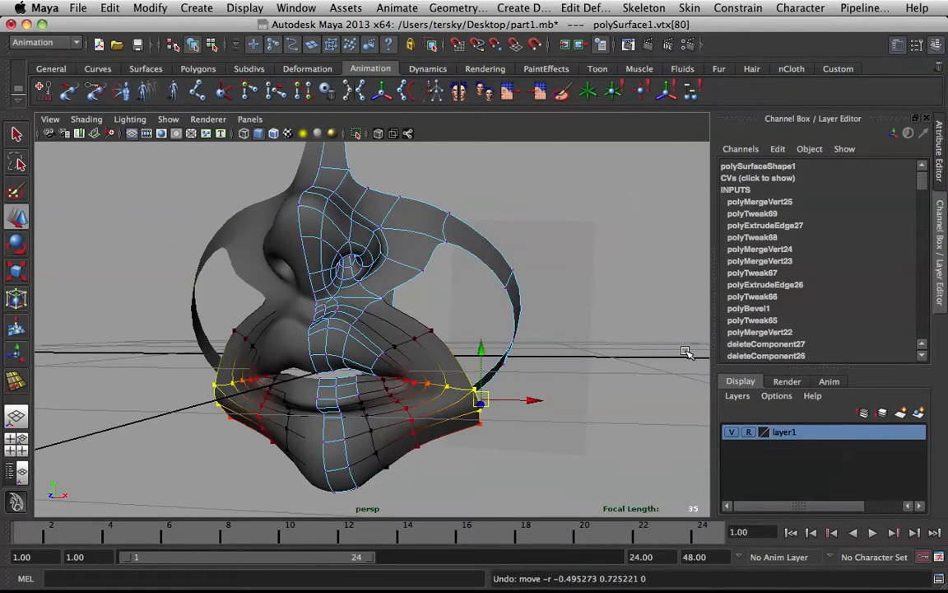
pyautogui.click(626, 375)
# Delete the outer edge loop that encircles the mouth, with soft selection turned off
pyautogui.keyDown('alt'); pyautogui.moveTo(624, 376); pyautogui.dragTo(431, 274); pyautogui.keyUp('alt')
pyautogui.scroll(3, 589, 383)
pyautogui.rightClick(467, 262)
pyautogui.click(534, 240)
pyautogui.click(457, 275)
pyautogui.rightClick(443, 251)
pyautogui.click(441, 212)
pyautogui.doubleClick(465, 234)
pyautogui.press('b')
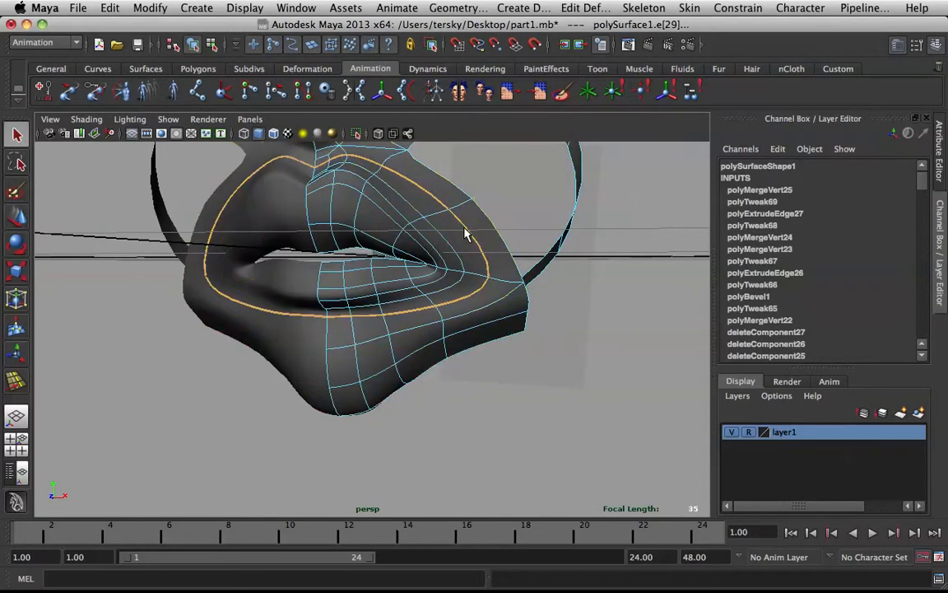
pyautogui.keyDown('shift'); pyautogui.rightClick(465, 233); pyautogui.keyUp('shift')
pyautogui.click(414, 250)
# Delete another edge loop around the mouth, running through the upper lip
pyautogui.keyDown('alt'); pyautogui.moveTo(459, 234); pyautogui.dragTo(417, 242); pyautogui.keyUp('alt')
pyautogui.doubleClick(372, 207)
pyautogui.keyDown('alt'); pyautogui.moveTo(372, 208); pyautogui.dragTo(326, 290); pyautogui.keyUp('alt')
pyautogui.keyDown('shift'); pyautogui.rightClick(399, 203); pyautogui.keyUp('shift')
pyautogui.click(323, 212)
# Delete the edge loop running across the lower lip and check the simplified lips
pyautogui.scroll(5, 451, 269)
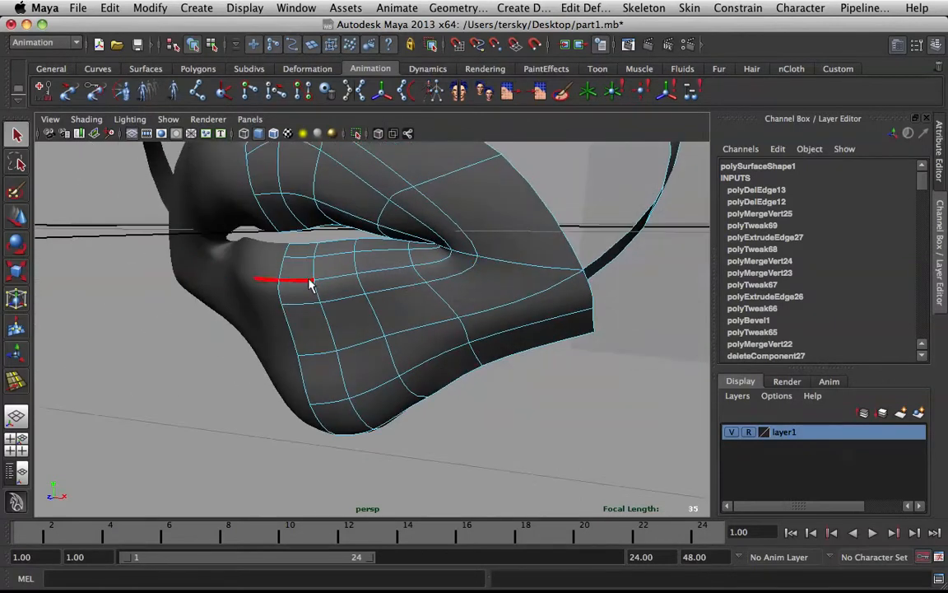
pyautogui.doubleClick(293, 281)
pyautogui.keyDown('shift'); pyautogui.moveTo(345, 266); pyautogui.dragTo(251, 276, button='right'); pyautogui.keyUp('shift')
pyautogui.keyDown('alt'); pyautogui.moveTo(251, 276); pyautogui.dragTo(440, 249); pyautogui.keyUp('alt')
pyautogui.scroll(-5, 441, 323)
pyautogui.scroll(5, 423, 318)
# Move the outermost vertex beside the mouth corner up and inward in the front view, with smooth preview off
pyautogui.press('1')
pyautogui.scroll(-5, 377, 313)
pyautogui.keyDown('alt'); pyautogui.moveTo(376, 312); pyautogui.dragTo(491, 266); pyautogui.keyUp('alt')
pyautogui.moveTo(510, 268); pyautogui.dragTo(521, 314, button='right')
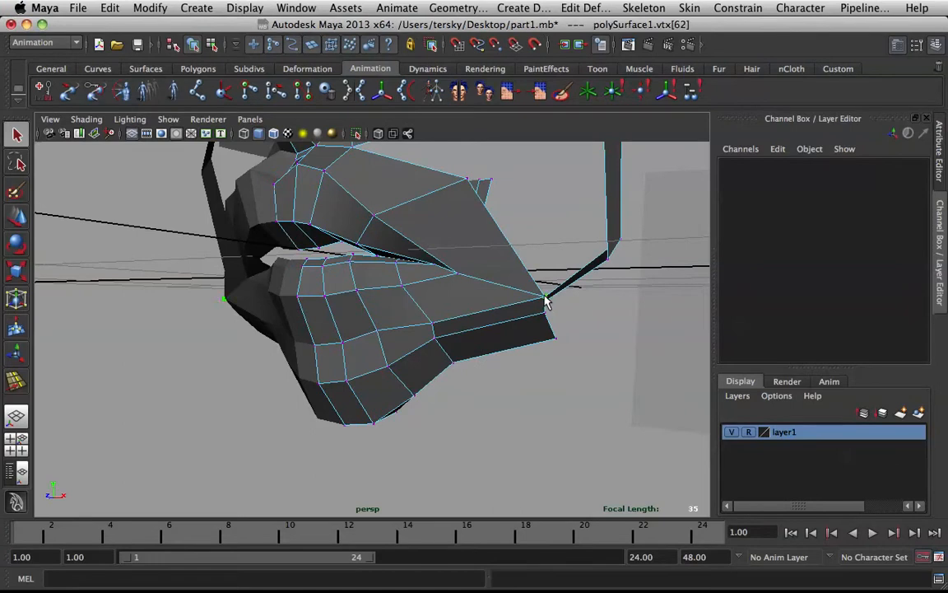
pyautogui.click(545, 302)
pyautogui.press('space')
pyautogui.press('space')
pyautogui.press('space')
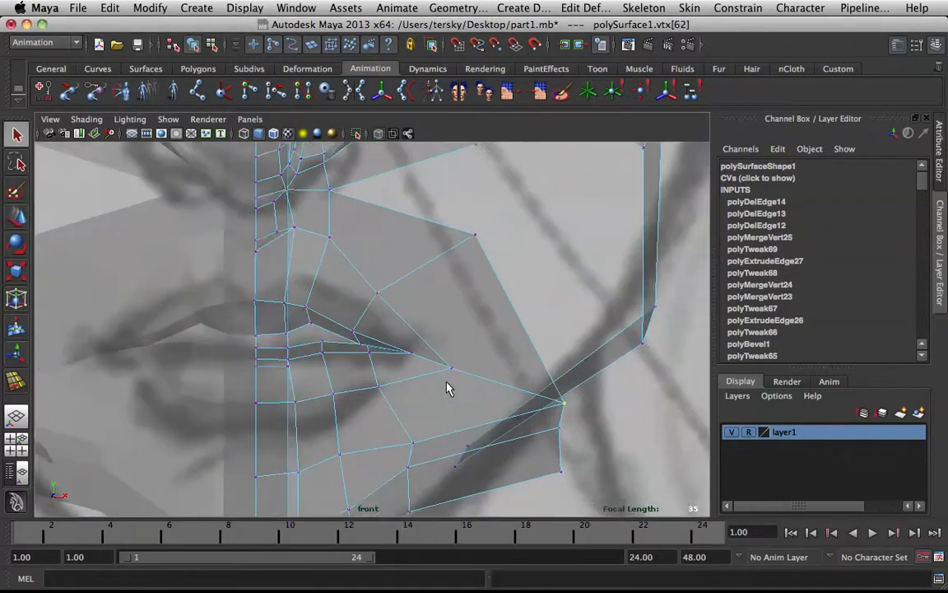
pyautogui.press('w')
pyautogui.moveTo(594, 412); pyautogui.dragTo(558, 396)
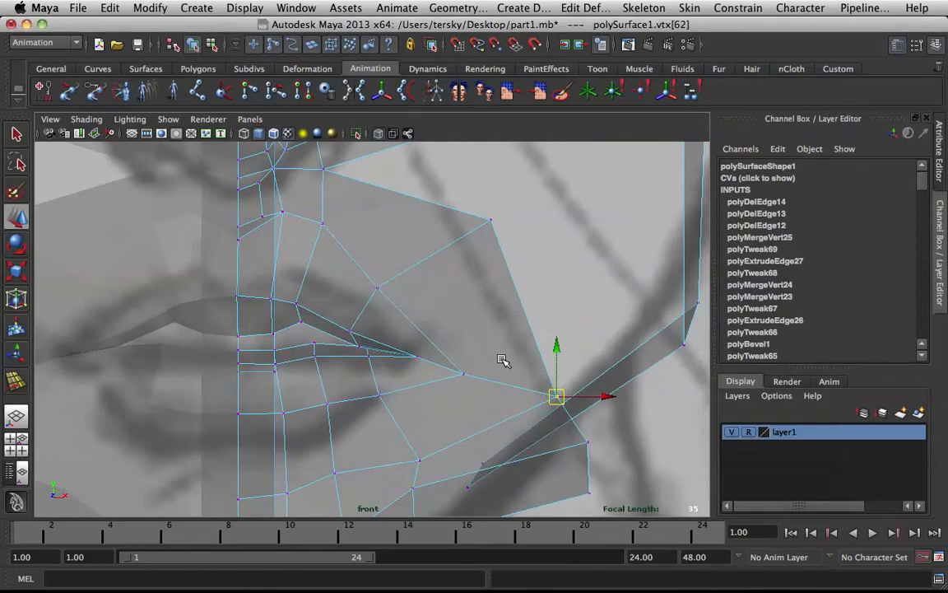
# Raise the rows of vertices beneath the lower lip and on the front of the chin in the side view
pyautogui.press('space')
pyautogui.press('space')
pyautogui.press('space')
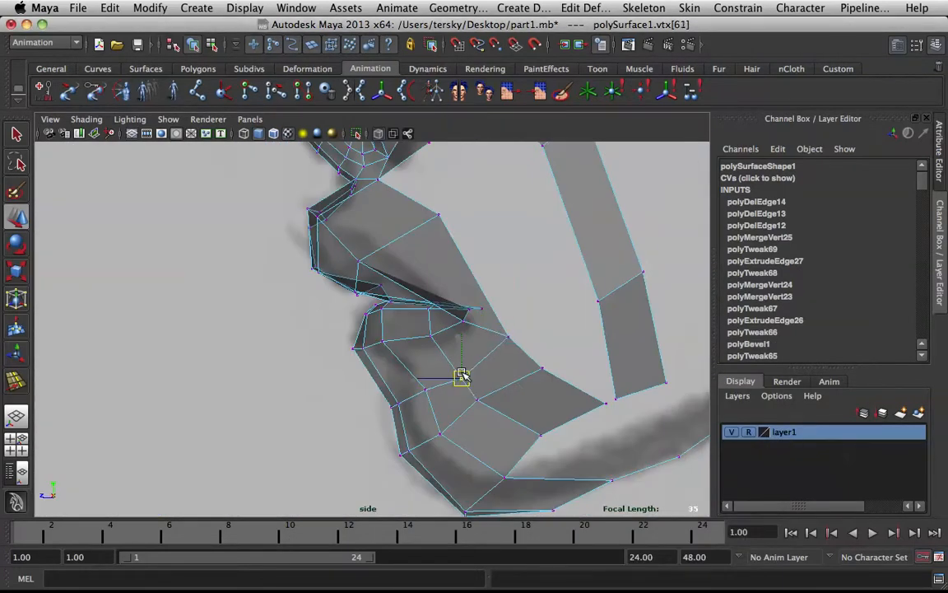
pyautogui.press('q')
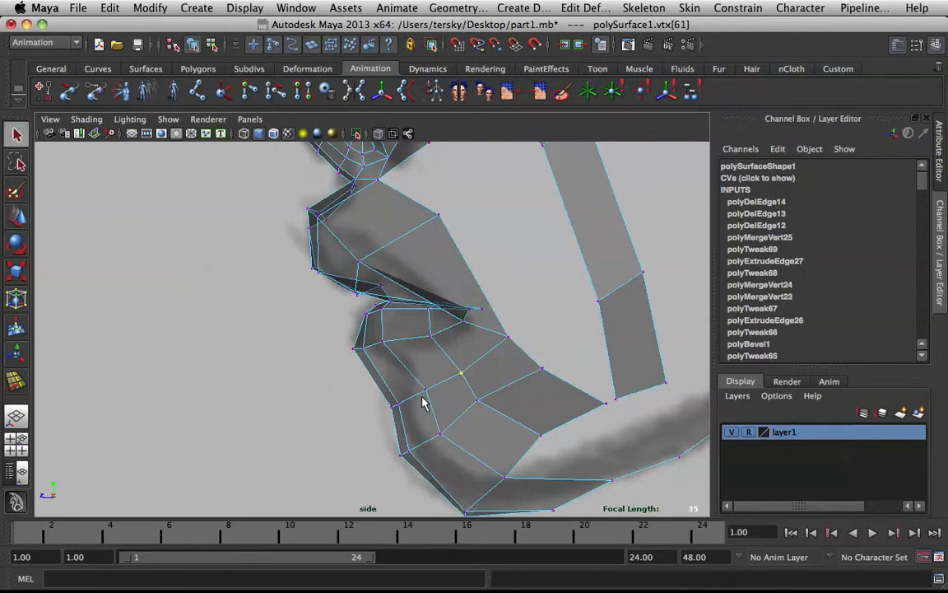
pyautogui.click(393, 405)
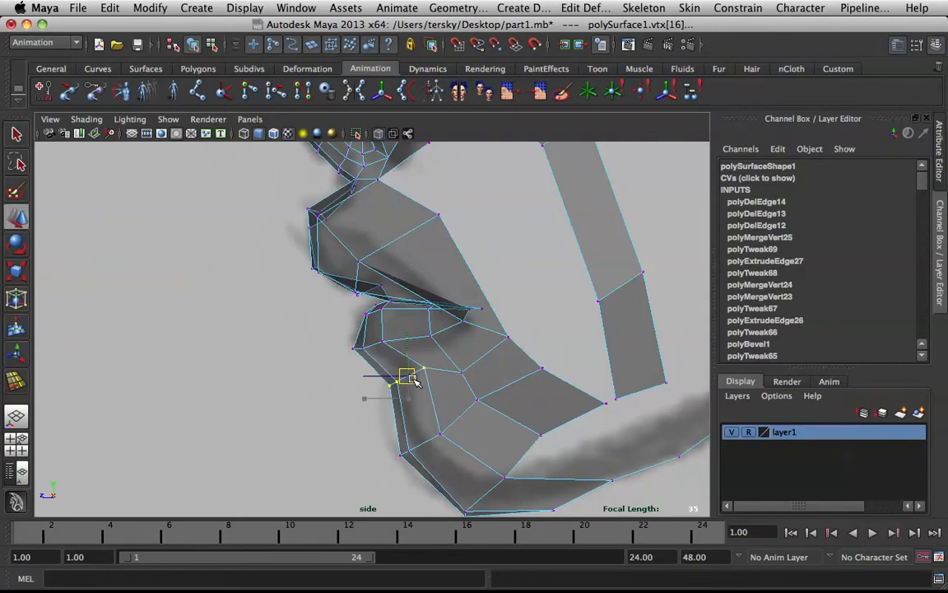
pyautogui.click(476, 394)
pyautogui.click(482, 392)
pyautogui.press('z')
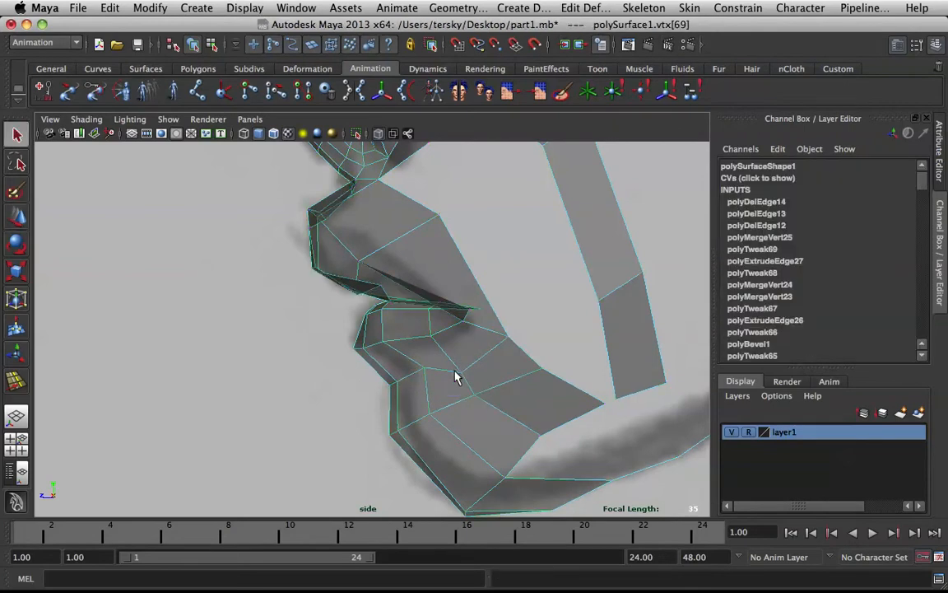
# Return to vertex editing and move the vertex below the mouth corner further up in the side view
pyautogui.press('F8')
pyautogui.moveTo(475, 321); pyautogui.dragTo(475, 359, button='right')
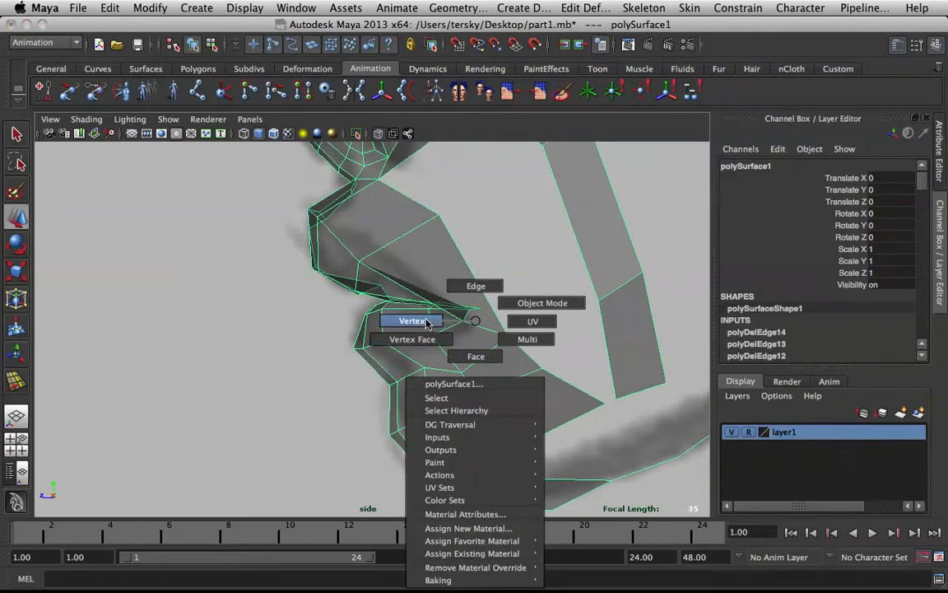
pyautogui.click(413, 321)
pyautogui.click(466, 373)
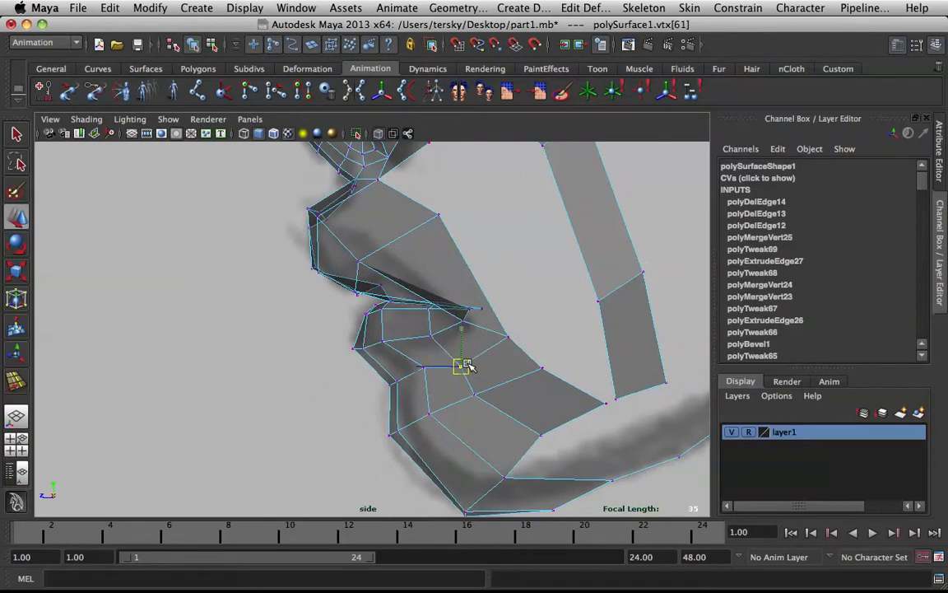
pyautogui.press('q')
# Tuck the crease vertices under the lower lip up and inward, comparing the profile with and without smooth preview
pyautogui.click(393, 382)
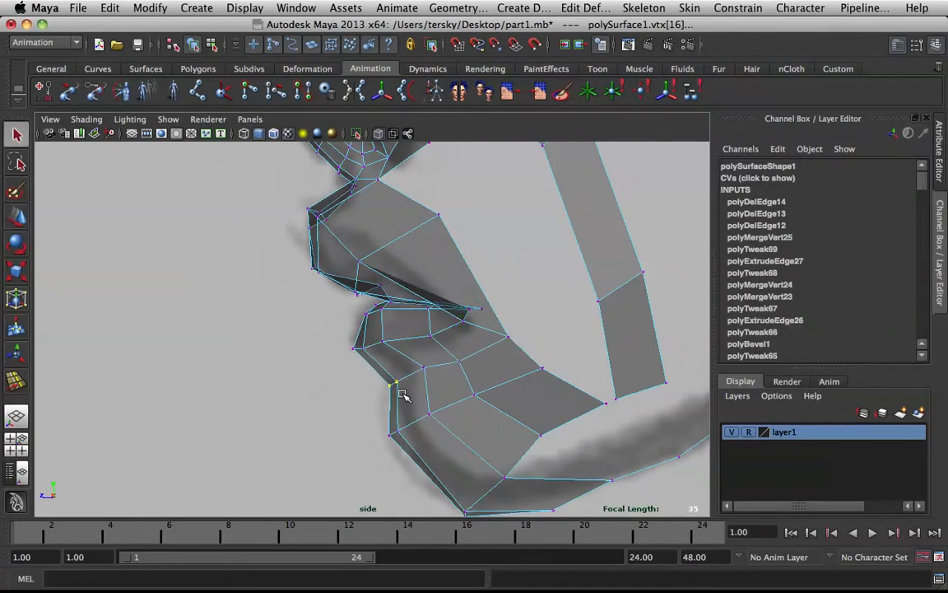
pyautogui.press('w')
pyautogui.press('q')
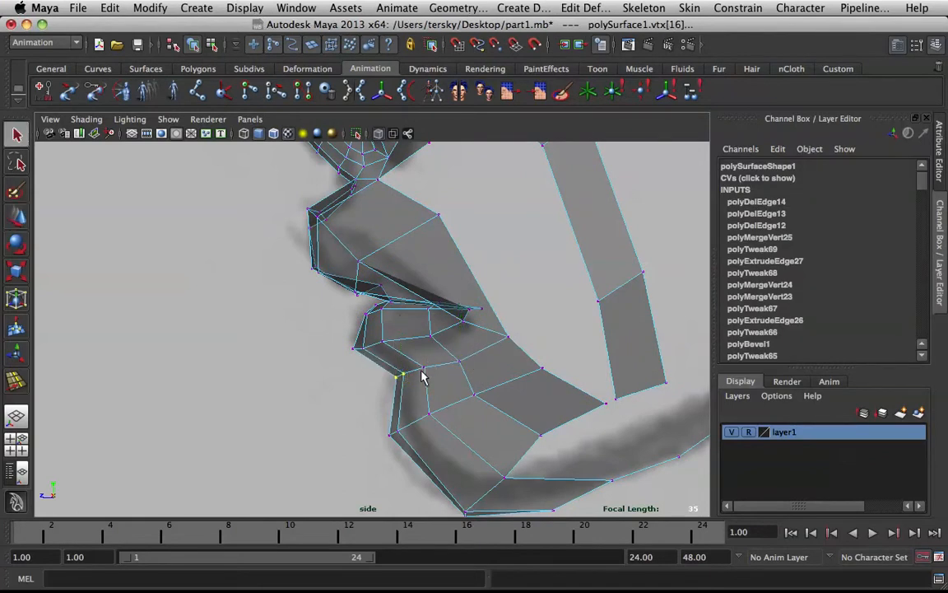
pyautogui.click(423, 371)
pyautogui.press('3')
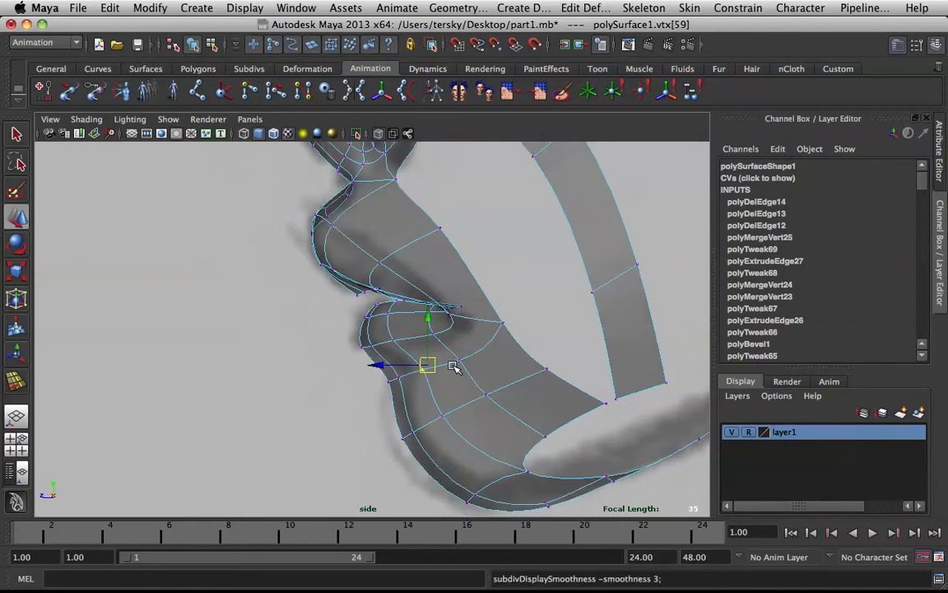
pyautogui.press('1')
pyautogui.press('3')
pyautogui.press('1')
pyautogui.press('3')
pyautogui.press('1')
# Nudge the chin's front vertices inward, and raise its lowest vertex to the sketched outline with soft selection on
pyautogui.moveTo(420, 445); pyautogui.dragTo(401, 428)
pyautogui.click(406, 433)
pyautogui.press('z')
pyautogui.moveTo(493, 534); pyautogui.dragTo(493, 534)
pyautogui.keyDown('alt'); pyautogui.moveTo(483, 486); pyautogui.dragTo(462, 432, button='middle'); pyautogui.keyUp('alt')
pyautogui.press('b')
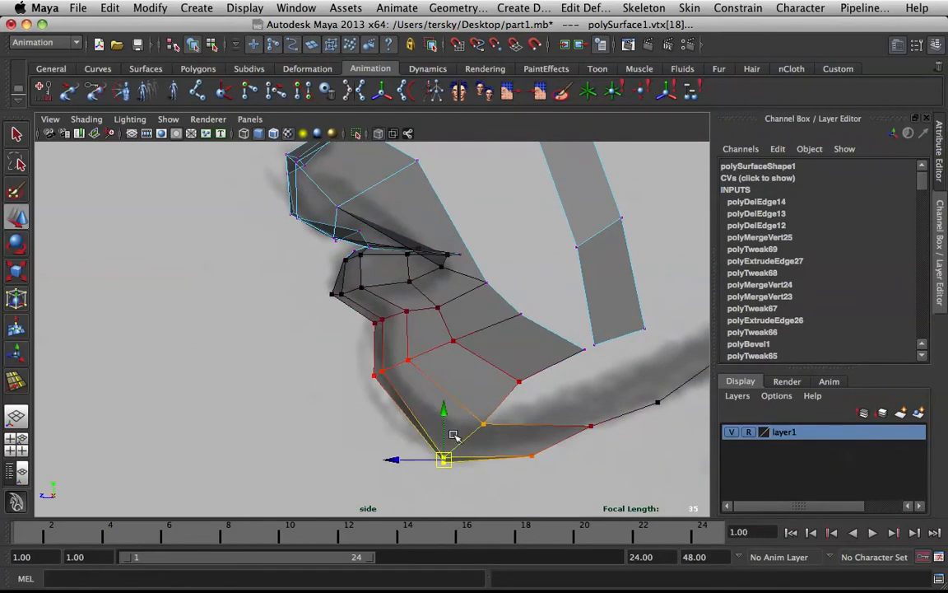
pyautogui.moveTo(444, 460); pyautogui.dragTo(444, 447)
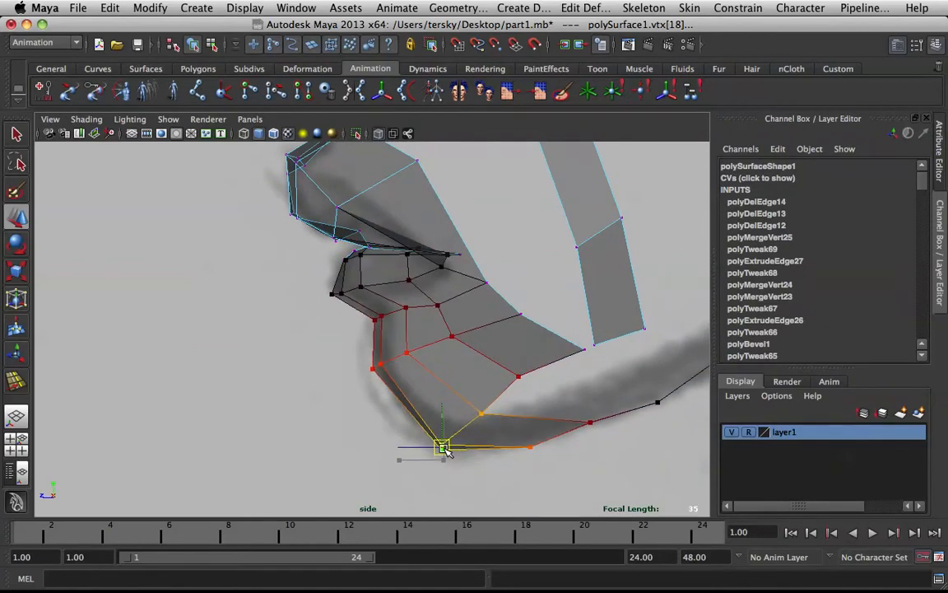
# Raise the vertices along the underside of the jaw slightly to follow the sketched jawline, and clear the selection
pyautogui.press('q')
pyautogui.moveTo(578, 437); pyautogui.dragTo(591, 415)
pyautogui.press('w')
pyautogui.scroll(-3, 590, 414)
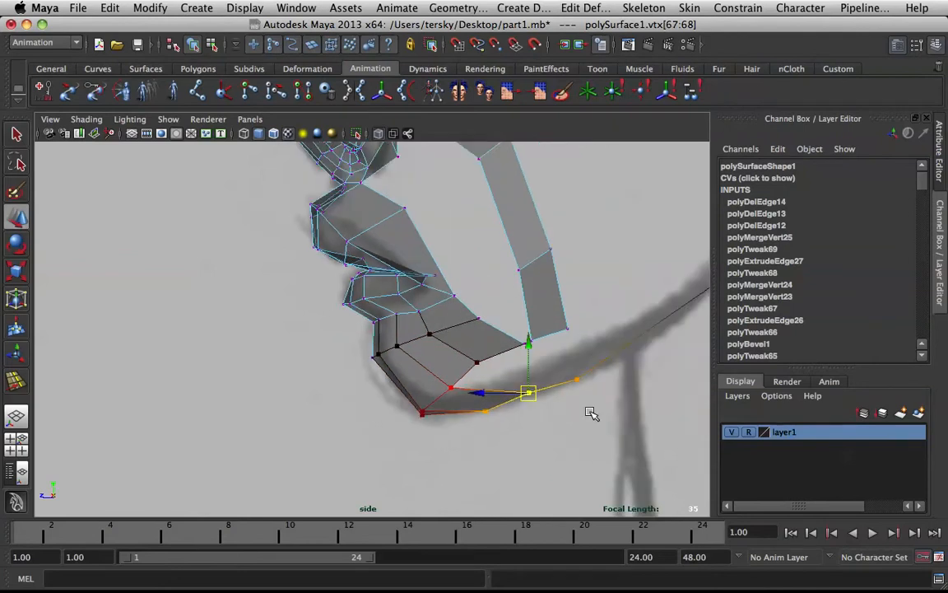
pyautogui.press('q')
pyautogui.click(463, 219)
pyautogui.scroll(1, 466, 223)
# Try to pull the outermost vertex beside the mouth corner outward in the perspective view, with soft selection turned off
pyautogui.press('space')
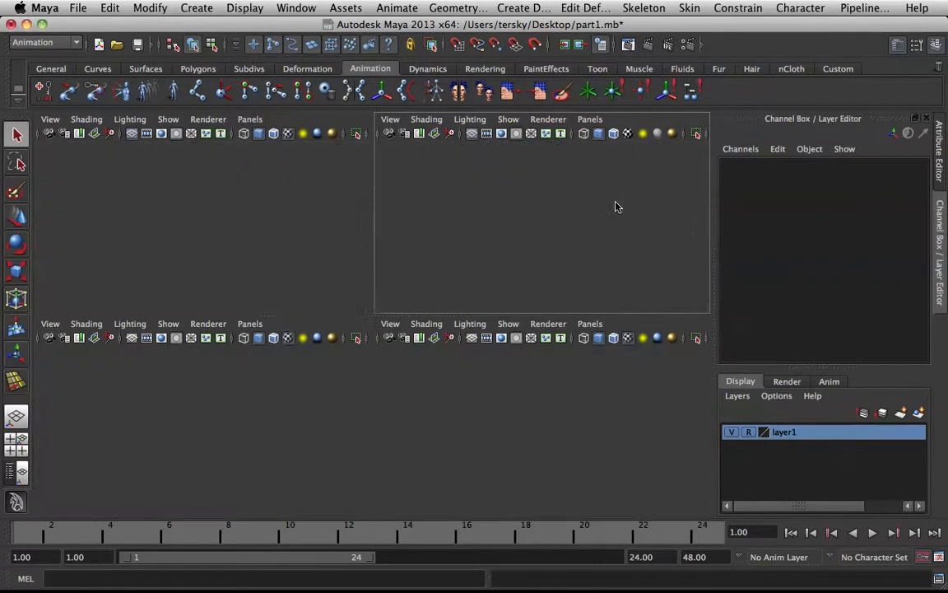
pyautogui.press('space')
pyautogui.keyDown('alt'); pyautogui.moveTo(464, 258); pyautogui.dragTo(442, 276); pyautogui.keyUp('alt')
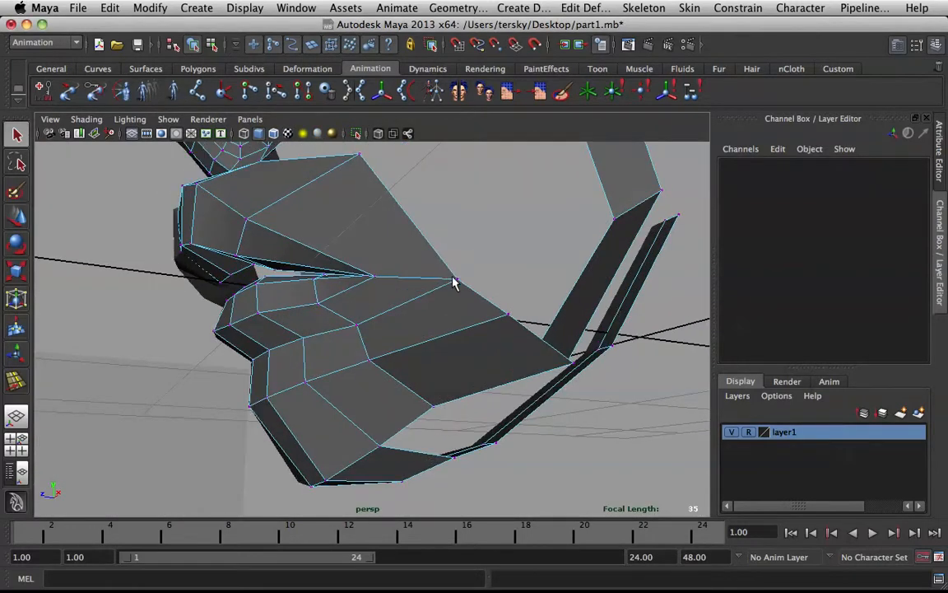
pyautogui.click(457, 281)
pyautogui.press('w')
pyautogui.press('b')
pyautogui.moveTo(458, 280); pyautogui.dragTo(512, 261)
pyautogui.hotkey('ctrl', 'z')
# Clear the selection and examine the smoothed mouth and chin from the front in perspective
pyautogui.press('q')
pyautogui.click(573, 378)
pyautogui.scroll(-5, 568, 374)
pyautogui.moveTo(336, 280); pyautogui.dragTo(371, 260, button='right')
pyautogui.keyDown('alt'); pyautogui.moveTo(371, 261); pyautogui.dragTo(356, 300); pyautogui.keyUp('alt')
# Select the three faces just above the inner row of the upper lip, from the centerline outward, in the front view
pyautogui.press('space')
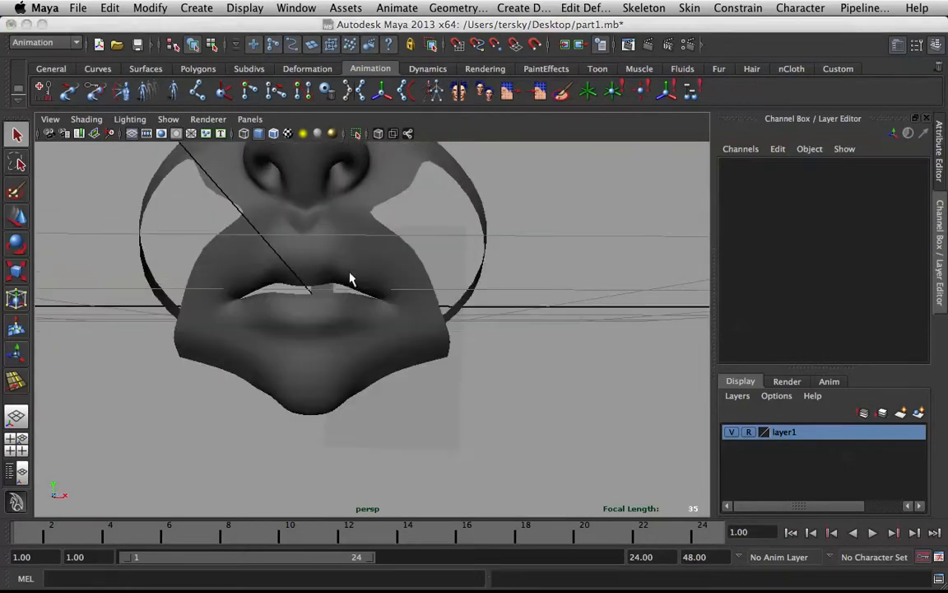
pyautogui.press('space')
pyautogui.press('space')
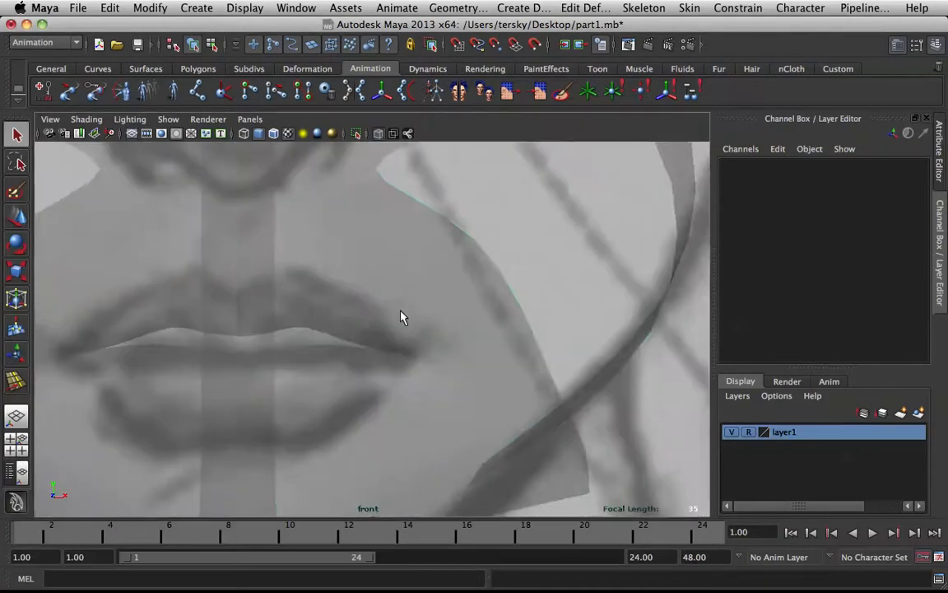
pyautogui.click(391, 275)
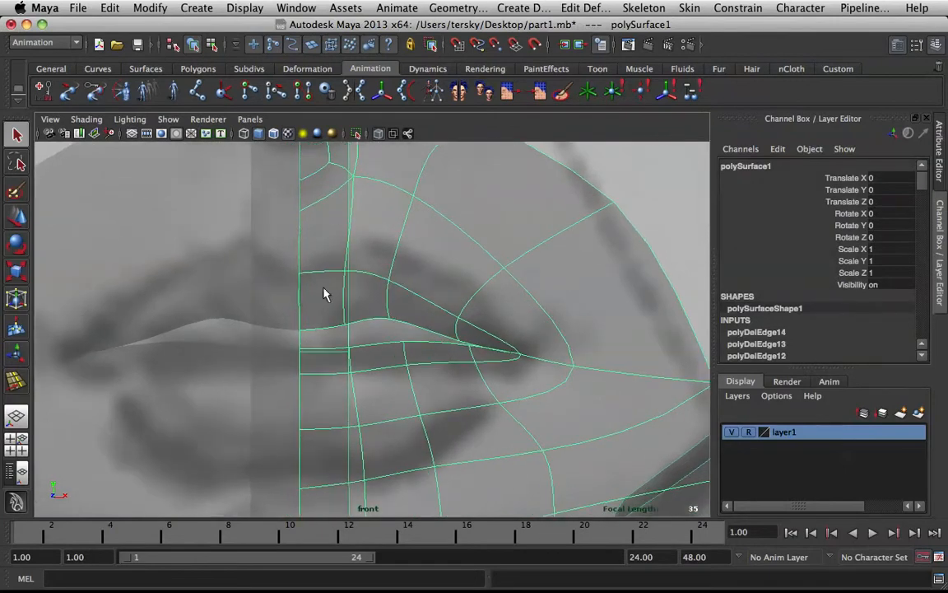
pyautogui.keyDown('alt'); pyautogui.moveTo(411, 291); pyautogui.dragTo(463, 211, button='middle'); pyautogui.keyUp('alt')
pyautogui.moveTo(392, 211); pyautogui.dragTo(391, 226, button='right')
pyautogui.click(390, 226)
pyautogui.keyDown('shift'); pyautogui.click(428, 224); pyautogui.keyUp('shift')
pyautogui.keyDown('shift'); pyautogui.click(473, 234); pyautogui.keyUp('shift')
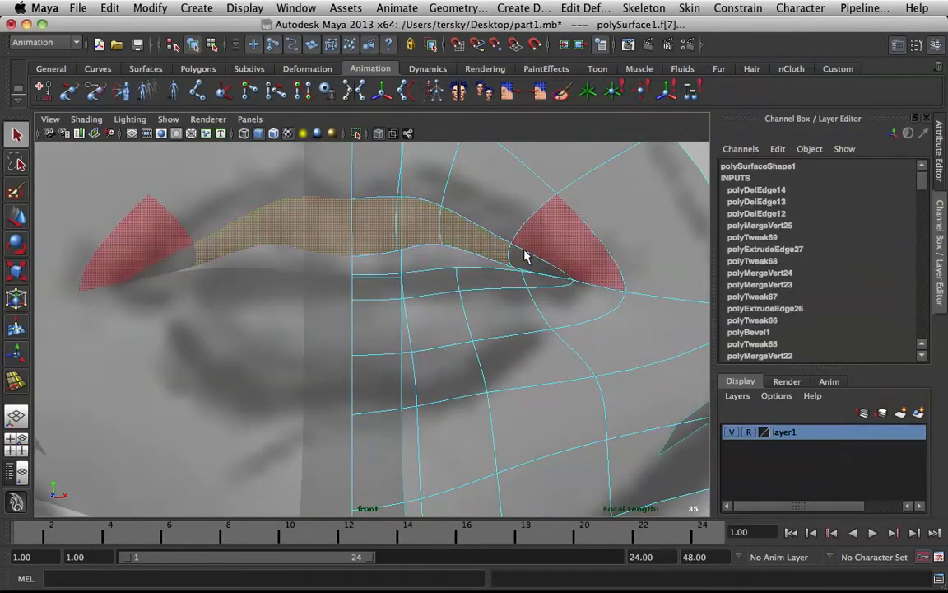
pyautogui.scroll(-5, 416, 169)
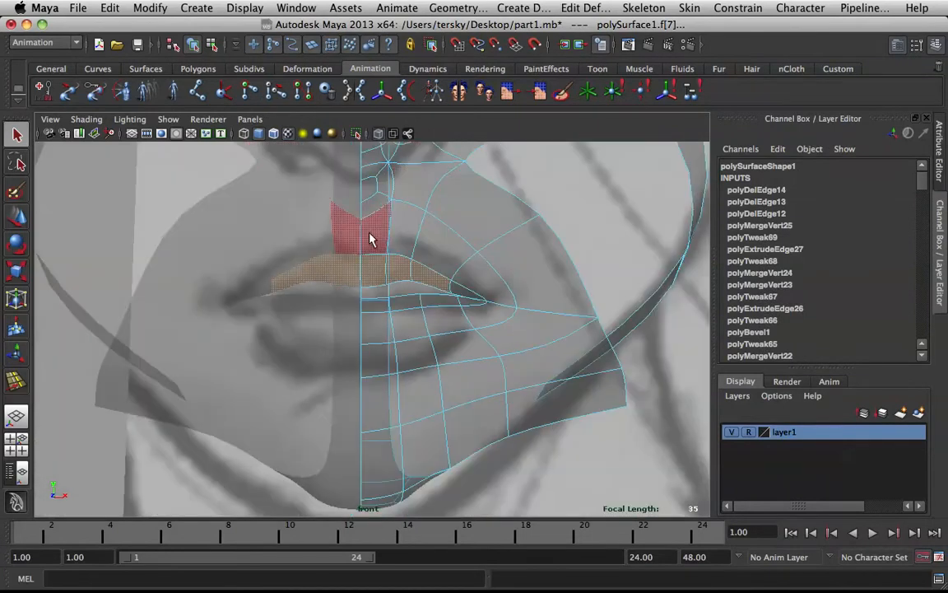
pyautogui.click(382, 231)
pyautogui.keyDown('shift'); pyautogui.click(407, 237); pyautogui.keyUp('shift')
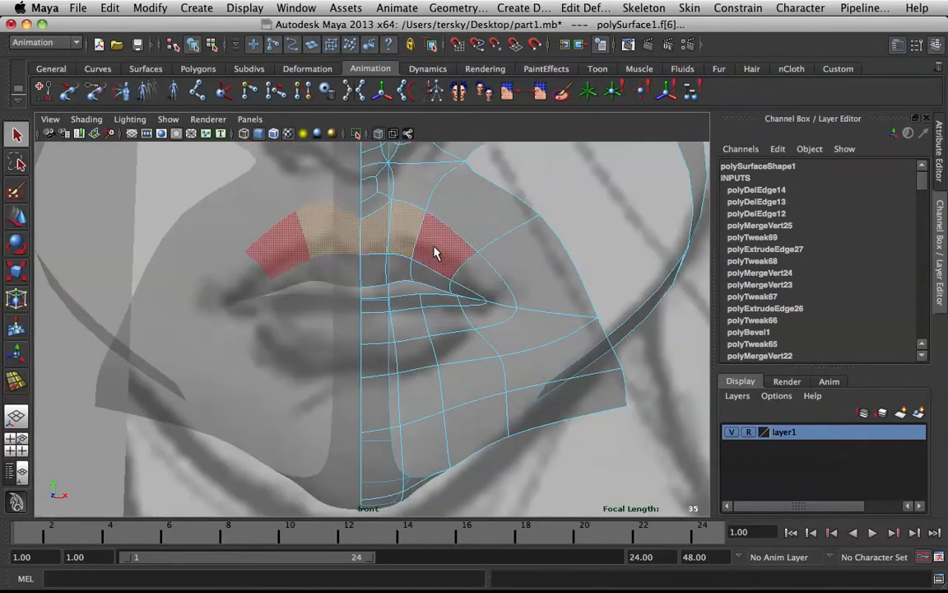
pyautogui.keyDown('shift'); pyautogui.click(434, 246); pyautogui.keyUp('shift')
# Move the selected upper-lip faces down using soft selection with a falloff radius of 3.39
pyautogui.press('w')
pyautogui.press('b')
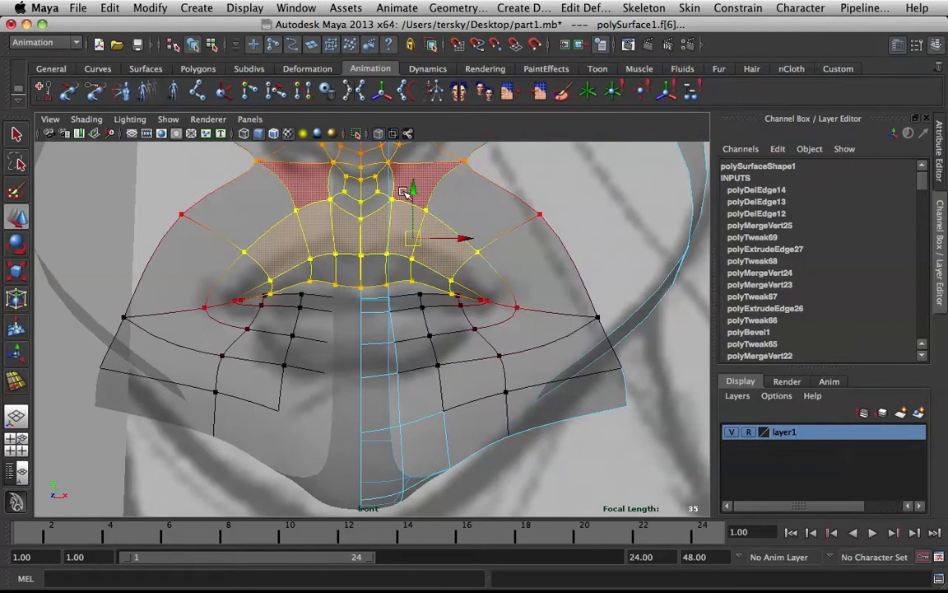
pyautogui.moveTo(523, 190); pyautogui.dragTo(421, 225)
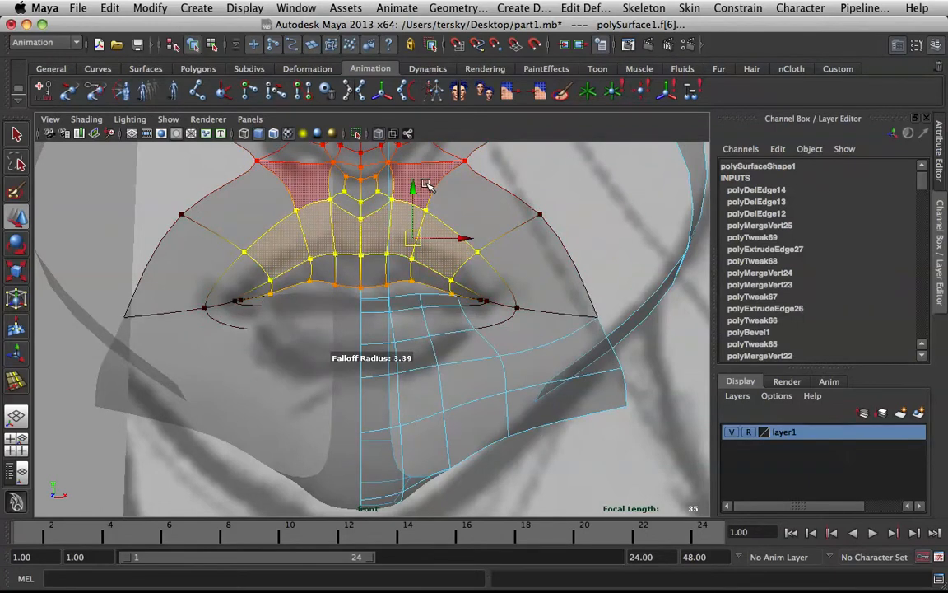
pyautogui.moveTo(416, 188)
pyautogui.mouseDown()
pyautogui.moveTo(417, 204)
pyautogui.moveTo(412, 194)
pyautogui.mouseUp()
# Scale the upper-lip faces down slightly, then shift them toward the centerline and further down
pyautogui.press('r')
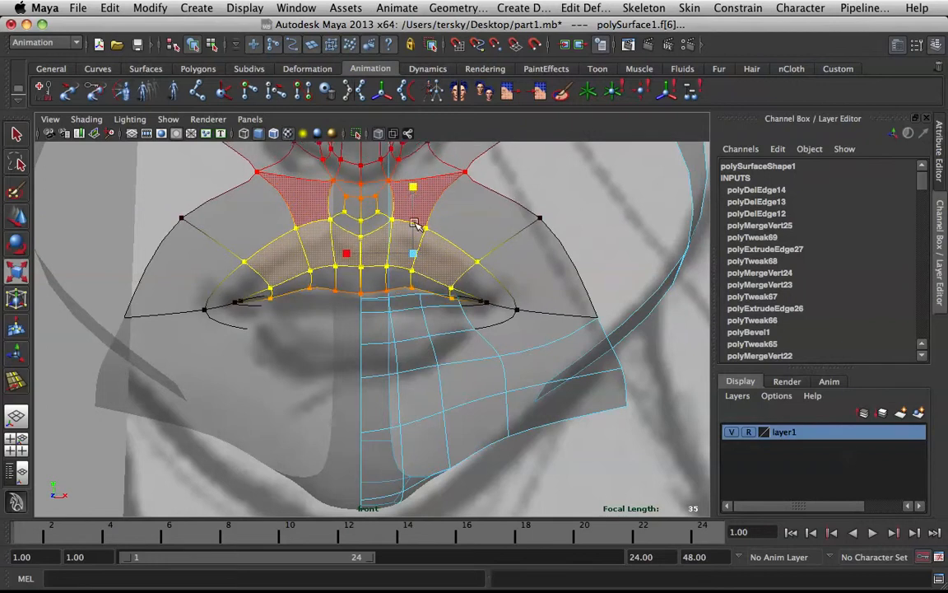
pyautogui.moveTo(414, 253); pyautogui.dragTo(408, 244)
pyautogui.press('w')
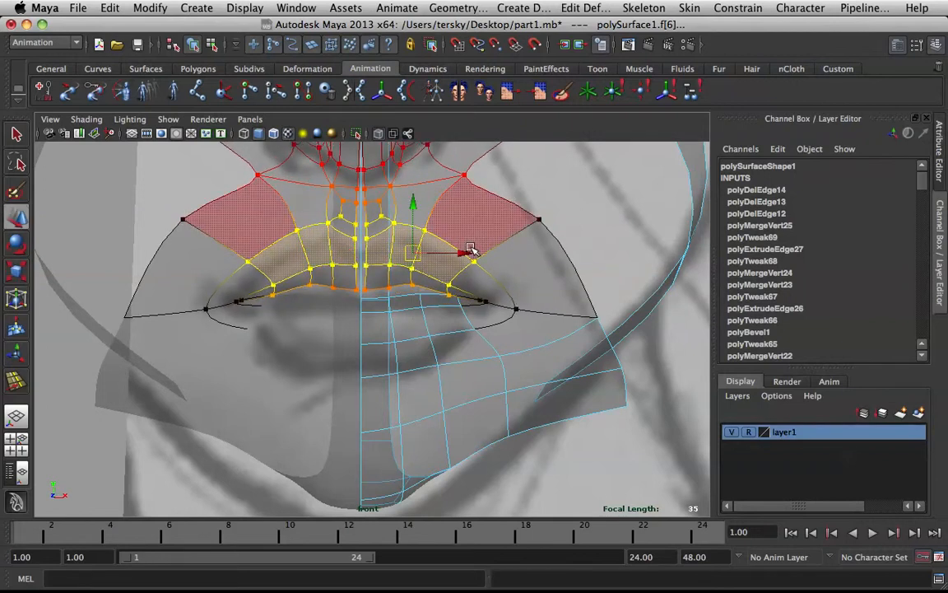
pyautogui.moveTo(469, 252); pyautogui.dragTo(463, 249)
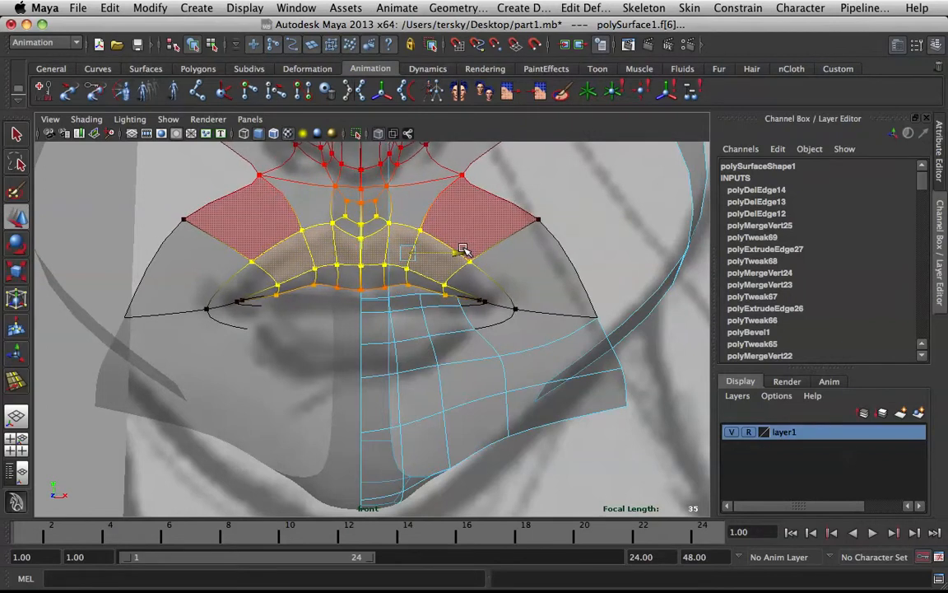
pyautogui.moveTo(409, 205); pyautogui.dragTo(410, 214)
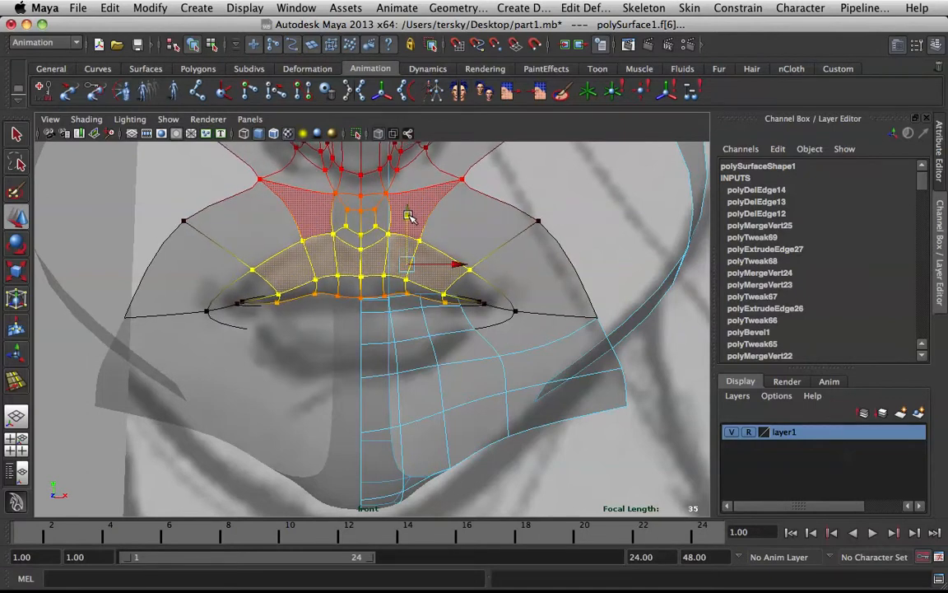
# Examine the reshaped upper lip from several angles in perspective, keeping its faces selected
pyautogui.press('space')
pyautogui.press('space')
pyautogui.keyDown('alt'); pyautogui.moveTo(530, 269); pyautogui.dragTo(492, 248); pyautogui.keyUp('alt')
pyautogui.rightClick(354, 284)
pyautogui.keyDown('alt'); pyautogui.moveTo(492, 248); pyautogui.dragTo(511, 271, button='right'); pyautogui.keyUp('alt')
pyautogui.press('z')
pyautogui.keyDown('alt'); pyautogui.moveTo(511, 271); pyautogui.dragTo(350, 253); pyautogui.keyUp('alt')
pyautogui.press('z')
# Try rotating the upper-lip faces and shifting them backward in the side view
pyautogui.press('space')
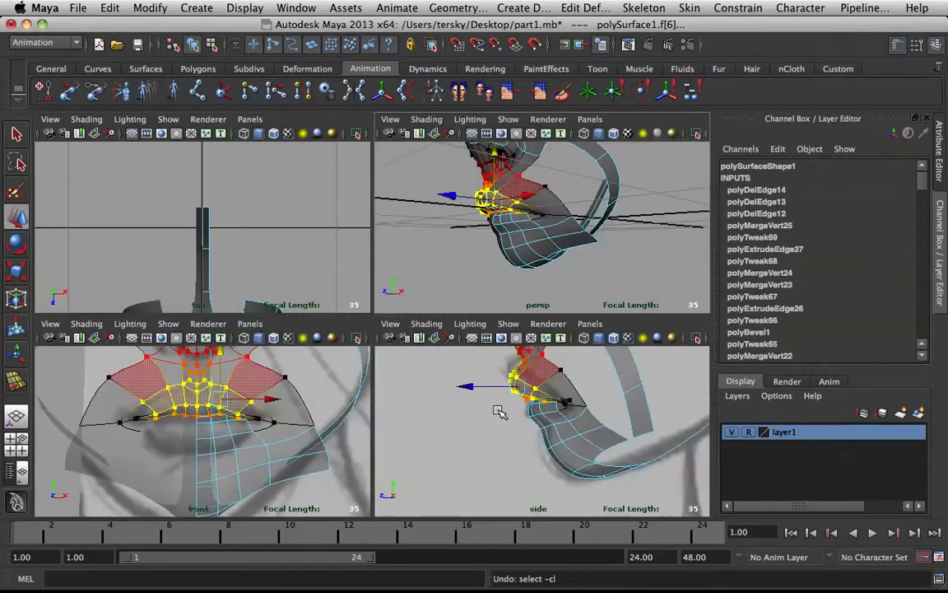
pyautogui.press('space')
pyautogui.keyDown('alt'); pyautogui.moveTo(362, 280); pyautogui.dragTo(403, 226, button='right'); pyautogui.keyUp('alt')
pyautogui.keyDown('alt'); pyautogui.moveTo(404, 226); pyautogui.dragTo(415, 374, button='middle'); pyautogui.keyUp('alt')
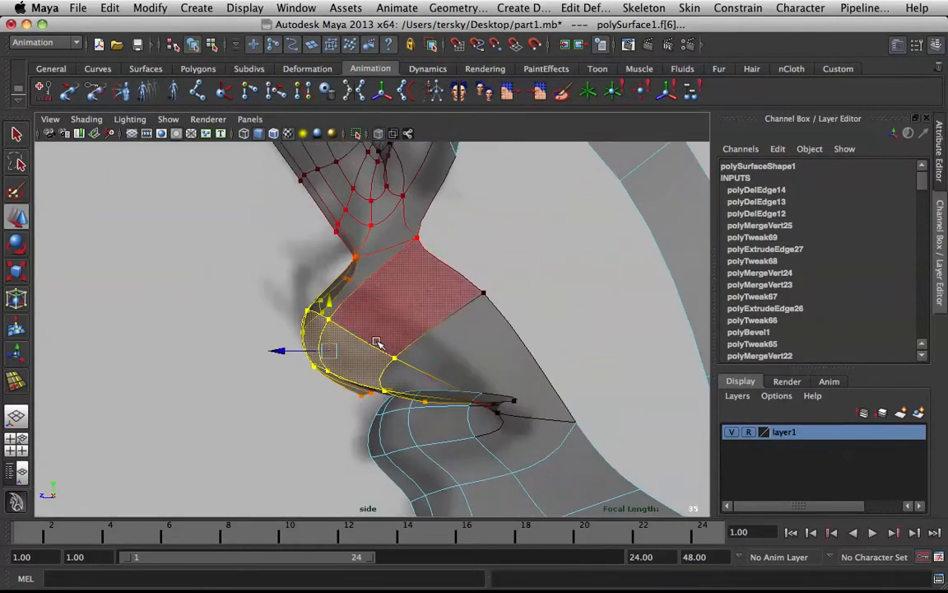
pyautogui.press('e')
pyautogui.moveTo(313, 288); pyautogui.dragTo(321, 288)
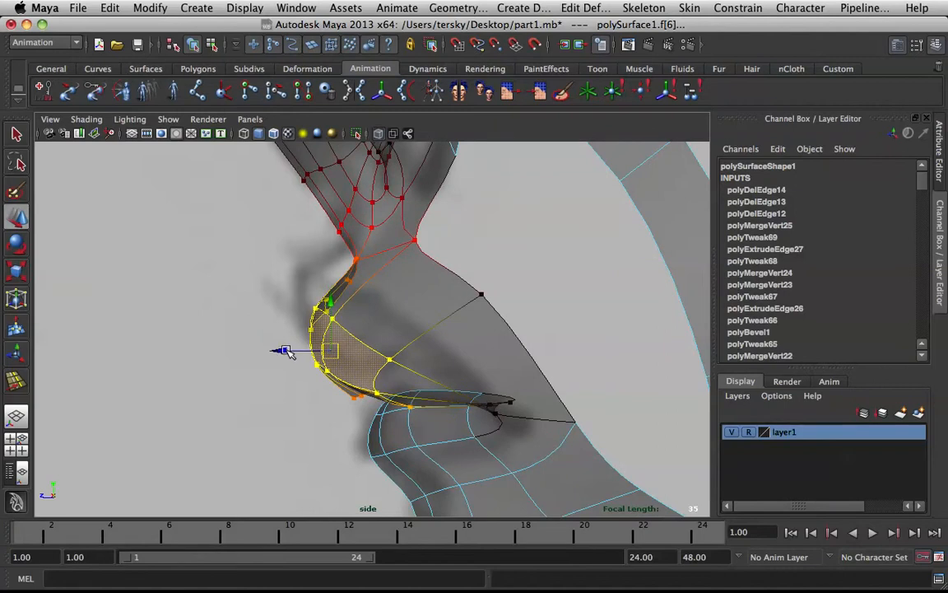
# Undo the rotation and backward shift of the upper-lip faces, and raise them slightly in the side view
pyautogui.press('z')
pyautogui.press('z')
pyautogui.press('z')
pyautogui.press('z')
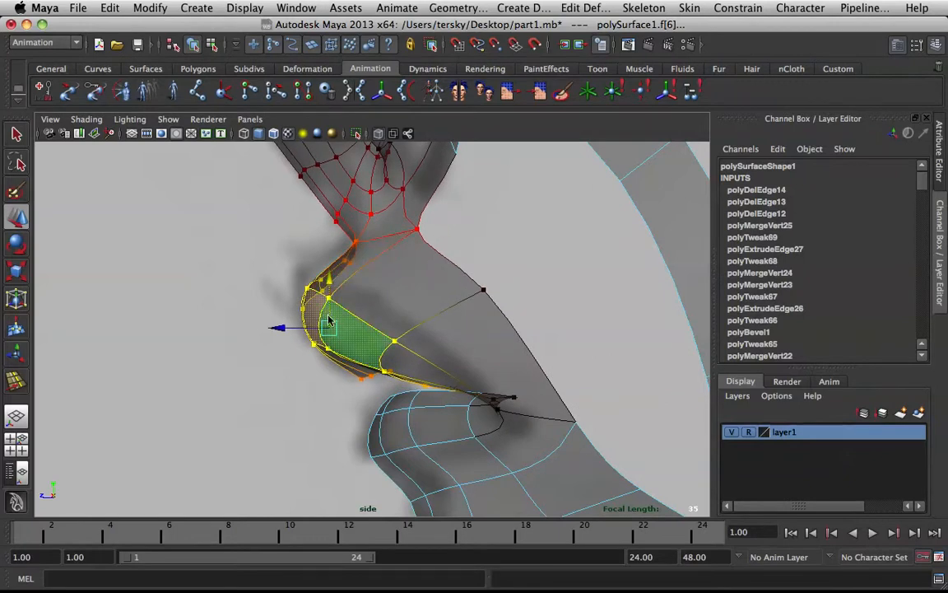
# Clear the upper-lip face selection and view the mouth from below in perspective
pyautogui.press('space')
pyautogui.press('space')
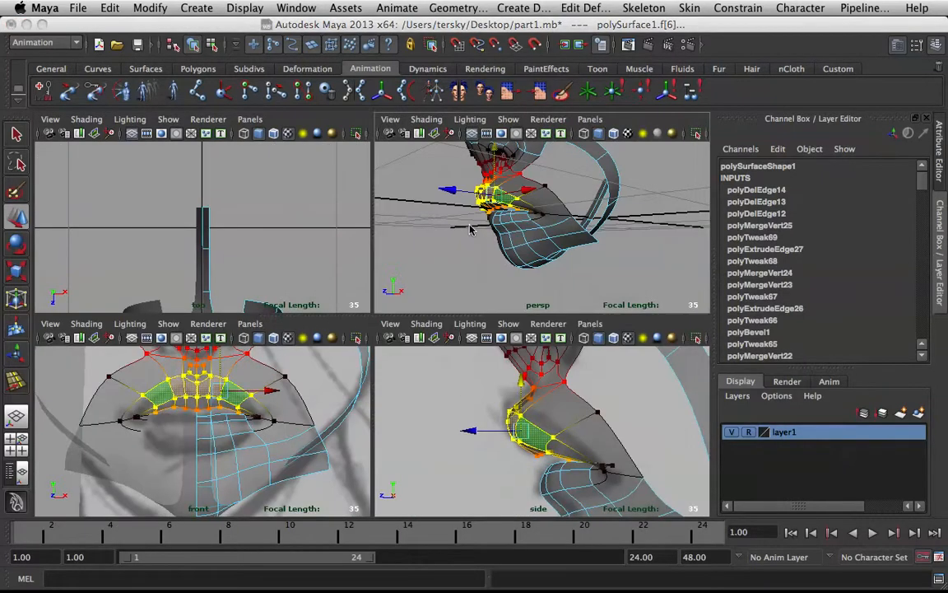
pyautogui.click(253, 374)
pyautogui.keyDown('alt'); pyautogui.moveTo(269, 314); pyautogui.dragTo(383, 270); pyautogui.keyUp('alt')
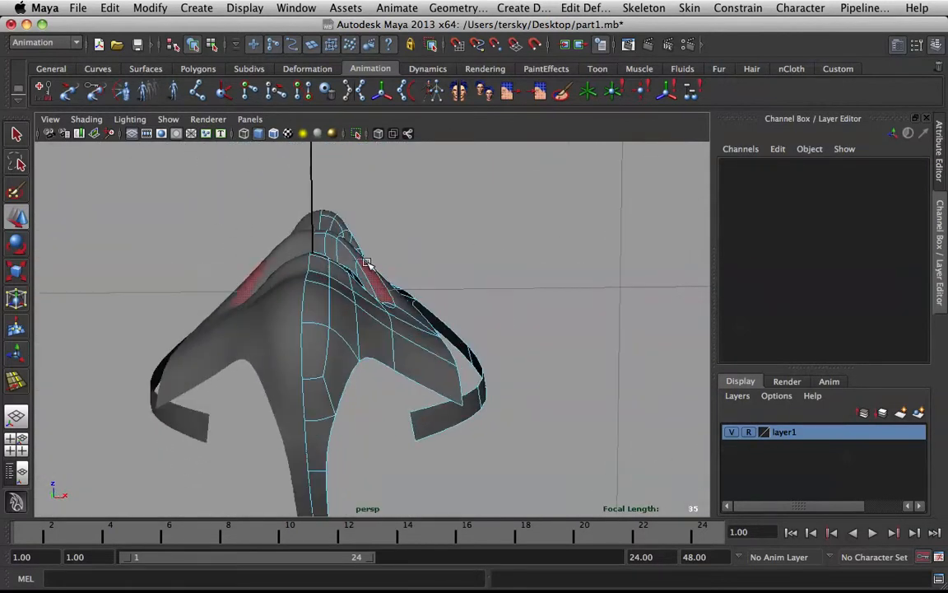
pyautogui.keyDown('alt'); pyautogui.moveTo(441, 323); pyautogui.dragTo(415, 284); pyautogui.keyUp('alt')
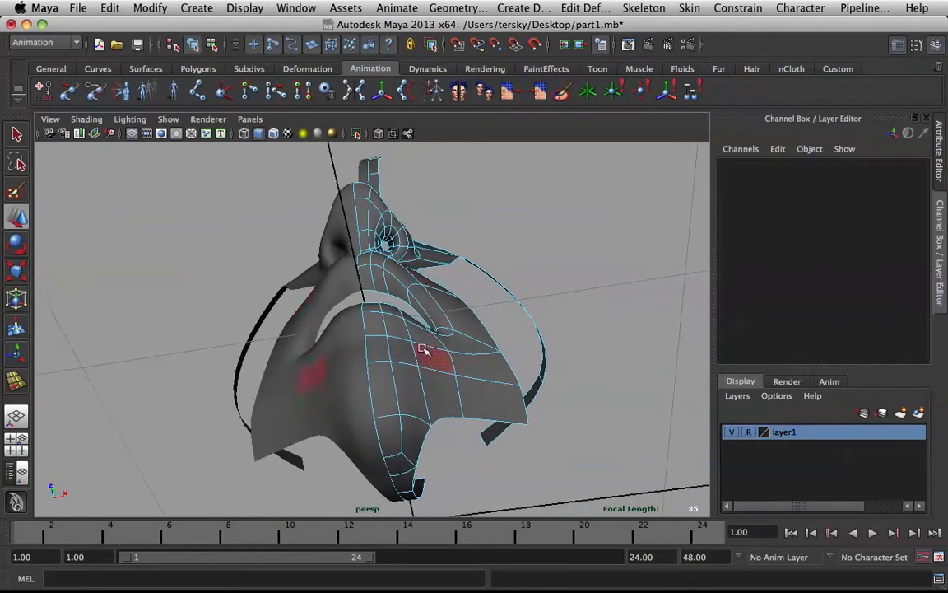
# Move the edge row running from the upper lip to the cheek border forward and slightly outward in unsmoothed display
pyautogui.press('q')
pyautogui.moveTo(415, 285); pyautogui.dragTo(415, 284, button='right')
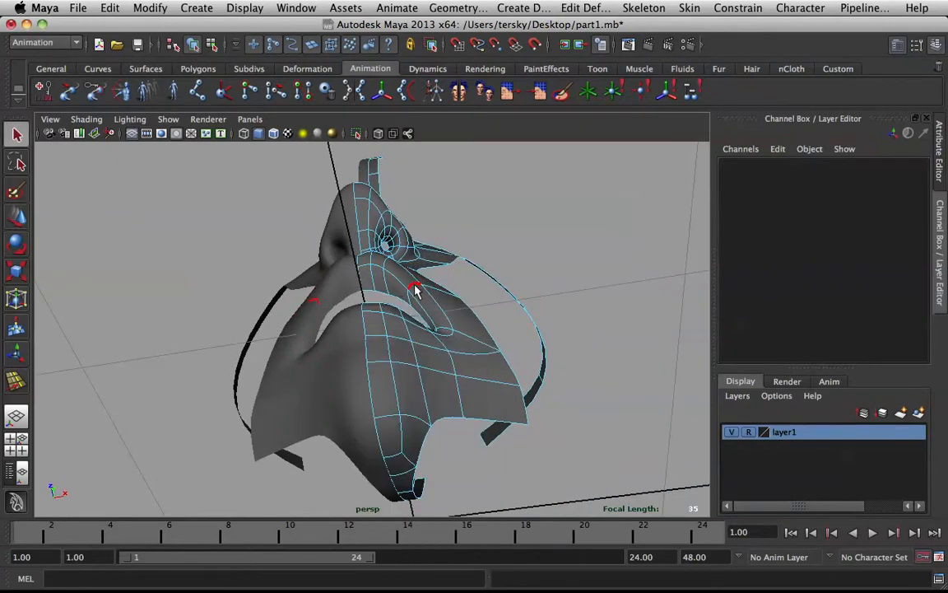
pyautogui.doubleClick(416, 285)
pyautogui.keyDown('alt'); pyautogui.moveTo(416, 285); pyautogui.dragTo(427, 300); pyautogui.keyUp('alt')
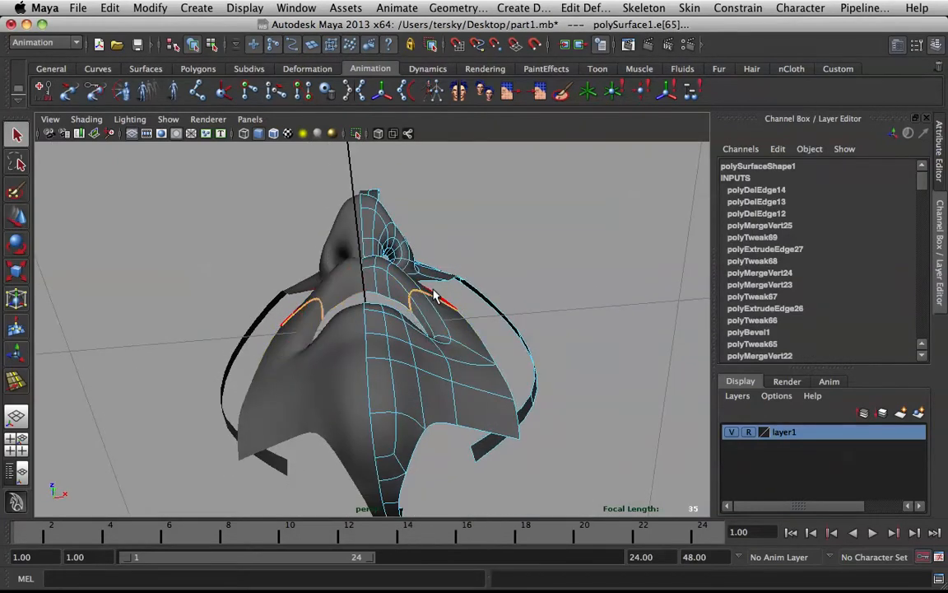
pyautogui.press('1')
pyautogui.press('space')
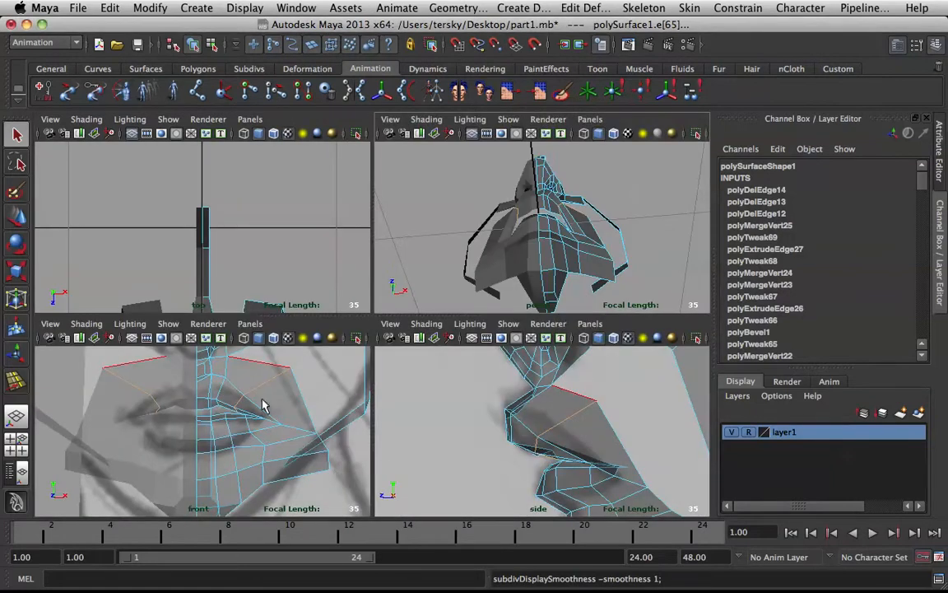
pyautogui.press('space')
pyautogui.press('w')
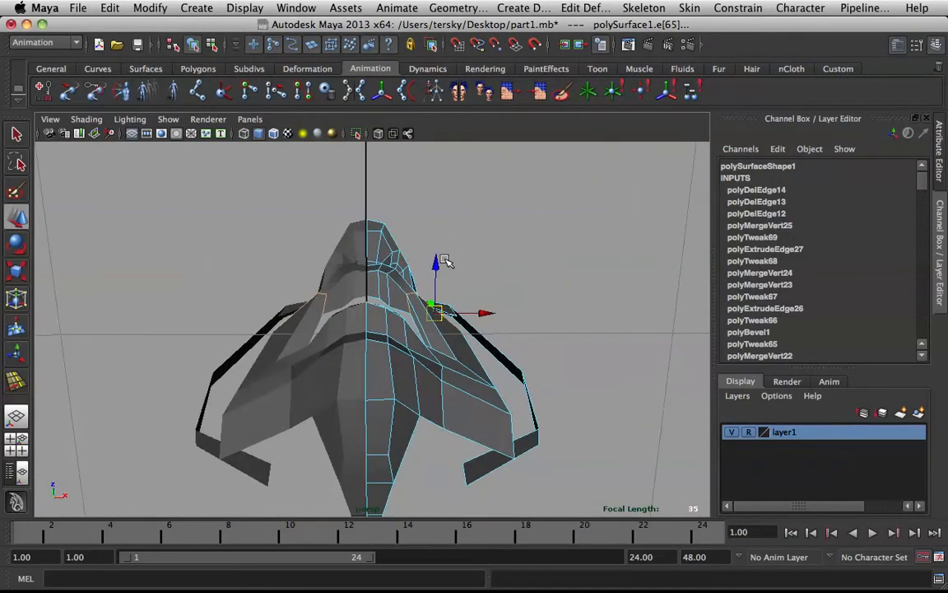
pyautogui.moveTo(443, 260)
pyautogui.mouseDown()
pyautogui.moveTo(447, 249)
pyautogui.moveTo(437, 255)
pyautogui.mouseUp()
pyautogui.press('super+z')
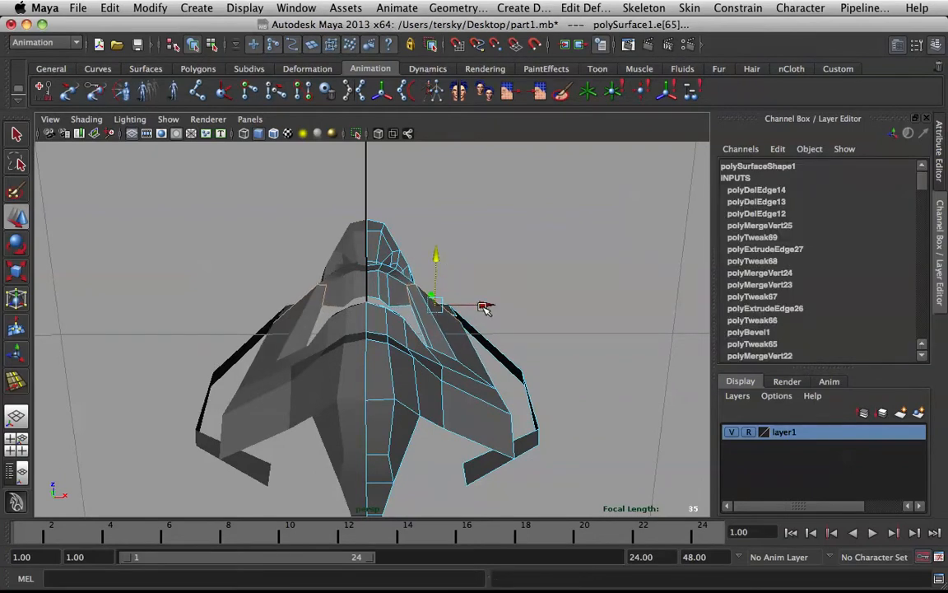
pyautogui.moveTo(484, 305); pyautogui.dragTo(488, 308)
pyautogui.moveTo(437, 252); pyautogui.dragTo(439, 253)
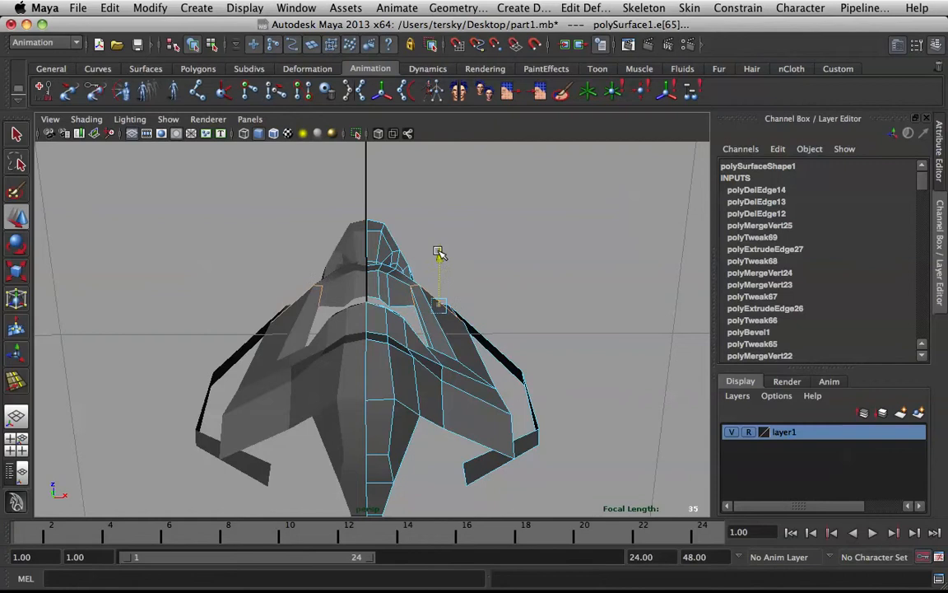
# Check the mouth and lower-lip edge flow in smoothed display from below and from a three-quarter angle
pyautogui.click(412, 368)
pyautogui.moveTo(413, 317); pyautogui.dragTo(437, 316)
pyautogui.press('z')
pyautogui.click(442, 397)
pyautogui.press('3')
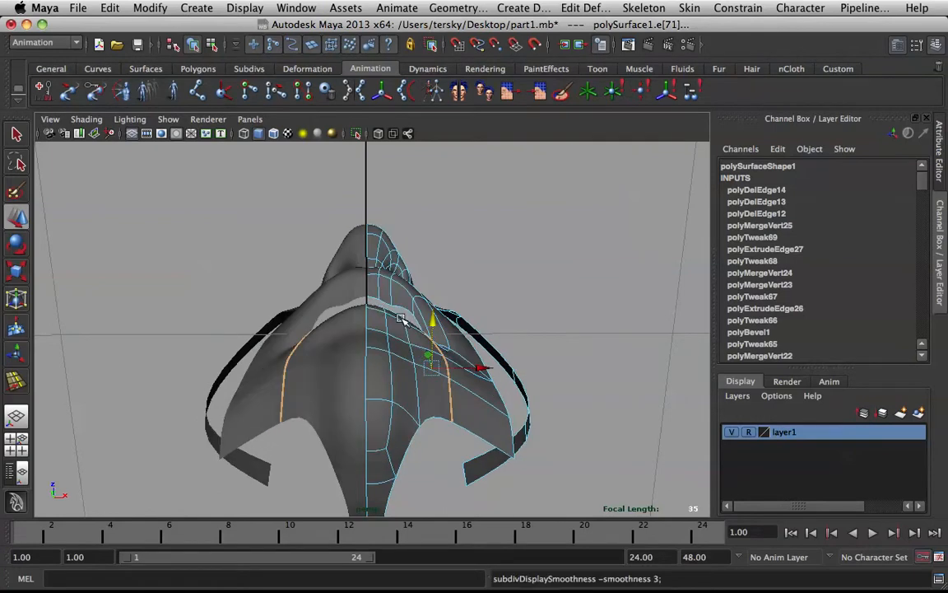
pyautogui.press('space')
pyautogui.press('space')
pyautogui.keyDown('alt'); pyautogui.moveTo(485, 222); pyautogui.dragTo(524, 326); pyautogui.keyUp('alt')
pyautogui.click(580, 360)
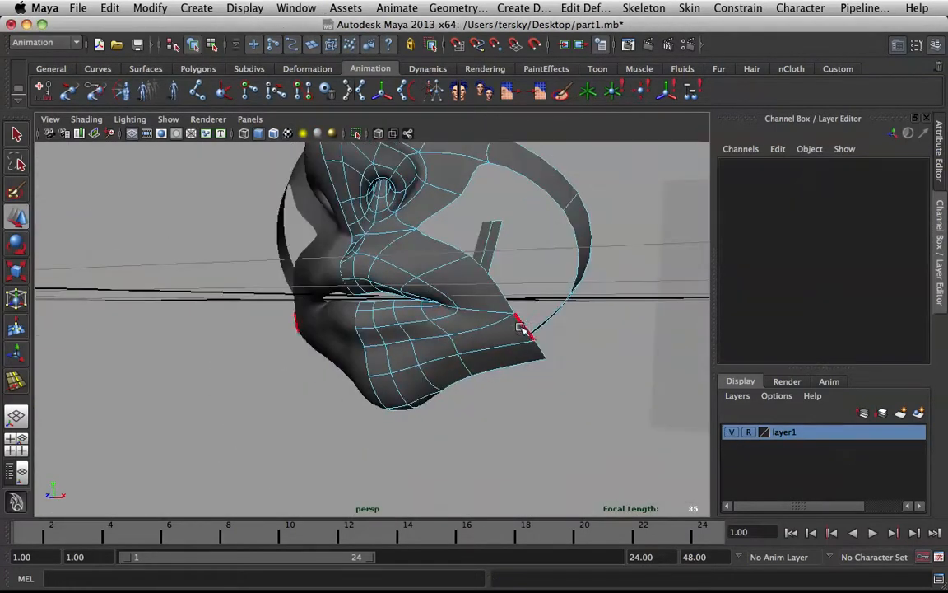
pyautogui.moveTo(390, 334); pyautogui.dragTo(451, 302, button='right')
pyautogui.keyDown('alt'); pyautogui.moveTo(392, 332); pyautogui.dragTo(373, 295); pyautogui.keyUp('alt')
pyautogui.keyDown('shift'); pyautogui.moveTo(398, 311); pyautogui.dragTo(333, 277, button='right'); pyautogui.keyUp('shift')
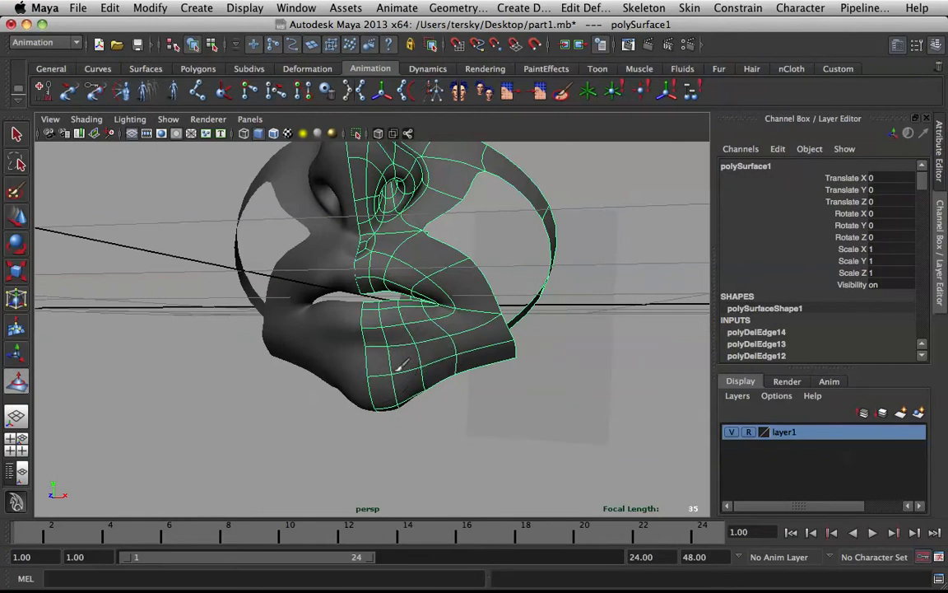
pyautogui.keyDown('alt'); pyautogui.moveTo(445, 265); pyautogui.dragTo(433, 239); pyautogui.keyUp('alt')
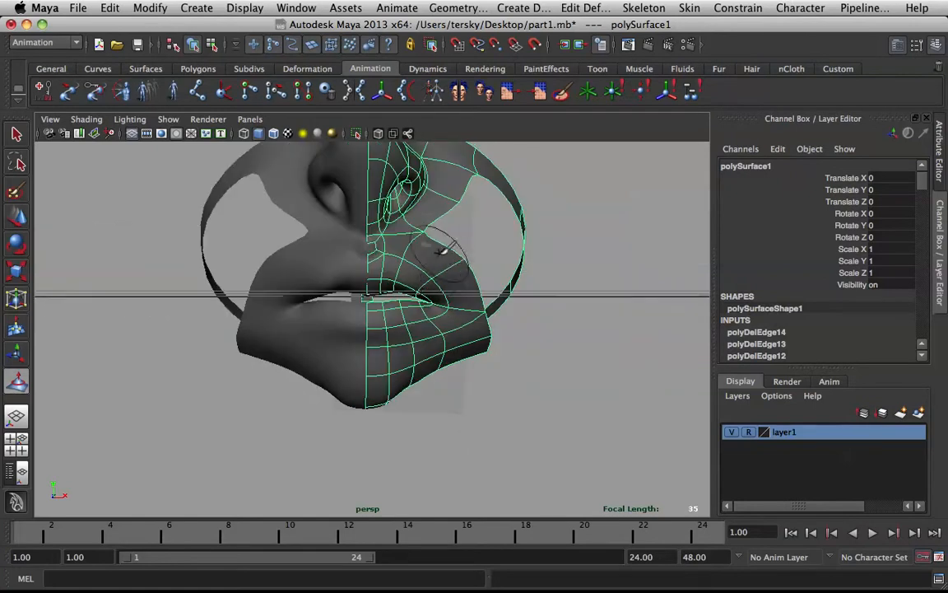
pyautogui.keyDown('alt'); pyautogui.moveTo(399, 352); pyautogui.dragTo(494, 277); pyautogui.keyUp('alt')
pyautogui.press('q')
pyautogui.click(565, 311)
# Pull the edge row between the upper lip and cheek further forward from a side angle and check it smoothed
pyautogui.keyDown('alt'); pyautogui.moveTo(565, 311); pyautogui.dragTo(372, 259); pyautogui.keyUp('alt')
pyautogui.click(377, 234)
pyautogui.press('1')
pyautogui.moveTo(372, 260); pyautogui.dragTo(373, 216, button='right')
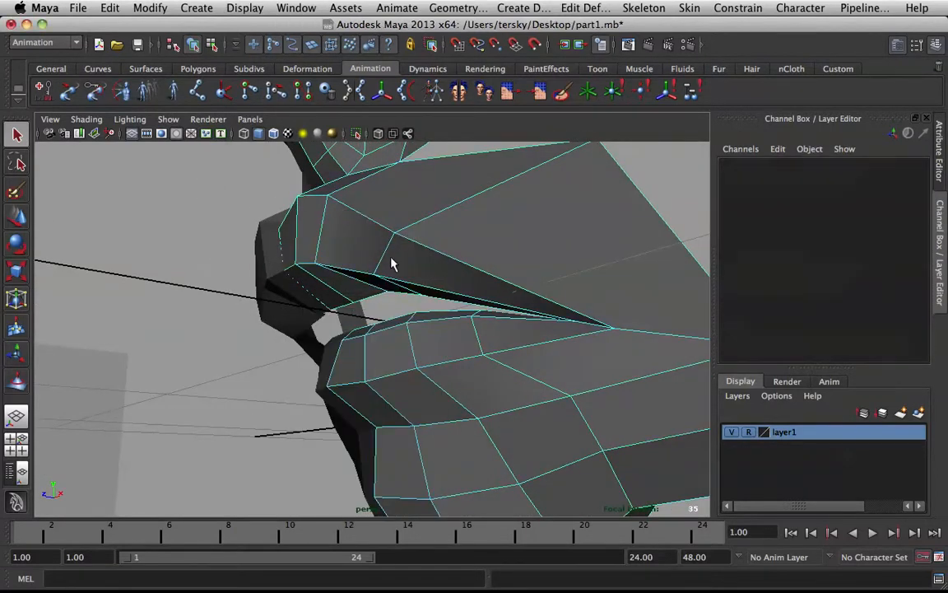
pyautogui.click(386, 255)
pyautogui.keyDown('alt'); pyautogui.moveTo(411, 250); pyautogui.dragTo(397, 262); pyautogui.keyUp('alt')
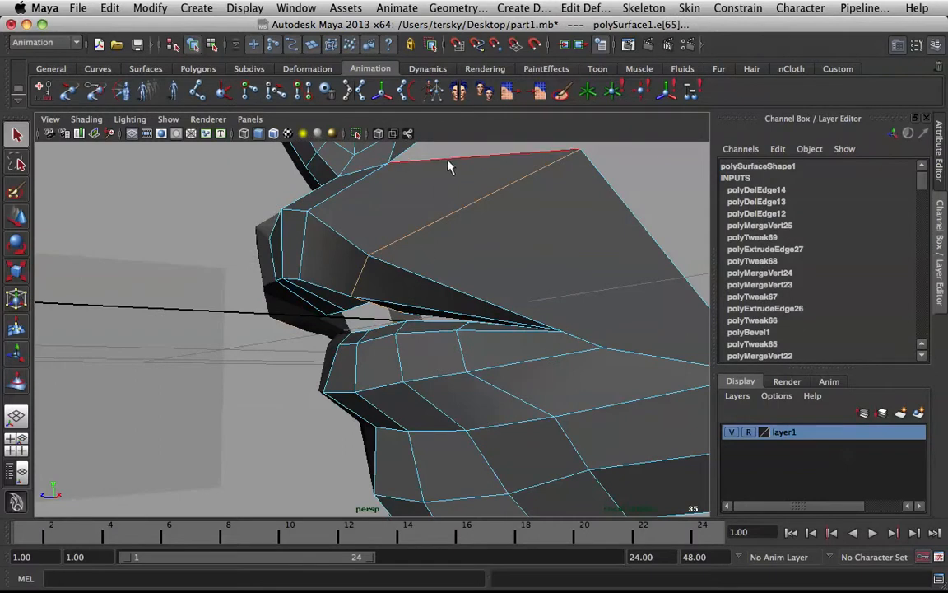
pyautogui.press('w')
pyautogui.moveTo(343, 284); pyautogui.dragTo(264, 284)
pyautogui.press('3')
pyautogui.click(414, 267)
pyautogui.click(597, 313)
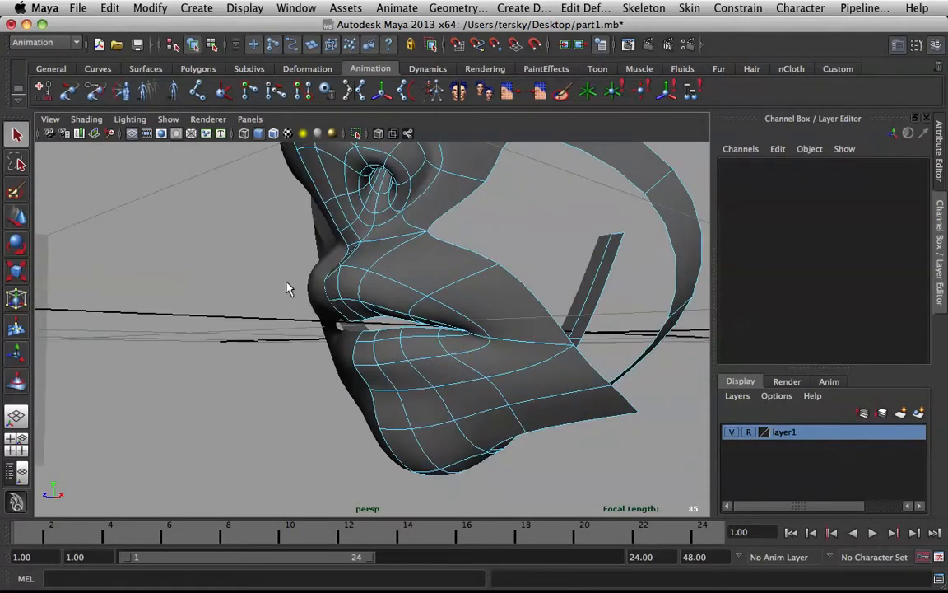
# Examine the nose, lip and cheek topology from several angles, switching to unsmoothed display
pyautogui.keyDown('alt'); pyautogui.moveTo(430, 226); pyautogui.dragTo(438, 270, button='right'); pyautogui.keyUp('alt')
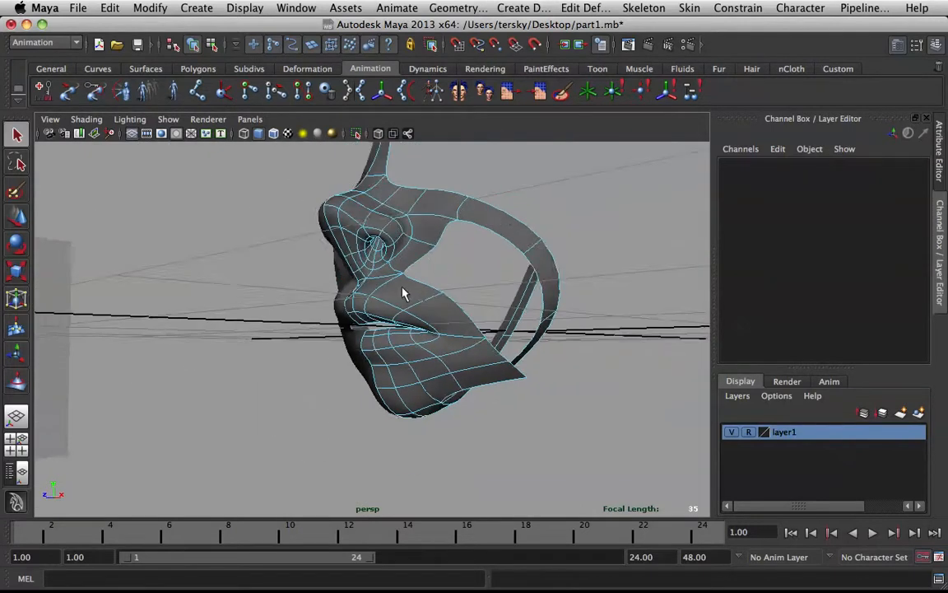
pyautogui.keyDown('alt'); pyautogui.moveTo(438, 269); pyautogui.dragTo(447, 293); pyautogui.keyUp('alt')
pyautogui.press('1')
pyautogui.keyDown('alt'); pyautogui.moveTo(447, 292); pyautogui.dragTo(524, 330, button='right'); pyautogui.keyUp('alt')
pyautogui.keyDown('alt'); pyautogui.moveTo(525, 331); pyautogui.dragTo(482, 319); pyautogui.keyUp('alt')
pyautogui.moveTo(489, 286); pyautogui.dragTo(428, 278, button='right')
pyautogui.click(522, 261)
pyautogui.keyDown('alt'); pyautogui.moveTo(522, 261); pyautogui.dragTo(546, 271); pyautogui.keyUp('alt')
pyautogui.press('w')
pyautogui.keyDown('alt'); pyautogui.moveTo(491, 254); pyautogui.dragTo(486, 301); pyautogui.keyUp('alt')
pyautogui.moveTo(486, 301); pyautogui.dragTo(554, 270, button='right')
pyautogui.keyDown('alt'); pyautogui.moveTo(493, 294); pyautogui.dragTo(483, 349); pyautogui.keyUp('alt')
pyautogui.rightClick(483, 350)
pyautogui.moveTo(484, 350); pyautogui.dragTo(483, 356, button='right')
pyautogui.scroll(-3, 497, 388)
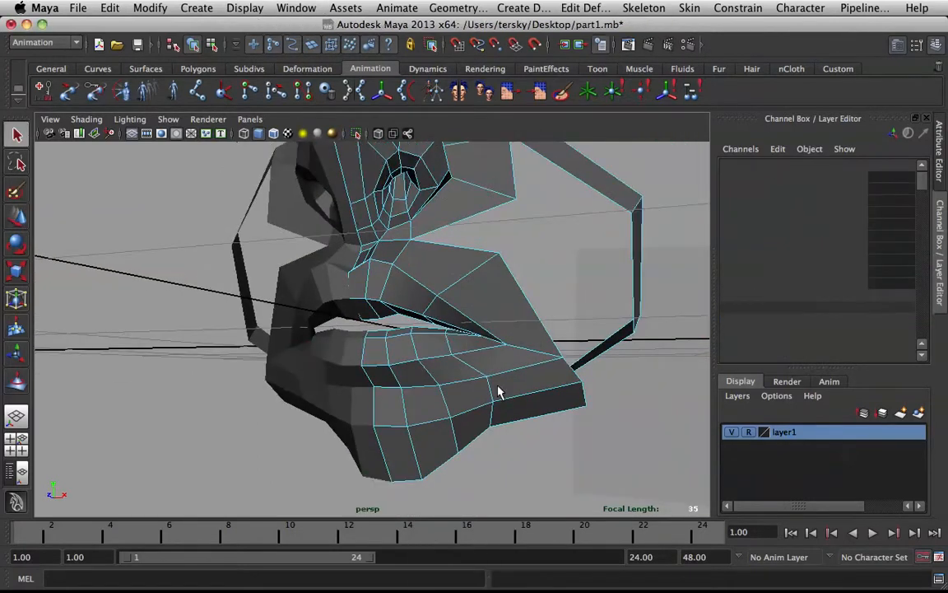
pyautogui.keyDown('alt'); pyautogui.moveTo(497, 388); pyautogui.dragTo(477, 293); pyautogui.keyUp('alt')
pyautogui.keyDown('alt'); pyautogui.moveTo(525, 259); pyautogui.dragTo(548, 332); pyautogui.keyUp('alt')
pyautogui.moveTo(459, 307); pyautogui.dragTo(520, 282, button='right')
pyautogui.keyDown('alt'); pyautogui.moveTo(508, 313); pyautogui.dragTo(420, 336); pyautogui.keyUp('alt')
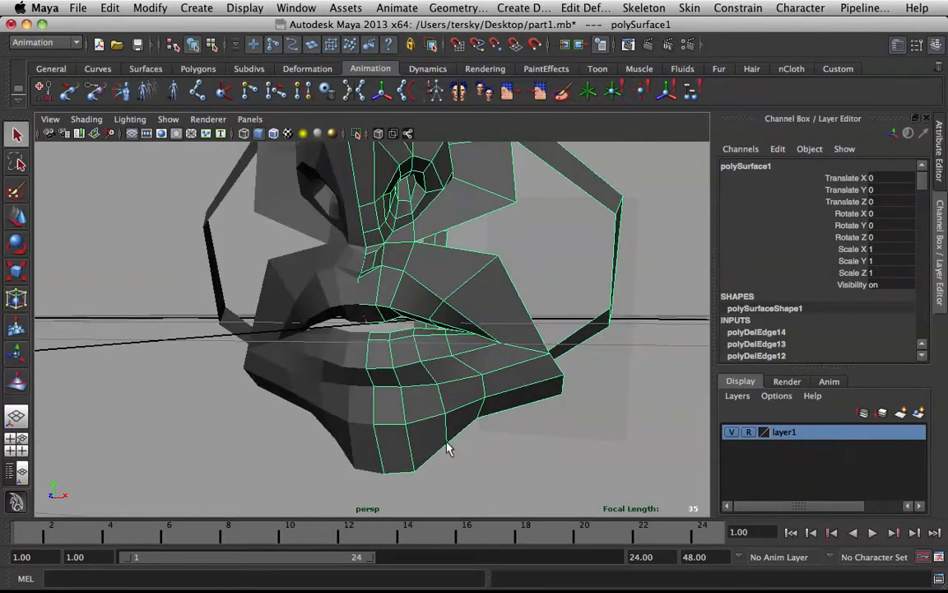
pyautogui.moveTo(418, 321)
pyautogui.keyDown('alt'); pyautogui.mouseDown()
pyautogui.moveTo(440, 313)
pyautogui.moveTo(423, 323)
pyautogui.mouseUp(); pyautogui.keyUp('alt')
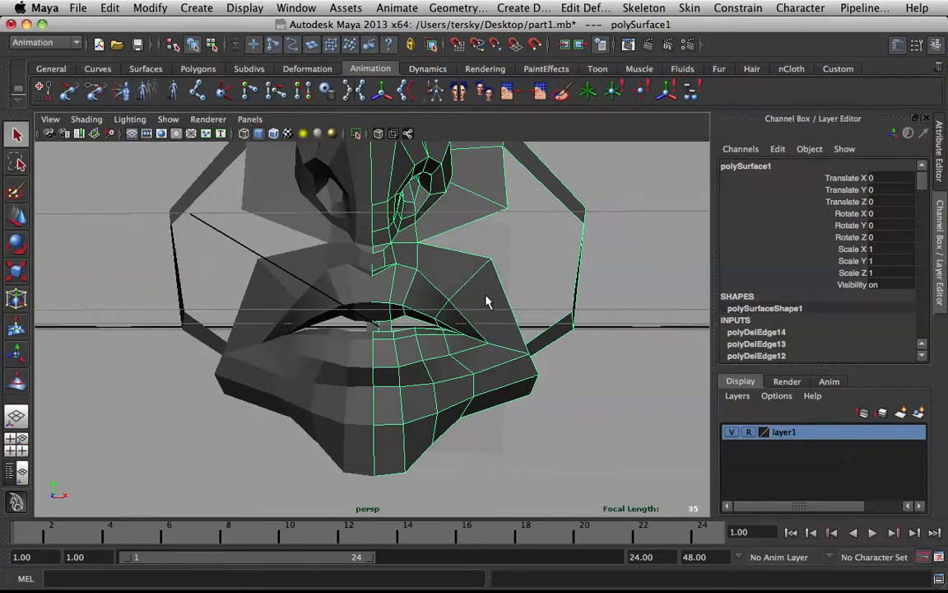
pyautogui.keyDown('alt'); pyautogui.moveTo(525, 310); pyautogui.dragTo(497, 298); pyautogui.keyUp('alt')
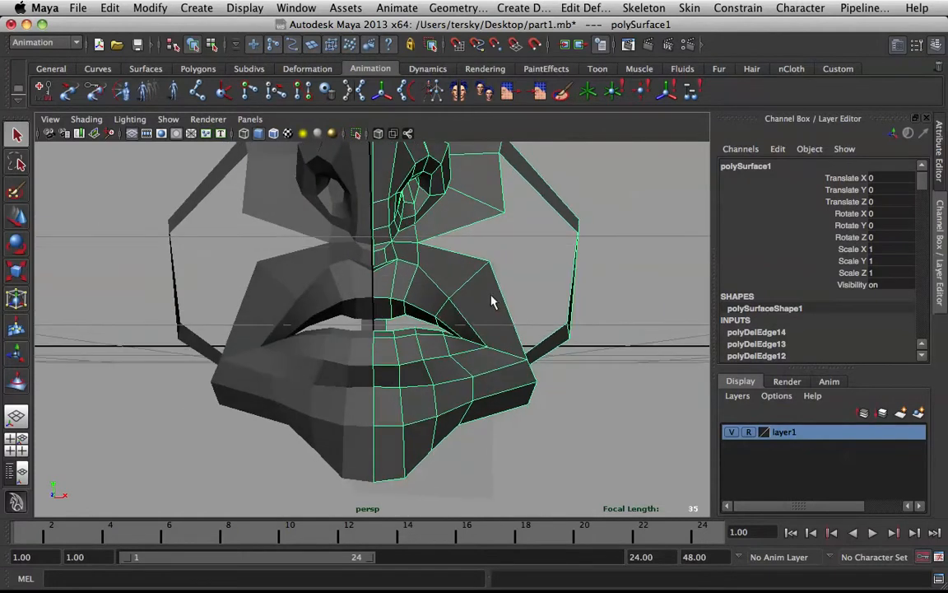
# Slide the upper-lip edges beside the centre outward with the Slide Edge tool, then clear the selection
pyautogui.scroll(5, 494, 299)
pyautogui.keyDown('alt'); pyautogui.moveTo(518, 264); pyautogui.dragTo(429, 289); pyautogui.keyUp('alt')
pyautogui.moveTo(407, 265); pyautogui.dragTo(401, 270, button='right')
pyautogui.click(416, 276)
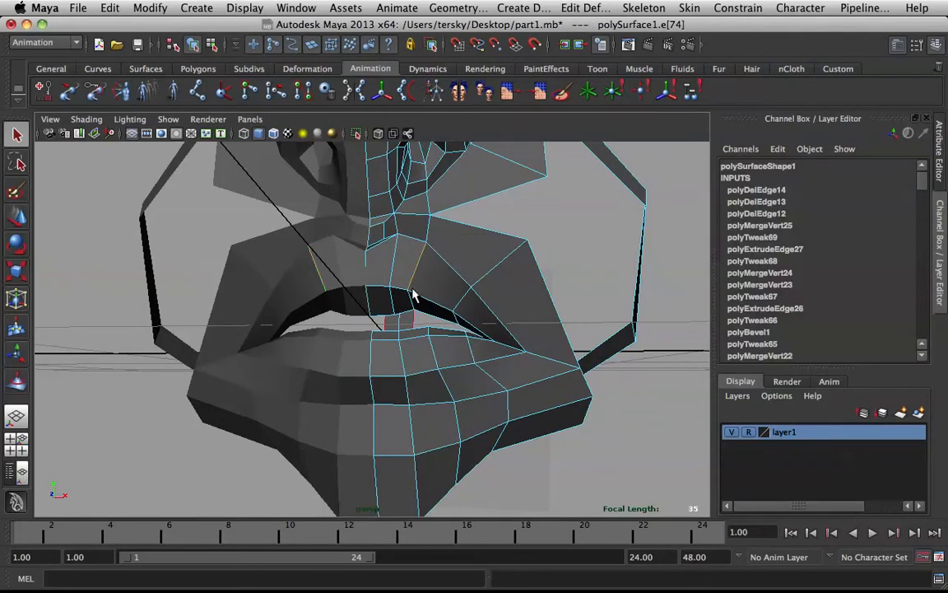
pyautogui.keyDown('shift'); pyautogui.click(412, 303); pyautogui.keyUp('shift')
pyautogui.keyDown('shift'); pyautogui.moveTo(411, 281); pyautogui.dragTo(399, 382, button='right'); pyautogui.keyUp('shift')
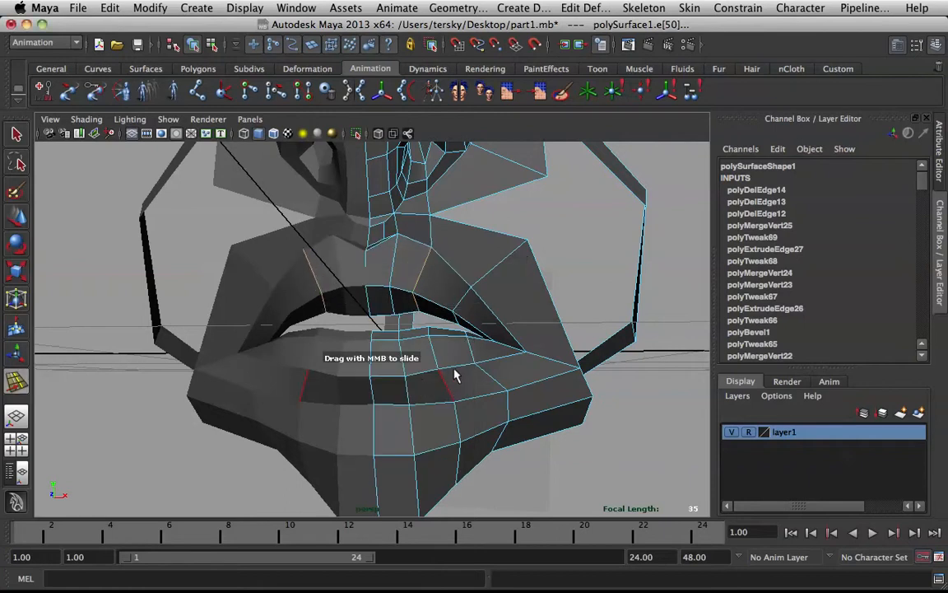
pyautogui.press('q')
pyautogui.click(654, 455)
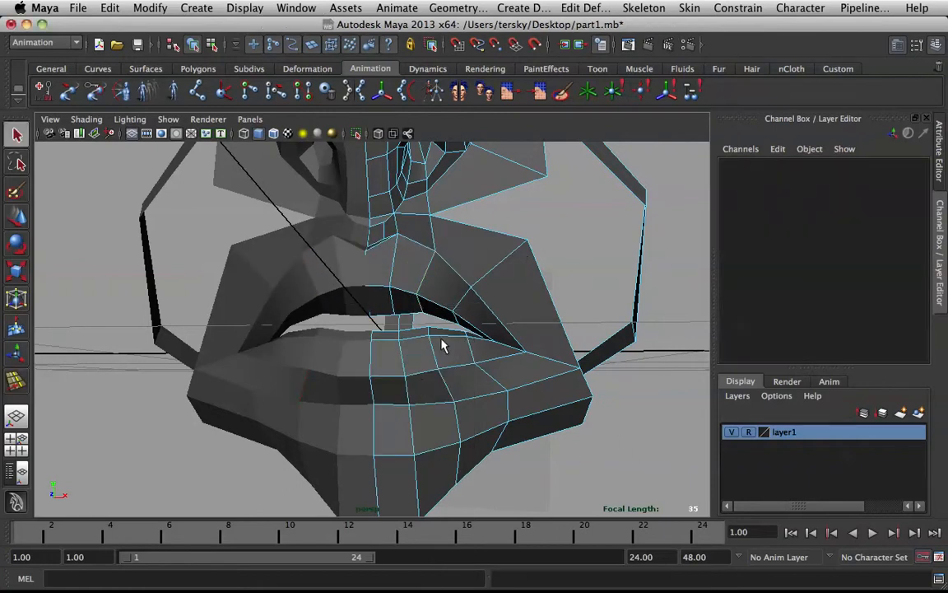
# Insert an edge loop across the upper lip near the mouth corner, running out to the cheek border
pyautogui.keyDown('alt'); pyautogui.moveTo(484, 375); pyautogui.dragTo(505, 319); pyautogui.keyUp('alt')
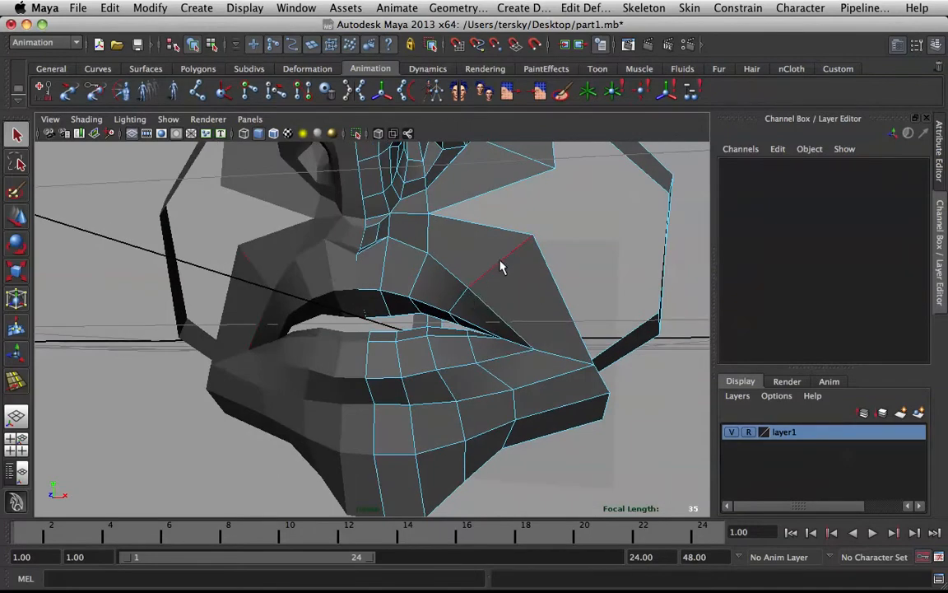
pyautogui.keyDown('alt'); pyautogui.moveTo(502, 266); pyautogui.dragTo(491, 277); pyautogui.keyUp('alt')
pyautogui.moveTo(452, 285); pyautogui.dragTo(470, 303, button='right')
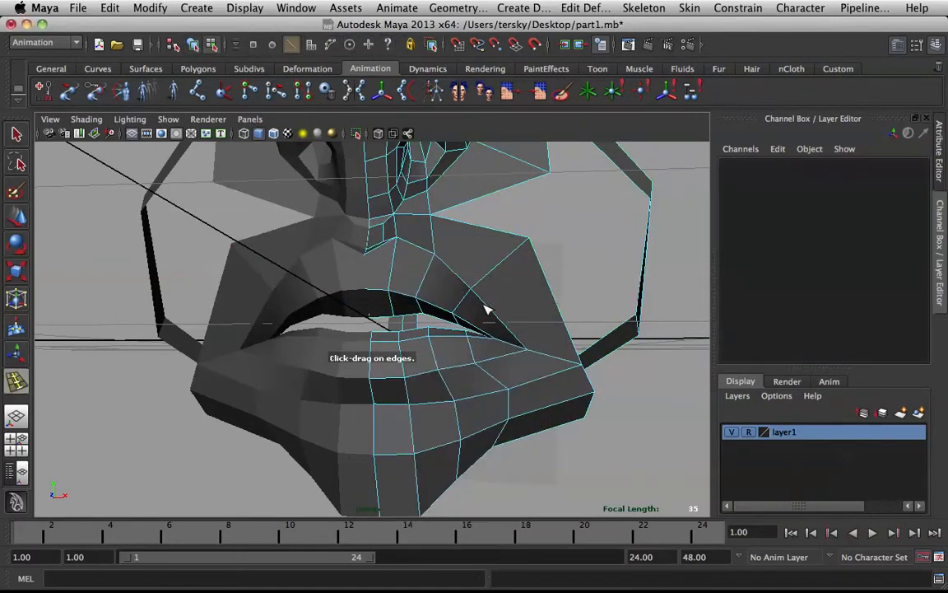
pyautogui.click(497, 315)
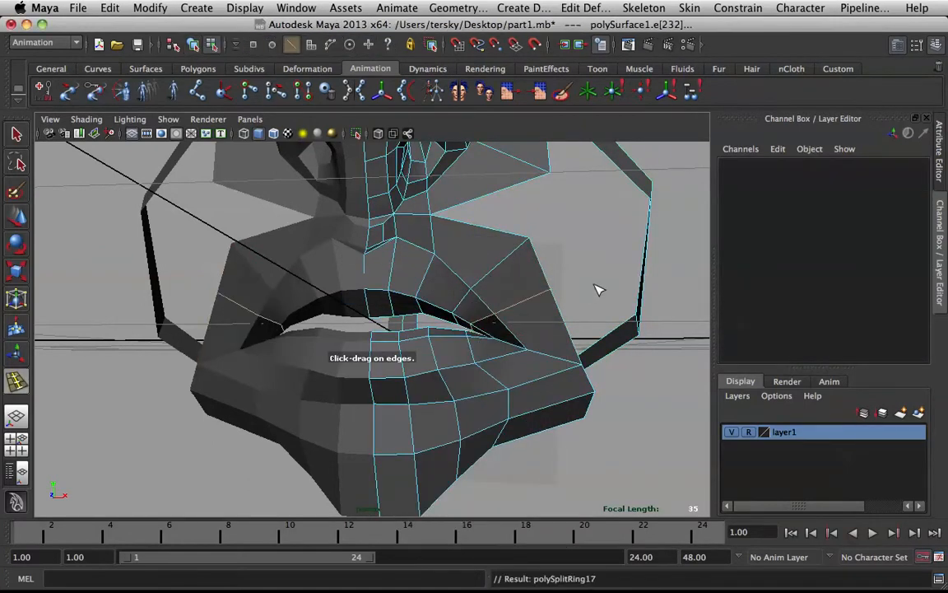
# Try inserting a second edge loop through the upper lip closer to the nose, check it smoothed, and undo it
pyautogui.click(455, 270)
pyautogui.press('q')
pyautogui.press('3')
pyautogui.keyDown('alt'); pyautogui.moveTo(576, 276); pyautogui.dragTo(446, 280, button='right'); pyautogui.keyUp('alt')
pyautogui.keyDown('alt'); pyautogui.moveTo(446, 279); pyautogui.dragTo(459, 280); pyautogui.keyUp('alt')
pyautogui.click(572, 337)
pyautogui.keyDown('alt'); pyautogui.moveTo(572, 337); pyautogui.dragTo(551, 344); pyautogui.keyUp('alt')
pyautogui.keyDown('alt'); pyautogui.moveTo(509, 342); pyautogui.dragTo(535, 335, button='right'); pyautogui.keyUp('alt')
pyautogui.press('super+z')
pyautogui.press('super+z')
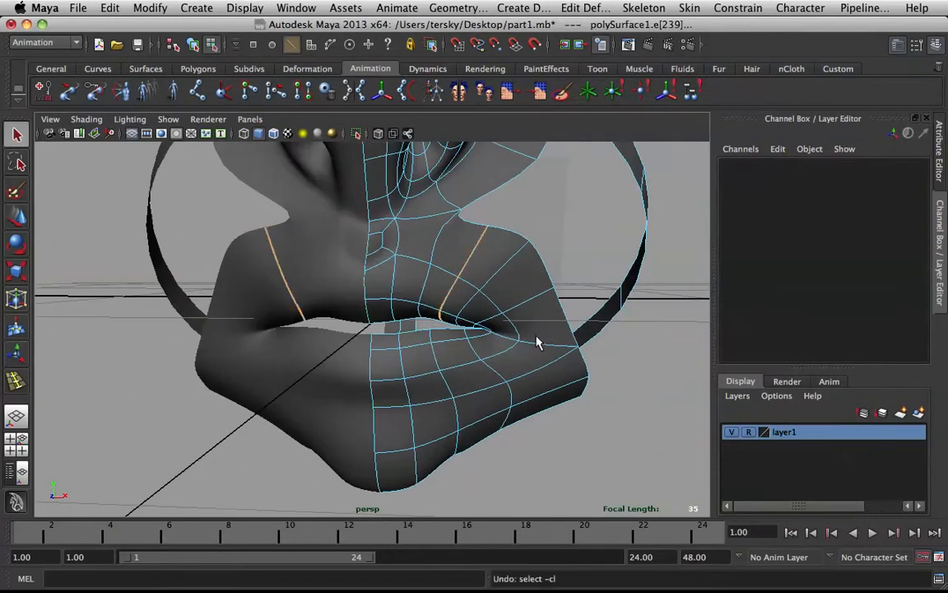
pyautogui.press('super+z')
# Slide the edge row above the mouth corner inward with the Slide Edge tool, and adjust the newly inserted row the same way
pyautogui.moveTo(468, 275); pyautogui.dragTo(486, 232, button='right')
pyautogui.click(461, 277)
pyautogui.click(476, 293)
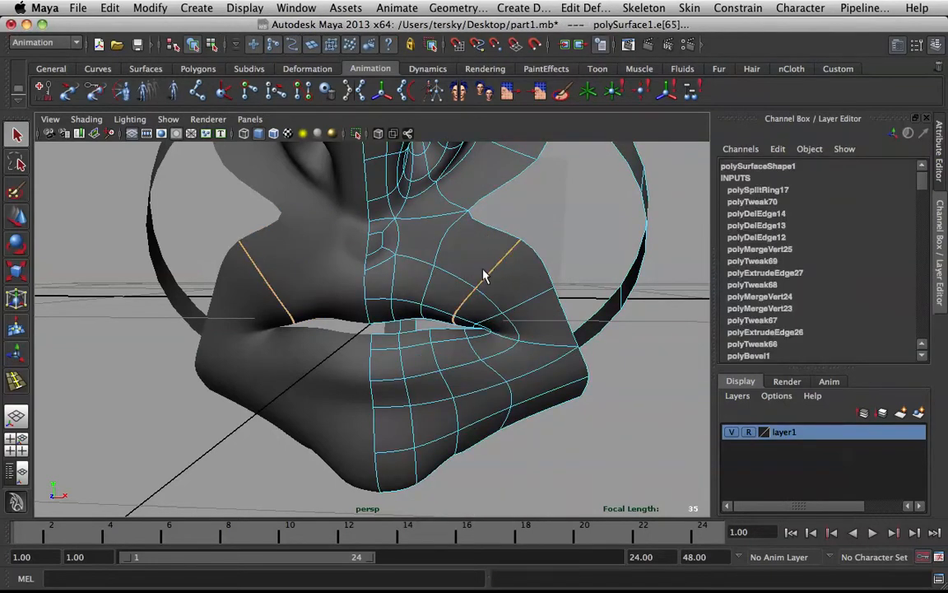
pyautogui.moveTo(484, 274); pyautogui.dragTo(485, 374, button='right')
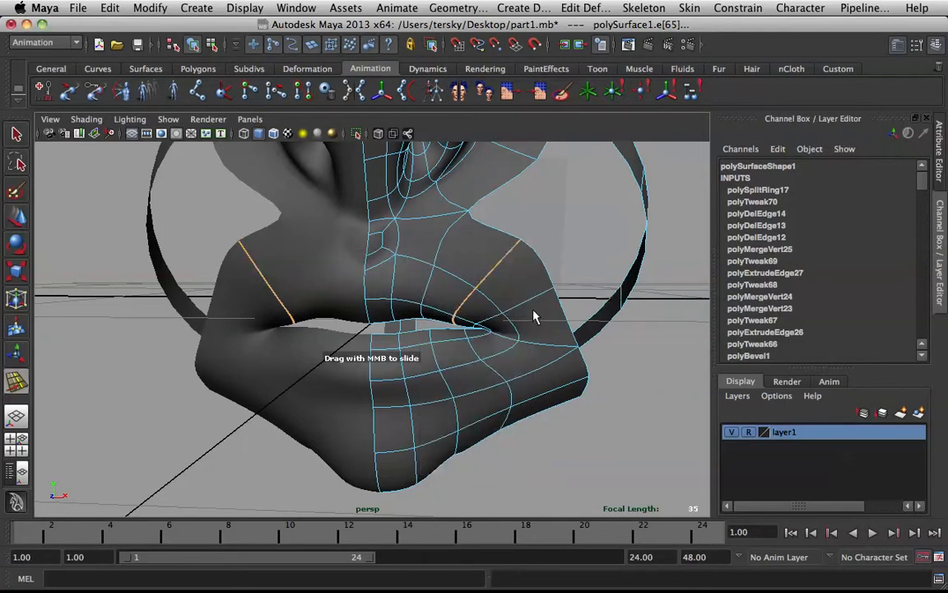
pyautogui.press('1')
pyautogui.keyDown('alt'); pyautogui.moveTo(533, 296); pyautogui.dragTo(332, 305); pyautogui.keyUp('alt')
pyautogui.press('3')
pyautogui.click(247, 416)
pyautogui.keyDown('alt'); pyautogui.moveTo(248, 417); pyautogui.dragTo(364, 356); pyautogui.keyUp('alt')
pyautogui.doubleClick(532, 298)
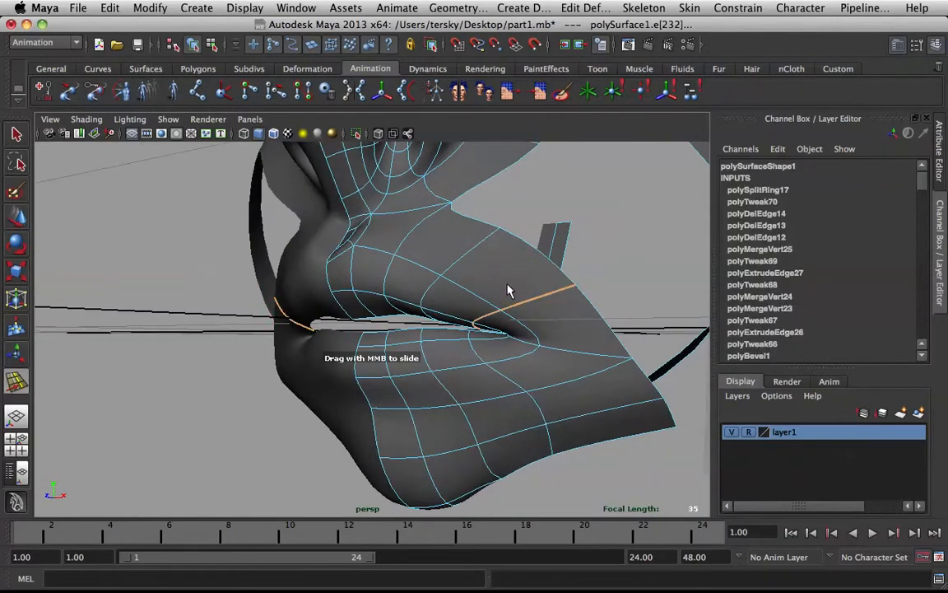
pyautogui.moveTo(491, 292)
pyautogui.keyDown('alt'); pyautogui.mouseDown()
pyautogui.moveTo(547, 312)
pyautogui.moveTo(556, 328)
pyautogui.moveTo(523, 400)
pyautogui.moveTo(475, 293)
pyautogui.mouseUp(); pyautogui.keyUp('alt')
# Try moving the upper-lip face near the mouth corner in unsmoothed display
pyautogui.press('w')
pyautogui.moveTo(475, 292); pyautogui.dragTo(582, 205, button='right')
pyautogui.keyDown('alt'); pyautogui.moveTo(582, 205); pyautogui.dragTo(459, 281); pyautogui.keyUp('alt')
pyautogui.scroll(5, 403, 293)
pyautogui.press('1')
pyautogui.click(432, 293)
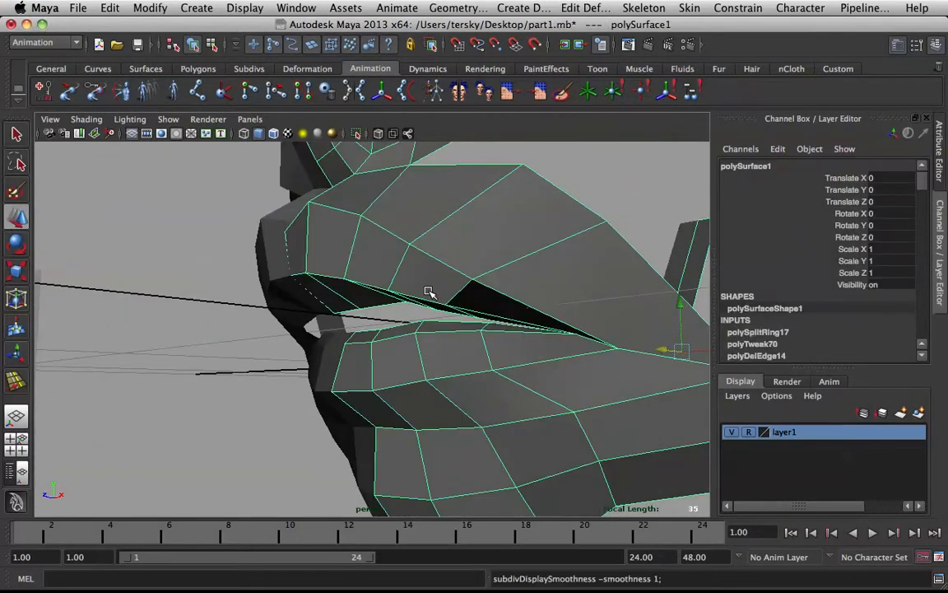
pyautogui.rightClick(428, 292)
pyautogui.click(429, 327)
pyautogui.click(424, 265)
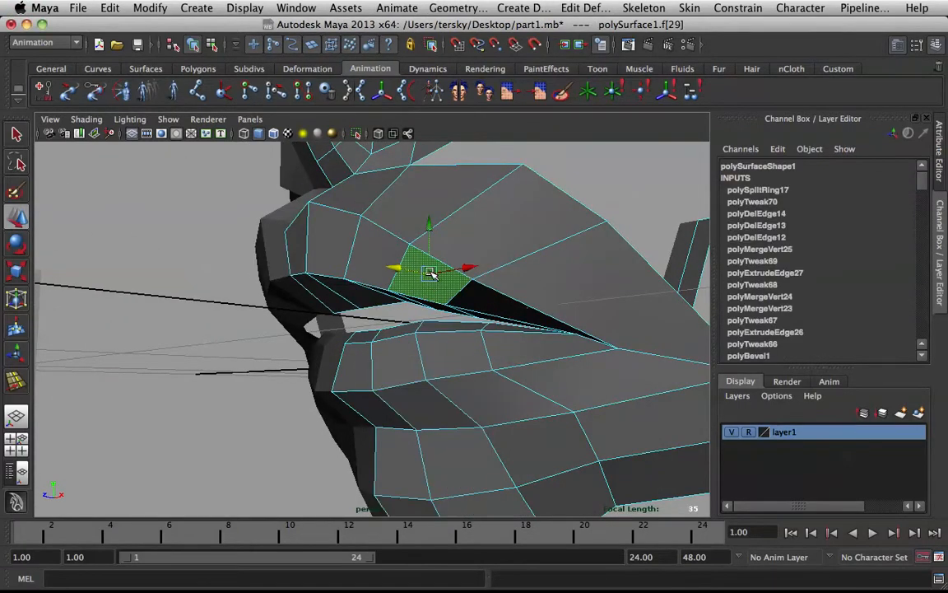
pyautogui.moveTo(436, 216); pyautogui.dragTo(491, 298)
# Raise the short upper-lip edge near the mouth corner slightly and check the lips smoothed from the front
pyautogui.press('q')
pyautogui.moveTo(486, 301); pyautogui.dragTo(481, 265, button='right')
pyautogui.click(484, 322)
pyautogui.keyDown('alt'); pyautogui.moveTo(484, 322); pyautogui.dragTo(449, 269); pyautogui.keyUp('alt')
pyautogui.press('w')
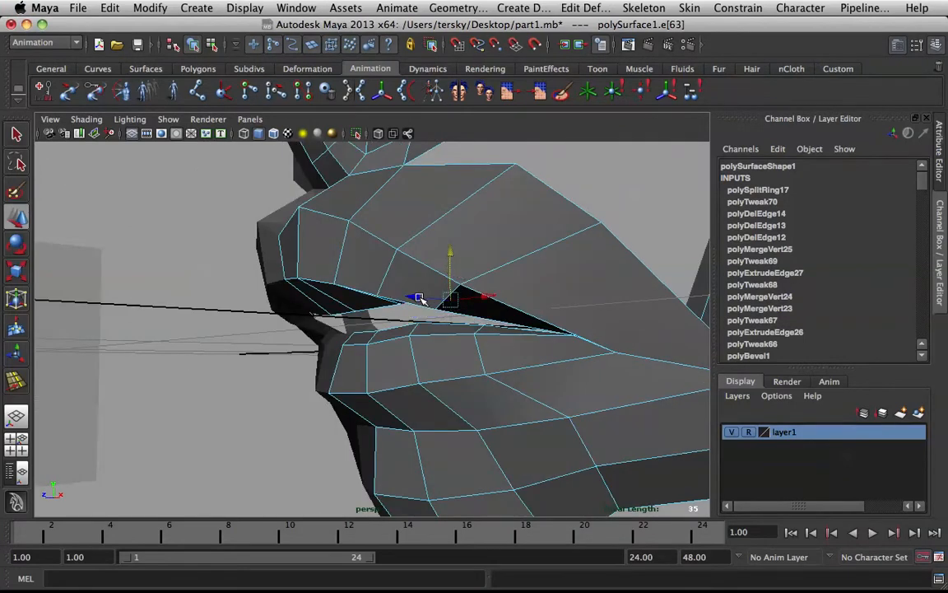
pyautogui.press('q')
pyautogui.click(455, 289)
pyautogui.press('w')
pyautogui.moveTo(449, 258); pyautogui.dragTo(450, 239)
pyautogui.press('3')
pyautogui.keyDown('alt'); pyautogui.moveTo(412, 274); pyautogui.dragTo(496, 271); pyautogui.keyUp('alt')
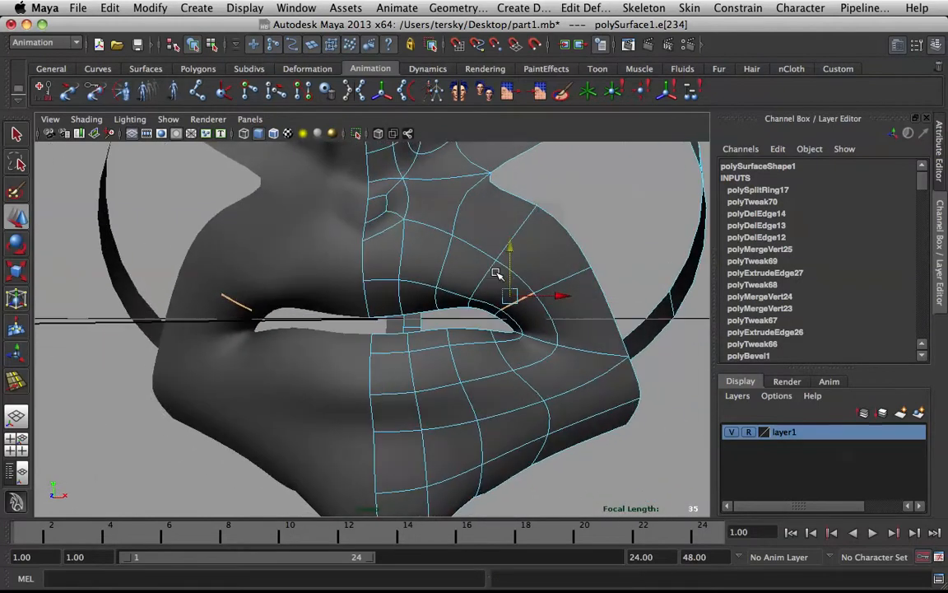
# Undo the last edge adjustments on the upper lip near the mouth corner
pyautogui.press('z')
pyautogui.press('z')
pyautogui.press('z')
pyautogui.press('z')
pyautogui.keyDown('alt'); pyautogui.moveTo(581, 278); pyautogui.dragTo(484, 312); pyautogui.keyUp('alt')
pyautogui.press('w')
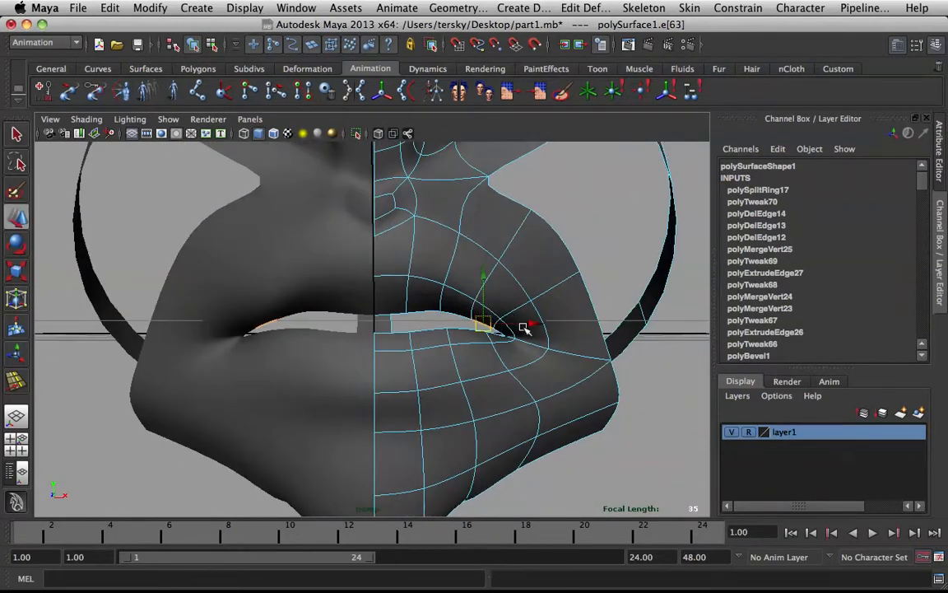
# Adjust the upper-lip face near the middle of the mouth and check the smoothed lips from the front
pyautogui.keyDown('alt'); pyautogui.moveTo(522, 322); pyautogui.dragTo(451, 334); pyautogui.keyUp('alt')
pyautogui.moveTo(416, 288); pyautogui.dragTo(417, 317, button='right')
pyautogui.click(415, 313)
pyautogui.press('w')
pyautogui.press('b')
pyautogui.moveTo(375, 321)
pyautogui.mouseDown(button='middle')
pyautogui.moveTo(395, 322)
pyautogui.moveTo(375, 321)
pyautogui.mouseUp(button='middle')
pyautogui.moveTo(374, 320); pyautogui.dragTo(387, 320)
pyautogui.keyDown('alt'); pyautogui.moveTo(387, 319); pyautogui.dragTo(510, 314); pyautogui.keyUp('alt')
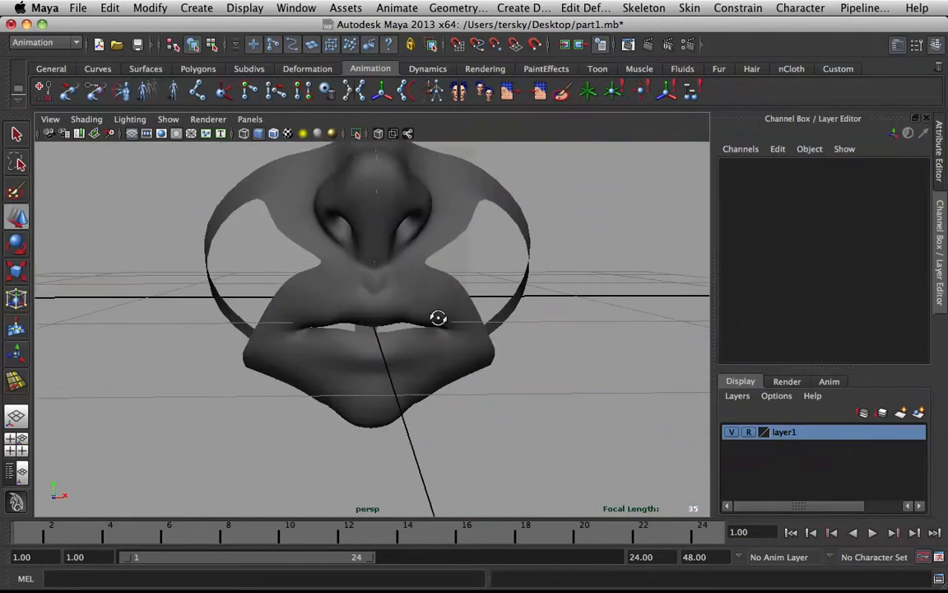
pyautogui.keyDown('alt'); pyautogui.moveTo(438, 318); pyautogui.dragTo(442, 320); pyautogui.keyUp('alt')
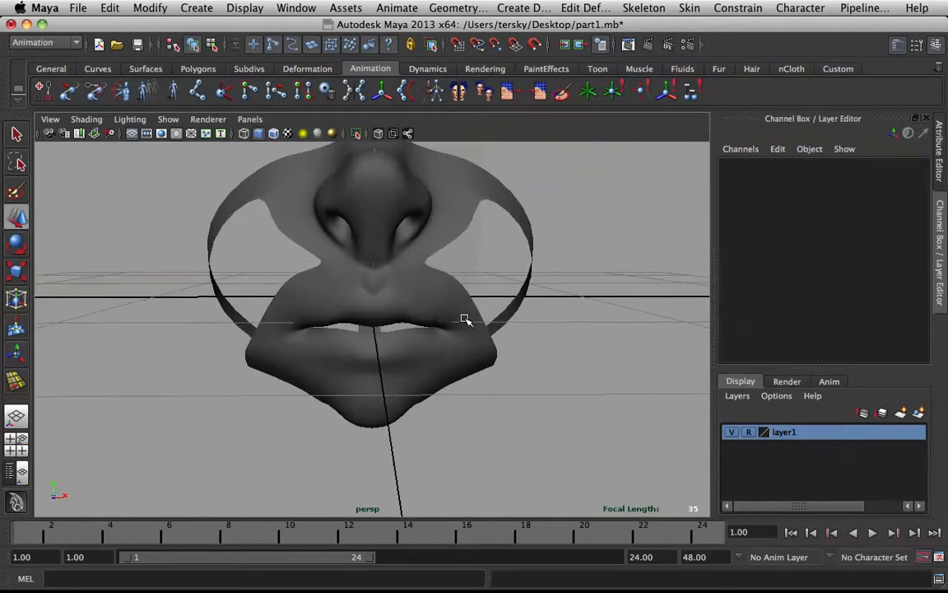
pyautogui.keyDown('alt'); pyautogui.moveTo(442, 320); pyautogui.dragTo(508, 318, button='right'); pyautogui.keyUp('alt')
pyautogui.keyDown('alt'); pyautogui.moveTo(519, 201); pyautogui.dragTo(420, 297, button='middle'); pyautogui.keyUp('alt')
# Return the mesh to unsmoothed display and move the outer vertex beside the mouth corner inward in the front view
pyautogui.click(366, 352)
pyautogui.press('1')
pyautogui.keyDown('alt'); pyautogui.moveTo(555, 330); pyautogui.dragTo(482, 400); pyautogui.keyUp('alt')
pyautogui.press('space')
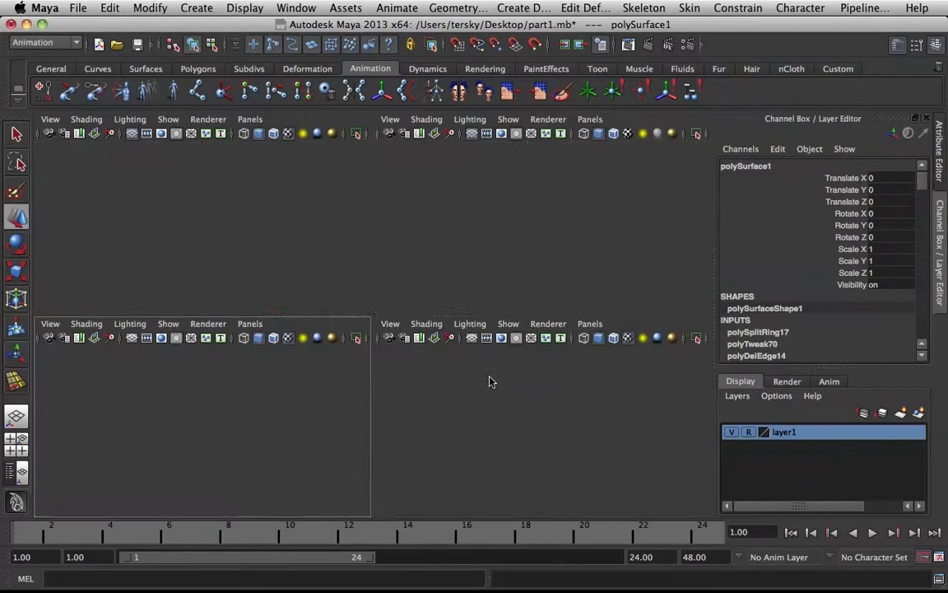
pyautogui.press('space')
pyautogui.scroll(2, 518, 352)
pyautogui.press('q')
pyautogui.moveTo(488, 321); pyautogui.dragTo(487, 339, button='right')
pyautogui.click(424, 320)
pyautogui.click(513, 330)
pyautogui.press('w')
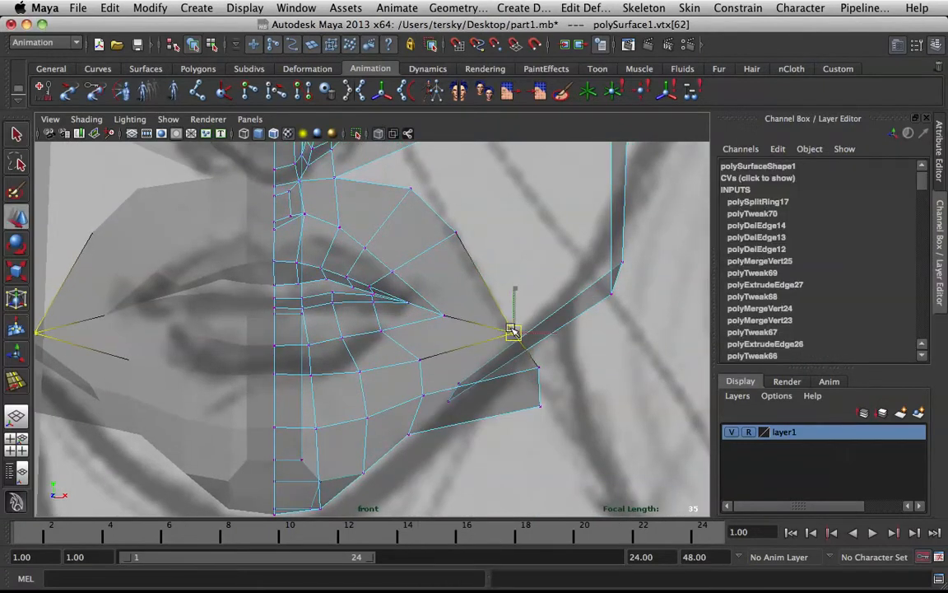
pyautogui.moveTo(515, 330); pyautogui.dragTo(502, 328)
# Move the two outer jaw vertices below it up and inward onto the sketched jaw line in the front view
pyautogui.press('q')
pyautogui.click(530, 354)
pyautogui.press('w')
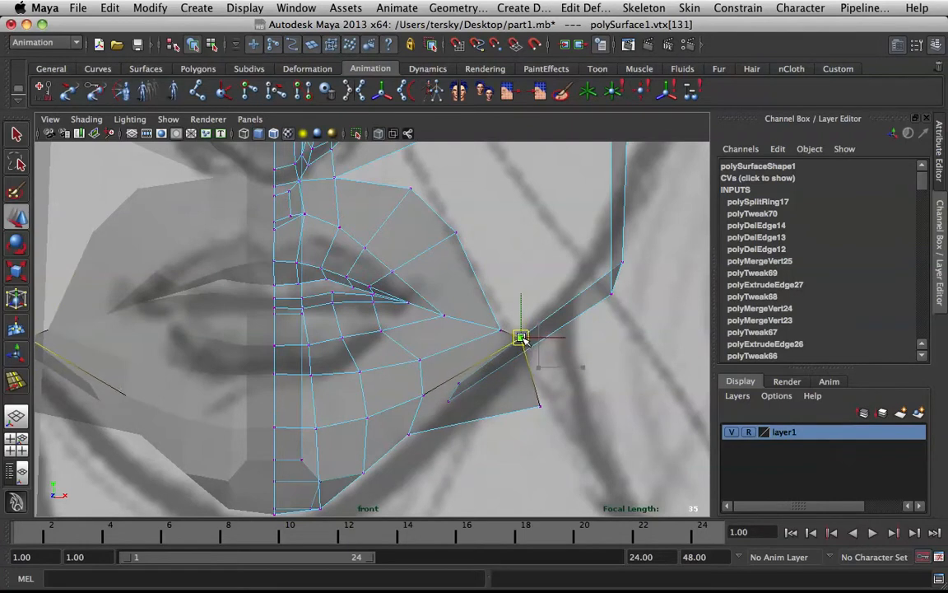
pyautogui.press('q')
pyautogui.click(539, 404)
pyautogui.press('w')
pyautogui.moveTo(536, 397); pyautogui.dragTo(523, 352)
# Adjust the lower jaw-edge vertex in the side view and check the jaw smoothed in perspective
pyautogui.press('space')
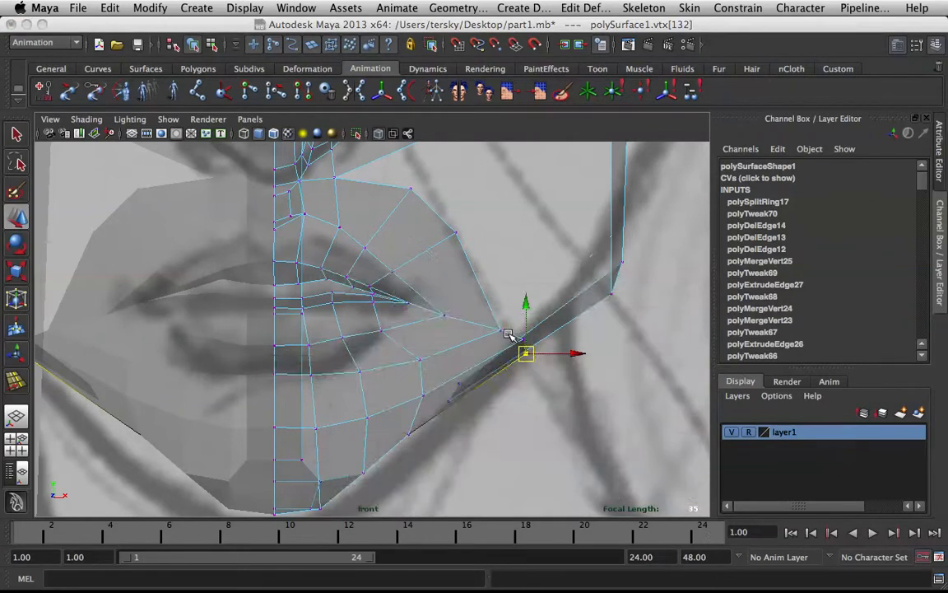
pyautogui.press('space')
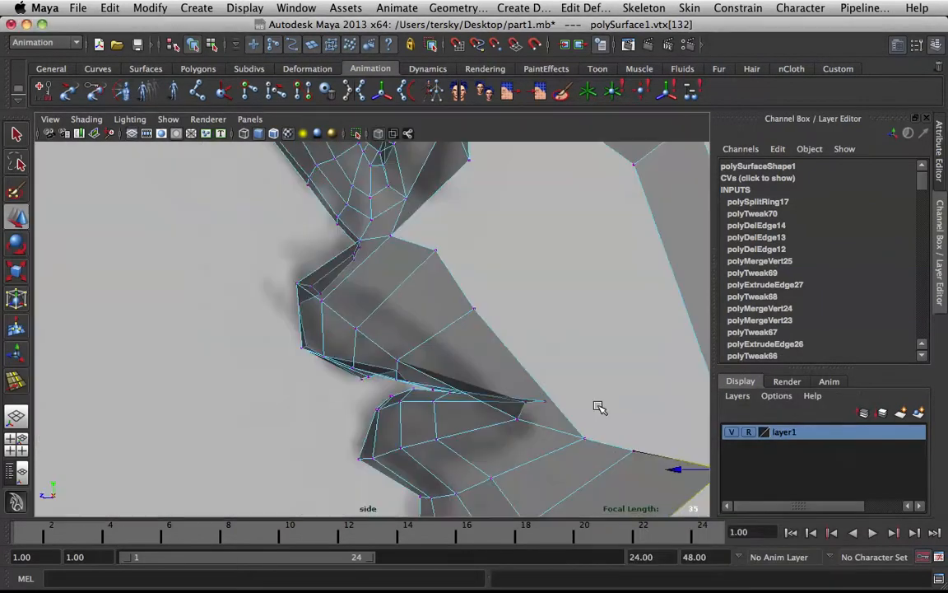
pyautogui.keyDown('alt'); pyautogui.moveTo(587, 354); pyautogui.dragTo(561, 334, button='middle'); pyautogui.keyUp('alt')
pyautogui.scroll(4, 461, 395)
pyautogui.click(426, 434)
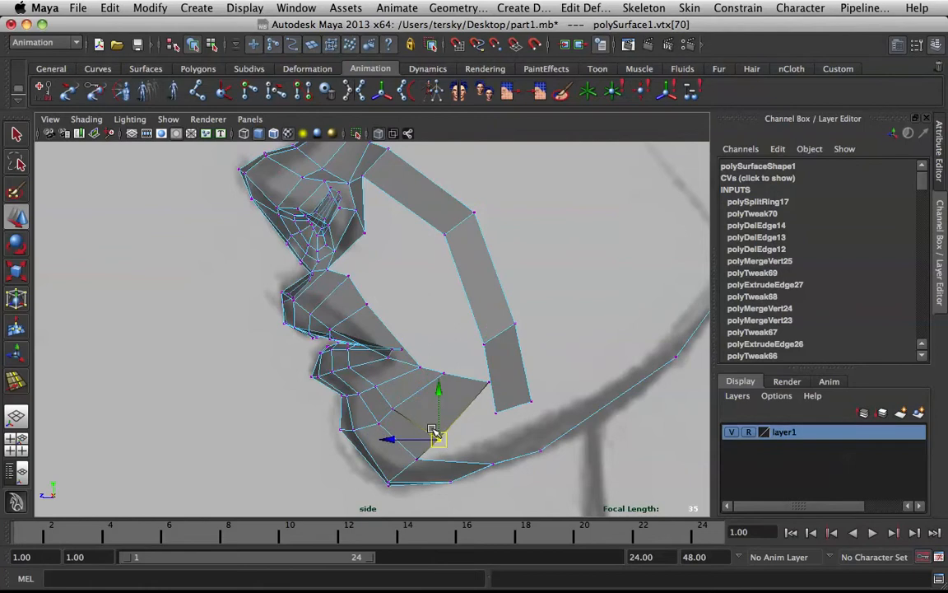
pyautogui.press('space')
pyautogui.press('space')
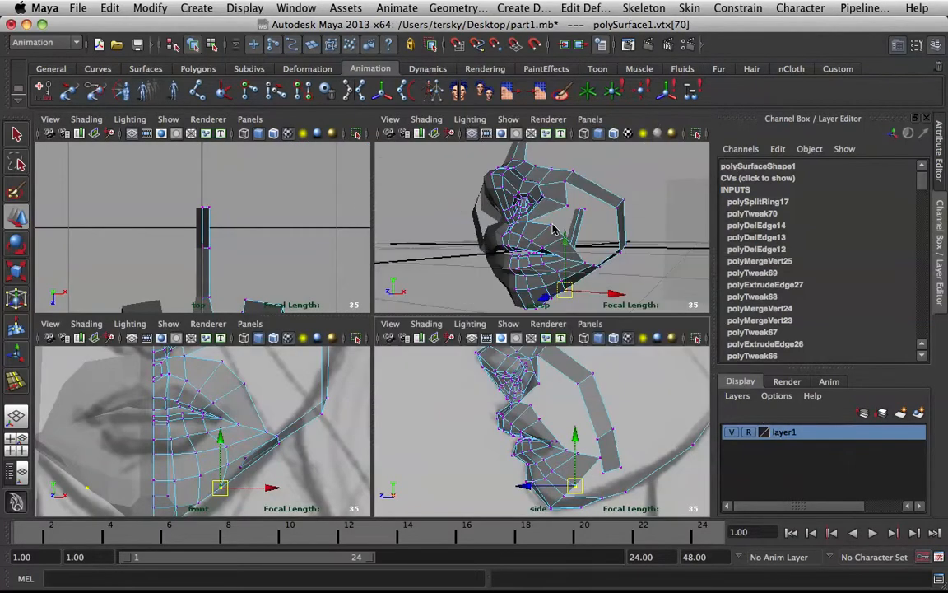
pyautogui.press('space')
pyautogui.keyDown('alt'); pyautogui.moveTo(491, 259); pyautogui.dragTo(527, 418); pyautogui.keyUp('alt')
pyautogui.click(582, 412)
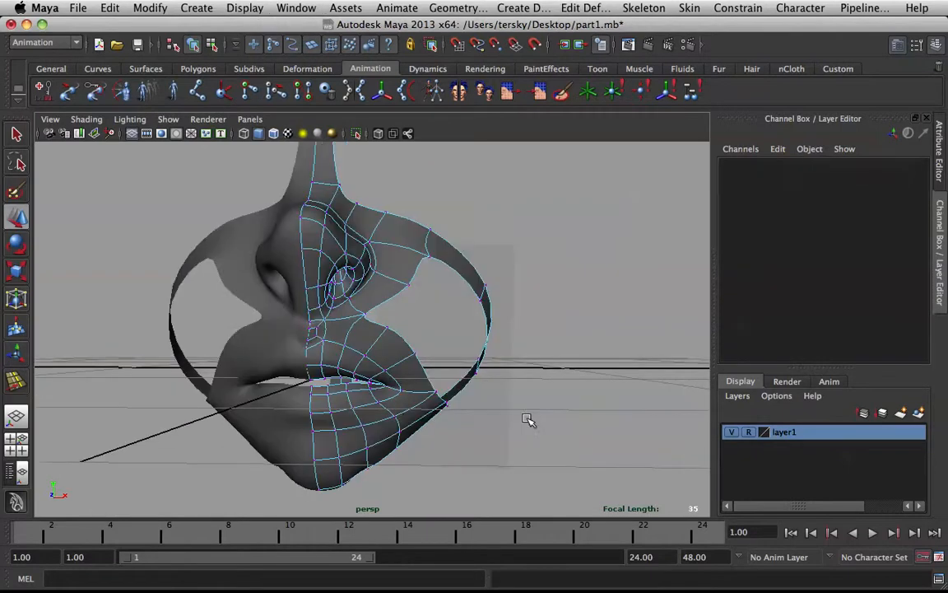
# Examine the lips and jaw smoothed and unsmoothed from several angles and against the side sketch
pyautogui.moveTo(364, 387); pyautogui.dragTo(452, 267, button='right')
pyautogui.scroll(-4, 436, 286)
pyautogui.keyDown('alt'); pyautogui.moveTo(434, 288); pyautogui.dragTo(451, 381); pyautogui.keyUp('alt')
pyautogui.scroll(3, 500, 343)
pyautogui.keyDown('alt'); pyautogui.moveTo(500, 343); pyautogui.dragTo(372, 197); pyautogui.keyUp('alt')
pyautogui.press('space')
pyautogui.press('space')
pyautogui.press('space')
pyautogui.click(392, 415)
pyautogui.keyDown('alt'); pyautogui.moveTo(391, 414); pyautogui.dragTo(505, 357, button='middle'); pyautogui.keyUp('alt')
pyautogui.press('1')
pyautogui.keyDown('alt'); pyautogui.moveTo(504, 360); pyautogui.dragTo(586, 363, button='right'); pyautogui.keyUp('alt')
pyautogui.keyDown('alt'); pyautogui.moveTo(541, 371); pyautogui.dragTo(475, 357, button='middle'); pyautogui.keyUp('alt')
pyautogui.keyDown('alt'); pyautogui.moveTo(467, 320); pyautogui.dragTo(506, 335, button='middle'); pyautogui.keyUp('alt')
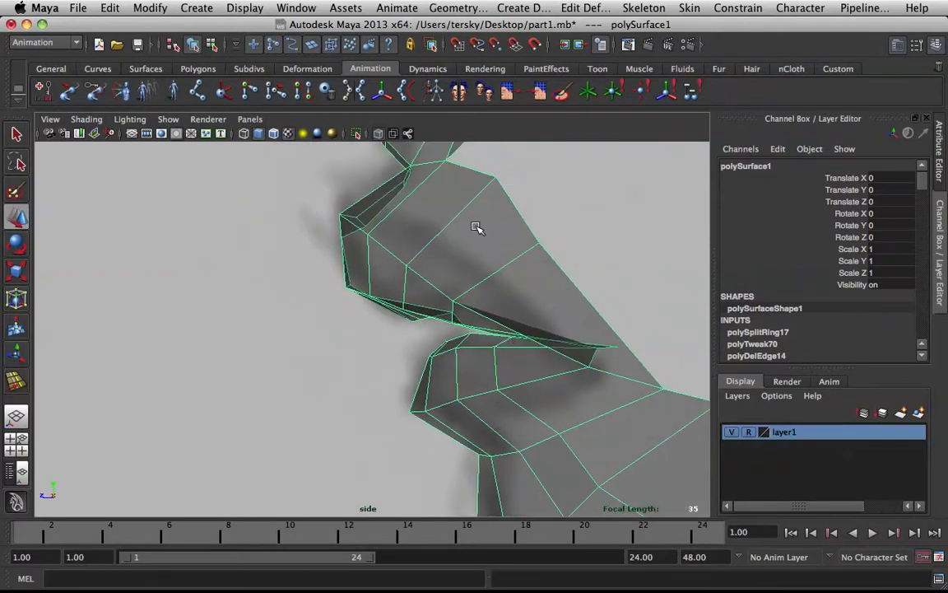
pyautogui.press('space')
pyautogui.press('space')
pyautogui.keyDown('alt'); pyautogui.moveTo(264, 291); pyautogui.dragTo(400, 292); pyautogui.keyUp('alt')
pyautogui.moveTo(461, 283)
pyautogui.keyDown('alt'); pyautogui.mouseDown()
pyautogui.moveTo(512, 470)
pyautogui.moveTo(474, 269)
pyautogui.mouseUp(); pyautogui.keyUp('alt')
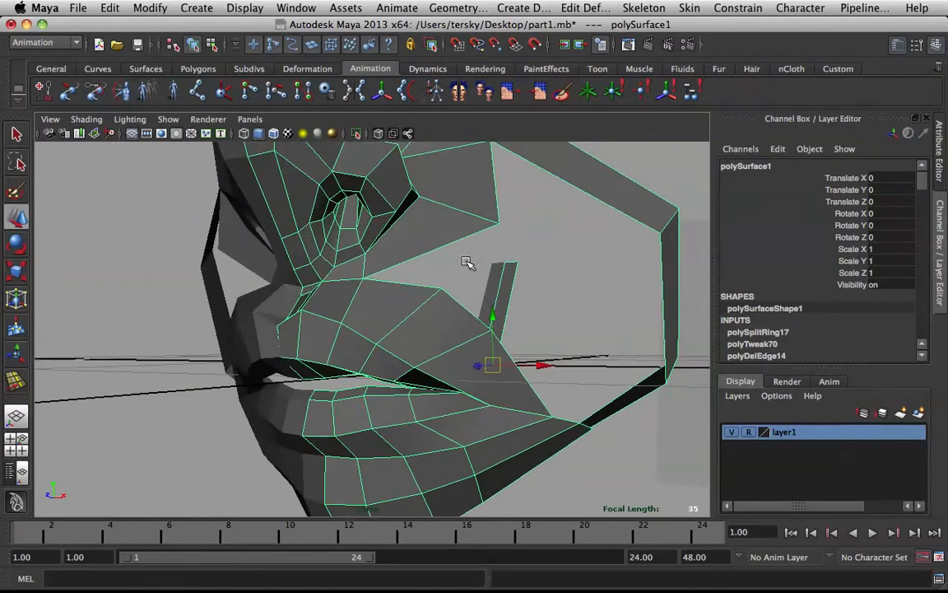
# Insert an edge loop across the side of the nose, running from the tip over the nostril wing
pyautogui.press('q')
pyautogui.keyDown('alt'); pyautogui.moveTo(465, 223); pyautogui.dragTo(428, 313); pyautogui.keyUp('alt')
pyautogui.keyDown('alt'); pyautogui.moveTo(346, 310); pyautogui.dragTo(407, 313, button='right'); pyautogui.keyUp('alt')
pyautogui.keyDown('alt'); pyautogui.moveTo(406, 314); pyautogui.dragTo(332, 372); pyautogui.keyUp('alt')
pyautogui.keyDown('shift'); pyautogui.moveTo(402, 268); pyautogui.dragTo(390, 269, button='right'); pyautogui.keyUp('shift')
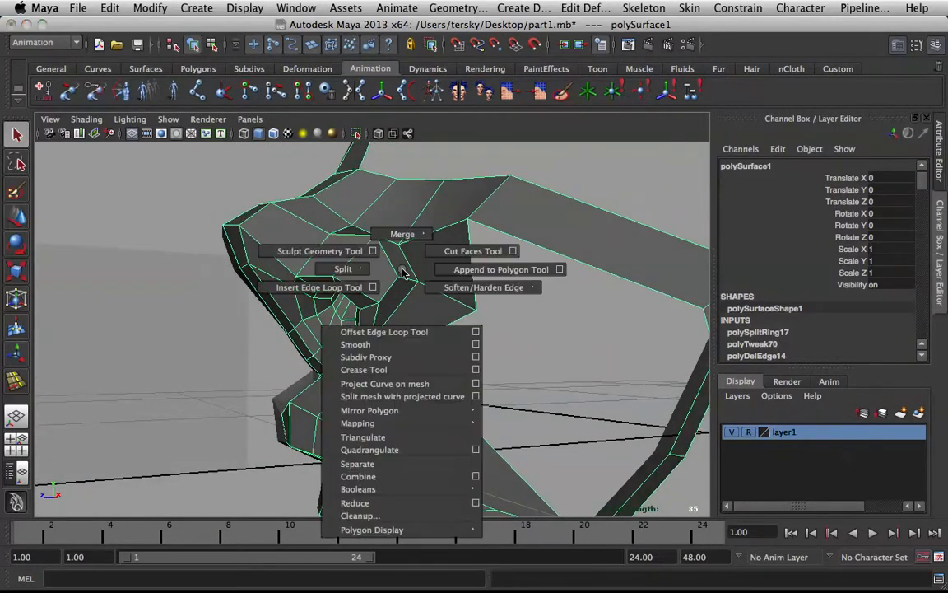
pyautogui.keyDown('shift'); pyautogui.moveTo(320, 288); pyautogui.dragTo(321, 288, button='right'); pyautogui.keyUp('shift')
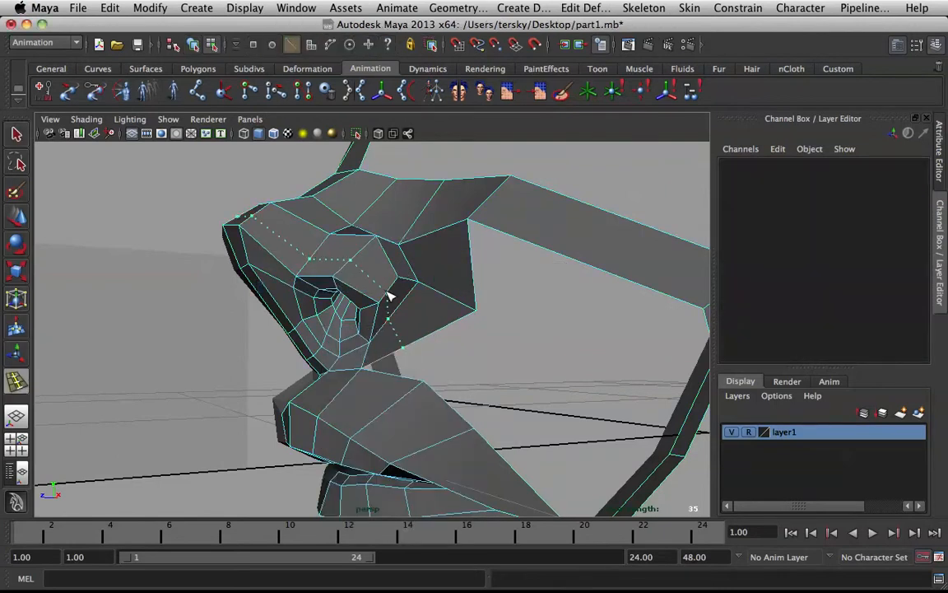
pyautogui.keyDown('alt'); pyautogui.moveTo(336, 290); pyautogui.dragTo(386, 262); pyautogui.keyUp('alt')
# Reposition the nose-tip vertices in the side view to follow the sketched nose profile
pyautogui.press('q')
pyautogui.moveTo(332, 257); pyautogui.dragTo(334, 219, button='right')
pyautogui.keyDown('alt'); pyautogui.moveTo(339, 223); pyautogui.dragTo(258, 220); pyautogui.keyUp('alt')
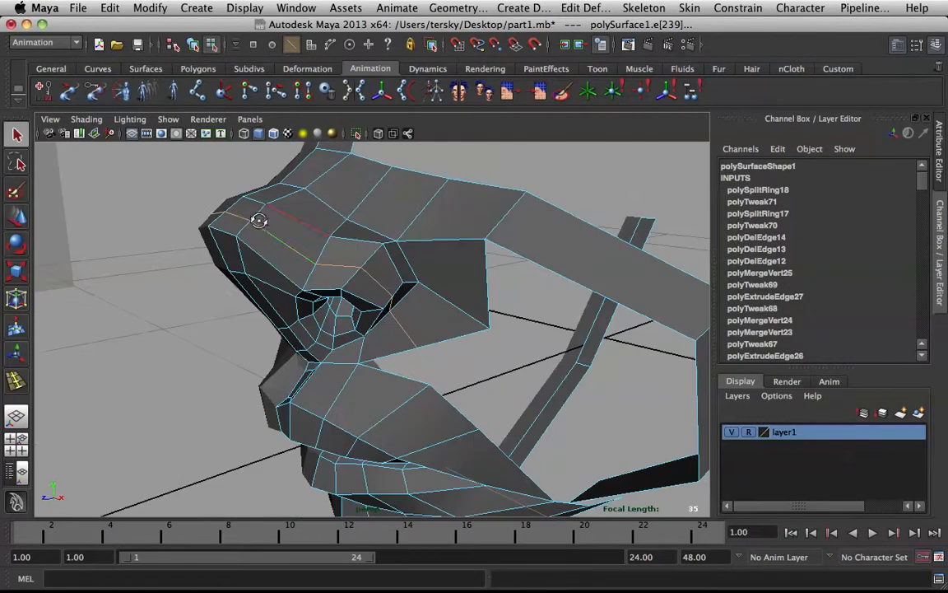
pyautogui.press('space')
pyautogui.press('space')
pyautogui.scroll(4, 479, 344)
pyautogui.moveTo(379, 201); pyautogui.dragTo(311, 198, button='right')
pyautogui.press('w')
pyautogui.click(317, 206)
pyautogui.moveTo(325, 214); pyautogui.dragTo(343, 233)
pyautogui.scroll(-4, 337, 247)
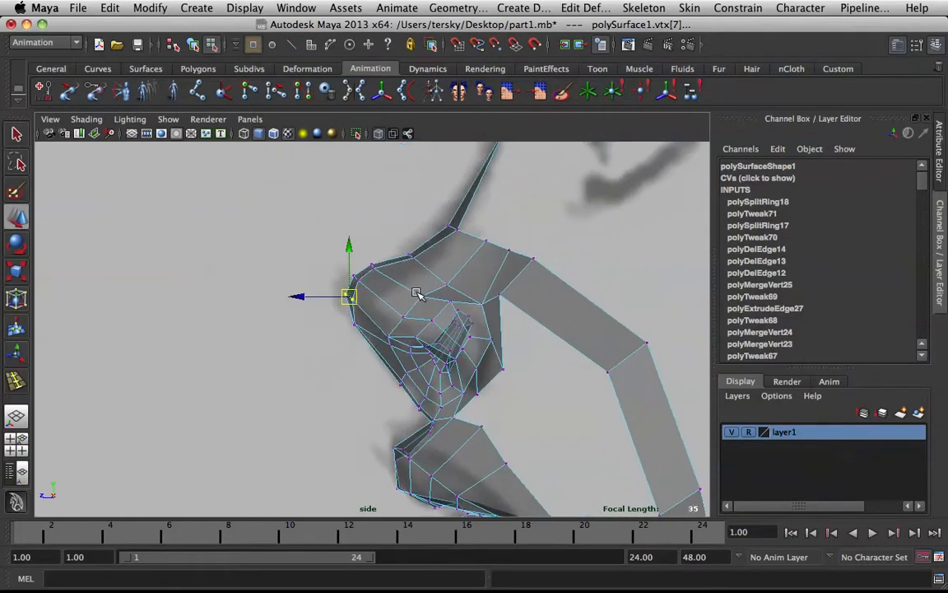
pyautogui.scroll(2, 436, 325)
pyautogui.press('space')
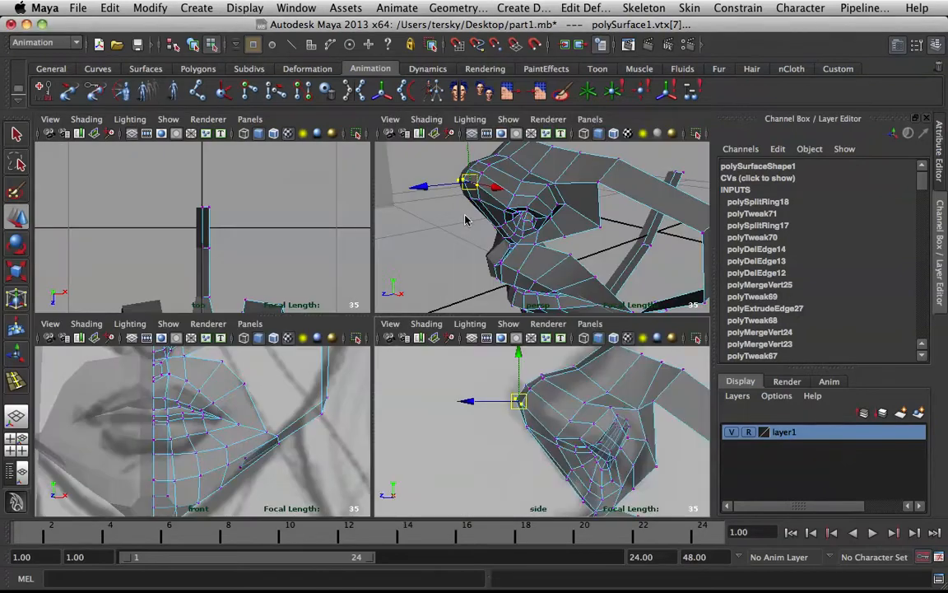
# Move the outer nostril-wing edge outward and adjust the vertex at the top of the wing
pyautogui.press('space')
pyautogui.keyDown('alt'); pyautogui.moveTo(486, 197); pyautogui.dragTo(571, 181); pyautogui.keyUp('alt')
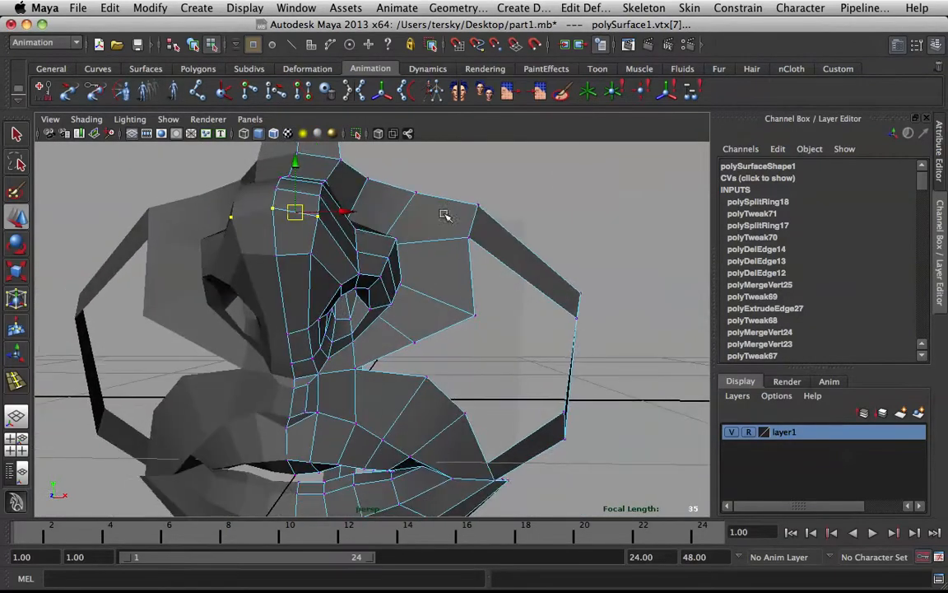
pyautogui.press('q')
pyautogui.moveTo(392, 274); pyautogui.dragTo(394, 233, button='right')
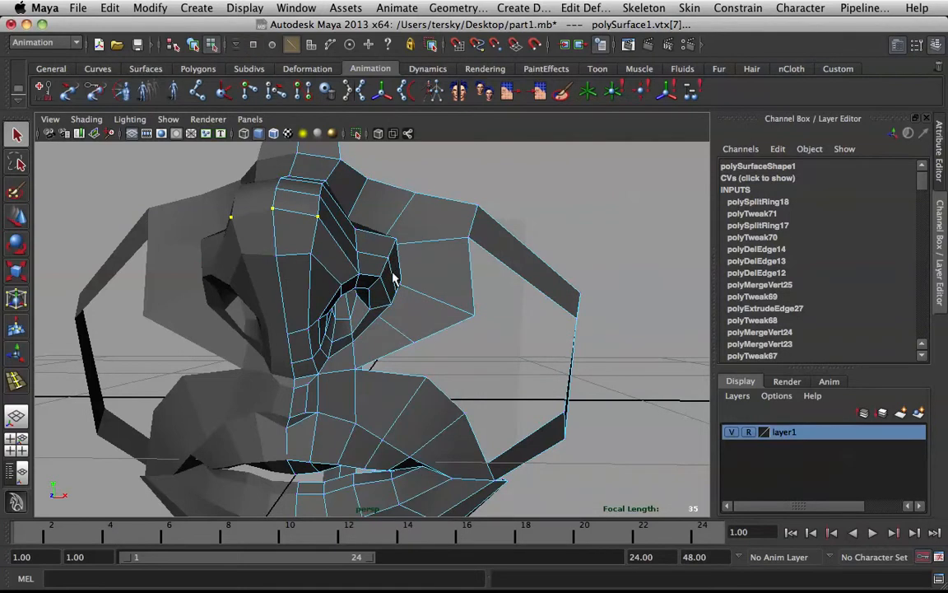
pyautogui.click(392, 280)
pyautogui.press('w')
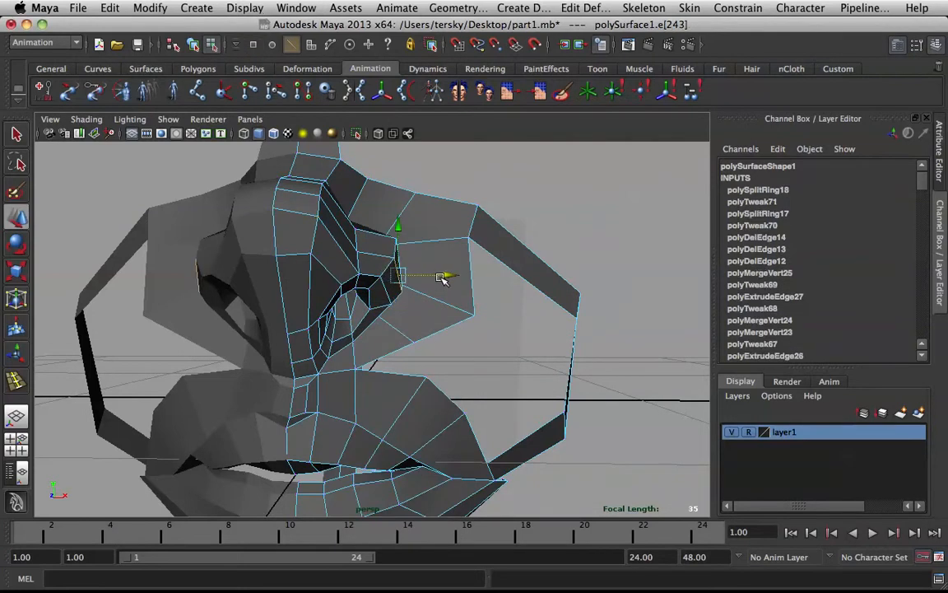
pyautogui.press('q')
pyautogui.moveTo(392, 244); pyautogui.dragTo(359, 238, button='right')
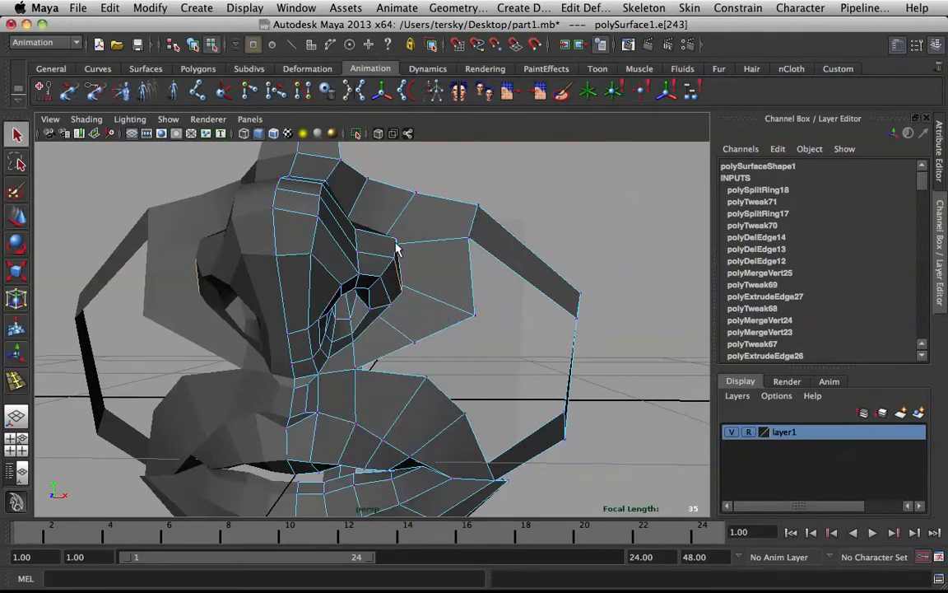
pyautogui.click(396, 240)
pyautogui.press('w')
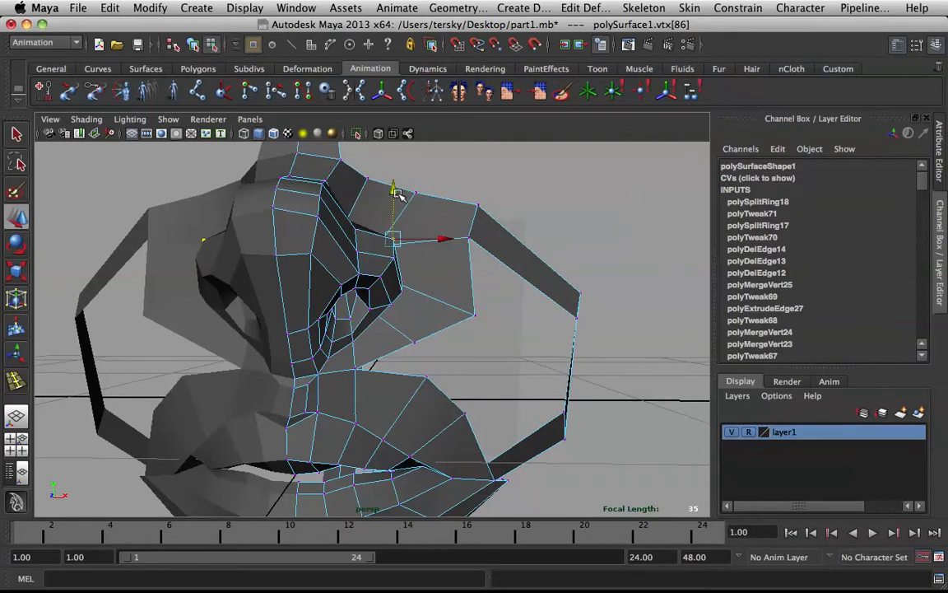
# Shift the edge running down the side of the nose sideways and display the mesh smoothed
pyautogui.moveTo(349, 249); pyautogui.dragTo(349, 224, button='right')
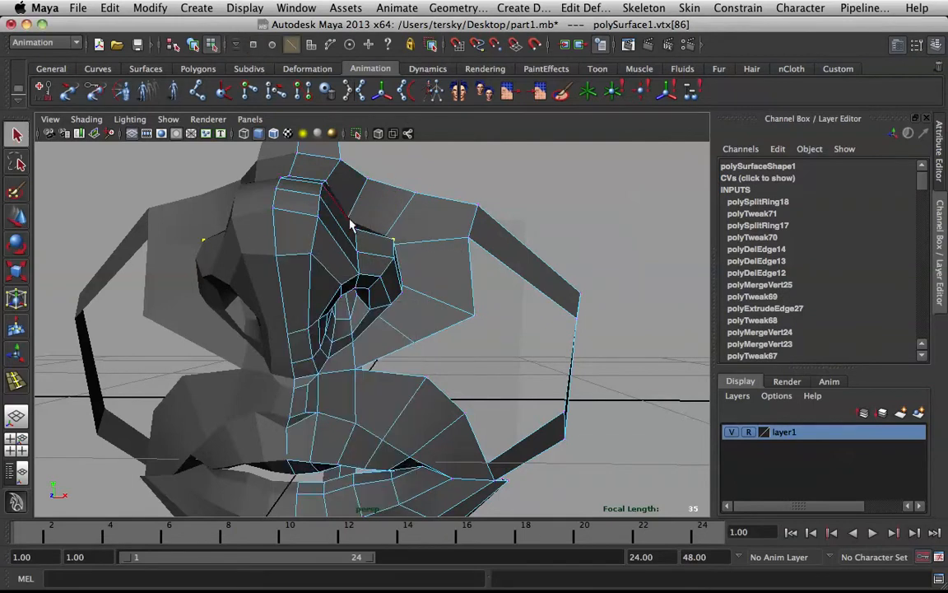
pyautogui.click(347, 235)
pyautogui.press('w')
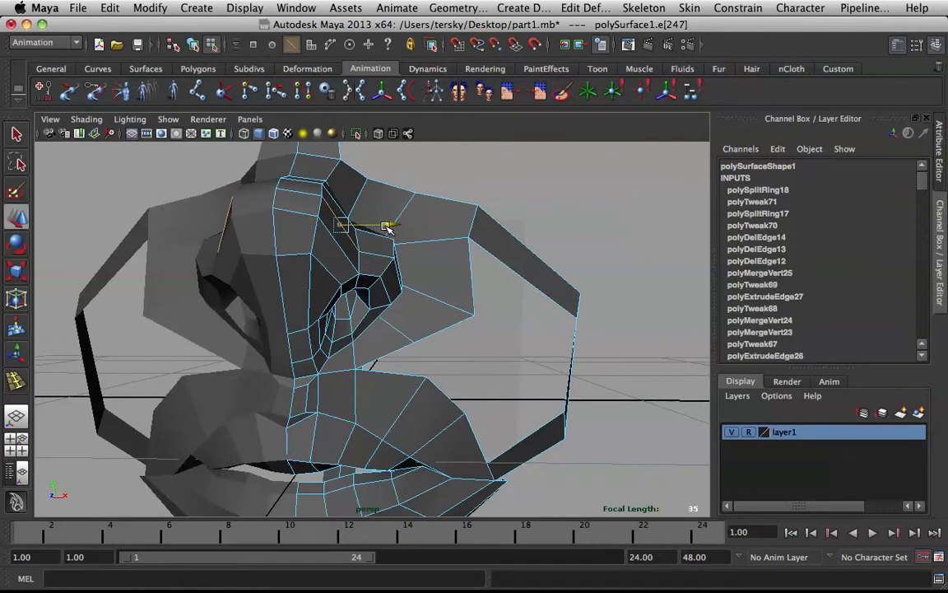
pyautogui.press('3')
pyautogui.click(512, 186)
# Inspect the smoothed nose, lips and jaw from the front and in profile at several distances
pyautogui.moveTo(325, 251); pyautogui.dragTo(425, 200, button='right')
pyautogui.scroll(-3, 426, 200)
pyautogui.keyDown('alt'); pyautogui.moveTo(426, 200); pyautogui.dragTo(496, 326); pyautogui.keyUp('alt')
pyautogui.scroll(5, 362, 297)
pyautogui.scroll(-5, 507, 351)
pyautogui.scroll(2, 520, 331)
pyautogui.scroll(-4, 496, 326)
pyautogui.scroll(-2, 423, 350)
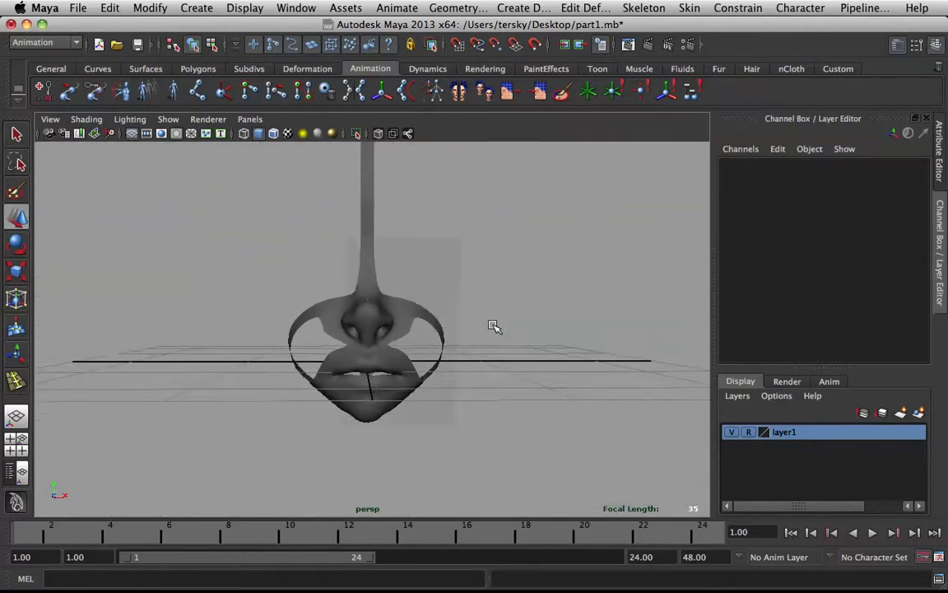
pyautogui.keyDown('alt'); pyautogui.moveTo(423, 349); pyautogui.dragTo(266, 338); pyautogui.keyUp('alt')
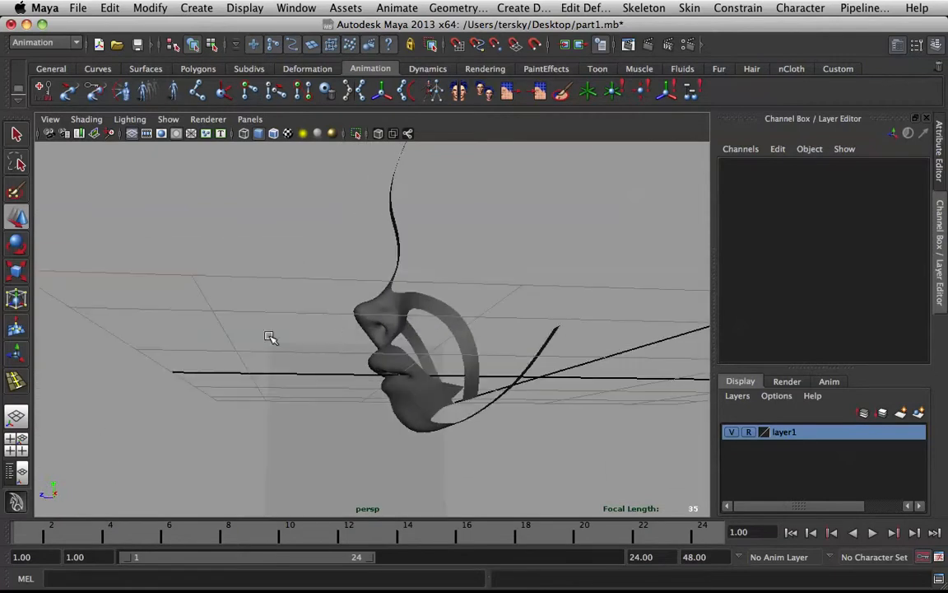
# Move the vertices at the base of the nose slightly up and back in the side view
pyautogui.press('space')
pyautogui.press('space')
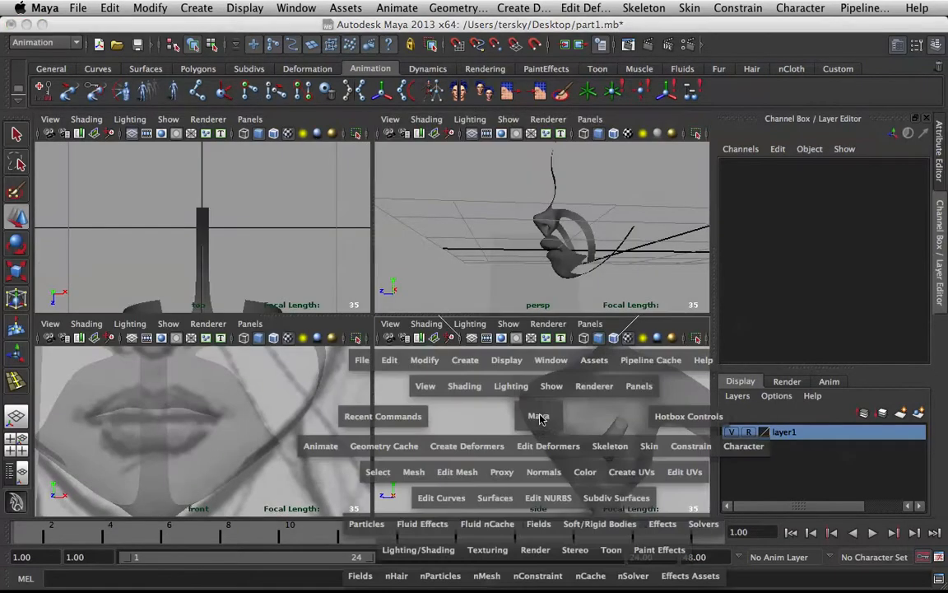
pyautogui.scroll(-3, 485, 370)
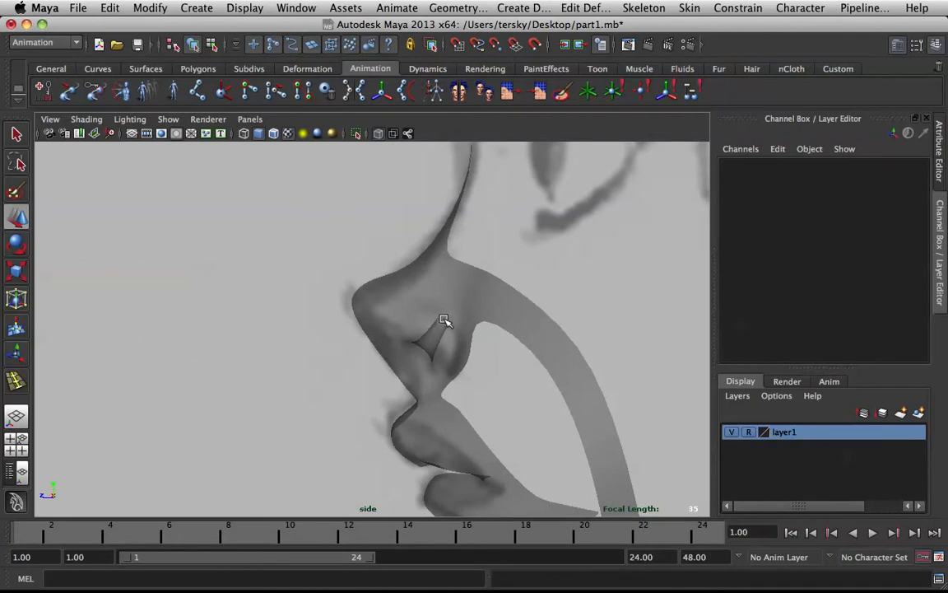
pyautogui.click(420, 329)
pyautogui.scroll(3, 443, 369)
pyautogui.rightClick(451, 401)
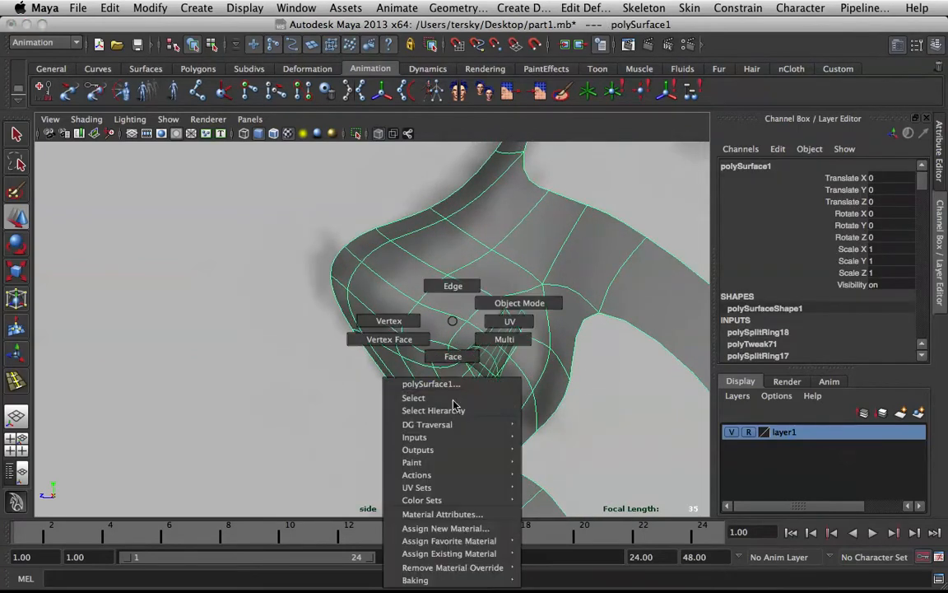
pyautogui.click(410, 309)
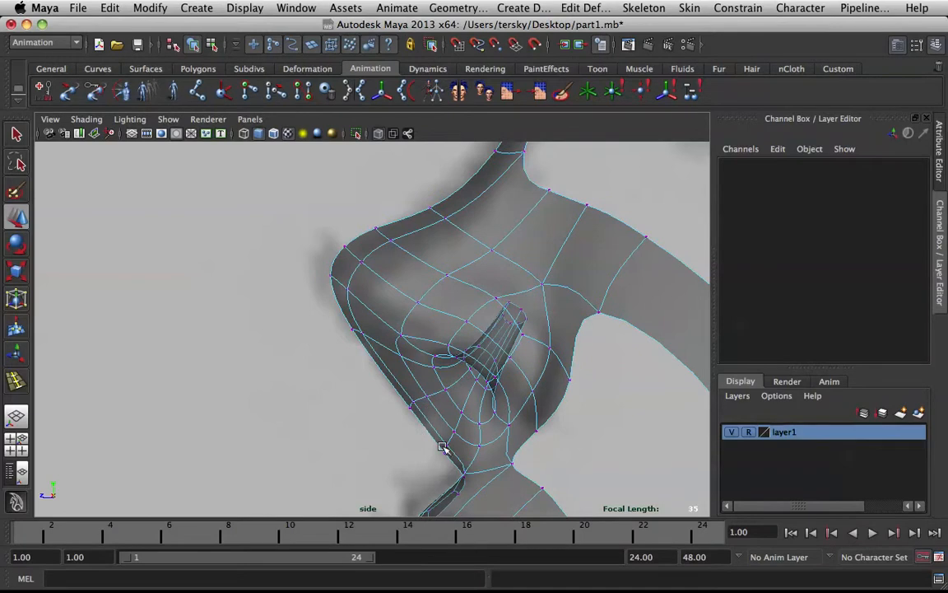
pyautogui.click(459, 442)
pyautogui.moveTo(458, 436); pyautogui.dragTo(464, 424)
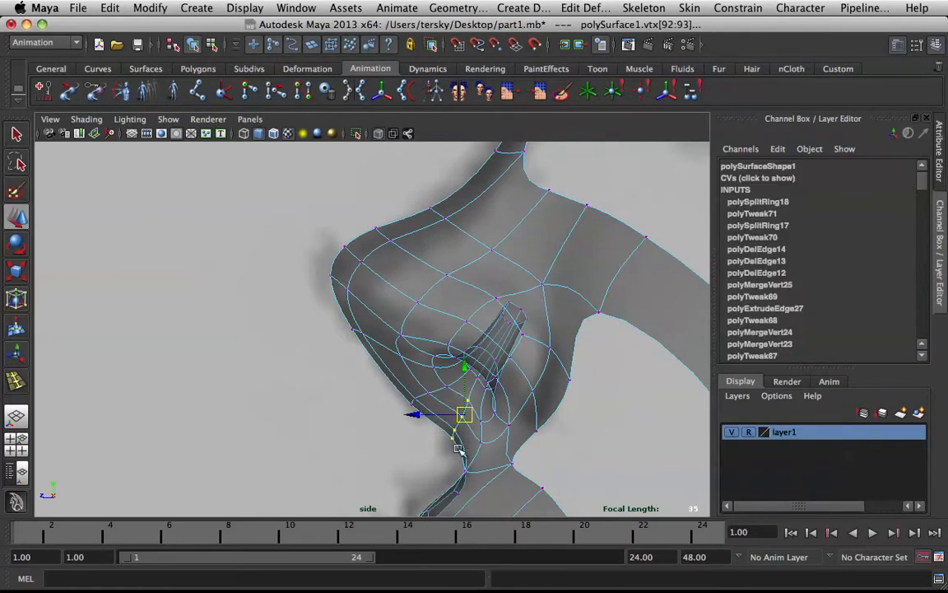
# Lower the edge just beneath the nose tip in unsmoothed perspective display
pyautogui.press('space')
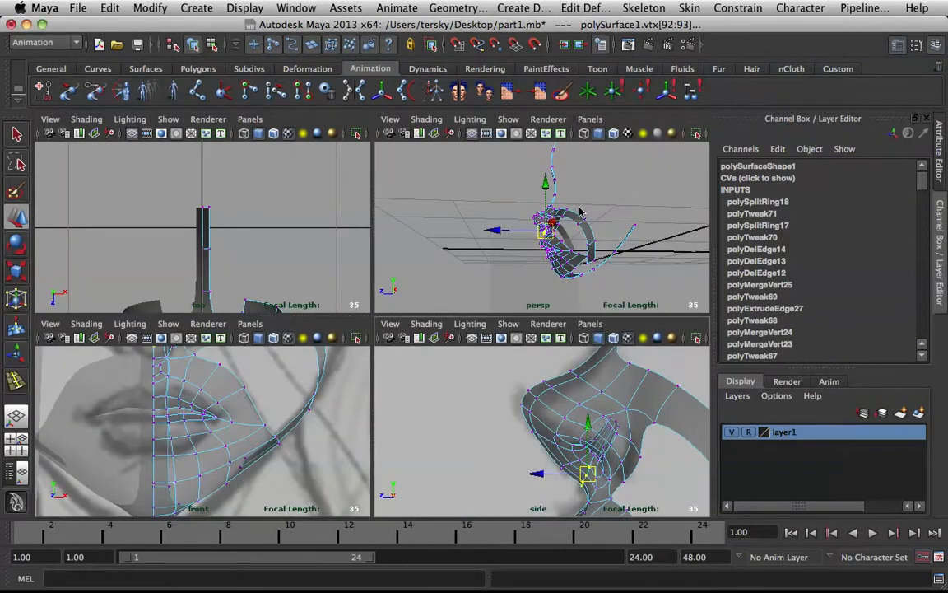
pyautogui.press('space')
pyautogui.keyDown('alt'); pyautogui.moveTo(423, 275); pyautogui.dragTo(306, 273); pyautogui.keyUp('alt')
pyautogui.press('q')
pyautogui.press('1')
pyautogui.moveTo(338, 301); pyautogui.dragTo(340, 276, button='right')
pyautogui.click(327, 278)
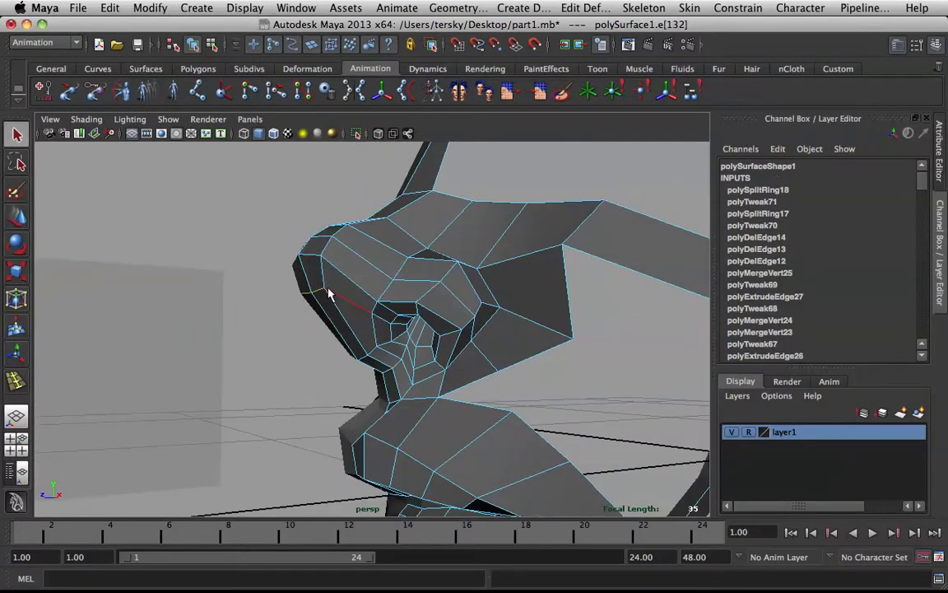
pyautogui.keyDown('alt'); pyautogui.moveTo(326, 278); pyautogui.dragTo(321, 284); pyautogui.keyUp('alt')
pyautogui.press('w')
pyautogui.moveTo(314, 247); pyautogui.dragTo(319, 275)
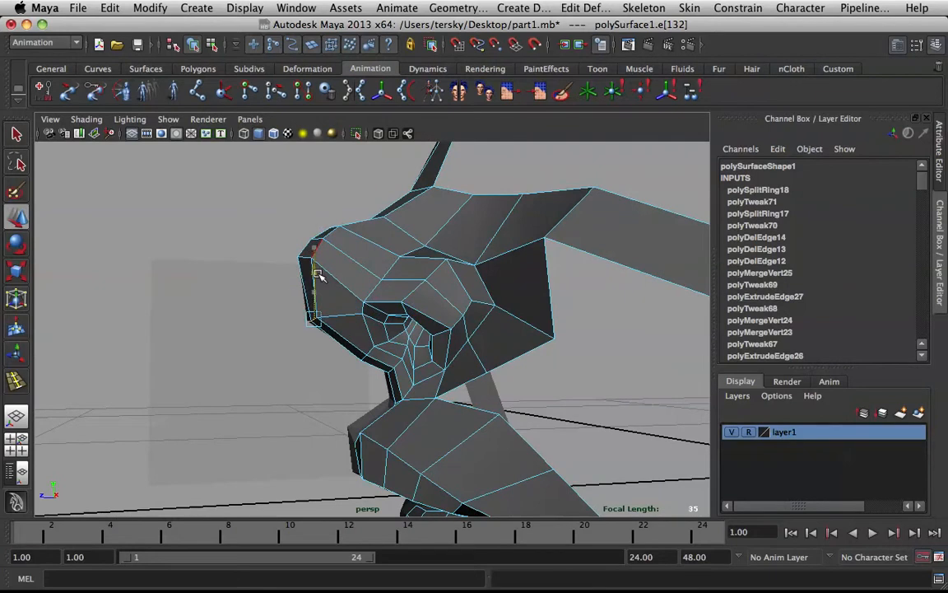
# Undo the recent moves of the edge just beneath the nose tip
pyautogui.moveTo(268, 310); pyautogui.dragTo(274, 309)
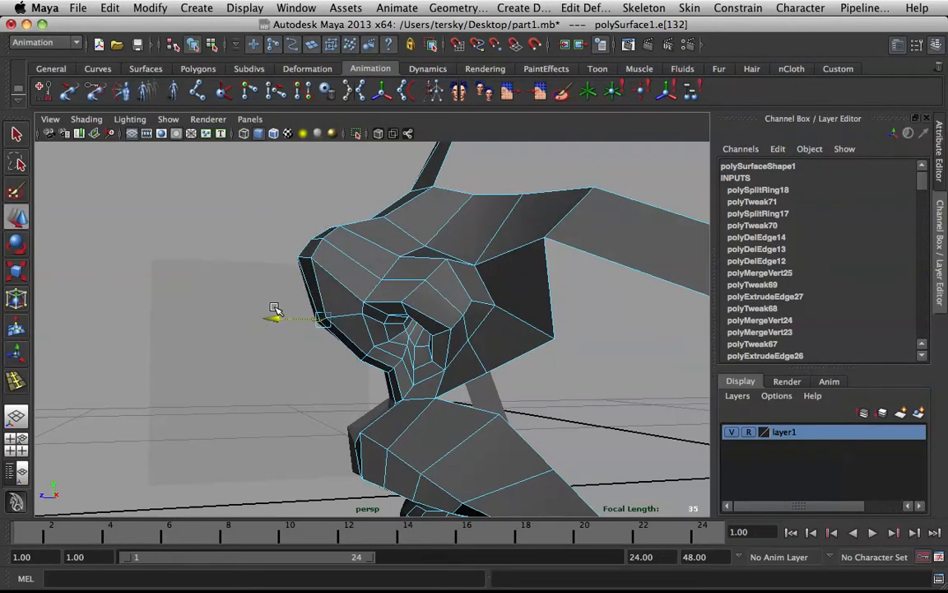
pyautogui.hotkey('ctrl', 'z')
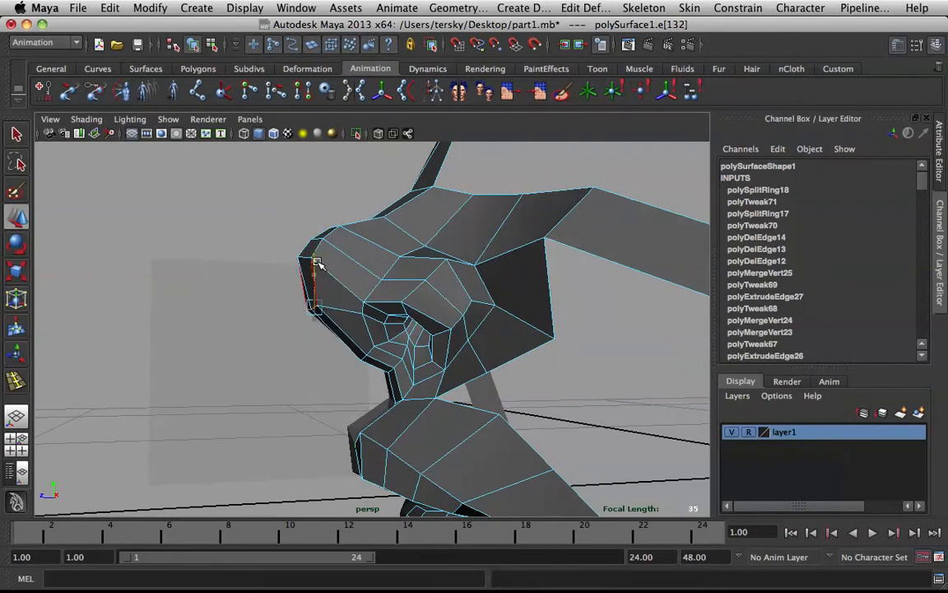
# Rotate the nose-tip faces slightly so their lower end tucks back, and lower them with a soft-selection falloff
pyautogui.press('q')
pyautogui.moveTo(319, 250); pyautogui.dragTo(313, 277, button='right')
pyautogui.click(321, 242)
pyautogui.press('b')
pyautogui.moveTo(330, 218); pyautogui.dragTo(386, 257)
pyautogui.press('e')
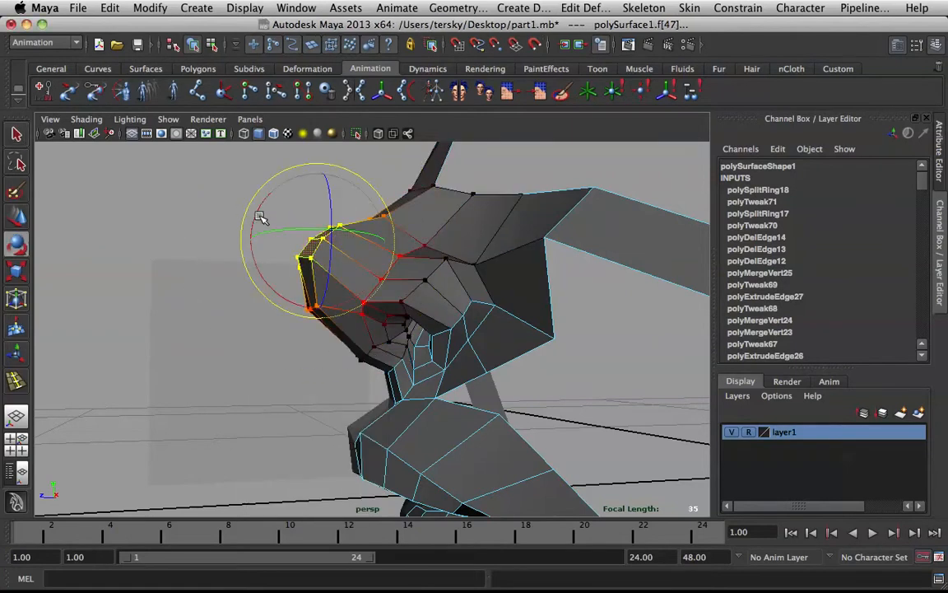
pyautogui.moveTo(256, 215); pyautogui.dragTo(256, 224)
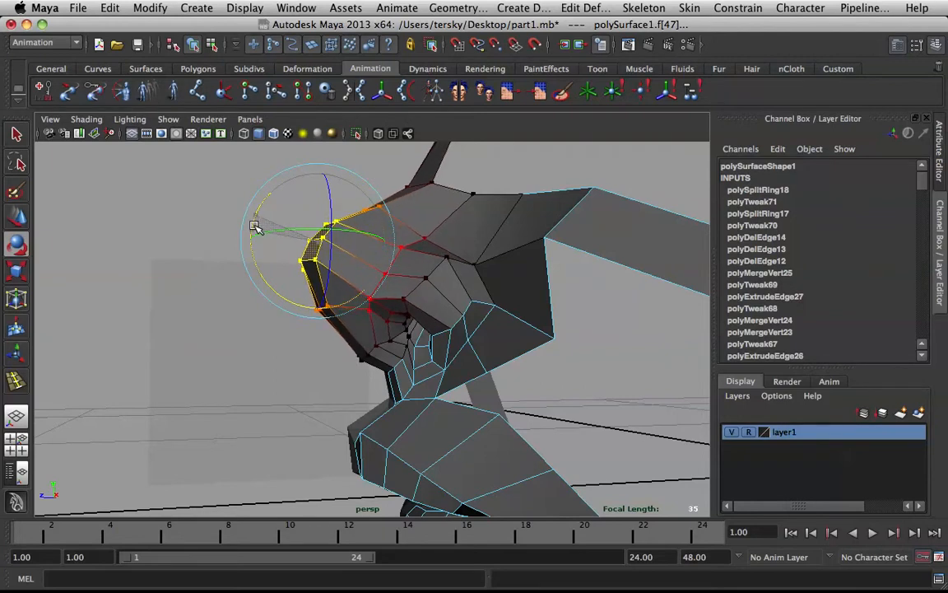
pyautogui.press('w')
pyautogui.moveTo(316, 192); pyautogui.dragTo(310, 212)
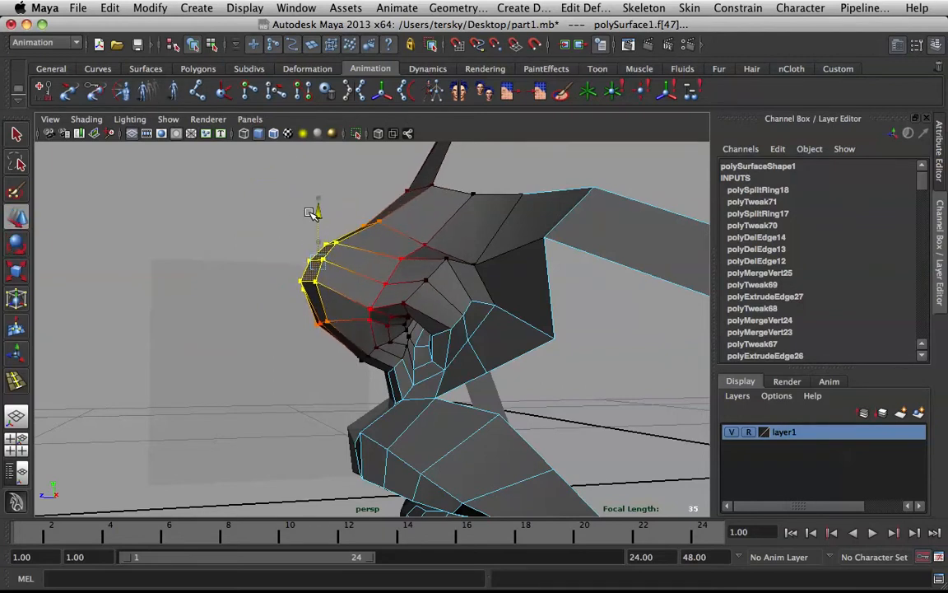
# Display the mesh smoothed without component selection and view the nose from the front
pyautogui.press('3')
pyautogui.click(293, 194)
pyautogui.moveTo(407, 245); pyautogui.dragTo(473, 228, button='right')
pyautogui.click(319, 297)
pyautogui.scroll(-5, 319, 297)
pyautogui.keyDown('alt'); pyautogui.moveTo(318, 297); pyautogui.dragTo(466, 298); pyautogui.keyUp('alt')
pyautogui.scroll(5, 372, 317)
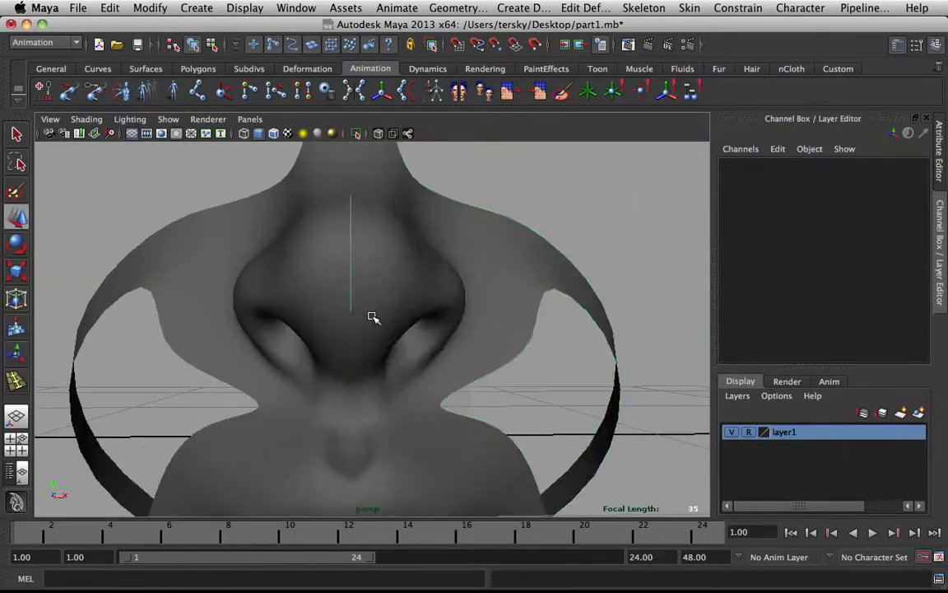
# Lower the mirrored faces on the underside of the nose tip slightly using soft selection
pyautogui.click(372, 317)
pyautogui.rightClick(396, 300)
pyautogui.click(398, 334)
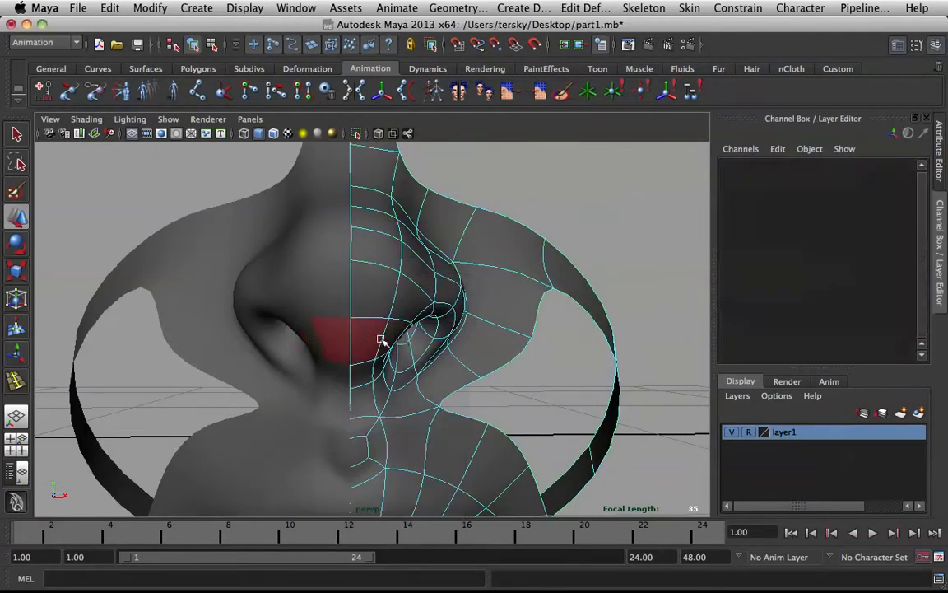
pyautogui.click(377, 343)
pyautogui.moveTo(563, 216); pyautogui.dragTo(375, 306)
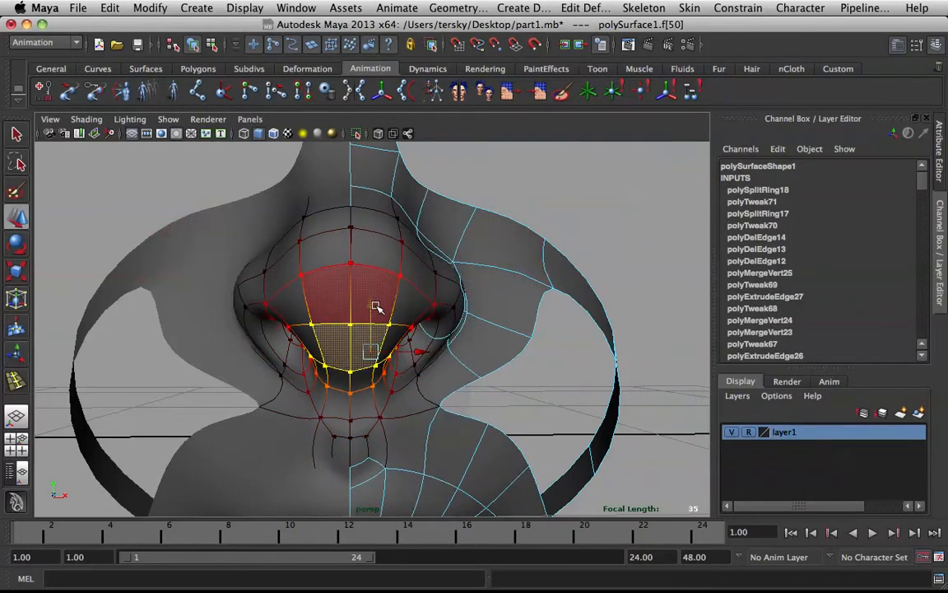
pyautogui.hotkey('ctrl', 'z')
# Lower the faces inside the nostril and on the nostril wing slightly on both sides using soft selection
pyautogui.click(407, 358)
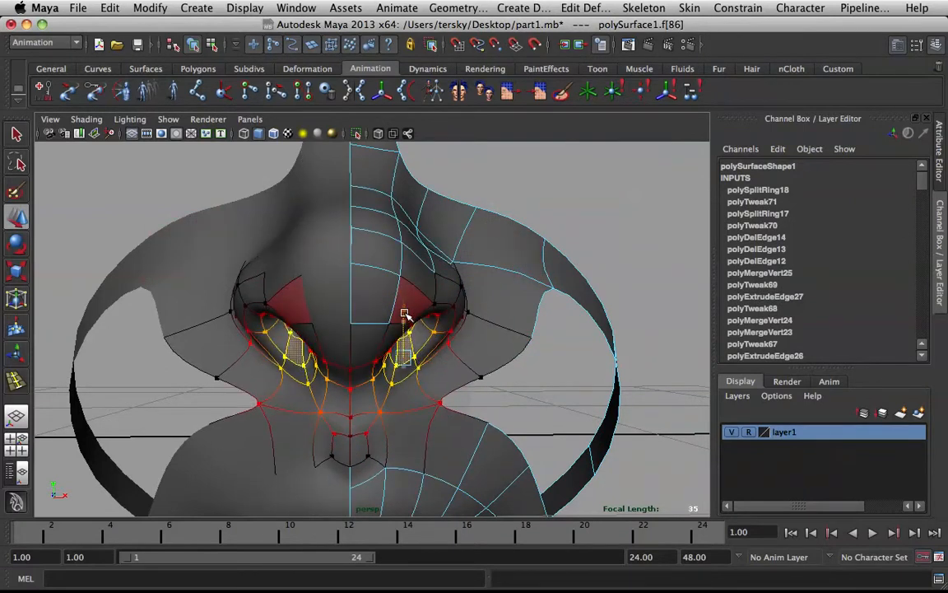
pyautogui.click(457, 305)
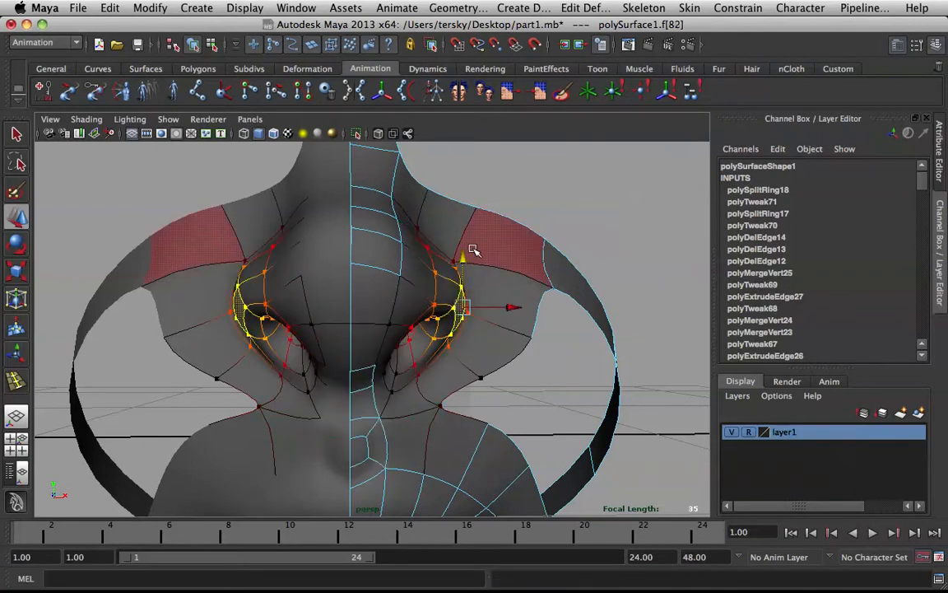
pyautogui.click(421, 352)
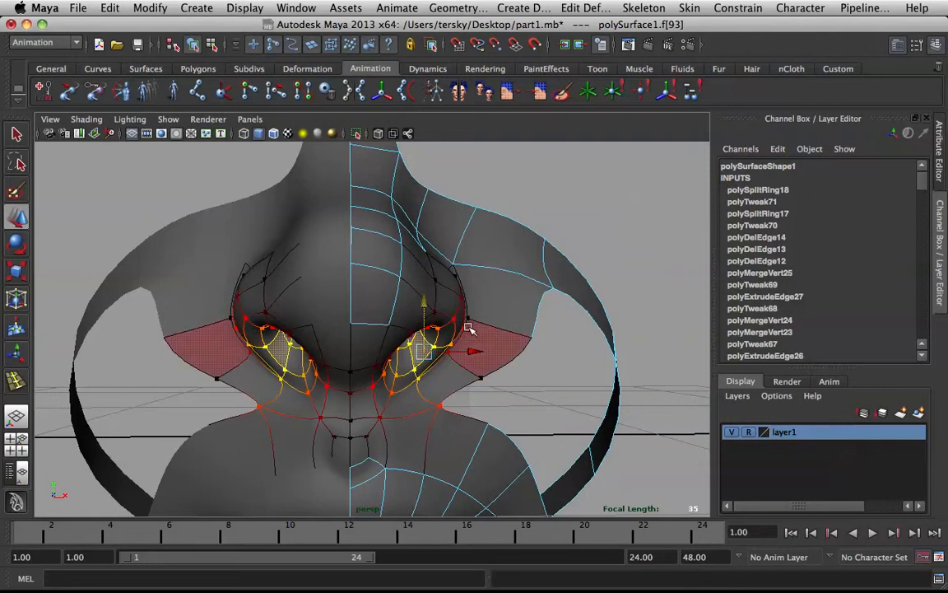
# Rotate and reposition the selected nostril faces with soft selection, and clear the selection
pyautogui.press('e')
pyautogui.moveTo(457, 394); pyautogui.dragTo(453, 360)
pyautogui.moveTo(431, 325); pyautogui.dragTo(442, 352)
pyautogui.press('w')
pyautogui.click(629, 215)
# In the side view, select the two faces at the front of the nose tip and shift them with soft selection
pyautogui.keyDown('alt'); pyautogui.moveTo(629, 215); pyautogui.dragTo(317, 277); pyautogui.keyUp('alt')
pyautogui.rightClick(337, 274)
pyautogui.press('space')
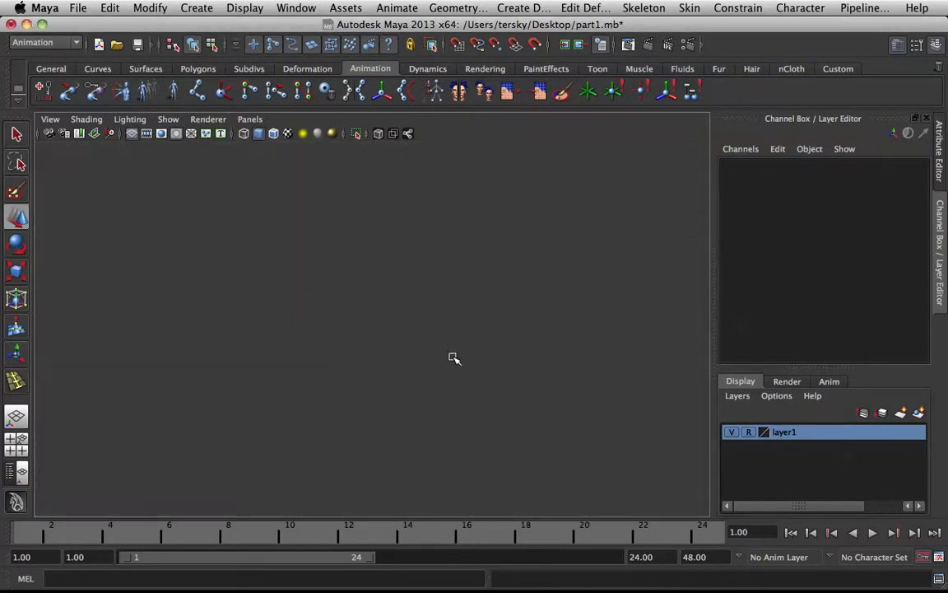
pyautogui.press('space')
pyautogui.click(402, 269)
pyautogui.moveTo(375, 260); pyautogui.dragTo(374, 276, button='right')
pyautogui.click(348, 297)
pyautogui.moveTo(467, 218); pyautogui.dragTo(354, 270)
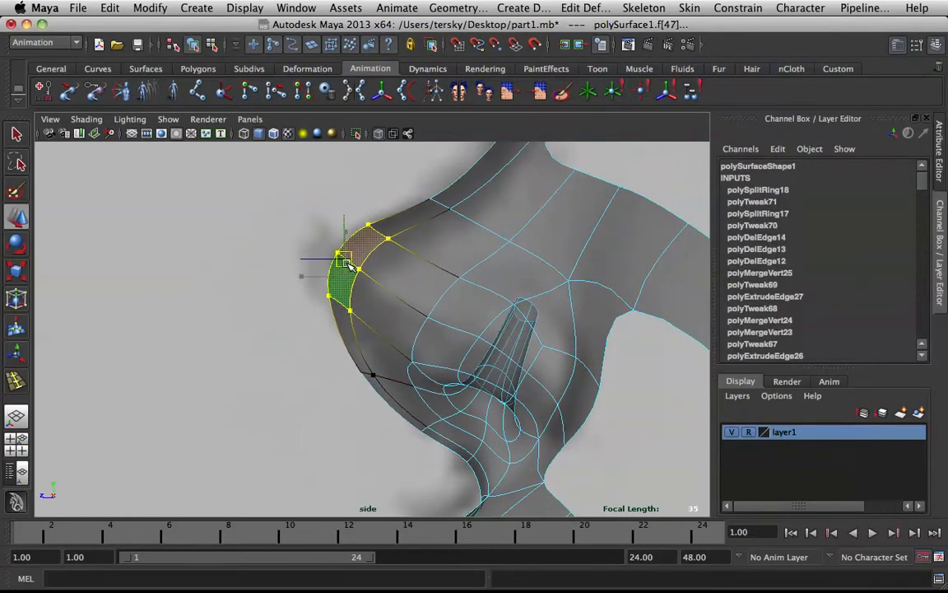
# Select the two vertices on the underside of the nose tip and adjust their position in the side profile
pyautogui.moveTo(377, 364); pyautogui.dragTo(335, 358, button='right')
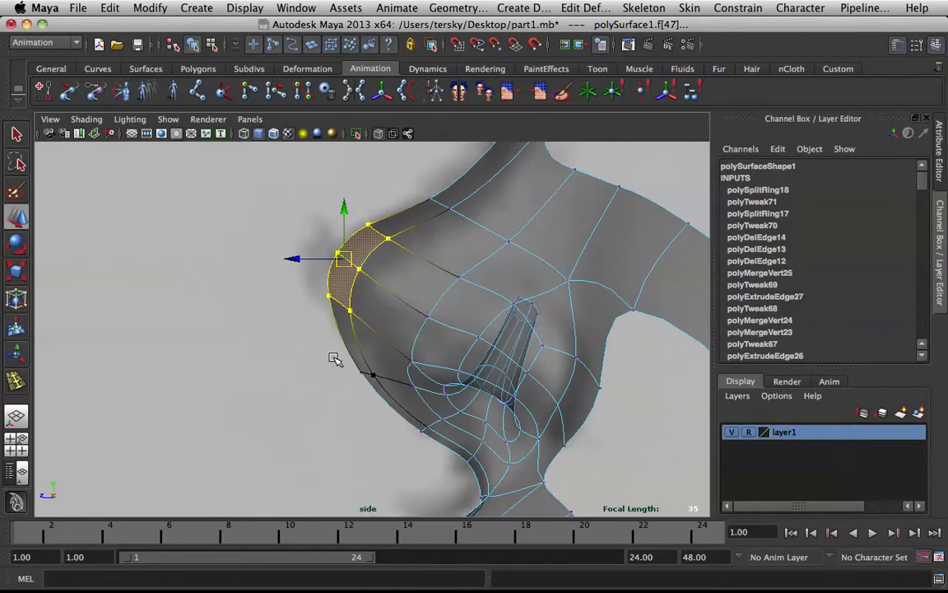
pyautogui.click(375, 385)
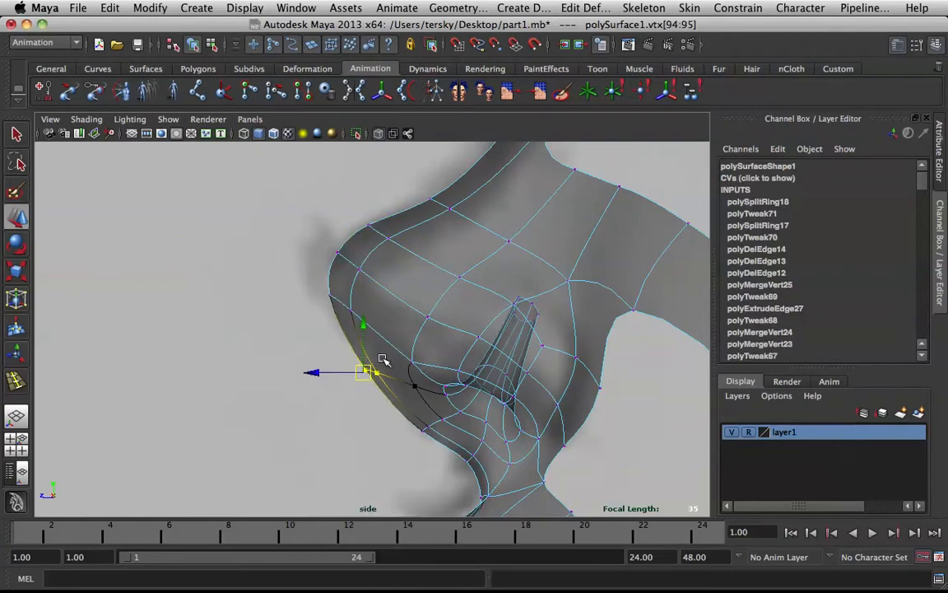
pyautogui.press('space')
pyautogui.press('space')
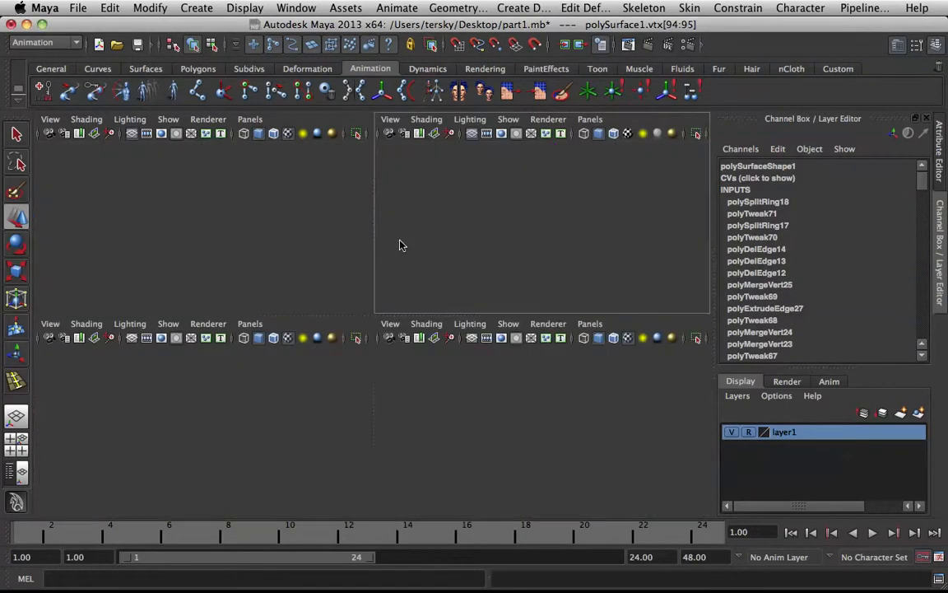
# Examine the shape of the smoothed nose and nostrils in the perspective view
pyautogui.scroll(5, 334, 292)
pyautogui.press('q')
pyautogui.moveTo(333, 291); pyautogui.dragTo(373, 288, button='right')
pyautogui.scroll(-3, 375, 290)
pyautogui.keyDown('alt'); pyautogui.moveTo(374, 290); pyautogui.dragTo(381, 303); pyautogui.keyUp('alt')
pyautogui.moveTo(375, 319); pyautogui.dragTo(441, 295, button='right')
pyautogui.click(474, 201)
pyautogui.keyDown('alt'); pyautogui.moveTo(474, 201); pyautogui.dragTo(390, 291); pyautogui.keyUp('alt')
pyautogui.scroll(4, 379, 294)
# Display the mesh unsmoothed and slide the lower outer edge of the nostril rim with the Slide Edge tool
pyautogui.click(476, 334)
pyautogui.press('1')
pyautogui.scroll(4, 507, 347)
pyautogui.keyDown('alt'); pyautogui.moveTo(508, 346); pyautogui.dragTo(403, 234); pyautogui.keyUp('alt')
pyautogui.moveTo(394, 272); pyautogui.dragTo(405, 321, button='right')
pyautogui.click(393, 246)
pyautogui.keyDown('shift'); pyautogui.moveTo(381, 282); pyautogui.dragTo(381, 281, button='right'); pyautogui.keyUp('shift')
pyautogui.keyDown('alt'); pyautogui.moveTo(381, 281); pyautogui.dragTo(491, 301); pyautogui.keyUp('alt')
pyautogui.keyDown('alt'); pyautogui.moveTo(427, 295); pyautogui.dragTo(457, 267); pyautogui.keyUp('alt')
pyautogui.keyDown('shift'); pyautogui.moveTo(458, 268); pyautogui.dragTo(465, 374, button='right'); pyautogui.keyUp('shift')
pyautogui.press('z')
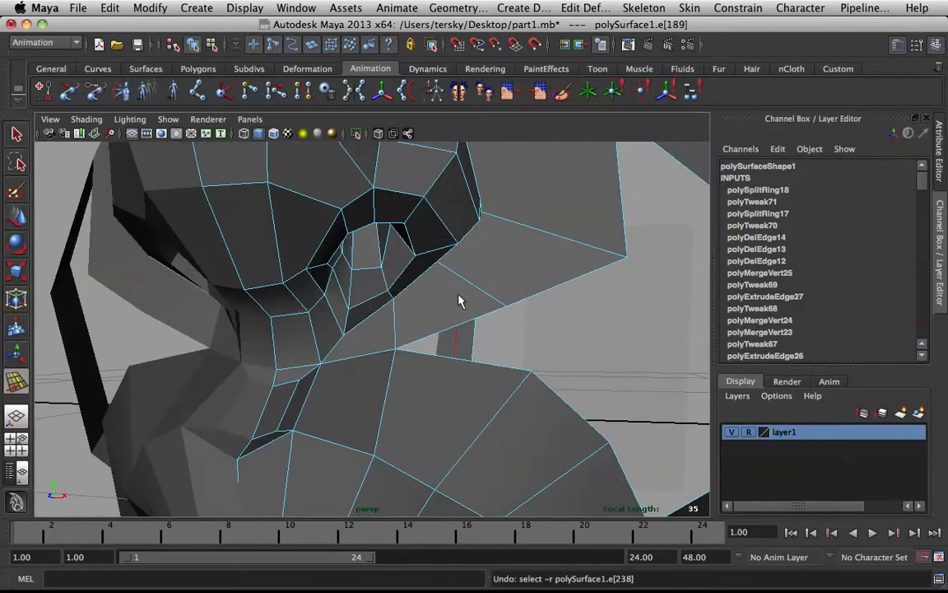
pyautogui.keyDown('shift'); pyautogui.moveTo(455, 276); pyautogui.dragTo(427, 373, button='right'); pyautogui.keyUp('shift')
pyautogui.click(461, 346)
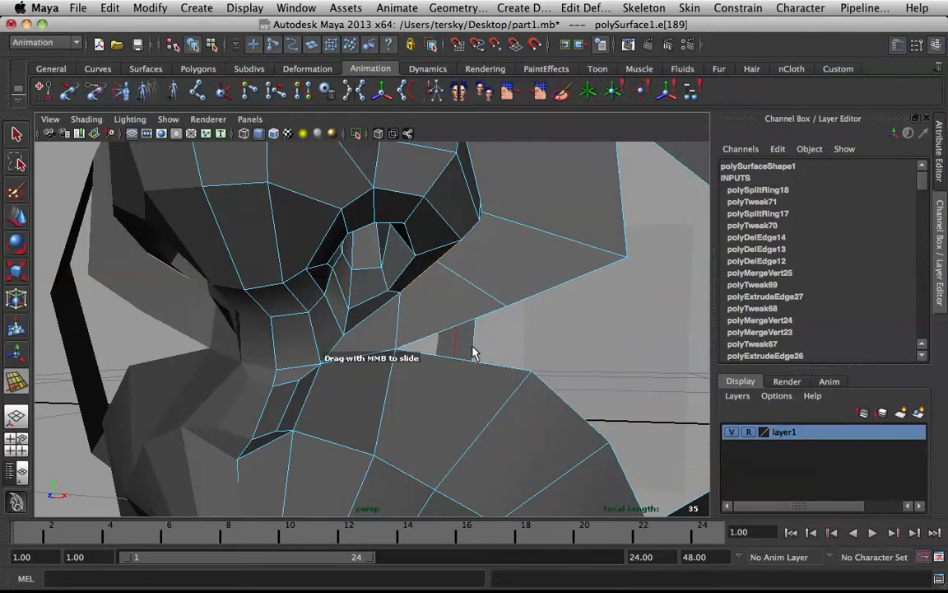
# Slide the neighbouring edge in the crease between the nostril wing and the cheek
pyautogui.keyDown('alt'); pyautogui.moveTo(493, 334); pyautogui.dragTo(526, 318); pyautogui.keyUp('alt')
pyautogui.press('g')
pyautogui.moveTo(489, 294); pyautogui.dragTo(501, 298, button='middle')
pyautogui.keyDown('alt'); pyautogui.moveTo(501, 298); pyautogui.dragTo(581, 257); pyautogui.keyUp('alt')
pyautogui.press('w')
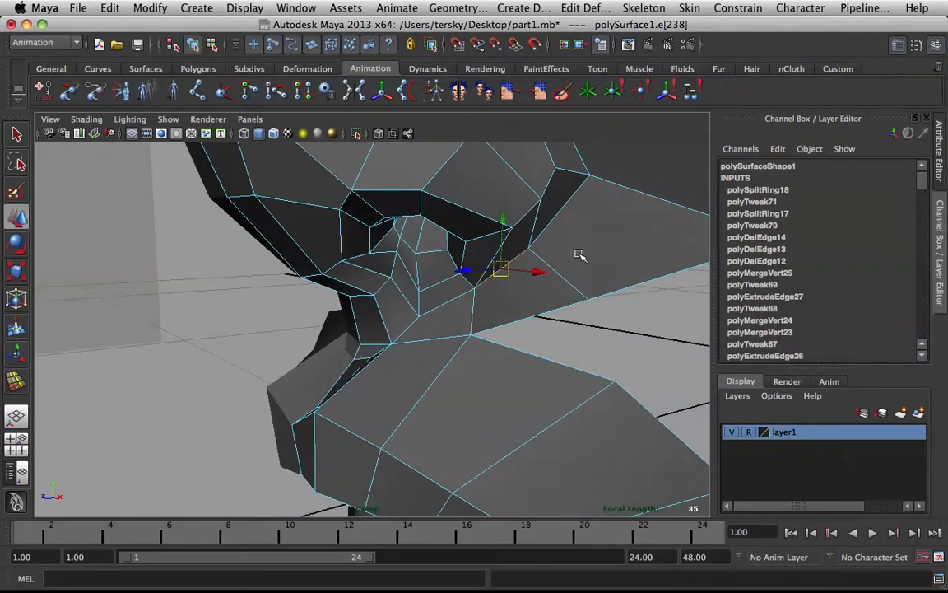
# Move the outer vertex of the nostril rim slightly toward the nostril opening
pyautogui.press('q')
pyautogui.rightClick(524, 214)
pyautogui.click(482, 222)
pyautogui.click(511, 230)
pyautogui.press('w')
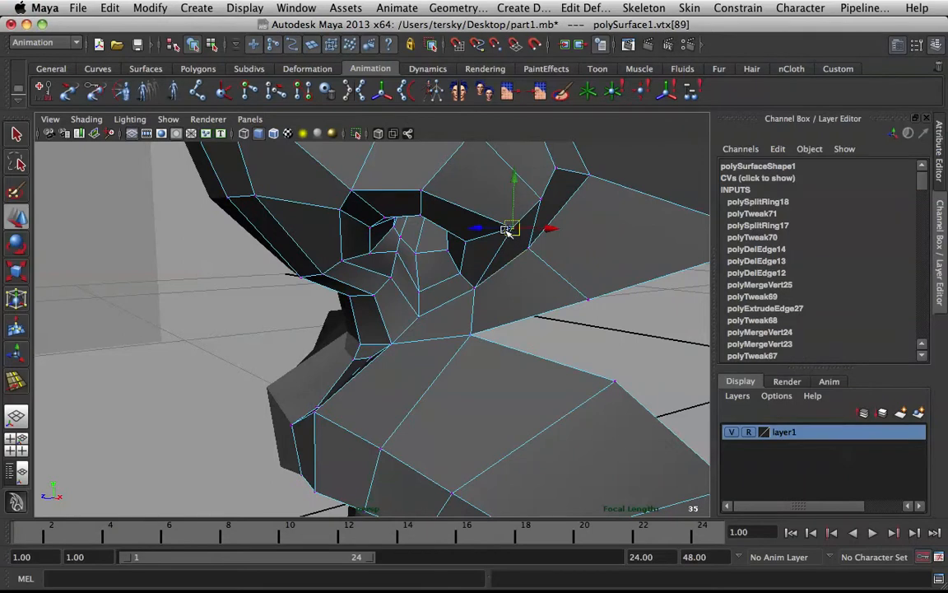
pyautogui.press('q')
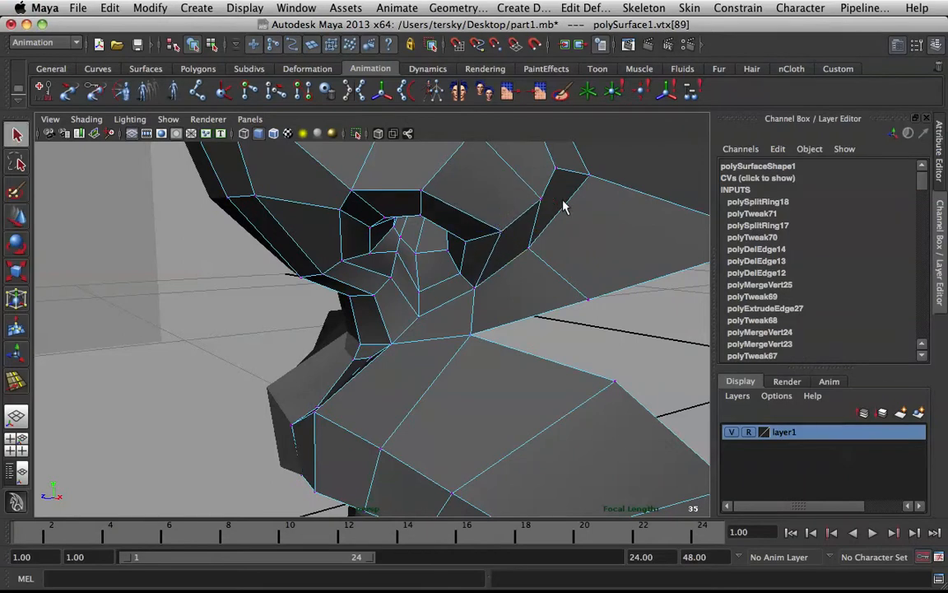
# Reposition the two vertices in the crease where the nostril wing meets the cheek
pyautogui.click(553, 206)
pyautogui.keyDown('alt'); pyautogui.moveTo(553, 206); pyautogui.dragTo(487, 218); pyautogui.keyUp('alt')
pyautogui.click(531, 241)
pyautogui.keyDown('alt'); pyautogui.moveTo(530, 244); pyautogui.dragTo(599, 210); pyautogui.keyUp('alt')
pyautogui.press('w')
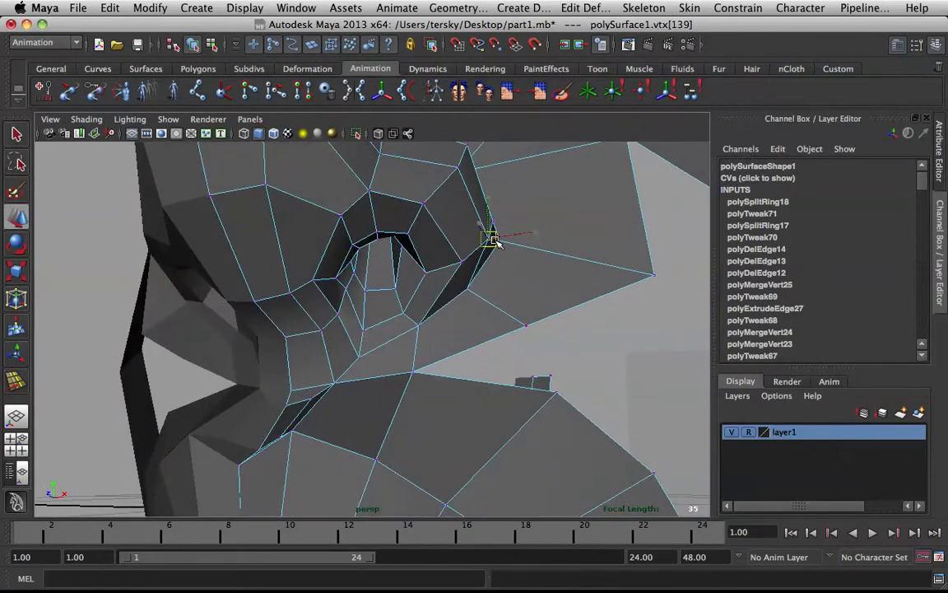
pyautogui.press('q')
pyautogui.press('w')
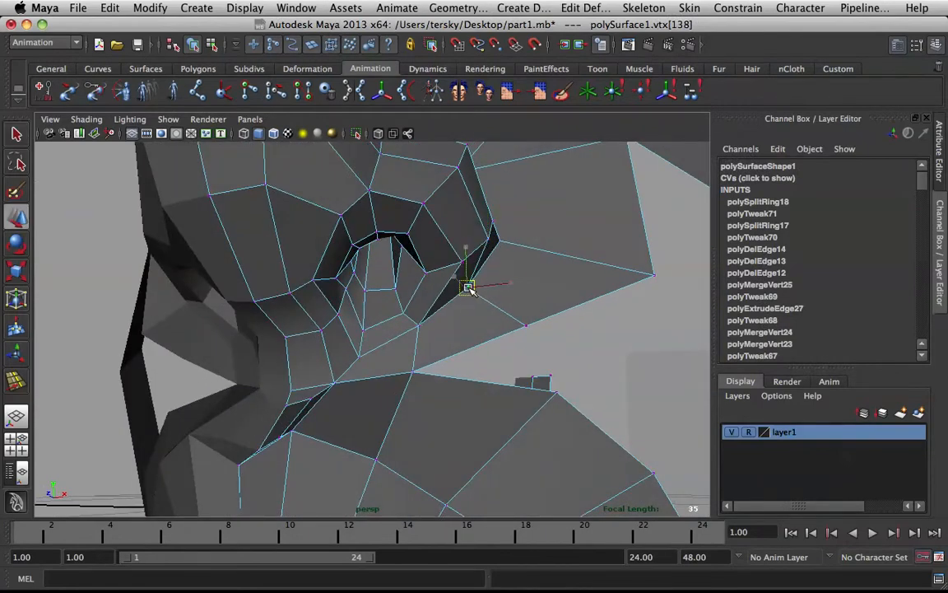
pyautogui.click(549, 319)
# Merge the lower outer vertex of the cheek patch into the adjacent upper-lip patch vertex and preview the mesh smoothed
pyautogui.keyDown('alt'); pyautogui.moveTo(548, 319); pyautogui.dragTo(496, 325); pyautogui.keyUp('alt')
pyautogui.click(408, 277)
pyautogui.scroll(5, 465, 282)
pyautogui.press('1')
pyautogui.keyDown('alt'); pyautogui.moveTo(500, 270); pyautogui.dragTo(475, 311); pyautogui.keyUp('alt')
pyautogui.rightClick(434, 294)
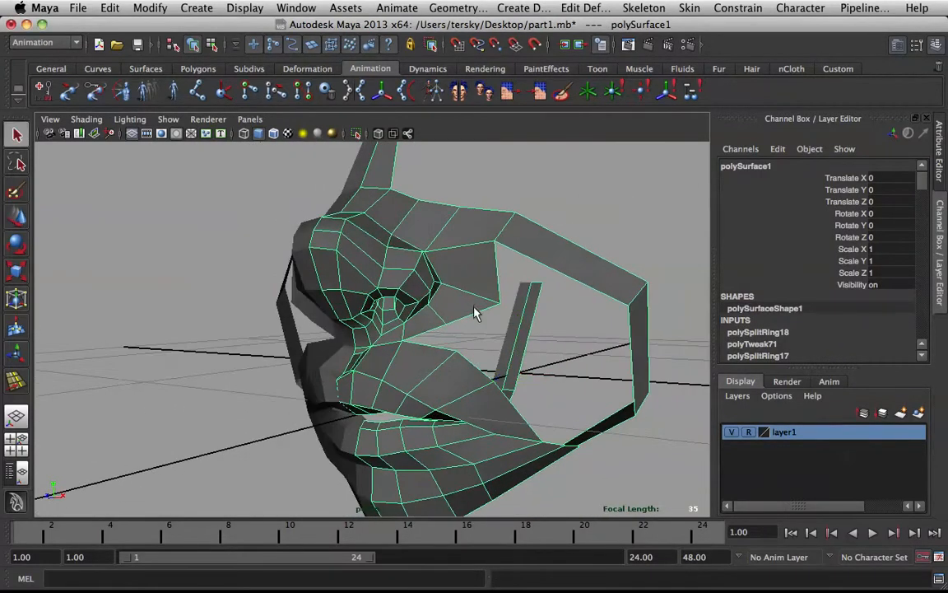
pyautogui.moveTo(461, 313)
pyautogui.keyDown('shift'); pyautogui.mouseDown(button='right')
pyautogui.moveTo(416, 252)
pyautogui.moveTo(459, 319)
pyautogui.mouseUp(button='right'); pyautogui.keyUp('shift')
pyautogui.keyDown('alt'); pyautogui.moveTo(451, 333); pyautogui.dragTo(426, 312); pyautogui.keyUp('alt')
pyautogui.keyDown('shift'); pyautogui.moveTo(457, 289); pyautogui.dragTo(456, 233, button='right'); pyautogui.keyUp('shift')
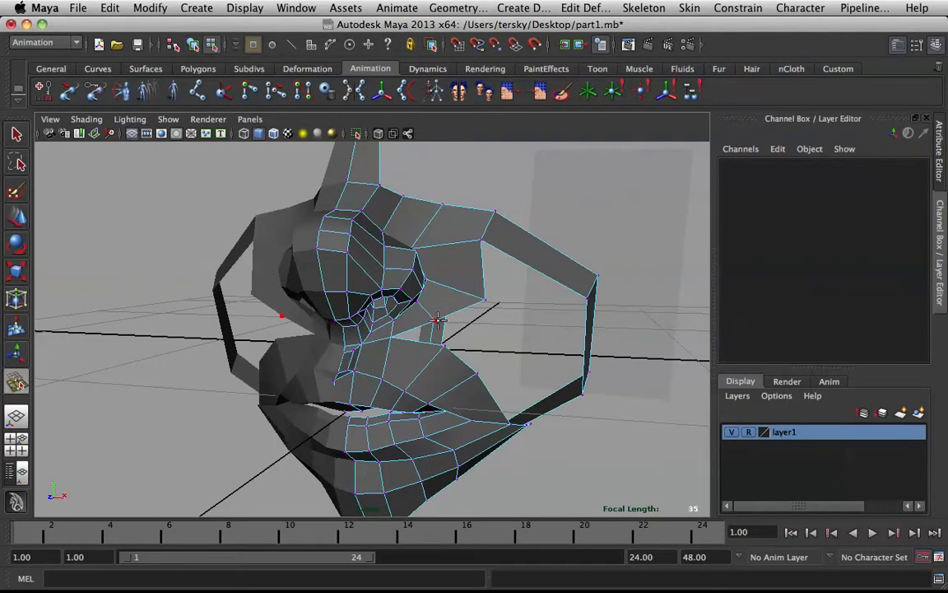
pyautogui.moveTo(442, 344); pyautogui.dragTo(443, 346)
pyautogui.keyDown('alt'); pyautogui.moveTo(432, 350); pyautogui.dragTo(470, 333); pyautogui.keyUp('alt')
pyautogui.press('w')
pyautogui.press('3')
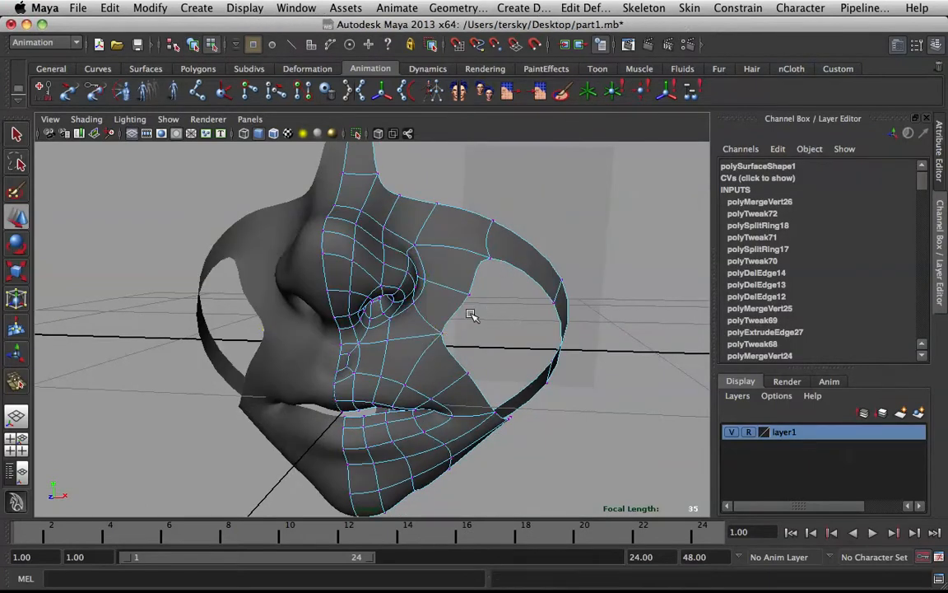
# Select the merged vertex on the border between cheek and upper lip and adjust its depth
pyautogui.click(496, 311)
pyautogui.press('2')
pyautogui.press('q')
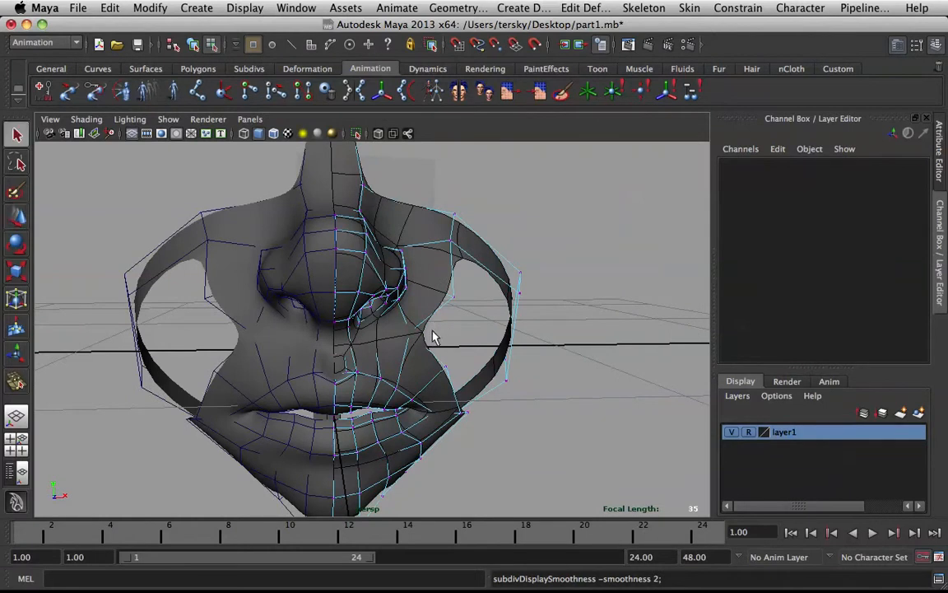
pyautogui.click(409, 347)
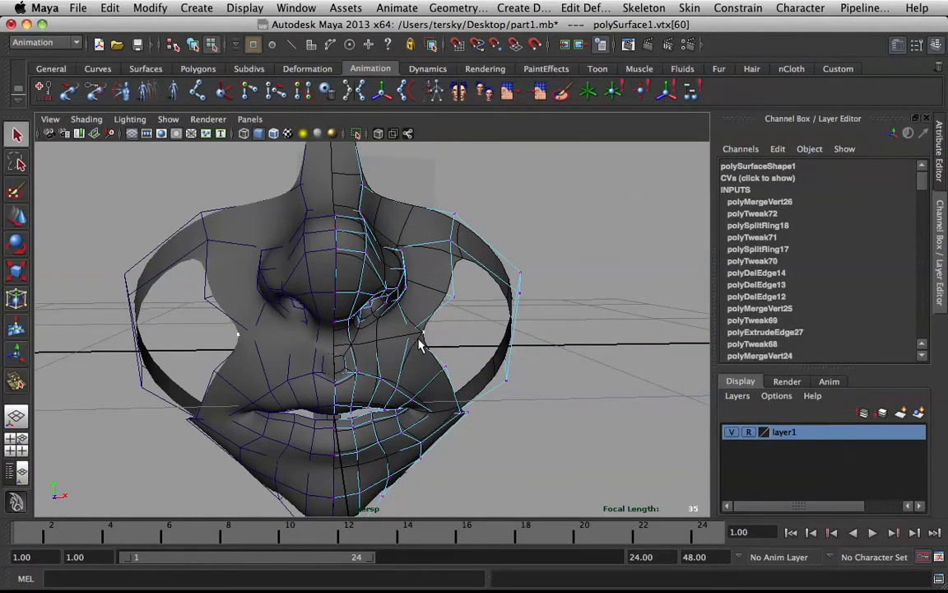
pyautogui.press('w')
pyautogui.moveTo(416, 333); pyautogui.dragTo(411, 331)
pyautogui.press('super+z')
pyautogui.press('y')
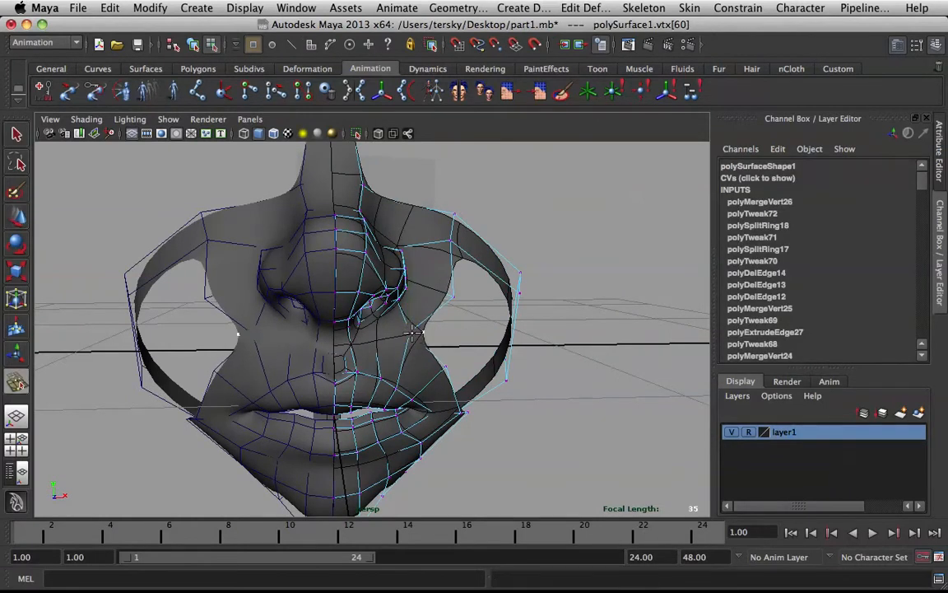
pyautogui.press('1')
pyautogui.press('w')
pyautogui.keyDown('alt'); pyautogui.moveTo(441, 330); pyautogui.dragTo(286, 329); pyautogui.keyUp('alt')
pyautogui.press('3')
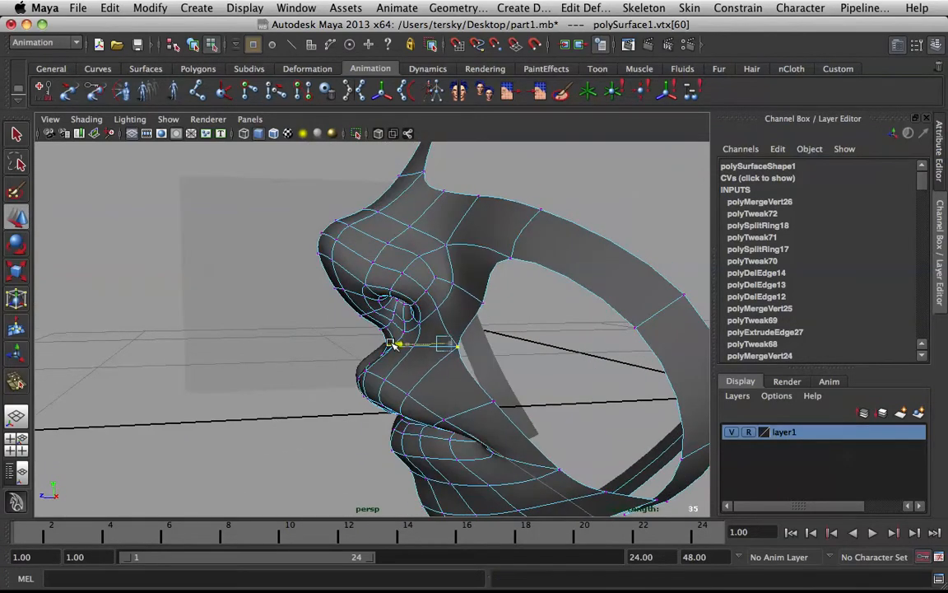
pyautogui.keyDown('alt'); pyautogui.moveTo(386, 336); pyautogui.dragTo(506, 325); pyautogui.keyUp('alt')
# Reposition the two vertices where the cheek strip joins the patch beside the nose, and preview the mesh smoothed
pyautogui.press('q')
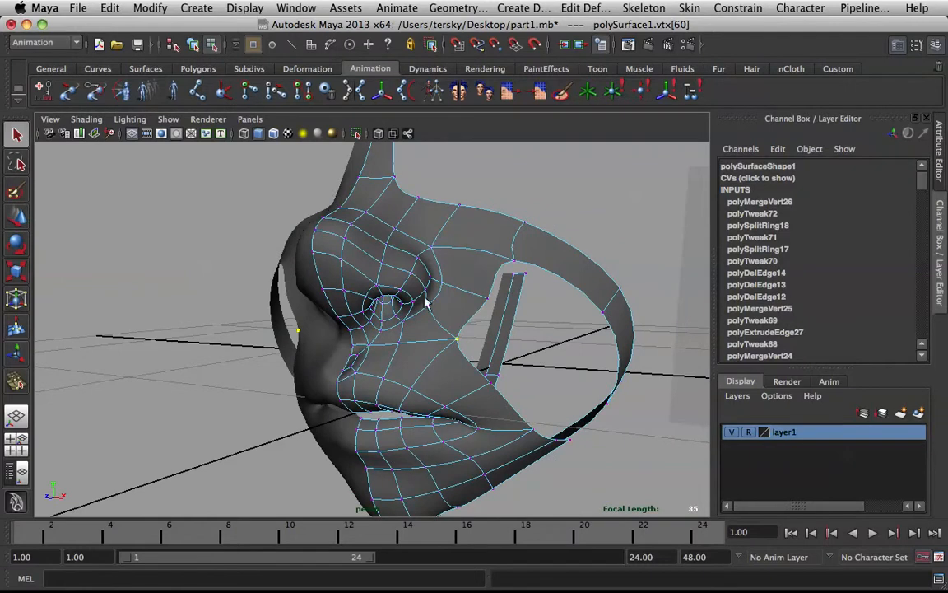
pyautogui.moveTo(421, 295); pyautogui.dragTo(497, 250, button='right')
pyautogui.scroll(-5, 425, 279)
pyautogui.moveTo(425, 279)
pyautogui.keyDown('alt'); pyautogui.mouseDown()
pyautogui.moveTo(529, 272)
pyautogui.moveTo(421, 289)
pyautogui.moveTo(543, 303)
pyautogui.moveTo(416, 289)
pyautogui.mouseUp(); pyautogui.keyUp('alt')
pyautogui.scroll(3, 466, 296)
pyautogui.click(466, 303)
pyautogui.scroll(-3, 543, 303)
pyautogui.press('w')
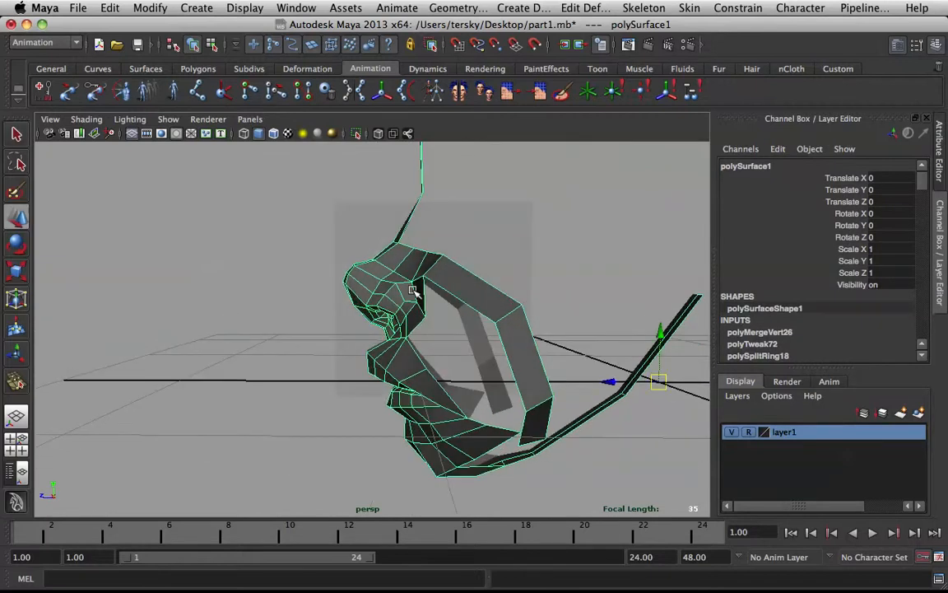
pyautogui.rightClick(416, 290)
pyautogui.click(381, 288)
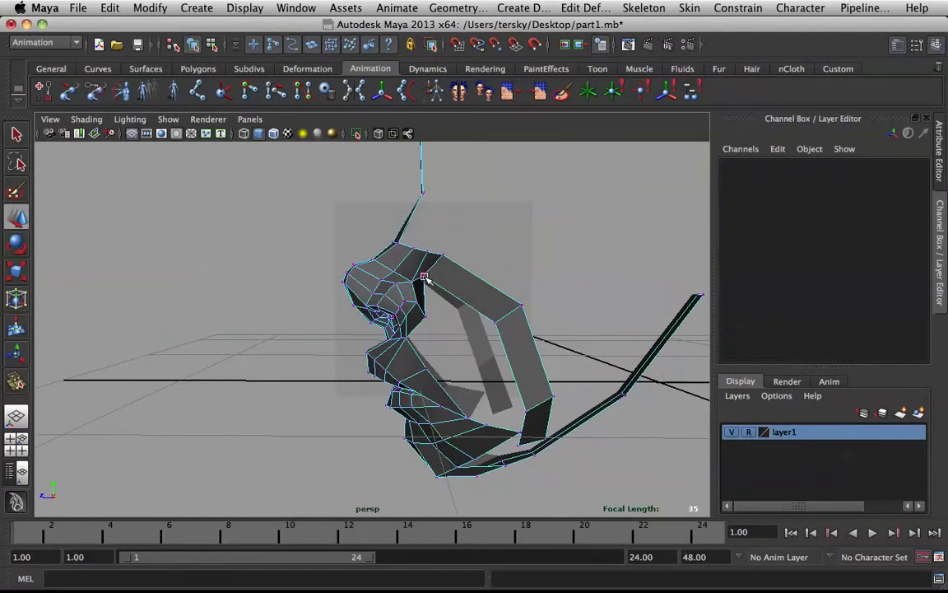
pyautogui.click(422, 275)
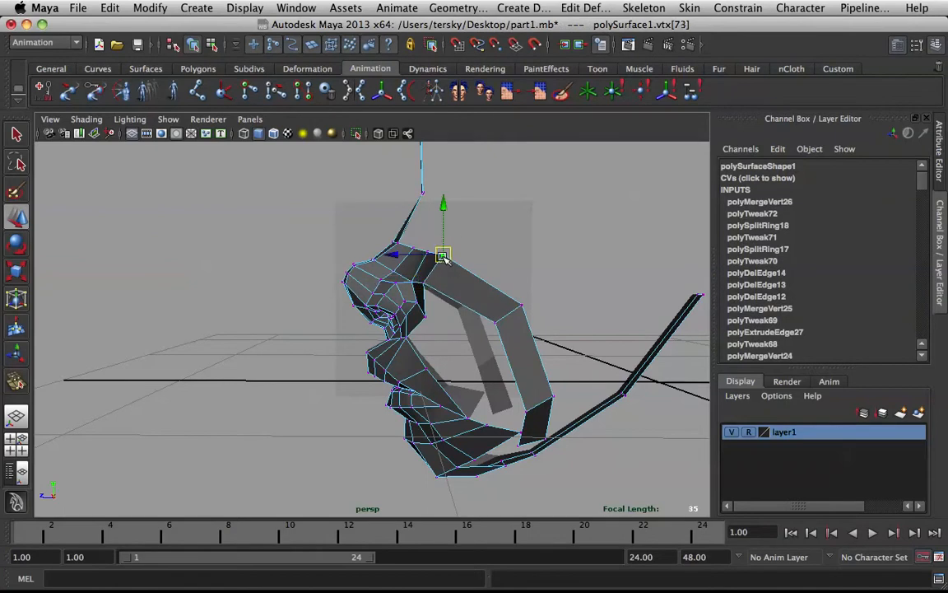
pyautogui.press('3')
pyautogui.press('q')
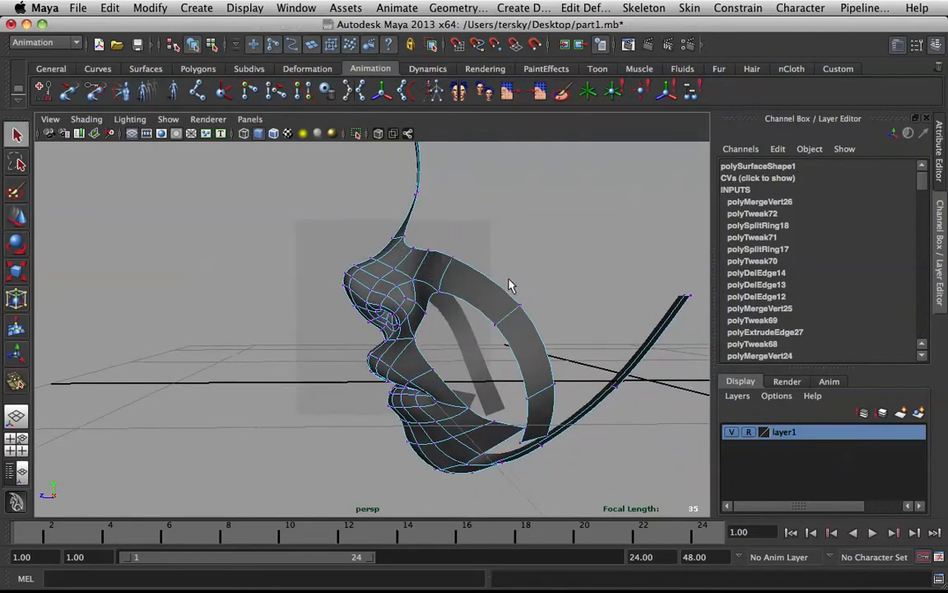
# Reposition the lower border vertex of the cheek patch beside the nostril wing and preview the mesh smoothed
pyautogui.click(554, 265)
pyautogui.press('1')
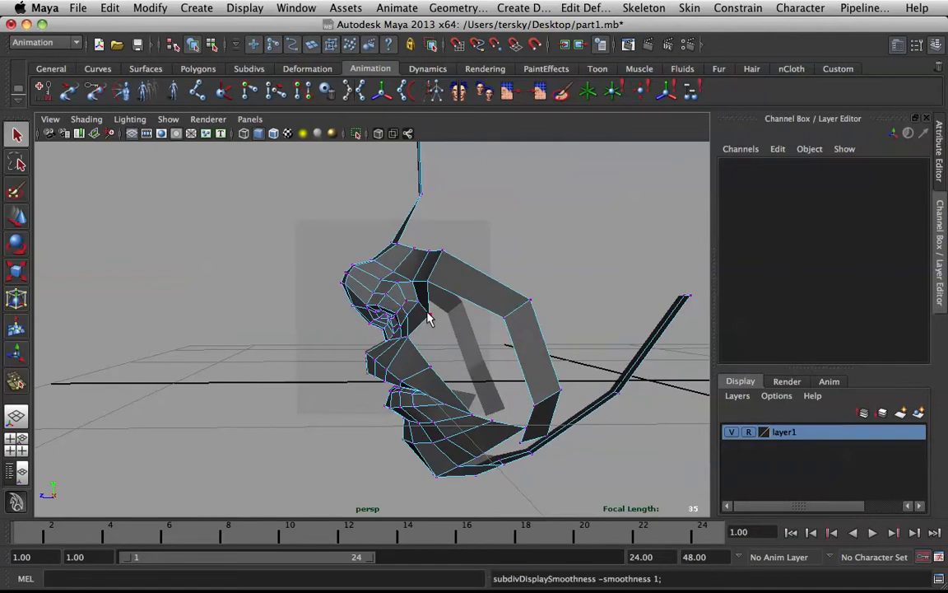
pyautogui.click(427, 313)
pyautogui.press('w')
pyautogui.press('3')
pyautogui.keyDown('alt'); pyautogui.moveTo(426, 314); pyautogui.dragTo(555, 308); pyautogui.keyUp('alt')
# Examine the smoothed nose and mouth profile from both sides of the face
pyautogui.press('q')
pyautogui.click(507, 219)
pyautogui.moveTo(380, 281); pyautogui.dragTo(448, 274, button='right')
pyautogui.scroll(-4, 448, 274)
pyautogui.click(448, 274)
pyautogui.keyDown('alt'); pyautogui.moveTo(447, 274); pyautogui.dragTo(629, 290); pyautogui.keyUp('alt')
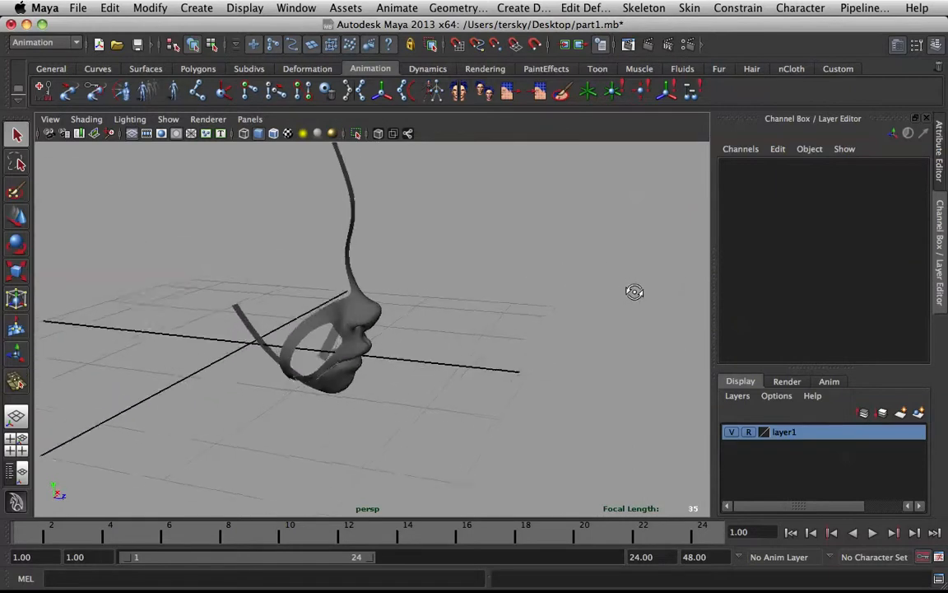
pyautogui.scroll(5, 479, 328)
pyautogui.keyDown('alt'); pyautogui.moveTo(478, 329); pyautogui.dragTo(254, 322); pyautogui.keyUp('alt')
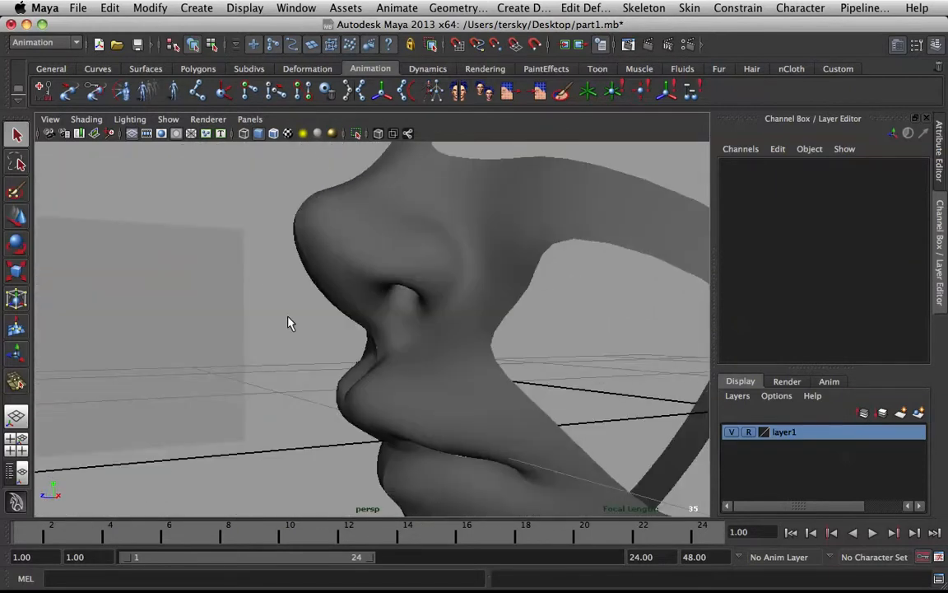
# Delete the face that connects the lower end of the cheek strip to the jaw
pyautogui.click(543, 214)
pyautogui.press('1')
pyautogui.scroll(-4, 426, 294)
pyautogui.keyDown('alt'); pyautogui.moveTo(426, 294); pyautogui.dragTo(384, 280); pyautogui.keyUp('alt')
pyautogui.keyDown('alt'); pyautogui.moveTo(503, 317); pyautogui.dragTo(544, 334); pyautogui.keyUp('alt')
pyautogui.moveTo(540, 321); pyautogui.dragTo(545, 352, button='right')
pyautogui.click(537, 360)
pyautogui.press('Delete')
# Remove the cheek border vertex beside the nostril wing together with its connecting edge
pyautogui.keyDown('alt'); pyautogui.moveTo(502, 296); pyautogui.dragTo(425, 302); pyautogui.keyUp('alt')
pyautogui.press('3')
pyautogui.press('1')
pyautogui.moveTo(425, 301); pyautogui.dragTo(470, 277, button='right')
pyautogui.click(437, 304)
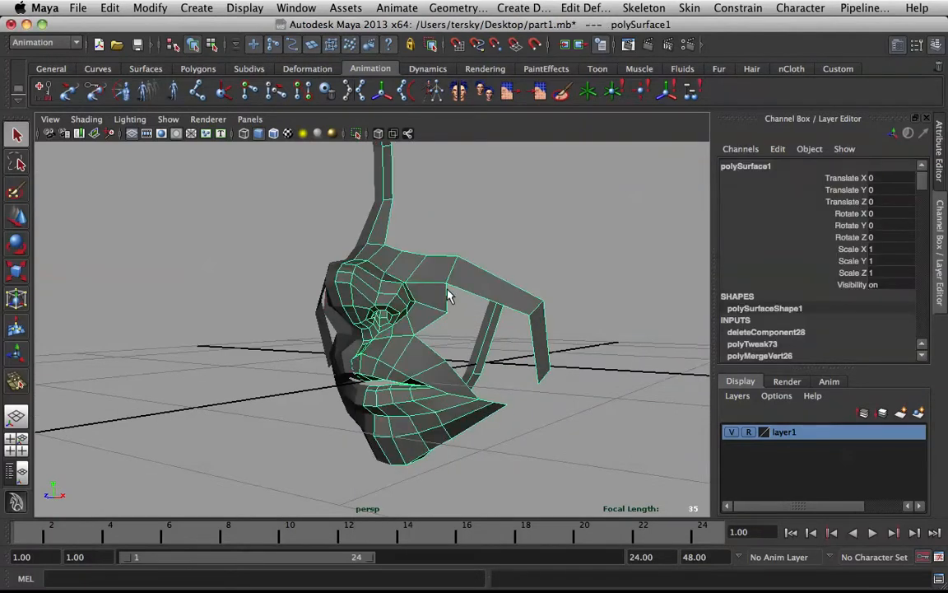
pyautogui.keyDown('alt'); pyautogui.moveTo(434, 274); pyautogui.dragTo(443, 295); pyautogui.keyUp('alt')
pyautogui.moveTo(443, 295); pyautogui.dragTo(382, 314, button='right')
pyautogui.click(455, 308)
# Fill the upper cheek opening between the nose-side patch and the cheek strip using the Append to Polygon tool
pyautogui.moveTo(434, 294); pyautogui.dragTo(487, 268, button='right')
pyautogui.click(434, 290)
pyautogui.scroll(-3, 545, 302)
pyautogui.keyDown('alt'); pyautogui.moveTo(545, 307); pyautogui.dragTo(515, 326); pyautogui.keyUp('alt')
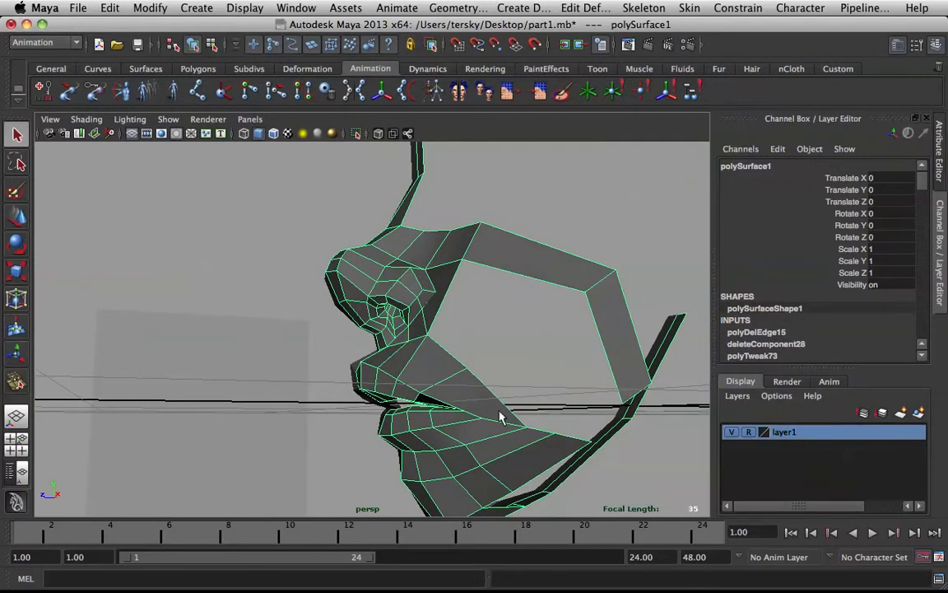
pyautogui.moveTo(489, 403)
pyautogui.keyDown('alt'); pyautogui.mouseDown()
pyautogui.moveTo(557, 403)
pyautogui.moveTo(506, 399)
pyautogui.mouseUp(); pyautogui.keyUp('alt')
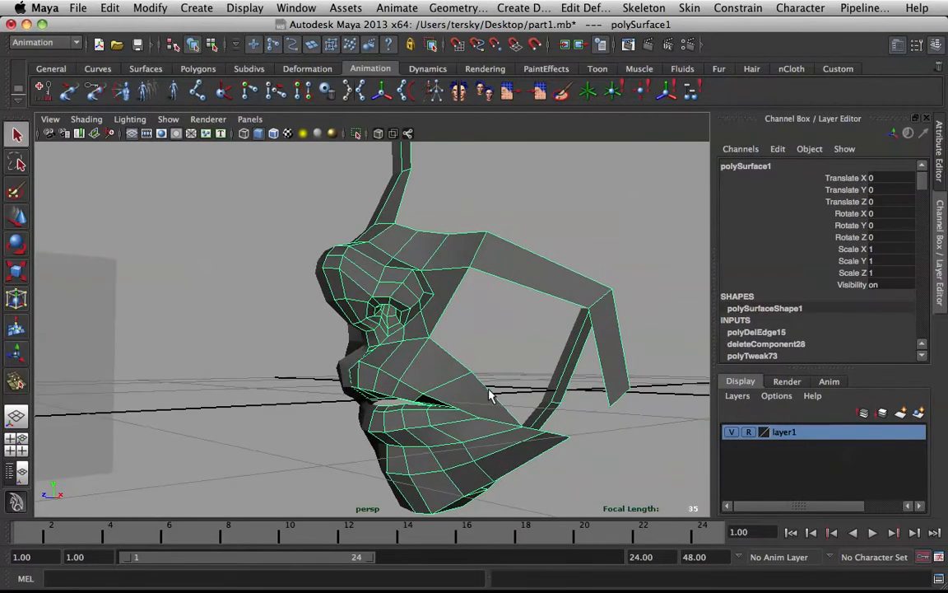
pyautogui.keyDown('shift'); pyautogui.moveTo(434, 319); pyautogui.dragTo(498, 324, button='right'); pyautogui.keyUp('shift')
pyautogui.click(454, 284)
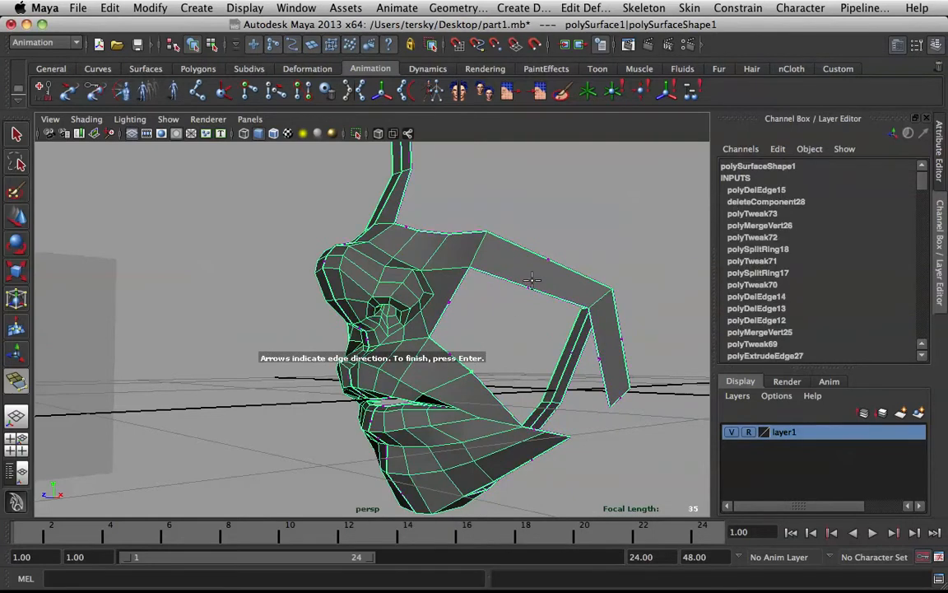
pyautogui.click(533, 287)
pyautogui.press('Return')
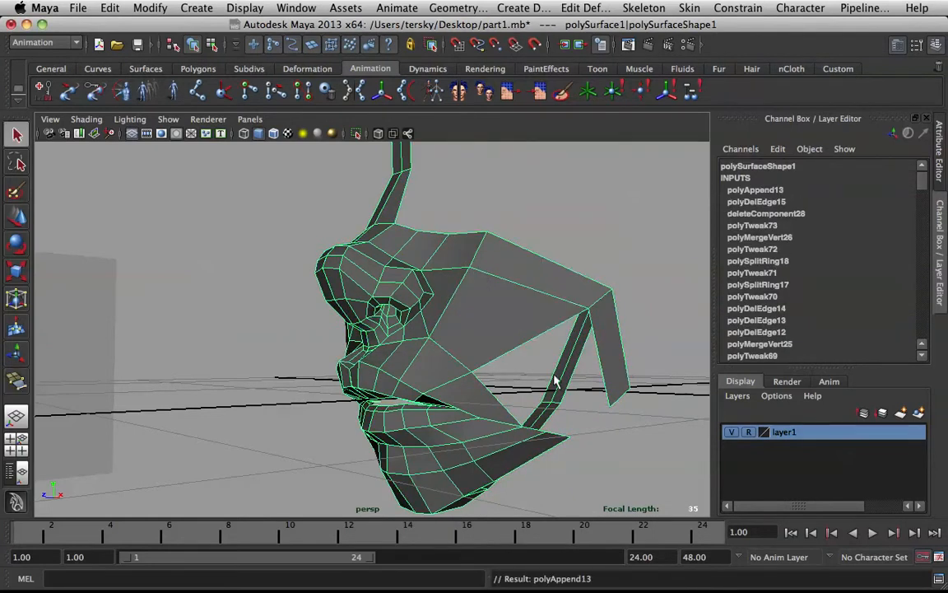
# Append a second polygon between the mouth-corner patch and the cheek strip's lower segment, and preview the filled cheek smoothed
pyautogui.press('y')
pyautogui.click(499, 400)
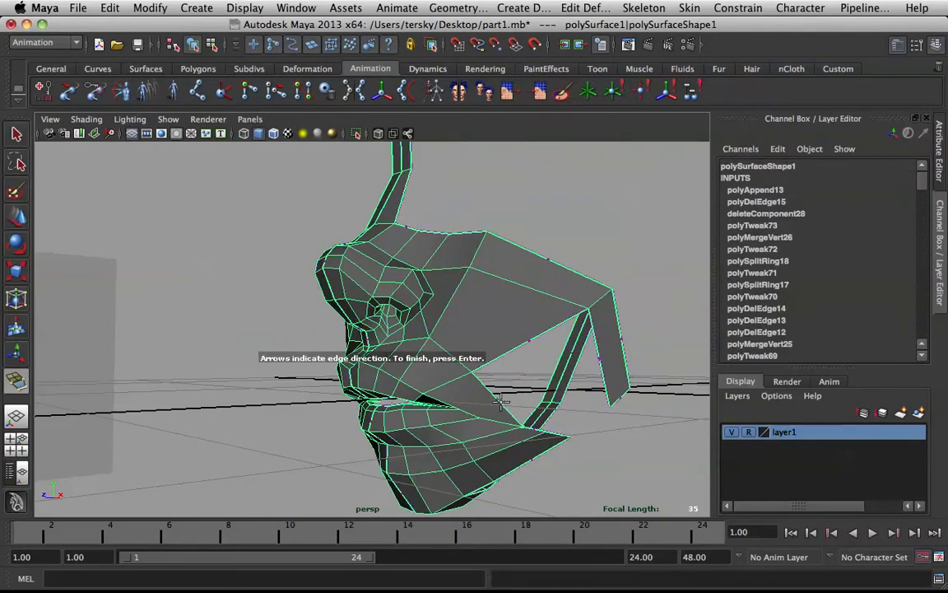
pyautogui.click(599, 355)
pyautogui.press('Return')
pyautogui.press('4')
pyautogui.keyDown('alt'); pyautogui.moveTo(536, 360); pyautogui.dragTo(553, 363); pyautogui.keyUp('alt')
pyautogui.press('5')
pyautogui.press('3')
pyautogui.moveTo(489, 367)
pyautogui.keyDown('alt'); pyautogui.mouseDown()
pyautogui.moveTo(590, 328)
pyautogui.moveTo(505, 308)
pyautogui.moveTo(544, 318)
pyautogui.moveTo(557, 334)
pyautogui.moveTo(315, 337)
pyautogui.moveTo(438, 318)
pyautogui.moveTo(463, 376)
pyautogui.moveTo(436, 366)
pyautogui.mouseUp(); pyautogui.keyUp('alt')
pyautogui.press('1')
pyautogui.press('3')
# Select the vertex between the two new cheek polygons on the mouth side and reposition it
pyautogui.moveTo(452, 354); pyautogui.dragTo(397, 315, button='right')
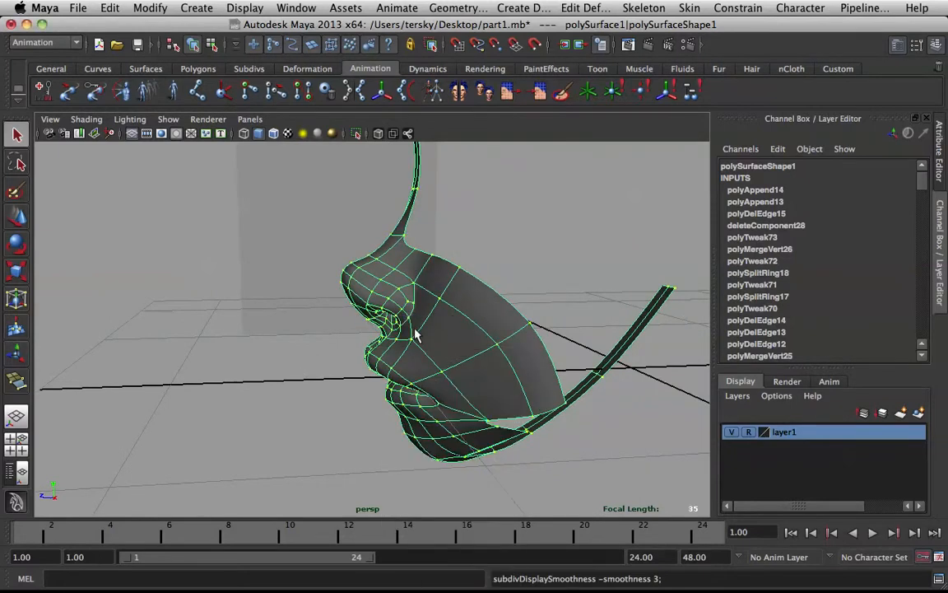
pyautogui.click(442, 372)
pyautogui.keyDown('alt'); pyautogui.moveTo(374, 318); pyautogui.dragTo(442, 345); pyautogui.keyUp('alt')
pyautogui.press('w')
# Pull the lower outer vertex of the cheek border inward and adjust its depth to round the cheek
pyautogui.keyDown('alt'); pyautogui.moveTo(424, 269); pyautogui.dragTo(497, 363); pyautogui.keyUp('alt')
pyautogui.press('q')
pyautogui.click(485, 303)
pyautogui.press('q')
pyautogui.press('w')
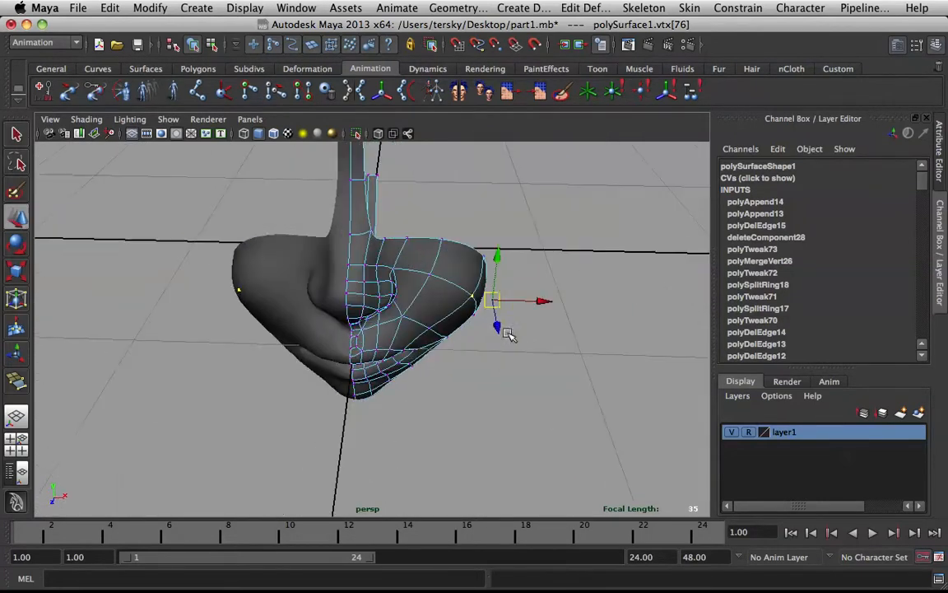
pyautogui.click(546, 292)
pyautogui.press('z')
pyautogui.click(548, 295)
pyautogui.press('z')
pyautogui.moveTo(550, 301); pyautogui.dragTo(533, 303)
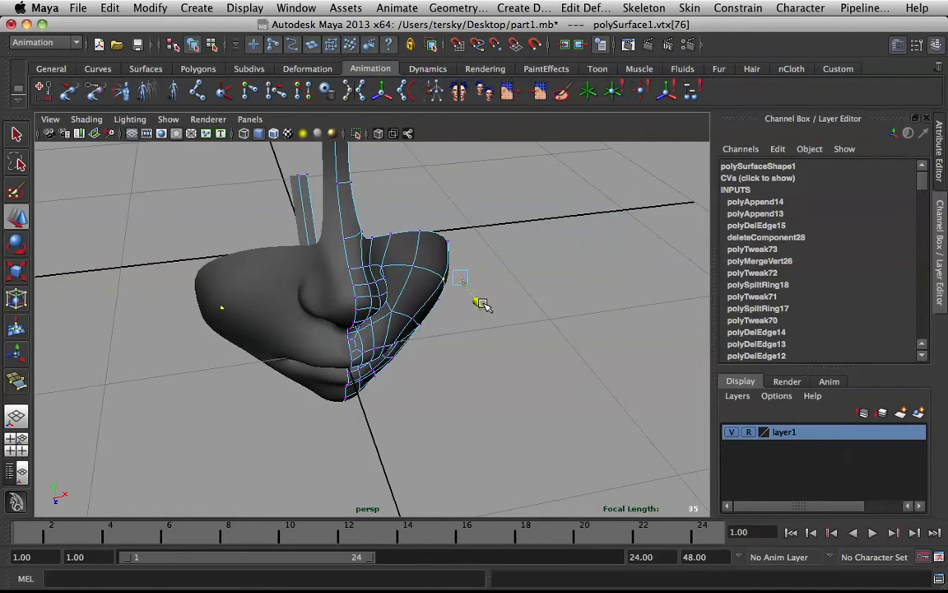
# Select the inner cheek vertex next to the outer border and shift it in depth
pyautogui.press('q')
pyautogui.click(415, 266)
pyautogui.press('w')
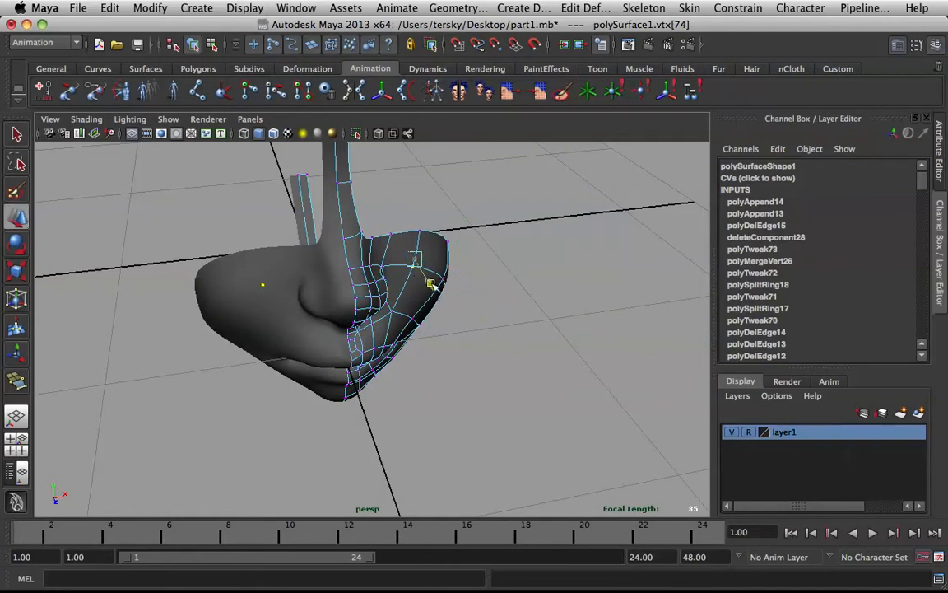
pyautogui.click(527, 306)
pyautogui.keyDown('alt'); pyautogui.moveTo(527, 306); pyautogui.dragTo(556, 281); pyautogui.keyUp('alt')
# In the front view, move the outermost cheek border vertex to follow the face outline of the reference drawing
pyautogui.press('space')
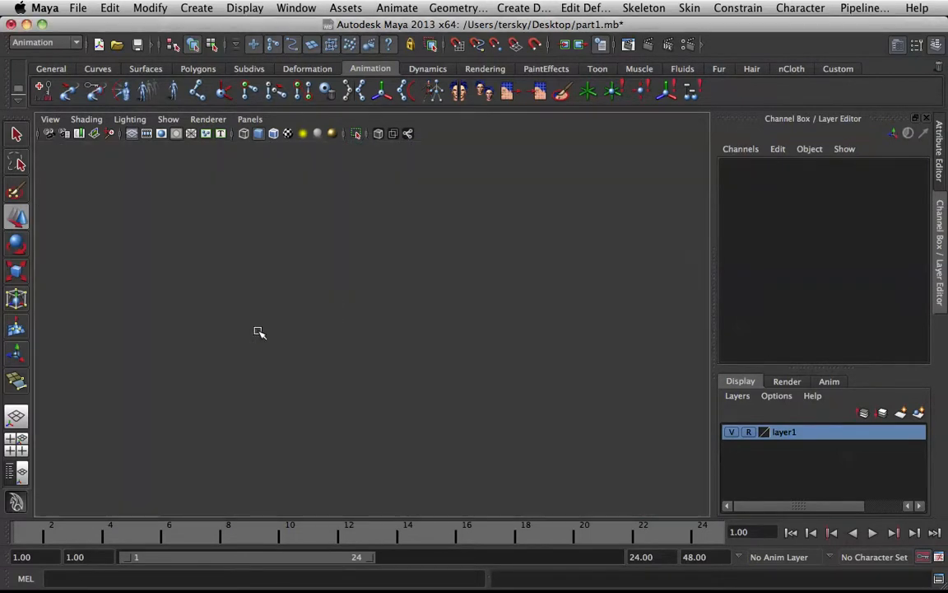
pyautogui.press('space')
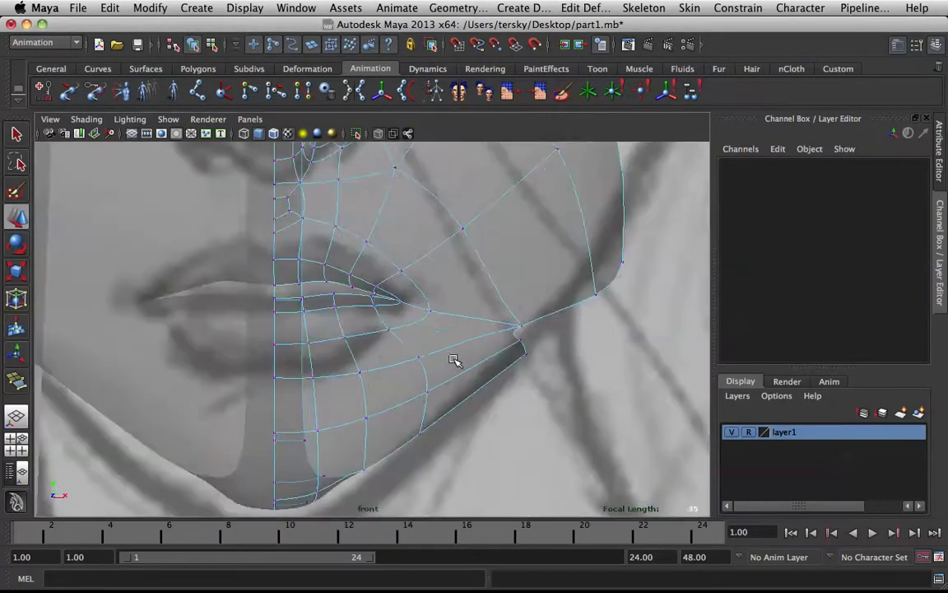
pyautogui.scroll(-3, 526, 321)
pyautogui.click(492, 311)
pyautogui.moveTo(495, 312); pyautogui.dragTo(513, 265)
pyautogui.press('q')
pyautogui.press('w')
pyautogui.click(507, 292)
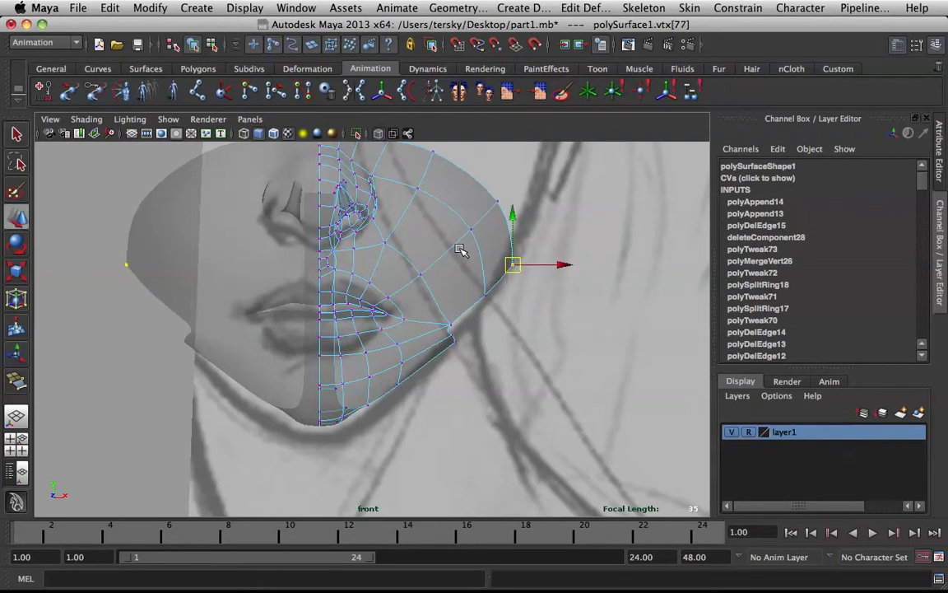
pyautogui.keyDown('alt'); pyautogui.moveTo(529, 262); pyautogui.dragTo(545, 330, button='middle'); pyautogui.keyUp('alt')
pyautogui.moveTo(537, 331); pyautogui.dragTo(531, 320)
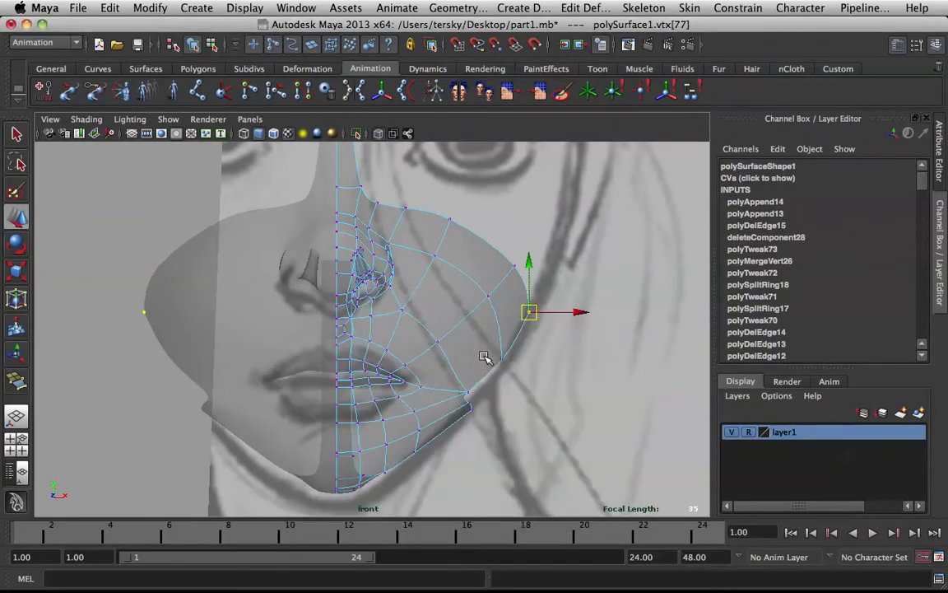
# In the side view, reposition the outer cheek border and raise its upper corner vertex toward the eye
pyautogui.press('space')
pyautogui.press('space')
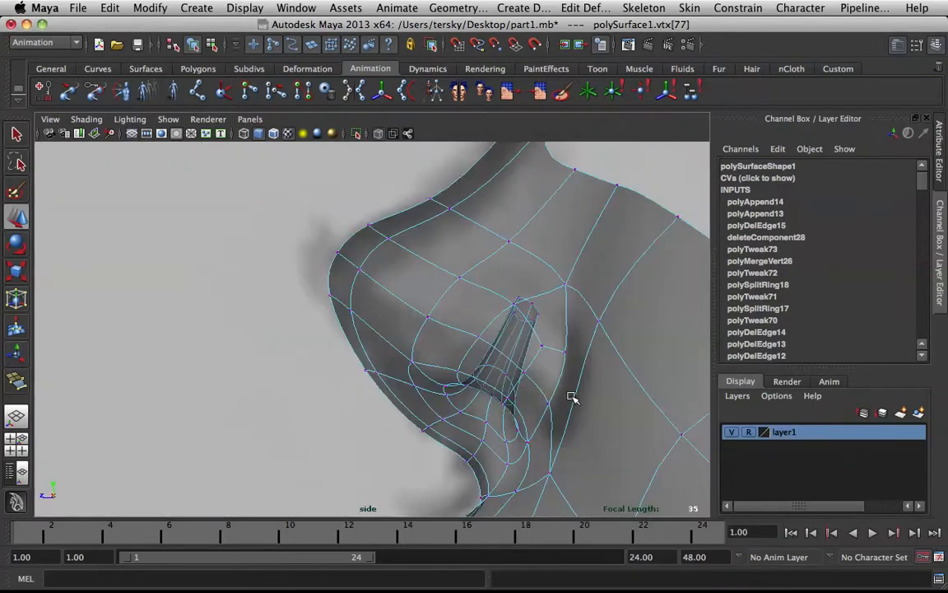
pyautogui.keyDown('alt'); pyautogui.moveTo(572, 398); pyautogui.dragTo(539, 366, button='right'); pyautogui.keyUp('alt')
pyautogui.scroll(-2, 547, 370)
pyautogui.moveTo(548, 375); pyautogui.dragTo(557, 372)
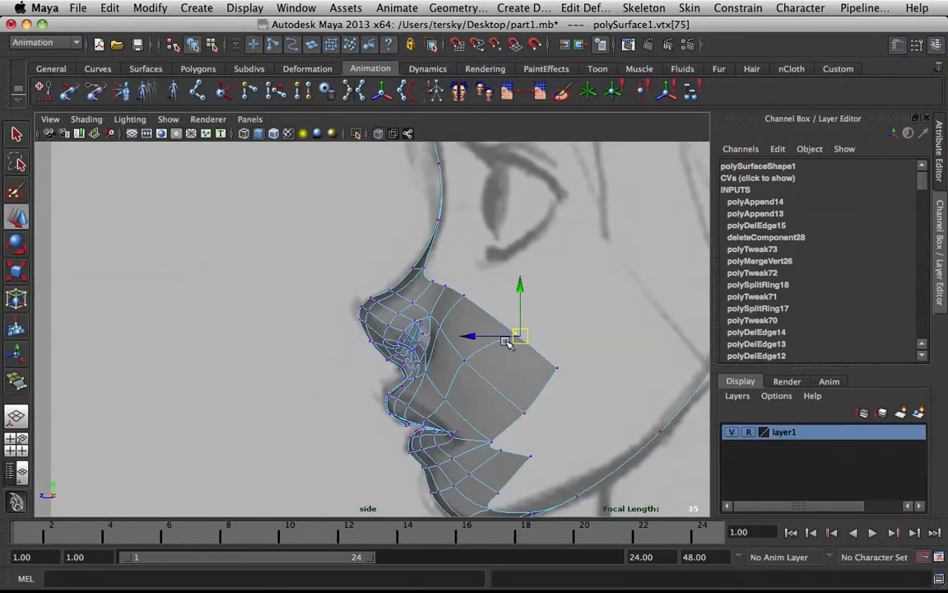
pyautogui.moveTo(519, 331); pyautogui.dragTo(525, 305)
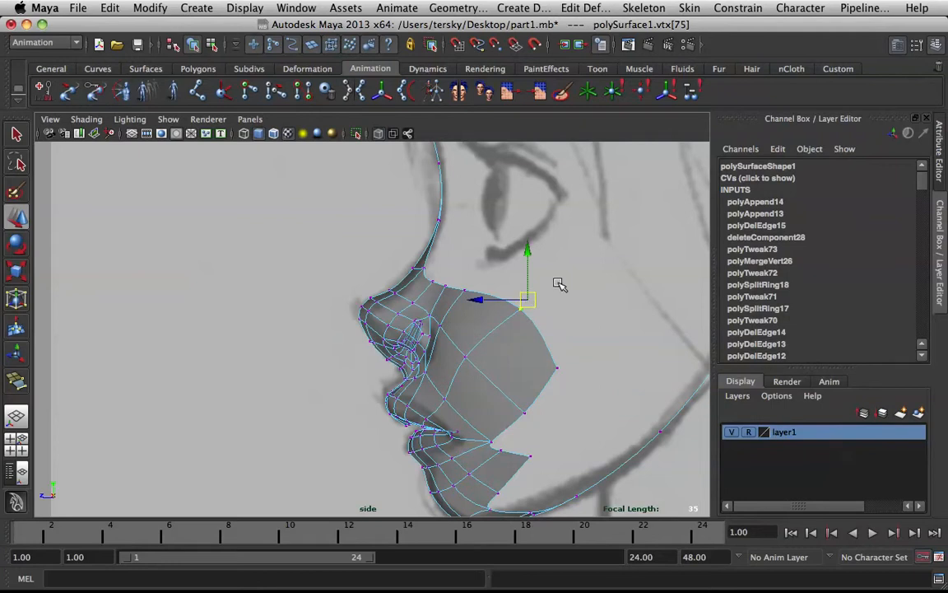
# In the side view, lower the two upper border vertices of the jaw patch behind the mouth corner
pyautogui.press('space')
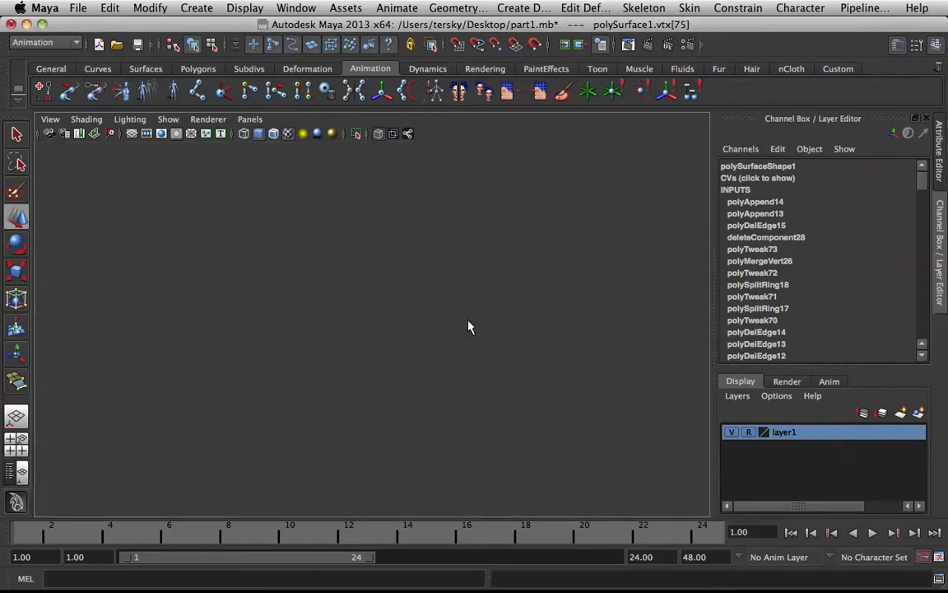
pyautogui.press('space')
pyautogui.keyDown('alt'); pyautogui.moveTo(507, 244); pyautogui.dragTo(570, 296); pyautogui.keyUp('alt')
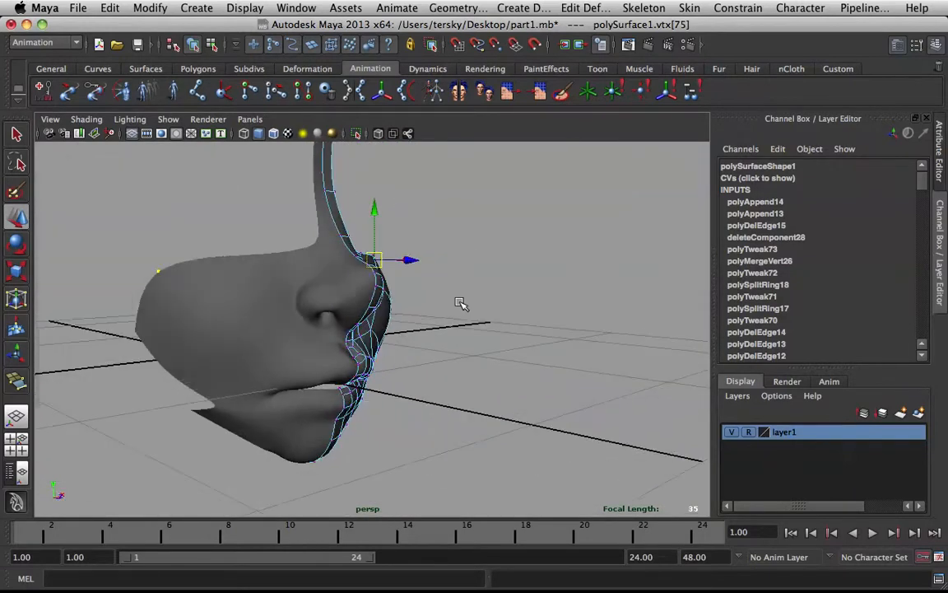
pyautogui.keyDown('alt'); pyautogui.moveTo(402, 336); pyautogui.dragTo(308, 323); pyautogui.keyUp('alt')
pyautogui.keyDown('alt'); pyautogui.moveTo(574, 345); pyautogui.dragTo(430, 321); pyautogui.keyUp('alt')
pyautogui.scroll(5, 526, 354)
pyautogui.press('space')
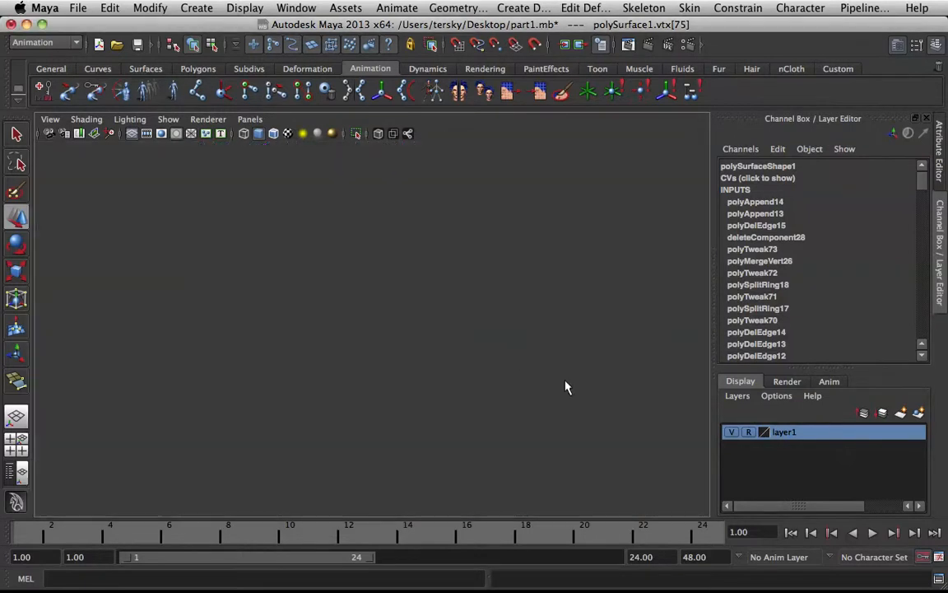
pyautogui.press('space')
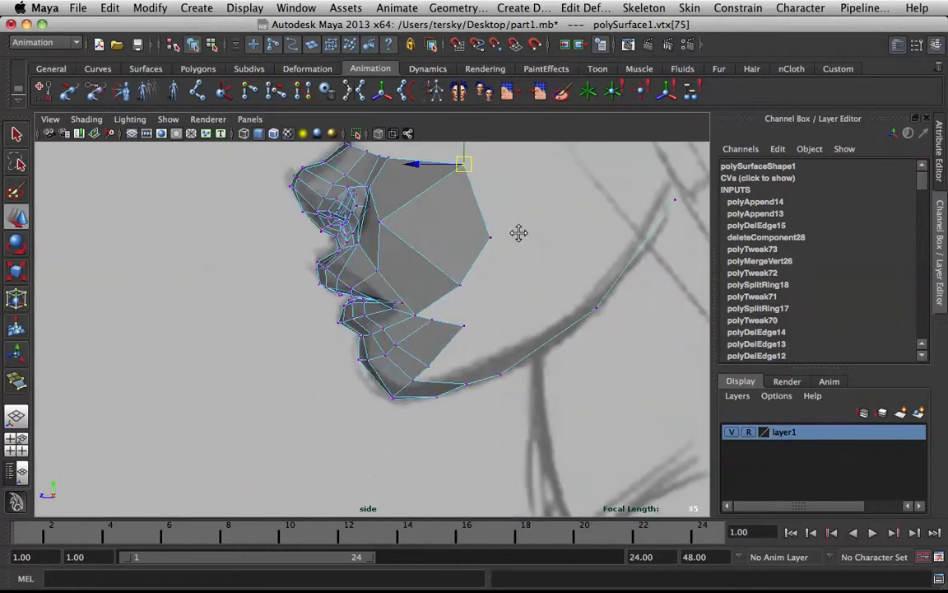
pyautogui.scroll(-3, 507, 296)
pyautogui.moveTo(499, 225); pyautogui.dragTo(433, 222, button='right')
pyautogui.click(510, 211)
pyautogui.moveTo(509, 211); pyautogui.dragTo(516, 234)
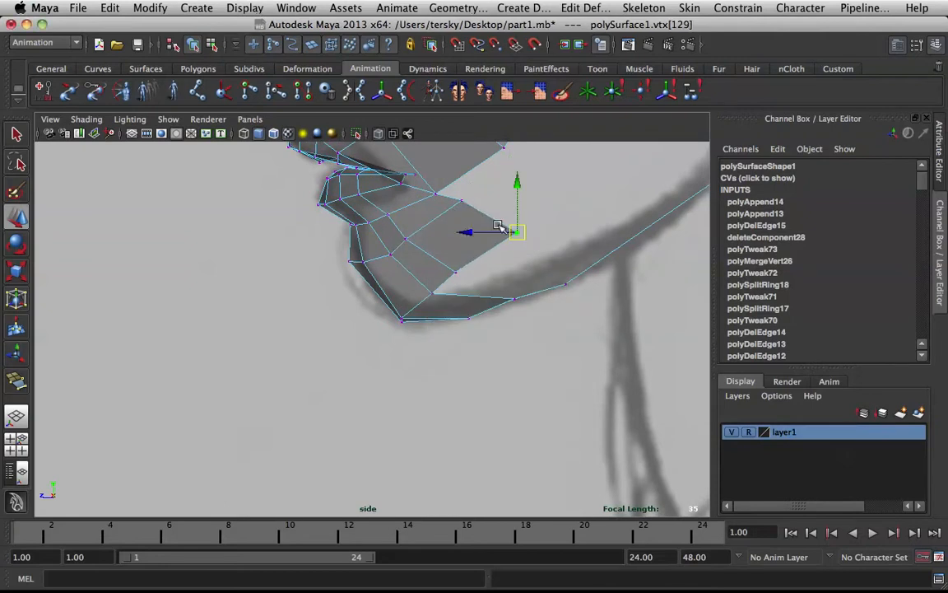
pyautogui.click(460, 200)
pyautogui.moveTo(459, 207); pyautogui.dragTo(464, 218)
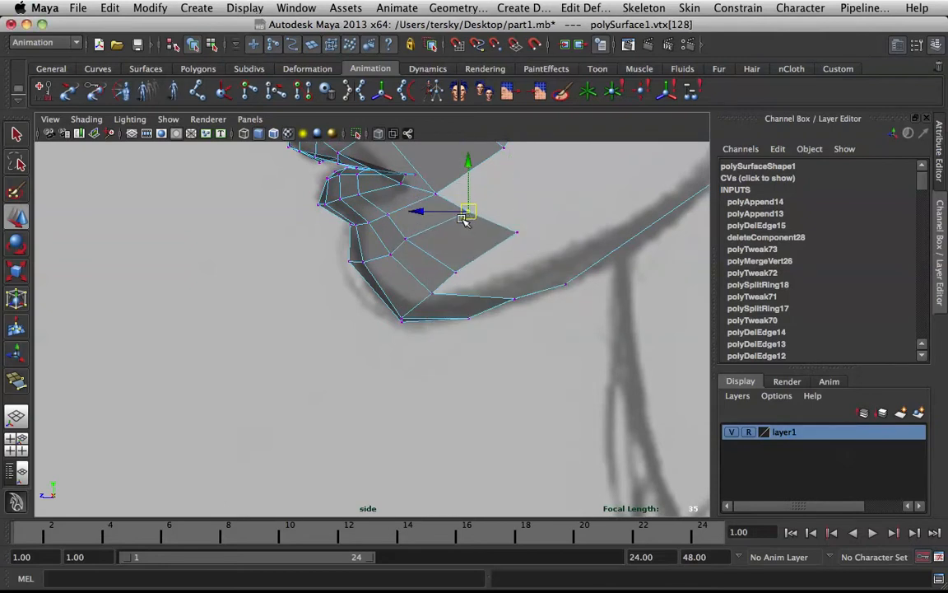
# Adjust the chin-side vertices inside and along the lower edge of the jaw patch for more even spacing
pyautogui.click(404, 241)
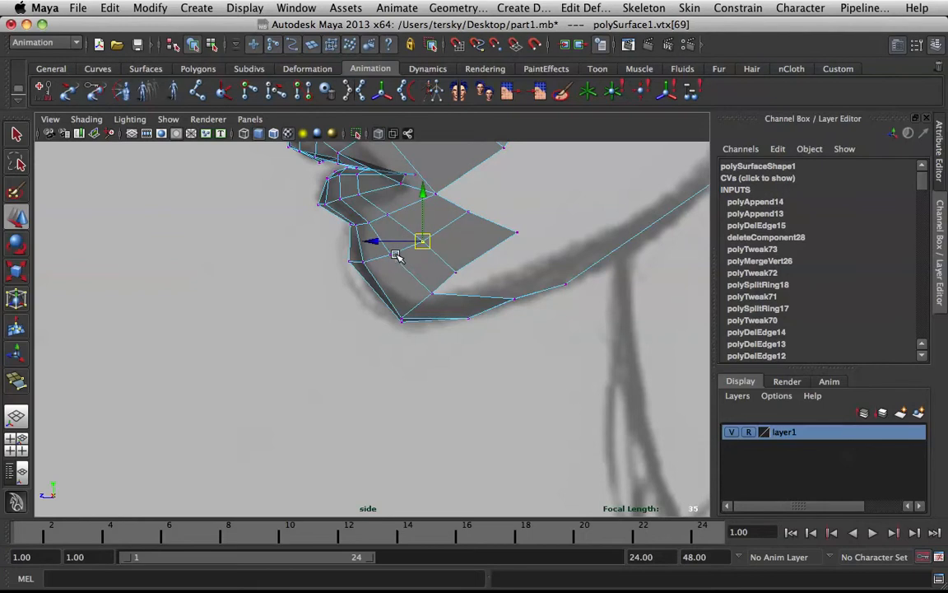
pyautogui.click(390, 256)
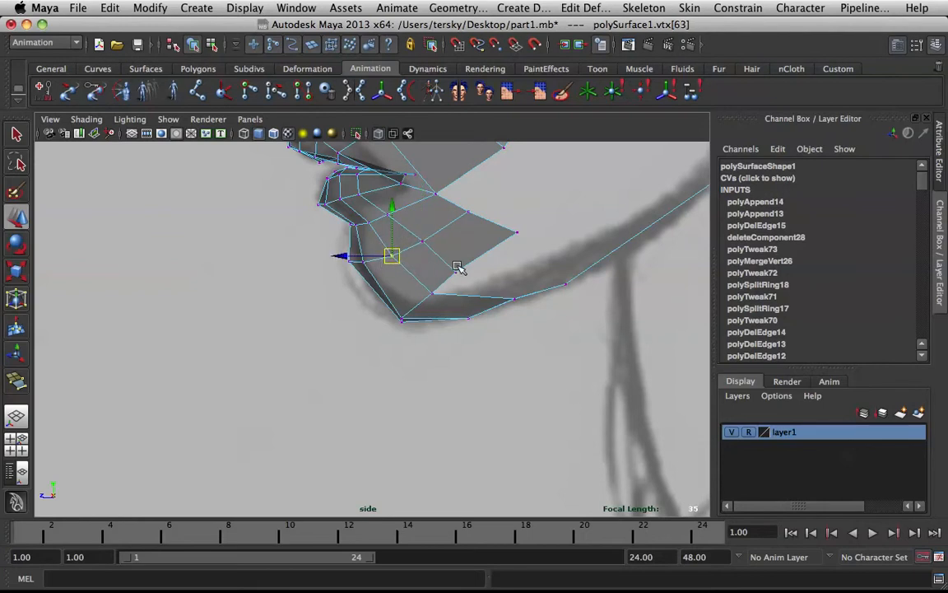
pyautogui.press('3')
pyautogui.scroll(-2, 466, 224)
pyautogui.press('space')
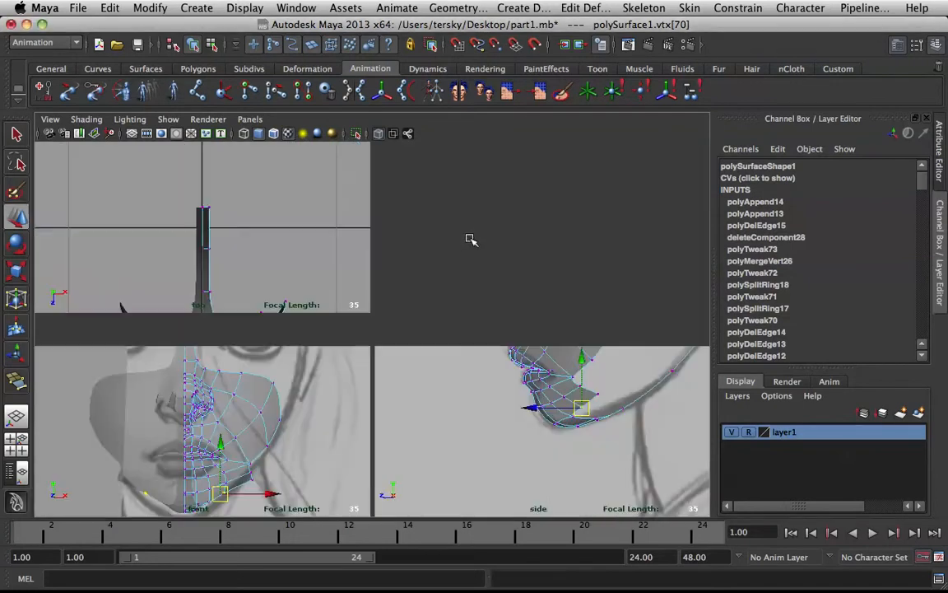
# In the front view, move the outer corner vertex of the jaw patch down onto the reference jawline
pyautogui.press('space')
pyautogui.press('space')
pyautogui.keyDown('alt'); pyautogui.moveTo(436, 233); pyautogui.dragTo(567, 254); pyautogui.keyUp('alt')
pyautogui.press('space')
pyautogui.press('space')
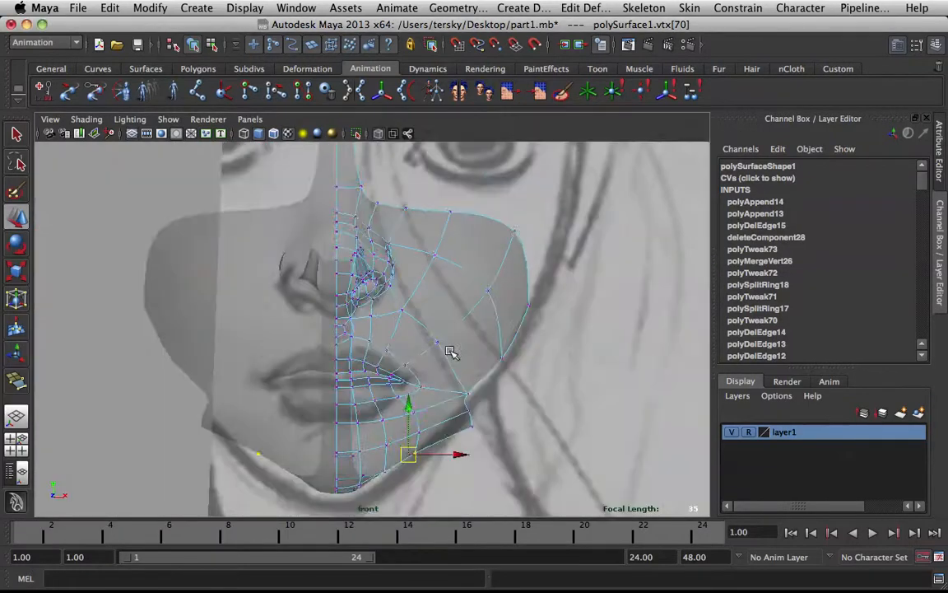
pyautogui.keyDown('alt'); pyautogui.moveTo(450, 352); pyautogui.dragTo(479, 360, button='right'); pyautogui.keyUp('alt')
pyautogui.press('1')
pyautogui.keyDown('alt'); pyautogui.moveTo(512, 392); pyautogui.dragTo(517, 294, button='middle'); pyautogui.keyUp('alt')
pyautogui.moveTo(517, 315); pyautogui.dragTo(516, 346)
pyautogui.press('q')
pyautogui.press('w')
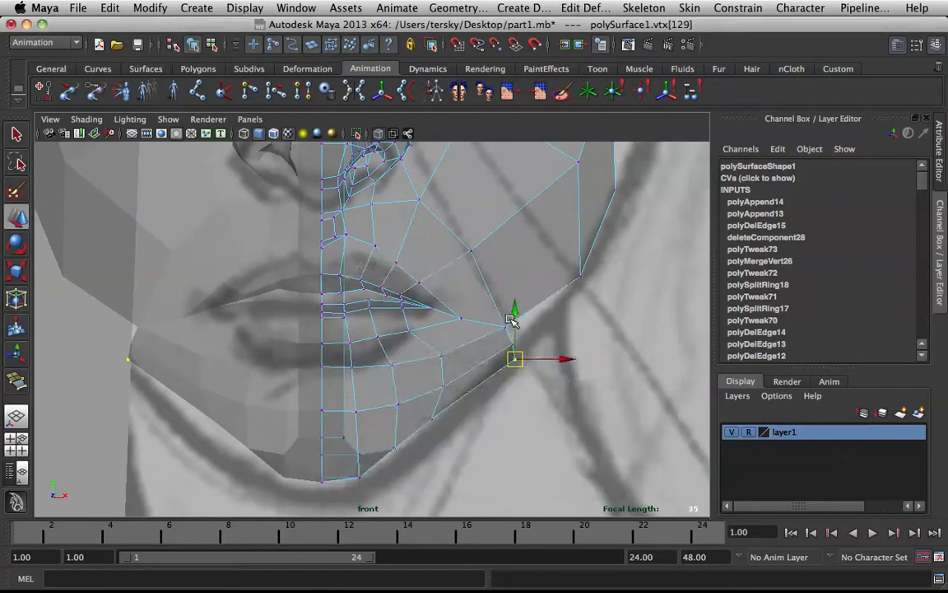
# Examine the smoothed cheek and jaw around the gap beside the mouth corner in the perspective view
pyautogui.press('space')
pyautogui.press('space')
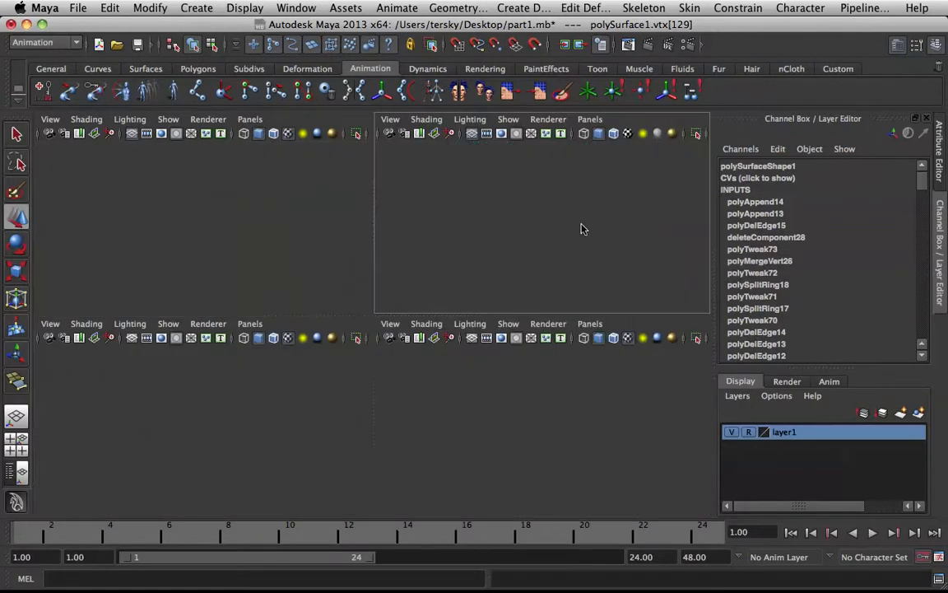
pyautogui.press('space')
pyautogui.keyDown('alt'); pyautogui.moveTo(512, 216); pyautogui.dragTo(428, 287); pyautogui.keyUp('alt')
pyautogui.press('3')
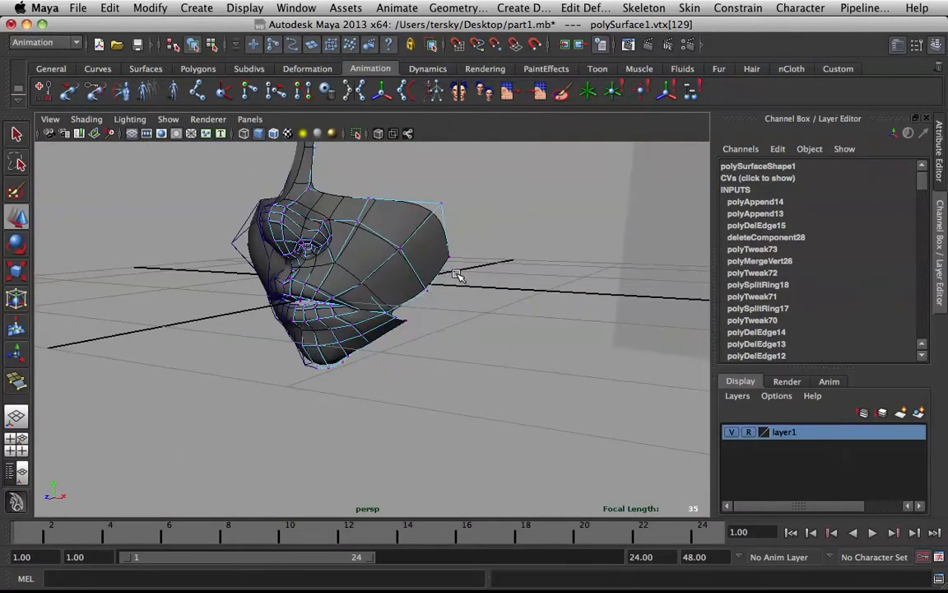
pyautogui.click(420, 293)
pyautogui.moveTo(368, 276); pyautogui.dragTo(438, 264, button='right')
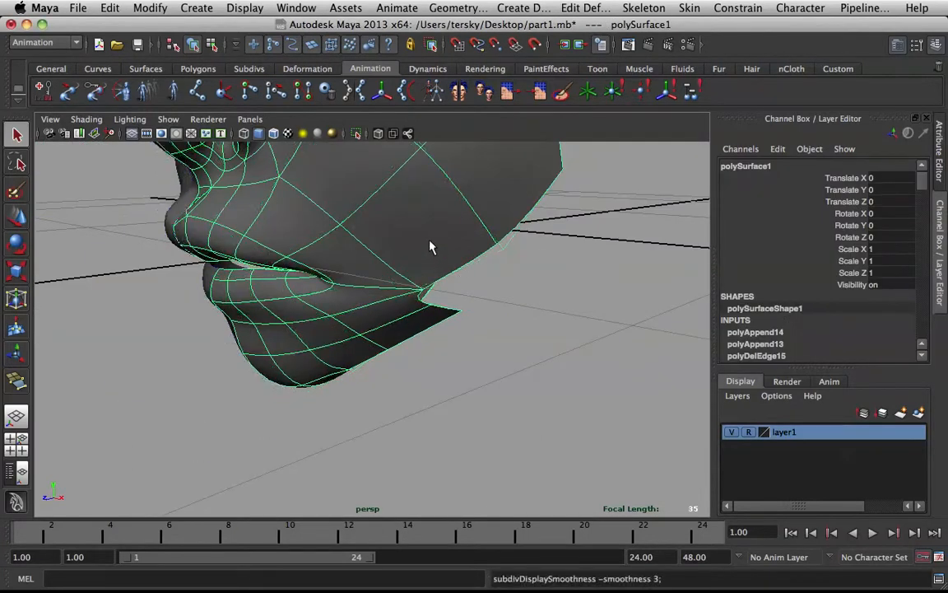
pyautogui.click(500, 345)
pyautogui.rightClick(381, 238)
pyautogui.keyDown('alt'); pyautogui.moveTo(427, 250); pyautogui.dragTo(391, 294); pyautogui.keyUp('alt')
pyautogui.click(371, 275)
pyautogui.press('1')
# Shift the vertex at the inner corner of the cheek-jaw gap and the cheek vertex above the mouth corner in depth
pyautogui.moveTo(414, 247); pyautogui.dragTo(392, 248, button='right')
pyautogui.press('3')
pyautogui.click(398, 305)
pyautogui.keyDown('alt'); pyautogui.moveTo(426, 300); pyautogui.dragTo(323, 293); pyautogui.keyUp('alt')
pyautogui.press('1')
pyautogui.press('3')
pyautogui.press('w')
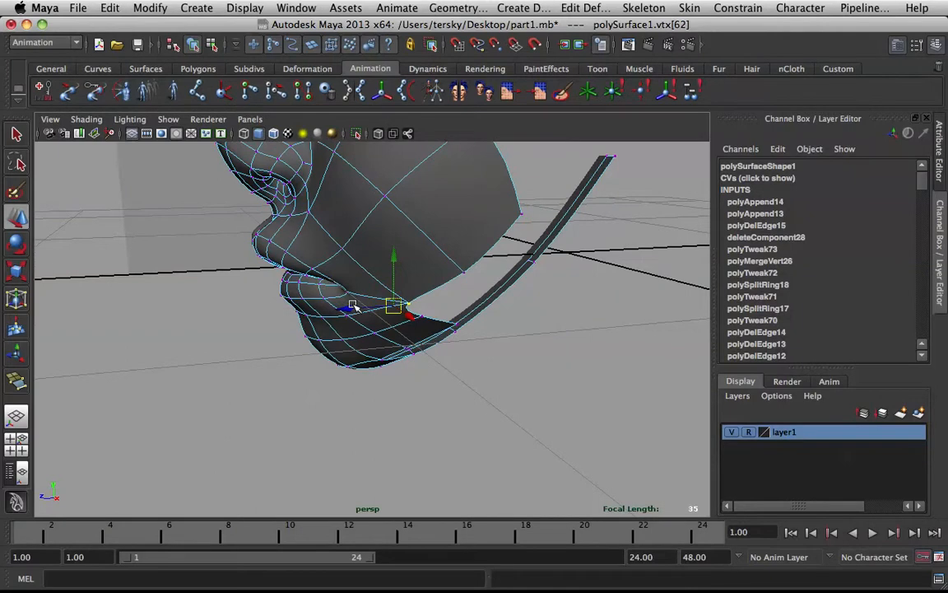
pyautogui.click(340, 248)
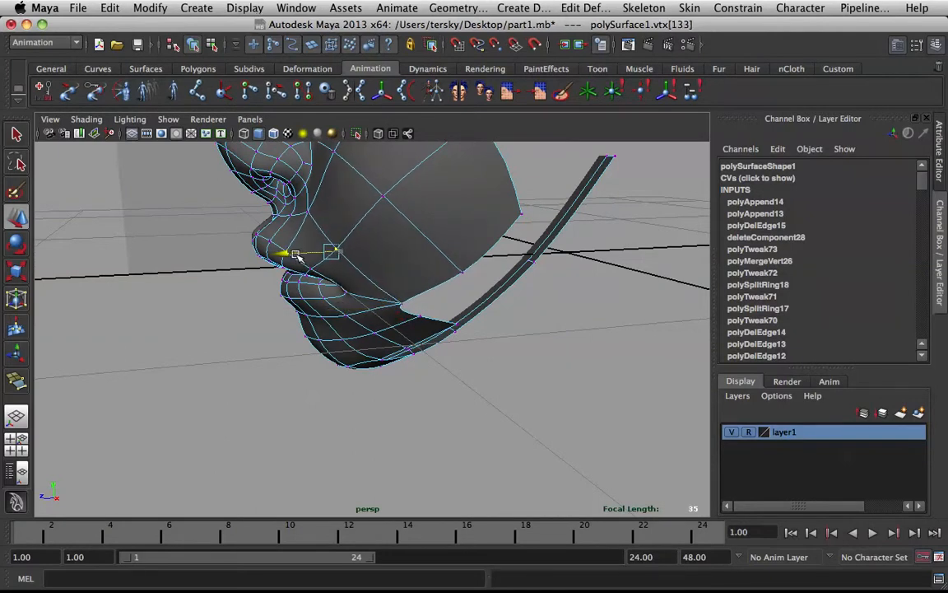
pyautogui.keyDown('alt'); pyautogui.moveTo(302, 194); pyautogui.dragTo(256, 152); pyautogui.keyUp('alt')
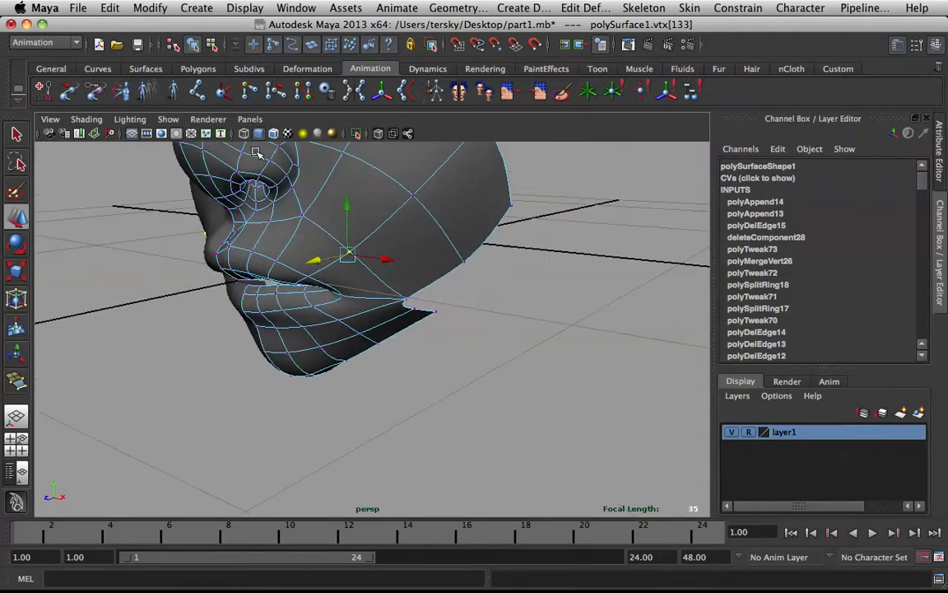
# Insert an edge loop across the lower cheek from beside the nostril wing to the outer cheek border
pyautogui.press('1')
pyautogui.keyDown('alt'); pyautogui.moveTo(389, 214); pyautogui.dragTo(418, 235); pyautogui.keyUp('alt')
pyautogui.moveTo(304, 192); pyautogui.dragTo(371, 201, button='right')
pyautogui.rightClick(370, 200)
pyautogui.moveTo(412, 175); pyautogui.dragTo(414, 176, button='right')
pyautogui.keyDown('shift'); pyautogui.rightClick(344, 188); pyautogui.keyUp('shift')
pyautogui.keyDown('shift'); pyautogui.moveTo(257, 216); pyautogui.dragTo(258, 210, button='right'); pyautogui.keyUp('shift')
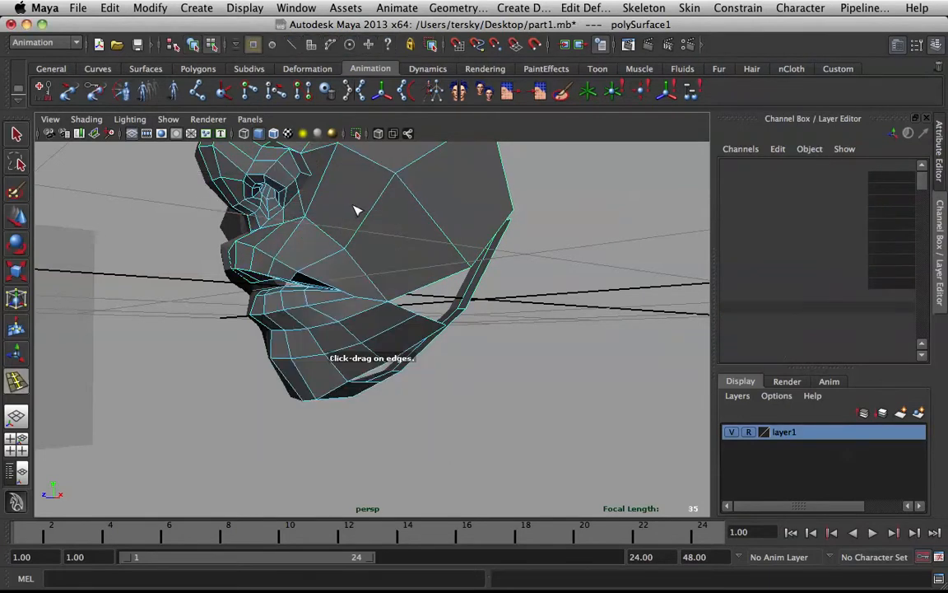
pyautogui.click(356, 212)
pyautogui.keyDown('alt'); pyautogui.moveTo(356, 212); pyautogui.dragTo(384, 335); pyautogui.keyUp('alt')
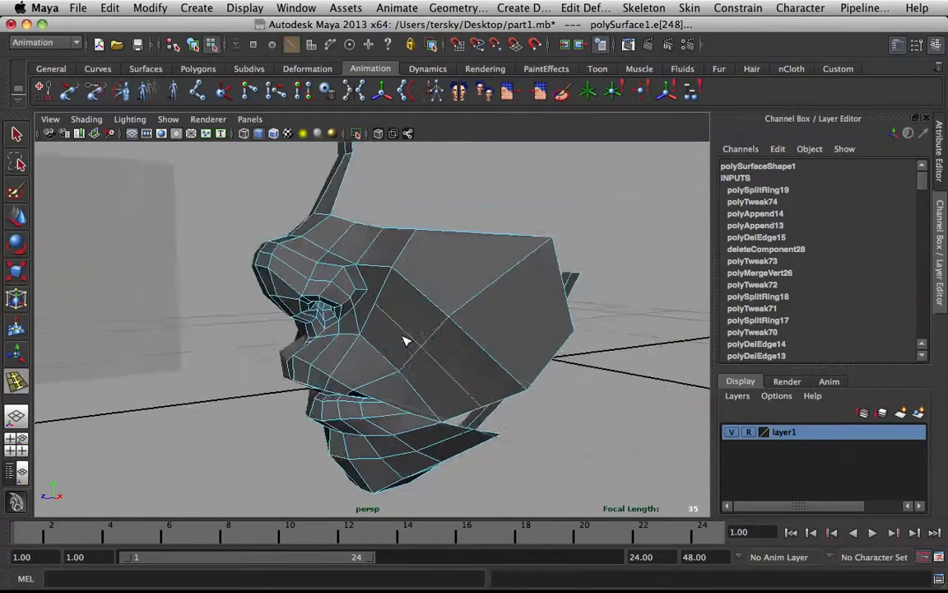
# Split the face between the nostril wing's outermost vertex and the starting vertex of the new cheek edge loop
pyautogui.scroll(5, 386, 321)
pyautogui.moveTo(395, 272); pyautogui.dragTo(428, 258, button='right')
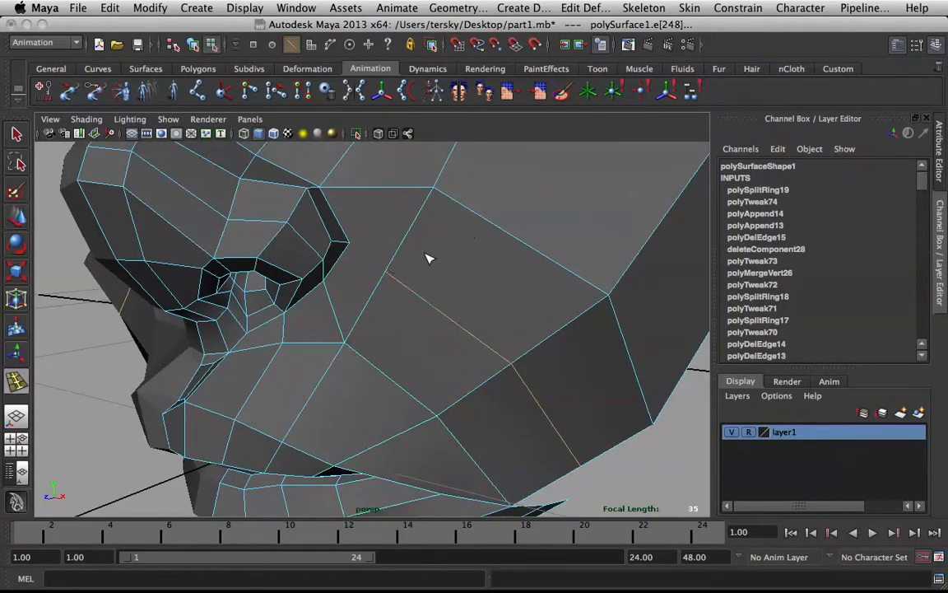
pyautogui.keyDown('shift'); pyautogui.moveTo(367, 249); pyautogui.dragTo(368, 227, button='right'); pyautogui.keyUp('shift')
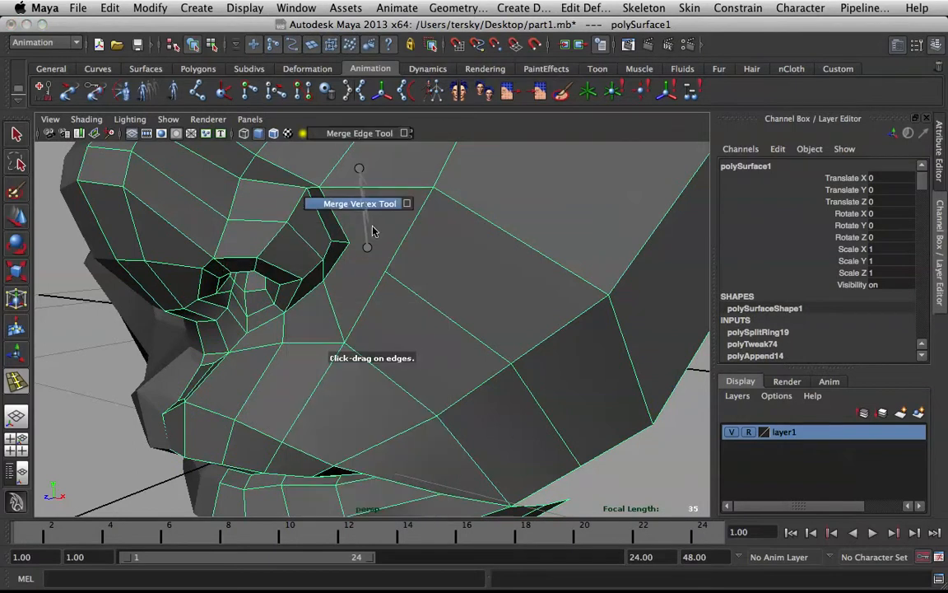
pyautogui.keyDown('shift'); pyautogui.moveTo(360, 170); pyautogui.dragTo(360, 169, button='right'); pyautogui.keyUp('shift')
pyautogui.moveTo(416, 276); pyautogui.dragTo(444, 283, button='right')
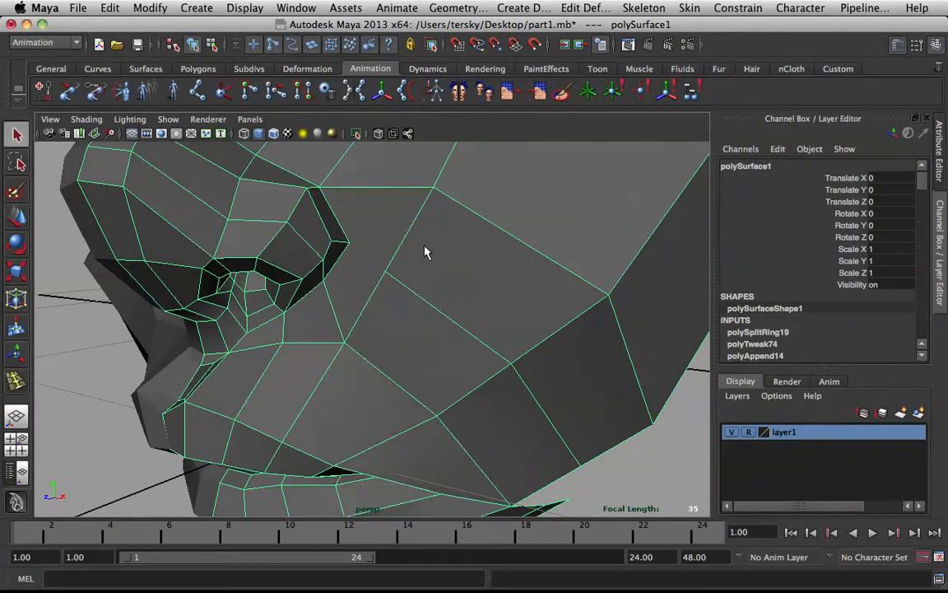
pyautogui.keyDown('shift'); pyautogui.moveTo(417, 250); pyautogui.dragTo(423, 186, button='right'); pyautogui.keyUp('shift')
pyautogui.keyDown('shift'); pyautogui.moveTo(435, 273); pyautogui.dragTo(375, 271, button='right'); pyautogui.keyUp('shift')
pyautogui.keyDown('shift'); pyautogui.moveTo(284, 271); pyautogui.dragTo(285, 272, button='right'); pyautogui.keyUp('shift')
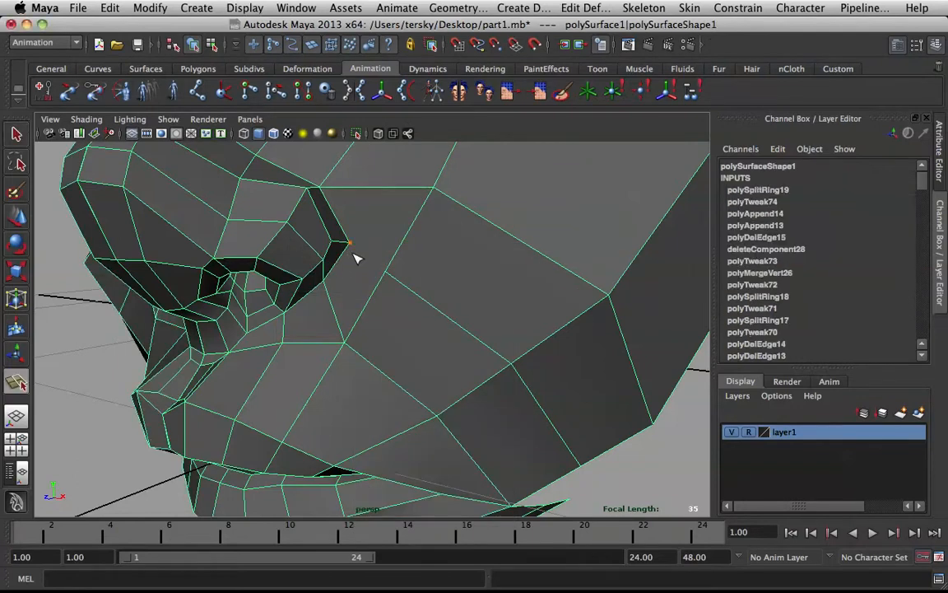
pyautogui.press('Return')
# Merge the inner cheek border vertex with the jaw border vertex opposite it across the gap beside the mouth corner
pyautogui.keyDown('alt'); pyautogui.moveTo(362, 303); pyautogui.dragTo(523, 372); pyautogui.keyUp('alt')
pyautogui.scroll(-5, 523, 372)
pyautogui.keyDown('alt'); pyautogui.moveTo(626, 368); pyautogui.dragTo(441, 341); pyautogui.keyUp('alt')
pyautogui.scroll(5, 477, 338)
pyautogui.keyDown('alt'); pyautogui.moveTo(476, 338); pyautogui.dragTo(411, 233, button='middle'); pyautogui.keyUp('alt')
pyautogui.press('1')
pyautogui.moveTo(390, 236)
pyautogui.keyDown('alt'); pyautogui.mouseDown()
pyautogui.moveTo(343, 258)
pyautogui.moveTo(389, 258)
pyautogui.moveTo(376, 249)
pyautogui.mouseUp(); pyautogui.keyUp('alt')
pyautogui.keyDown('shift'); pyautogui.rightClick(417, 271); pyautogui.keyUp('shift')
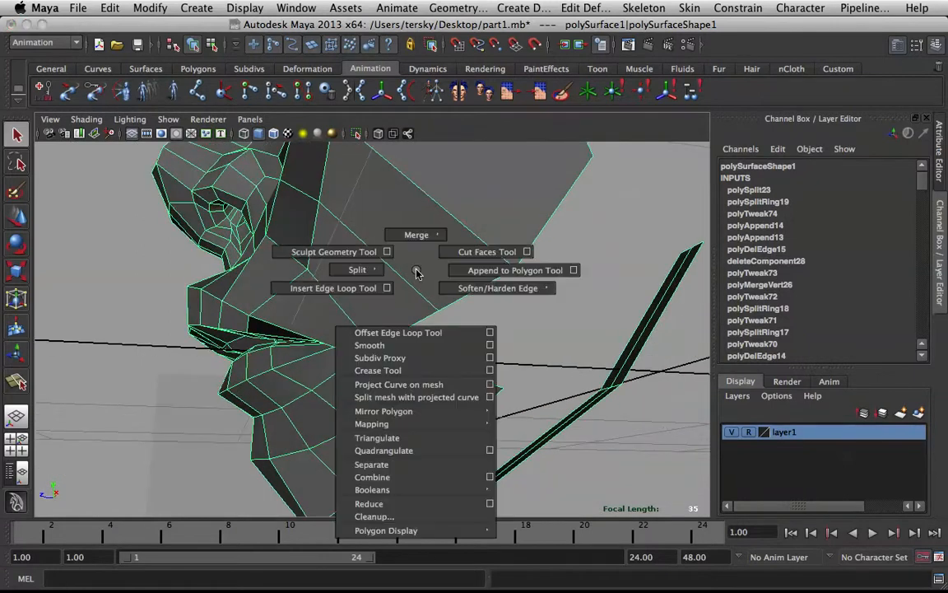
pyautogui.keyDown('shift'); pyautogui.moveTo(417, 272); pyautogui.dragTo(416, 193, button='right'); pyautogui.keyUp('shift')
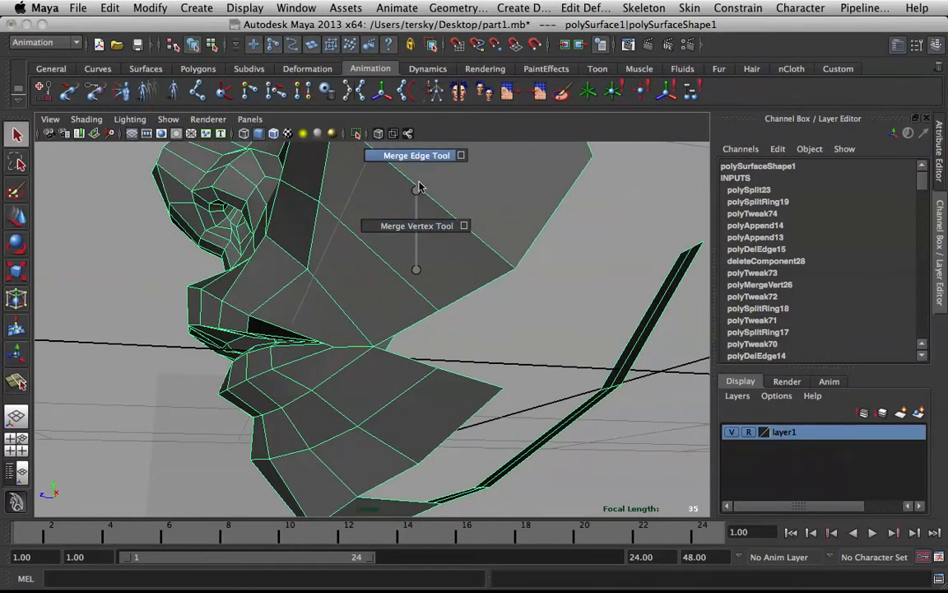
pyautogui.rightClick(458, 236)
pyautogui.click(405, 220)
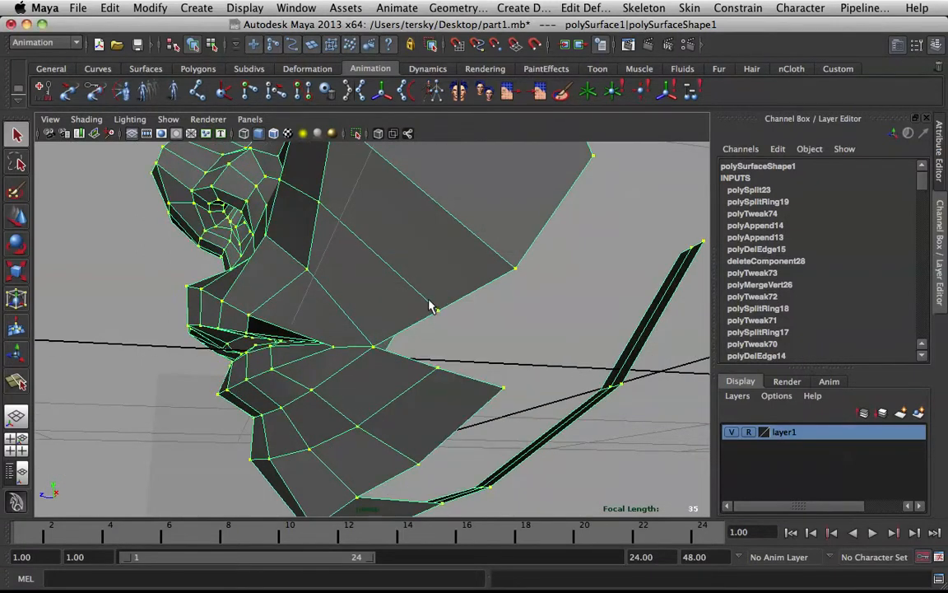
pyautogui.moveTo(449, 394); pyautogui.dragTo(423, 301)
pyautogui.keyDown('shift'); pyautogui.moveTo(444, 358); pyautogui.dragTo(438, 218, button='right'); pyautogui.keyUp('shift')
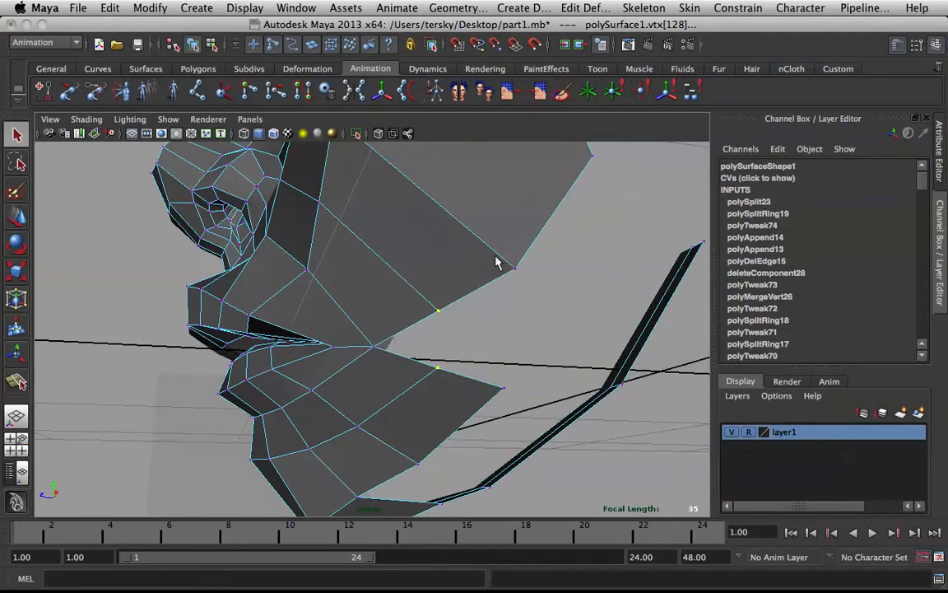
# Merge the outer jaw corner vertex with the cheek border vertex above it, and preview the face smoothed from the front
pyautogui.keyDown('alt'); pyautogui.moveTo(473, 404); pyautogui.dragTo(500, 401); pyautogui.keyUp('alt')
pyautogui.click(494, 395)
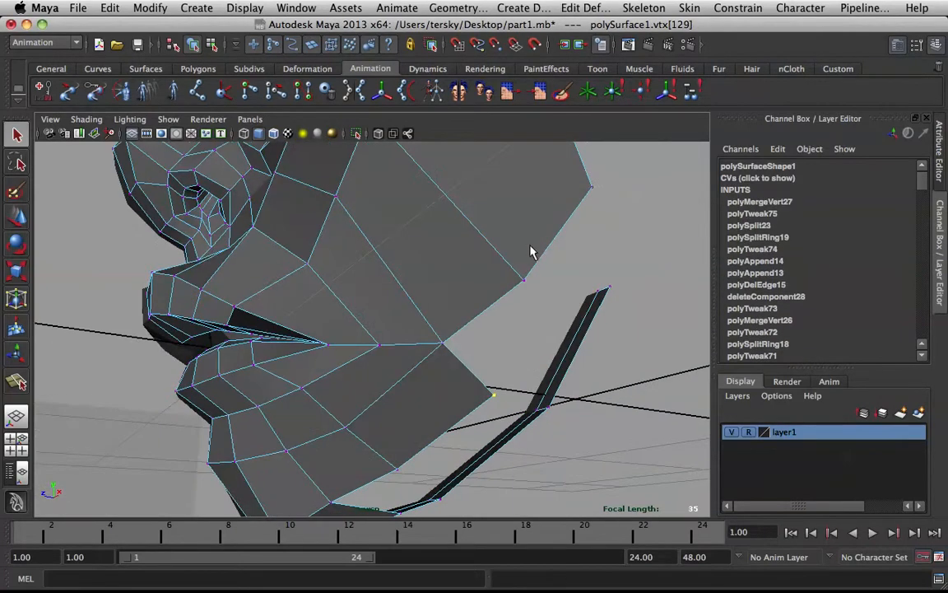
pyautogui.keyDown('shift'); pyautogui.click(524, 281); pyautogui.keyUp('shift')
pyautogui.keyDown('shift'); pyautogui.moveTo(498, 291); pyautogui.dragTo(498, 130, button='right'); pyautogui.keyUp('shift')
pyautogui.scroll(-3, 432, 241)
pyautogui.keyDown('alt'); pyautogui.moveTo(434, 247); pyautogui.dragTo(510, 265); pyautogui.keyUp('alt')
pyautogui.press('3')
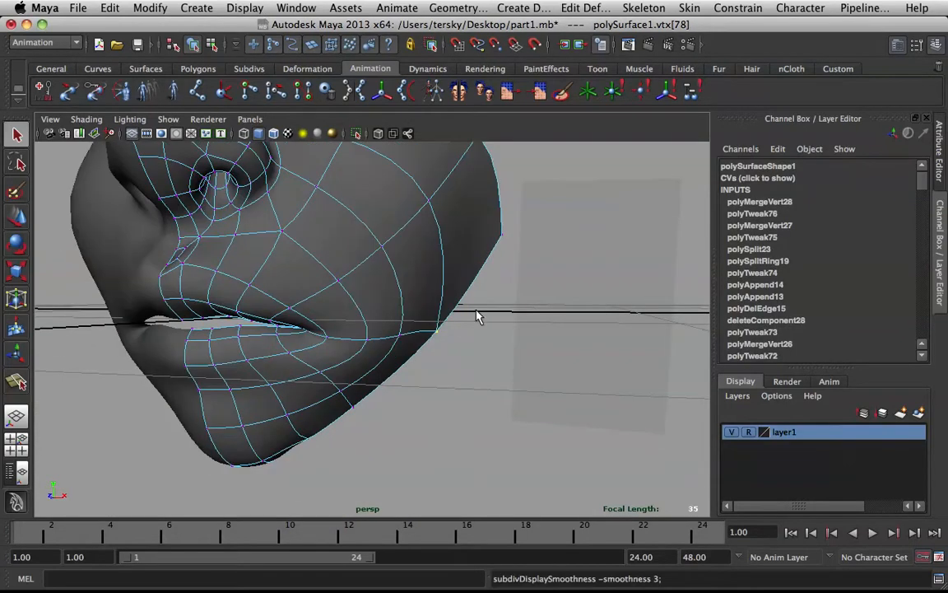
pyautogui.moveTo(375, 298); pyautogui.dragTo(445, 270, button='right')
pyautogui.keyDown('alt'); pyautogui.moveTo(459, 267); pyautogui.dragTo(483, 360); pyautogui.keyUp('alt')
pyautogui.click(482, 352)
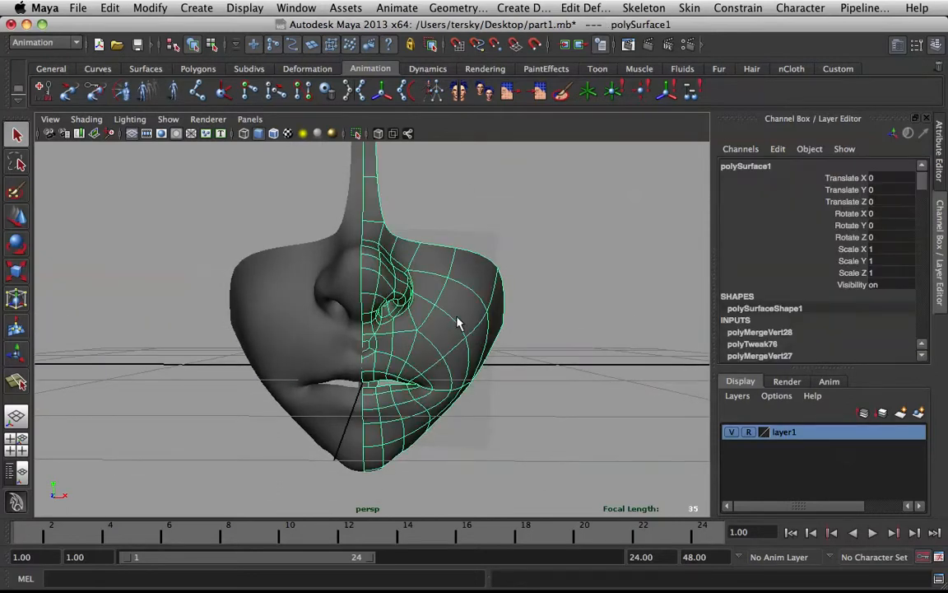
# In the front view, lower the chin's bottom face onto the reference chin line using a soft-selection falloff radius of 4.1
pyautogui.press('space')
pyautogui.press('space')
pyautogui.press('space')
pyautogui.press('3')
pyautogui.keyDown('alt'); pyautogui.moveTo(499, 315); pyautogui.dragTo(484, 336, button='middle'); pyautogui.keyUp('alt')
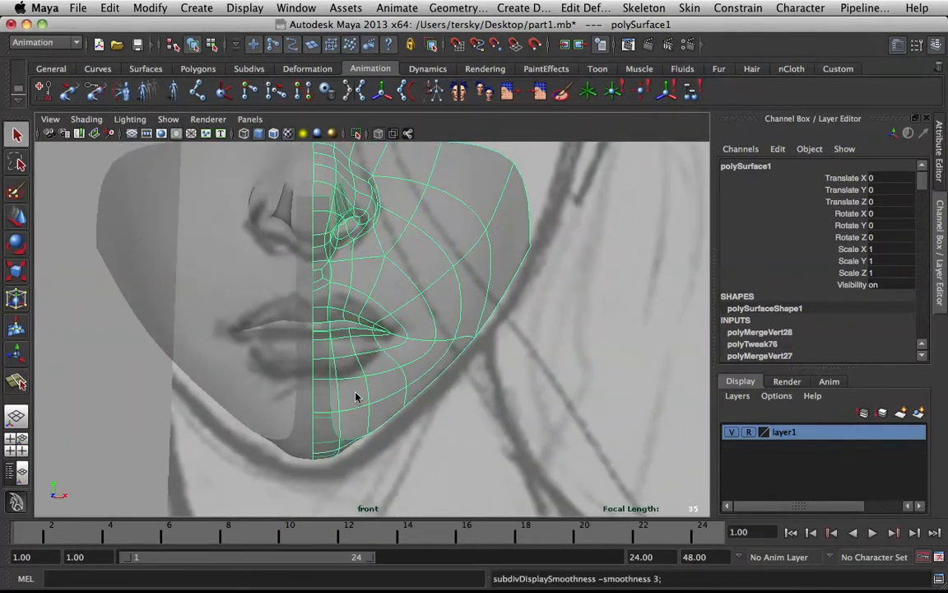
pyautogui.moveTo(358, 329); pyautogui.dragTo(357, 285, button='right')
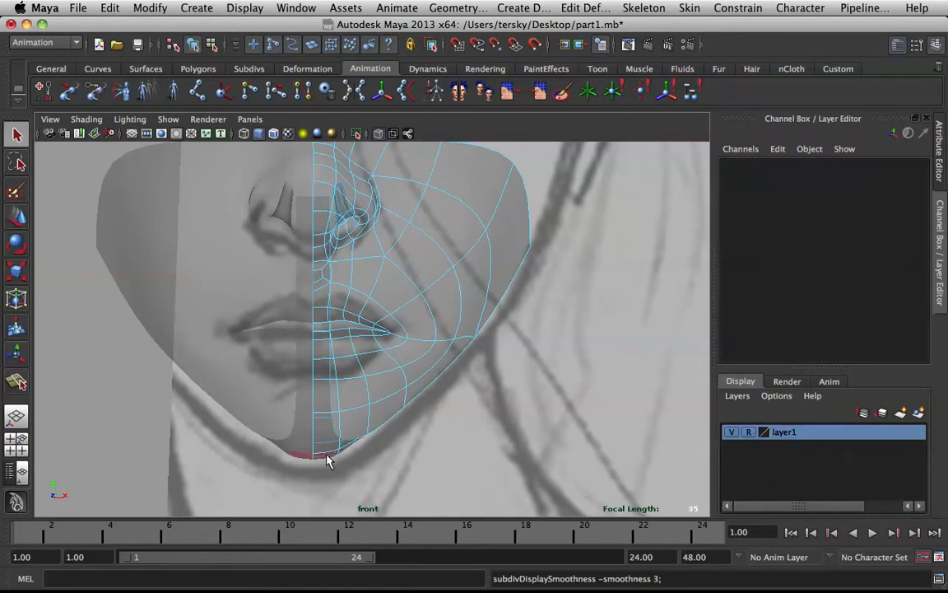
pyautogui.click(329, 457)
pyautogui.press('b')
pyautogui.moveTo(389, 441); pyautogui.dragTo(460, 419)
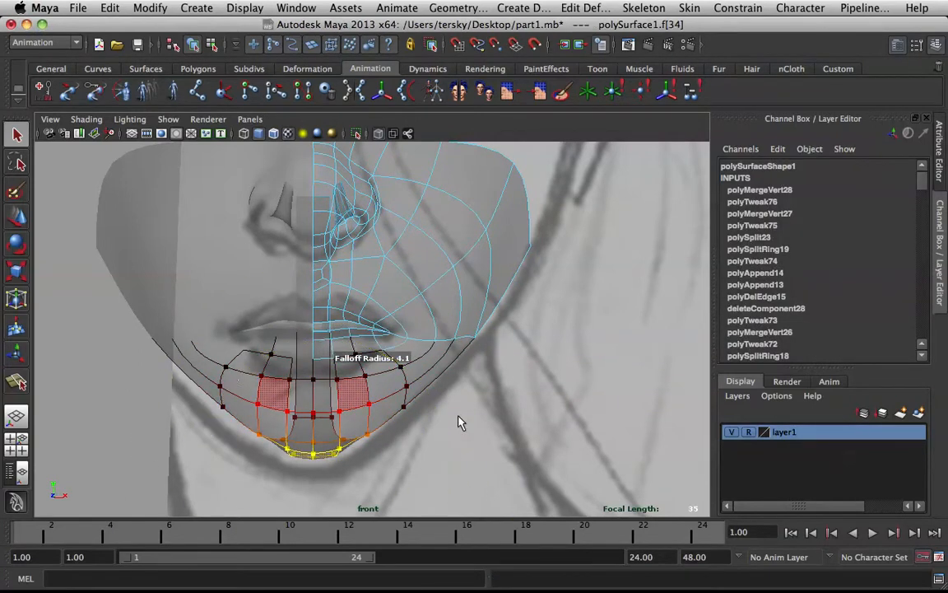
pyautogui.press('w')
pyautogui.moveTo(327, 404); pyautogui.dragTo(329, 412)
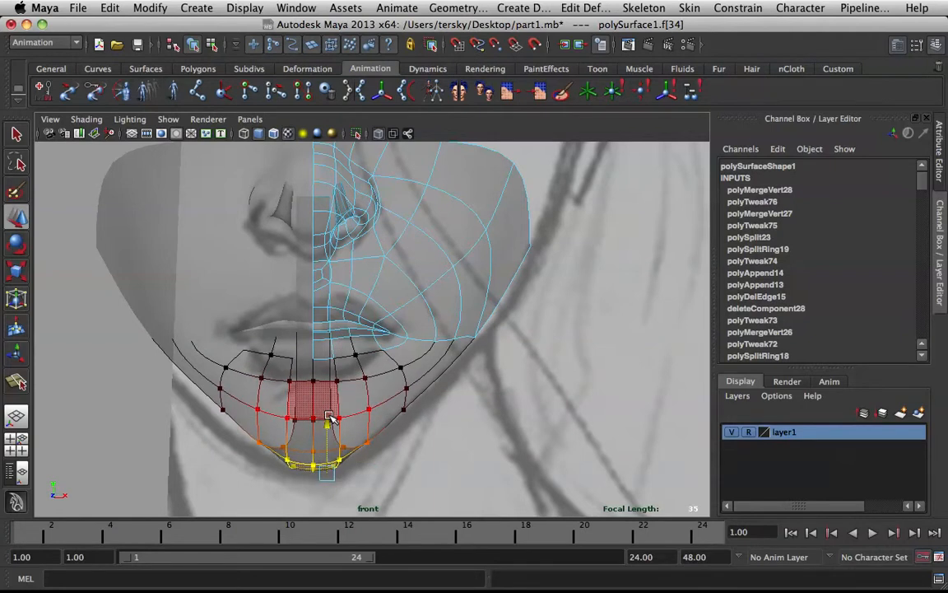
# Pull the outer jaw face and the outer cheek face outward to match the reference's face contour
pyautogui.click(441, 377)
pyautogui.moveTo(433, 379); pyautogui.dragTo(445, 382)
pyautogui.click(500, 289)
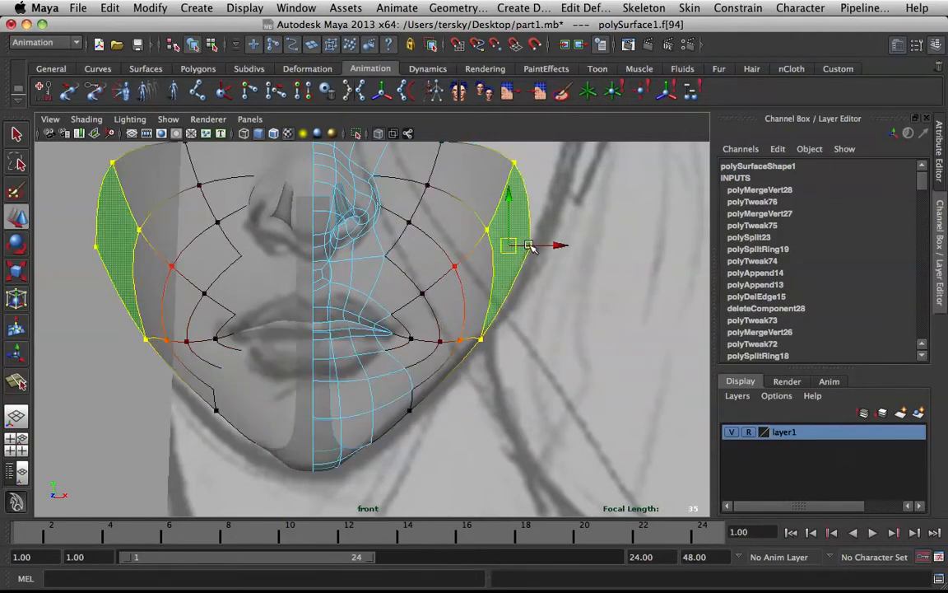
pyautogui.moveTo(520, 245); pyautogui.dragTo(517, 247)
pyautogui.press('e')
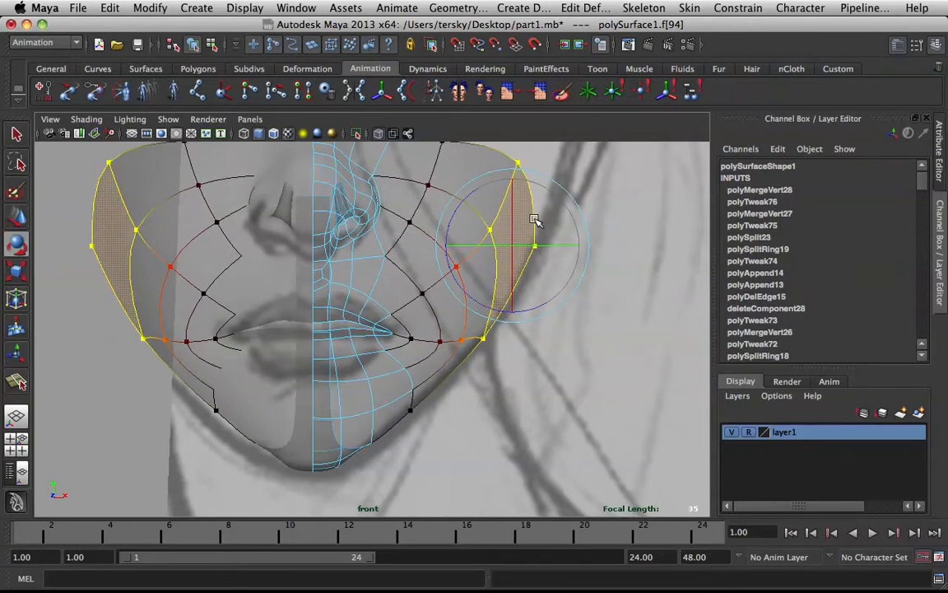
pyautogui.click(449, 378)
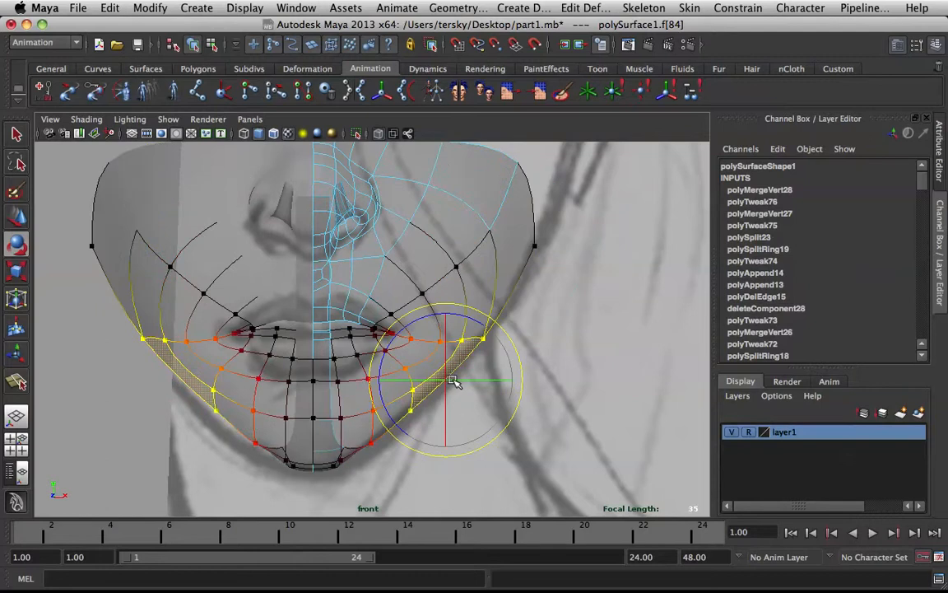
pyautogui.press('w')
pyautogui.moveTo(445, 379); pyautogui.dragTo(450, 382)
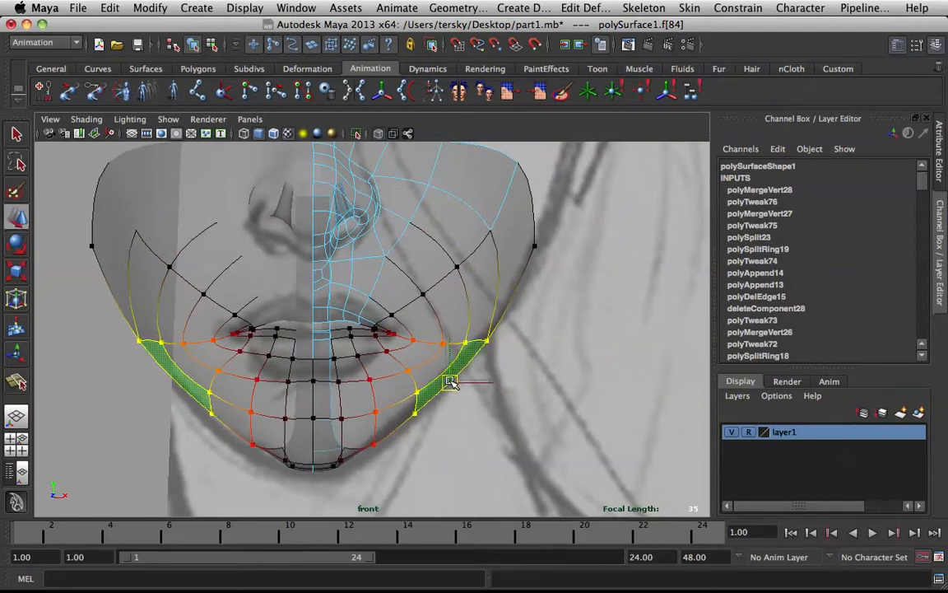
# Undo the sideways move of the lower jaw face, and nudge the face beside the chin horizontally toward the reference jaw line
pyautogui.click(391, 416)
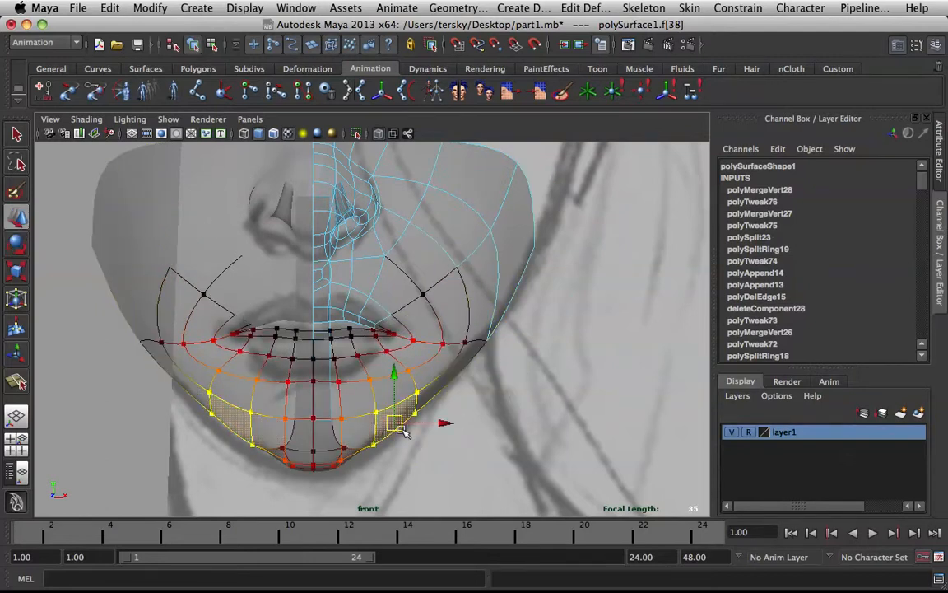
pyautogui.hotkey('ctrl', 'z')
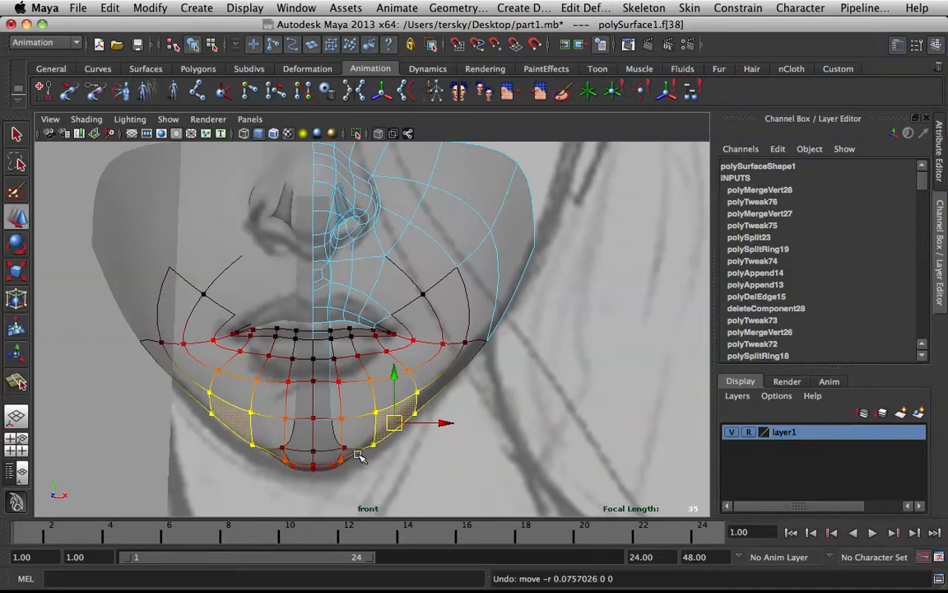
pyautogui.rightClick(356, 390)
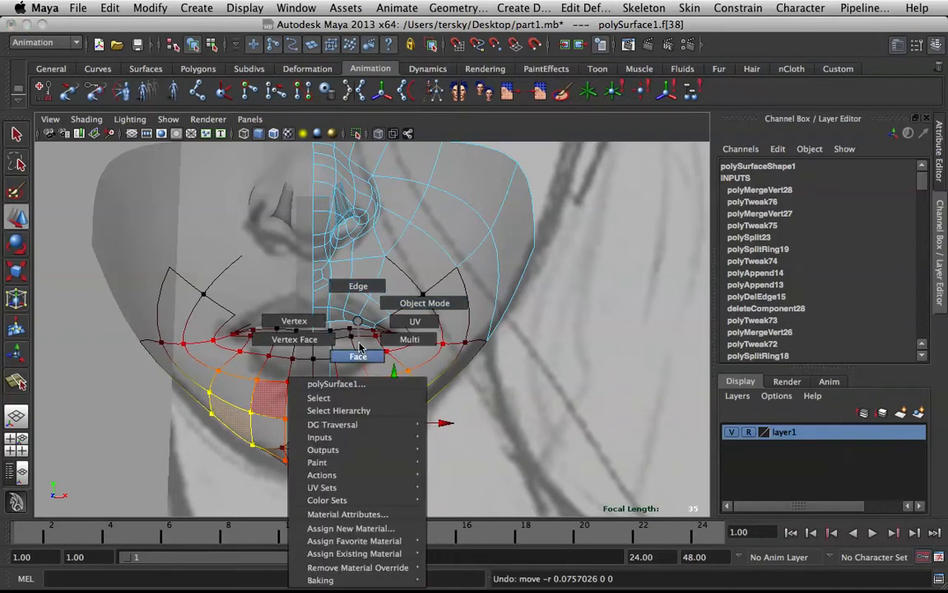
pyautogui.click(359, 354)
pyautogui.click(367, 438)
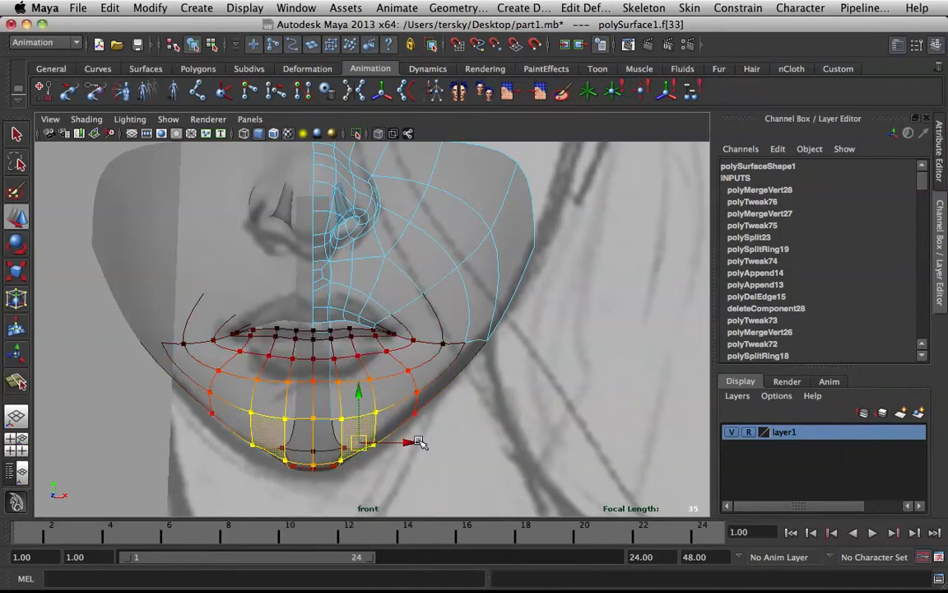
pyautogui.click(402, 441)
pyautogui.moveTo(317, 369); pyautogui.dragTo(409, 302, button='right')
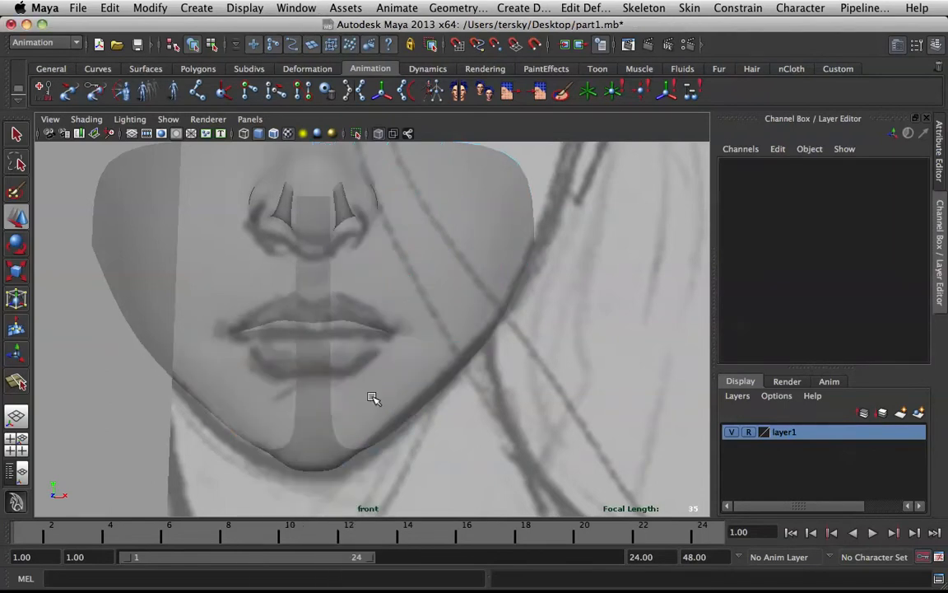
# Examine the unsmoothed new edges running from the nostril wing across the lower cheek in the perspective view
pyautogui.press('space')
pyautogui.press('space')
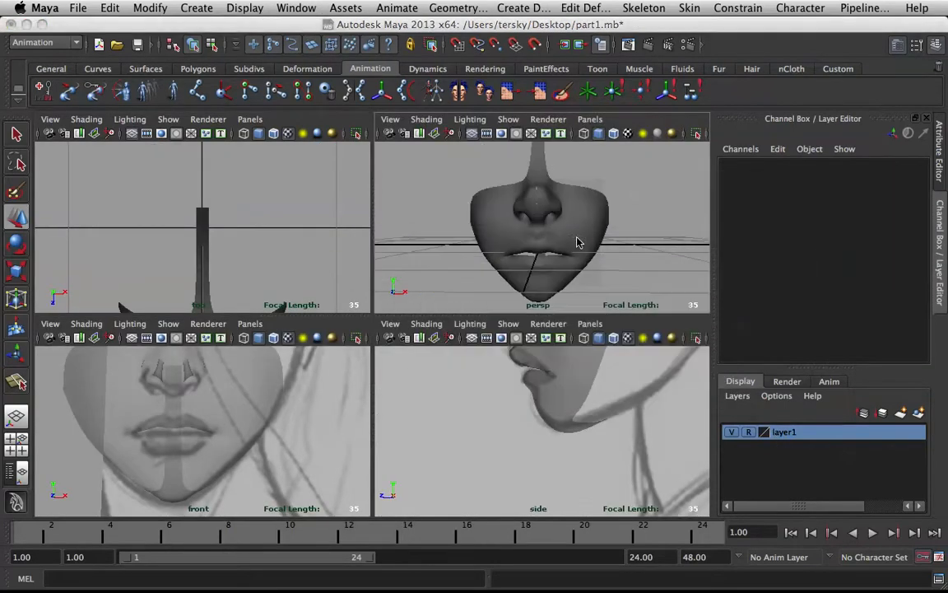
pyautogui.keyDown('alt'); pyautogui.moveTo(525, 244); pyautogui.dragTo(408, 245); pyautogui.keyUp('alt')
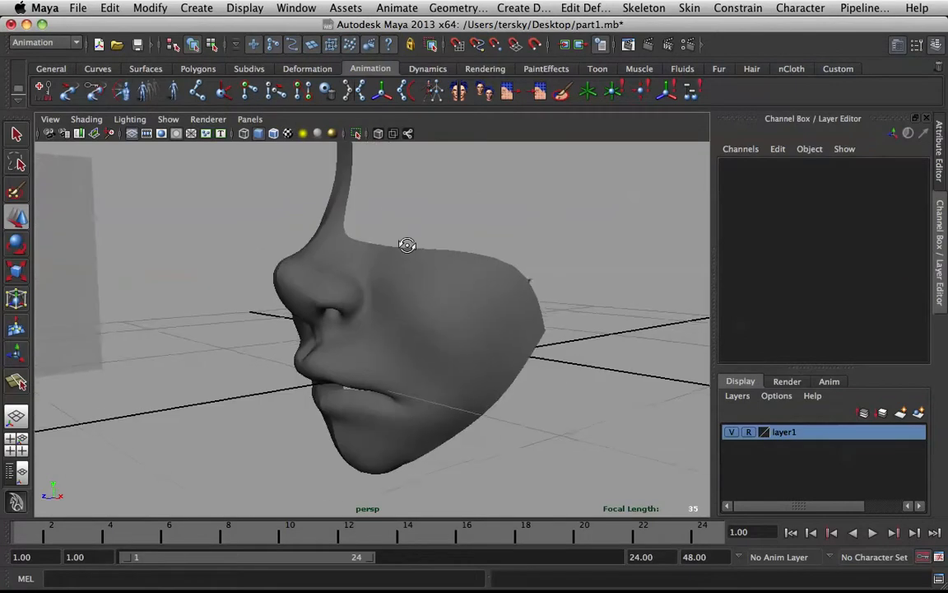
pyautogui.click(517, 290)
pyautogui.press('1')
pyautogui.scroll(2, 523, 285)
pyautogui.keyDown('alt'); pyautogui.moveTo(496, 296); pyautogui.dragTo(405, 252); pyautogui.keyUp('alt')
pyautogui.moveTo(368, 253); pyautogui.dragTo(364, 212, button='right')
pyautogui.doubleClick(377, 273)
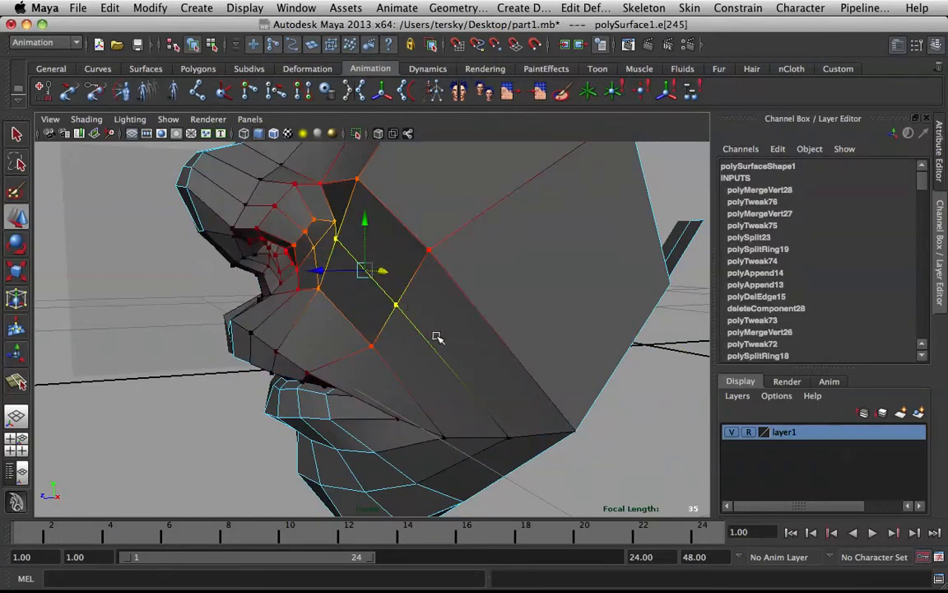
pyautogui.doubleClick(434, 347)
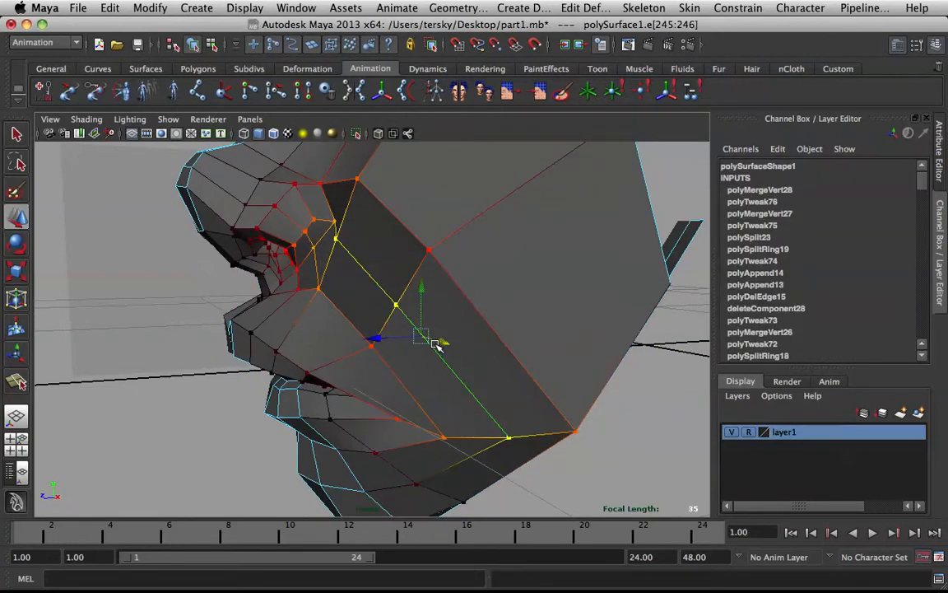
# Reposition the vertex at the nostril-wing end of the new cheek edges
pyautogui.rightClick(393, 250)
pyautogui.moveTo(339, 240); pyautogui.dragTo(338, 241, button='right')
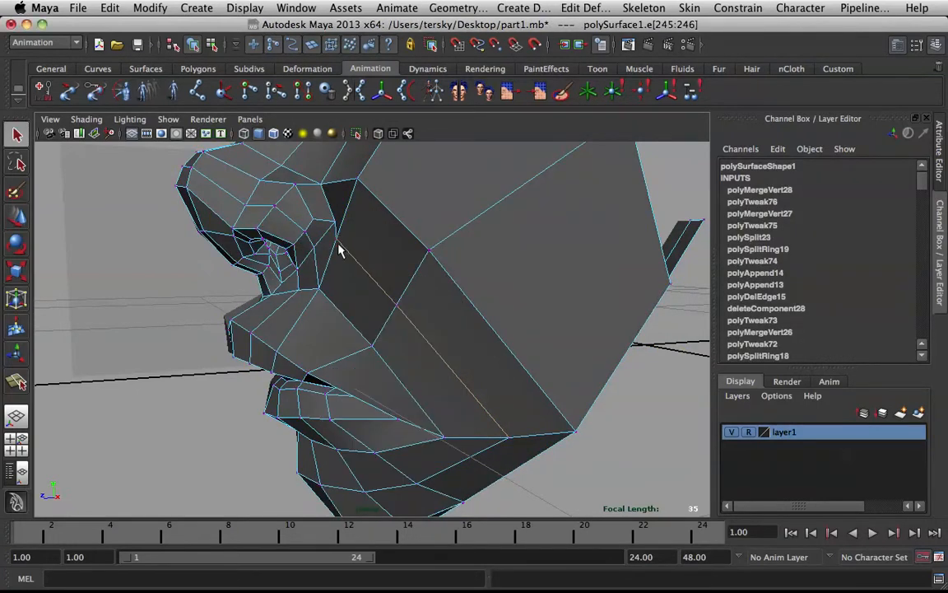
pyautogui.click(338, 241)
pyautogui.keyDown('alt'); pyautogui.moveTo(339, 244); pyautogui.dragTo(451, 271); pyautogui.keyUp('alt')
pyautogui.keyDown('alt'); pyautogui.moveTo(544, 277); pyautogui.dragTo(338, 271); pyautogui.keyUp('alt')
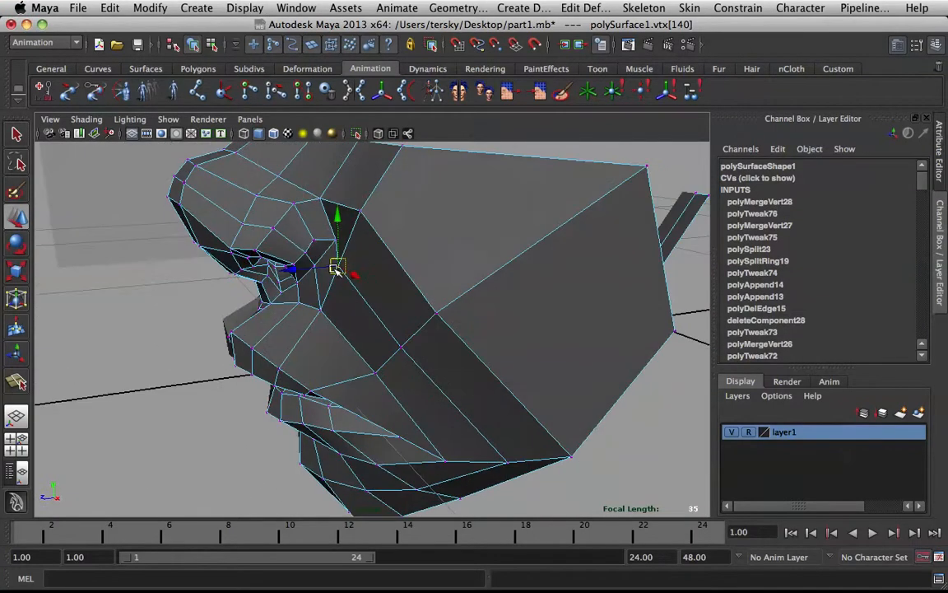
# Shift the cheek vertex just above and behind the nostril wing forward in depth, and check it with smoothing
pyautogui.click(363, 213)
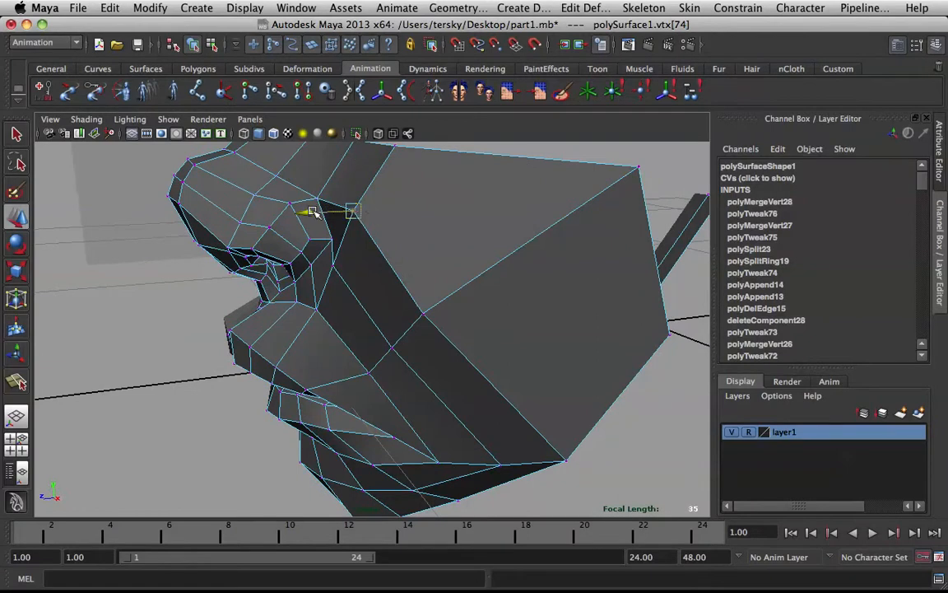
pyautogui.press('3')
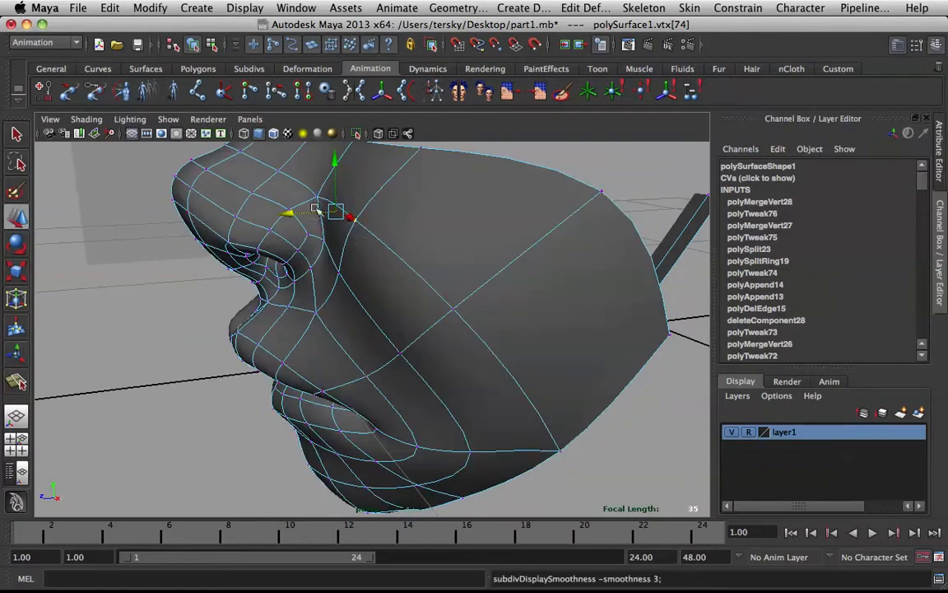
pyautogui.keyDown('alt'); pyautogui.moveTo(413, 296); pyautogui.dragTo(354, 293); pyautogui.keyUp('alt')
# Adjust the depth and height of the new cheek loop's middle vertex, and the height of the crease vertex above the nostril wing
pyautogui.press('1')
pyautogui.click(390, 302)
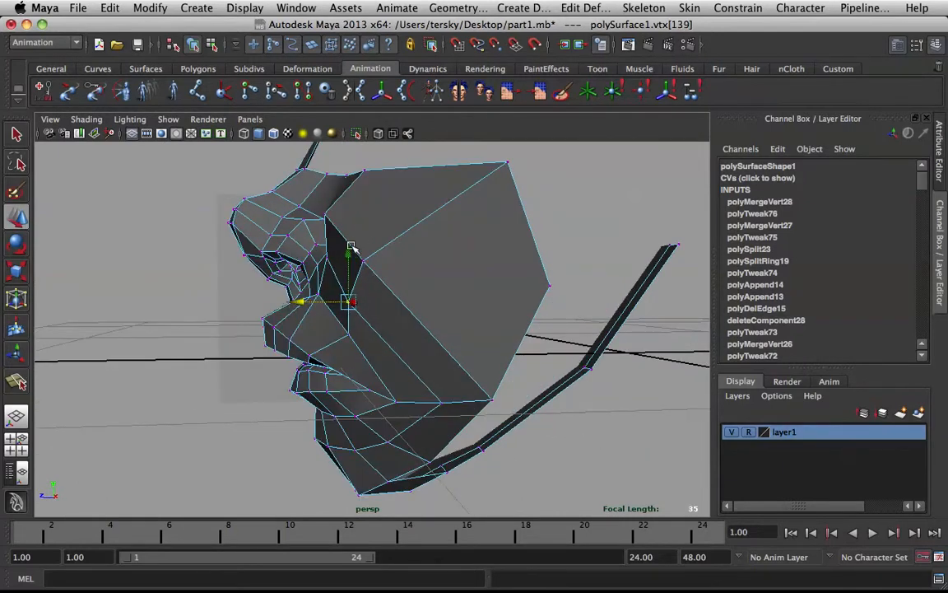
pyautogui.keyDown('alt'); pyautogui.moveTo(348, 256); pyautogui.dragTo(350, 270); pyautogui.keyUp('alt')
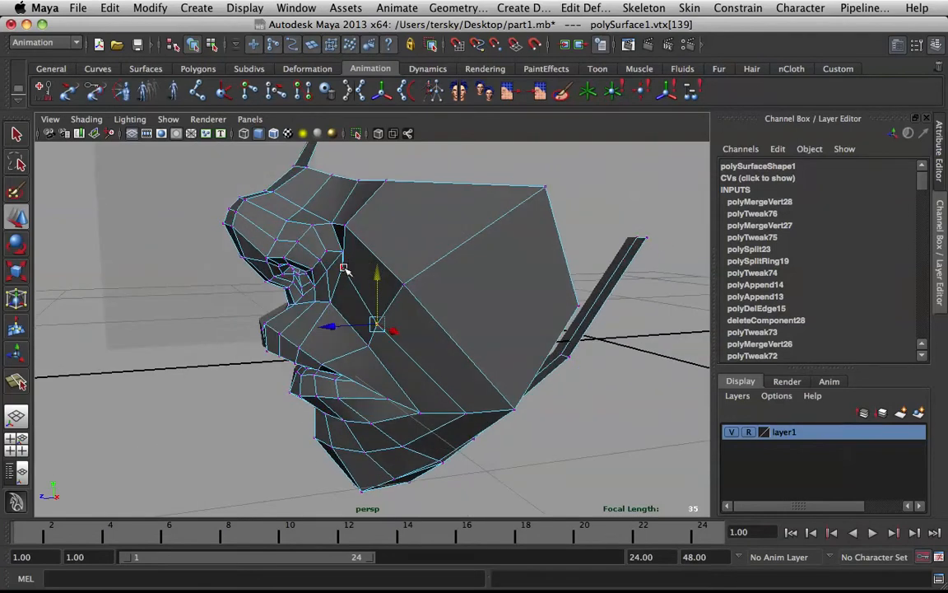
pyautogui.click(345, 225)
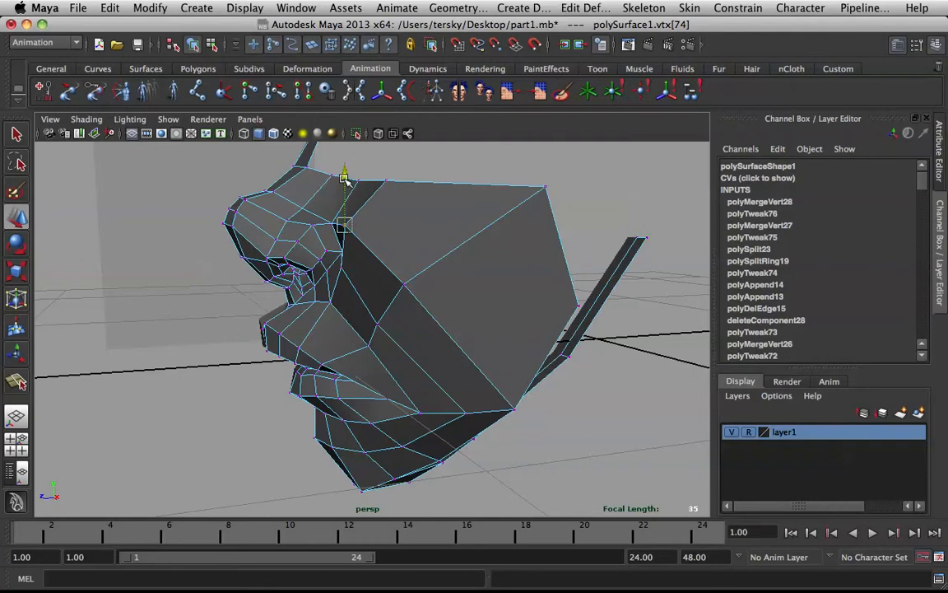
pyautogui.press('3')
# Adjust the height of the vertex below the nostril wing, checking the smoothed nose-to-cheek crease from both sides
pyautogui.click(442, 217)
pyautogui.keyDown('alt'); pyautogui.moveTo(442, 217); pyautogui.dragTo(467, 228); pyautogui.keyUp('alt')
pyautogui.keyDown('alt'); pyautogui.moveTo(398, 242); pyautogui.dragTo(600, 265); pyautogui.keyUp('alt')
pyautogui.click(347, 290)
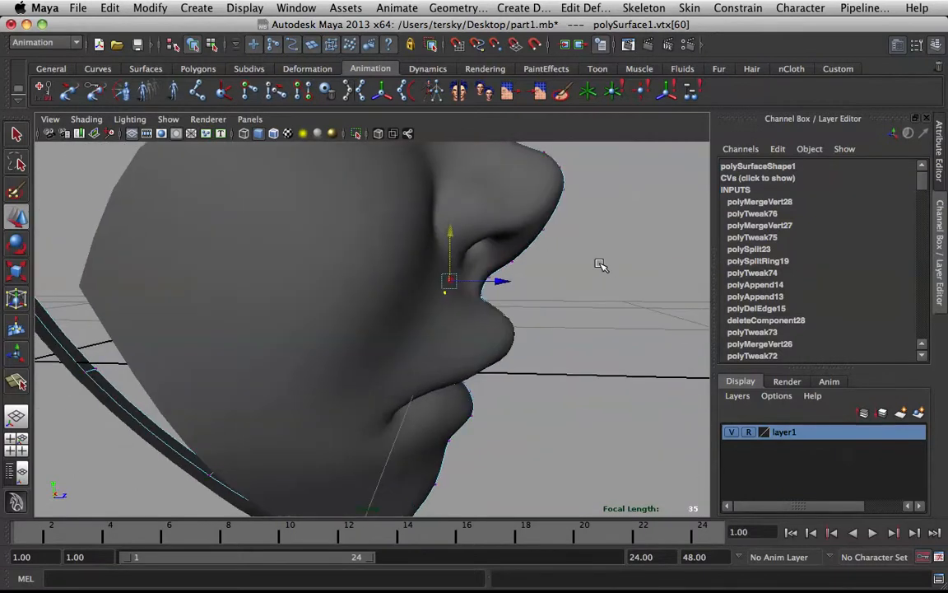
pyautogui.keyDown('alt'); pyautogui.moveTo(452, 381); pyautogui.dragTo(354, 329); pyautogui.keyUp('alt')
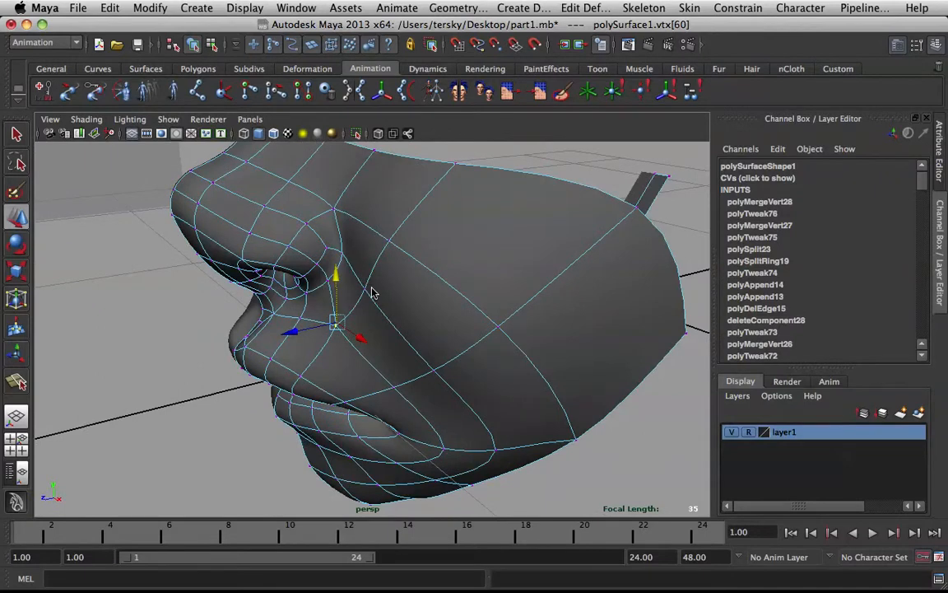
# Shift the crease edge running down beside the nostril wing in depth, and check the nose-to-cheek transition with smoothing
pyautogui.moveTo(368, 286)
pyautogui.keyDown('alt'); pyautogui.mouseDown()
pyautogui.moveTo(561, 281)
pyautogui.moveTo(556, 261)
pyautogui.moveTo(563, 271)
pyautogui.moveTo(461, 260)
pyautogui.moveTo(560, 337)
pyautogui.moveTo(482, 288)
pyautogui.moveTo(492, 281)
pyautogui.moveTo(432, 293)
pyautogui.moveTo(570, 298)
pyautogui.moveTo(394, 296)
pyautogui.moveTo(365, 285)
pyautogui.moveTo(377, 274)
pyautogui.mouseUp(); pyautogui.keyUp('alt')
pyautogui.click(559, 337)
pyautogui.scroll(5, 494, 284)
pyautogui.click(369, 280)
pyautogui.press('1')
pyautogui.rightClick(394, 256)
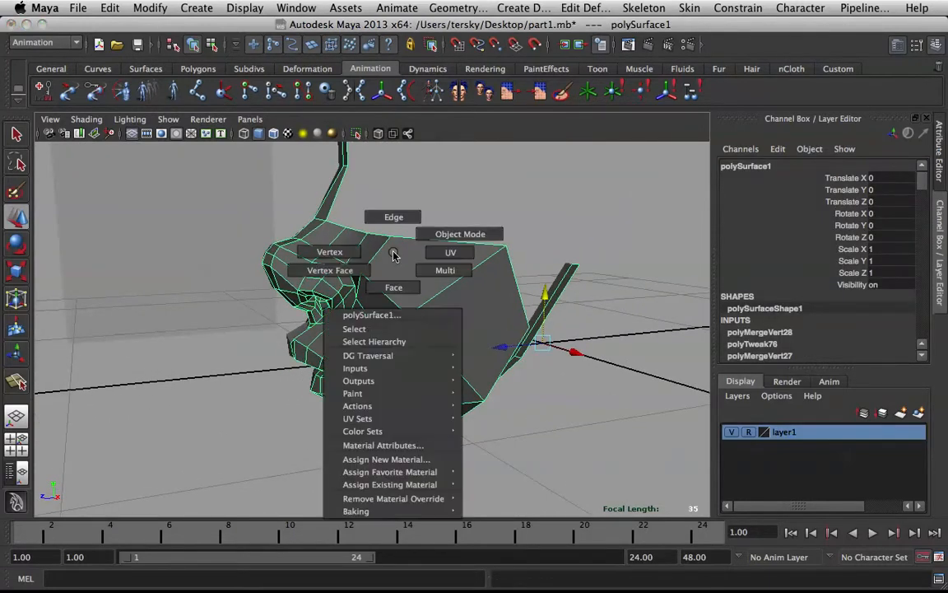
pyautogui.click(394, 216)
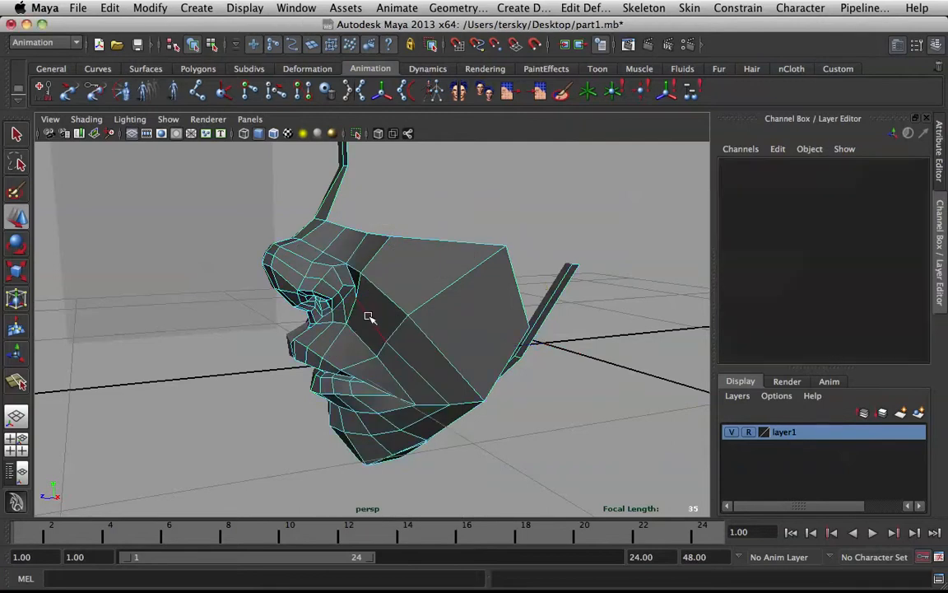
pyautogui.click(352, 325)
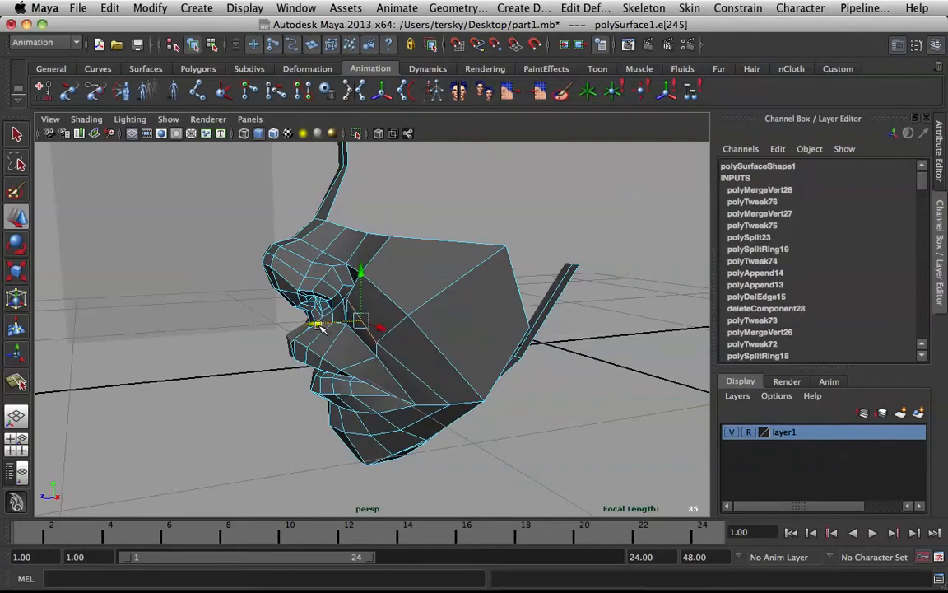
pyautogui.press('3')
pyautogui.click(504, 426)
pyautogui.moveTo(389, 305); pyautogui.dragTo(426, 288, button='right')
pyautogui.scroll(-4, 398, 288)
pyautogui.keyDown('alt'); pyautogui.moveTo(399, 289); pyautogui.dragTo(437, 307); pyautogui.keyUp('alt')
pyautogui.scroll(-4, 391, 308)
pyautogui.scroll(5, 437, 307)
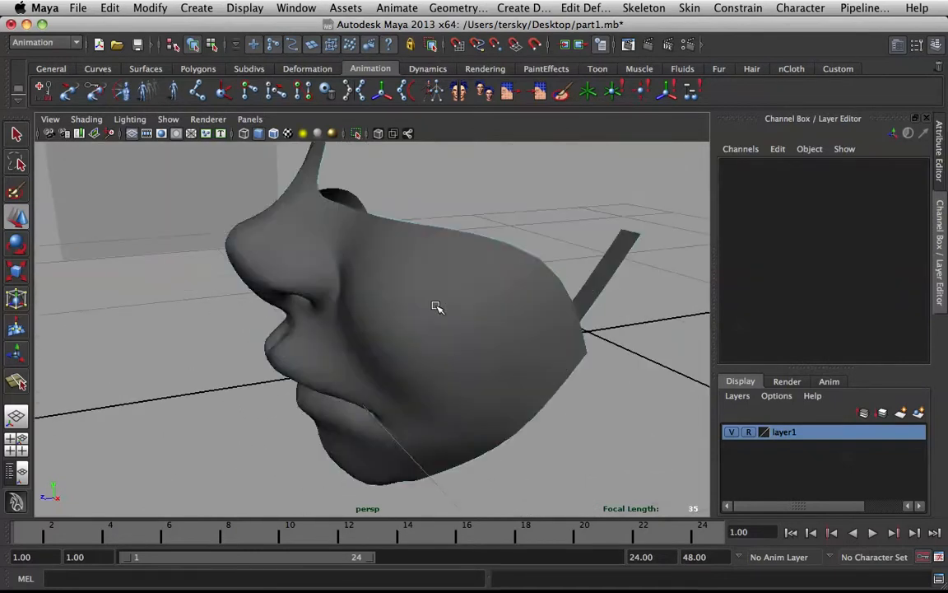
# Try the Slide Edge tool on the upper cheek edge just behind the nostril wing, and undo the slide
pyautogui.press('z')
pyautogui.press('z')
pyautogui.keyDown('alt'); pyautogui.moveTo(409, 315); pyautogui.dragTo(424, 247); pyautogui.keyUp('alt')
pyautogui.moveTo(420, 244); pyautogui.dragTo(422, 207, button='right')
pyautogui.press('1')
pyautogui.click(396, 306)
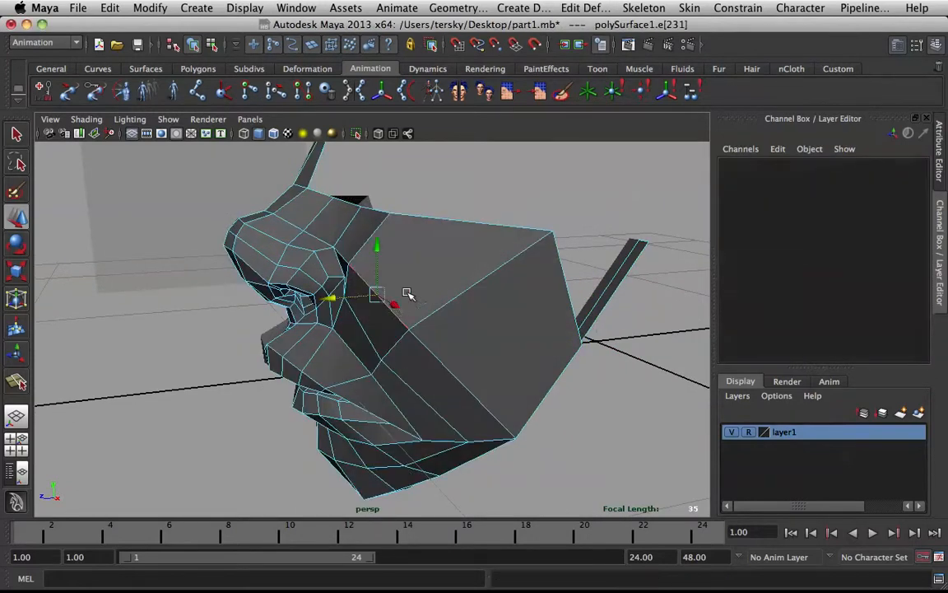
pyautogui.keyDown('alt'); pyautogui.moveTo(396, 306); pyautogui.dragTo(393, 275); pyautogui.keyUp('alt')
pyautogui.keyDown('shift'); pyautogui.moveTo(393, 273); pyautogui.dragTo(387, 358, button='right'); pyautogui.keyUp('shift')
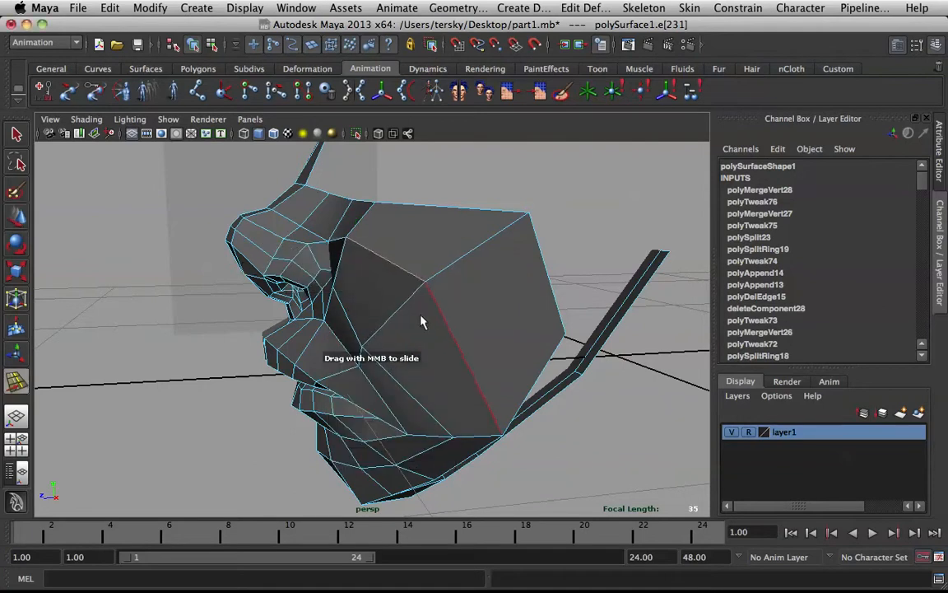
pyautogui.press('super+z')
# Adjust the depth, height and rotation of the selected upper cheek edge, and check the shape with smoothing
pyautogui.press('w')
pyautogui.moveTo(310, 270); pyautogui.dragTo(317, 270)
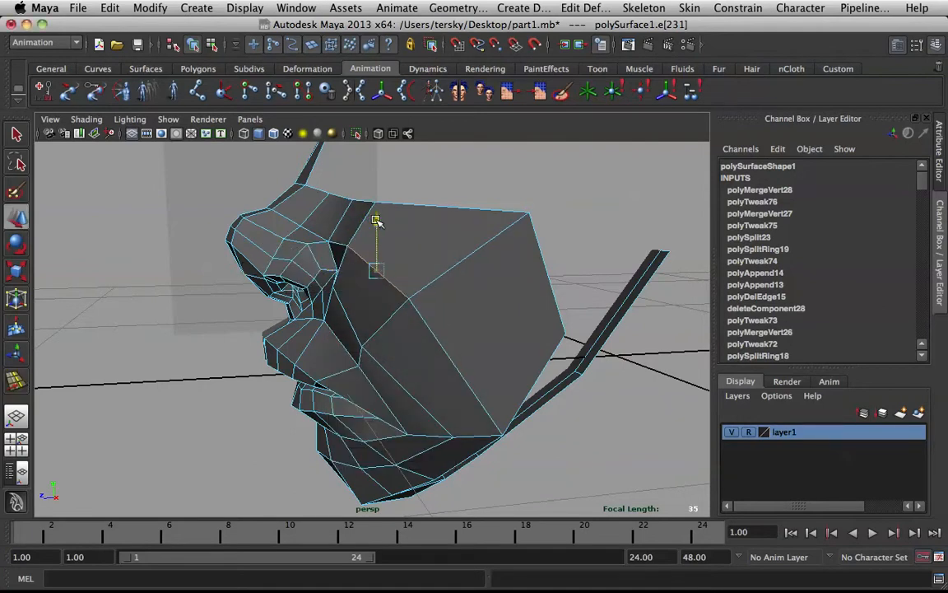
pyautogui.press('e')
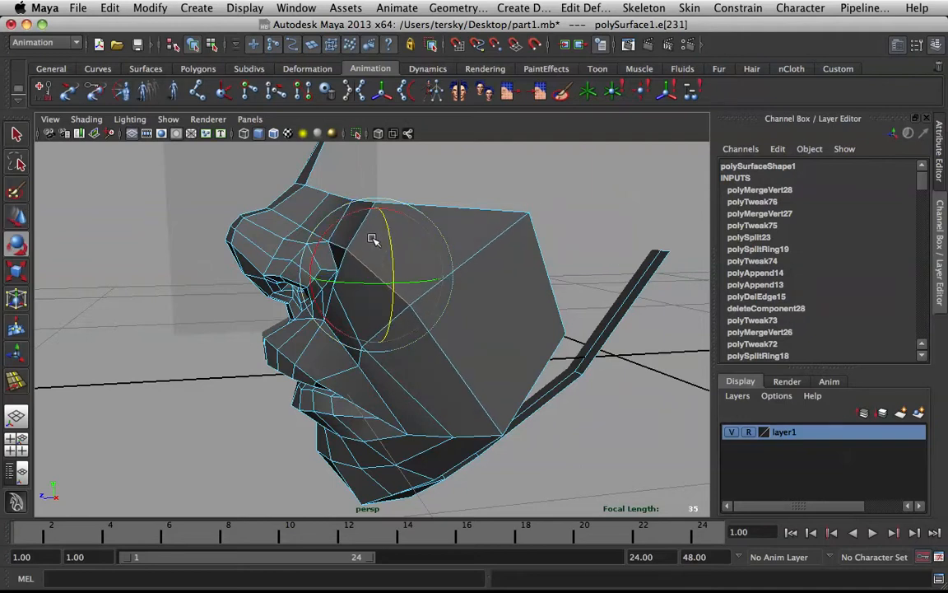
pyautogui.press('3')
pyautogui.click(445, 169)
pyautogui.moveTo(376, 265); pyautogui.dragTo(402, 252, button='right')
pyautogui.click(383, 285)
# Reposition the crease edge beside the nostril wing in depth on the unsmoothed mesh
pyautogui.press('1')
pyautogui.moveTo(355, 301); pyautogui.dragTo(353, 266, button='right')
pyautogui.click(332, 298)
pyautogui.press('w')
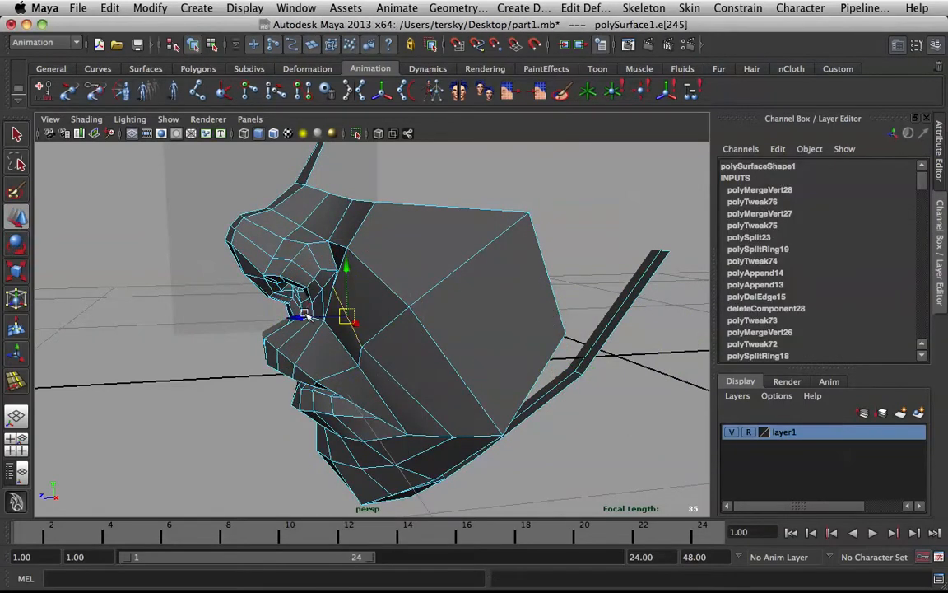
# Move the edge running from the nostril base toward the cheek fold forward in depth, adjust its rotation, and check it smoothed
pyautogui.press('q')
pyautogui.click(325, 338)
pyautogui.press('w')
pyautogui.moveTo(296, 344)
pyautogui.mouseDown()
pyautogui.moveTo(284, 345)
pyautogui.moveTo(292, 344)
pyautogui.mouseUp()
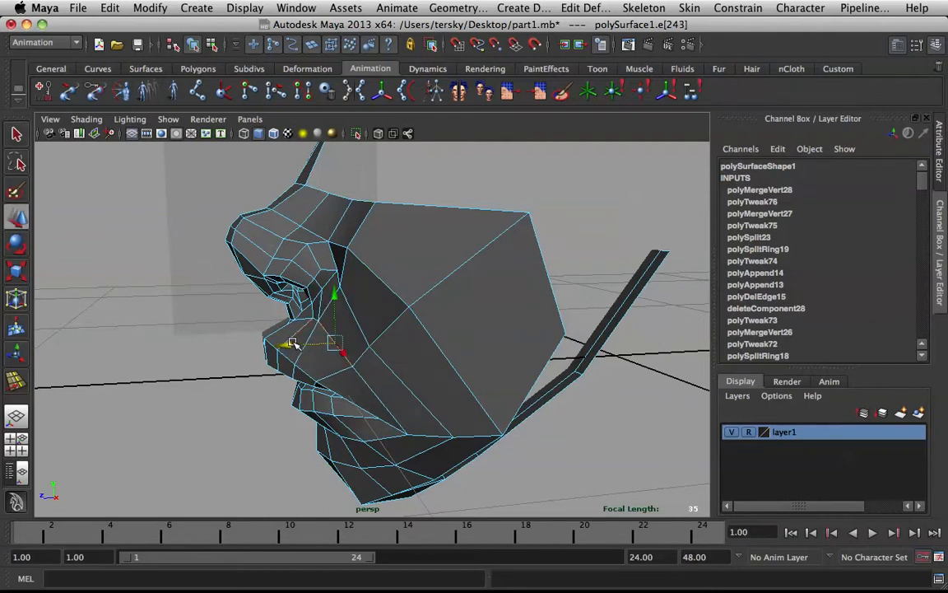
pyautogui.press('e')
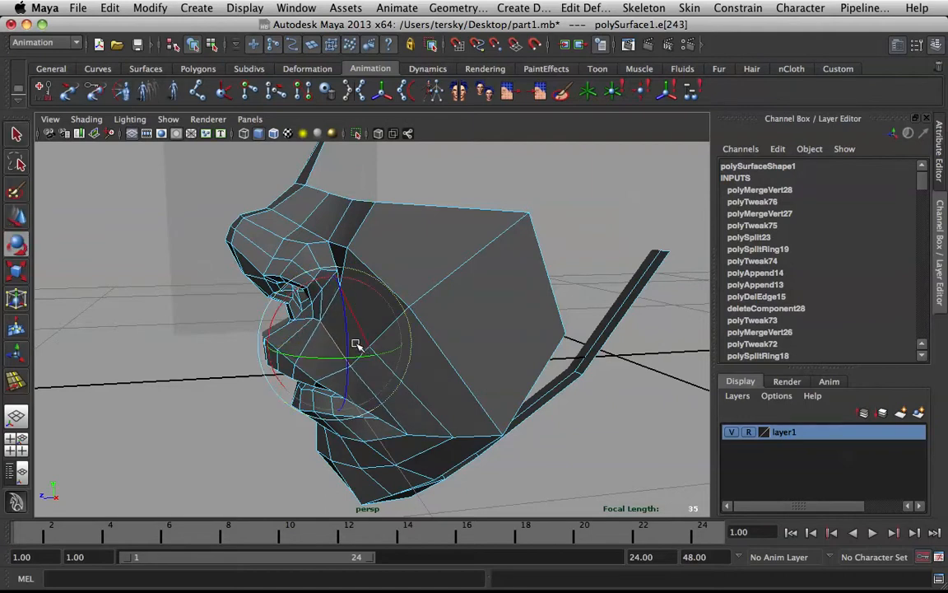
pyautogui.press('3')
pyautogui.keyDown('alt'); pyautogui.moveTo(364, 330); pyautogui.dragTo(585, 381); pyautogui.keyUp('alt')
pyautogui.click(529, 352)
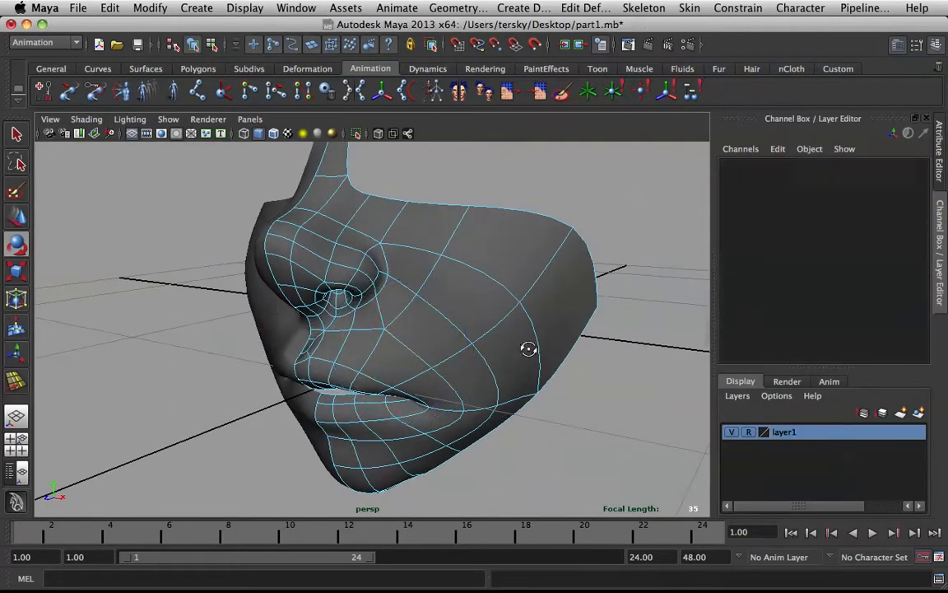
# Activate the Sculpt Geometry Tool and relax the mesh around the cheek and mouth corner
pyautogui.keyDown('alt'); pyautogui.moveTo(529, 351); pyautogui.dragTo(364, 300); pyautogui.keyUp('alt')
pyautogui.rightClick(368, 301)
pyautogui.moveTo(369, 298)
pyautogui.mouseDown(button='right')
pyautogui.moveTo(424, 258)
pyautogui.moveTo(314, 225)
pyautogui.mouseUp(button='right')
pyautogui.click(376, 289)
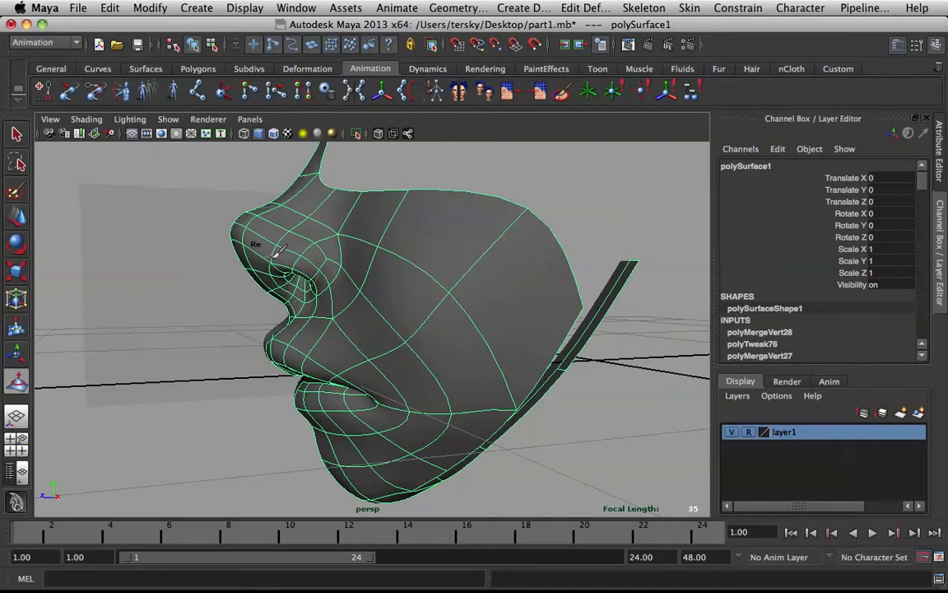
pyautogui.keyDown('alt'); pyautogui.moveTo(326, 323); pyautogui.dragTo(478, 315); pyautogui.keyUp('alt')
pyautogui.moveTo(471, 422)
pyautogui.keyDown('alt'); pyautogui.mouseDown()
pyautogui.moveTo(417, 370)
pyautogui.moveTo(447, 374)
pyautogui.moveTo(440, 411)
pyautogui.mouseUp(); pyautogui.keyUp('alt')
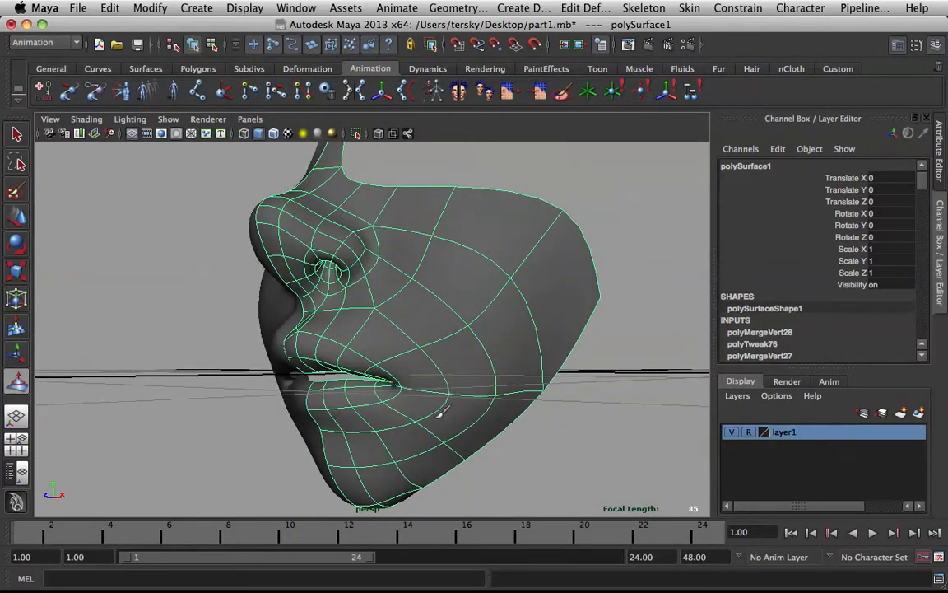
pyautogui.moveTo(494, 364)
pyautogui.mouseDown()
pyautogui.moveTo(465, 428)
pyautogui.moveTo(533, 415)
pyautogui.moveTo(529, 427)
pyautogui.moveTo(555, 349)
pyautogui.moveTo(492, 298)
pyautogui.mouseUp()
pyautogui.keyDown('alt'); pyautogui.moveTo(488, 341); pyautogui.dragTo(440, 303); pyautogui.keyUp('alt')
# Set the sculpt brush operation to Relax in the enlarged perspective view and even out the cheek and mouth edges
pyautogui.hotkey('ctrl', 'space')
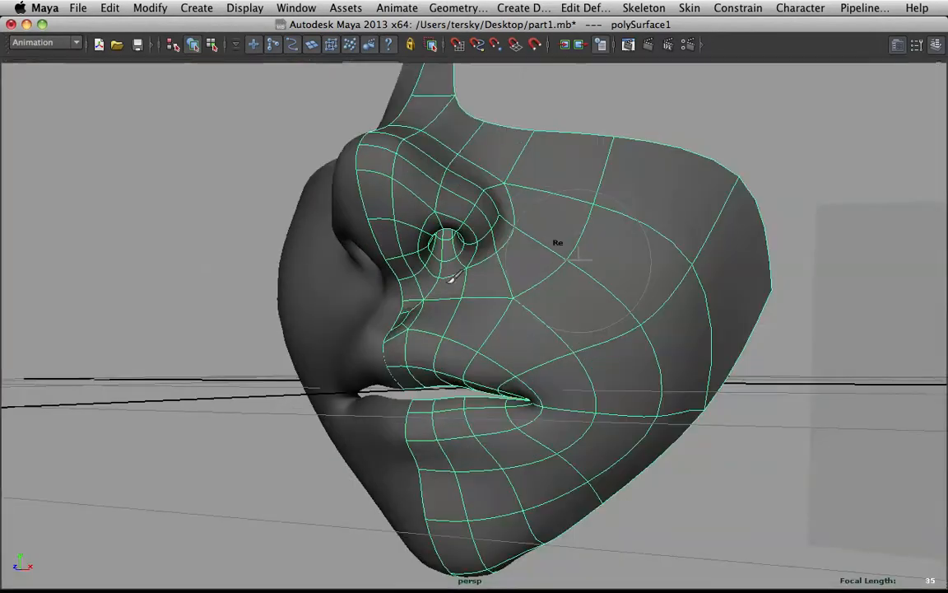
pyautogui.scroll(-3, 598, 294)
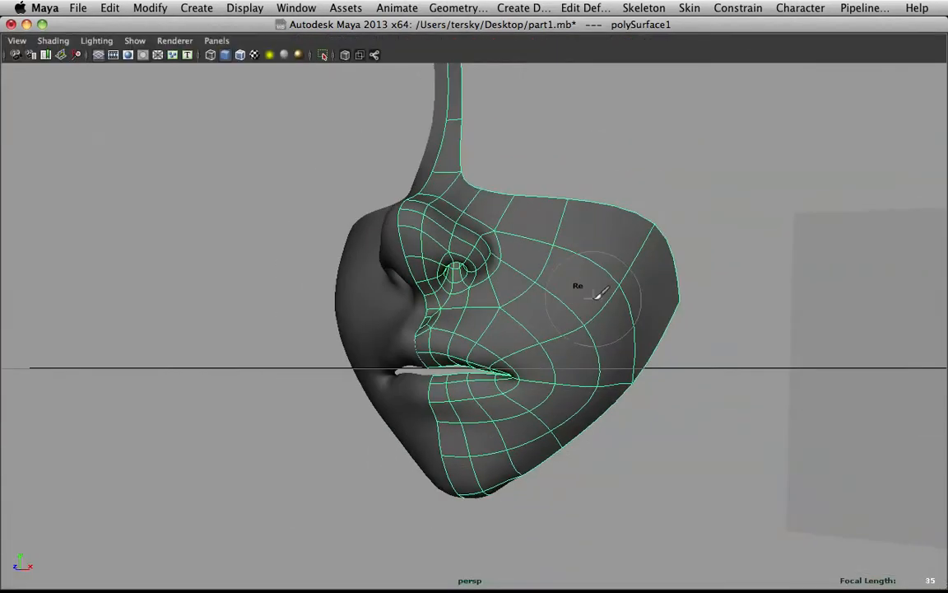
pyautogui.click(594, 298)
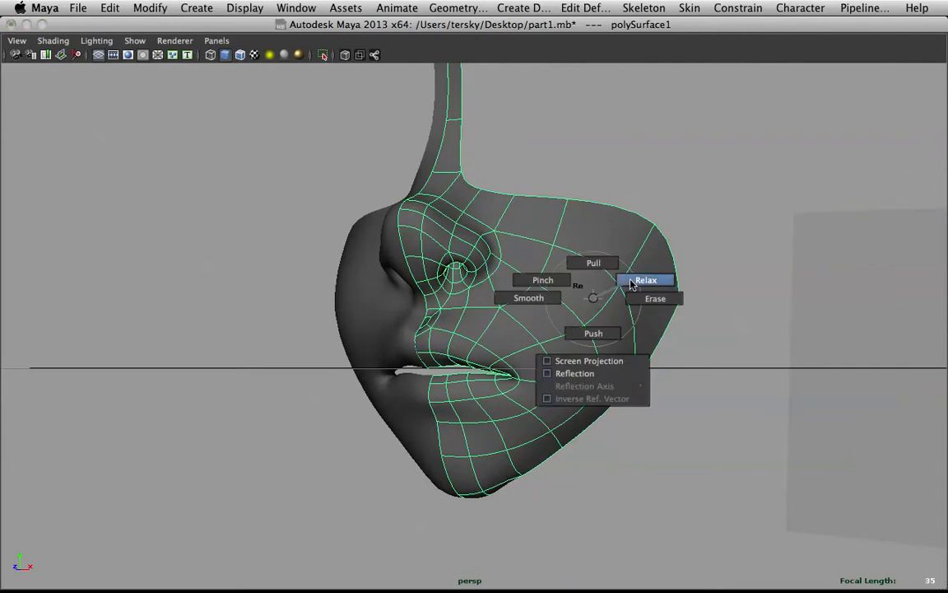
pyautogui.click(593, 300)
pyautogui.keyDown('alt'); pyautogui.moveTo(579, 263); pyautogui.dragTo(602, 287); pyautogui.keyUp('alt')
pyautogui.keyDown('alt'); pyautogui.moveTo(605, 351); pyautogui.dragTo(568, 336); pyautogui.keyUp('alt')
pyautogui.keyDown('alt'); pyautogui.moveTo(547, 382); pyautogui.dragTo(598, 391); pyautogui.keyUp('alt')
pyautogui.keyDown('alt'); pyautogui.moveTo(659, 402); pyautogui.dragTo(491, 260); pyautogui.keyUp('alt')
# Adjust the mouth-corner edge with soft selection in the side view, and return the mesh to object mode
pyautogui.press('space')
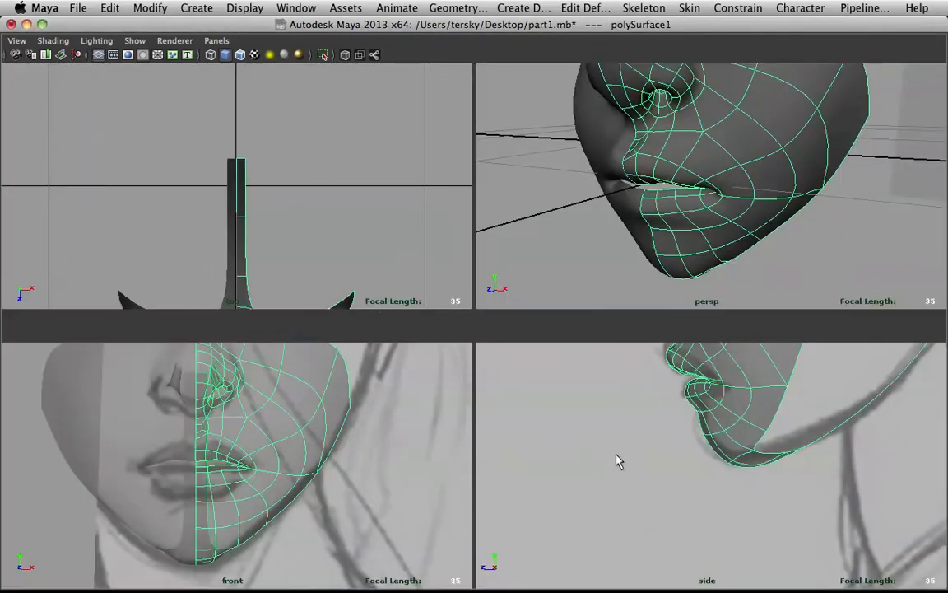
pyautogui.press('space')
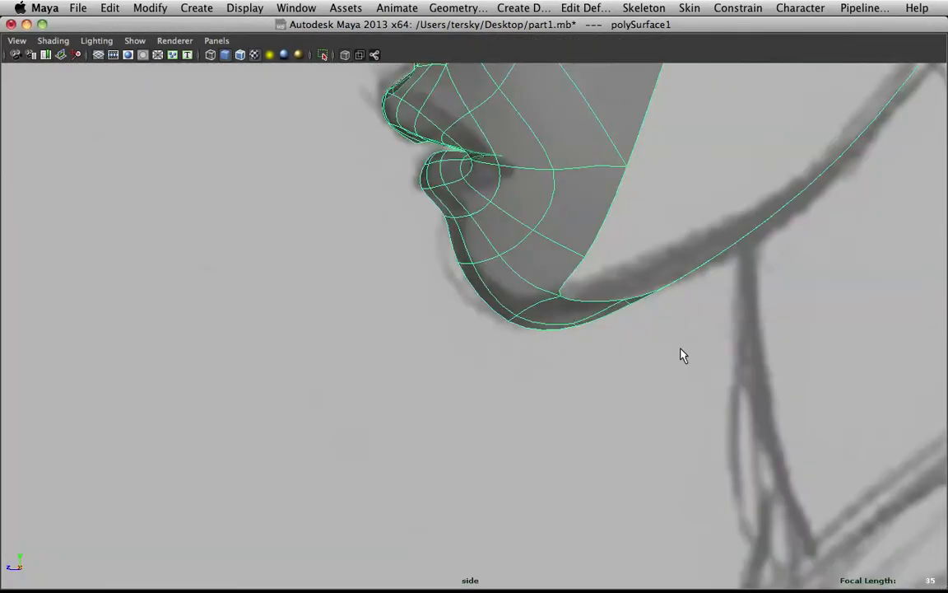
pyautogui.keyDown('alt'); pyautogui.moveTo(691, 309); pyautogui.dragTo(678, 451, button='middle'); pyautogui.keyUp('alt')
pyautogui.scroll(5, 676, 450)
pyautogui.rightClick(441, 222)
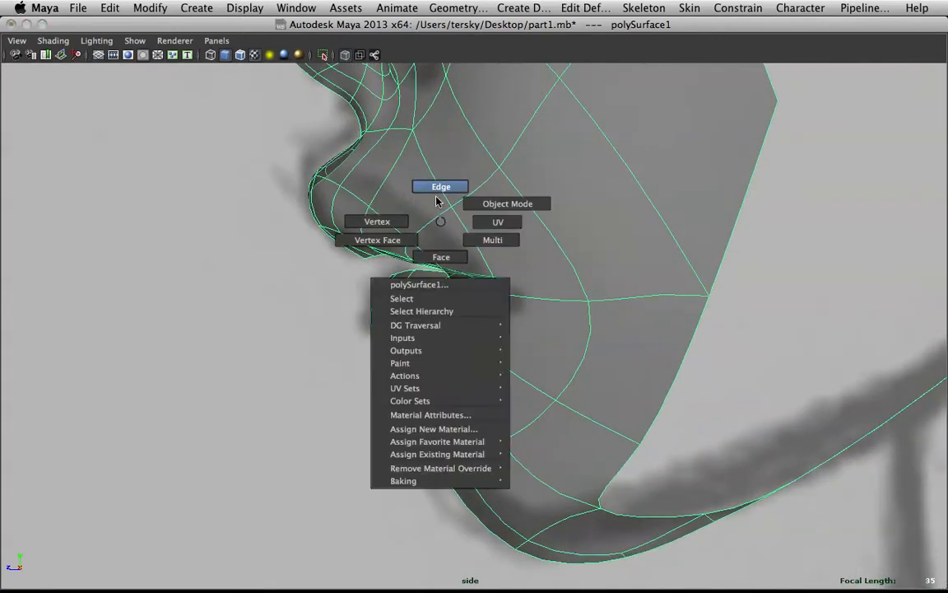
pyautogui.click(439, 186)
pyautogui.click(473, 288)
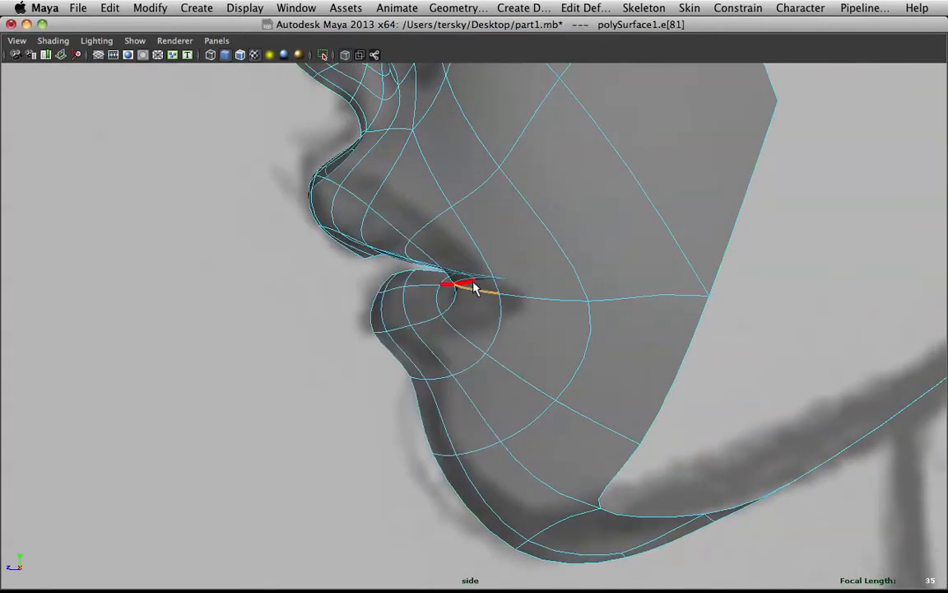
pyautogui.press('b')
pyautogui.moveTo(462, 284); pyautogui.dragTo(503, 291)
pyautogui.moveTo(511, 265); pyautogui.dragTo(571, 248, button='right')
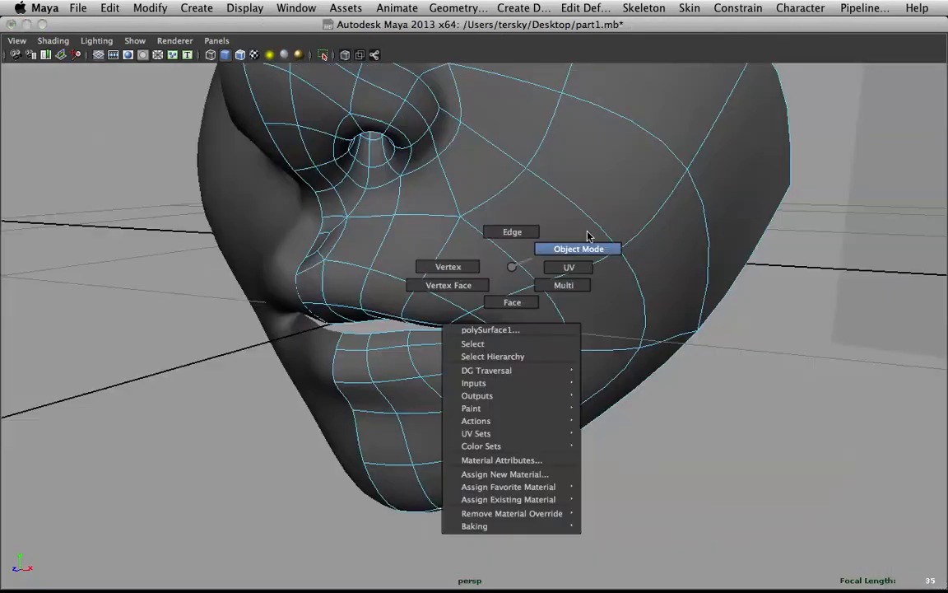
# Examine the face against the front reference drawing and from several perspective angles
pyautogui.keyDown('alt'); pyautogui.moveTo(571, 248); pyautogui.dragTo(484, 221); pyautogui.keyUp('alt')
pyautogui.press('space')
pyautogui.press('space')
pyautogui.click(504, 313)
pyautogui.scroll(5, 504, 313)
pyautogui.press('space')
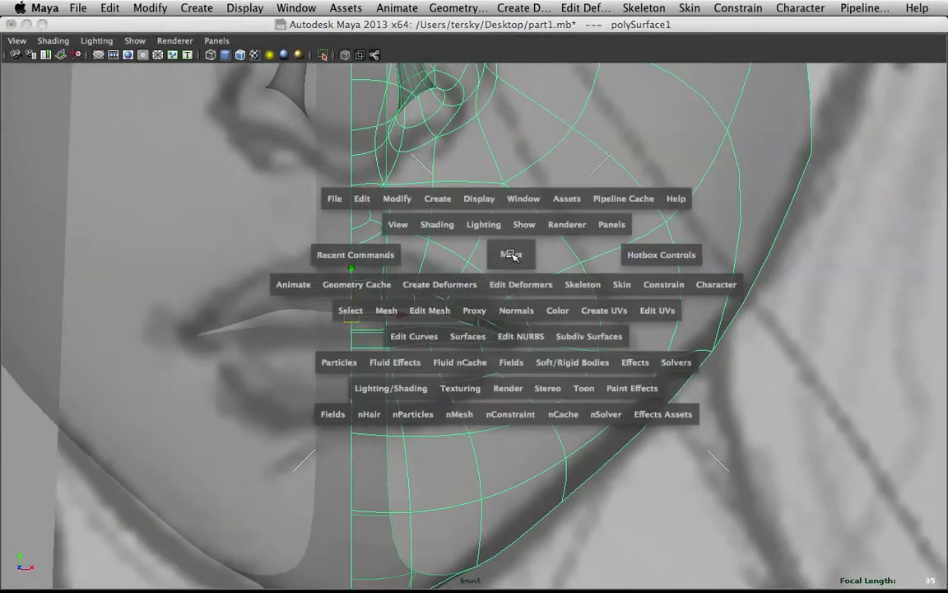
pyautogui.press('space')
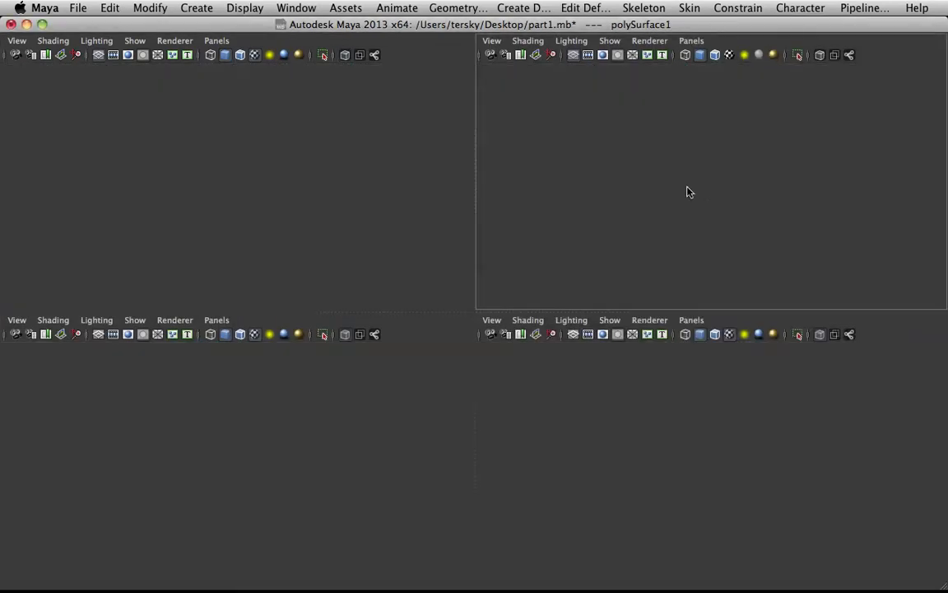
pyautogui.keyDown('alt'); pyautogui.moveTo(662, 212); pyautogui.dragTo(521, 236); pyautogui.keyUp('alt')
pyautogui.click(710, 249)
pyautogui.click(561, 237)
# Move the three lower vertices on the cheek's open rear border farther back in the side view, on the unsmoothed mesh
pyautogui.press('1')
pyautogui.press('space')
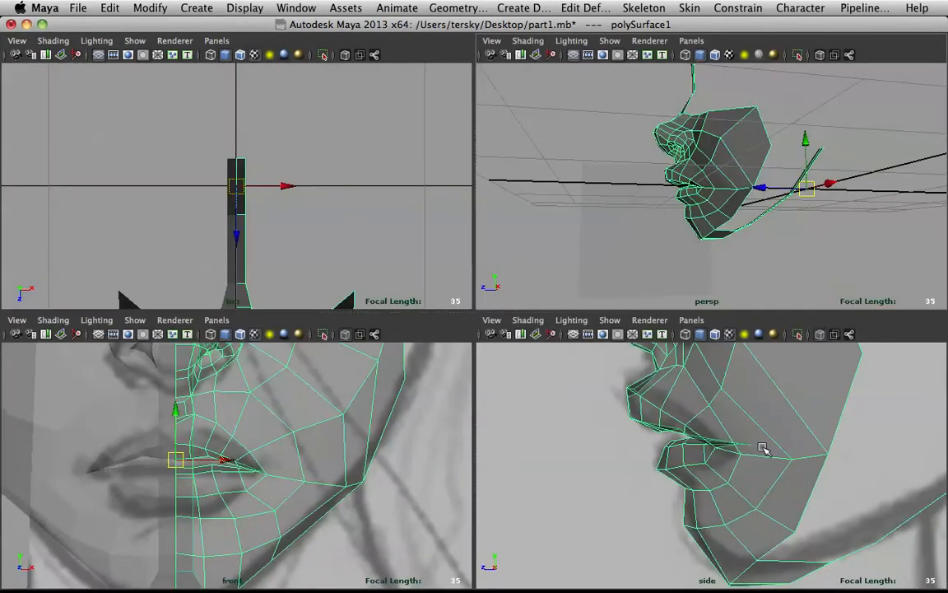
pyautogui.press('space')
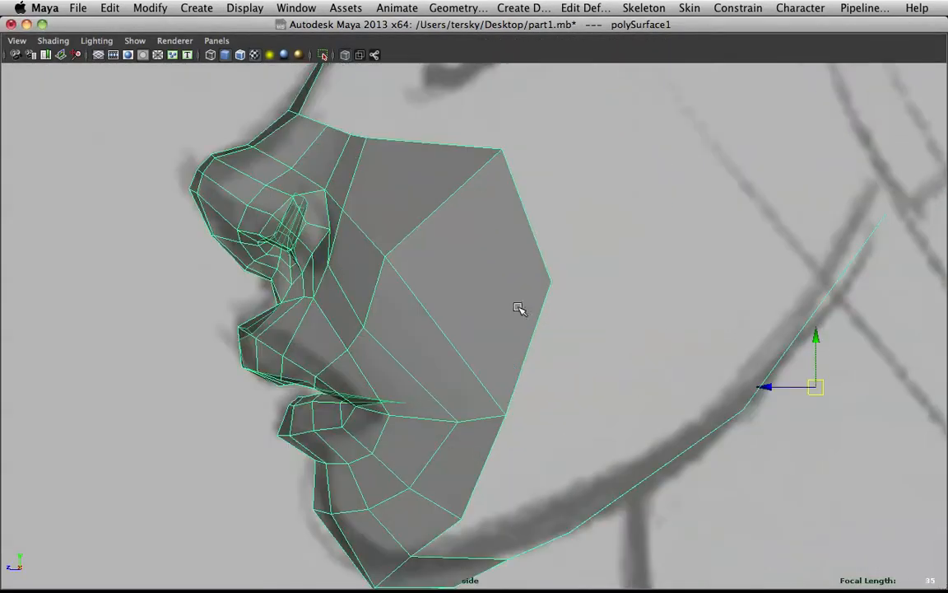
pyautogui.rightClick(519, 307)
pyautogui.moveTo(504, 309); pyautogui.dragTo(458, 308, button='right')
pyautogui.moveTo(517, 263); pyautogui.dragTo(581, 301)
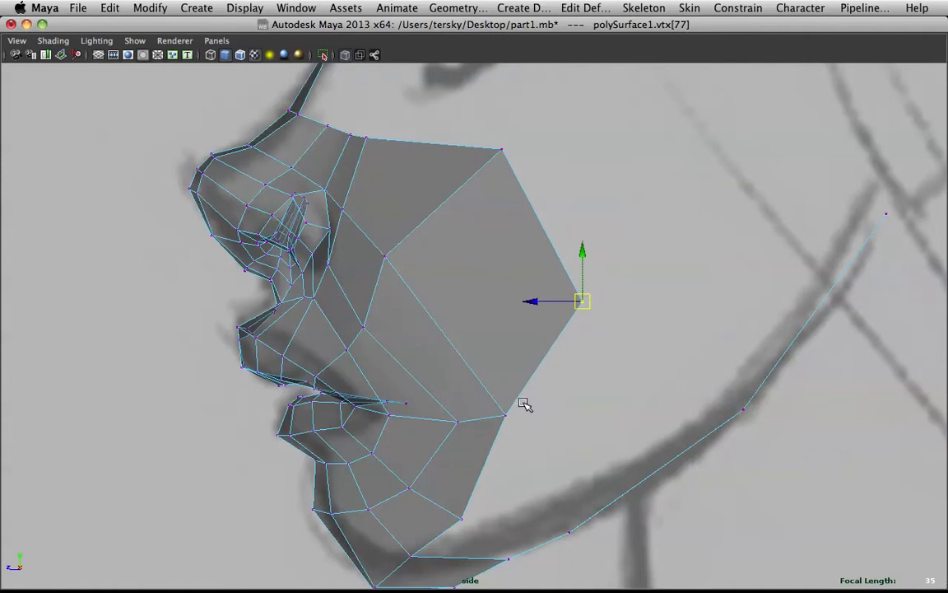
pyautogui.moveTo(499, 423); pyautogui.dragTo(512, 385)
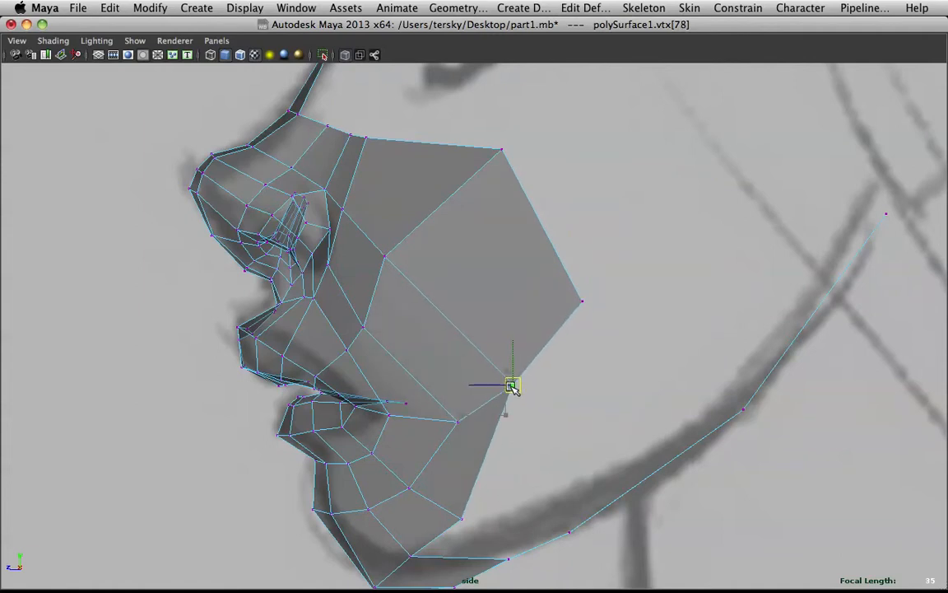
pyautogui.click(461, 518)
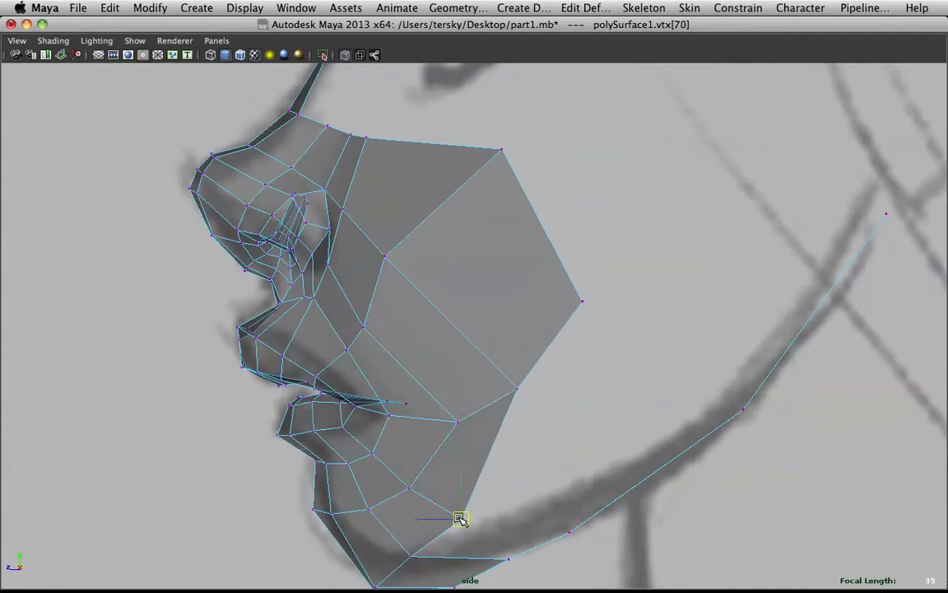
pyautogui.moveTo(459, 519); pyautogui.dragTo(470, 519)
# Nudge the cheek vertex behind the mouth corner in the side view, and check the profile with smoothing
pyautogui.press('F8')
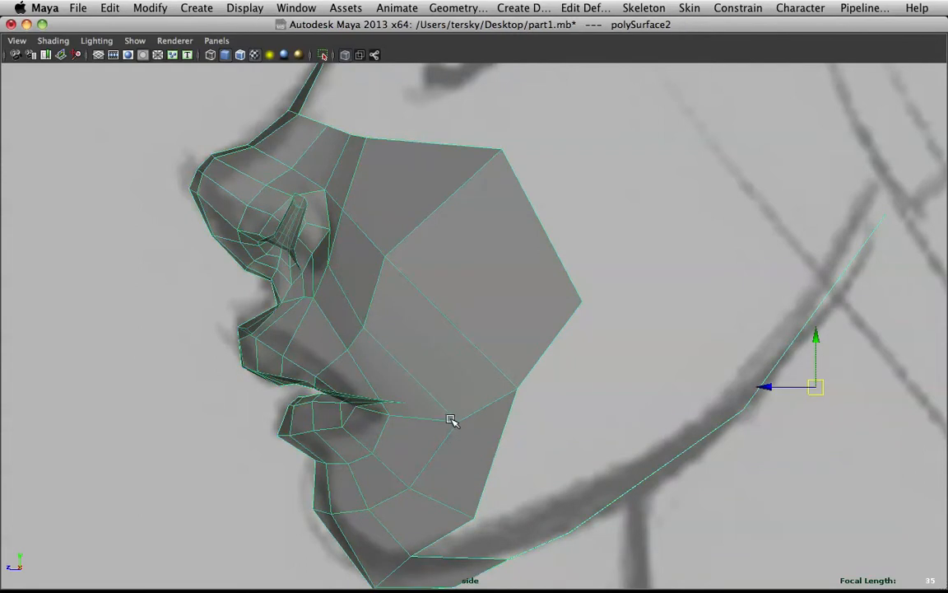
pyautogui.moveTo(473, 402); pyautogui.dragTo(405, 322, button='right')
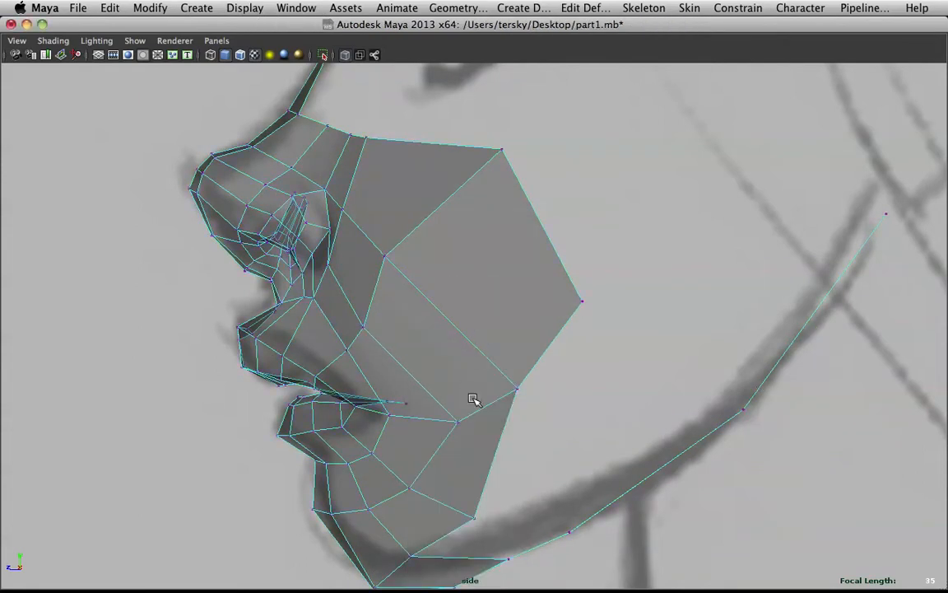
pyautogui.press('3')
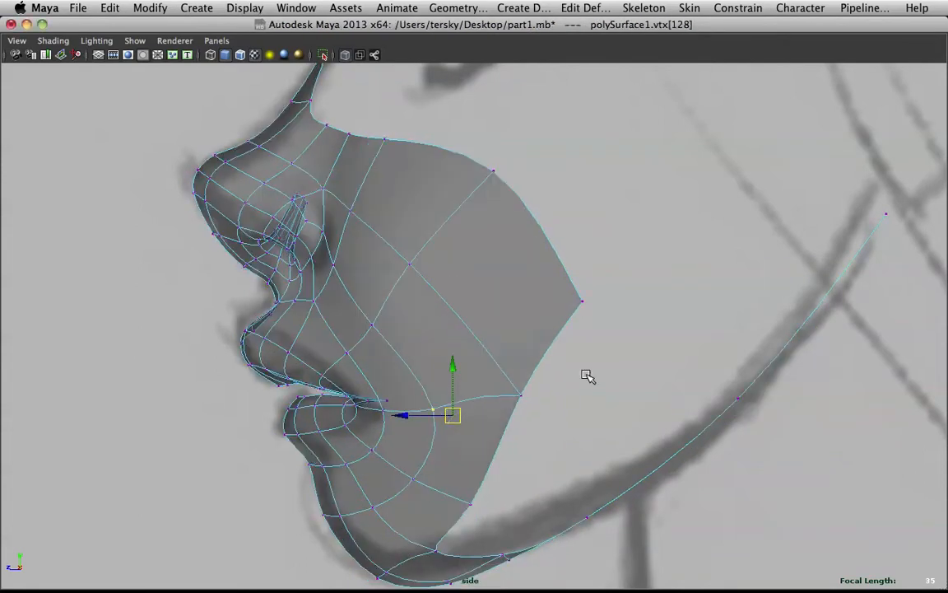
pyautogui.click(556, 352)
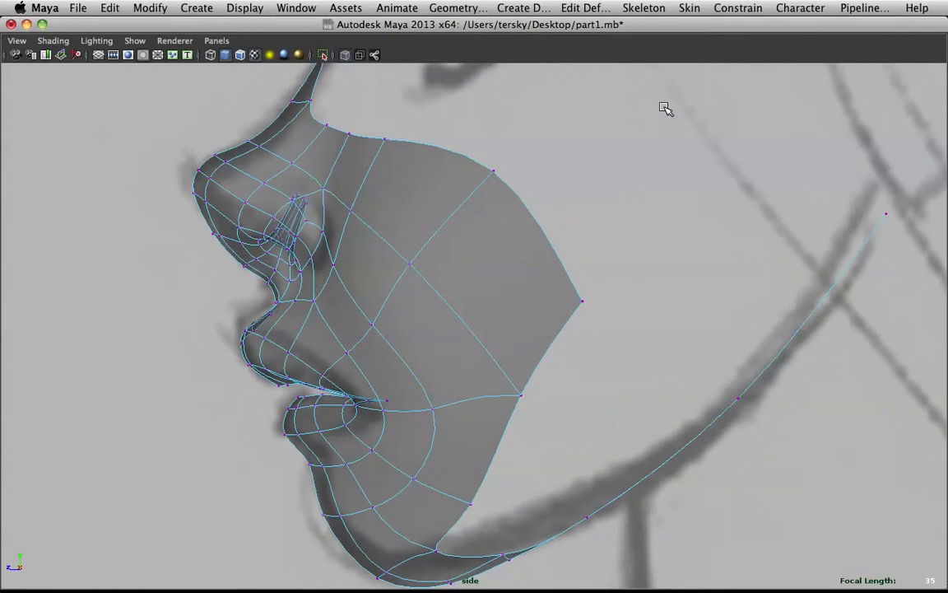
# Extrude the open border edge between the chin and lower cheek on the unsmoothed mesh, snapping it to the cheek's rear border
pyautogui.scroll(-3, 525, 342)
pyautogui.press('space')
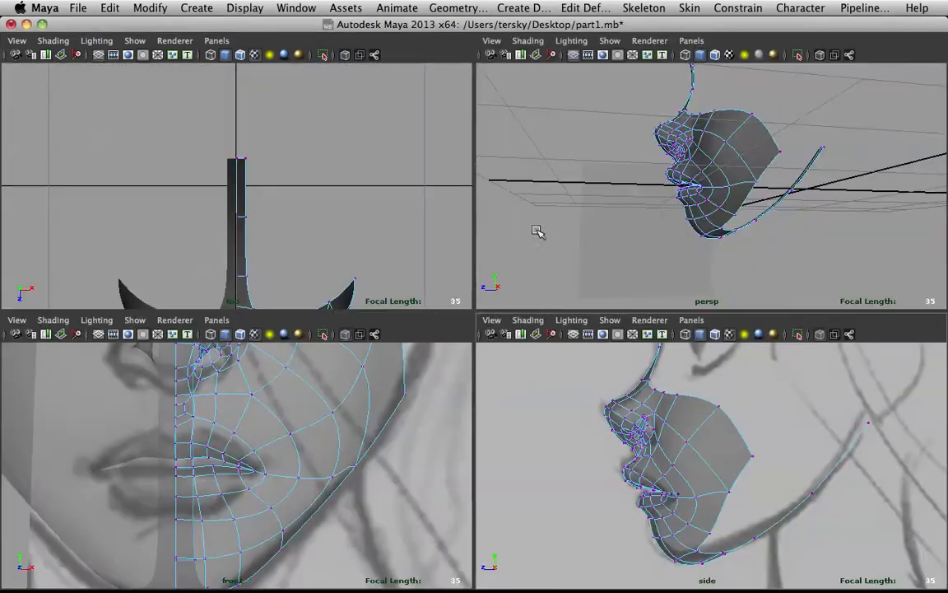
pyautogui.press('space')
pyautogui.keyDown('alt'); pyautogui.moveTo(417, 249); pyautogui.dragTo(494, 375); pyautogui.keyUp('alt')
pyautogui.press('1')
pyautogui.moveTo(490, 322); pyautogui.dragTo(504, 300, button='right')
pyautogui.click(505, 381)
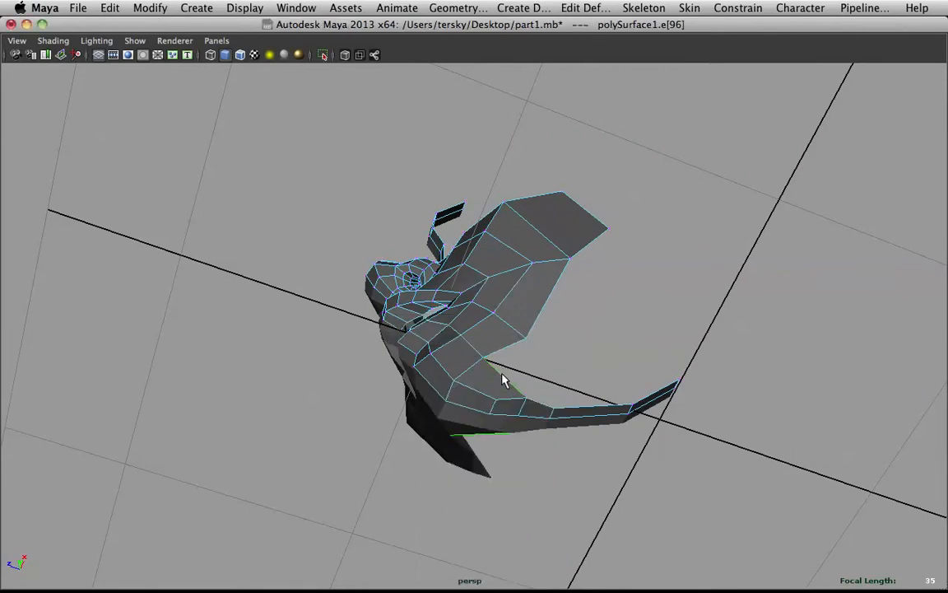
pyautogui.keyDown('shift'); pyautogui.moveTo(504, 372); pyautogui.dragTo(504, 399, button='right'); pyautogui.keyUp('shift')
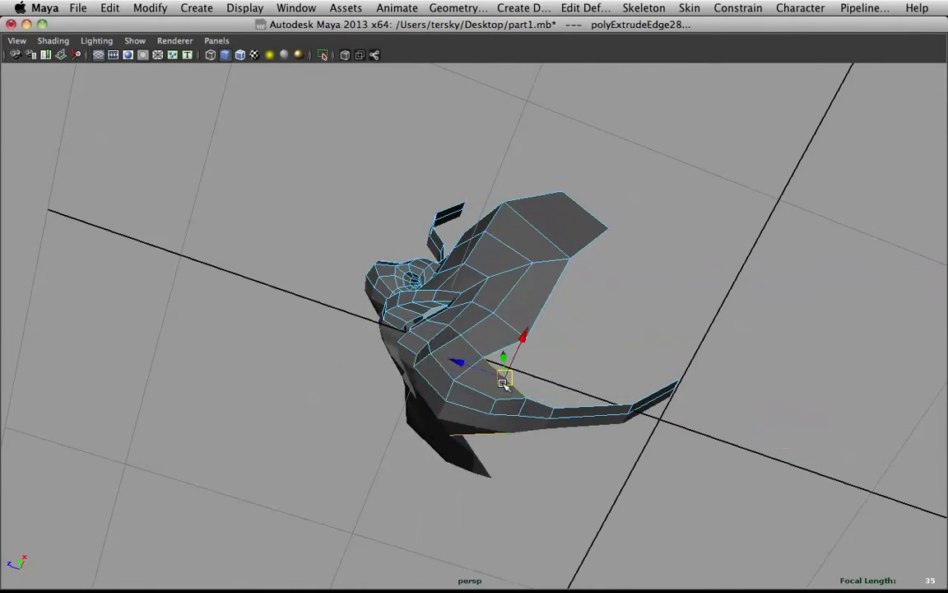
pyautogui.moveTo(535, 374); pyautogui.dragTo(527, 346)
# Extrude the new strip two more times up the cheek's rear border, snapping each extrusion to the next border vertex
pyautogui.keyDown('shift'); pyautogui.moveTo(531, 354); pyautogui.dragTo(534, 390, button='right'); pyautogui.keyUp('shift')
pyautogui.moveTo(539, 359); pyautogui.dragTo(574, 259)
pyautogui.keyDown('shift'); pyautogui.moveTo(582, 284); pyautogui.dragTo(568, 296, button='right'); pyautogui.keyUp('shift')
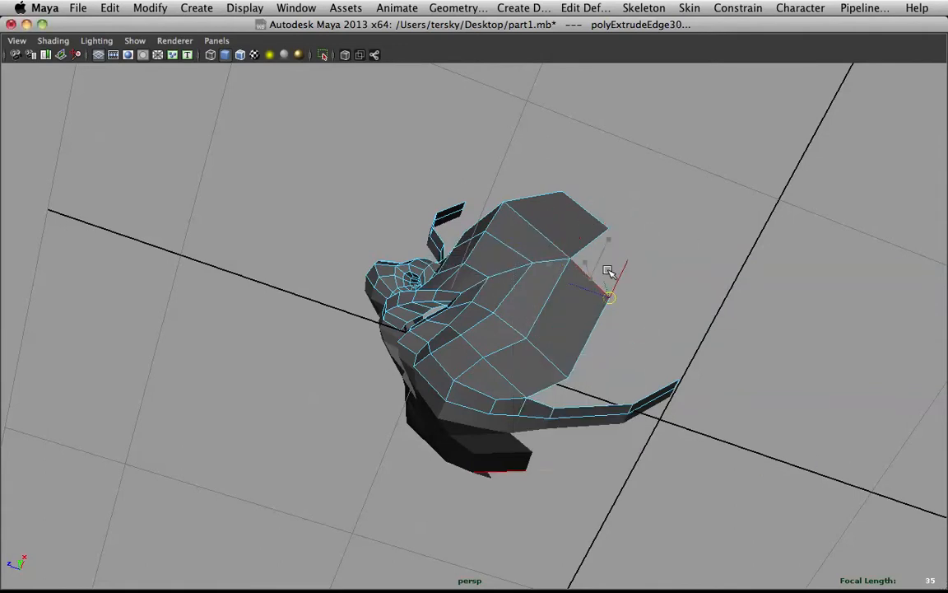
pyautogui.moveTo(610, 294); pyautogui.dragTo(607, 250)
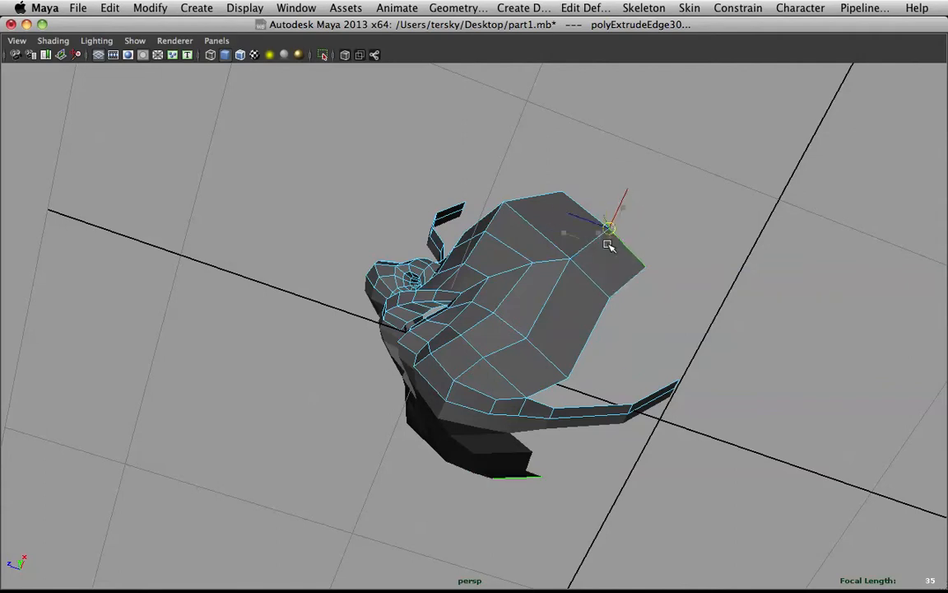
# Merge the overlapping vertices along the new strip's seam, turn smoothing back on and return the mesh to object mode
pyautogui.keyDown('alt'); pyautogui.moveTo(544, 261); pyautogui.dragTo(616, 325); pyautogui.keyUp('alt')
pyautogui.click(686, 320)
pyautogui.keyDown('alt'); pyautogui.moveTo(686, 320); pyautogui.dragTo(568, 344); pyautogui.keyUp('alt')
pyautogui.moveTo(555, 323); pyautogui.dragTo(484, 322, button='right')
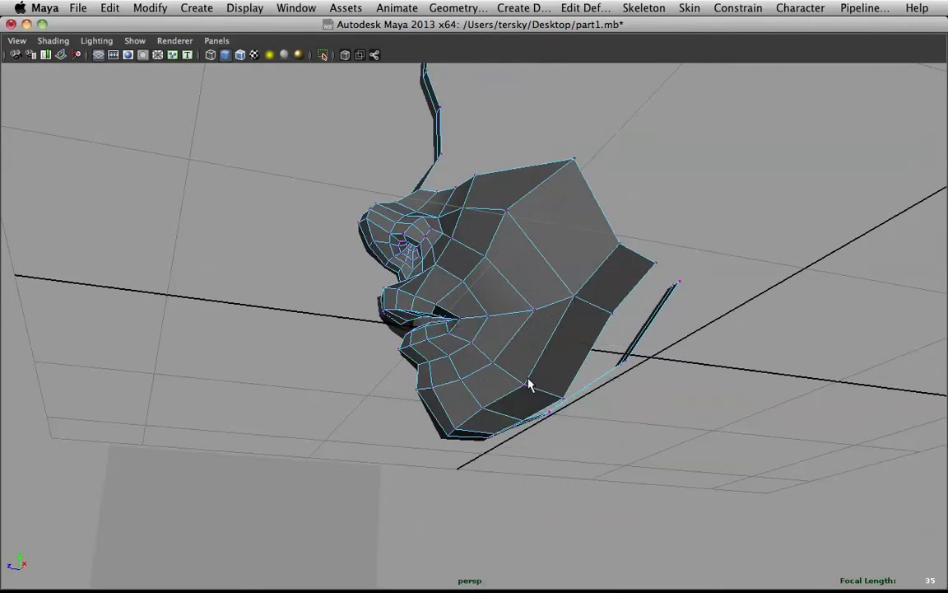
pyautogui.click(523, 382)
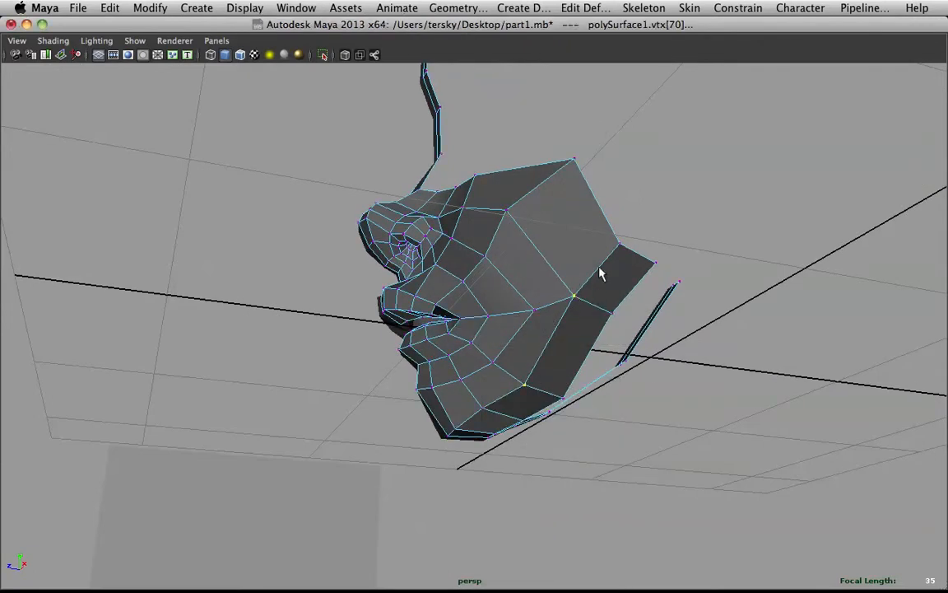
pyautogui.keyDown('shift'); pyautogui.moveTo(622, 261); pyautogui.dragTo(700, 212, button='right'); pyautogui.keyUp('shift')
pyautogui.press('3')
pyautogui.keyDown('alt'); pyautogui.moveTo(600, 265); pyautogui.dragTo(550, 326); pyautogui.keyUp('alt')
pyautogui.moveTo(550, 247); pyautogui.dragTo(664, 181, button='right')
pyautogui.keyDown('alt'); pyautogui.moveTo(664, 180); pyautogui.dragTo(506, 222); pyautogui.keyUp('alt')
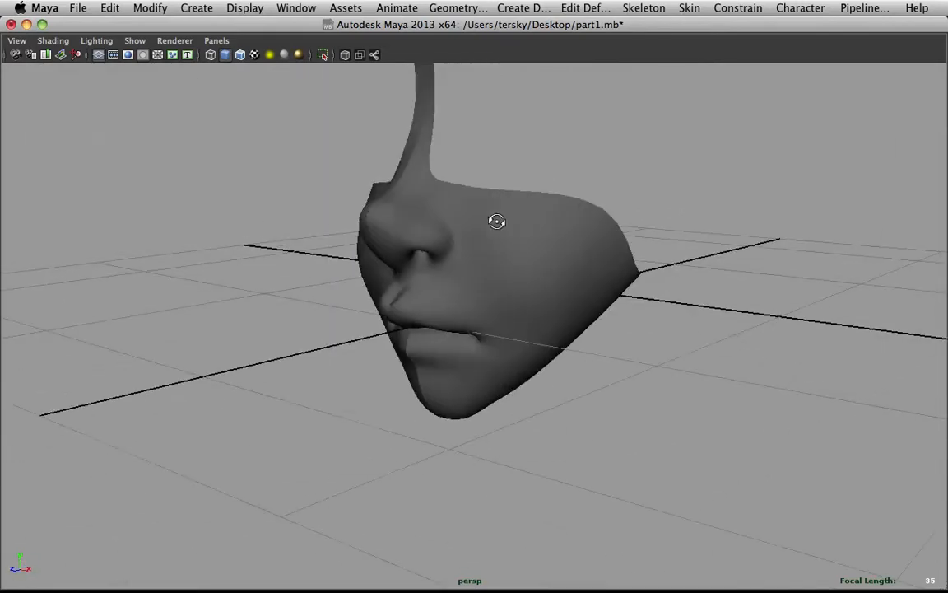
# Move the outer cheek edge beside the mouth outward in the front view with soft selection
pyautogui.click(557, 248)
pyautogui.keyDown('alt'); pyautogui.moveTo(556, 248); pyautogui.dragTo(580, 236); pyautogui.keyUp('alt')
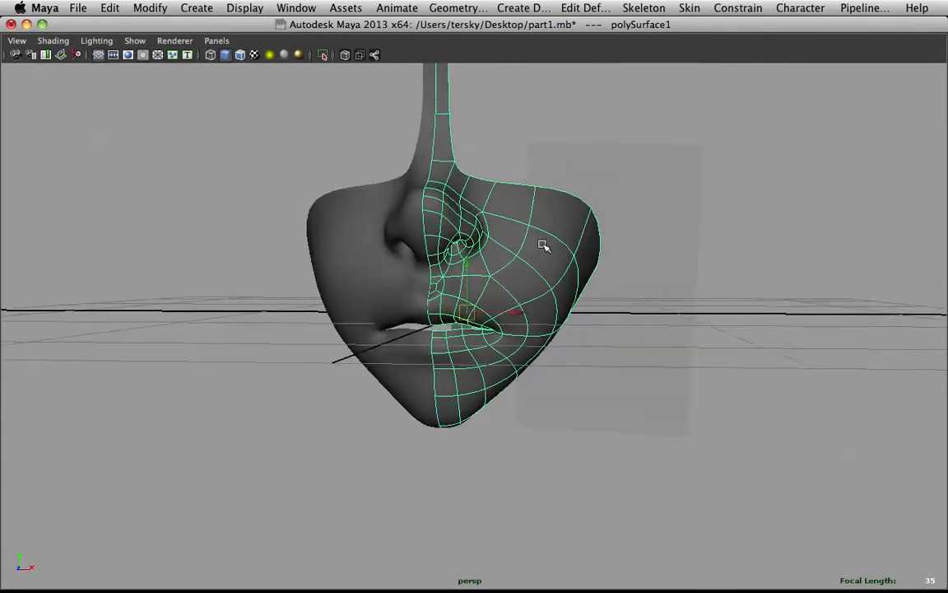
pyautogui.press('space')
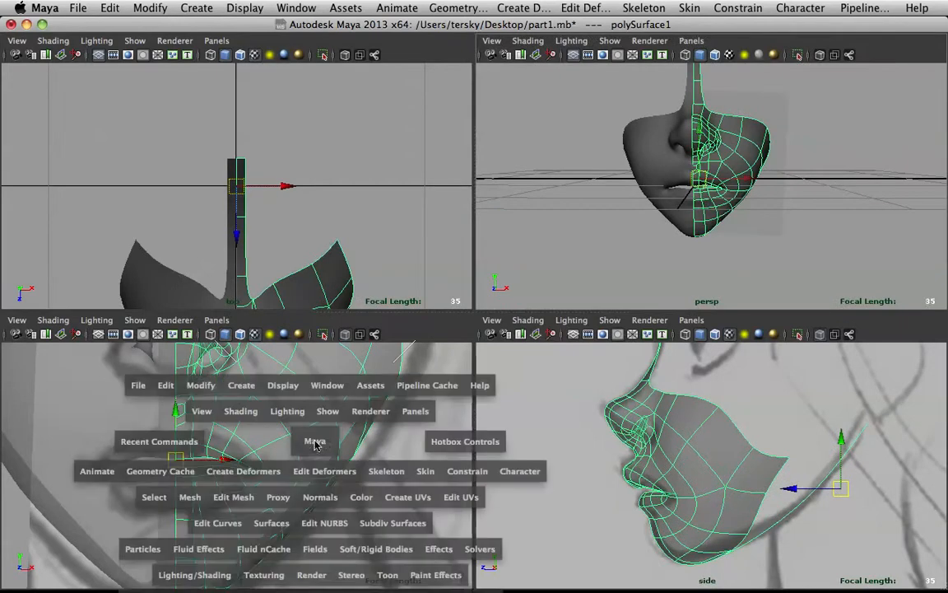
pyautogui.press('space')
pyautogui.scroll(-3, 642, 237)
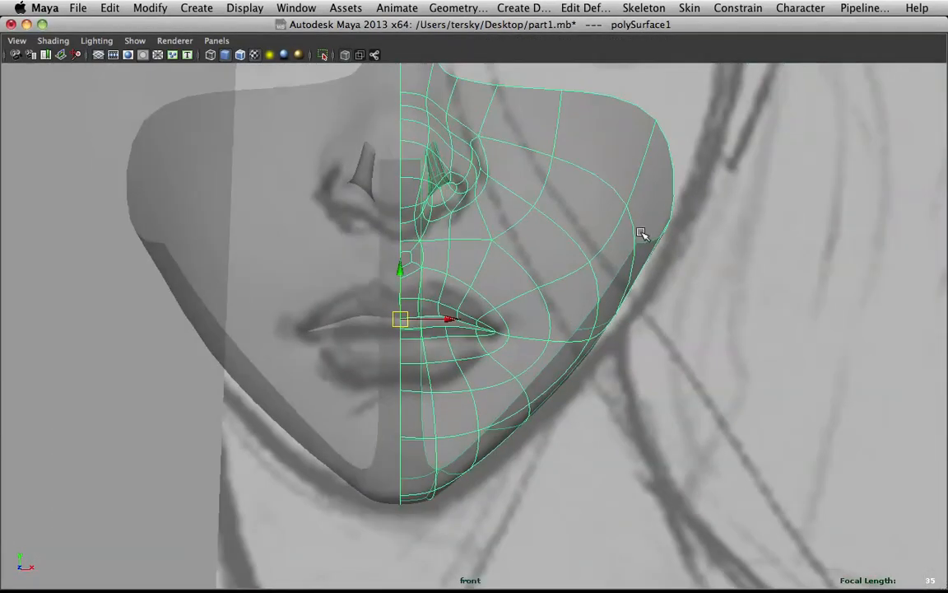
pyautogui.rightClick(622, 251)
pyautogui.click(618, 213)
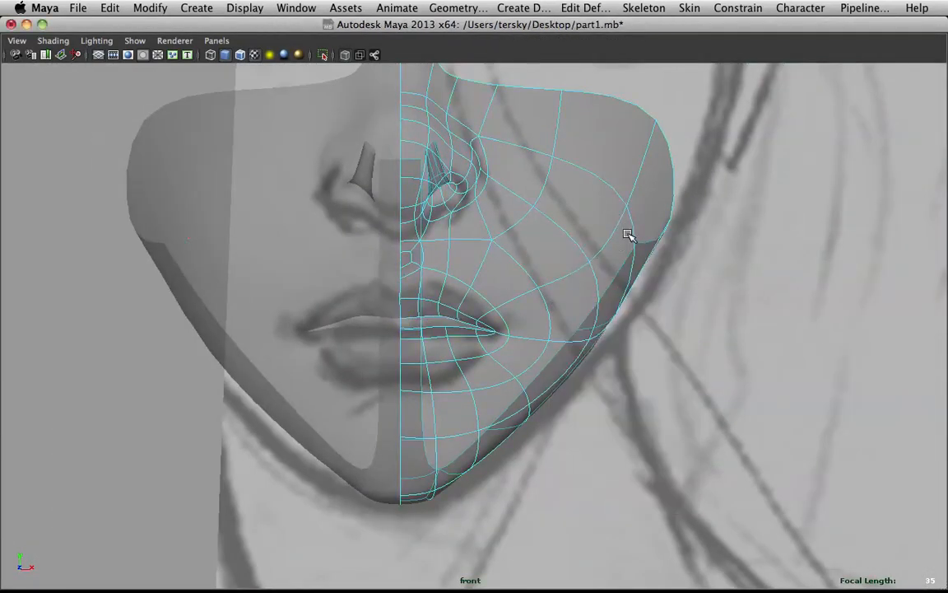
pyautogui.click(632, 237)
pyautogui.press('b')
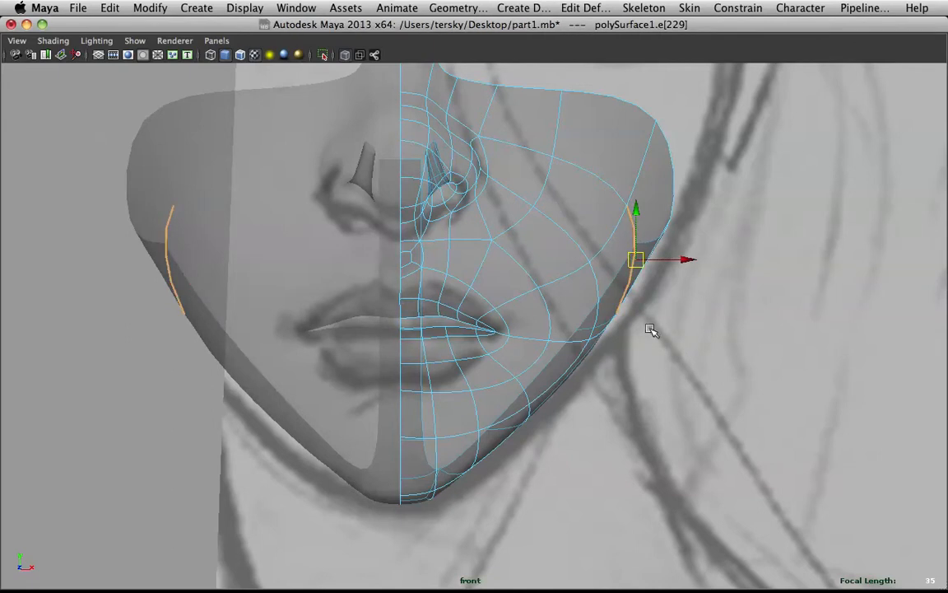
pyautogui.moveTo(687, 259); pyautogui.dragTo(714, 270)
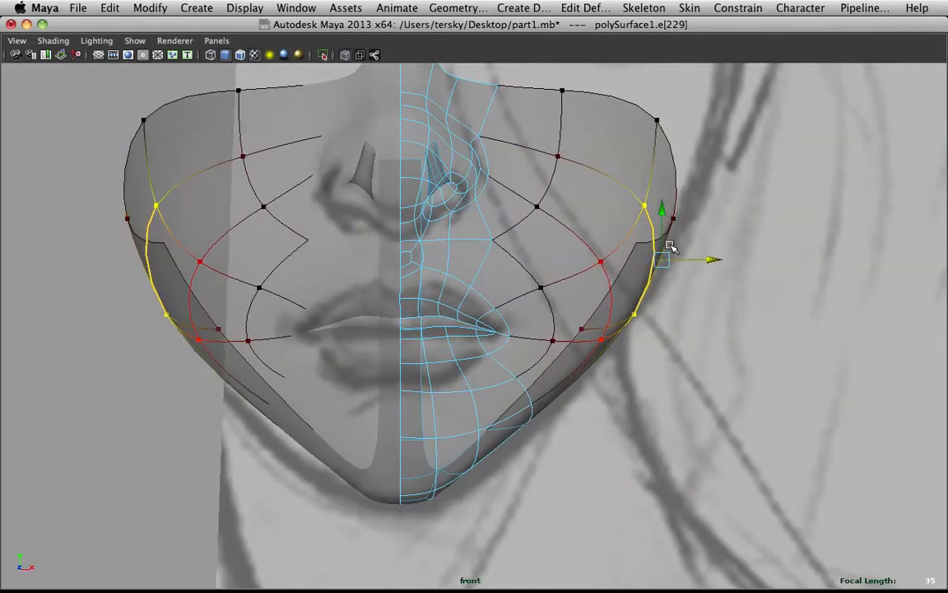
# Move the two edges on the outer cheek border outward with soft selection to widen the cheek's silhouette
pyautogui.click(671, 237)
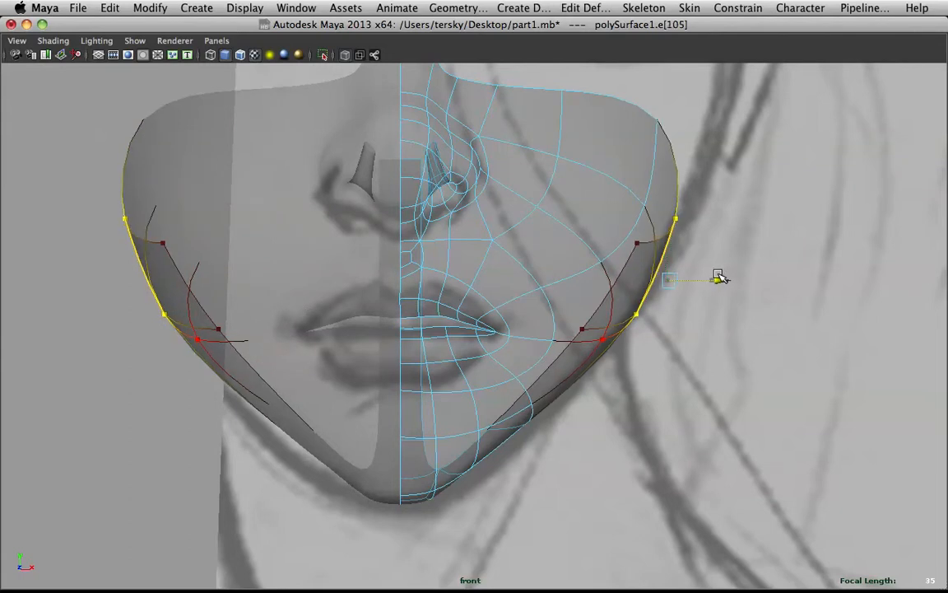
pyautogui.click(682, 203)
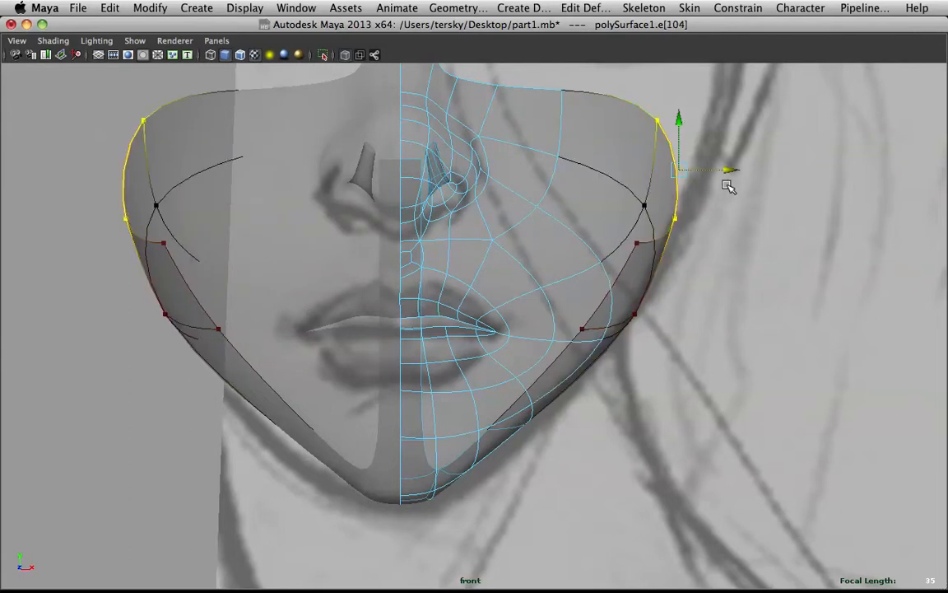
pyautogui.moveTo(727, 174); pyautogui.dragTo(745, 182)
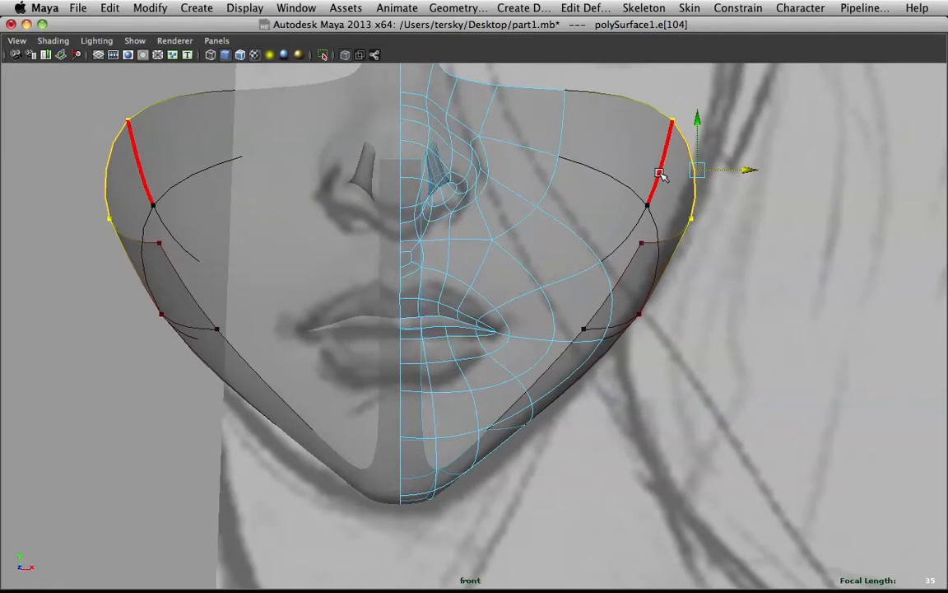
# Examine the widened cheek against the front reference and from perspective angles in object mode
pyautogui.scroll(-1, 600, 293)
pyautogui.keyDown('alt'); pyautogui.moveTo(599, 296); pyautogui.dragTo(598, 372, button='middle'); pyautogui.keyUp('alt')
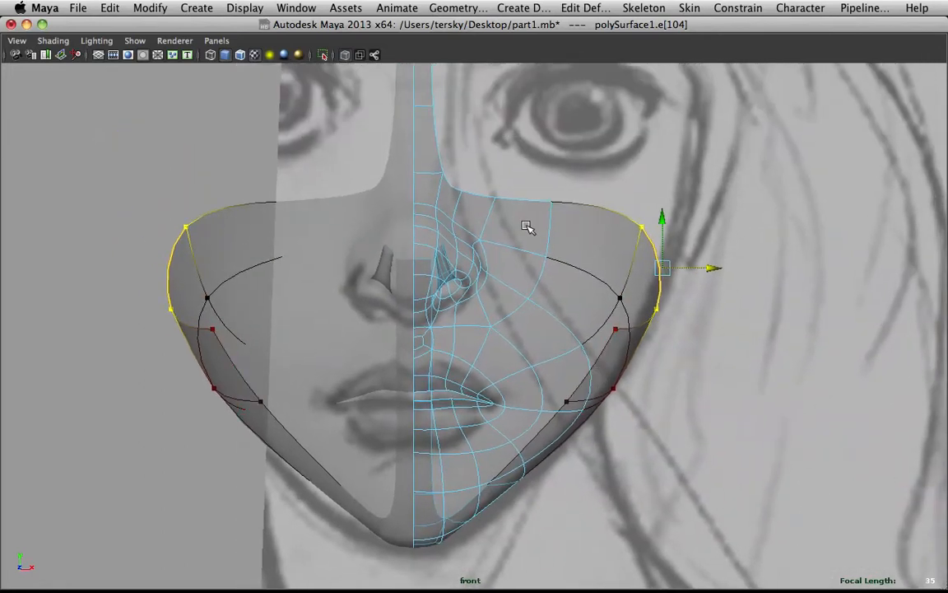
pyautogui.press('space')
pyautogui.press('space')
pyautogui.keyDown('alt'); pyautogui.moveTo(718, 186); pyautogui.dragTo(727, 356); pyautogui.keyUp('alt')
pyautogui.click(728, 355)
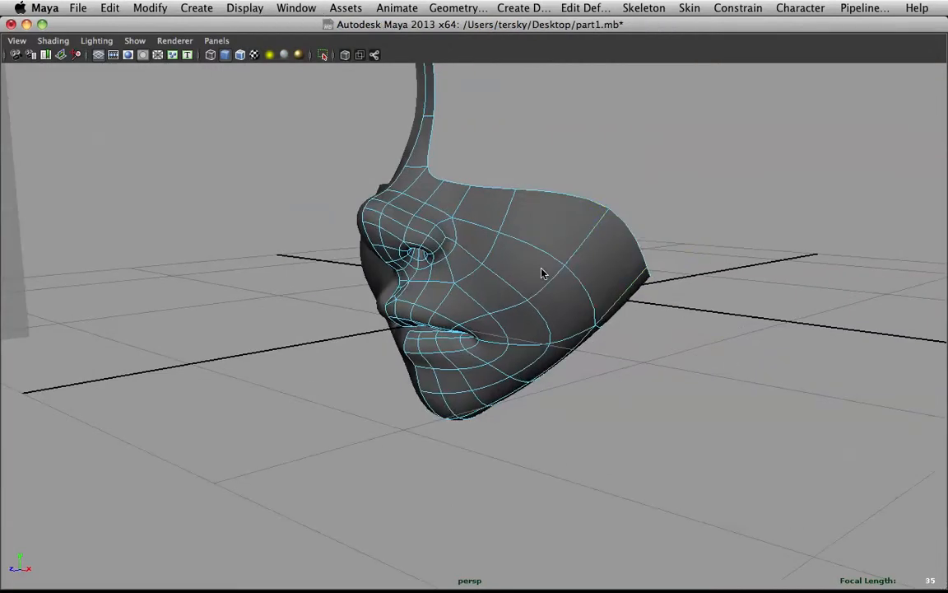
pyautogui.moveTo(542, 241); pyautogui.dragTo(659, 207, button='right')
pyautogui.keyDown('alt'); pyautogui.moveTo(658, 207); pyautogui.dragTo(507, 205); pyautogui.keyUp('alt')
pyautogui.keyDown('alt'); pyautogui.moveTo(607, 199); pyautogui.dragTo(560, 345); pyautogui.keyUp('alt')
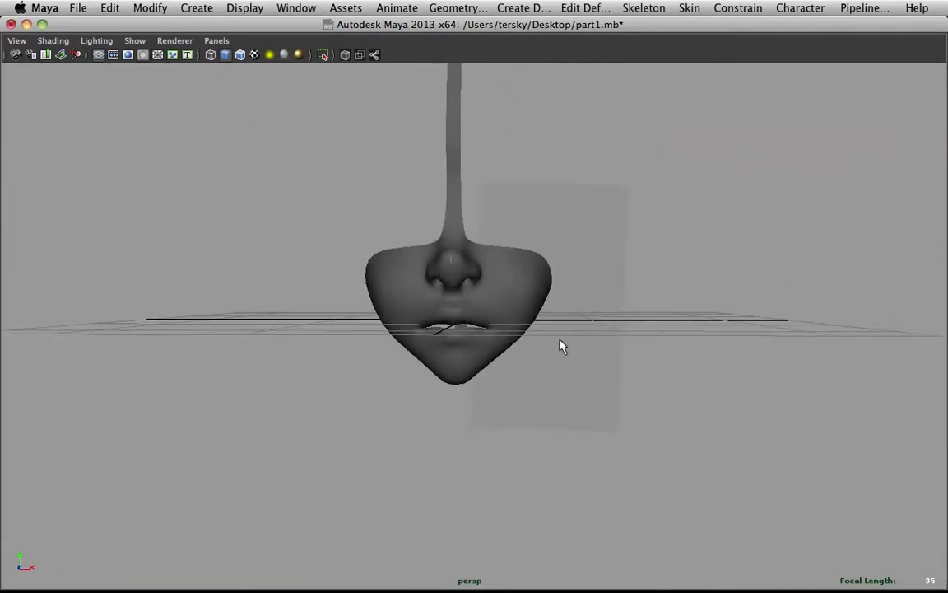
# Move the edge under the side of the chin outward in the front view, using an adjusted soft selection radius
pyautogui.press('space')
pyautogui.press('space')
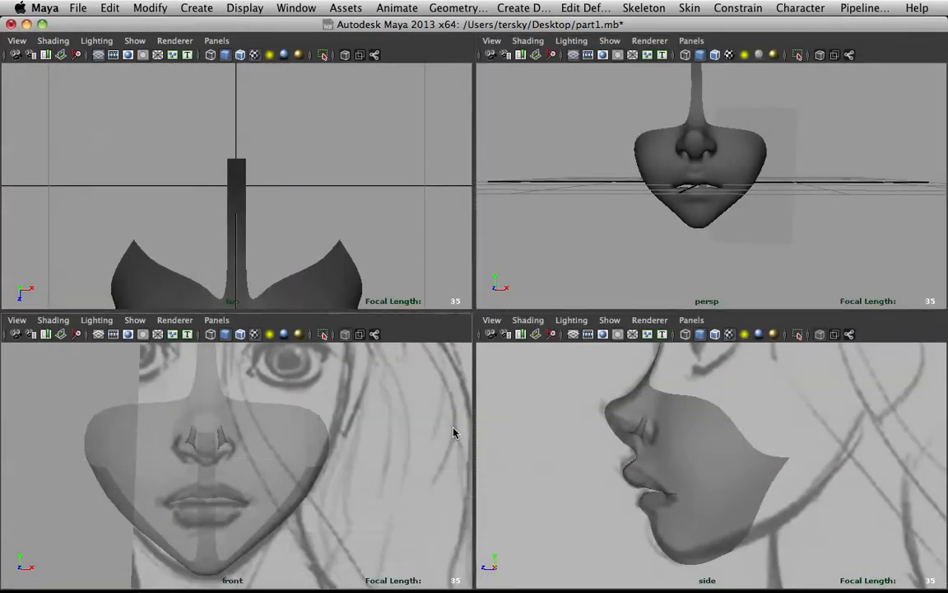
pyautogui.scroll(5, 571, 461)
pyautogui.keyDown('alt'); pyautogui.moveTo(571, 461); pyautogui.dragTo(636, 324, button='middle'); pyautogui.keyUp('alt')
pyautogui.scroll(2, 637, 324)
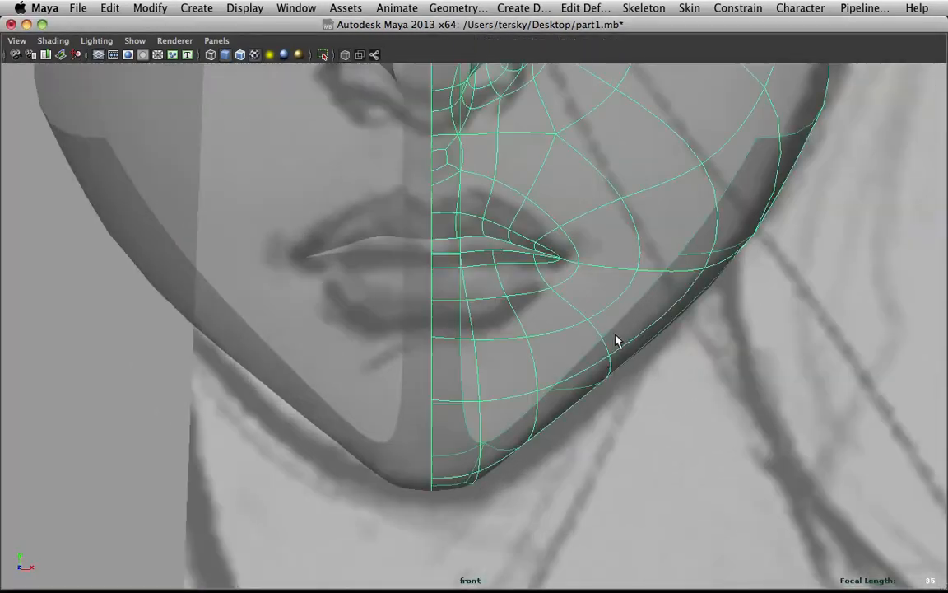
pyautogui.click(632, 329)
pyautogui.scroll(3, 613, 284)
pyautogui.moveTo(539, 311); pyautogui.dragTo(531, 275, button='right')
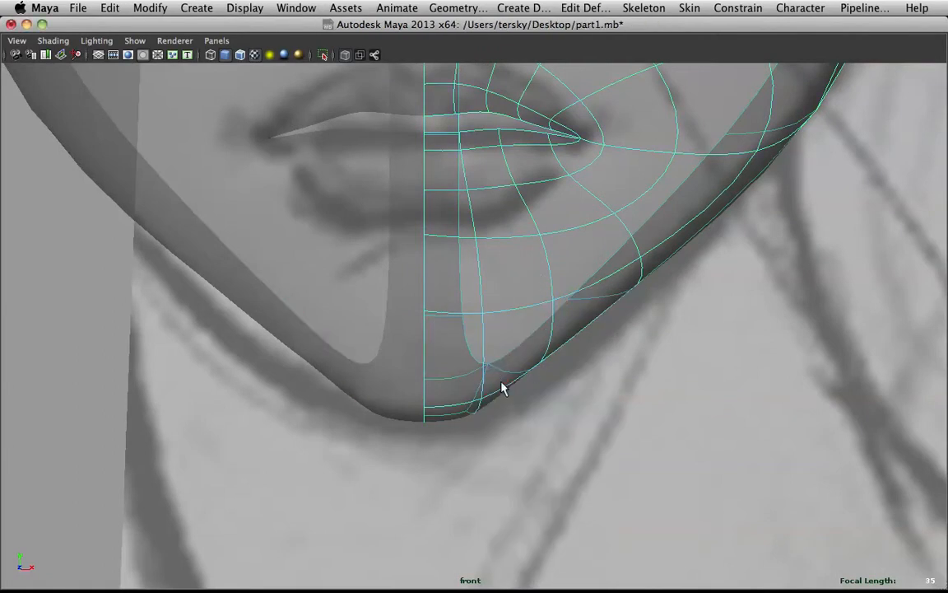
pyautogui.click(507, 373)
pyautogui.press('b')
pyautogui.moveTo(615, 257); pyautogui.dragTo(515, 383)
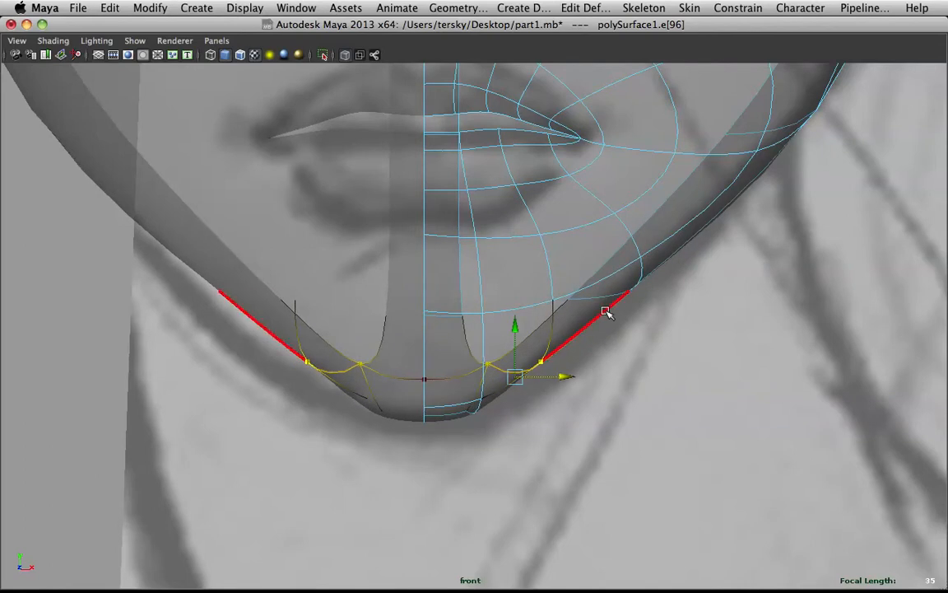
pyautogui.press('b')
pyautogui.moveTo(609, 294); pyautogui.dragTo(582, 379)
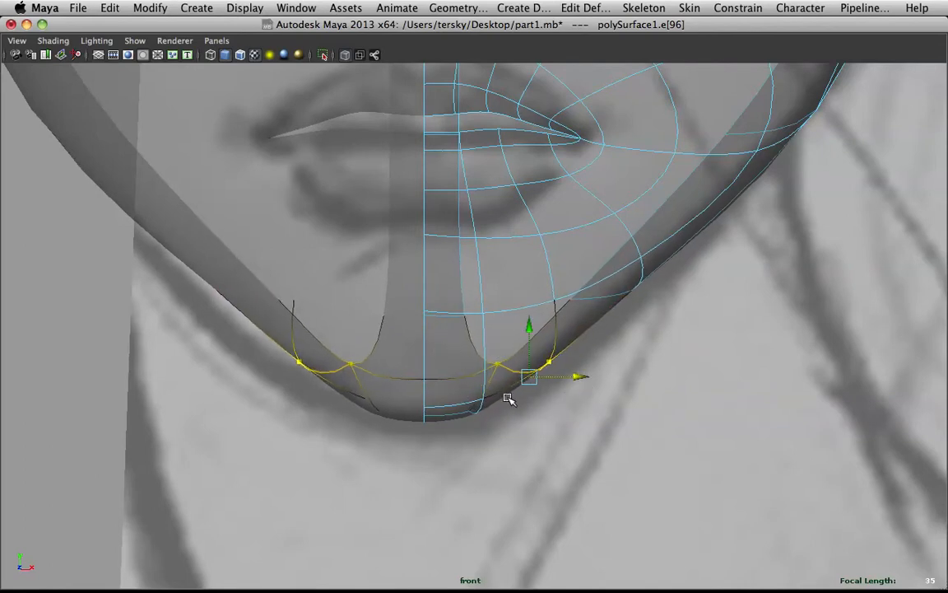
# Lower the chin's bottom face and move the neighbouring jaw underside face outward in the front view with soft selection
pyautogui.moveTo(465, 340); pyautogui.dragTo(464, 364, button='right')
pyautogui.click(455, 381)
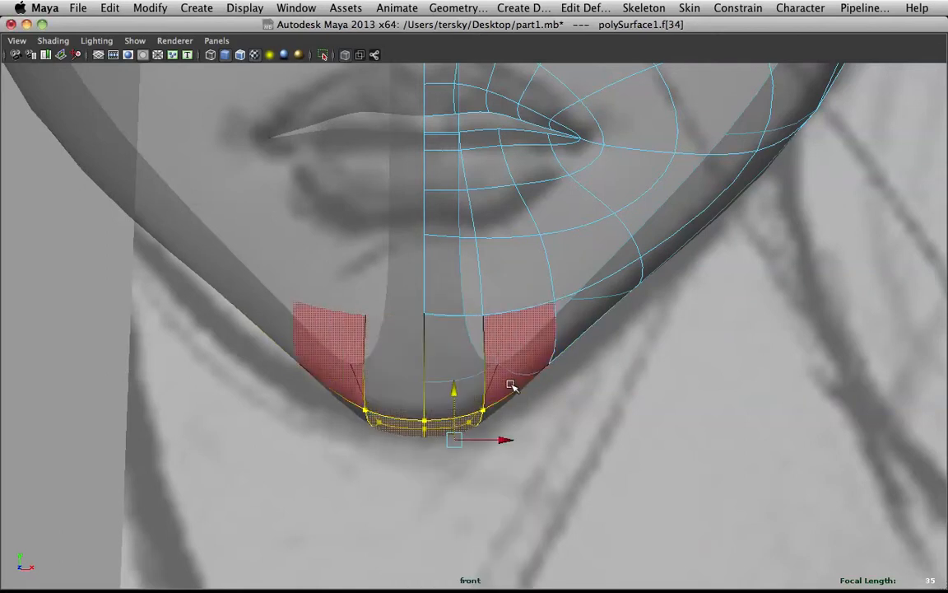
pyautogui.click(589, 326)
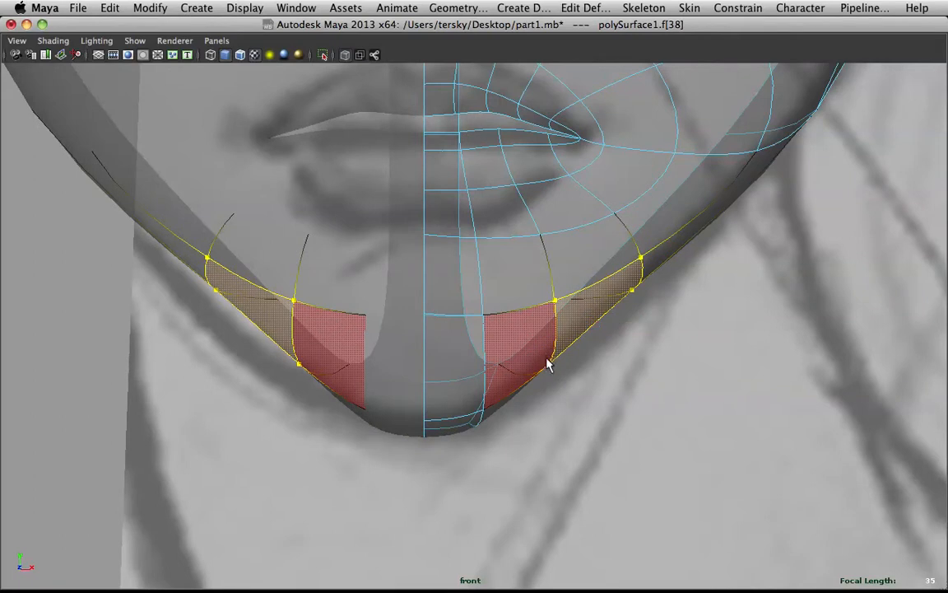
pyautogui.keyDown('shift'); pyautogui.click(576, 364); pyautogui.keyUp('shift')
pyautogui.keyDown('shift'); pyautogui.click(529, 309); pyautogui.keyUp('shift')
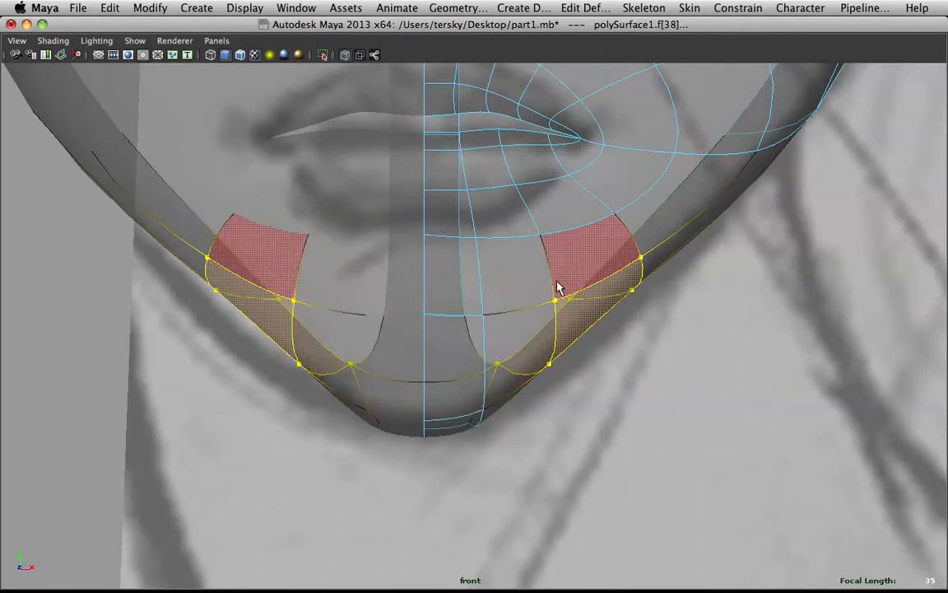
pyautogui.keyDown('ctrl'); pyautogui.moveTo(618, 277); pyautogui.dragTo(614, 278); pyautogui.keyUp('ctrl')
pyautogui.moveTo(603, 346); pyautogui.dragTo(620, 352)
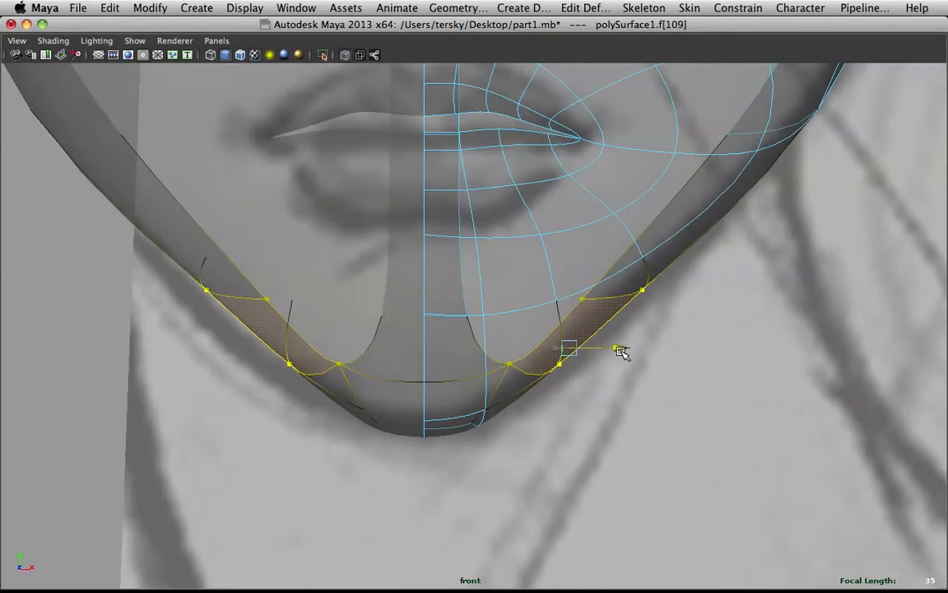
# Compare the chin and jaw outline with the front reference in object mode, and examine the face in perspective
pyautogui.keyDown('alt'); pyautogui.moveTo(618, 317); pyautogui.dragTo(548, 387, button='middle'); pyautogui.keyUp('alt')
pyautogui.scroll(-5, 650, 286)
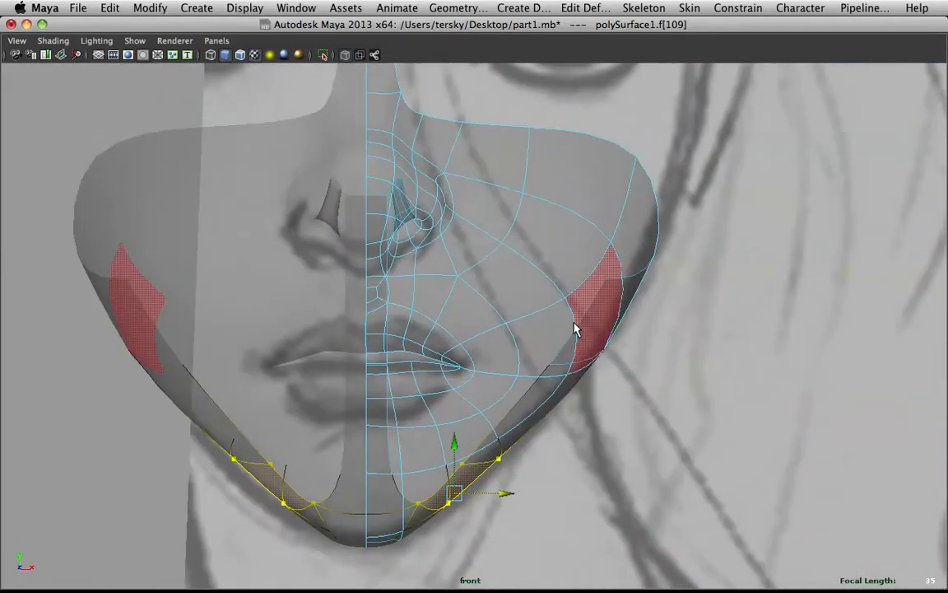
pyautogui.moveTo(531, 261); pyautogui.dragTo(594, 240, button='right')
pyautogui.scroll(-3, 614, 233)
pyautogui.click(567, 250)
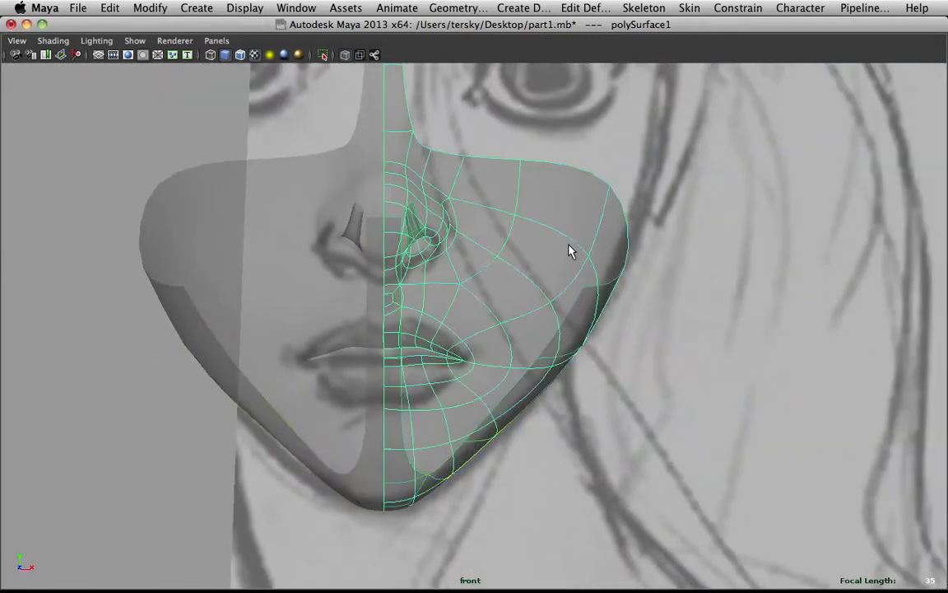
pyautogui.scroll(-2, 605, 182)
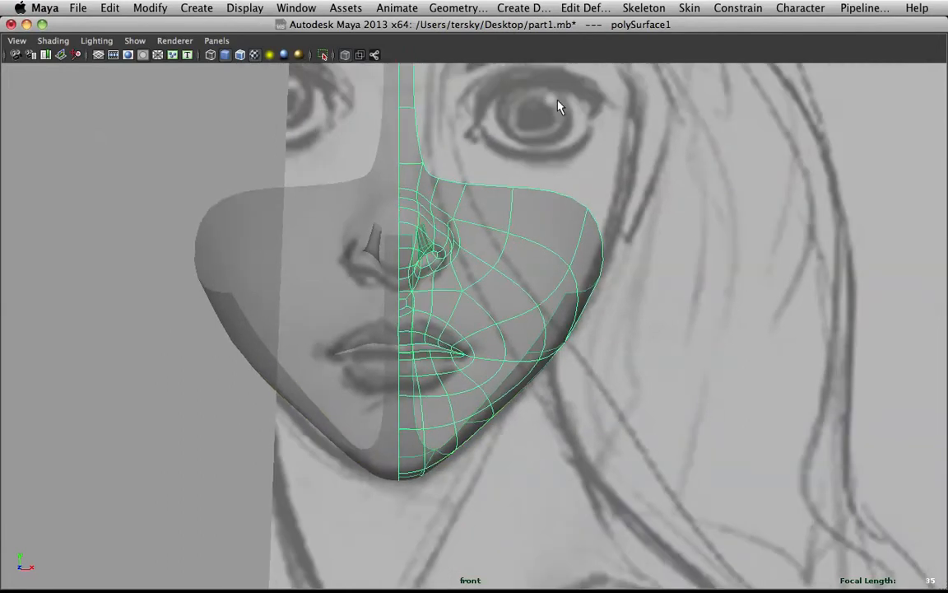
pyautogui.press('space')
pyautogui.press('space')
pyautogui.keyDown('alt'); pyautogui.moveTo(709, 186); pyautogui.dragTo(703, 269, button='middle'); pyautogui.keyUp('alt')
pyautogui.click(708, 274)
pyautogui.keyDown('alt'); pyautogui.moveTo(708, 273); pyautogui.dragTo(650, 235); pyautogui.keyUp('alt')
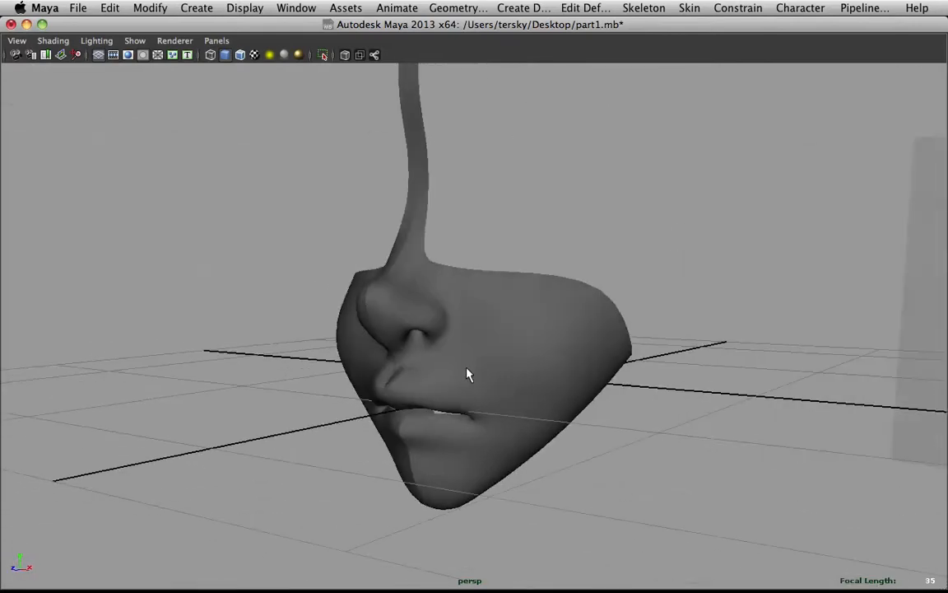
# Examine the lips, nostrils and chin from below with the mesh edges shown, and from a three-quarter angle in object mode
pyautogui.click(461, 359)
pyautogui.keyDown('alt'); pyautogui.moveTo(461, 363); pyautogui.dragTo(549, 302); pyautogui.keyUp('alt')
pyautogui.moveTo(550, 314); pyautogui.dragTo(547, 288, button='right')
pyautogui.keyDown('alt'); pyautogui.moveTo(545, 296); pyautogui.dragTo(540, 265); pyautogui.keyUp('alt')
pyautogui.click(442, 339)
pyautogui.click(767, 233)
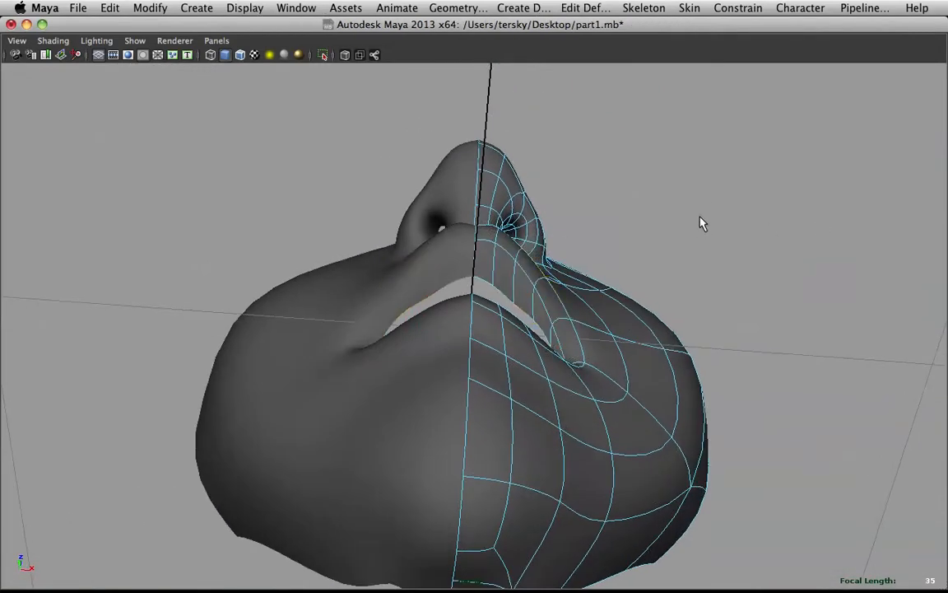
pyautogui.keyDown('alt'); pyautogui.moveTo(591, 313); pyautogui.dragTo(540, 324); pyautogui.keyUp('alt')
pyautogui.moveTo(539, 321); pyautogui.dragTo(610, 306, button='right')
pyautogui.scroll(-5, 615, 319)
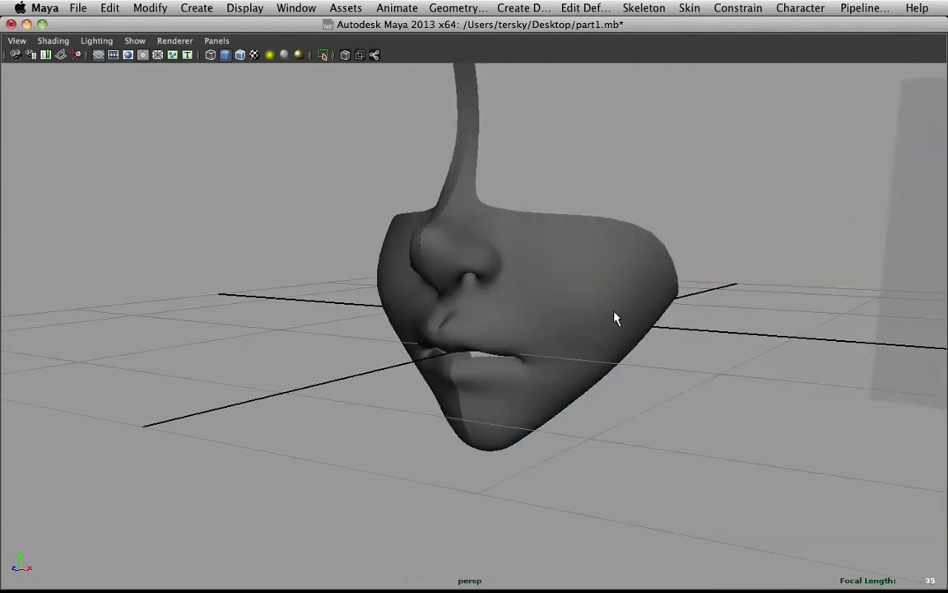
# Create a lattice deformer around the modelled half of the face using the Animation menu set
pyautogui.click(466, 269)
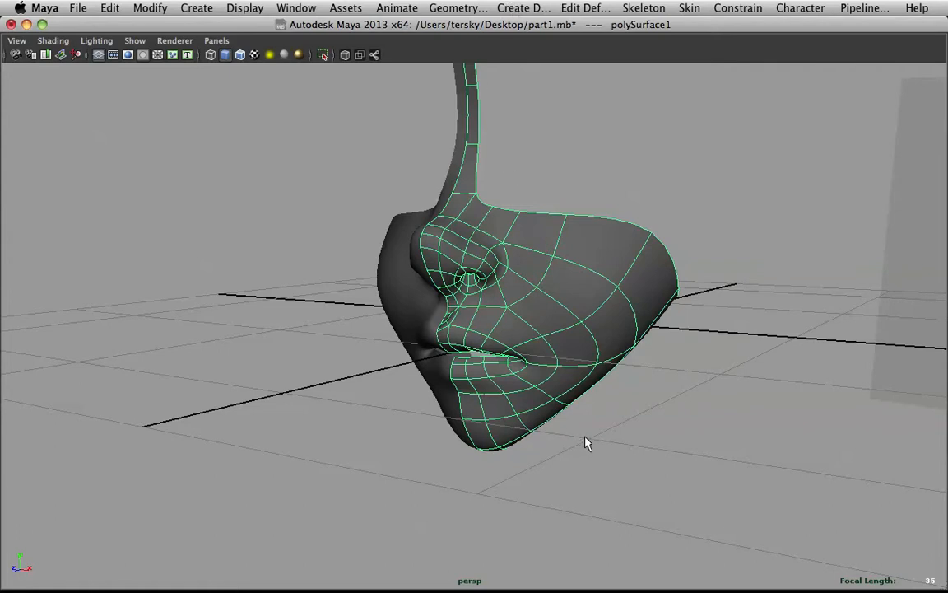
pyautogui.press('h')
pyautogui.moveTo(203, 383); pyautogui.dragTo(293, 375)
pyautogui.click(520, 9)
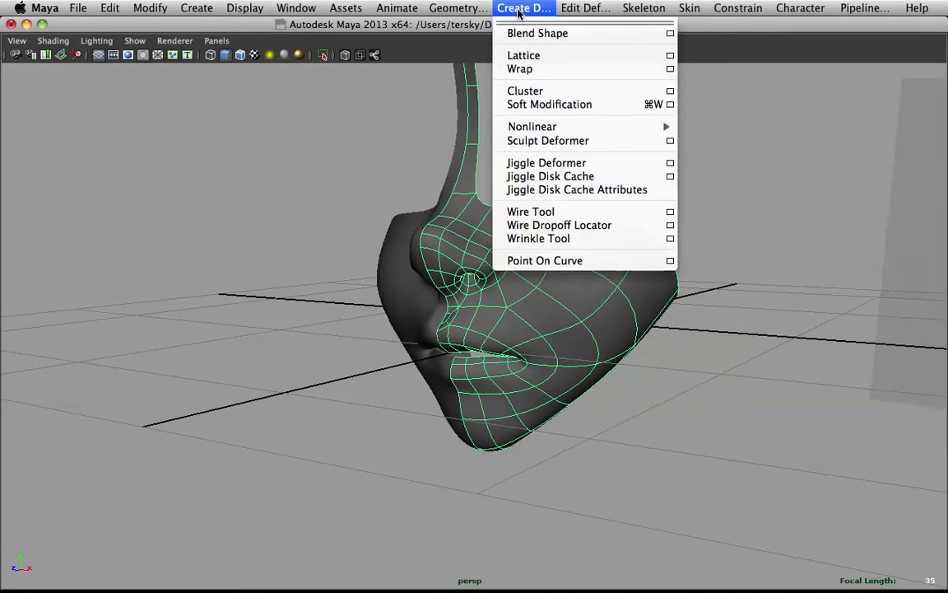
pyautogui.click(547, 56)
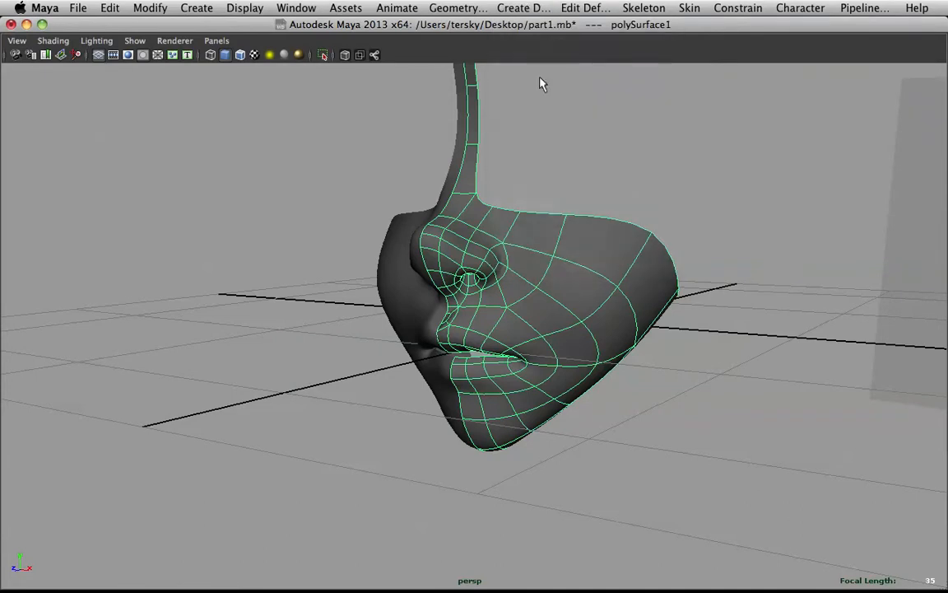
pyautogui.keyDown('alt'); pyautogui.moveTo(588, 275); pyautogui.dragTo(543, 277); pyautogui.keyUp('alt')
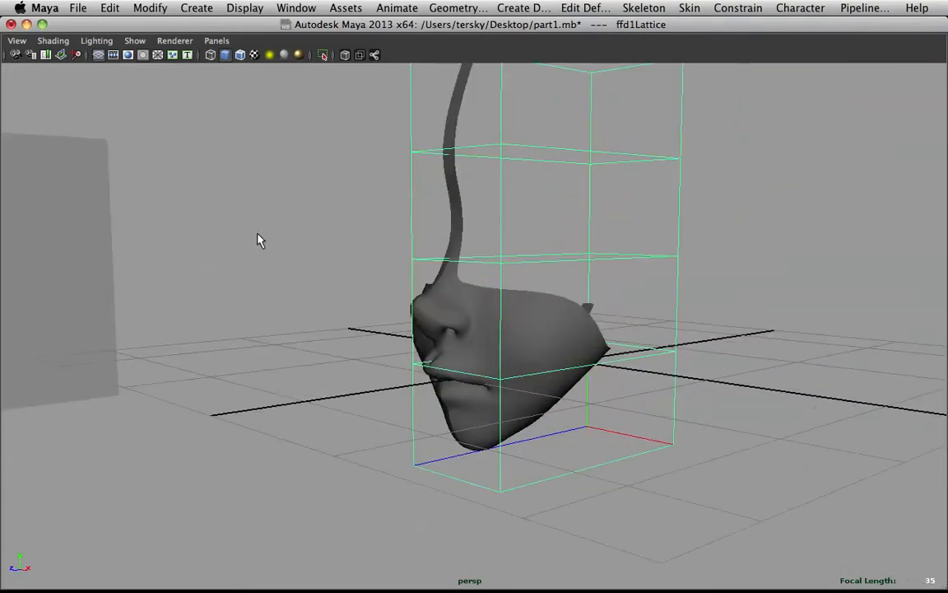
# Show the Outliner and select both the lattice ffd1Lattice and its base ffd1Base
pyautogui.click(298, 7)
pyautogui.click(364, 126)
pyautogui.moveTo(398, 129); pyautogui.dragTo(101, 56)
pyautogui.keyDown('shift'); pyautogui.click(97, 235); pyautogui.keyUp('shift')
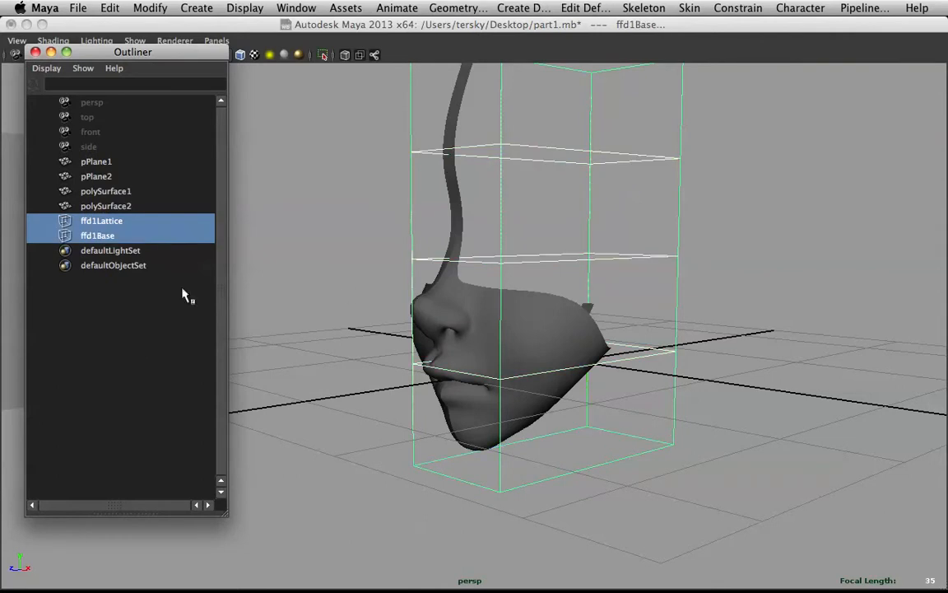
# Lower the lattice and its base together to mouth level and scale down their height
pyautogui.press('f')
pyautogui.moveTo(536, 210); pyautogui.dragTo(533, 257)
pyautogui.press('w')
pyautogui.moveTo(540, 220); pyautogui.dragTo(537, 316)
pyautogui.moveTo(502, 366); pyautogui.dragTo(430, 373)
pyautogui.press('r')
pyautogui.moveTo(471, 307); pyautogui.dragTo(531, 313)
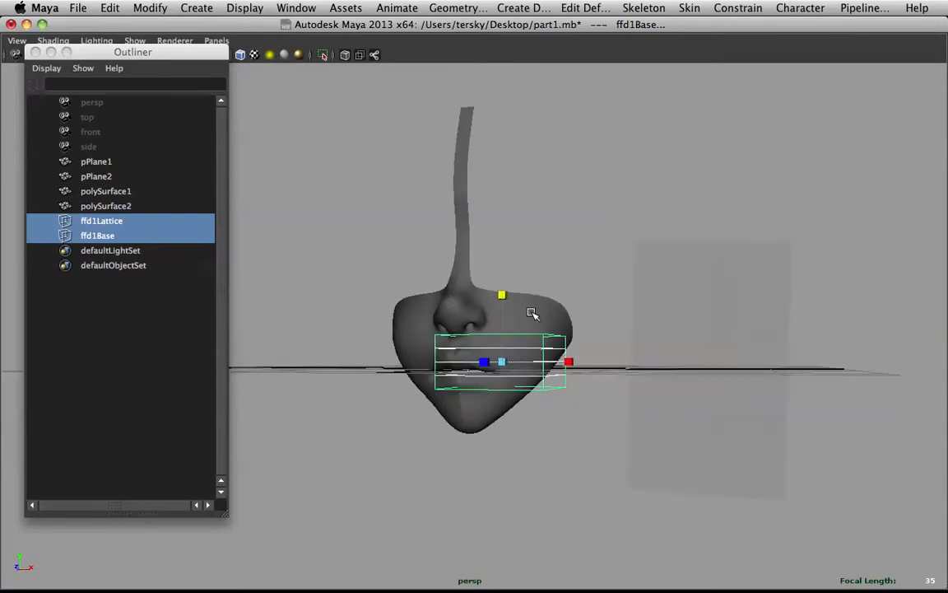
# Fit the lattice and base around the mouth and chin, about 8.2 by 5.7 by 8.2 units, and deselect them
pyautogui.scroll(4, 492, 316)
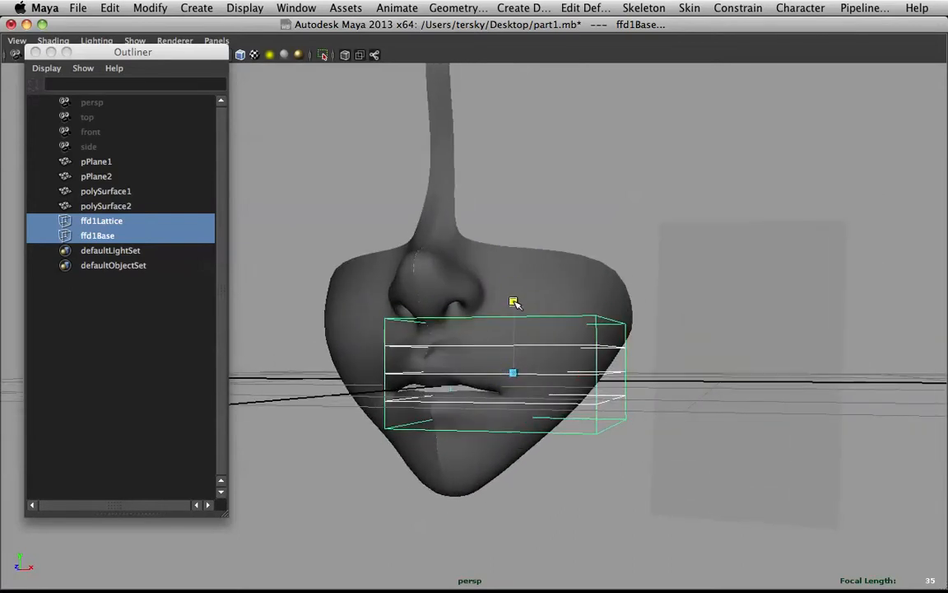
pyautogui.keyDown('alt'); pyautogui.moveTo(515, 278); pyautogui.dragTo(517, 337); pyautogui.keyUp('alt')
pyautogui.moveTo(580, 410); pyautogui.dragTo(460, 381)
pyautogui.scroll(5, 401, 379)
pyautogui.keyDown('alt'); pyautogui.moveTo(401, 378); pyautogui.dragTo(426, 312); pyautogui.keyUp('alt')
pyautogui.keyDown('alt'); pyautogui.moveTo(387, 516); pyautogui.dragTo(550, 390); pyautogui.keyUp('alt')
pyautogui.moveTo(311, 412); pyautogui.dragTo(410, 384)
pyautogui.click(316, 189)
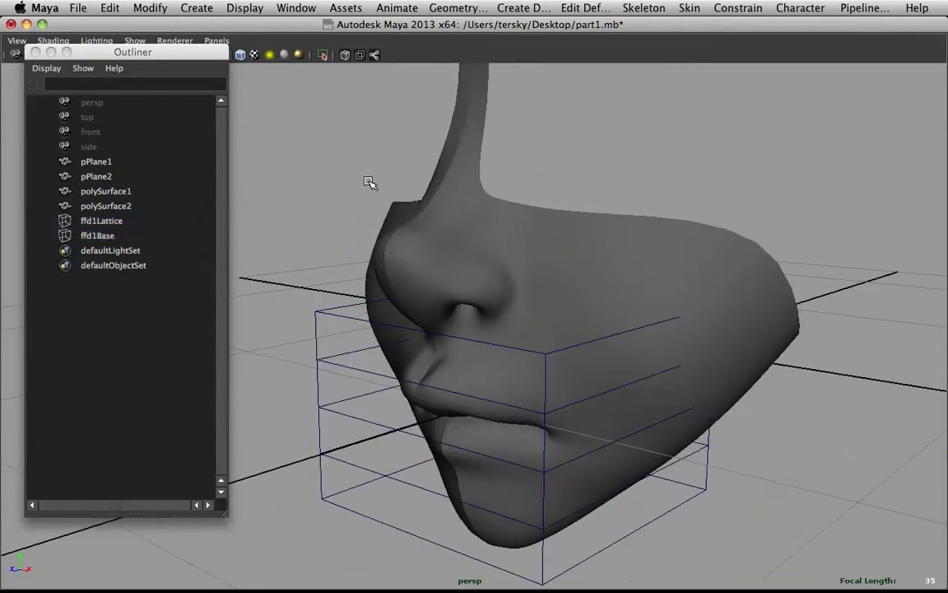
# Show the Channel Box beside the perspective view and narrow it to enlarge the viewport
pyautogui.press('space')
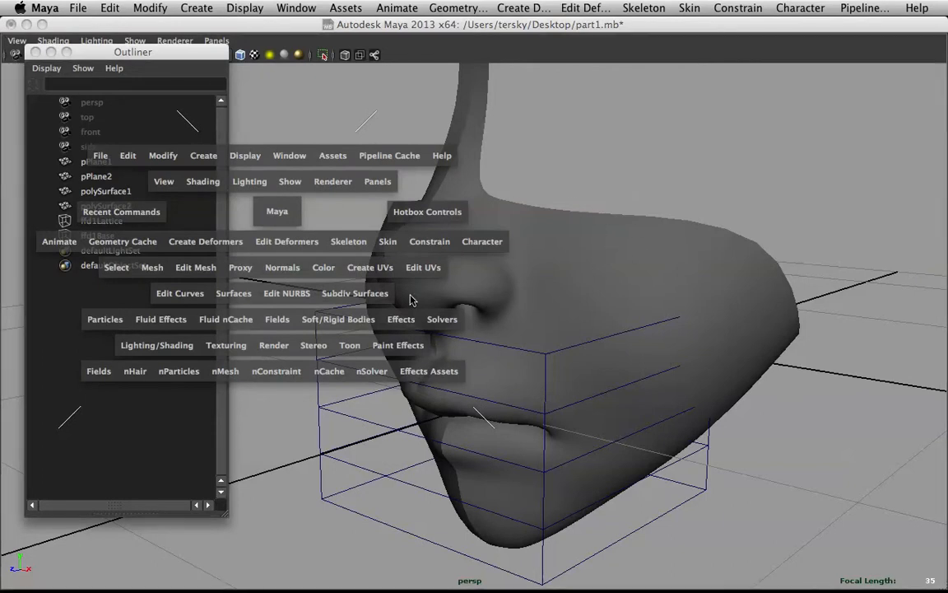
pyautogui.click(563, 235)
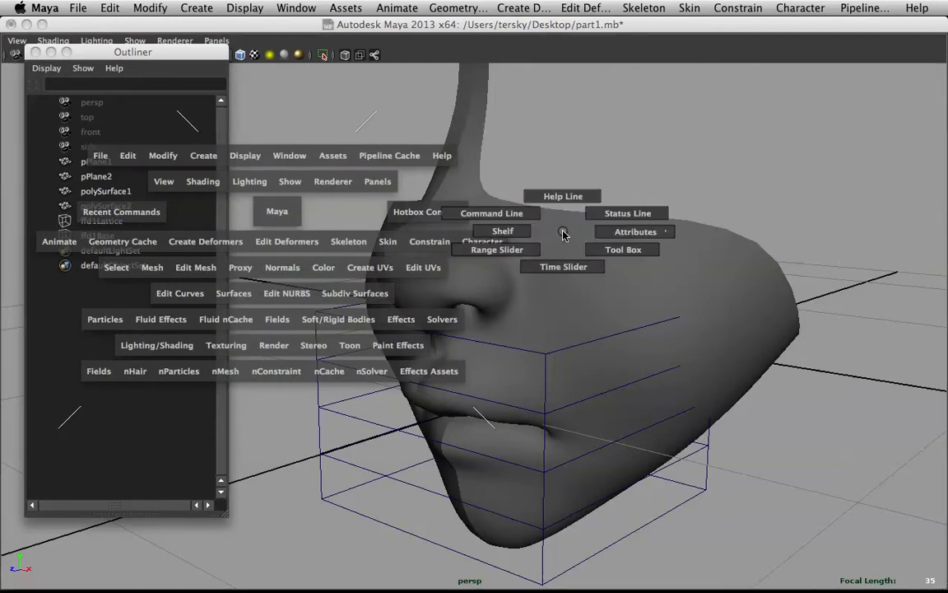
pyautogui.rightClick(607, 235)
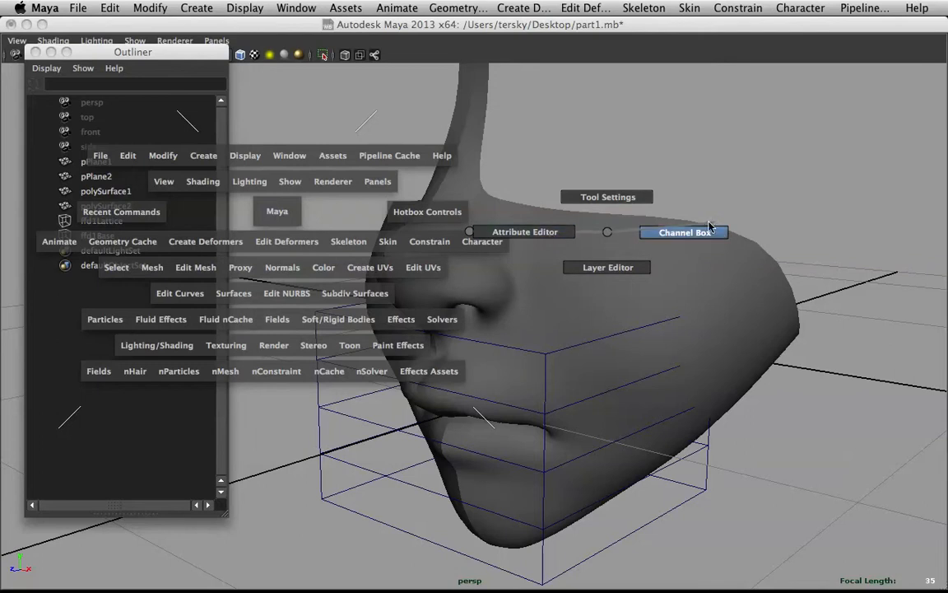
pyautogui.moveTo(618, 238); pyautogui.dragTo(543, 227, button='right')
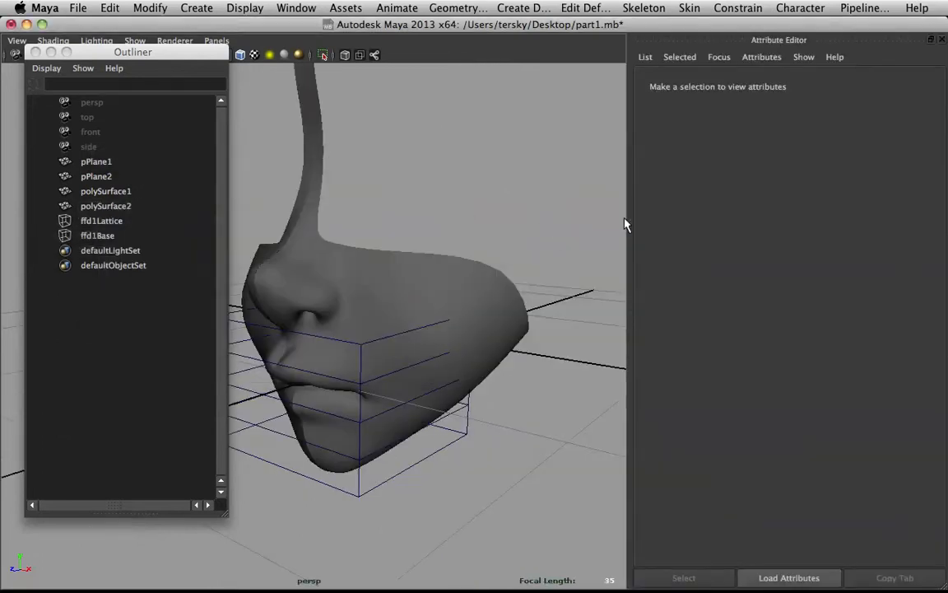
pyautogui.press('space')
pyautogui.moveTo(586, 232); pyautogui.dragTo(843, 236)
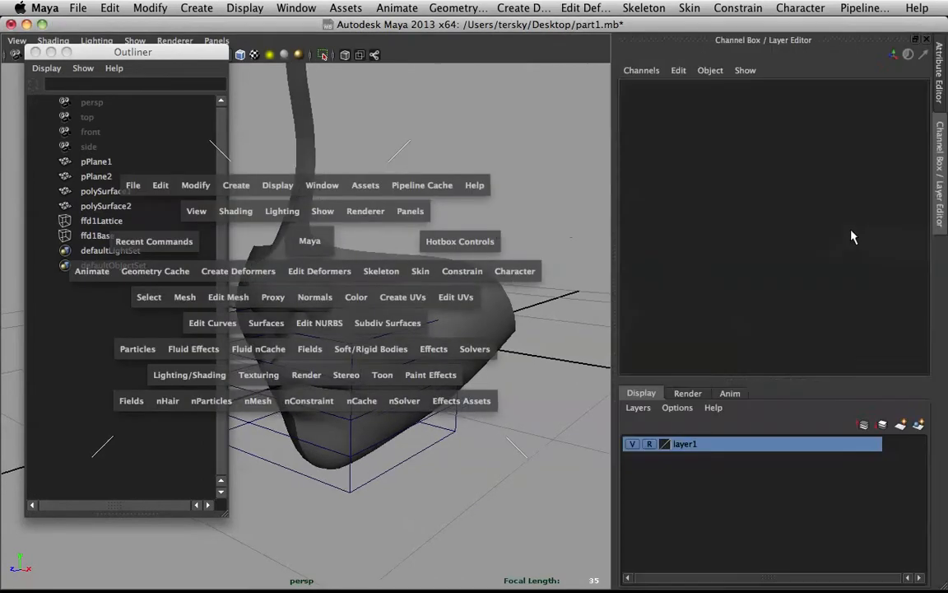
pyautogui.moveTo(710, 223); pyautogui.dragTo(928, 222)
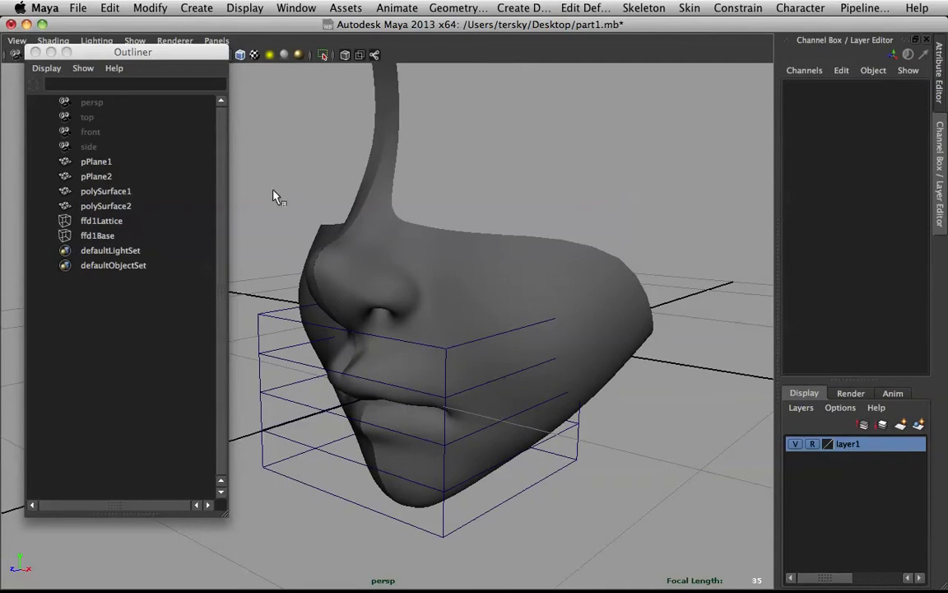
# Set the divisions of ffd1Lattice to S 3, T 4 and U 3
pyautogui.click(102, 221)
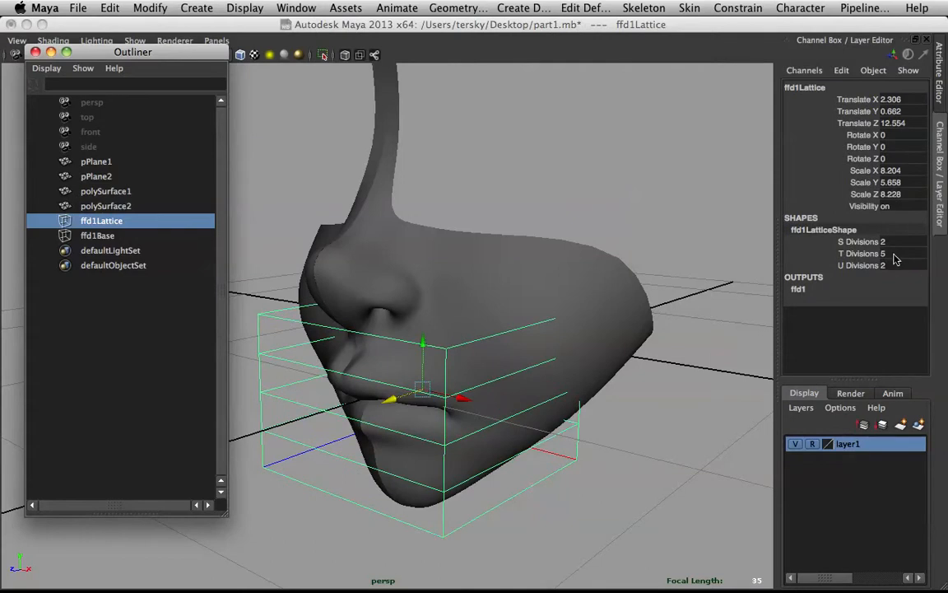
pyautogui.click(895, 255)
pyautogui.write('3')
pyautogui.press('Return')
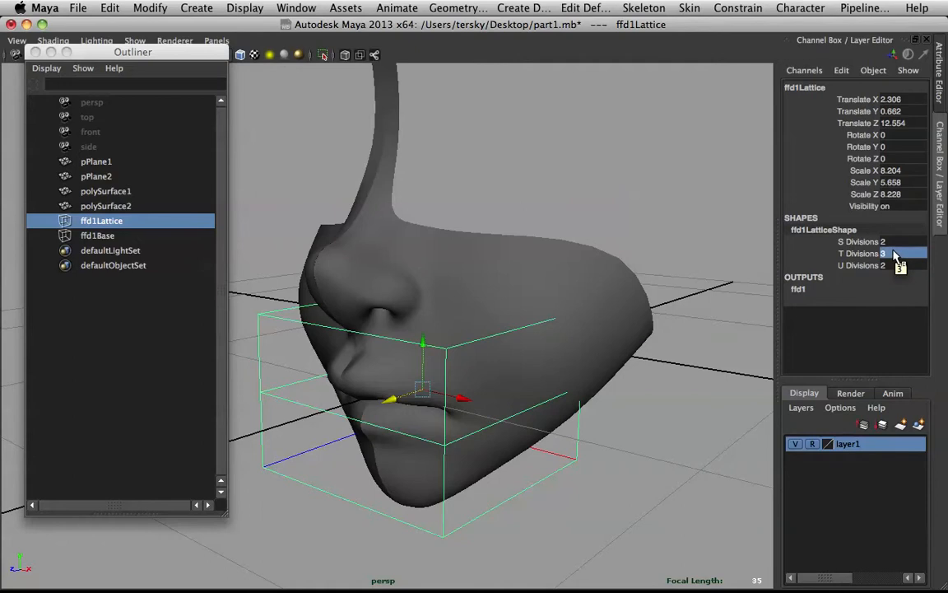
pyautogui.click(895, 242)
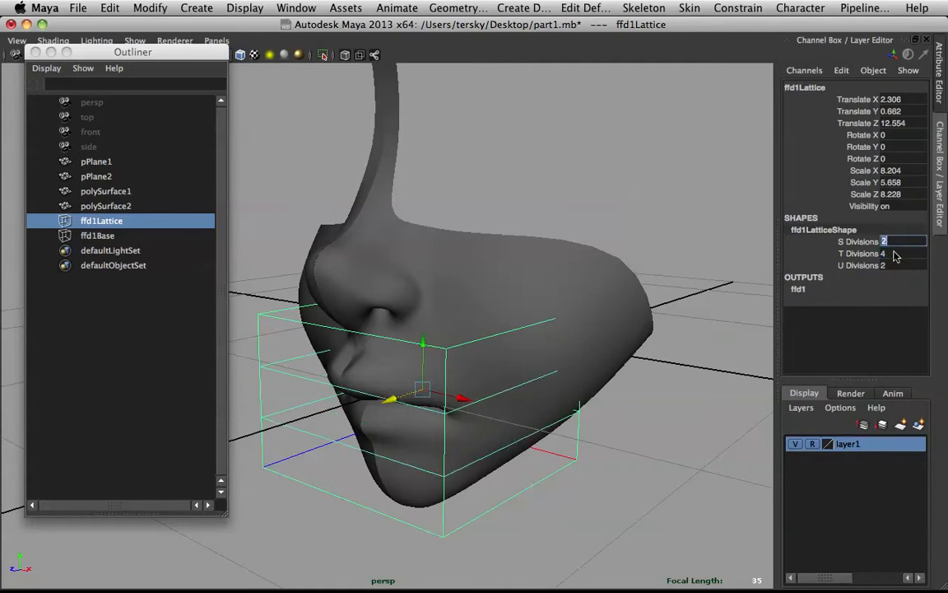
pyautogui.click(895, 265)
pyautogui.write('3')
pyautogui.press('Return')
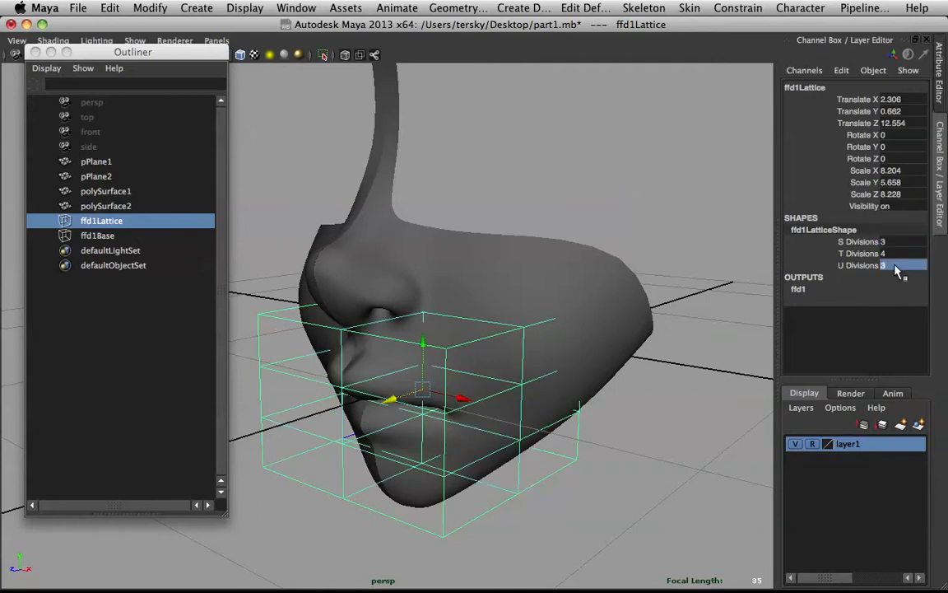
# Move the front middle lattice point beside the mouth corner outward along X in lattice point mode
pyautogui.keyDown('alt'); pyautogui.moveTo(382, 315); pyautogui.dragTo(477, 381); pyautogui.keyUp('alt')
pyautogui.scroll(5, 447, 334)
pyautogui.moveTo(475, 376); pyautogui.dragTo(433, 313, button='right')
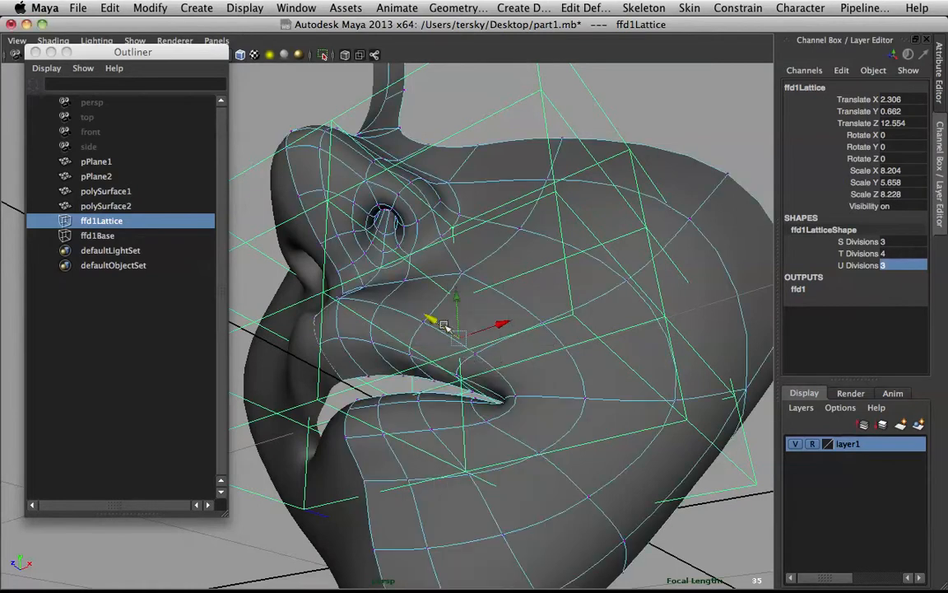
pyautogui.moveTo(602, 347); pyautogui.dragTo(672, 333, button='right')
pyautogui.moveTo(607, 120); pyautogui.dragTo(605, 87, button='right')
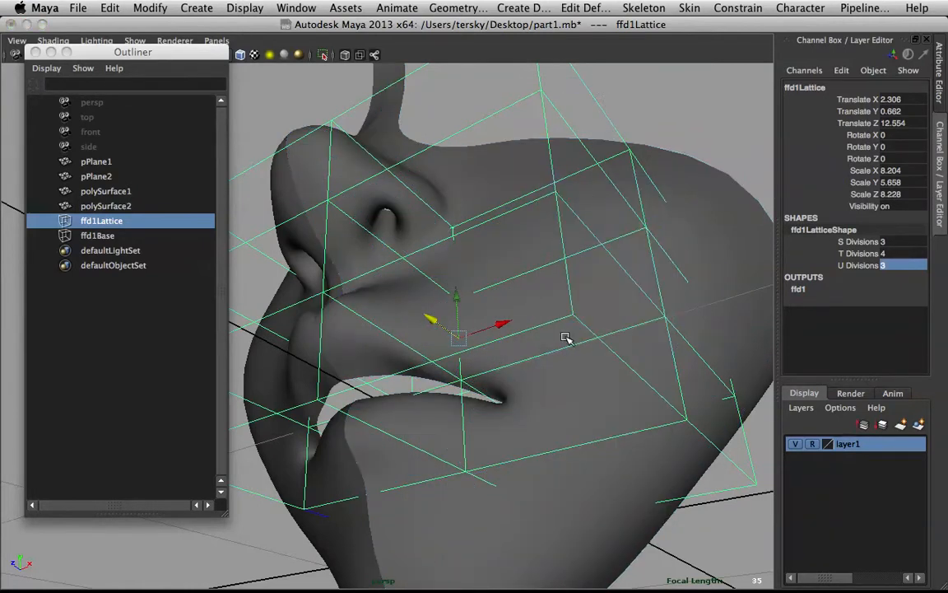
pyautogui.click(462, 382)
pyautogui.keyDown('alt'); pyautogui.moveTo(457, 341); pyautogui.dragTo(527, 334); pyautogui.keyUp('alt')
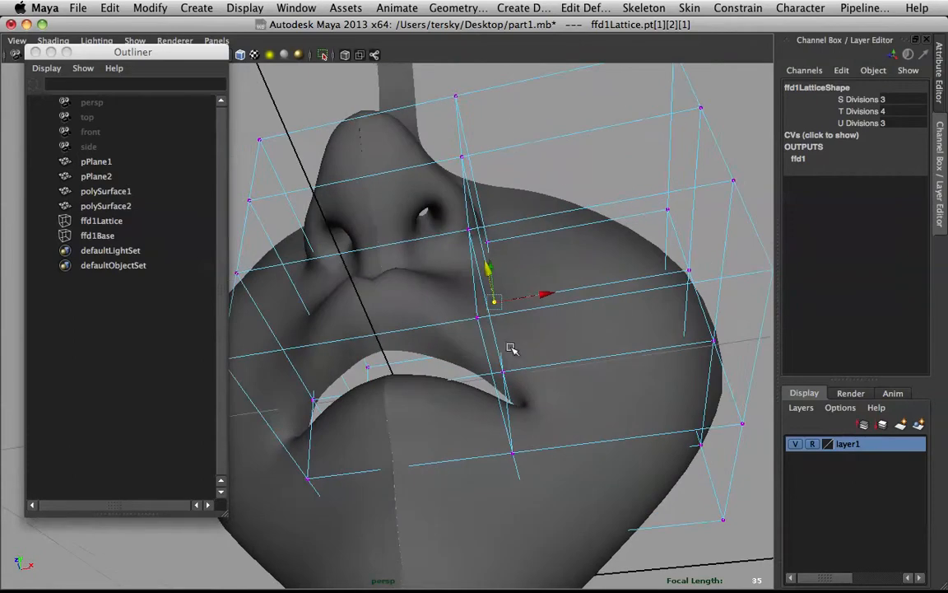
pyautogui.click(502, 370)
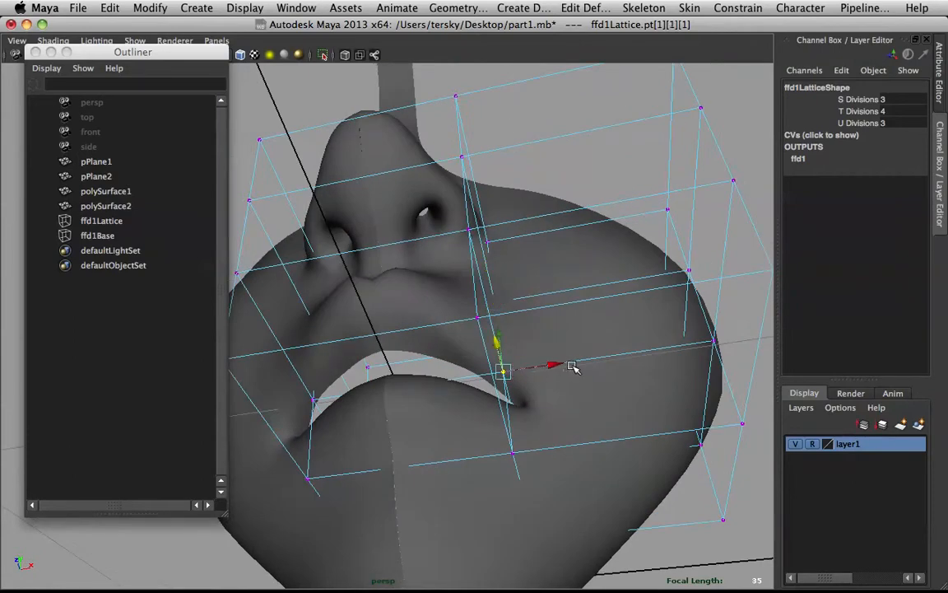
pyautogui.moveTo(553, 364); pyautogui.dragTo(578, 377)
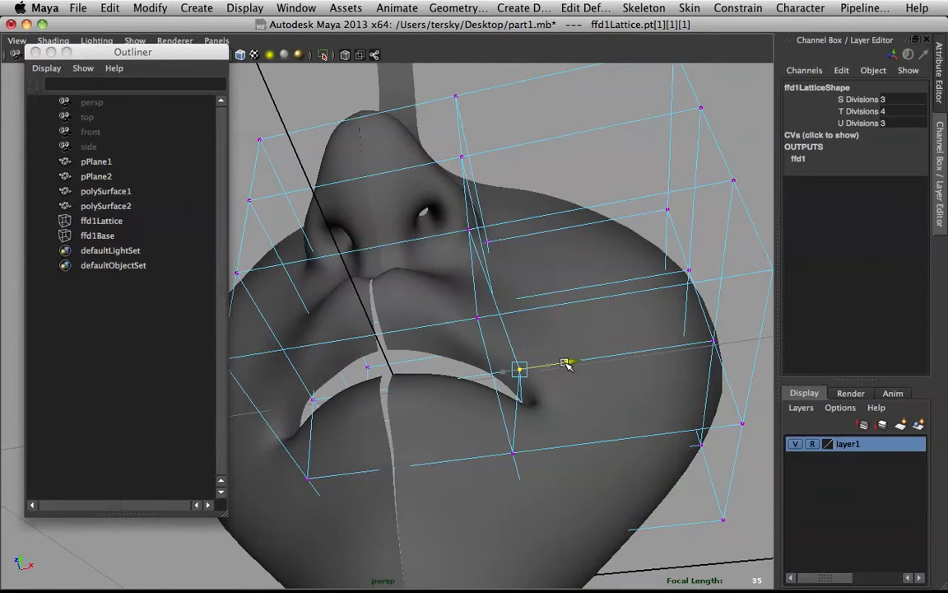
pyautogui.scroll(-5, 546, 339)
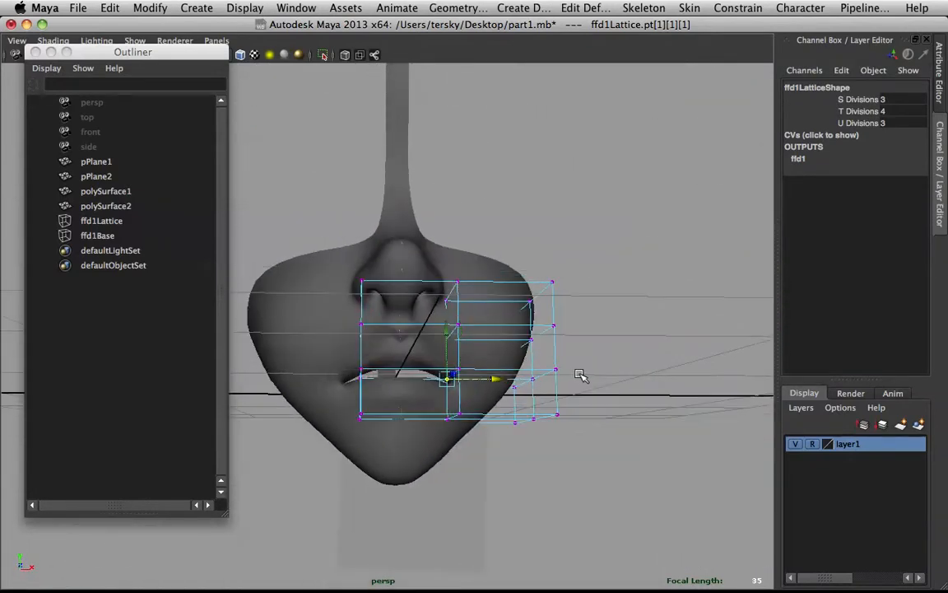
pyautogui.scroll(5, 581, 379)
pyautogui.moveTo(537, 423); pyautogui.dragTo(556, 425)
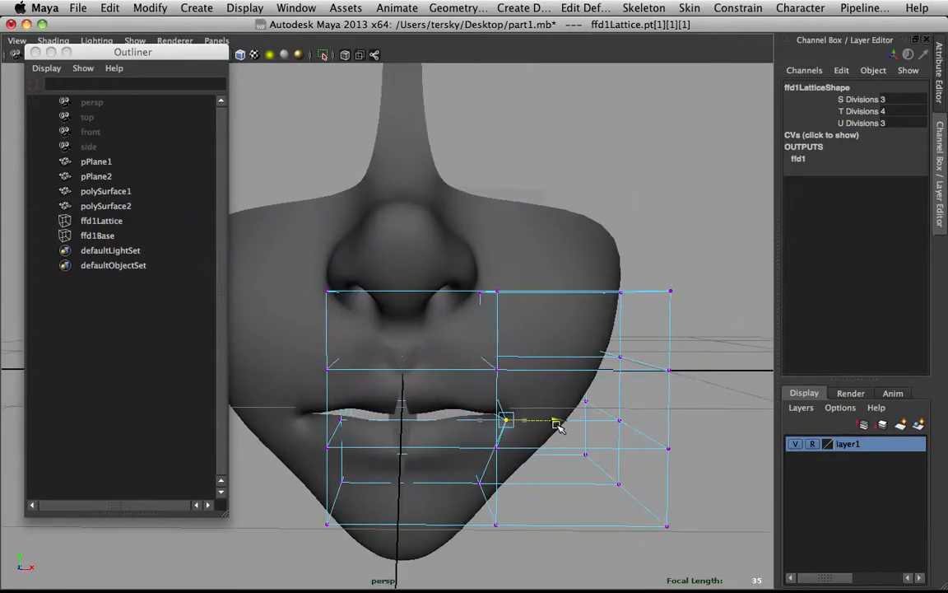
# Move the front middle lattice point just above the mouth corner outward along X
pyautogui.keyDown('alt'); pyautogui.moveTo(501, 354); pyautogui.dragTo(492, 333); pyautogui.keyUp('alt')
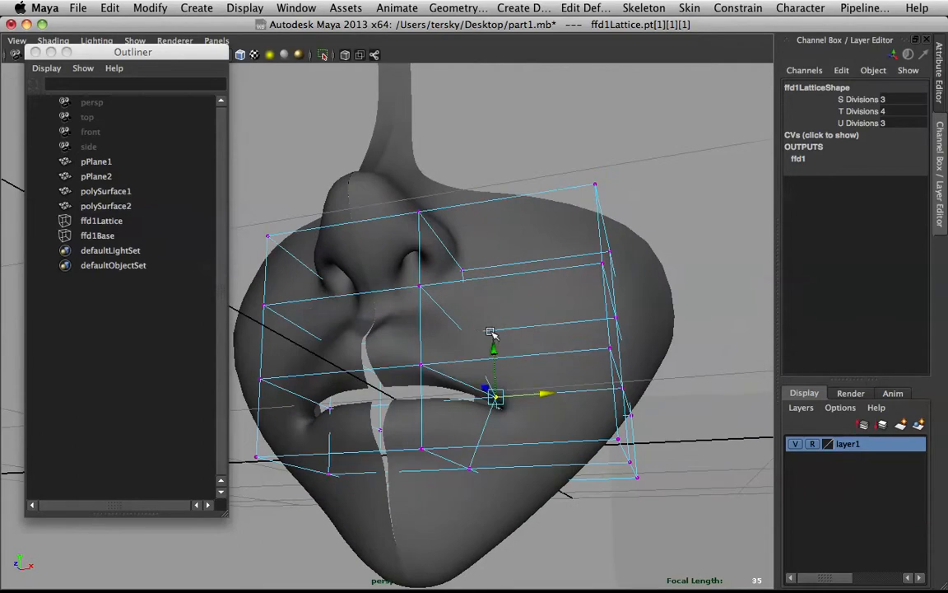
pyautogui.click(465, 344)
pyautogui.keyDown('shift'); pyautogui.click(486, 340); pyautogui.keyUp('shift')
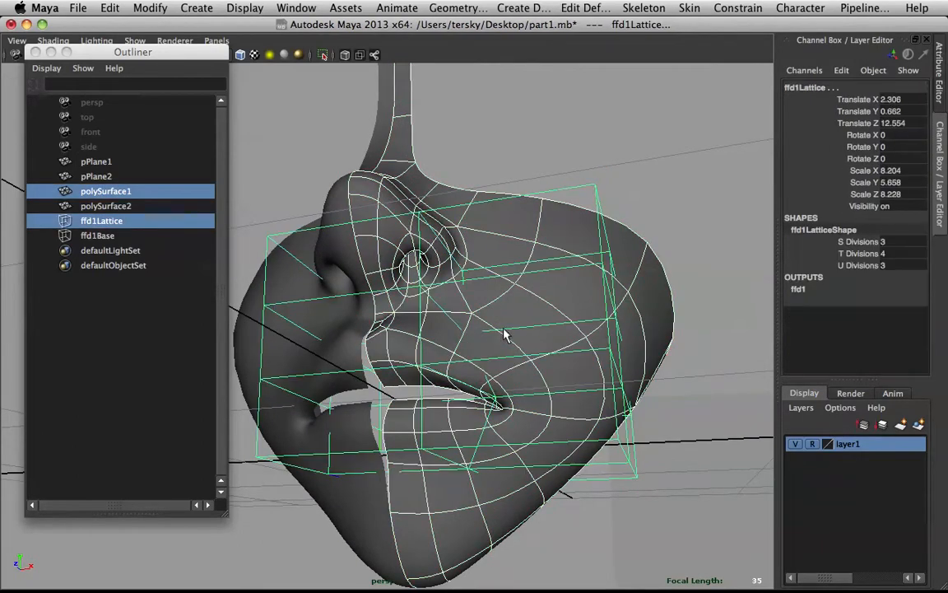
pyautogui.click(565, 138)
pyautogui.click(535, 169)
pyautogui.rightClick(535, 169)
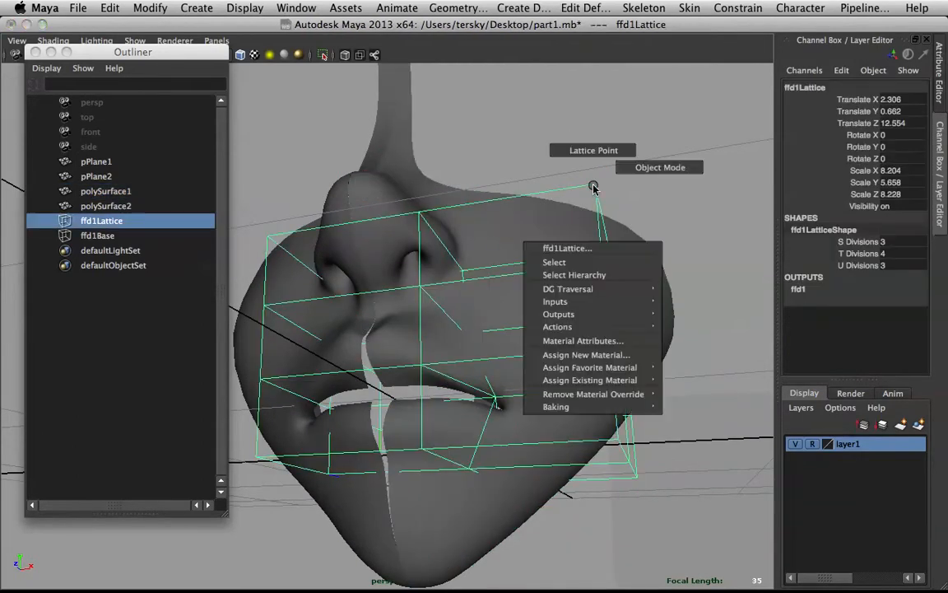
pyautogui.click(592, 150)
pyautogui.click(480, 336)
pyautogui.click(466, 337)
pyautogui.click(503, 329)
pyautogui.click(466, 337)
pyautogui.keyDown('alt'); pyautogui.moveTo(480, 337); pyautogui.dragTo(547, 317); pyautogui.keyUp('alt')
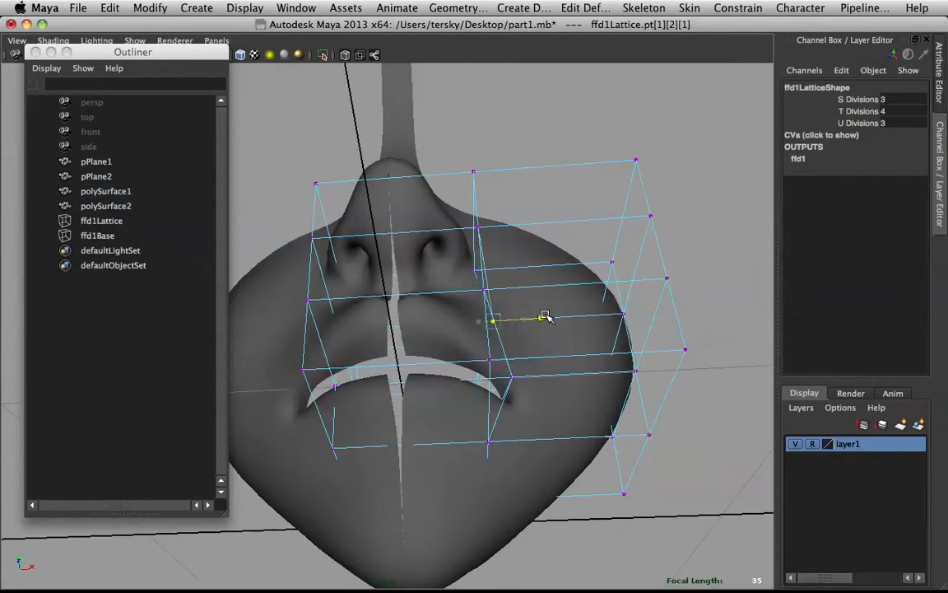
# Delete the construction history of polySurface1 to bake the lattice deformation into the mesh
pyautogui.click(543, 121)
pyautogui.keyDown('alt'); pyautogui.moveTo(543, 121); pyautogui.dragTo(553, 214); pyautogui.keyUp('alt')
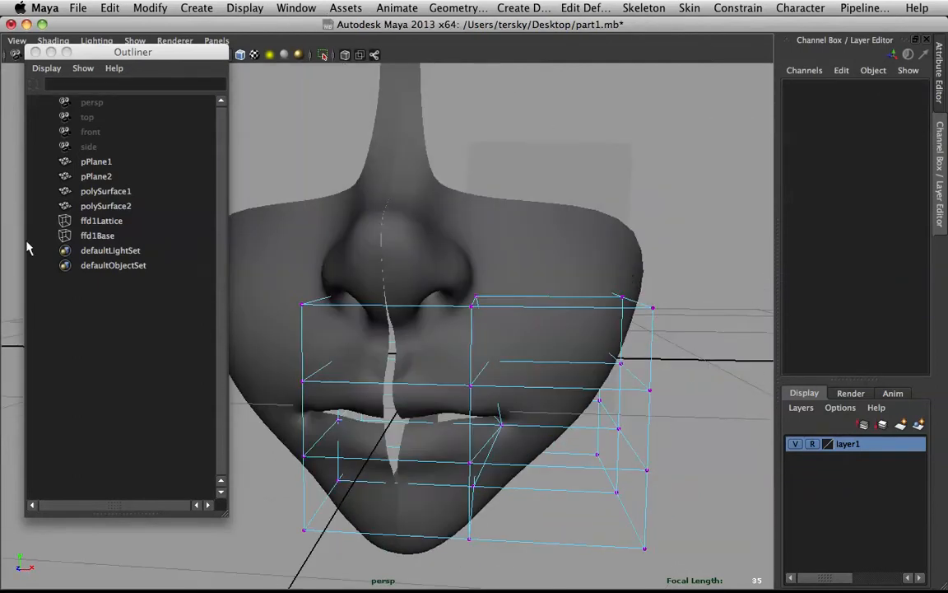
pyautogui.click(542, 270)
pyautogui.keyDown('alt'); pyautogui.moveTo(541, 269); pyautogui.dragTo(279, 145); pyautogui.keyUp('alt')
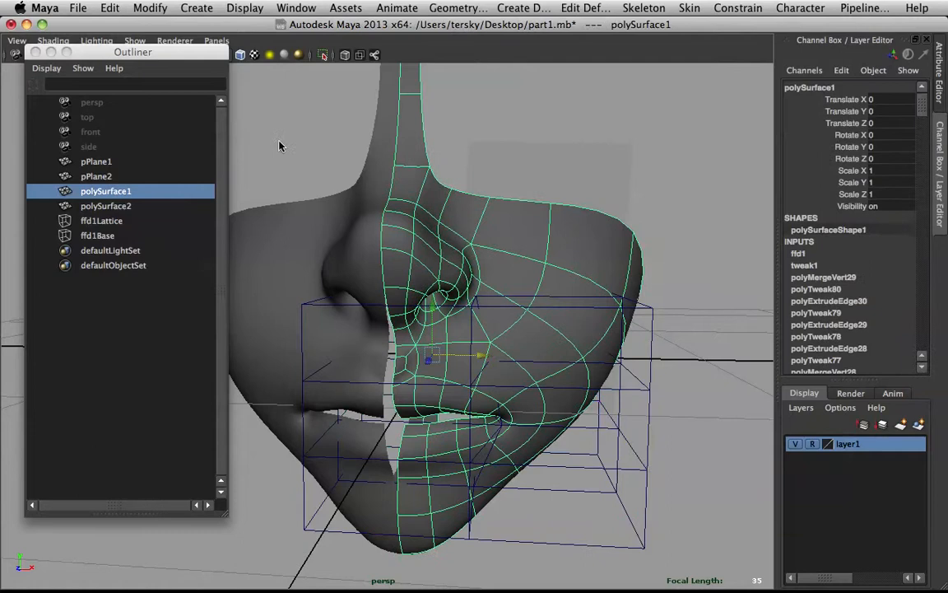
pyautogui.click(108, 8)
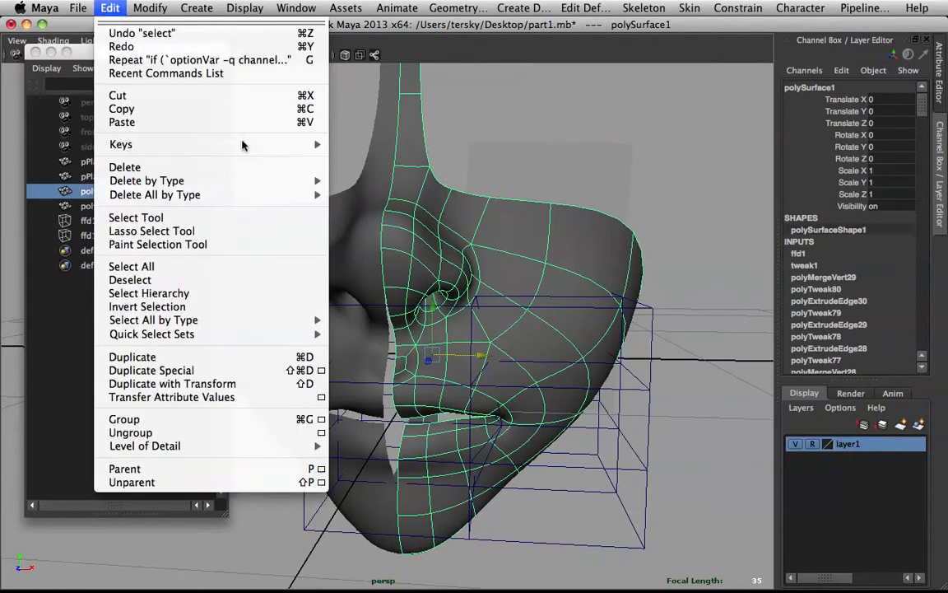
pyautogui.moveTo(302, 186)
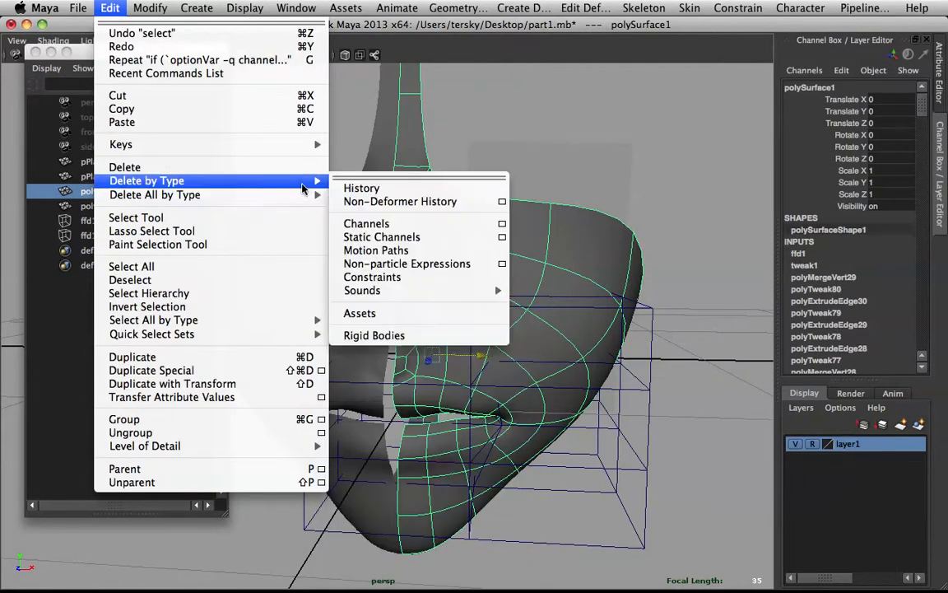
pyautogui.click(355, 189)
pyautogui.click(461, 354)
pyautogui.keyDown('alt'); pyautogui.moveTo(482, 373); pyautogui.dragTo(482, 339); pyautogui.keyUp('alt')
pyautogui.scroll(2, 489, 343)
pyautogui.moveTo(424, 302); pyautogui.dragTo(425, 269, button='right')
pyautogui.doubleClick(415, 275)
pyautogui.scroll(-3, 421, 278)
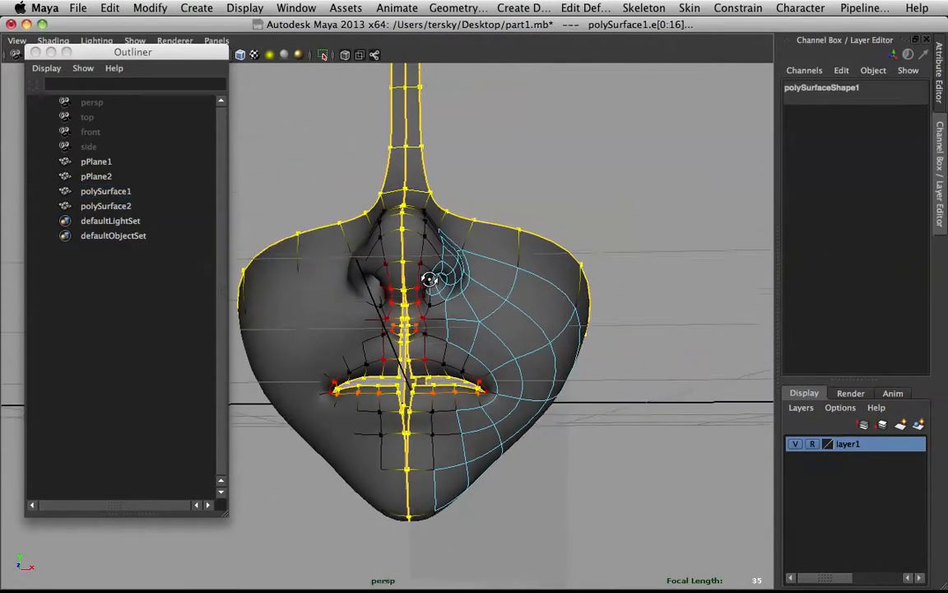
pyautogui.click(555, 451)
# Select all centre-line vertices of the half face in the front view and scale them flat along X
pyautogui.scroll(-3, 401, 270)
pyautogui.press('space')
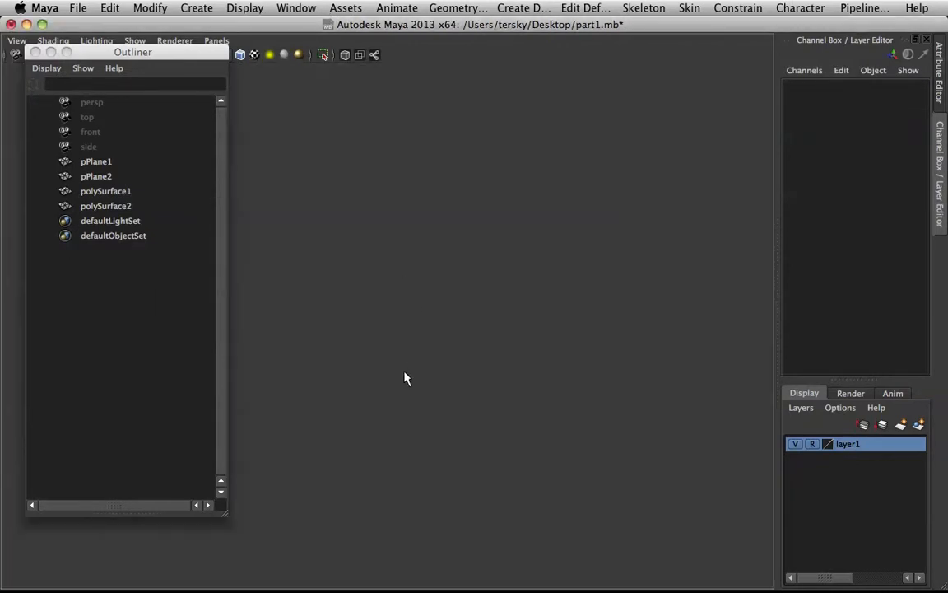
pyautogui.press('space')
pyautogui.scroll(-3, 404, 380)
pyautogui.scroll(3, 498, 410)
pyautogui.moveTo(450, 346); pyautogui.dragTo(385, 318, button='right')
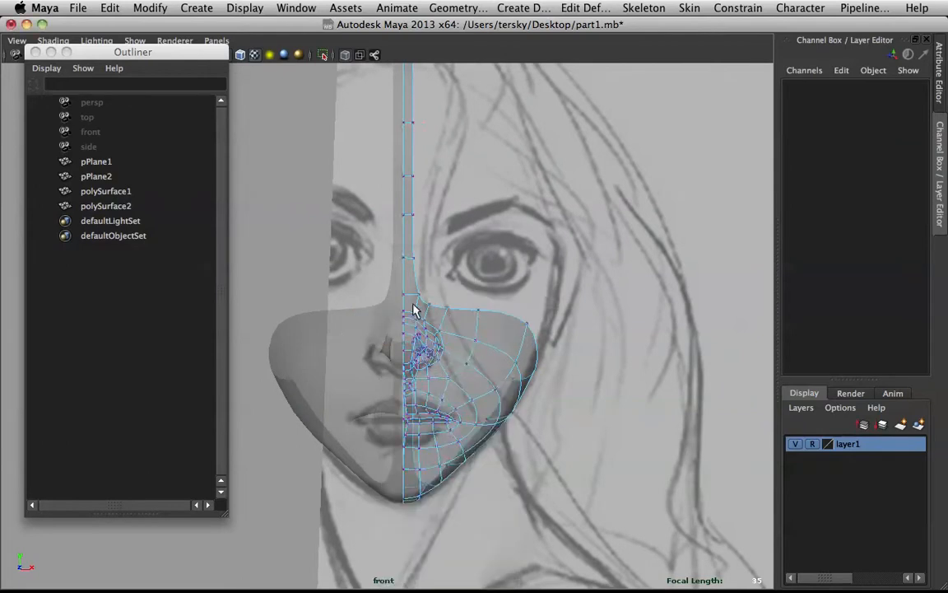
pyautogui.scroll(-3, 420, 272)
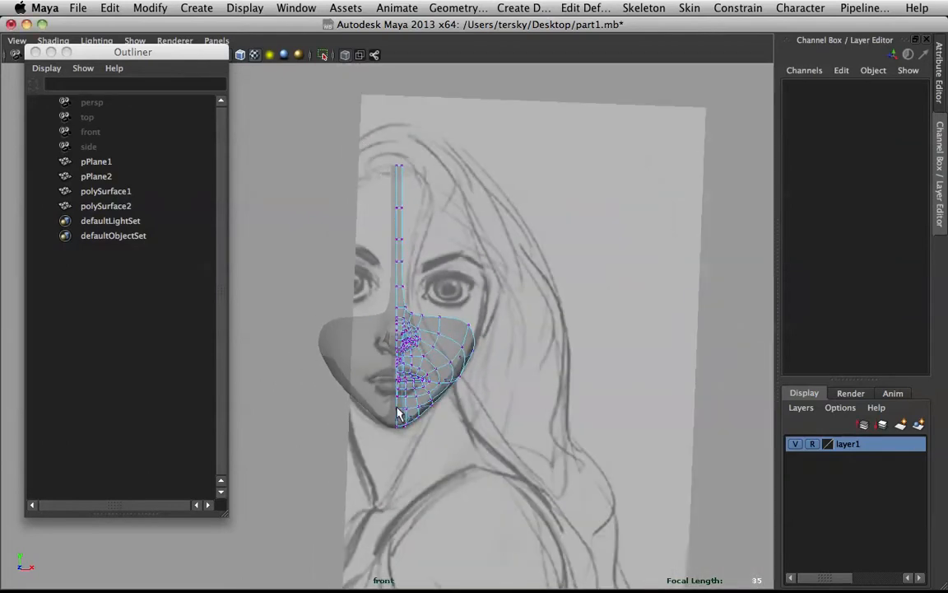
pyautogui.moveTo(385, 123); pyautogui.dragTo(402, 444)
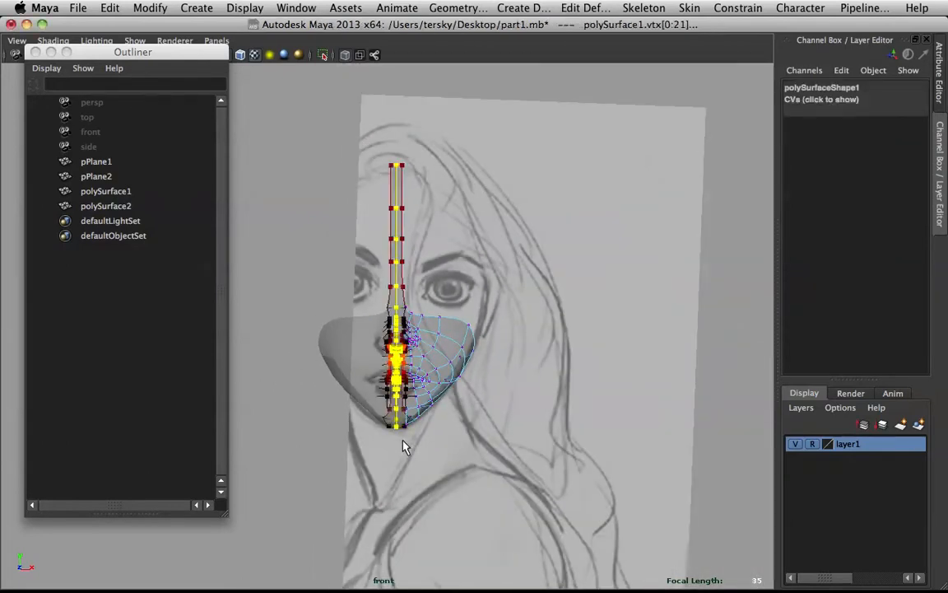
pyautogui.scroll(5, 455, 413)
pyautogui.scroll(8, 462, 402)
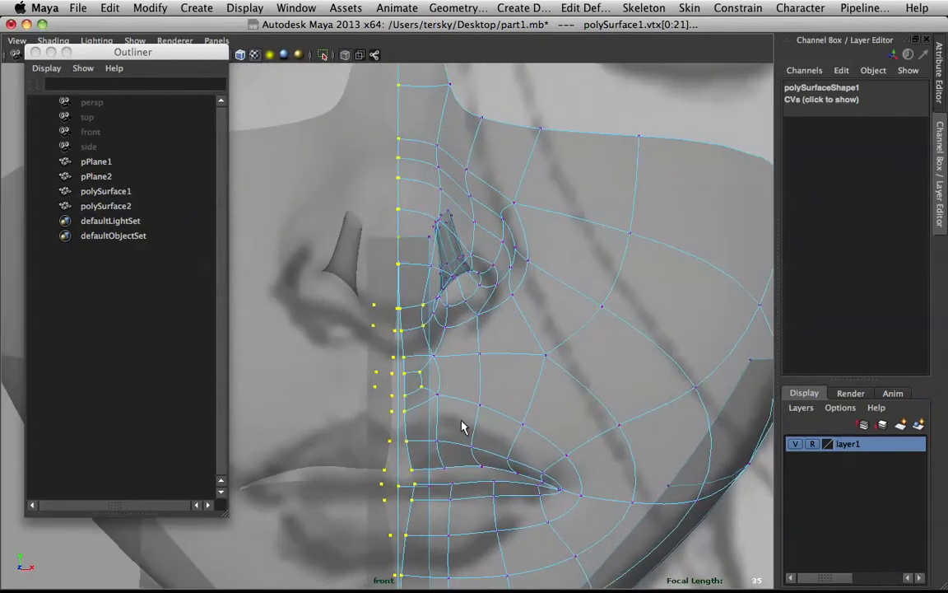
pyautogui.scroll(-3, 445, 363)
pyautogui.scroll(3, 434, 329)
pyautogui.keyDown('alt'); pyautogui.moveTo(434, 259); pyautogui.dragTo(438, 329, button='middle'); pyautogui.keyUp('alt')
pyautogui.scroll(-2, 443, 327)
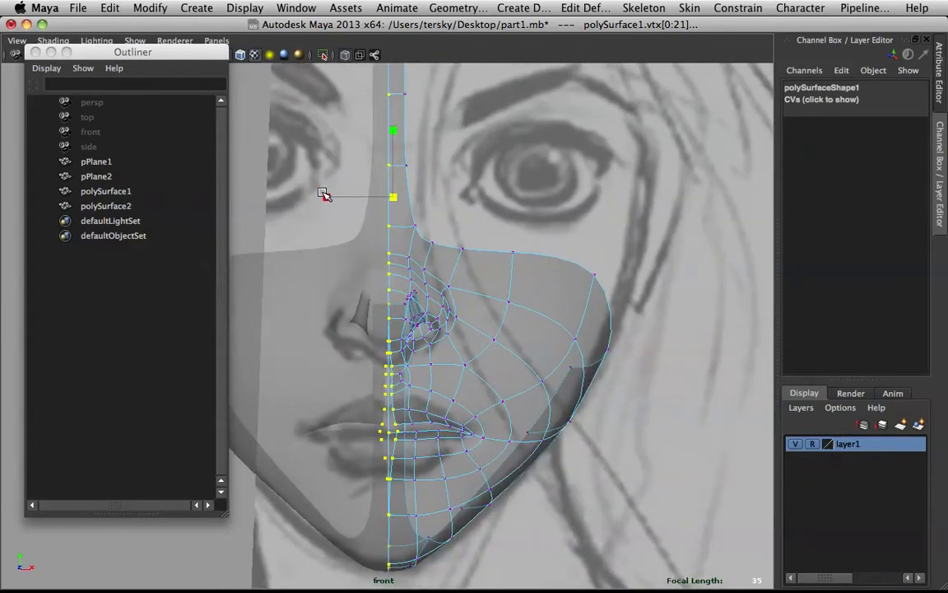
pyautogui.moveTo(334, 197); pyautogui.dragTo(391, 200)
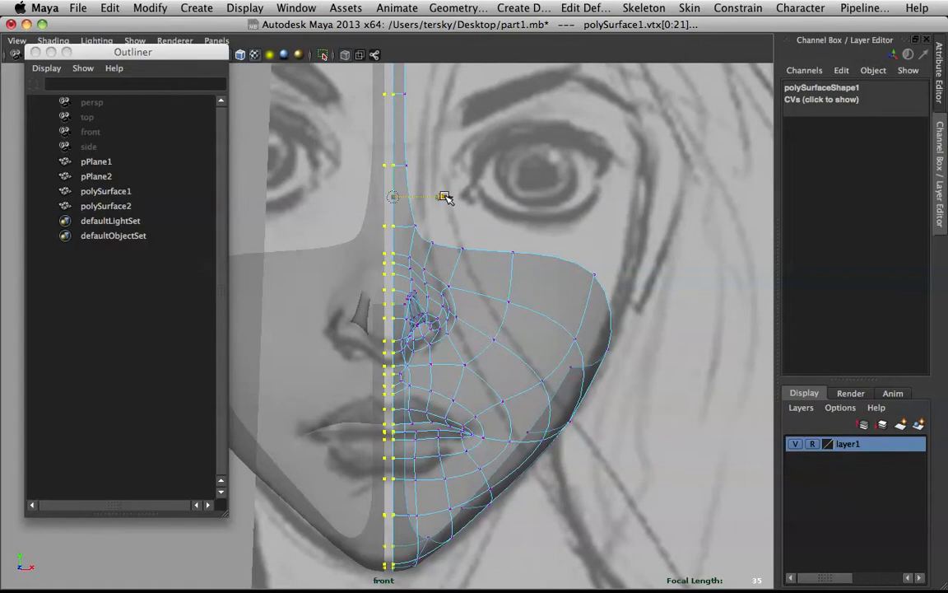
# Move the flattened centre-line vertices along X to close the seam with the mirrored half, and return to object mode in perspective
pyautogui.moveTo(444, 198); pyautogui.dragTo(436, 195)
pyautogui.click(449, 353)
pyautogui.moveTo(444, 321); pyautogui.dragTo(552, 284, button='right')
pyautogui.press('space')
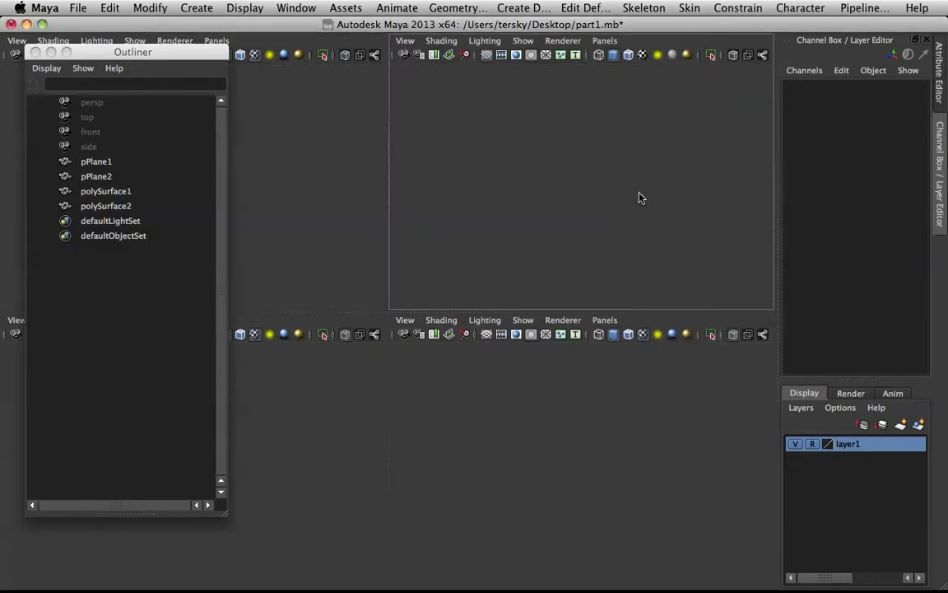
pyautogui.press('space')
pyautogui.keyDown('alt'); pyautogui.moveTo(546, 233); pyautogui.dragTo(593, 301); pyautogui.keyUp('alt')
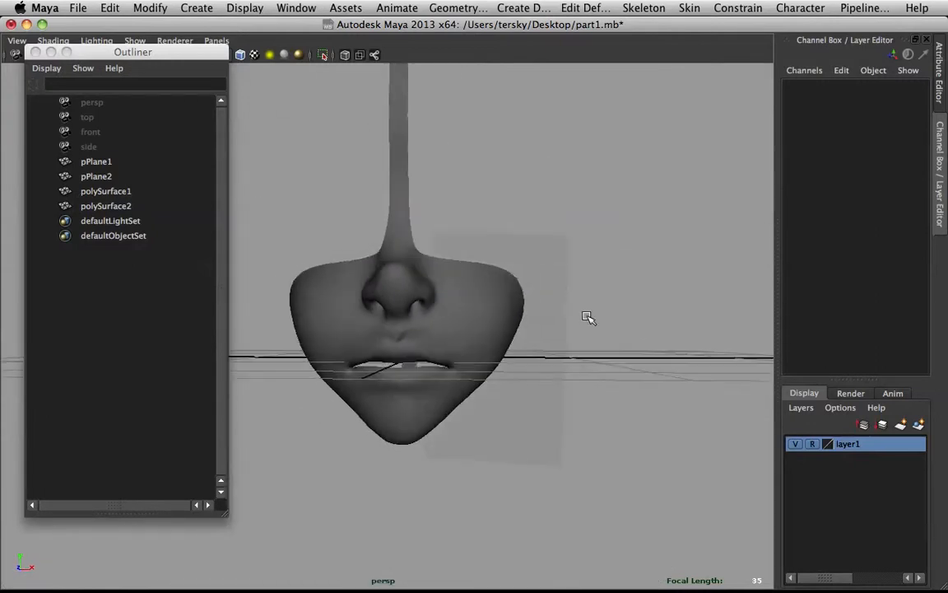
# Try to lower the upper-lip faces beside the centre line onto the front reference in face mode
pyautogui.scroll(6, 560, 323)
pyautogui.click(532, 354)
pyautogui.keyDown('alt'); pyautogui.moveTo(534, 354); pyautogui.dragTo(546, 329); pyautogui.keyUp('alt')
pyautogui.keyDown('alt'); pyautogui.moveTo(547, 329); pyautogui.dragTo(551, 310, button='middle'); pyautogui.keyUp('alt')
pyautogui.moveTo(560, 272); pyautogui.dragTo(567, 338, button='right')
pyautogui.click(564, 350)
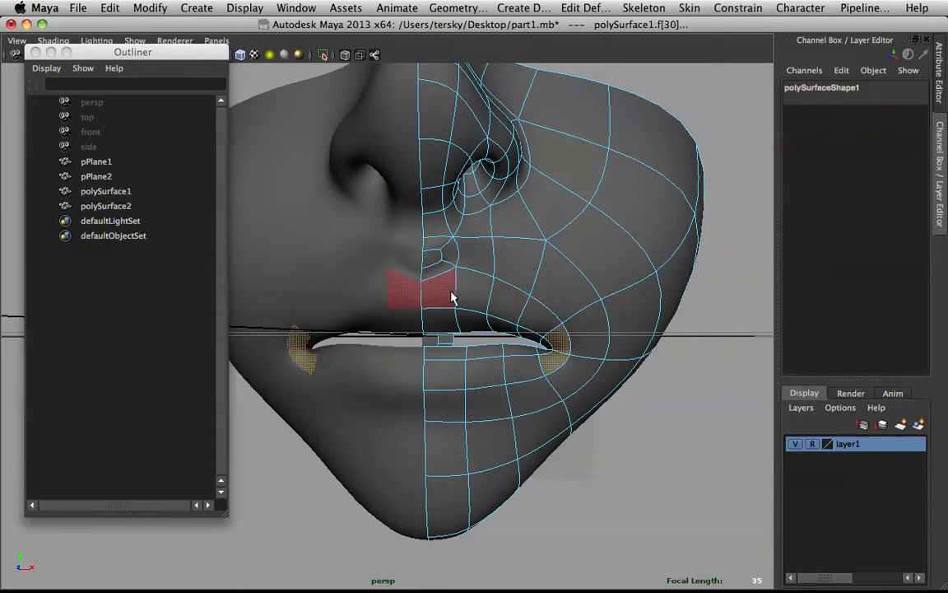
pyautogui.press('space')
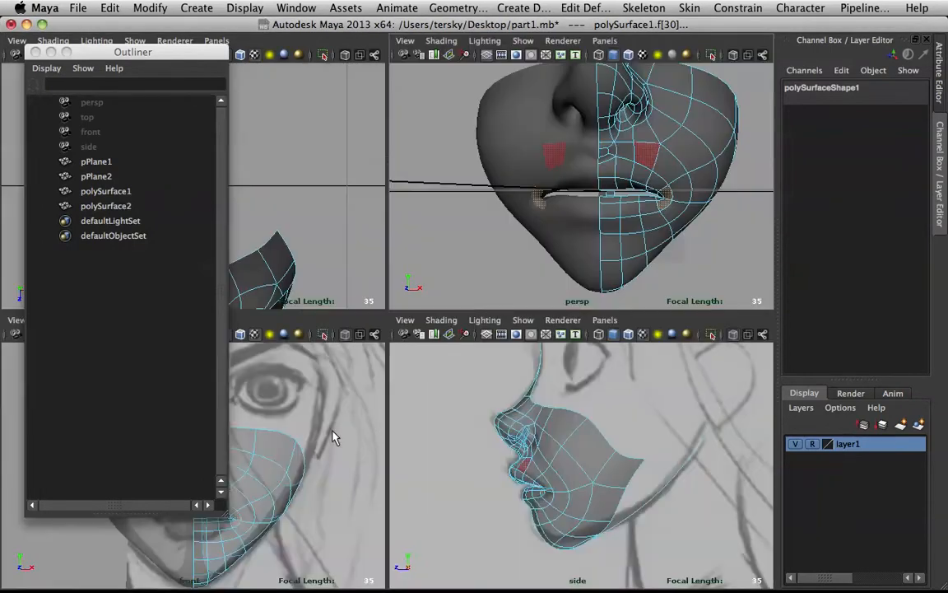
pyautogui.press('space')
pyautogui.keyDown('alt'); pyautogui.moveTo(509, 353); pyautogui.dragTo(555, 309, button='middle'); pyautogui.keyUp('alt')
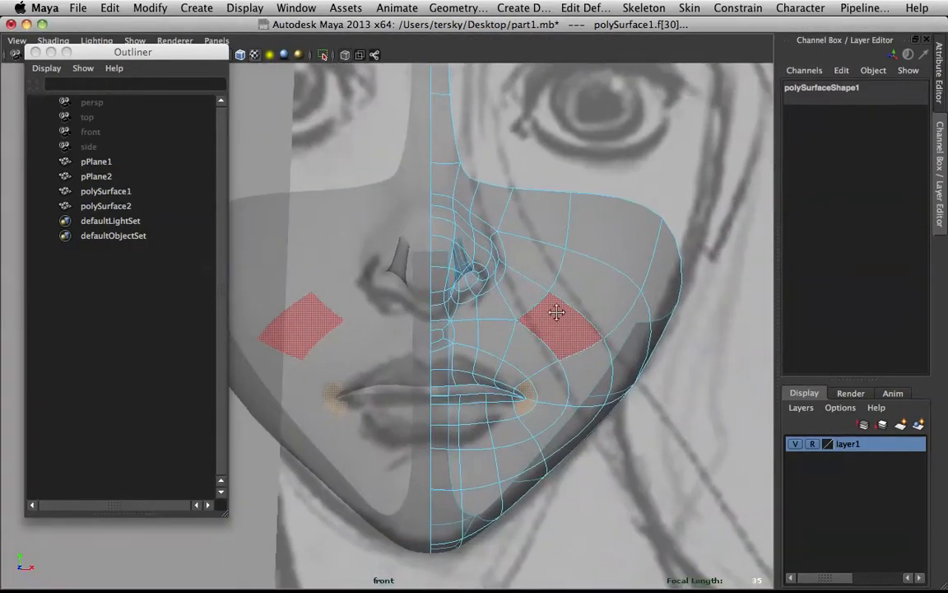
pyautogui.keyDown('alt'); pyautogui.moveTo(511, 371); pyautogui.dragTo(613, 397, button='right'); pyautogui.keyUp('alt')
pyautogui.keyDown('alt'); pyautogui.moveTo(613, 397); pyautogui.dragTo(579, 319, button='middle'); pyautogui.keyUp('alt')
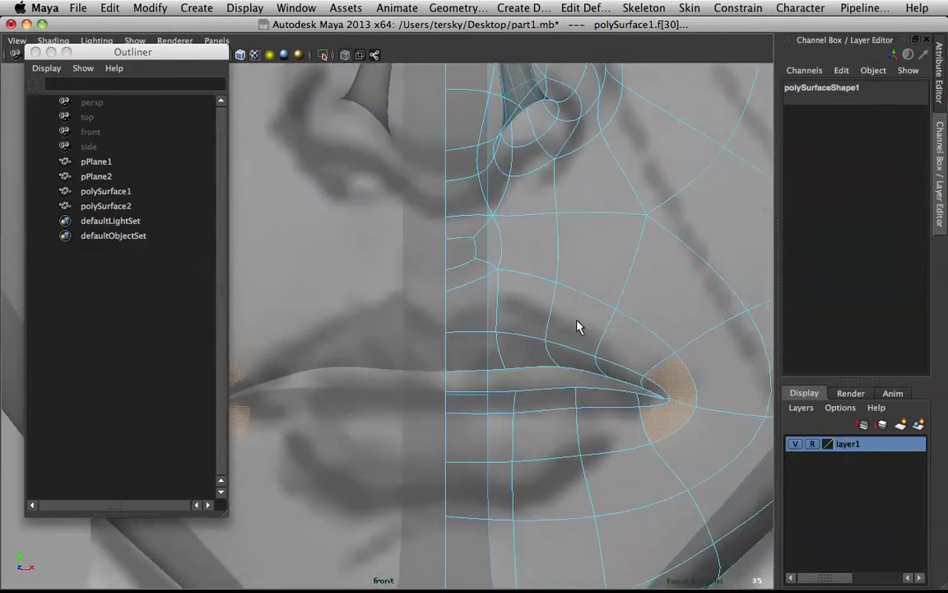
pyautogui.click(489, 367)
pyautogui.keyDown('shift'); pyautogui.click(471, 317); pyautogui.keyUp('shift')
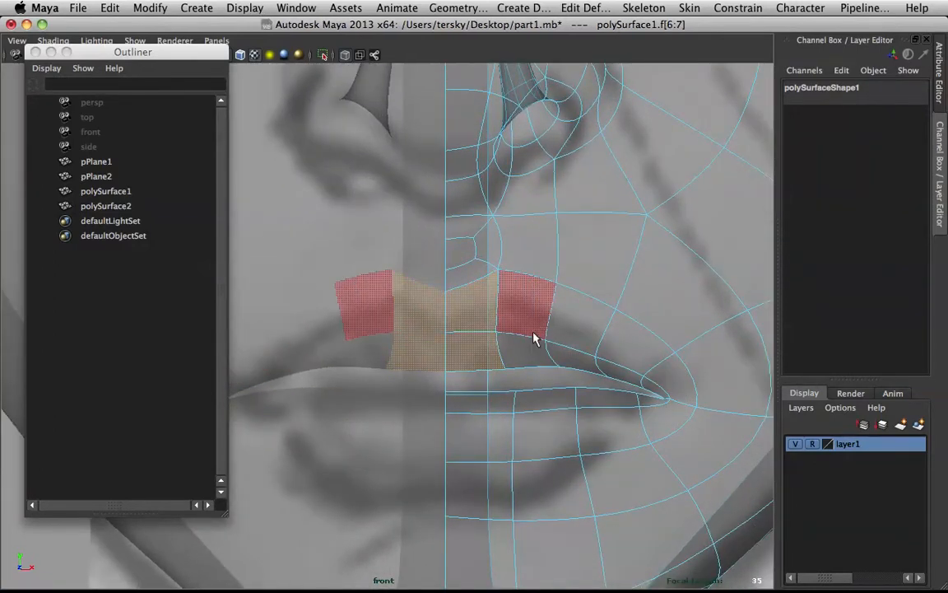
pyautogui.keyDown('shift'); pyautogui.click(532, 337); pyautogui.keyUp('shift')
pyautogui.keyDown('shift'); pyautogui.click(537, 353); pyautogui.keyUp('shift')
pyautogui.keyDown('shift'); pyautogui.click(565, 354); pyautogui.keyUp('shift')
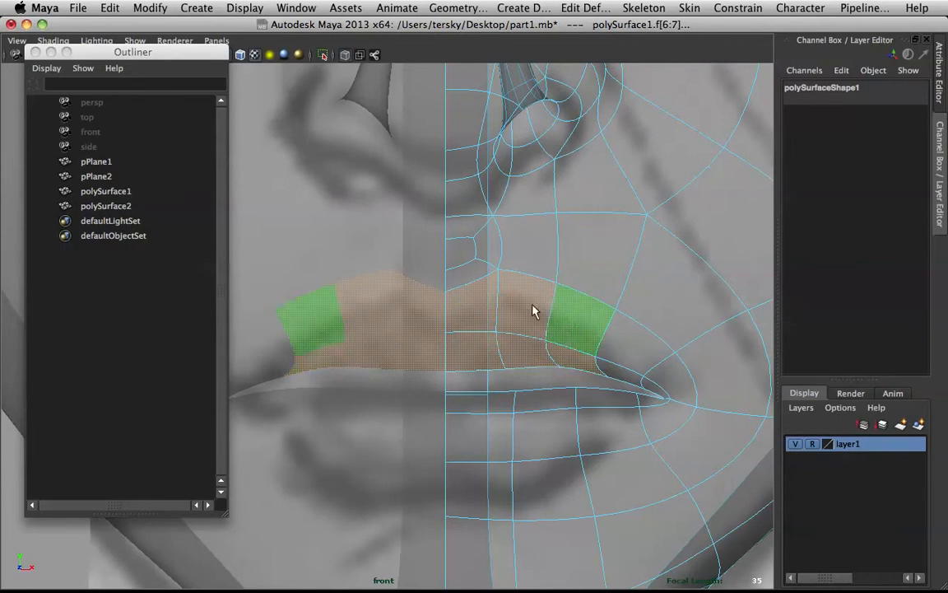
pyautogui.moveTo(529, 269); pyautogui.dragTo(519, 297)
# Try to move the face at the mouth corner slightly down in perspective and check the lips in object mode
pyautogui.press('space')
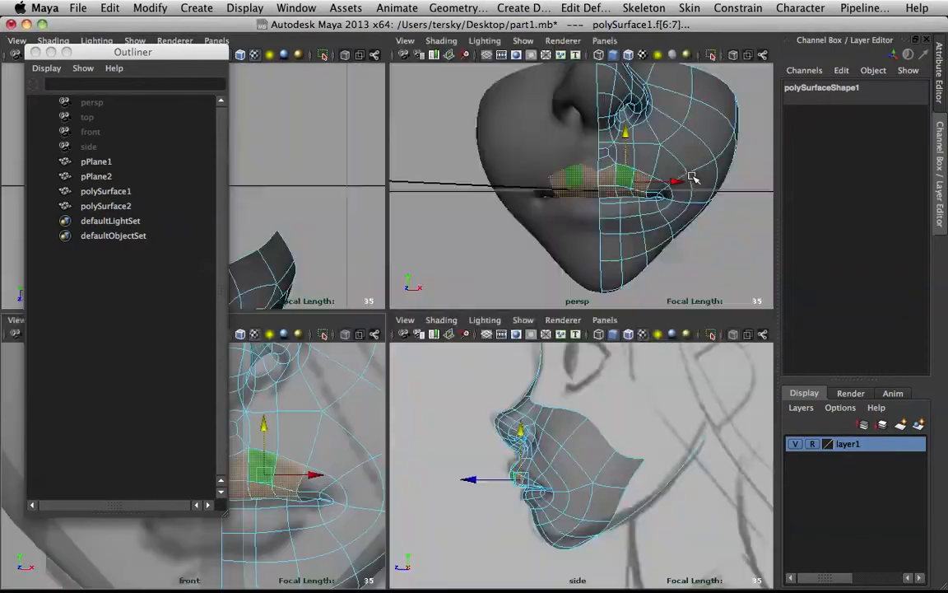
pyautogui.press('space')
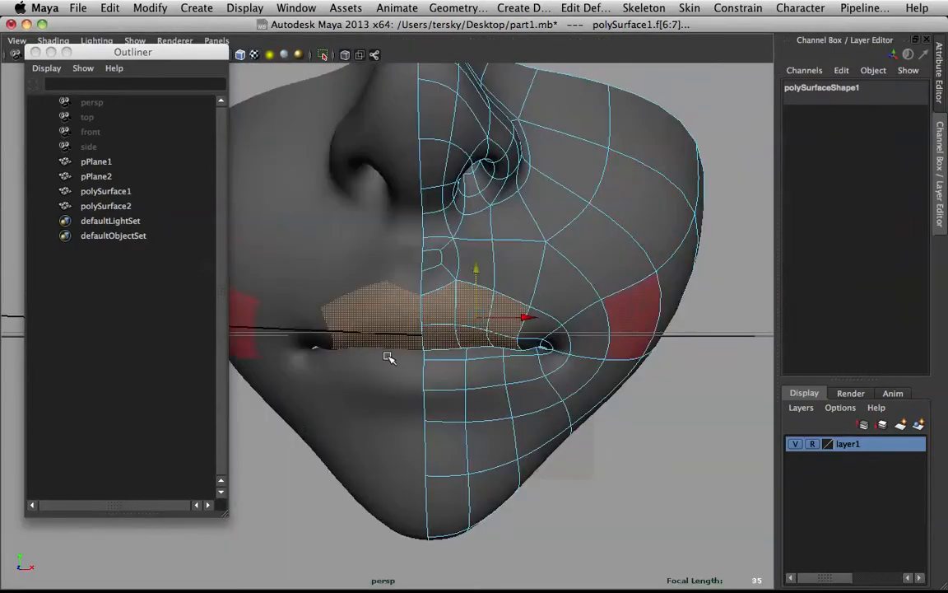
pyautogui.click(297, 485)
pyautogui.click(553, 343)
pyautogui.moveTo(555, 297); pyautogui.dragTo(555, 314)
pyautogui.click(667, 411)
pyautogui.moveTo(527, 323); pyautogui.dragTo(603, 307, button='right')
pyautogui.scroll(-4, 614, 294)
pyautogui.keyDown('alt'); pyautogui.moveTo(616, 294); pyautogui.dragTo(580, 290); pyautogui.keyUp('alt')
# Undo the moves of the upper-lip and mouth-corner faces
pyautogui.press('super+z')
pyautogui.press('super+z')
pyautogui.press('super+z')
pyautogui.press('super+z')
pyautogui.press('super+z')
# Try to lower the upper-lip faces using soft selection with a falloff radius of about 2.47
pyautogui.keyDown('alt'); pyautogui.moveTo(302, 313); pyautogui.dragTo(461, 276); pyautogui.keyUp('alt')
pyautogui.keyDown('shift'); pyautogui.click(416, 306); pyautogui.keyUp('shift')
pyautogui.keyDown('shift'); pyautogui.click(418, 307); pyautogui.keyUp('shift')
pyautogui.press('b')
pyautogui.scroll(4, 614, 286)
pyautogui.keyDown('shift'); pyautogui.click(527, 317); pyautogui.keyUp('shift')
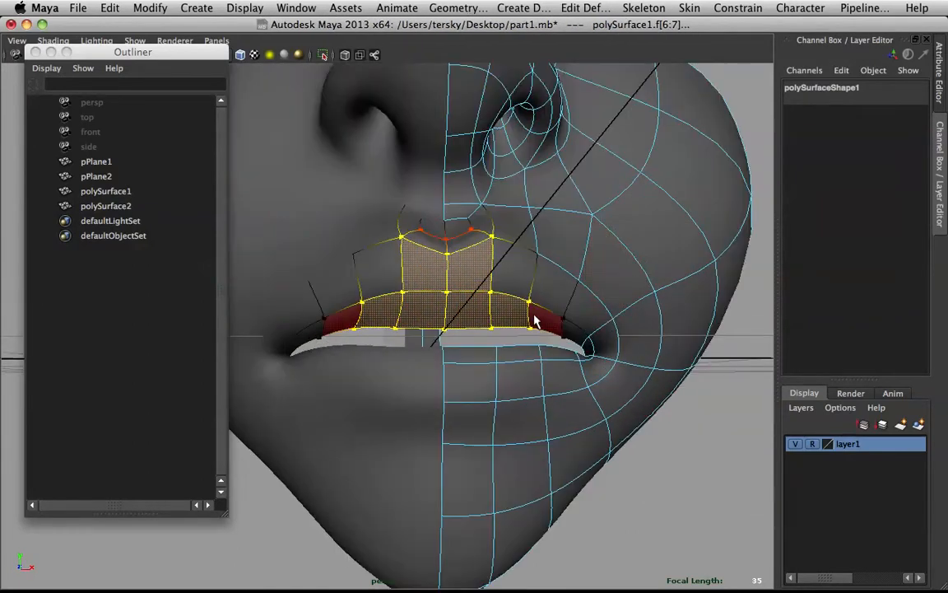
pyautogui.press('super+z')
pyautogui.keyDown('shift'); pyautogui.click(538, 322); pyautogui.keyUp('shift')
pyautogui.press('b')
pyautogui.moveTo(515, 286); pyautogui.dragTo(650, 327)
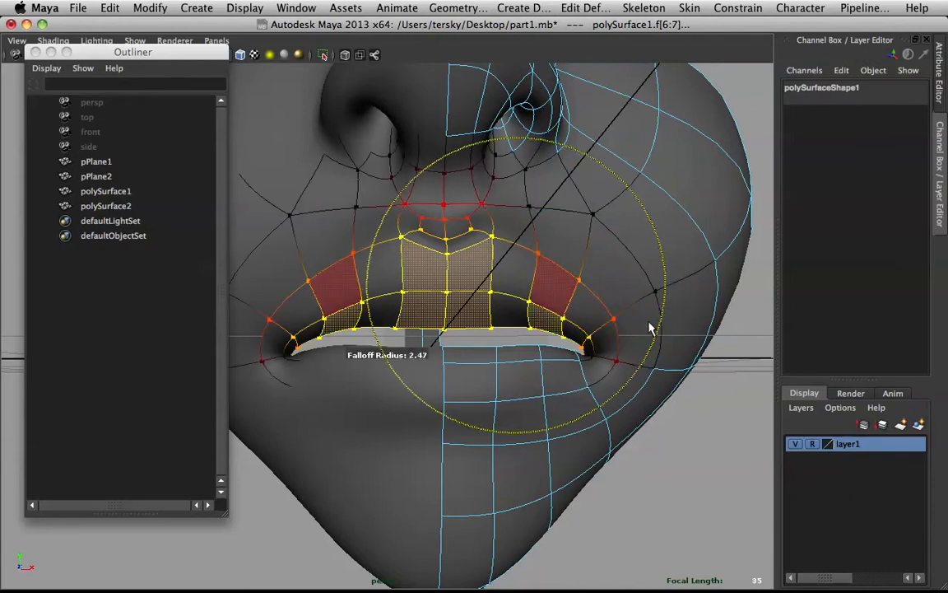
pyautogui.moveTo(507, 226); pyautogui.dragTo(646, 398)
# Try further rotating and lowering the soft-selected upper-lip faces, and inspect the profile in object mode
pyautogui.press('e')
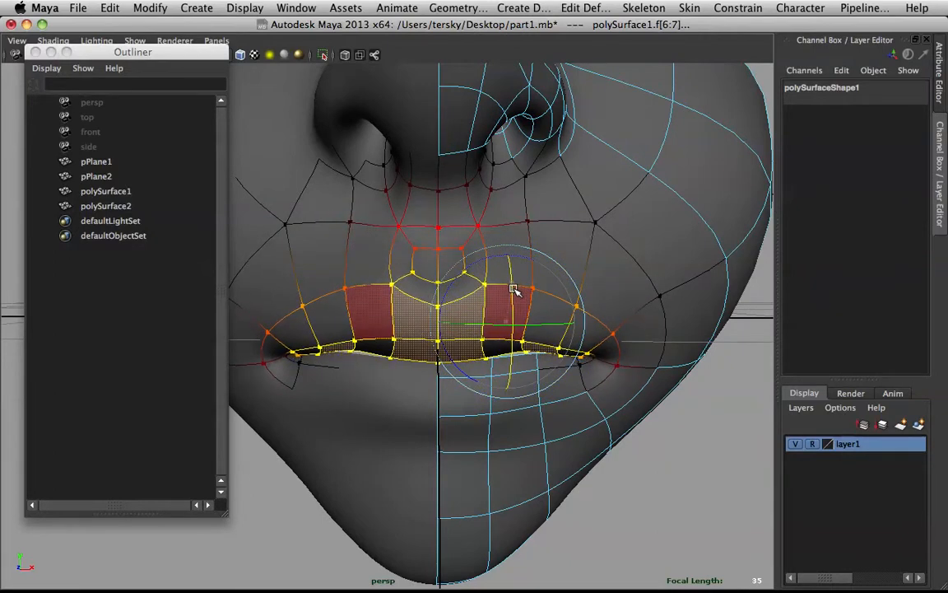
pyautogui.press('w')
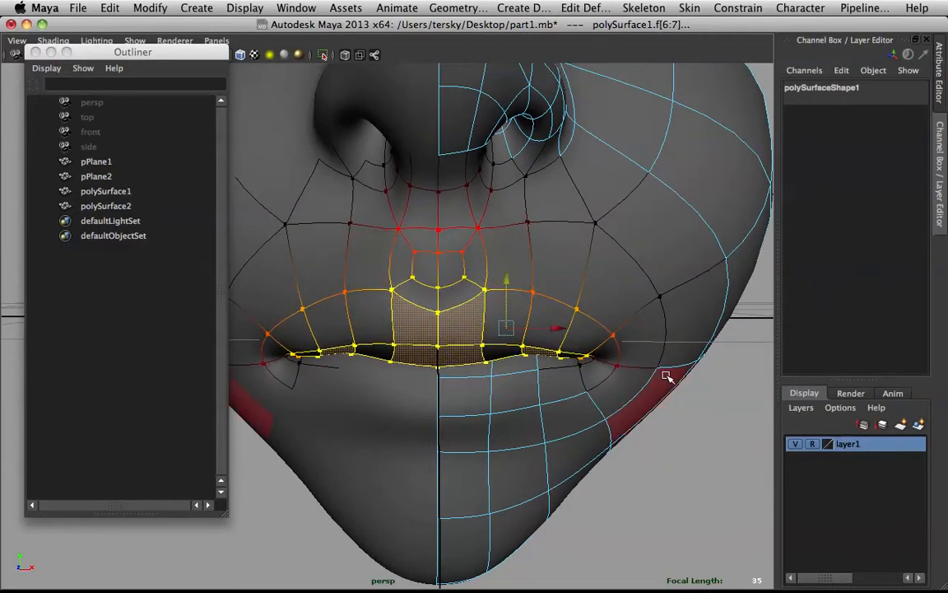
pyautogui.click(682, 402)
pyautogui.moveTo(539, 298); pyautogui.dragTo(603, 279, button='right')
pyautogui.scroll(-5, 640, 260)
pyautogui.keyDown('alt'); pyautogui.moveTo(639, 260); pyautogui.dragTo(523, 264); pyautogui.keyUp('alt')
# Undo the soft-selected upper-lip changes back to the earlier face selection
pyautogui.press('super+z')
pyautogui.press('super+z')
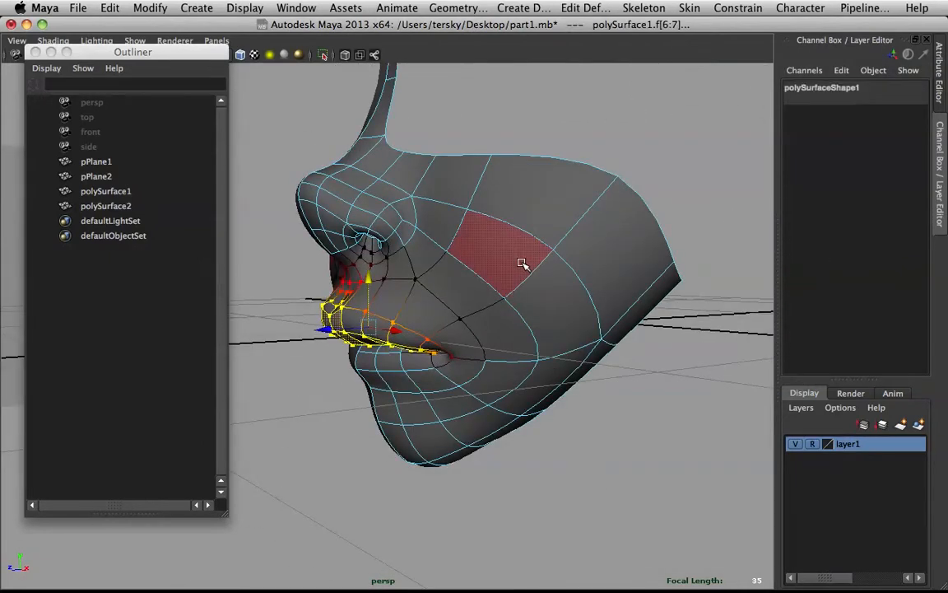
pyautogui.press('super+z')
pyautogui.press('super+z')
pyautogui.press('super+z')
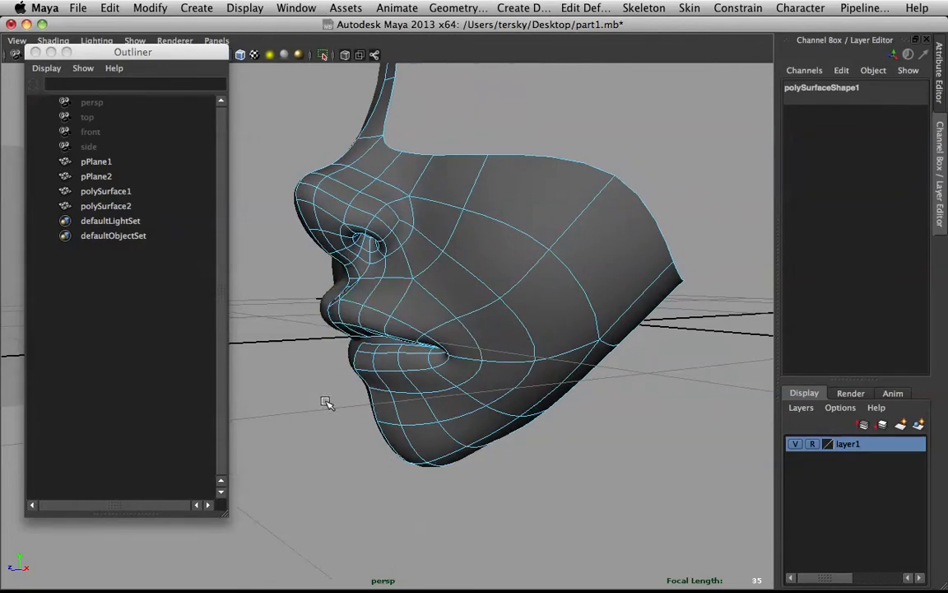
pyautogui.press('super+z')
pyautogui.press('super+z')
pyautogui.press('super+z')
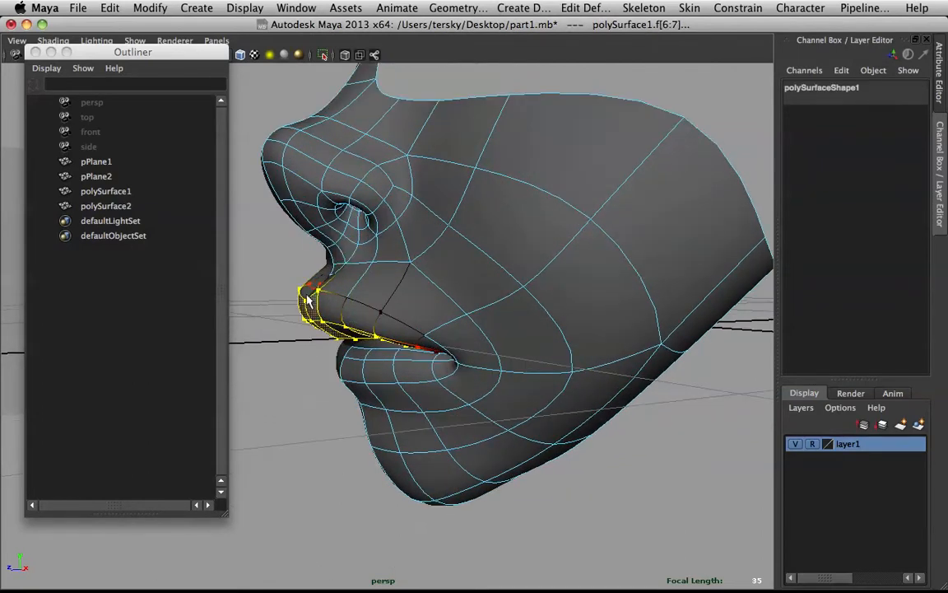
# Reselect the central upper-lip faces, widen the soft-selection falloff and move them down towards the lower lip
pyautogui.click(310, 304)
pyautogui.keyDown('shift'); pyautogui.click(326, 307); pyautogui.keyUp('shift')
pyautogui.keyDown('alt'); pyautogui.moveTo(326, 307); pyautogui.dragTo(447, 335); pyautogui.keyUp('alt')
pyautogui.press('b')
pyautogui.keyDown('alt'); pyautogui.moveTo(415, 284); pyautogui.dragTo(389, 418); pyautogui.keyUp('alt')
pyautogui.keyDown('alt'); pyautogui.moveTo(400, 472); pyautogui.dragTo(563, 290); pyautogui.keyUp('alt')
pyautogui.click(604, 419)
# Try to pull the cheek edge above the mouth corner forward along Z in edge mode with soft selection
pyautogui.keyDown('alt'); pyautogui.moveTo(604, 420); pyautogui.dragTo(422, 366); pyautogui.keyUp('alt')
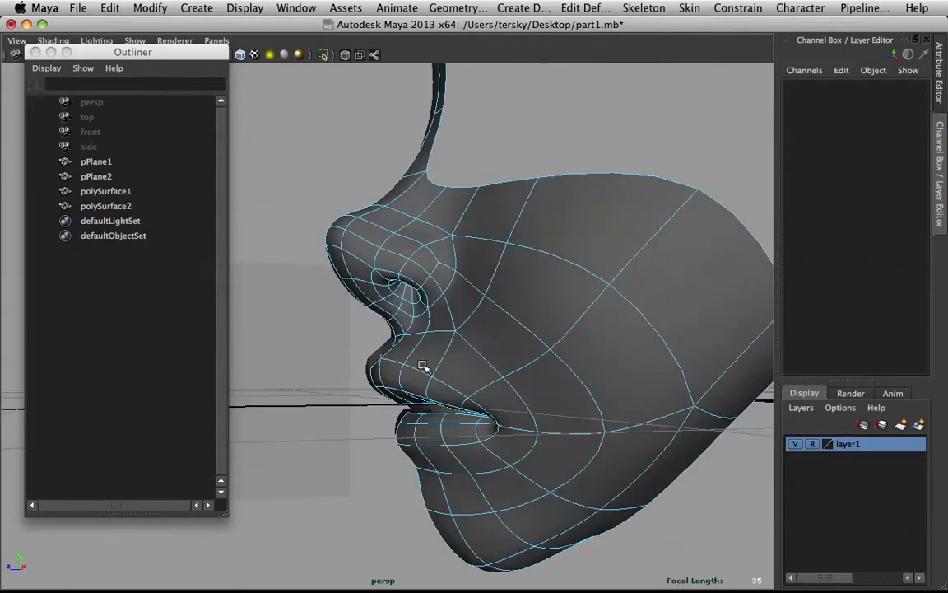
pyautogui.rightClick(492, 390)
pyautogui.click(493, 285)
pyautogui.click(508, 365)
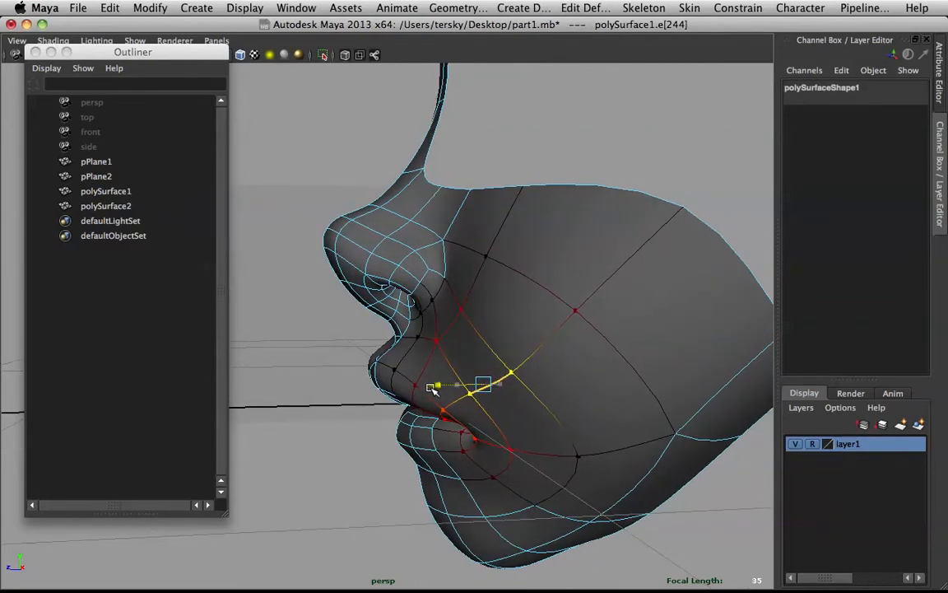
pyautogui.keyDown('alt'); pyautogui.moveTo(407, 399); pyautogui.dragTo(530, 338); pyautogui.keyUp('alt')
pyautogui.click(533, 356)
pyautogui.rightClick(523, 344)
pyautogui.click(567, 281)
pyautogui.click(530, 338)
# Undo the move of the cheek edge above the mouth corner
pyautogui.press('z')
pyautogui.press('z')
pyautogui.press('z')
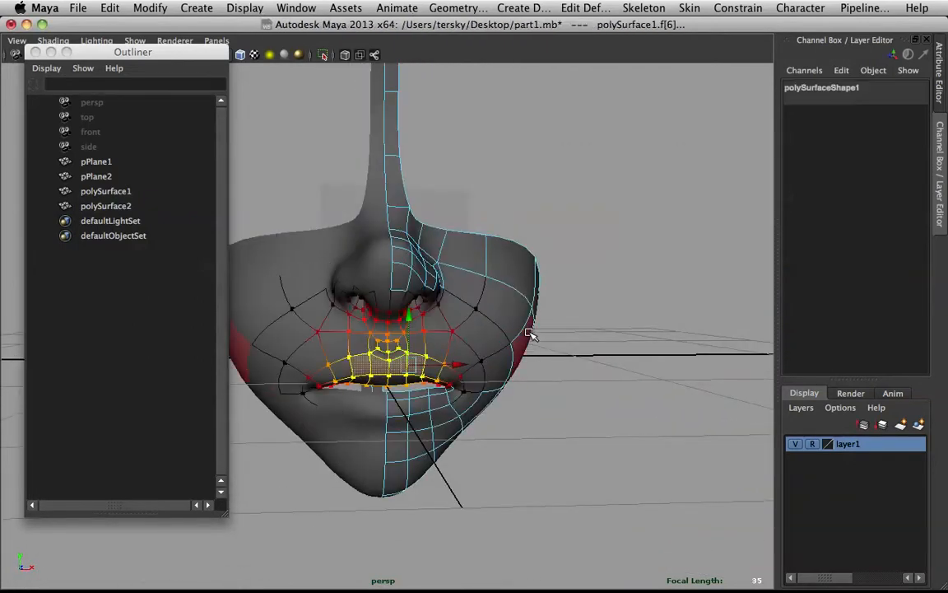
# Move the upper-lip border edge between the philtrum and the mouth corner outward along X, and return to object mode
pyautogui.keyDown('alt'); pyautogui.moveTo(560, 434); pyautogui.dragTo(455, 360); pyautogui.keyUp('alt')
pyautogui.rightClick(455, 320)
pyautogui.click(482, 408)
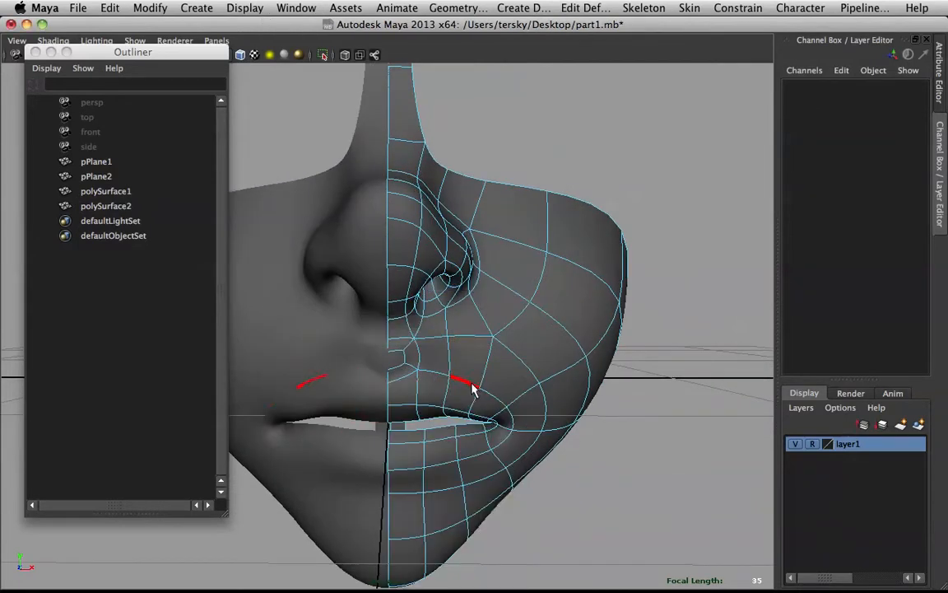
pyautogui.click(473, 386)
pyautogui.moveTo(647, 294); pyautogui.dragTo(533, 388)
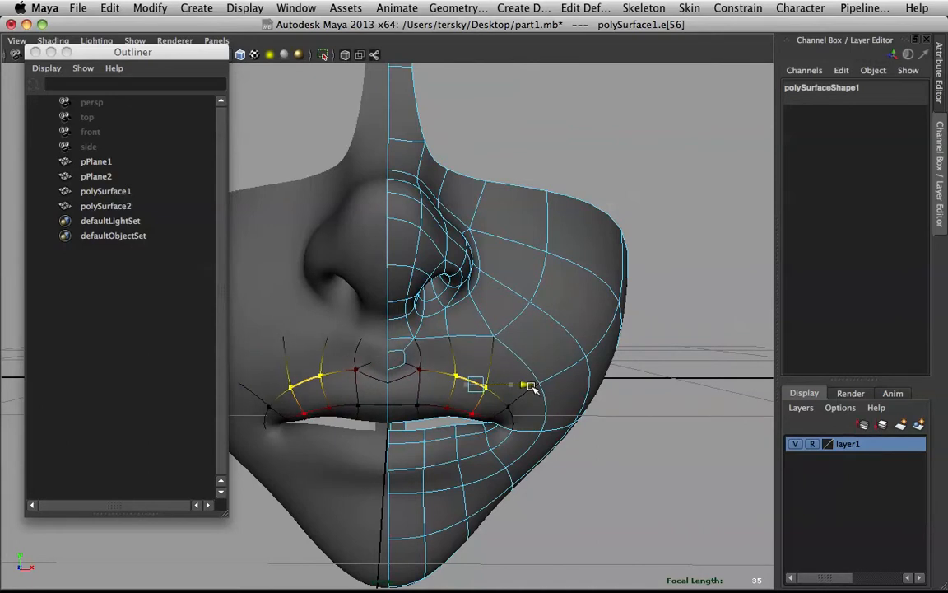
pyautogui.click(587, 437)
pyautogui.moveTo(447, 322)
pyautogui.mouseDown(button='right')
pyautogui.moveTo(461, 366)
pyautogui.moveTo(512, 302)
pyautogui.mouseUp(button='right')
# Select the front upper-lip face beside the philtrum and push it back along Z with soft selection
pyautogui.keyDown('alt'); pyautogui.moveTo(565, 280); pyautogui.dragTo(491, 332); pyautogui.keyUp('alt')
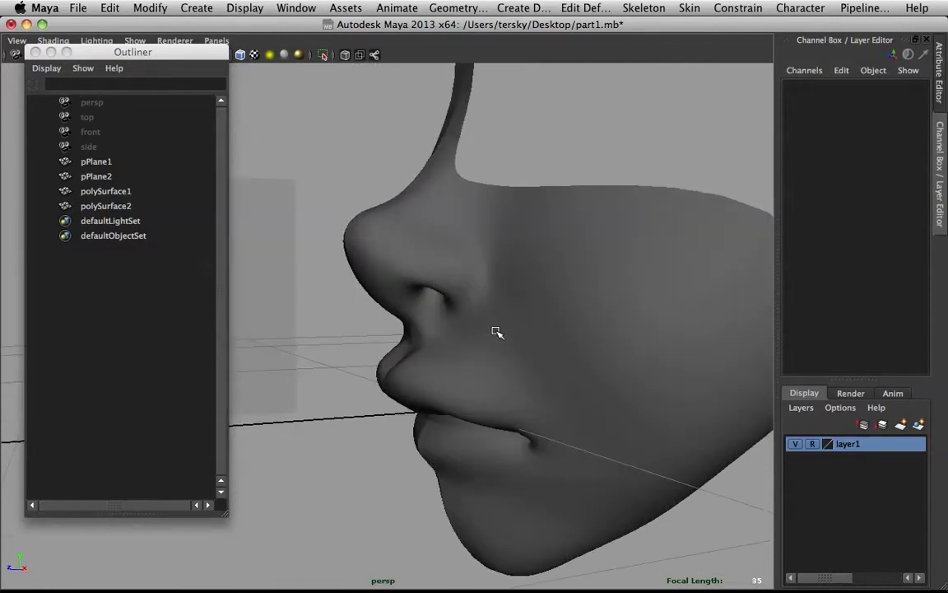
pyautogui.click(498, 359)
pyautogui.keyDown('alt'); pyautogui.moveTo(498, 359); pyautogui.dragTo(446, 364); pyautogui.keyUp('alt')
pyautogui.moveTo(445, 320); pyautogui.dragTo(449, 358, button='right')
pyautogui.click(402, 401)
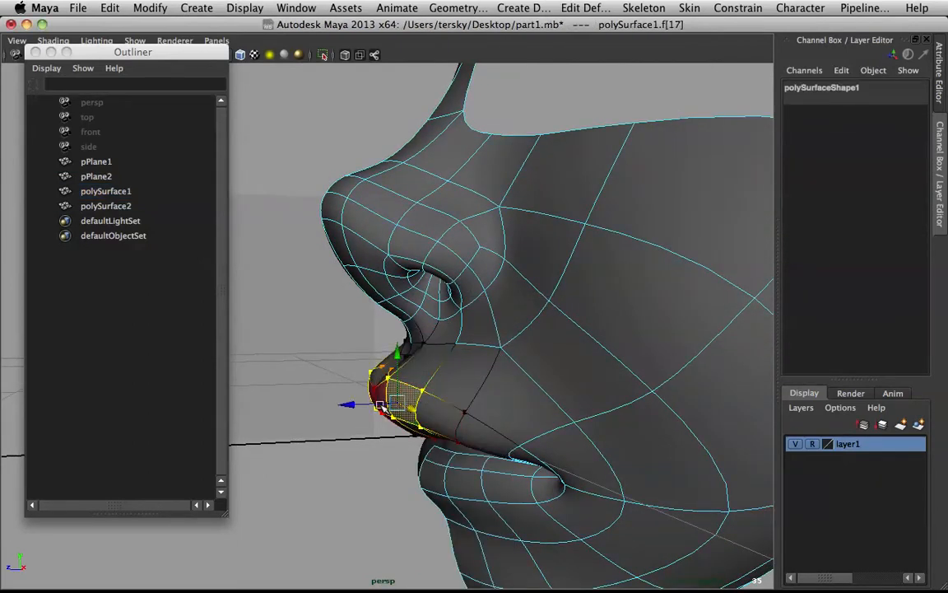
pyautogui.moveTo(363, 376); pyautogui.dragTo(349, 400)
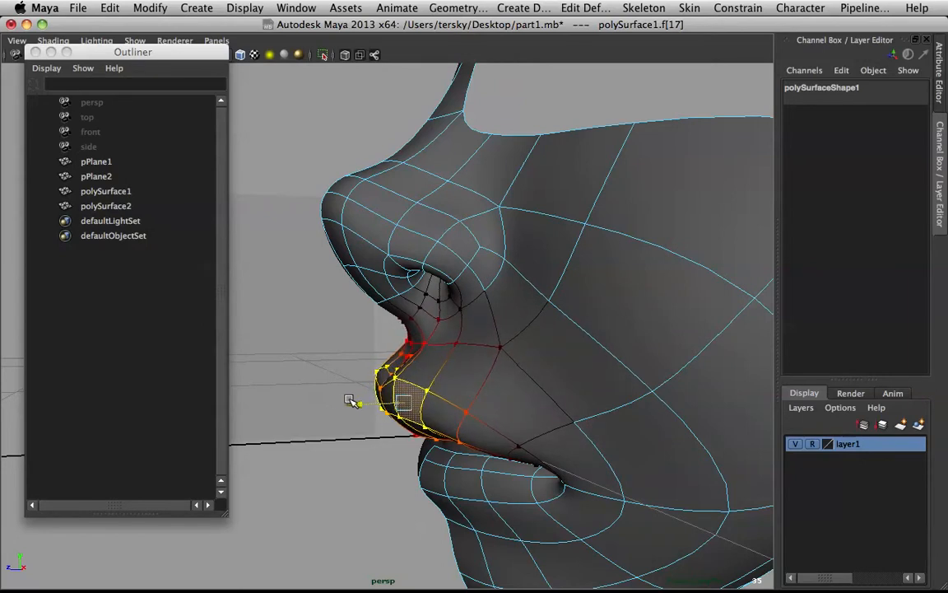
# Push the two faces between the nostril and the mouth corner slightly back along Z
pyautogui.click(511, 424)
pyautogui.click(485, 439)
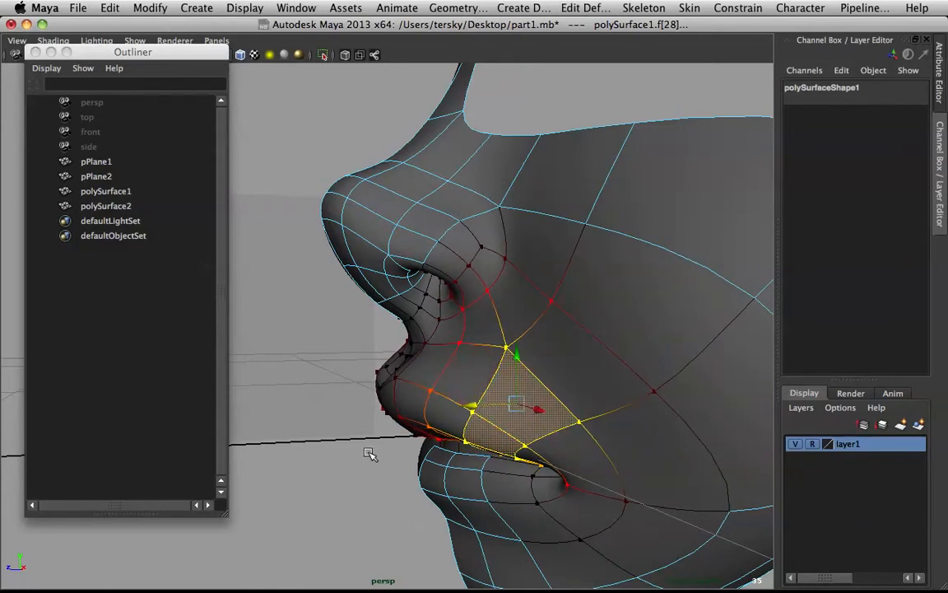
pyautogui.click(392, 440)
# In unsmoothed display, select the edges between the nostril and the mouth corner and nudge them along Z and Y
pyautogui.keyDown('alt'); pyautogui.moveTo(577, 359); pyautogui.dragTo(512, 375); pyautogui.keyUp('alt')
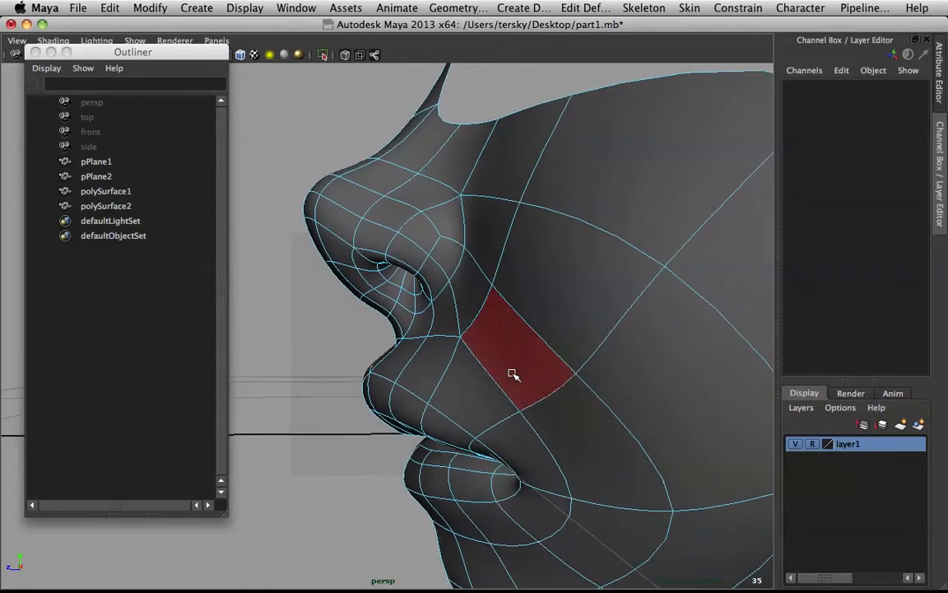
pyautogui.press('1')
pyautogui.moveTo(505, 323); pyautogui.dragTo(560, 304, button='right')
pyautogui.click(485, 365)
pyautogui.moveTo(440, 368); pyautogui.dragTo(442, 372)
pyautogui.moveTo(482, 324); pyautogui.dragTo(479, 331)
pyautogui.click(517, 324)
pyautogui.moveTo(520, 276); pyautogui.dragTo(521, 280)
# Select the edge running outward from beside the mouth corner and nudge it slightly forward along Z
pyautogui.click(607, 511)
pyautogui.keyDown('alt'); pyautogui.moveTo(606, 511); pyautogui.dragTo(600, 509); pyautogui.keyUp('alt')
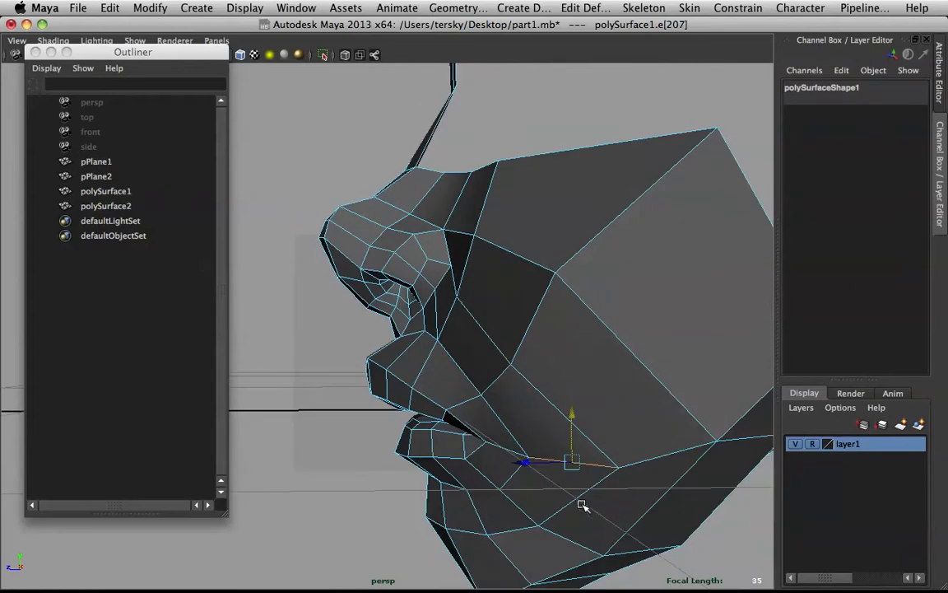
pyautogui.moveTo(528, 467); pyautogui.dragTo(525, 463)
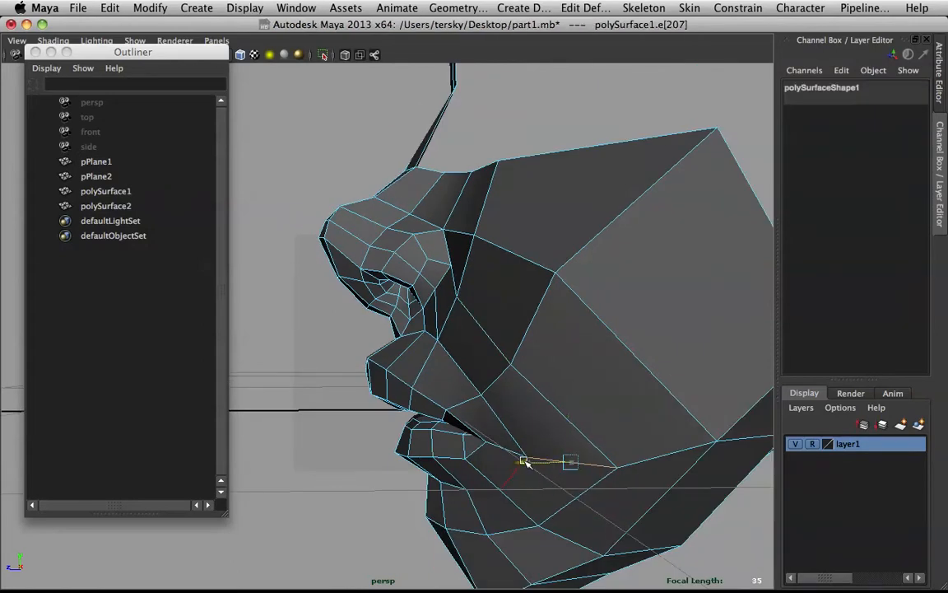
# Move the cheek vertex at the outer end of the mouth-corner edge forward along Z and slightly inward along X
pyautogui.moveTo(614, 321); pyautogui.dragTo(535, 319, button='right')
pyautogui.click(617, 469)
pyautogui.moveTo(567, 466); pyautogui.dragTo(545, 459)
pyautogui.keyDown('alt'); pyautogui.moveTo(633, 478); pyautogui.dragTo(654, 466); pyautogui.keyUp('alt')
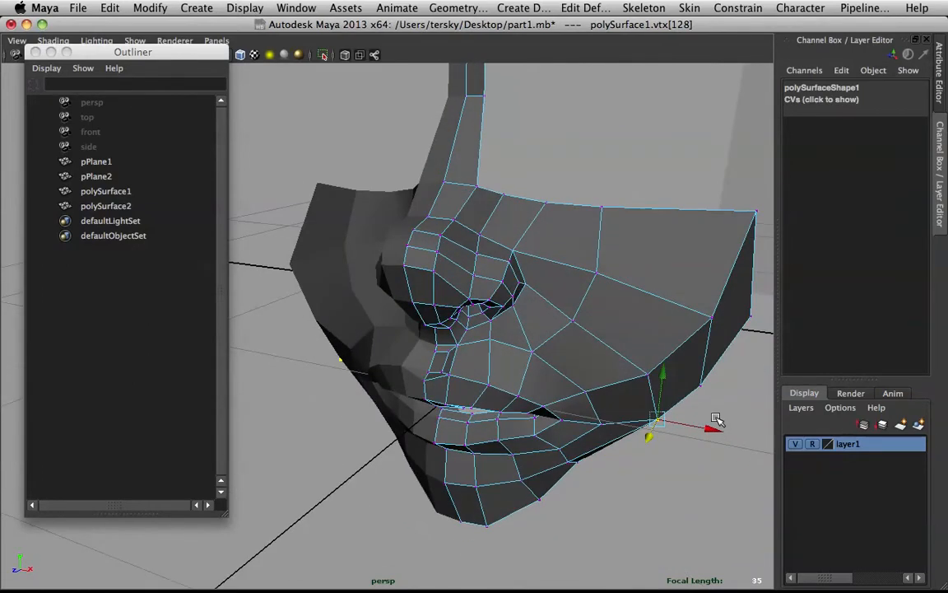
pyautogui.moveTo(715, 429); pyautogui.dragTo(711, 428)
# Reposition the cheek vertex above and outside the mouth corner from the front, and show the smoothed mesh
pyautogui.keyDown('alt'); pyautogui.moveTo(655, 374); pyautogui.dragTo(694, 338); pyautogui.keyUp('alt')
pyautogui.click(626, 364)
pyautogui.click(618, 364)
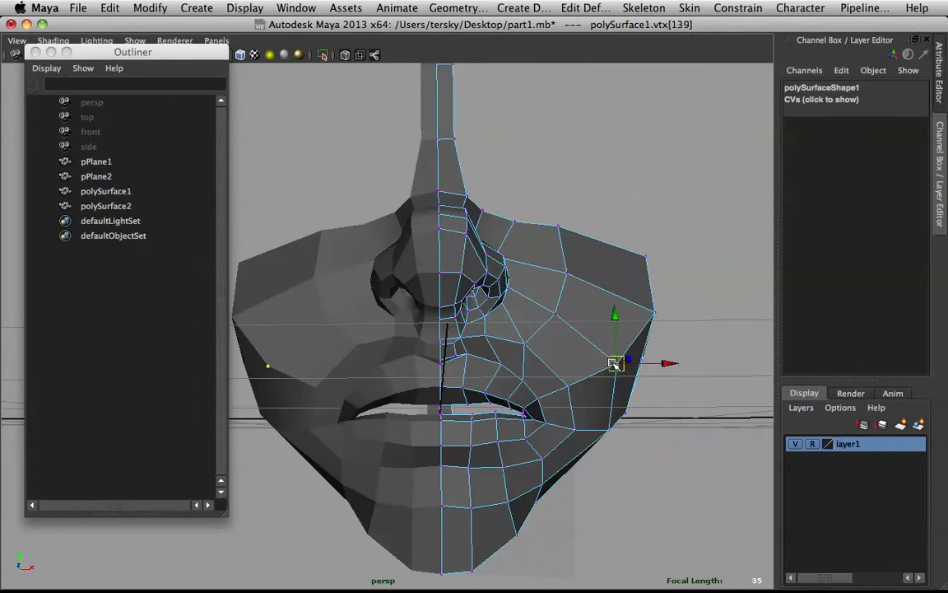
pyautogui.press('3')
pyautogui.click(680, 312)
pyautogui.keyDown('alt'); pyautogui.moveTo(650, 315); pyautogui.dragTo(559, 342); pyautogui.keyUp('alt')
pyautogui.moveTo(457, 304); pyautogui.dragTo(518, 226, button='right')
pyautogui.scroll(5, 576, 313)
pyautogui.keyDown('shift'); pyautogui.rightClick(606, 303); pyautogui.keyUp('shift')
pyautogui.click(535, 281)
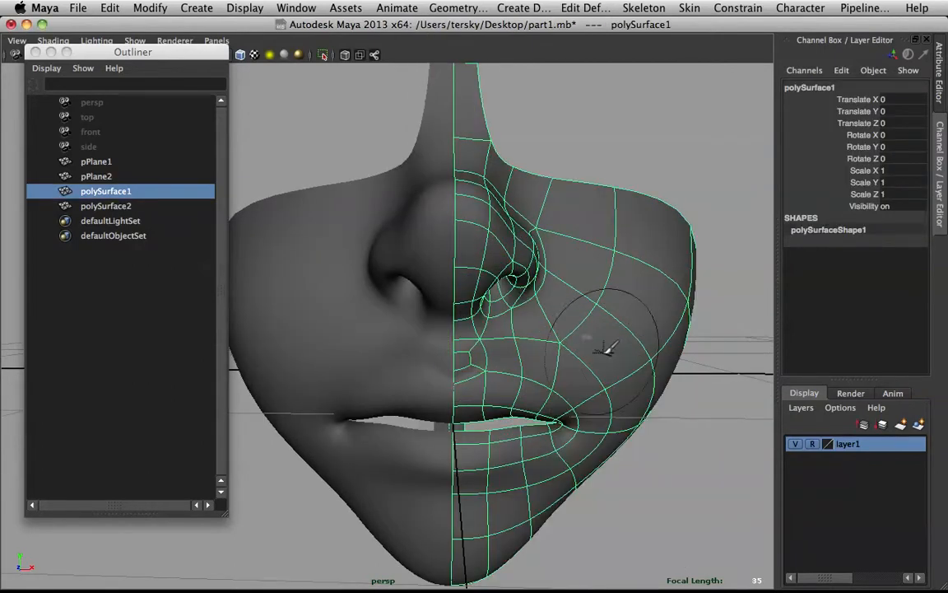
pyautogui.keyDown('alt'); pyautogui.moveTo(605, 375); pyautogui.dragTo(675, 428); pyautogui.keyUp('alt')
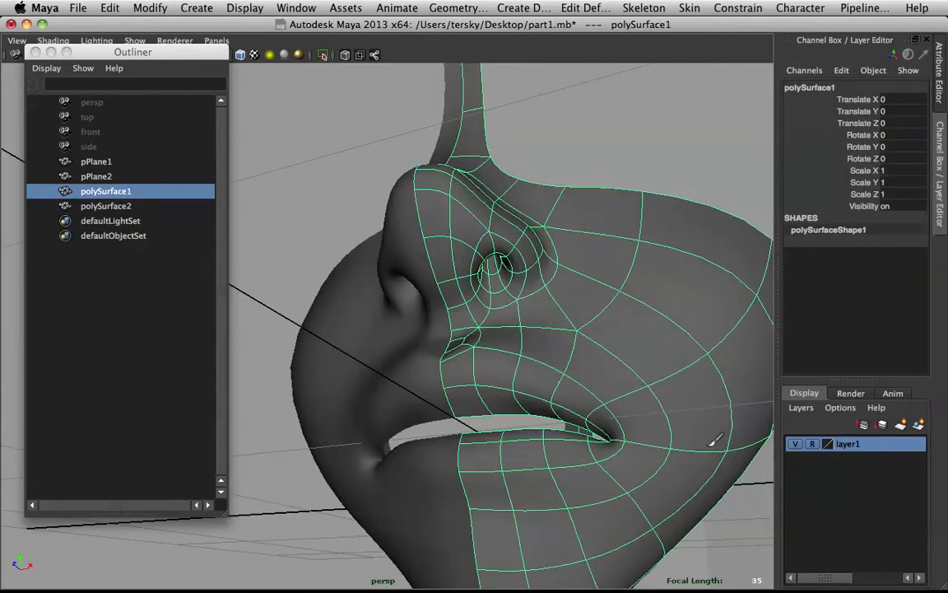
pyautogui.keyDown('alt'); pyautogui.moveTo(582, 468); pyautogui.dragTo(614, 515); pyautogui.keyUp('alt')
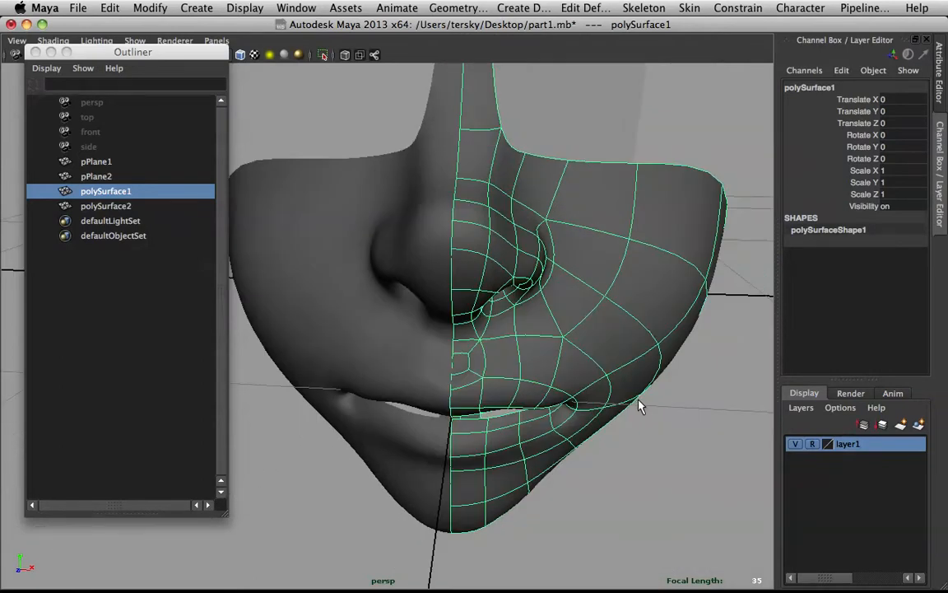
pyautogui.keyDown('alt'); pyautogui.moveTo(589, 461); pyautogui.dragTo(619, 319); pyautogui.keyUp('alt')
pyautogui.click(565, 403)
pyautogui.scroll(4, 619, 319)
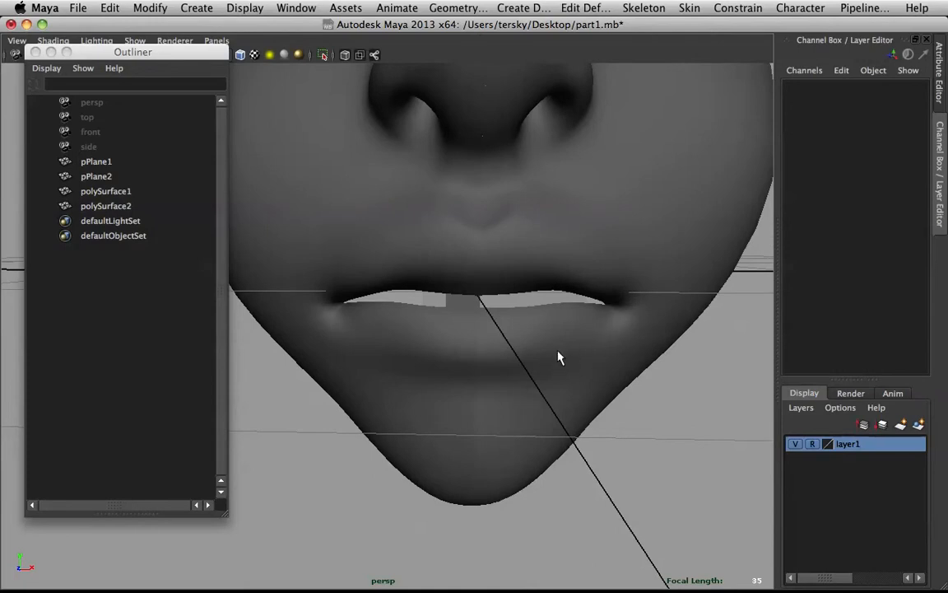
# Reposition the two lower-lip vertices just below the mouth corner, restore the smoothed preview, and clear the selection
pyautogui.click(624, 338)
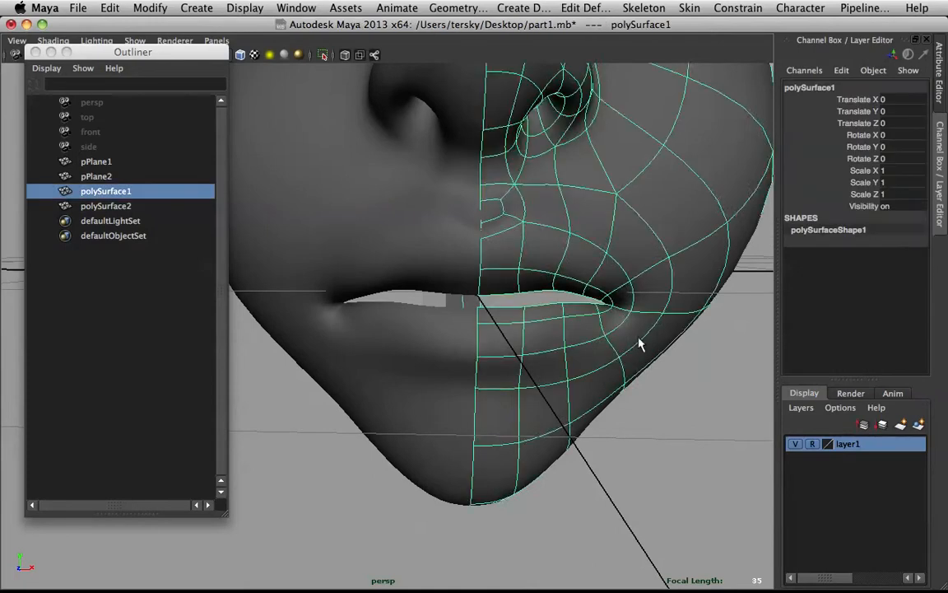
pyautogui.press('1')
pyautogui.moveTo(618, 332); pyautogui.dragTo(600, 322, button='right')
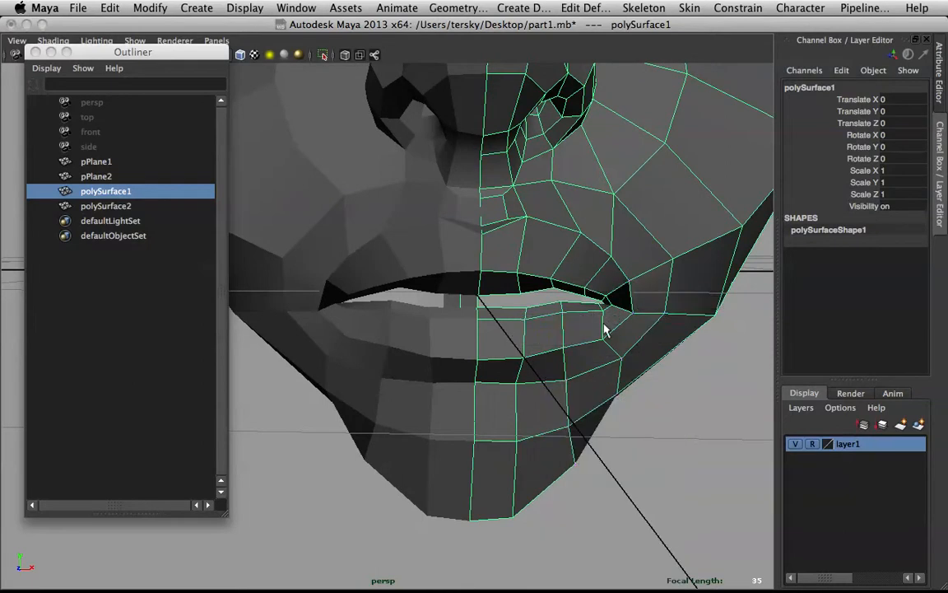
pyautogui.click(607, 339)
pyautogui.press('w')
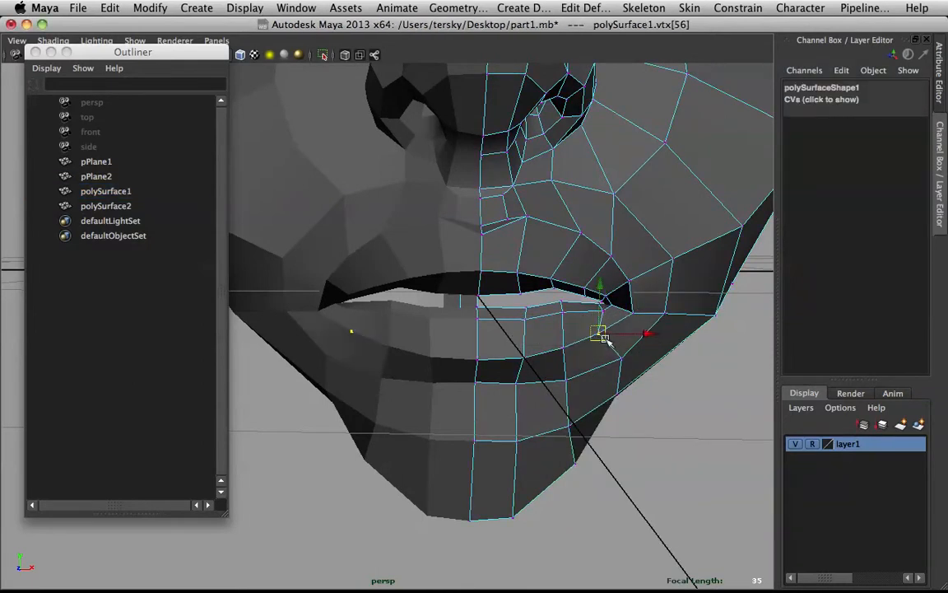
pyautogui.click(620, 360)
pyautogui.moveTo(621, 360); pyautogui.dragTo(631, 411)
pyautogui.press('3')
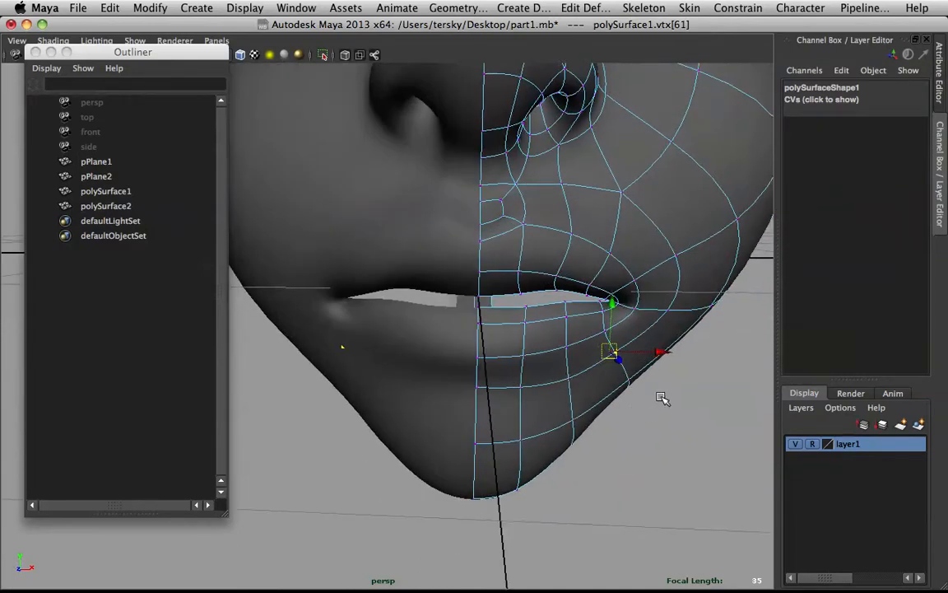
pyautogui.click(663, 398)
# Select the mouth-corner vertex and adjust its height along Y, with the smoothed preview on
pyautogui.keyDown('alt'); pyautogui.moveTo(570, 305); pyautogui.dragTo(629, 277); pyautogui.keyUp('alt')
pyautogui.press('1')
pyautogui.keyDown('alt'); pyautogui.moveTo(526, 291); pyautogui.dragTo(666, 357); pyautogui.keyUp('alt')
pyautogui.moveTo(679, 337); pyautogui.dragTo(600, 322, button='right')
pyautogui.click(673, 360)
pyautogui.keyDown('alt'); pyautogui.moveTo(674, 359); pyautogui.dragTo(683, 361); pyautogui.keyUp('alt')
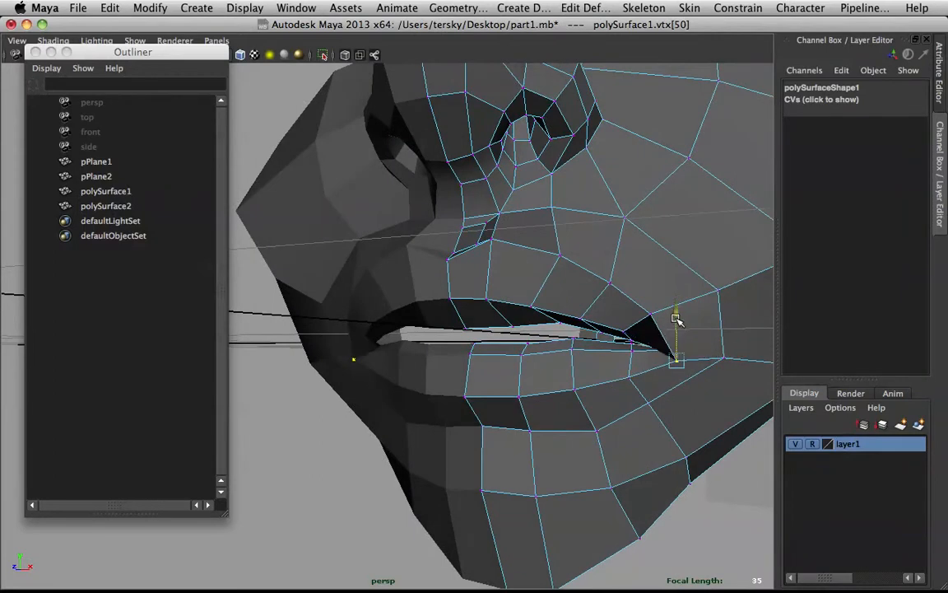
pyautogui.press('3')
pyautogui.keyDown('alt'); pyautogui.moveTo(677, 323); pyautogui.dragTo(672, 371); pyautogui.keyUp('alt')
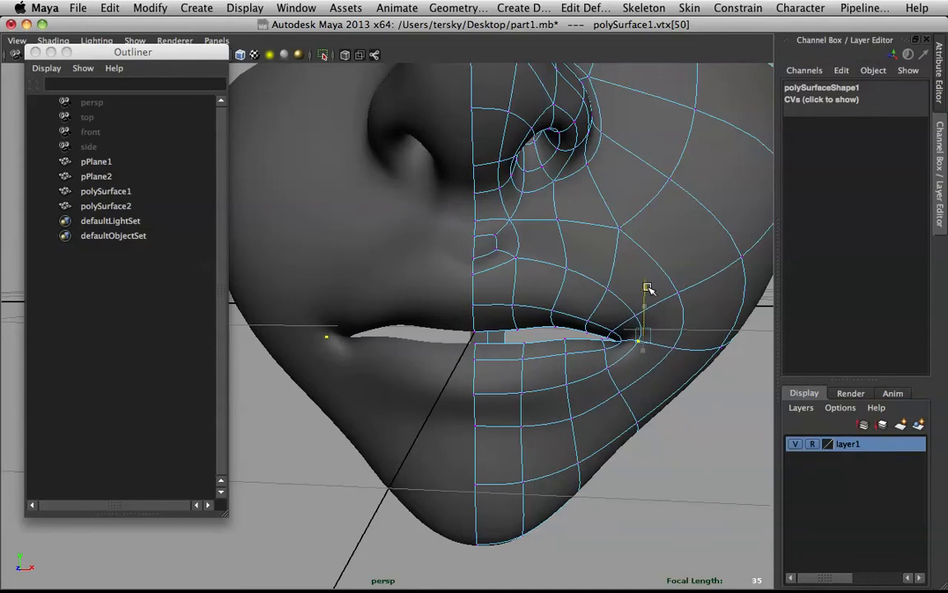
# Adjust the depth of the mouth-corner vertex along Z, show the smoothed mesh, and clear the selection
pyautogui.keyDown('alt'); pyautogui.moveTo(658, 341); pyautogui.dragTo(559, 390); pyautogui.keyUp('alt')
pyautogui.press('1')
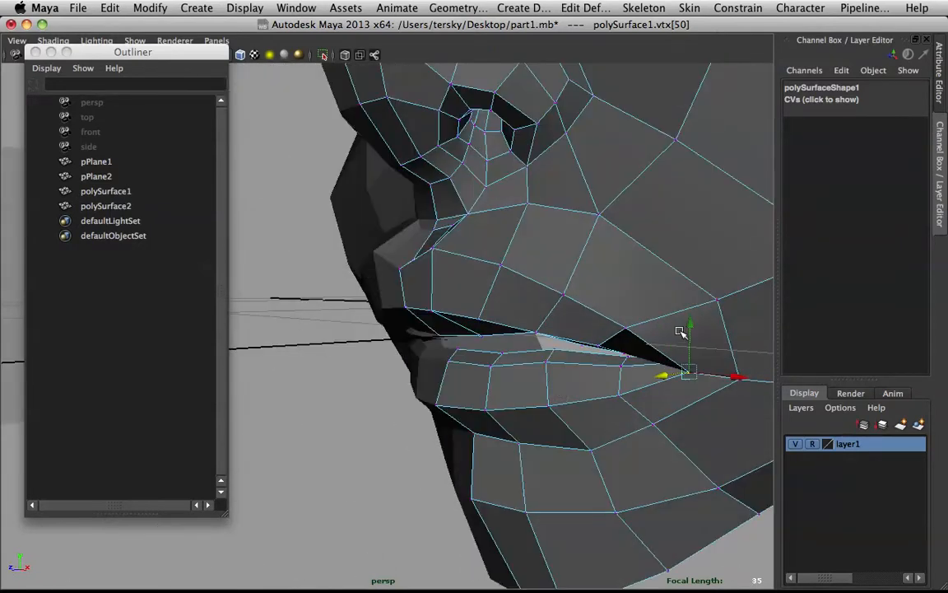
pyautogui.press('3')
pyautogui.keyDown('alt'); pyautogui.moveTo(690, 326); pyautogui.dragTo(601, 387); pyautogui.keyUp('alt')
pyautogui.click(648, 445)
# Select the whole border edge loop of the mouth opening and extrude it into the mouth
pyautogui.keyDown('alt'); pyautogui.moveTo(648, 445); pyautogui.dragTo(515, 307); pyautogui.keyUp('alt')
pyautogui.press('1')
pyautogui.rightClick(449, 279)
pyautogui.click(448, 247)
pyautogui.click(478, 271)
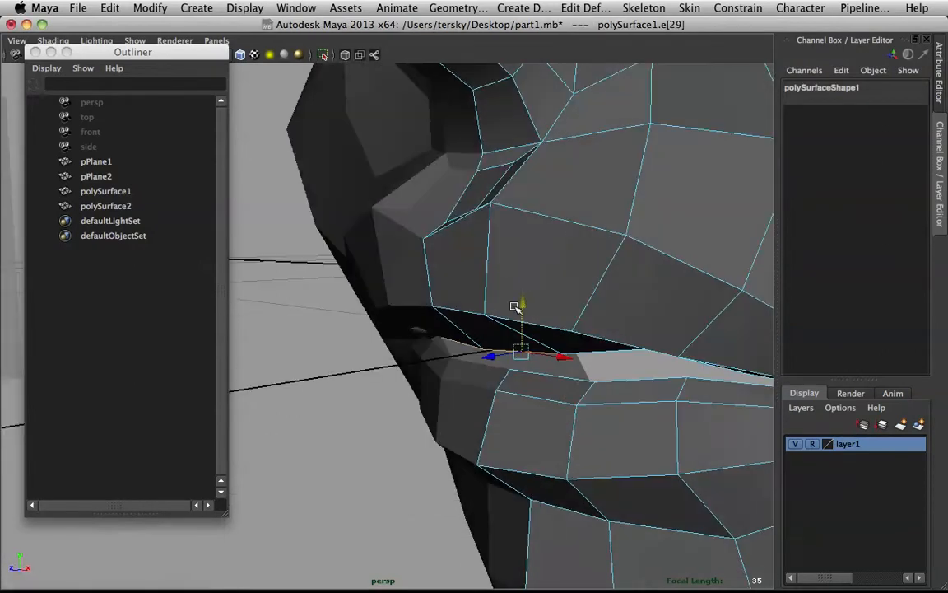
pyautogui.doubleClick(553, 377)
pyautogui.keyDown('shift'); pyautogui.moveTo(550, 373); pyautogui.dragTo(535, 404, button='right'); pyautogui.keyUp('shift')
pyautogui.keyDown('alt'); pyautogui.moveTo(677, 394); pyautogui.dragTo(437, 363); pyautogui.keyUp('alt')
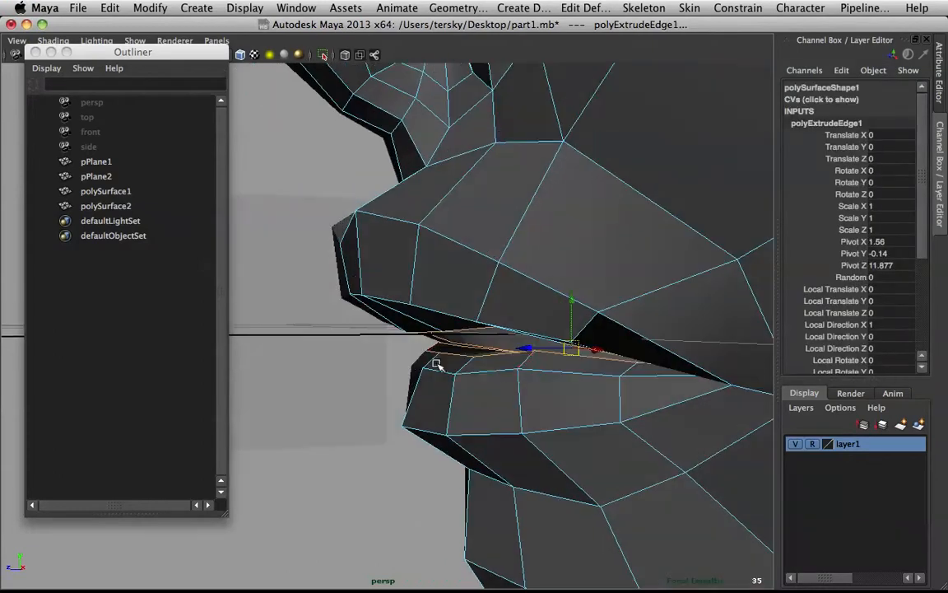
pyautogui.moveTo(528, 350); pyautogui.dragTo(509, 306)
pyautogui.click(506, 306)
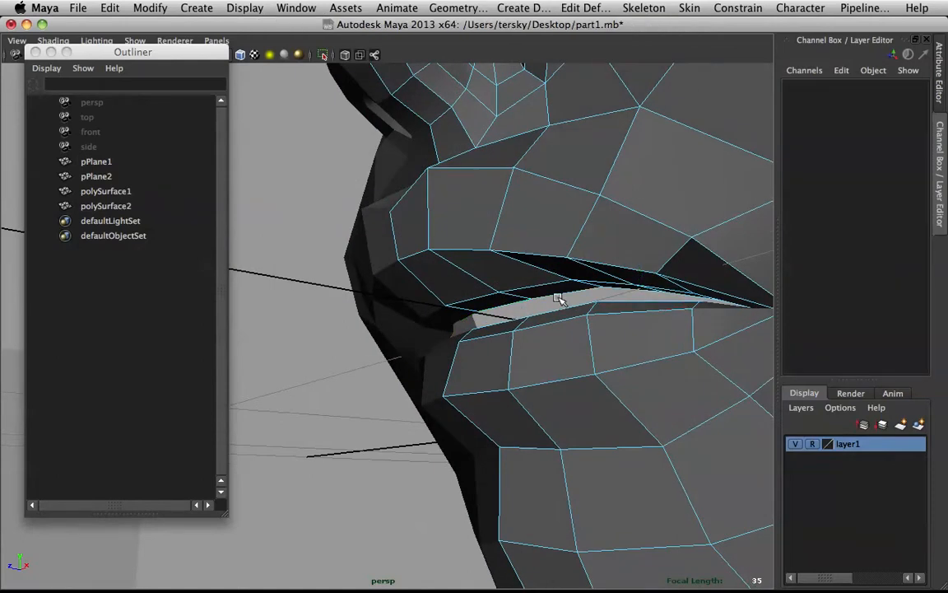
# Select the extruded border edges inside the upper lip and move them along Z and slightly upward
pyautogui.click(514, 306)
pyautogui.keyDown('alt'); pyautogui.moveTo(568, 303); pyautogui.dragTo(669, 300); pyautogui.keyUp('alt')
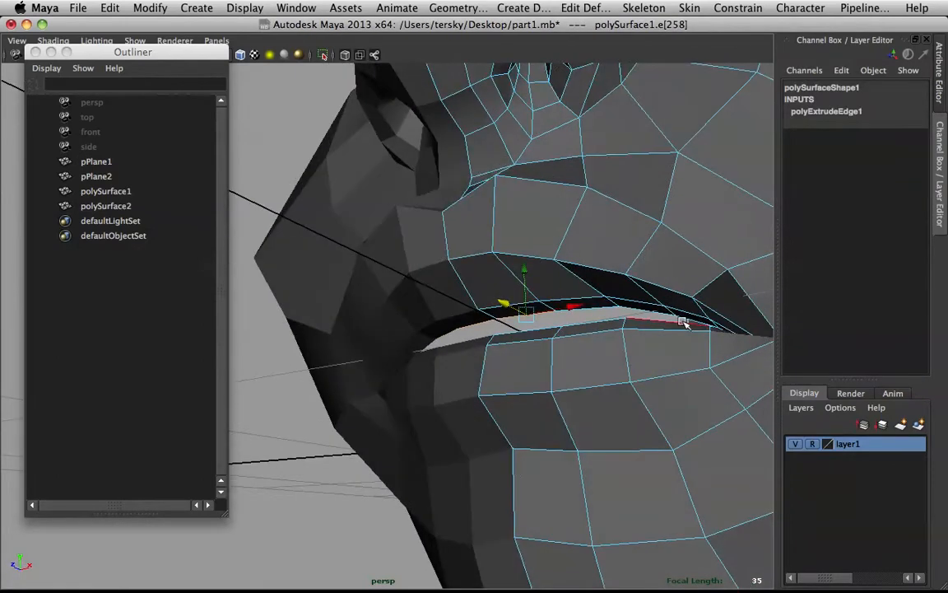
pyautogui.keyDown('shift'); pyautogui.click(683, 318); pyautogui.keyUp('shift')
pyautogui.keyDown('shift'); pyautogui.click(684, 317); pyautogui.keyUp('shift')
pyautogui.keyDown('shift'); pyautogui.click(682, 310); pyautogui.keyUp('shift')
pyautogui.moveTo(602, 274); pyautogui.dragTo(542, 249)
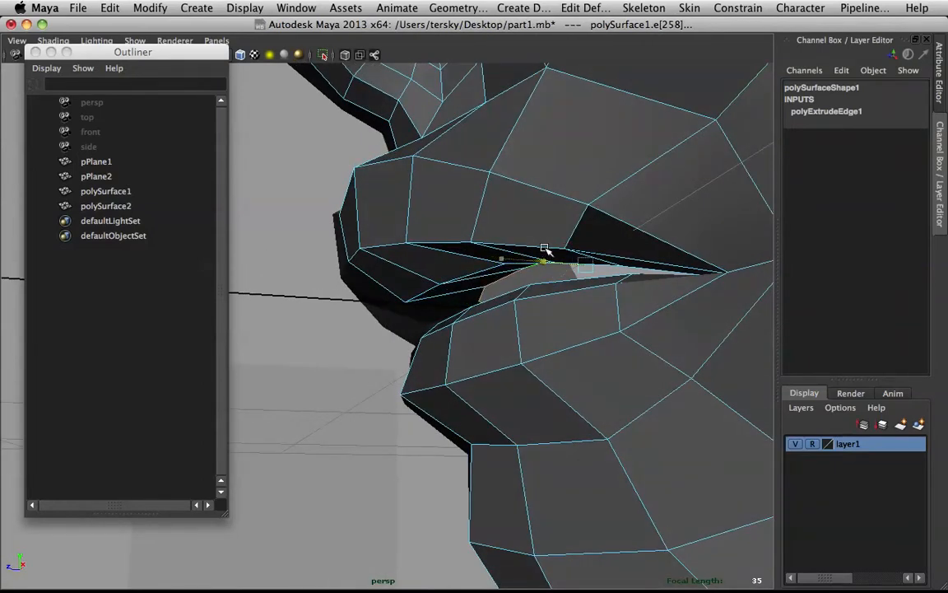
pyautogui.moveTo(582, 219); pyautogui.dragTo(582, 211)
# Reposition the two vertices on the upper lip's lower edge nearest the centre to even out its curve
pyautogui.keyDown('alt'); pyautogui.moveTo(411, 219); pyautogui.dragTo(601, 321); pyautogui.keyUp('alt')
pyautogui.moveTo(602, 321); pyautogui.dragTo(548, 318, button='right')
pyautogui.click(610, 332)
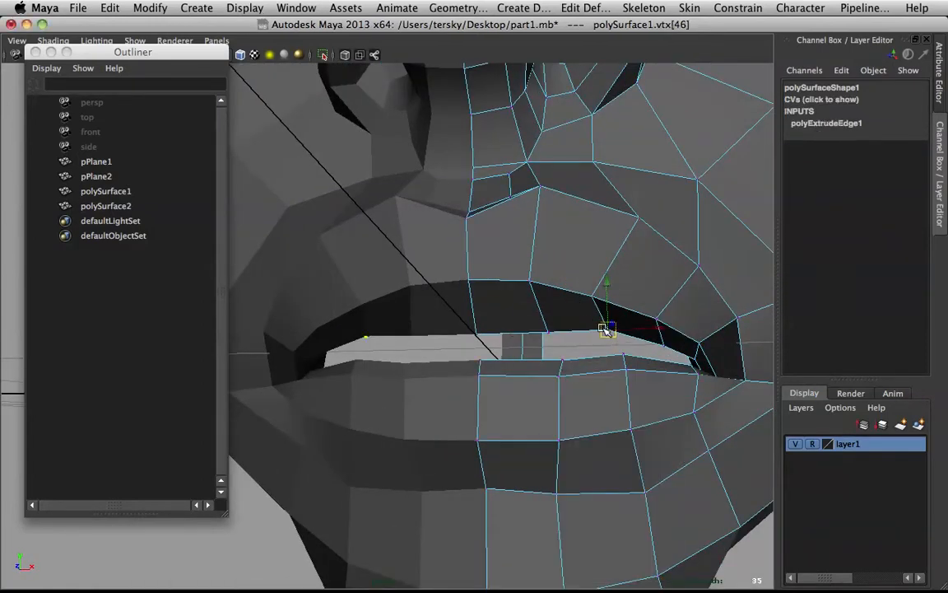
pyautogui.moveTo(603, 326); pyautogui.dragTo(537, 334)
pyautogui.click(550, 332)
pyautogui.press('q')
# Reposition the upper-lip edge vertices toward the mouth corner, show the smoothed mesh, and clear the selection
pyautogui.click(664, 346)
pyautogui.press('w')
pyautogui.moveTo(666, 345); pyautogui.dragTo(653, 337)
pyautogui.press('q')
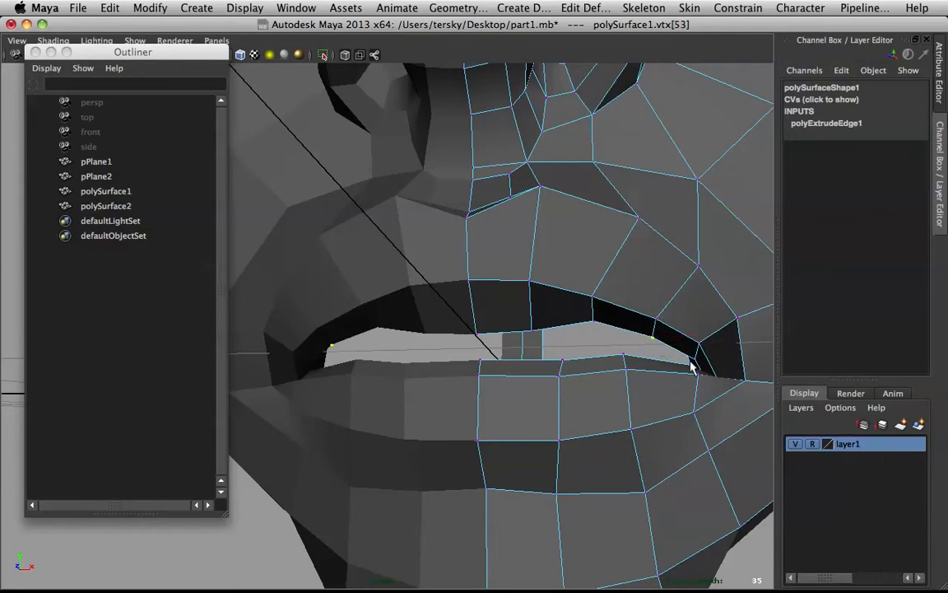
pyautogui.click(693, 363)
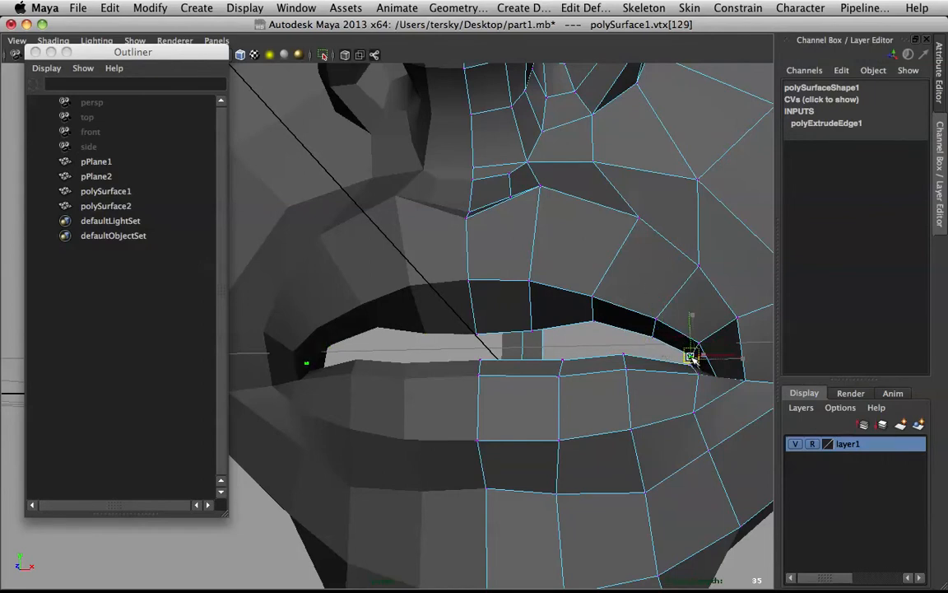
pyautogui.keyDown('alt'); pyautogui.moveTo(712, 354); pyautogui.dragTo(665, 337); pyautogui.keyUp('alt')
pyautogui.press('3')
pyautogui.click(759, 491)
# Select two upper-lip faces along the mouth opening and enable soft selection with an adjusted falloff
pyautogui.moveTo(586, 216); pyautogui.dragTo(582, 260, button='right')
pyautogui.click(505, 323)
pyautogui.click(505, 322)
pyautogui.keyDown('shift'); pyautogui.click(574, 313); pyautogui.keyUp('shift')
pyautogui.scroll(-4, 574, 305)
pyautogui.press('b')
pyautogui.moveTo(543, 261); pyautogui.dragTo(484, 273)
# Adjust the central lower-lip border face and the front face below and outside it along Y with soft selection
pyautogui.click(466, 352)
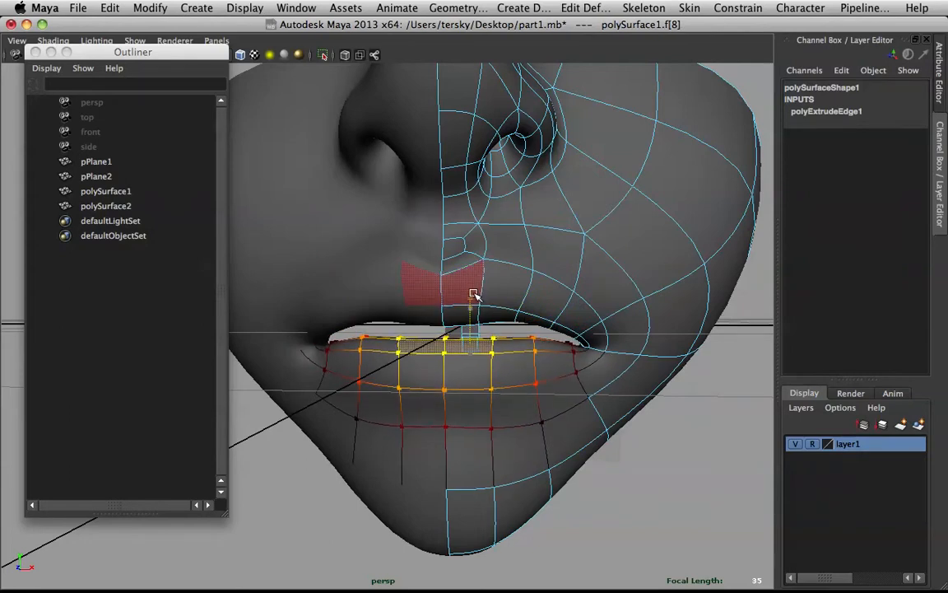
pyautogui.click(512, 418)
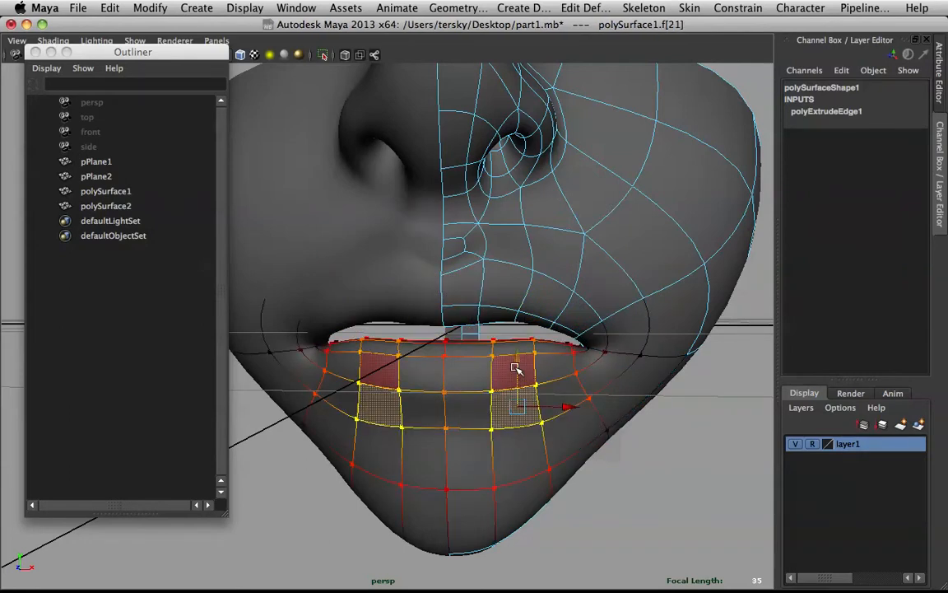
pyautogui.press('e')
pyautogui.moveTo(514, 360); pyautogui.dragTo(520, 365)
pyautogui.press('q')
# Adjust the inner upper-lip, central lower-lip and mouth-corner faces along Y with soft selection to narrow the mouth opening
pyautogui.keyDown('alt'); pyautogui.moveTo(474, 329); pyautogui.dragTo(421, 258); pyautogui.keyUp('alt')
pyautogui.moveTo(498, 282); pyautogui.dragTo(521, 335)
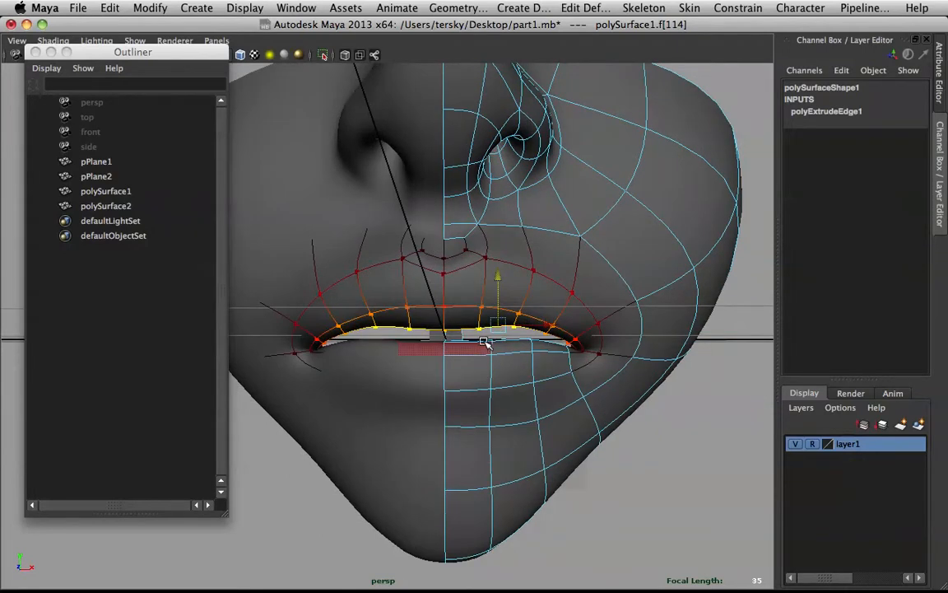
pyautogui.click(486, 341)
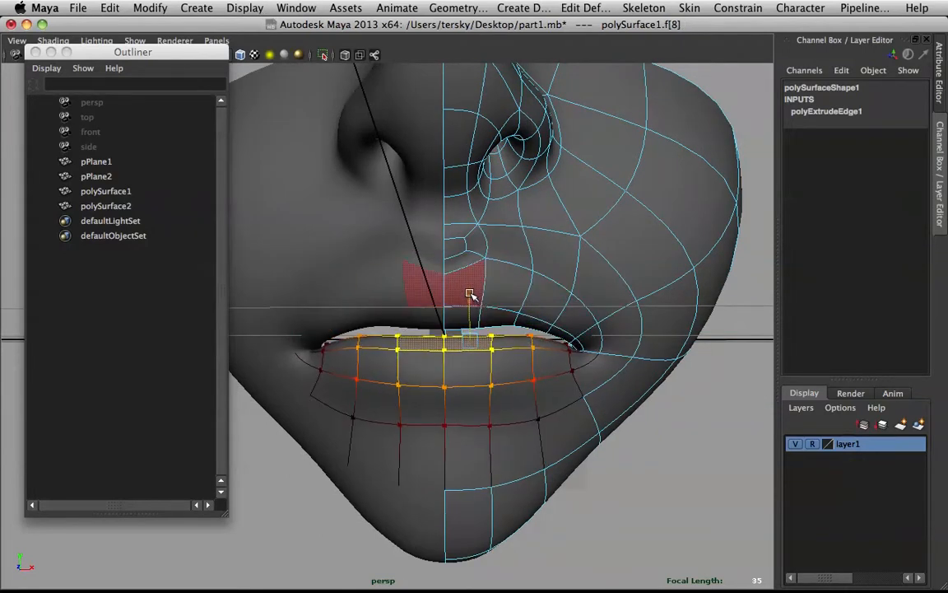
pyautogui.click(580, 349)
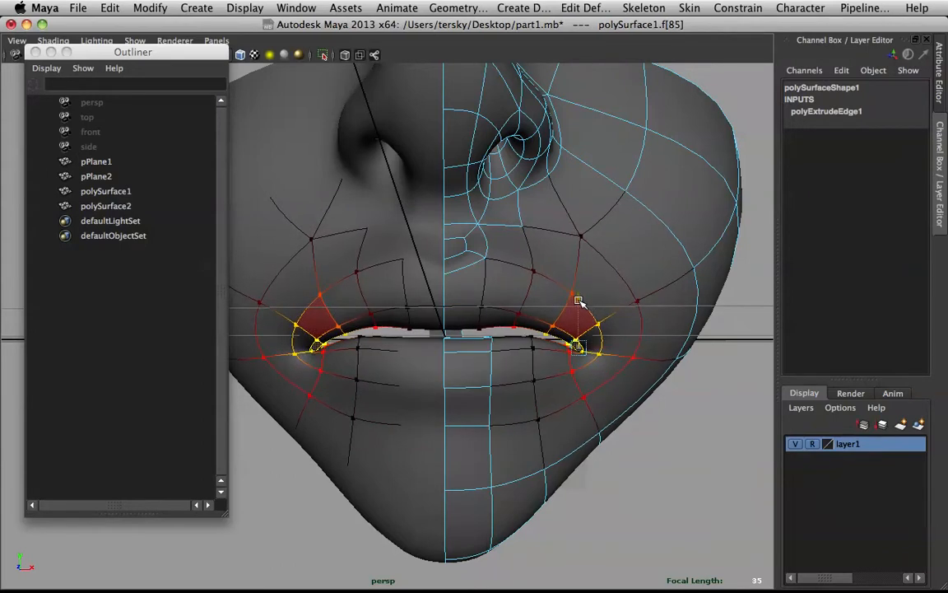
pyautogui.click(486, 340)
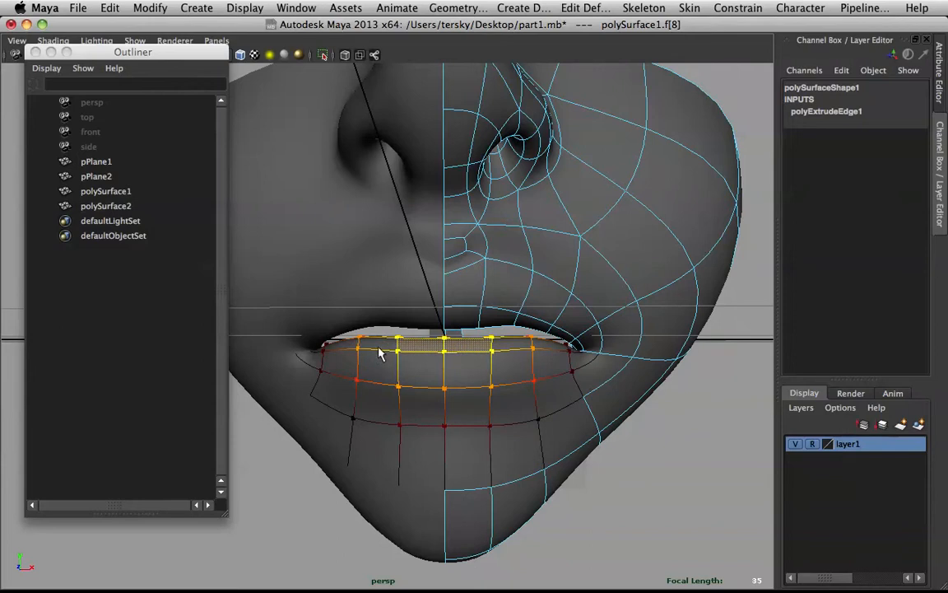
pyautogui.click(453, 320)
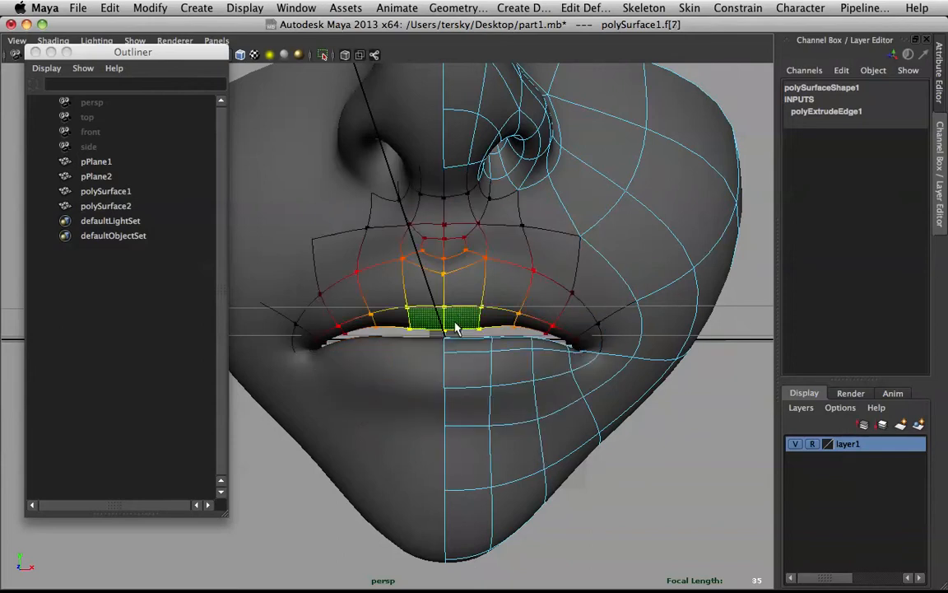
pyautogui.click(461, 345)
pyautogui.click(466, 321)
pyautogui.click(466, 339)
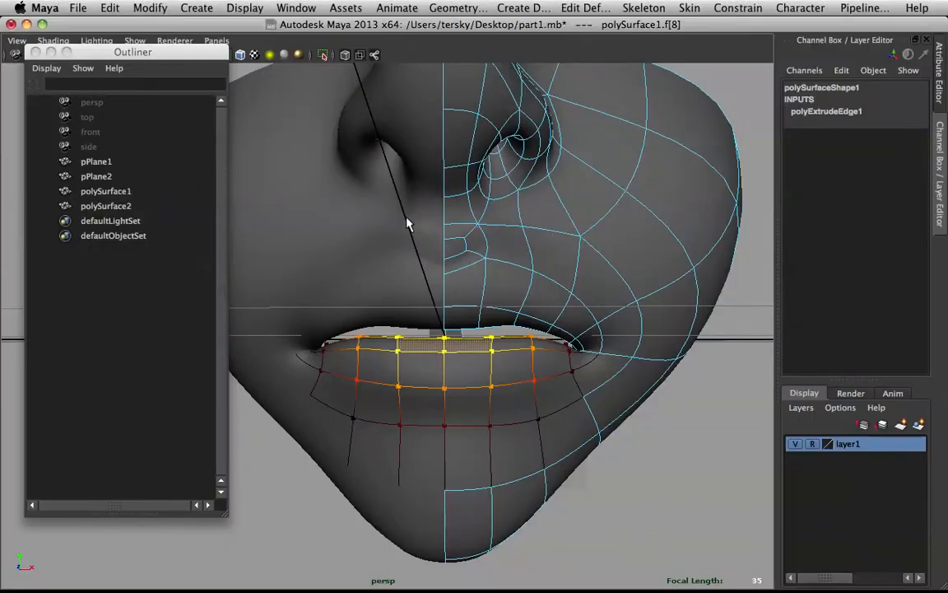
# Move the Outliner window clear of the view's upper edge and show the Tool Box
pyautogui.press('space')
pyautogui.moveTo(103, 52); pyautogui.dragTo(172, 142)
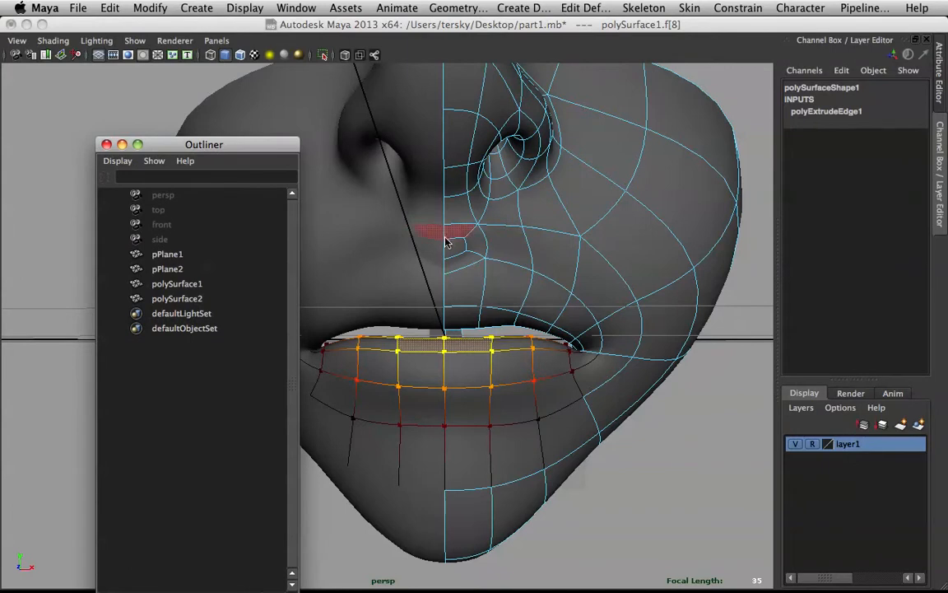
pyautogui.press('space')
pyautogui.click(712, 243)
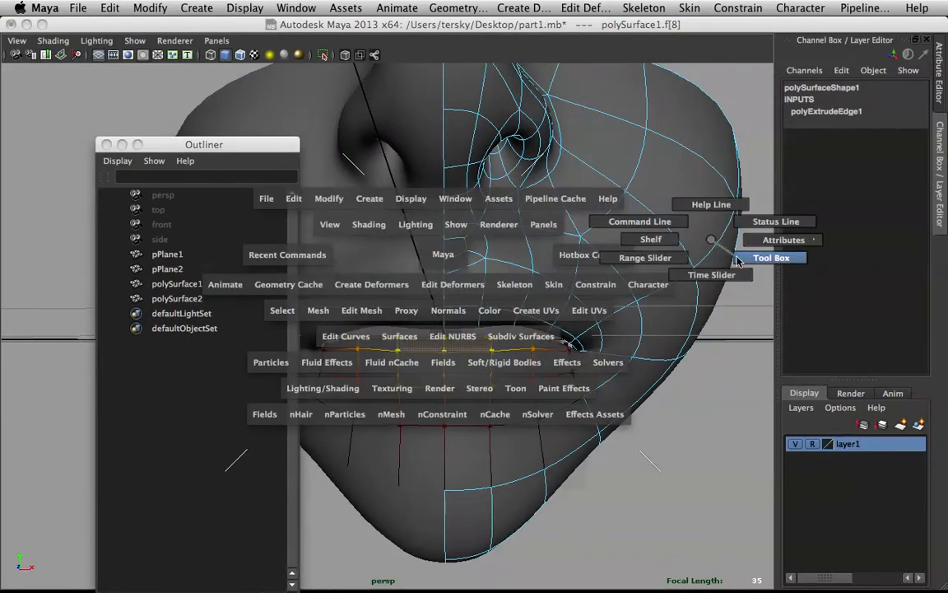
pyautogui.click(771, 258)
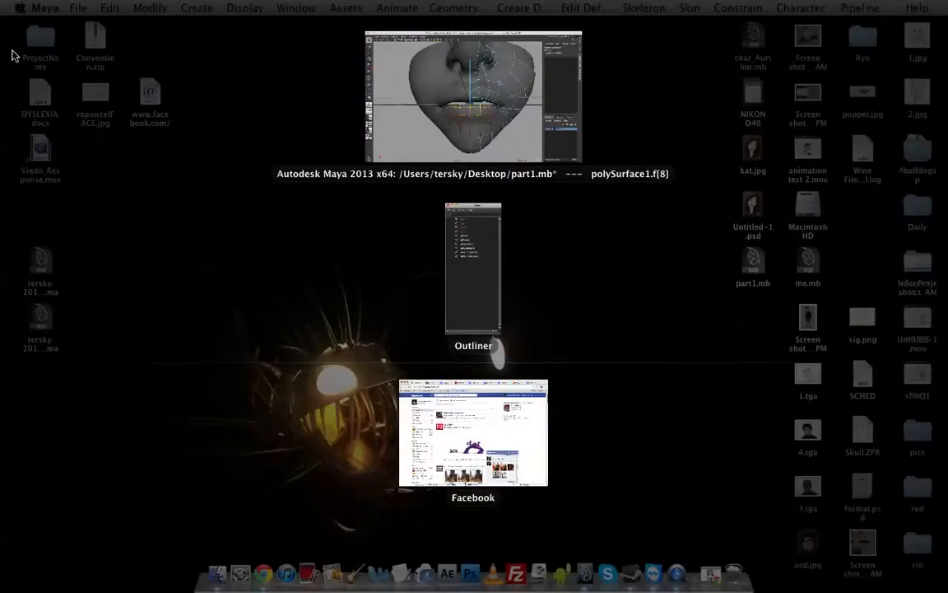
# Open the Select Tool settings and move the Outliner off them to expose the Soft Selection options
pyautogui.click(56, 84)
pyautogui.doubleClick(17, 55)
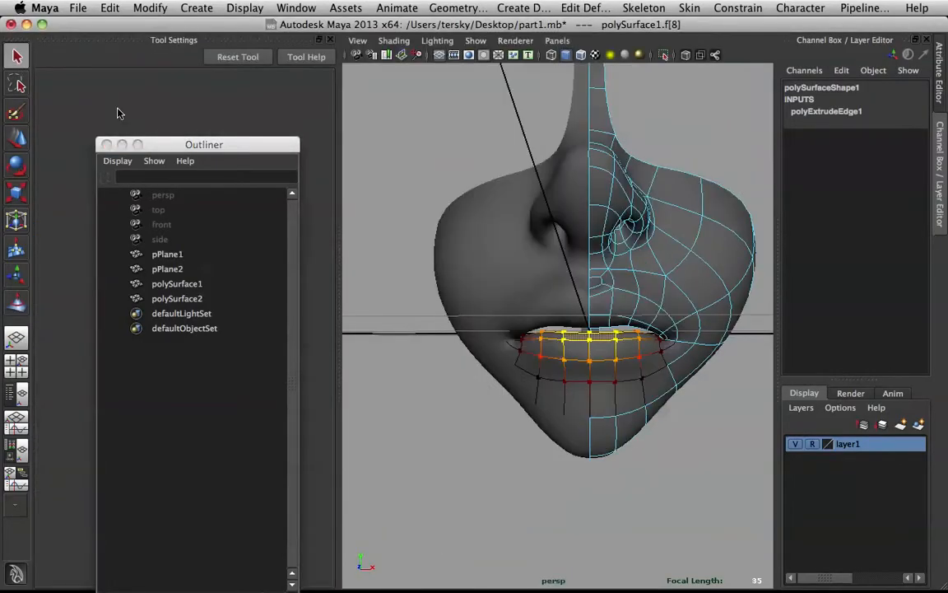
pyautogui.moveTo(185, 145); pyautogui.dragTo(574, 122)
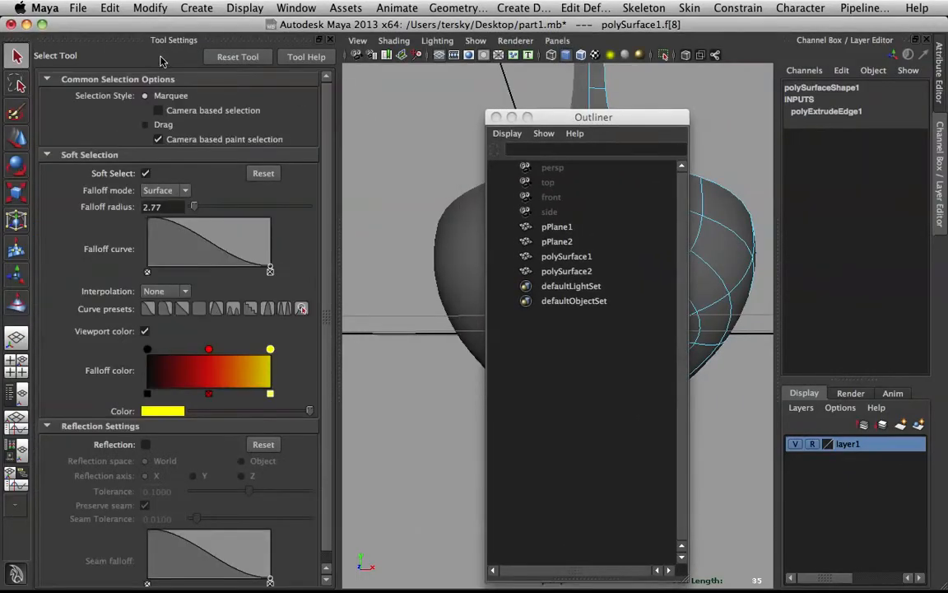
pyautogui.scroll(-1, 205, 244)
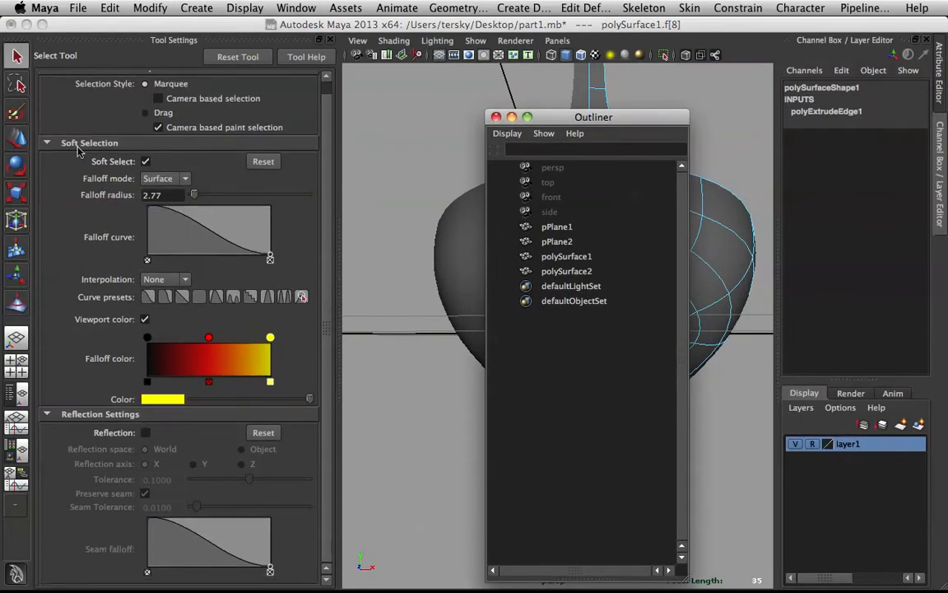
# Try the Volume falloff mode for soft selection on an upper-lip face beside the centre of the mouth
pyautogui.click(148, 179)
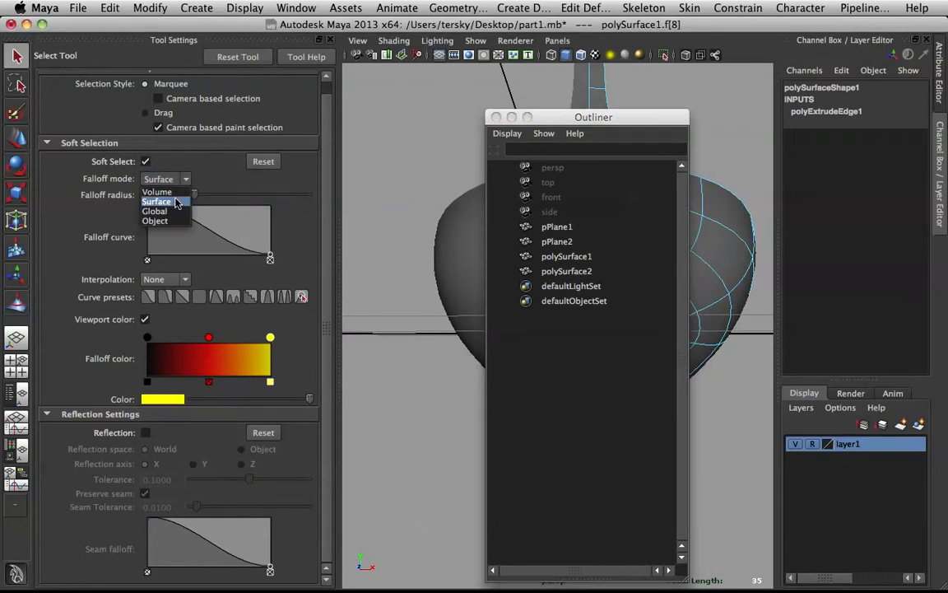
pyautogui.click(165, 192)
pyautogui.click(517, 110)
pyautogui.moveTo(621, 107); pyautogui.dragTo(380, 106)
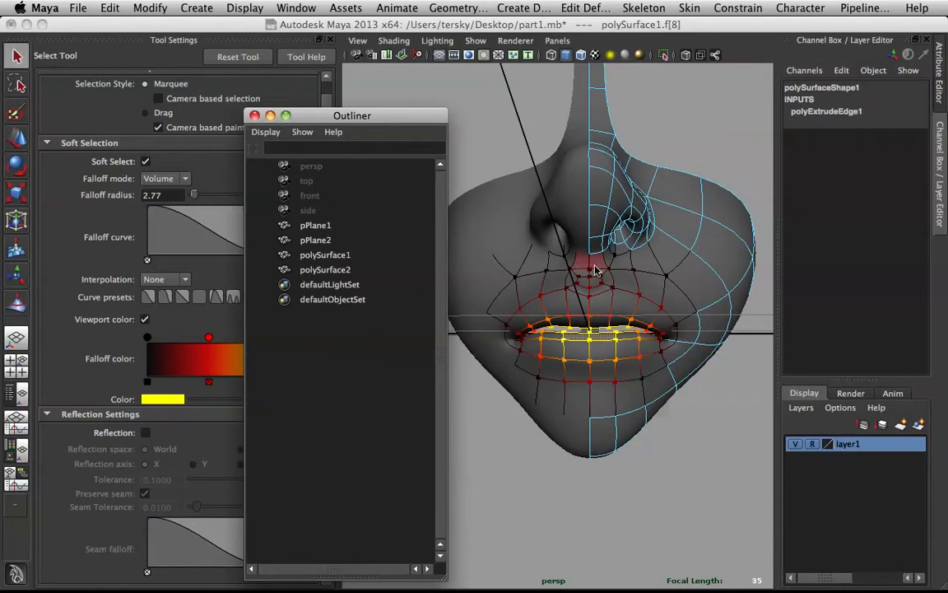
pyautogui.click(621, 323)
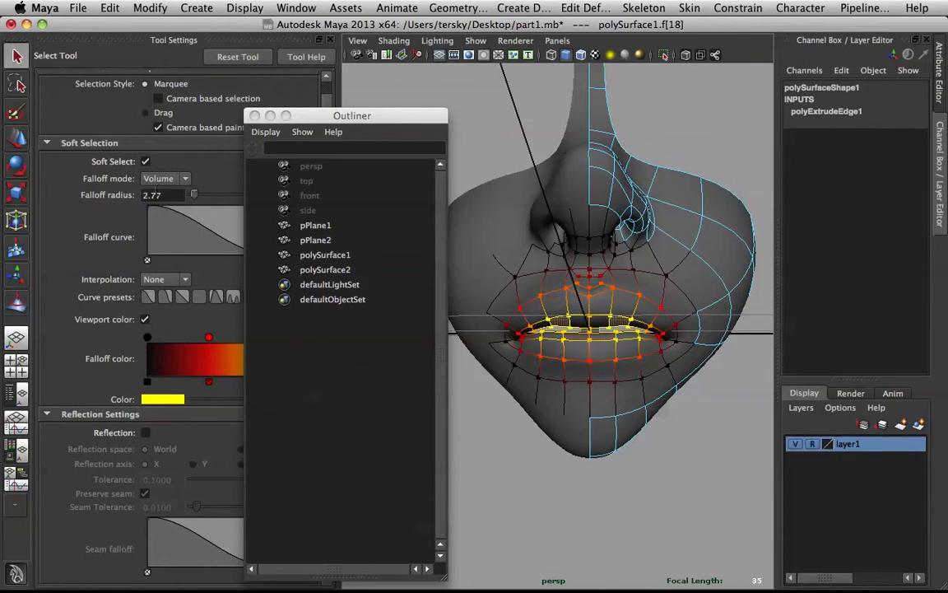
# Set the soft selection falloff mode back to Surface
pyautogui.click(179, 179)
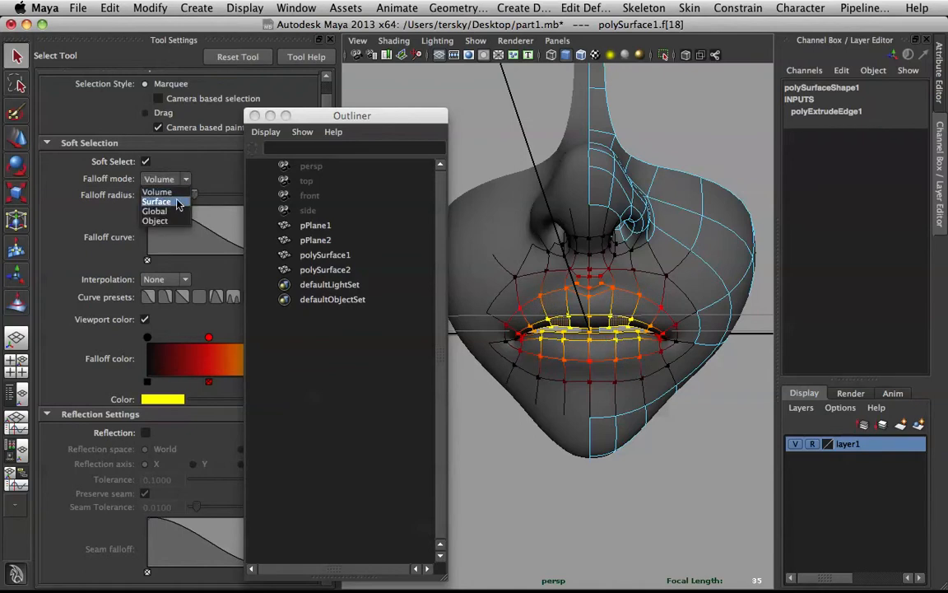
pyautogui.click(157, 202)
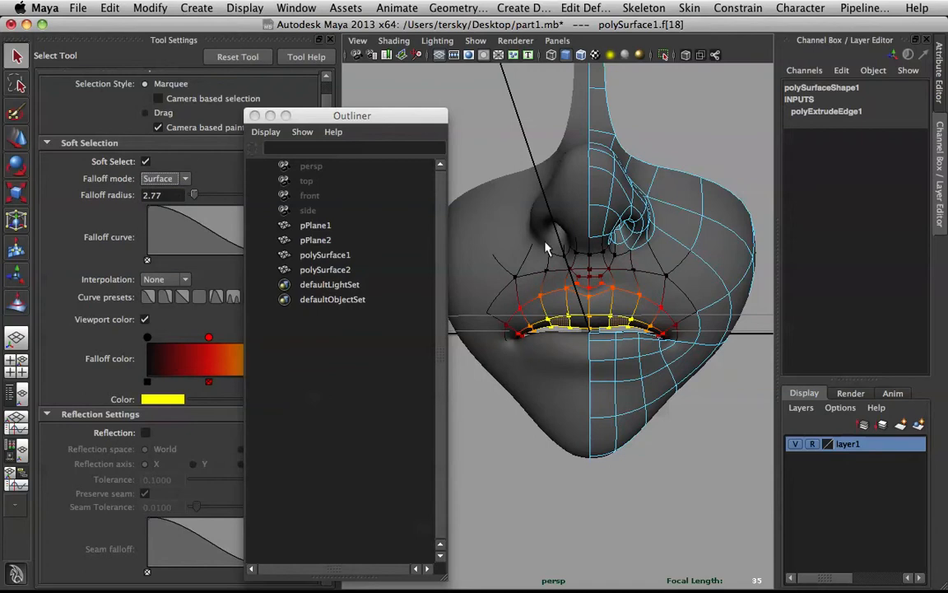
pyautogui.scroll(5, 652, 312)
pyautogui.scroll(-3, 671, 300)
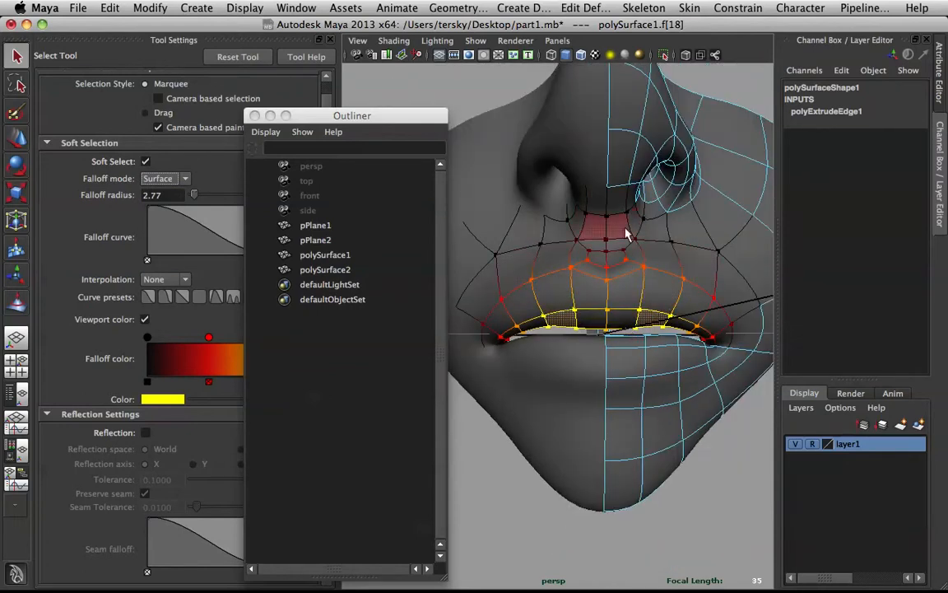
# Return the mesh to object mode with nothing selected and close the tool settings
pyautogui.press('space')
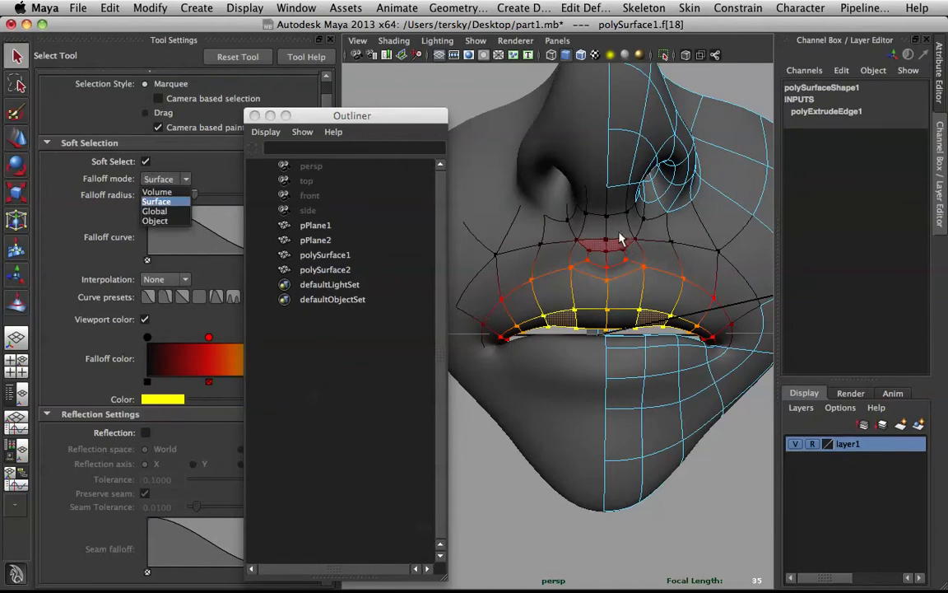
pyautogui.click(493, 74)
pyautogui.press('space')
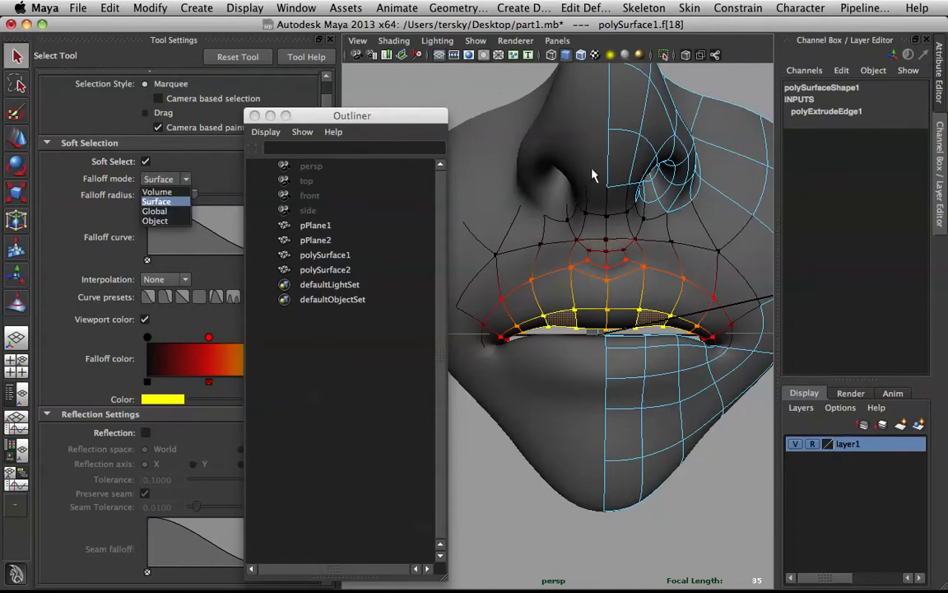
pyautogui.click(481, 68)
pyautogui.moveTo(653, 205); pyautogui.dragTo(716, 167, button='right')
pyautogui.click(726, 444)
pyautogui.press('space')
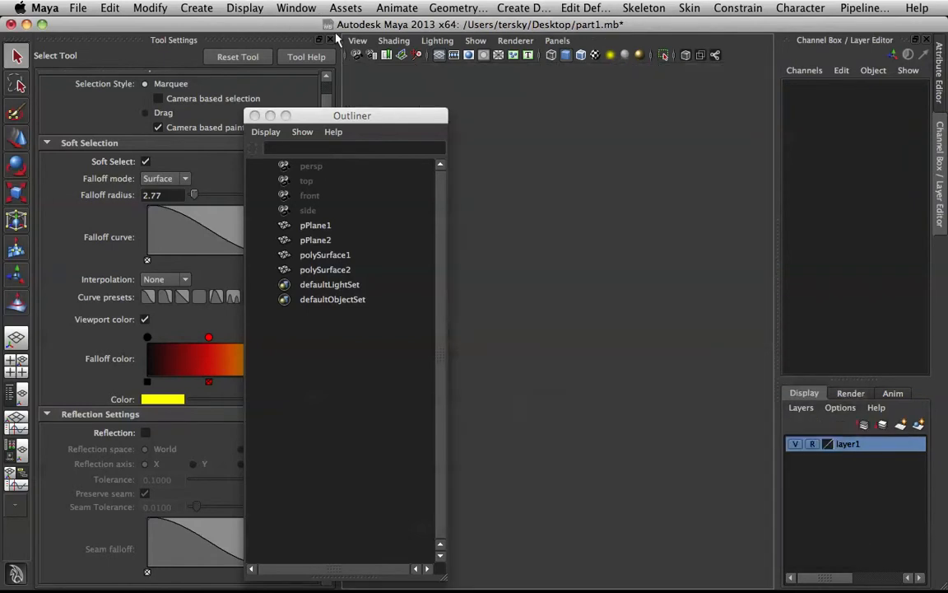
pyautogui.click(333, 42)
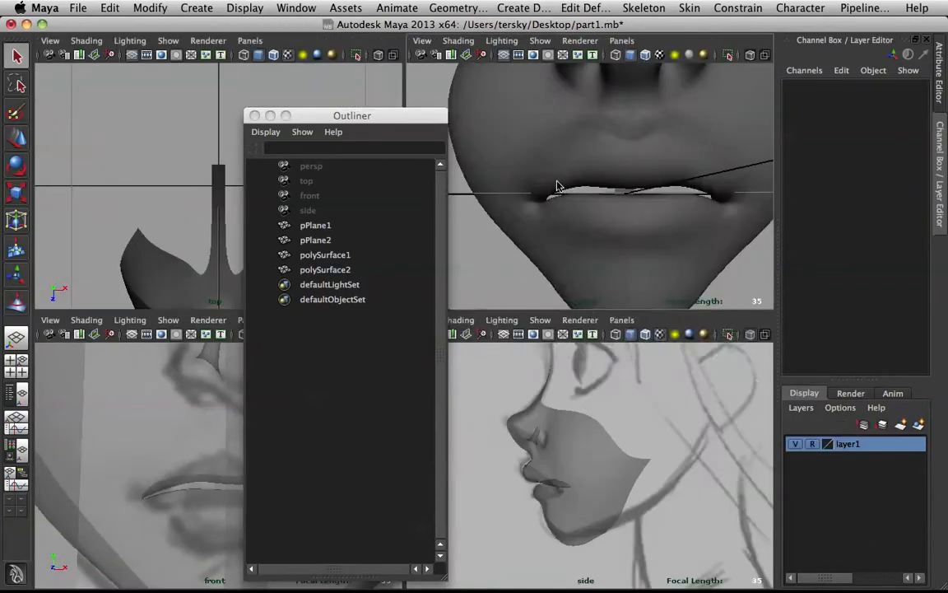
# Maximize the perspective view on the face and move the Outliner away from the mouth
pyautogui.press('space')
pyautogui.click(563, 261)
pyautogui.scroll(-2, 578, 262)
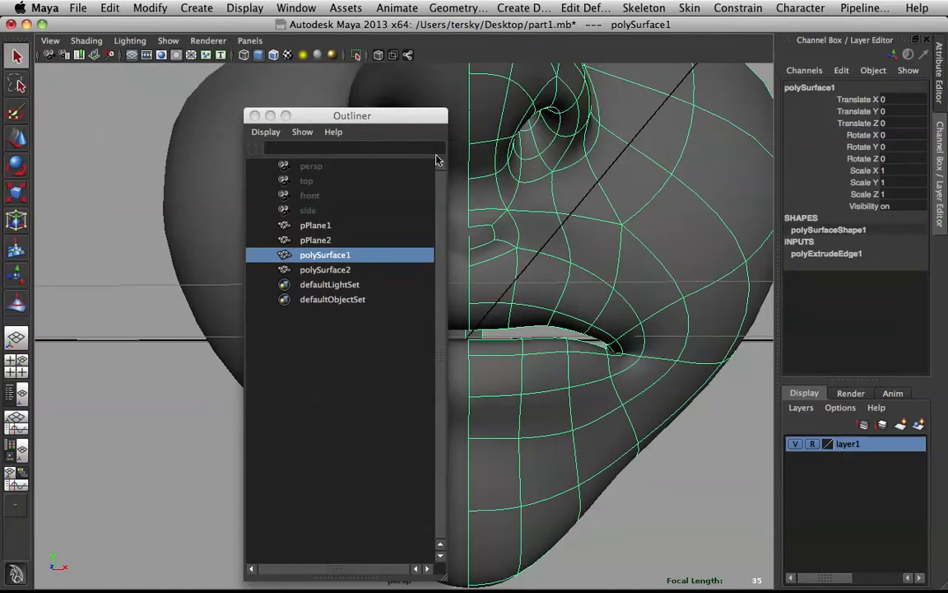
pyautogui.moveTo(371, 117); pyautogui.dragTo(162, 70)
pyautogui.scroll(-1, 455, 182)
pyautogui.keyDown('alt'); pyautogui.moveTo(474, 232); pyautogui.dragTo(491, 233); pyautogui.keyUp('alt')
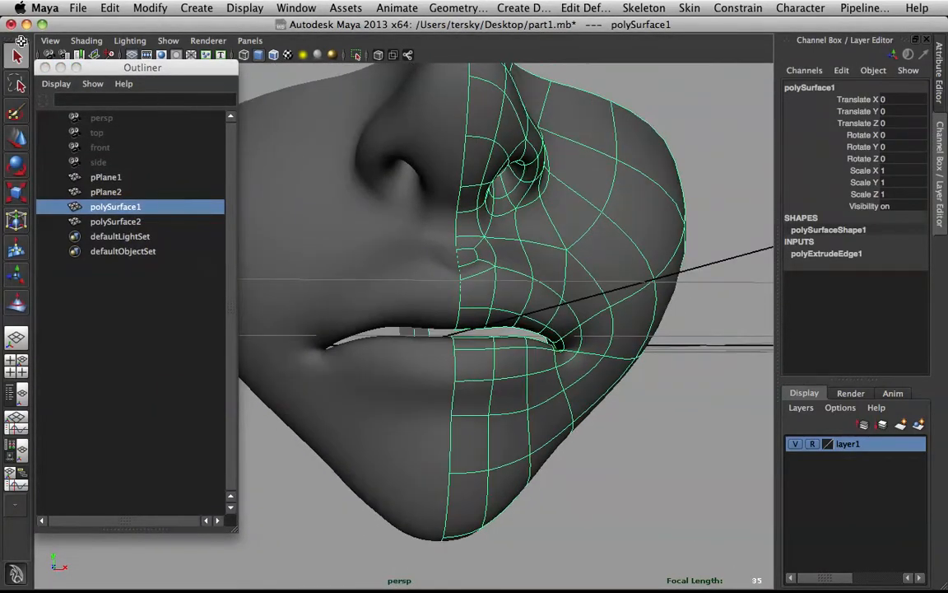
# Hide the Tool Box and minimize the Outliner to free the perspective view
pyautogui.rightClick(21, 40)
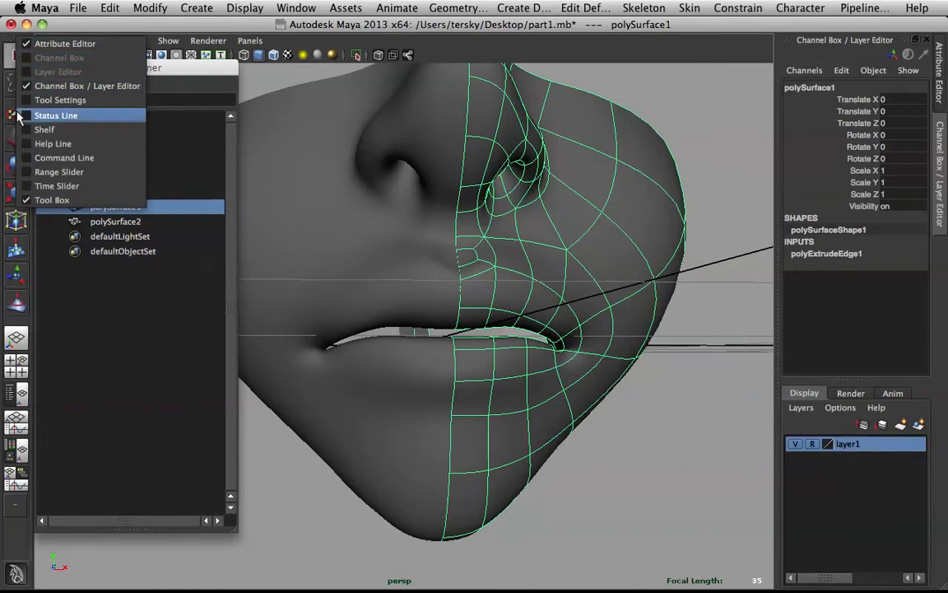
pyautogui.click(26, 200)
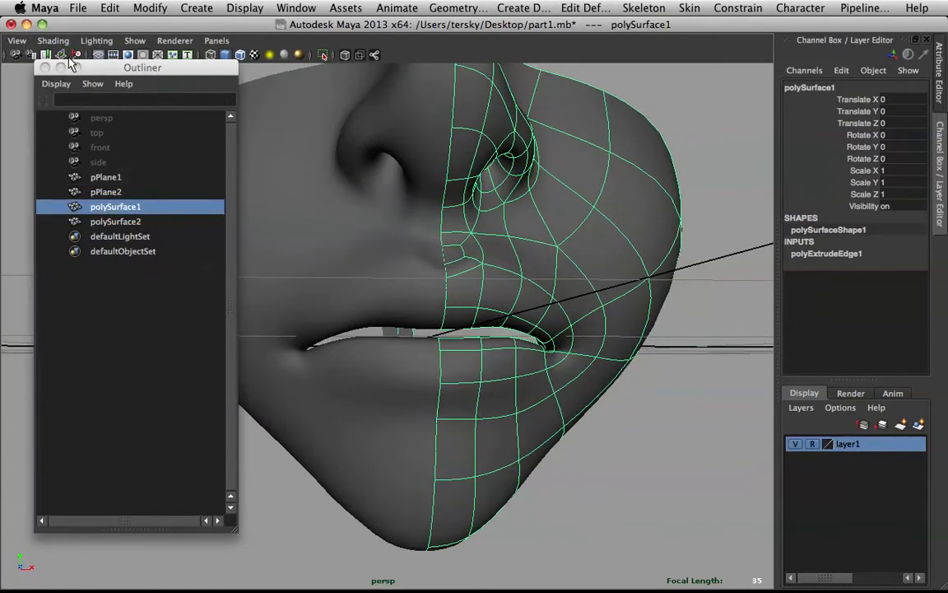
pyautogui.click(60, 69)
pyautogui.keyDown('alt'); pyautogui.moveTo(493, 275); pyautogui.dragTo(483, 283); pyautogui.keyUp('alt')
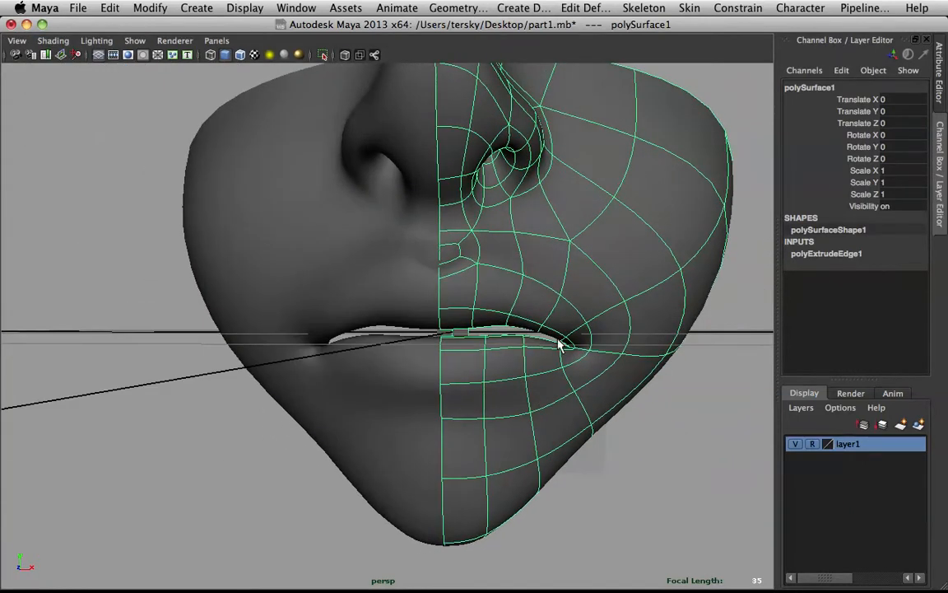
# Insert an edge loop around the lips just inside their outer border, then return to object mode
pyautogui.click(627, 412)
pyautogui.keyDown('alt'); pyautogui.moveTo(502, 249); pyautogui.dragTo(448, 217); pyautogui.keyUp('alt')
pyautogui.scroll(5, 496, 284)
pyautogui.click(544, 300)
pyautogui.keyDown('shift'); pyautogui.rightClick(410, 239); pyautogui.keyUp('shift')
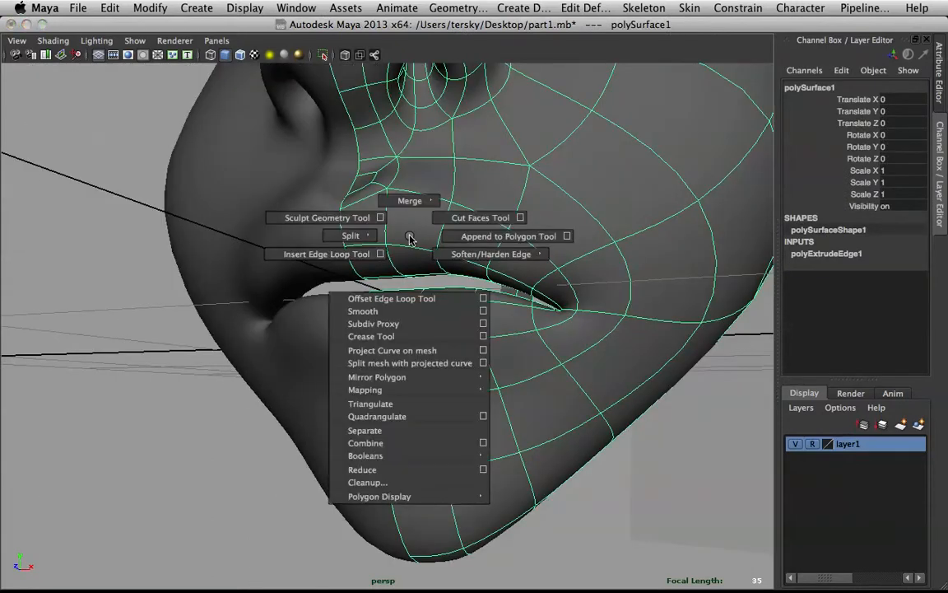
pyautogui.click(361, 252)
pyautogui.keyDown('alt'); pyautogui.moveTo(458, 194); pyautogui.dragTo(385, 210); pyautogui.keyUp('alt')
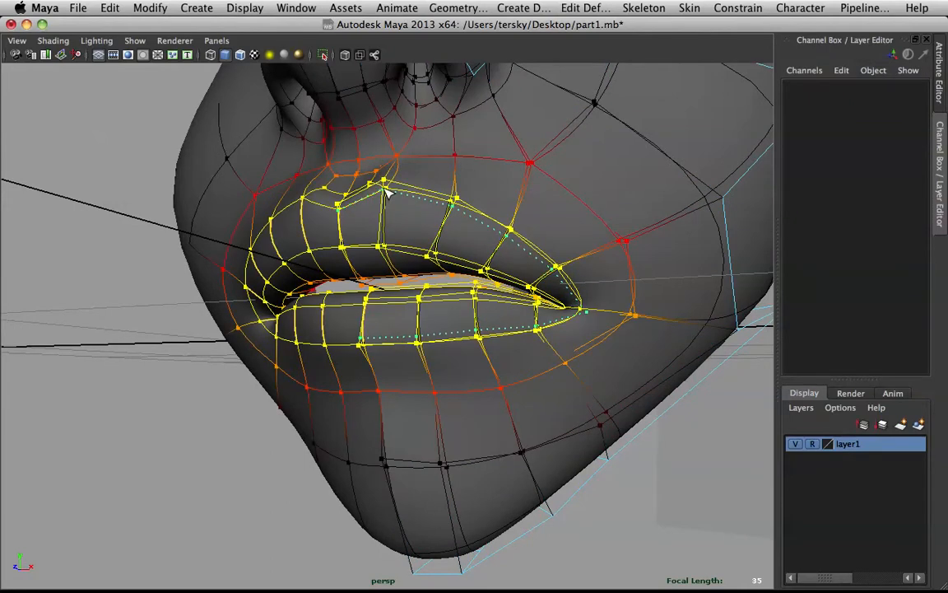
pyautogui.moveTo(386, 192); pyautogui.dragTo(424, 280)
pyautogui.moveTo(383, 210); pyautogui.dragTo(484, 186, button='right')
pyautogui.click(214, 411)
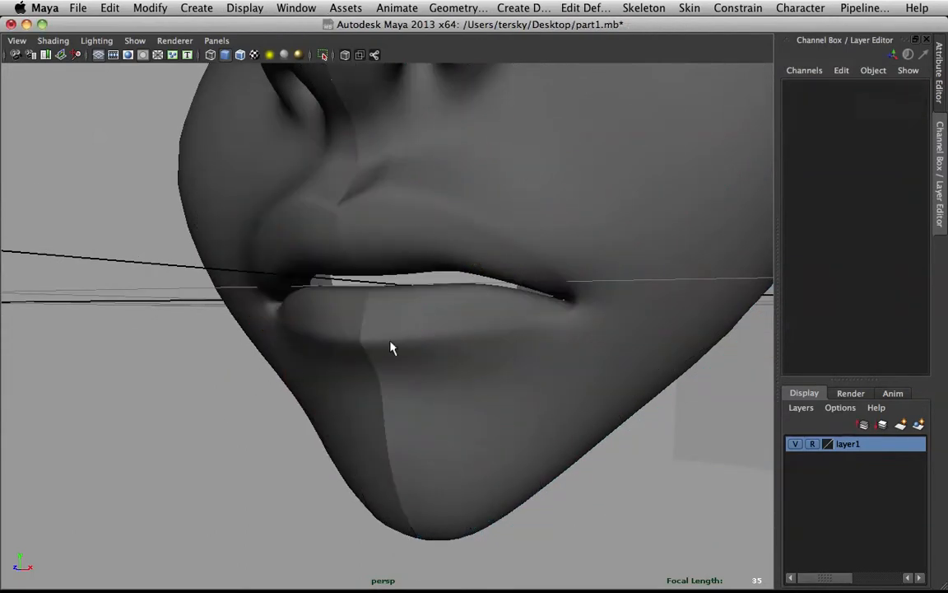
# Slide the new loop's lower-lip edges up to about the middle of the lower lip and restore the smooth preview
pyautogui.click(393, 331)
pyautogui.keyDown('alt'); pyautogui.moveTo(393, 331); pyautogui.dragTo(457, 332); pyautogui.keyUp('alt')
pyautogui.press('1')
pyautogui.moveTo(389, 313); pyautogui.dragTo(403, 336, button='right')
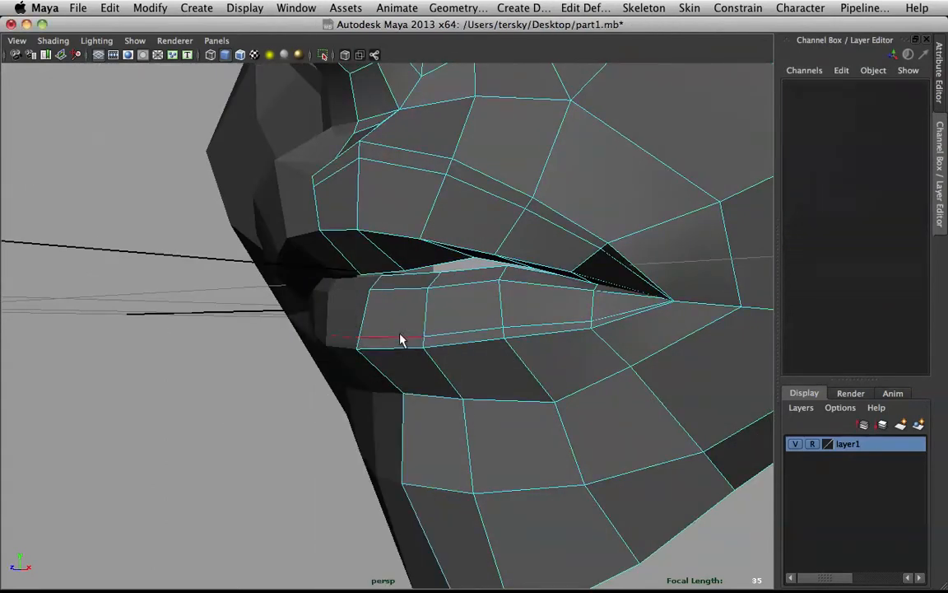
pyautogui.click(402, 337)
pyautogui.keyDown('shift'); pyautogui.click(494, 331); pyautogui.keyUp('shift')
pyautogui.keyDown('shift'); pyautogui.click(522, 330); pyautogui.keyUp('shift')
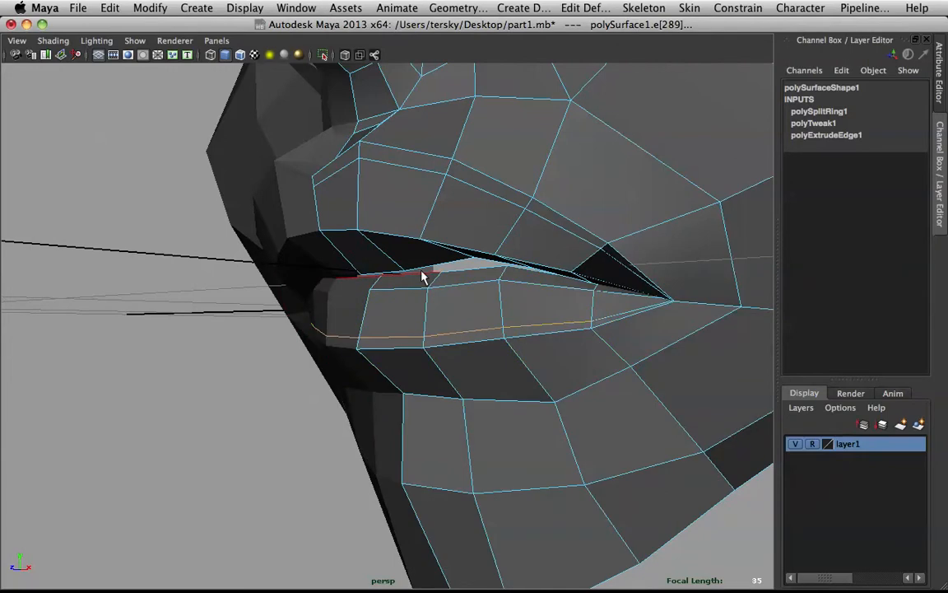
pyautogui.keyDown('shift'); pyautogui.moveTo(423, 275); pyautogui.dragTo(421, 274, button='right'); pyautogui.keyUp('shift')
pyautogui.keyDown('shift'); pyautogui.moveTo(434, 392); pyautogui.dragTo(440, 372, button='right'); pyautogui.keyUp('shift')
pyautogui.moveTo(483, 351); pyautogui.dragTo(436, 356, button='middle')
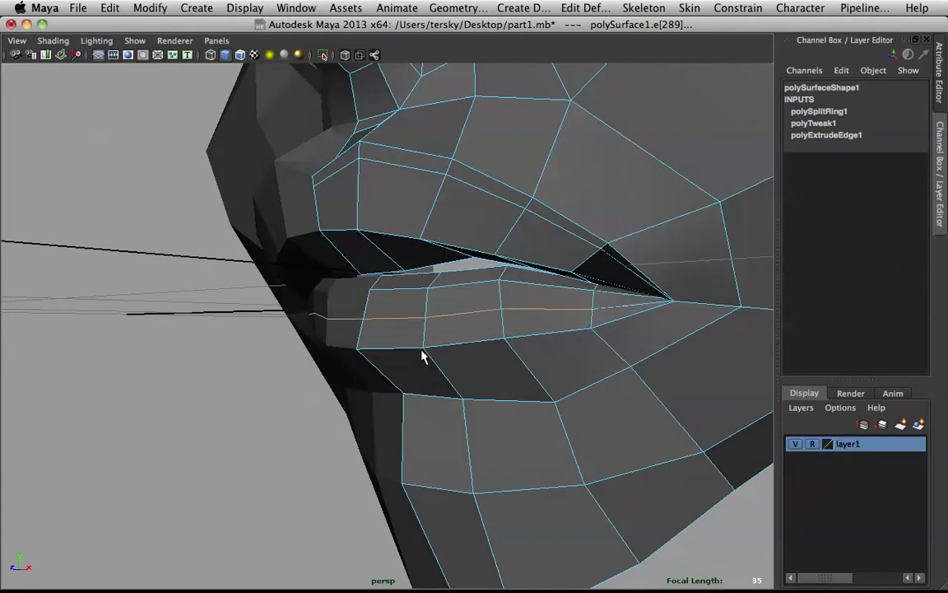
pyautogui.keyDown('alt'); pyautogui.moveTo(431, 345); pyautogui.dragTo(392, 347); pyautogui.keyUp('alt')
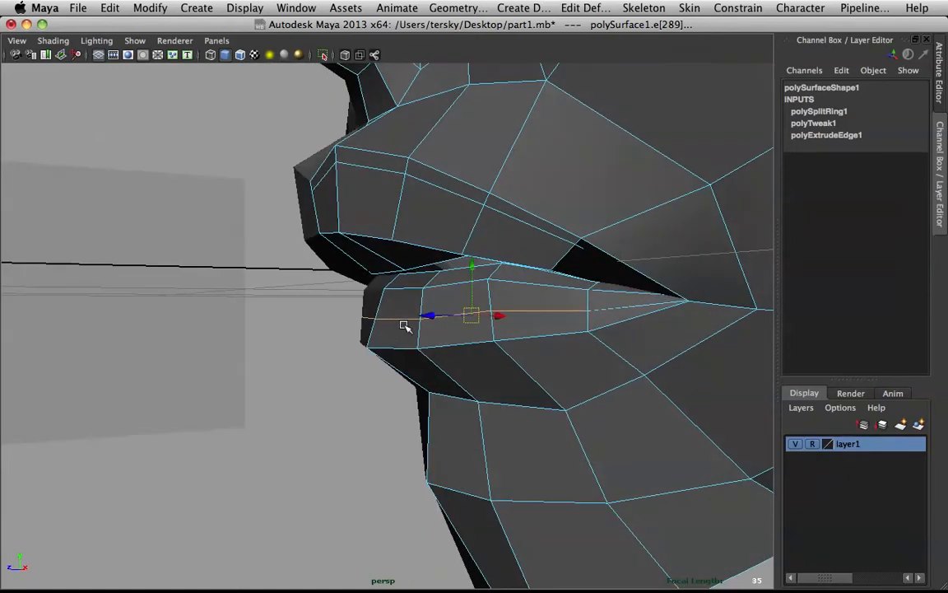
pyautogui.click(349, 353)
pyautogui.press('3')
pyautogui.moveTo(377, 349); pyautogui.dragTo(529, 249, button='right')
pyautogui.keyDown('alt'); pyautogui.moveTo(530, 249); pyautogui.dragTo(478, 322); pyautogui.keyUp('alt')
# Try adding another edge loop just outside the lip outline and check it in smooth preview
pyautogui.click(394, 364)
pyautogui.press('1')
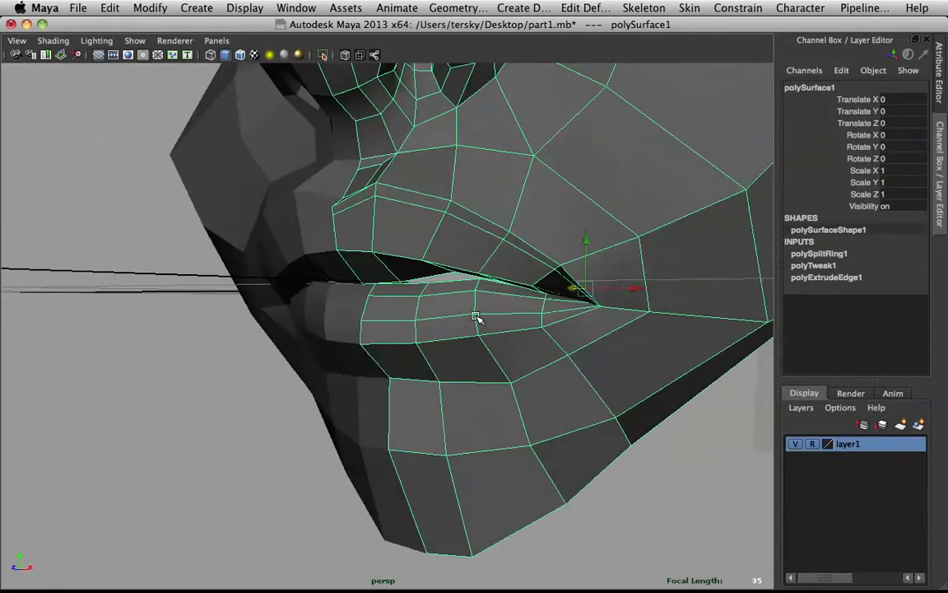
pyautogui.keyDown('shift'); pyautogui.rightClick(477, 318); pyautogui.keyUp('shift')
pyautogui.click(443, 334)
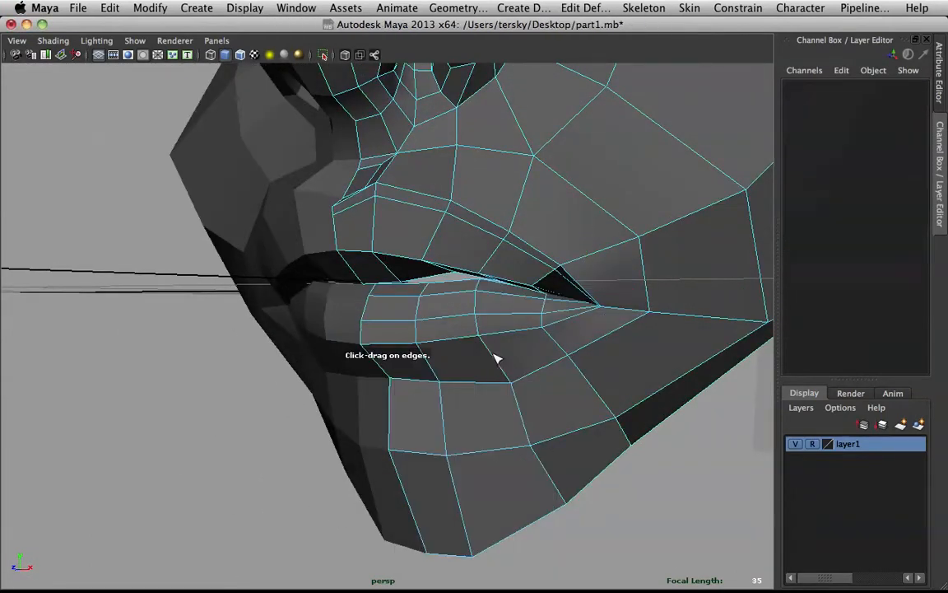
pyautogui.click(502, 364)
pyautogui.keyDown('alt'); pyautogui.moveTo(502, 364); pyautogui.dragTo(526, 303); pyautogui.keyUp('alt')
pyautogui.press('3')
pyautogui.press('super+z')
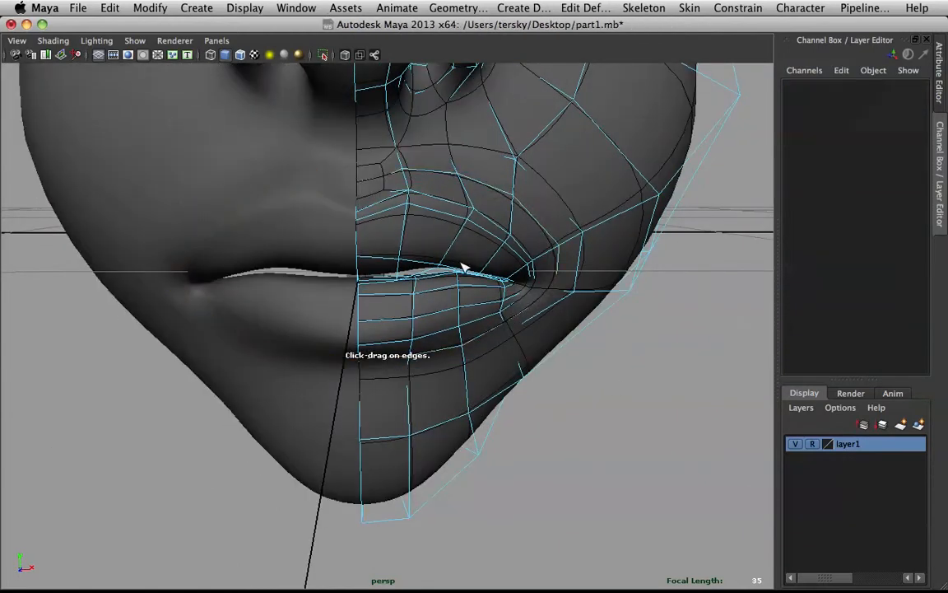
# Undo the extra edge loop outside the lips and leave the mesh deselected in object mode
pyautogui.press('3')
pyautogui.moveTo(452, 196); pyautogui.dragTo(549, 154, button='right')
pyautogui.scroll(-5, 553, 177)
pyautogui.keyDown('alt'); pyautogui.moveTo(556, 190); pyautogui.dragTo(464, 182); pyautogui.keyUp('alt')
pyautogui.moveTo(464, 221); pyautogui.dragTo(520, 196, button='right')
pyautogui.press('super+z')
pyautogui.click(325, 403)
# Examine the smoothed nose, lips and chin from several angles and against the front reference drawing
pyautogui.scroll(-5, 398, 237)
pyautogui.keyDown('alt'); pyautogui.moveTo(395, 237); pyautogui.dragTo(418, 235); pyautogui.keyUp('alt')
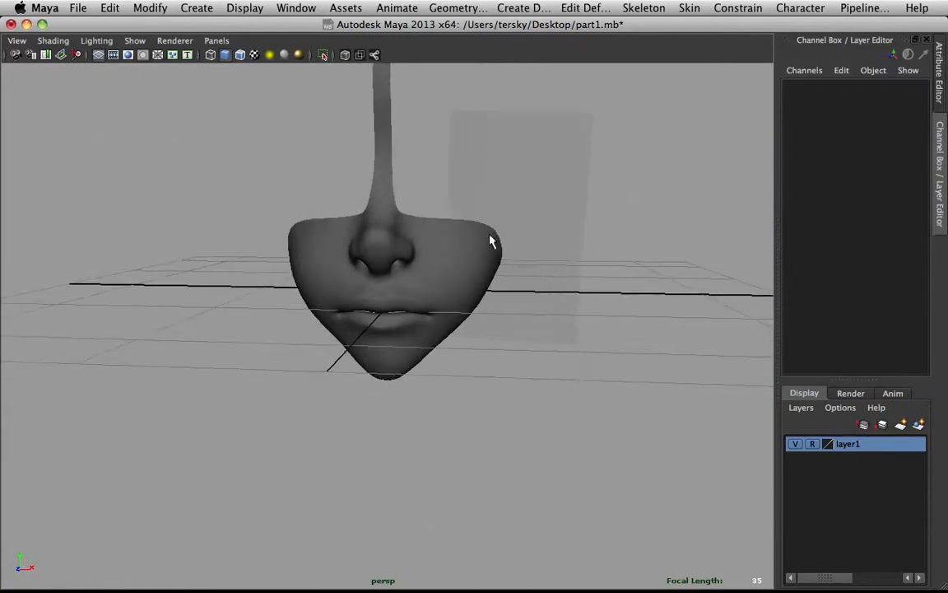
pyautogui.scroll(5, 555, 296)
pyautogui.keyDown('alt'); pyautogui.moveTo(555, 296); pyautogui.dragTo(622, 272); pyautogui.keyUp('alt')
pyautogui.scroll(-5, 553, 282)
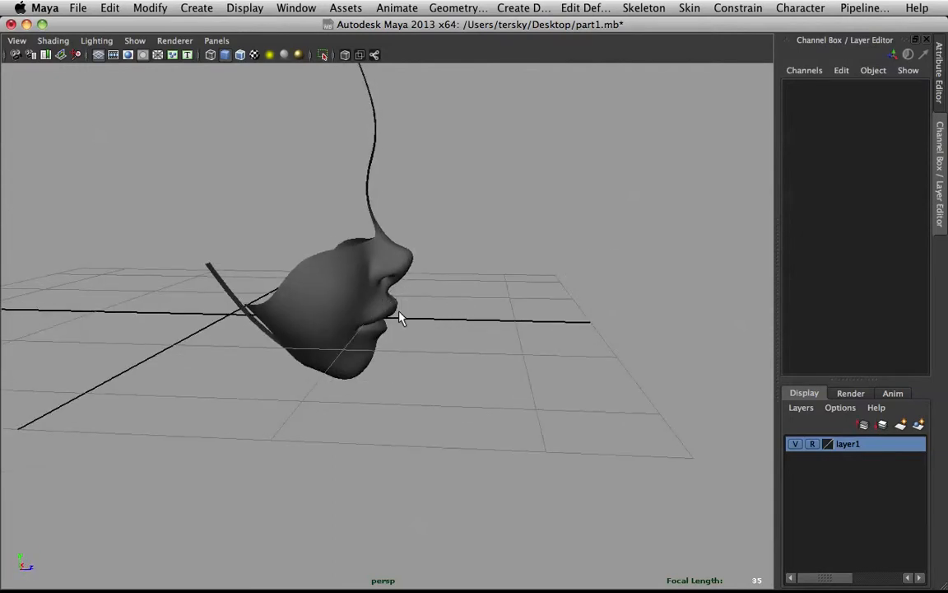
pyautogui.keyDown('alt'); pyautogui.moveTo(404, 319); pyautogui.dragTo(328, 292); pyautogui.keyUp('alt')
pyautogui.press('space')
pyautogui.press('space')
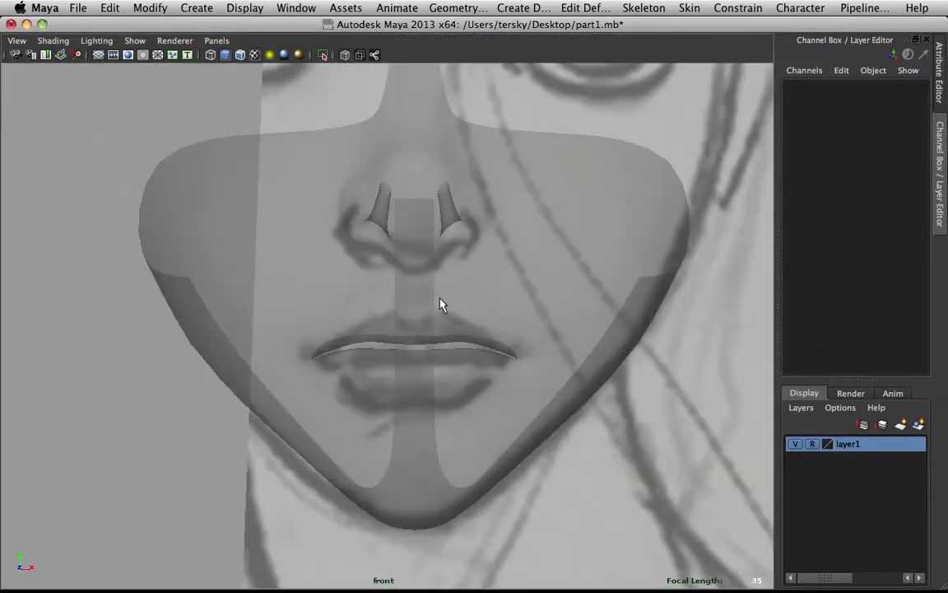
# Move the central face along the upper lip's lower border down along Y with soft selection in the front view
pyautogui.click(440, 305)
pyautogui.scroll(-4, 487, 312)
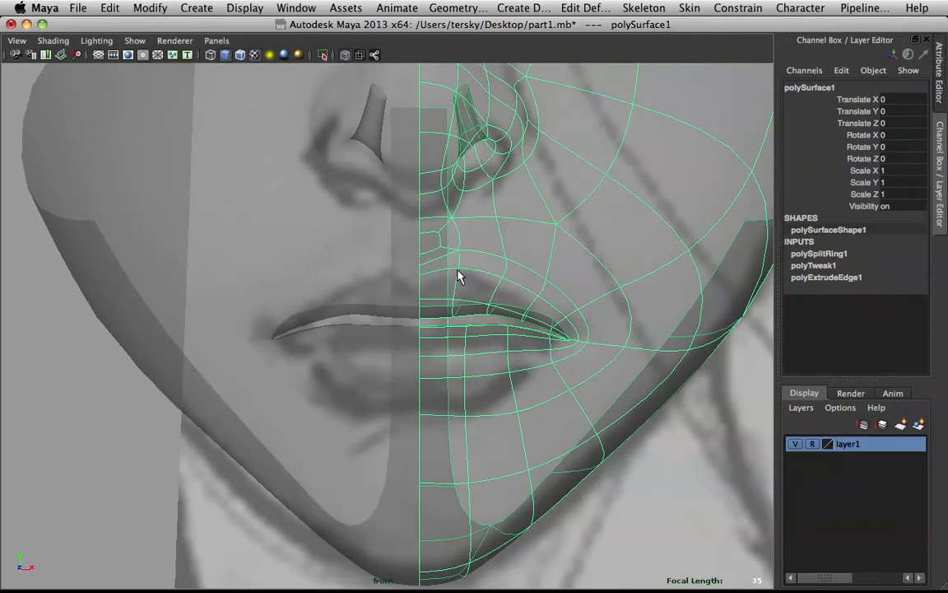
pyautogui.rightClick(471, 275)
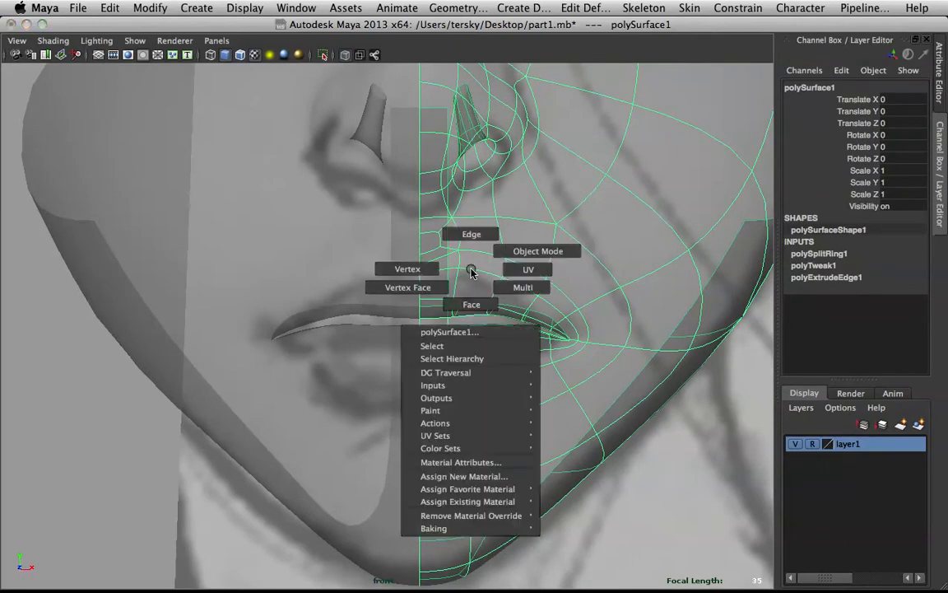
pyautogui.moveTo(464, 305); pyautogui.dragTo(464, 305, button='right')
pyautogui.click(454, 309)
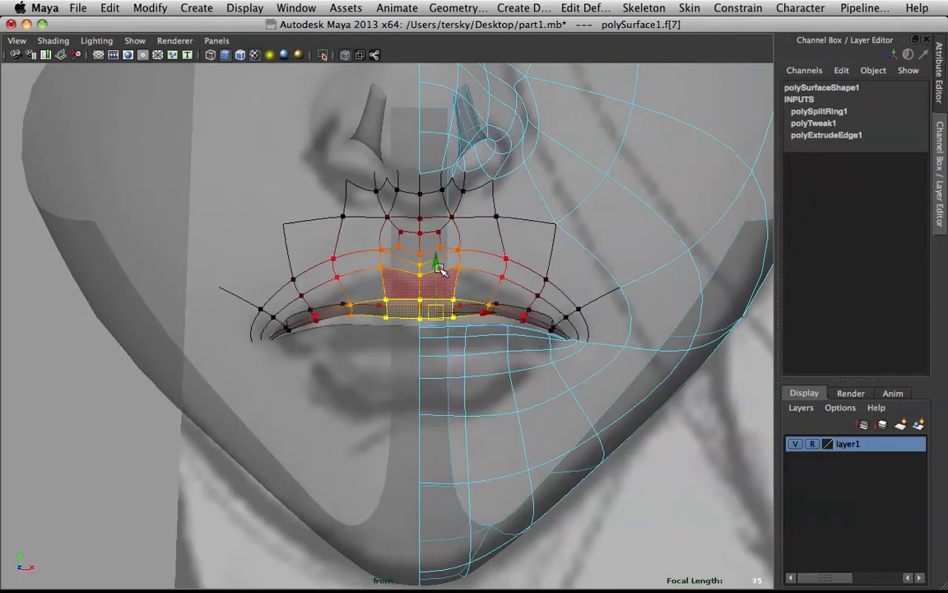
pyautogui.moveTo(433, 260); pyautogui.dragTo(433, 272)
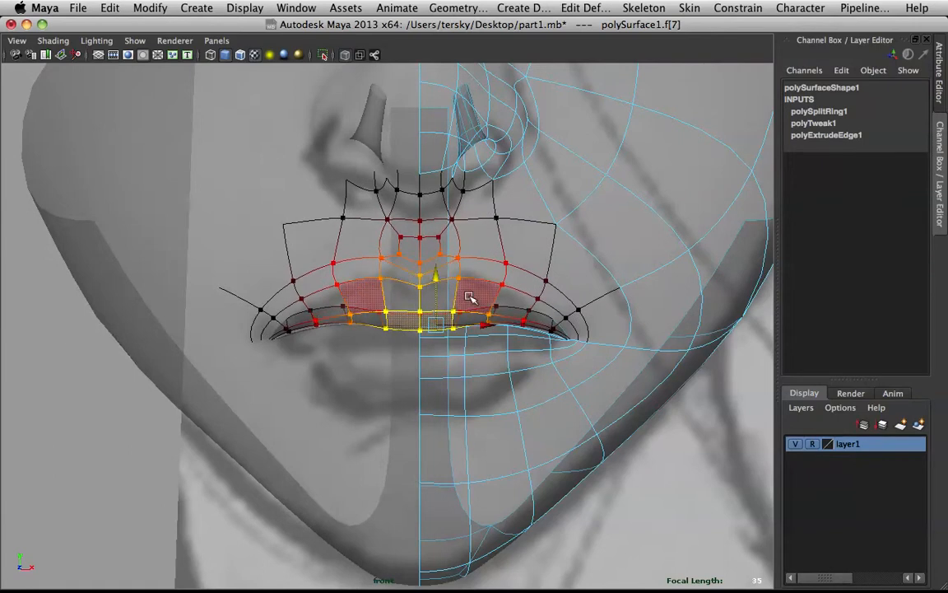
# Nudge the outer faces along the upper lip's lower border and upper outline down along Y with soft selection
pyautogui.click(504, 321)
pyautogui.moveTo(499, 317); pyautogui.dragTo(496, 321)
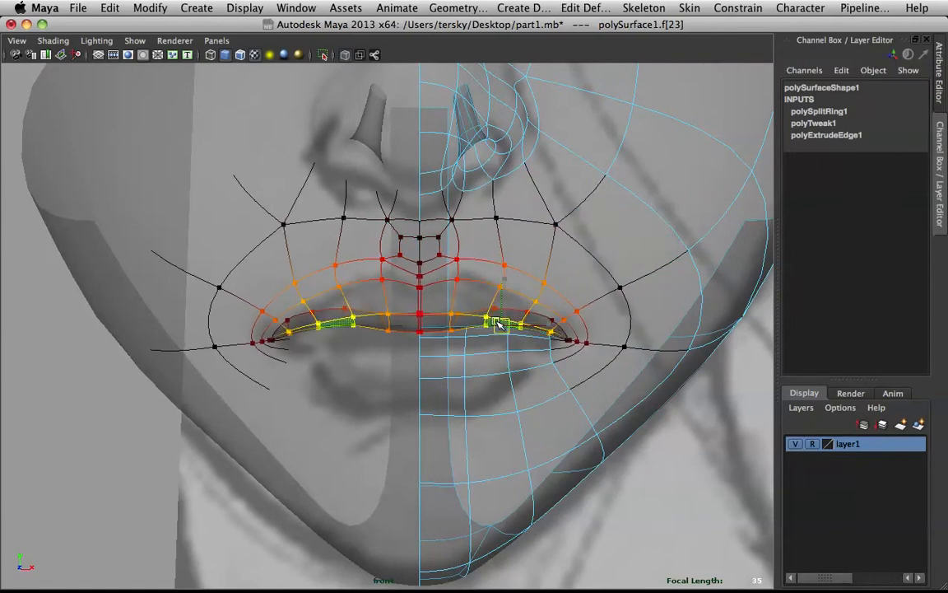
pyautogui.click(521, 274)
pyautogui.moveTo(523, 237); pyautogui.dragTo(523, 242)
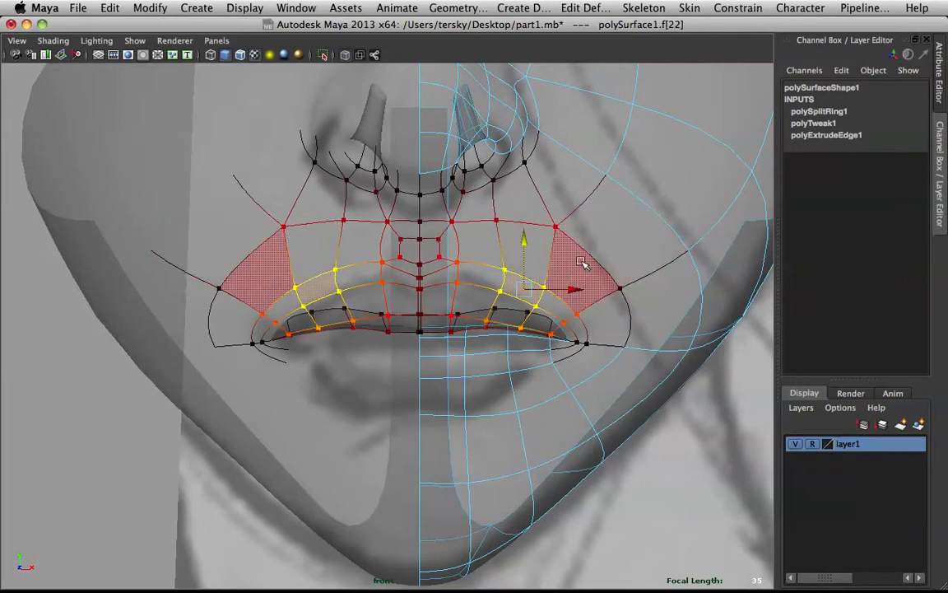
# Move the faces along the lower lip's lower border slightly down along Y with soft selection
pyautogui.click(584, 271)
pyautogui.click(512, 397)
pyautogui.moveTo(485, 380); pyautogui.dragTo(485, 382)
pyautogui.moveTo(492, 342); pyautogui.dragTo(492, 350)
# In the perspective view, pull the cheek edges beside the nostril and mouth corner slightly forward along Z with soft selection
pyautogui.press('space')
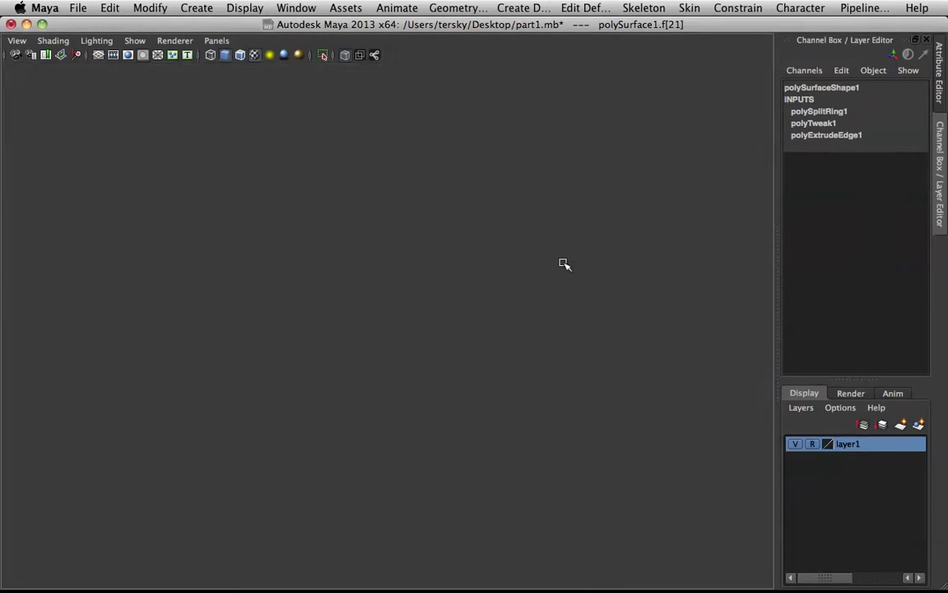
pyautogui.press('space')
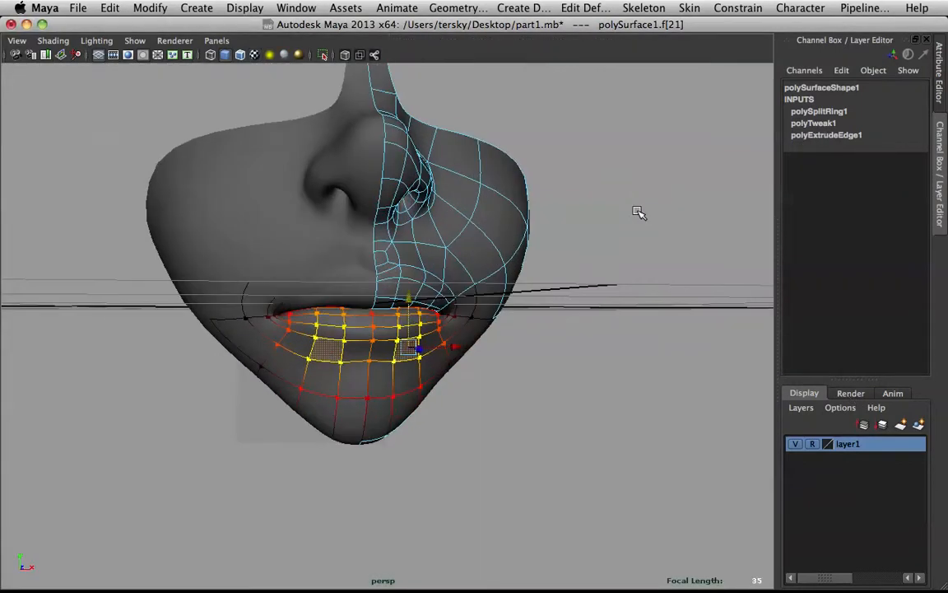
pyautogui.keyDown('alt'); pyautogui.moveTo(639, 209); pyautogui.dragTo(566, 278, button='right'); pyautogui.keyUp('alt')
pyautogui.click(638, 283)
pyautogui.moveTo(382, 290); pyautogui.dragTo(440, 241, button='right')
pyautogui.keyDown('alt'); pyautogui.moveTo(441, 241); pyautogui.dragTo(459, 242, button='right'); pyautogui.keyUp('alt')
pyautogui.keyDown('alt'); pyautogui.moveTo(458, 242); pyautogui.dragTo(327, 269); pyautogui.keyUp('alt')
pyautogui.keyDown('alt'); pyautogui.moveTo(327, 269); pyautogui.dragTo(490, 260, button='right'); pyautogui.keyUp('alt')
pyautogui.click(479, 285)
pyautogui.click(470, 317)
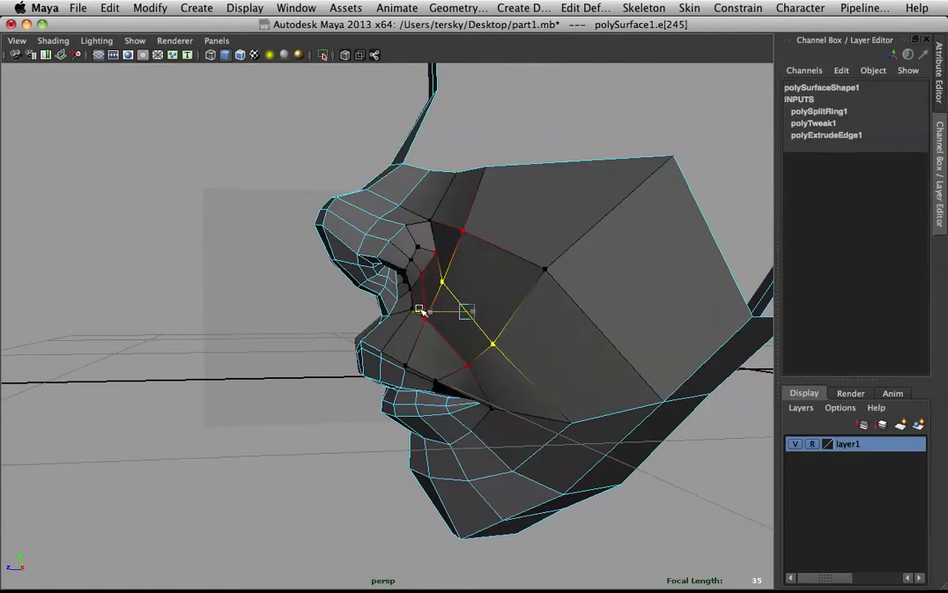
pyautogui.click(538, 387)
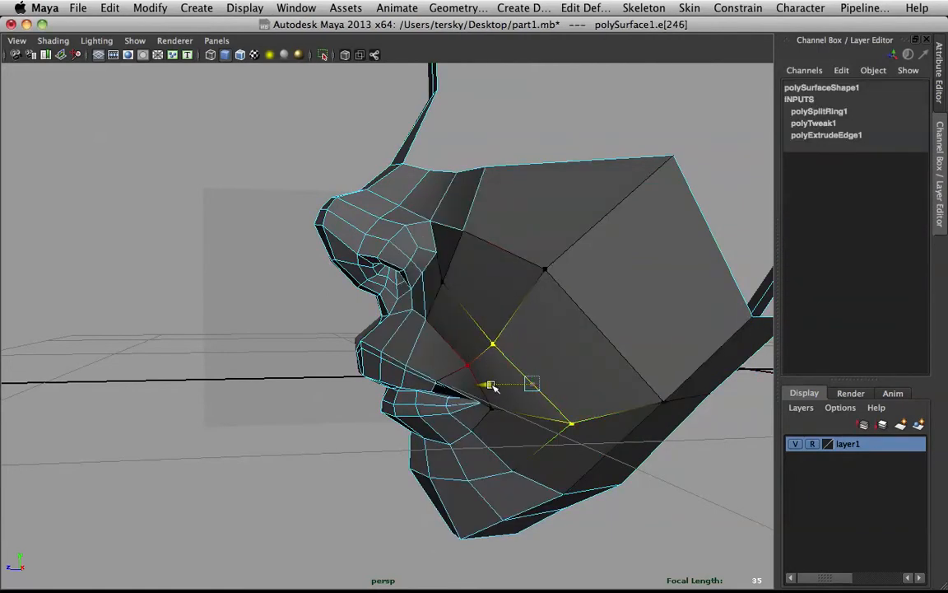
# Display the face in smooth preview, deselected and with the grid hidden, and check it from the side and front
pyautogui.press('3')
pyautogui.click(307, 438)
pyautogui.keyDown('alt'); pyautogui.moveTo(610, 167); pyautogui.dragTo(349, 198); pyautogui.keyUp('alt')
pyautogui.click(113, 55)
pyautogui.scroll(3, 451, 264)
pyautogui.keyDown('alt'); pyautogui.moveTo(436, 182); pyautogui.dragTo(360, 231); pyautogui.keyUp('alt')
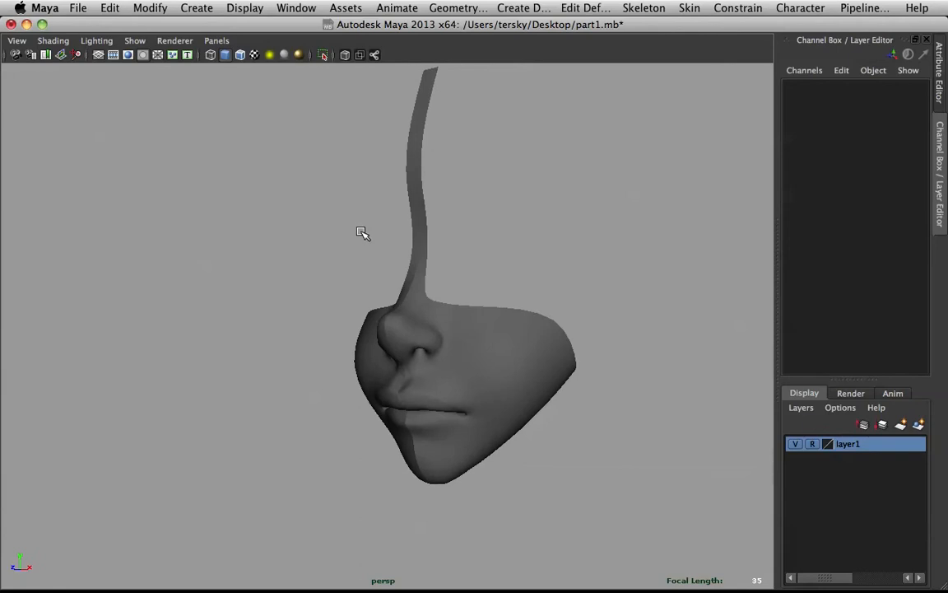
pyautogui.keyDown('alt'); pyautogui.moveTo(459, 255); pyautogui.dragTo(523, 249); pyautogui.keyUp('alt')
pyautogui.moveTo(603, 572)
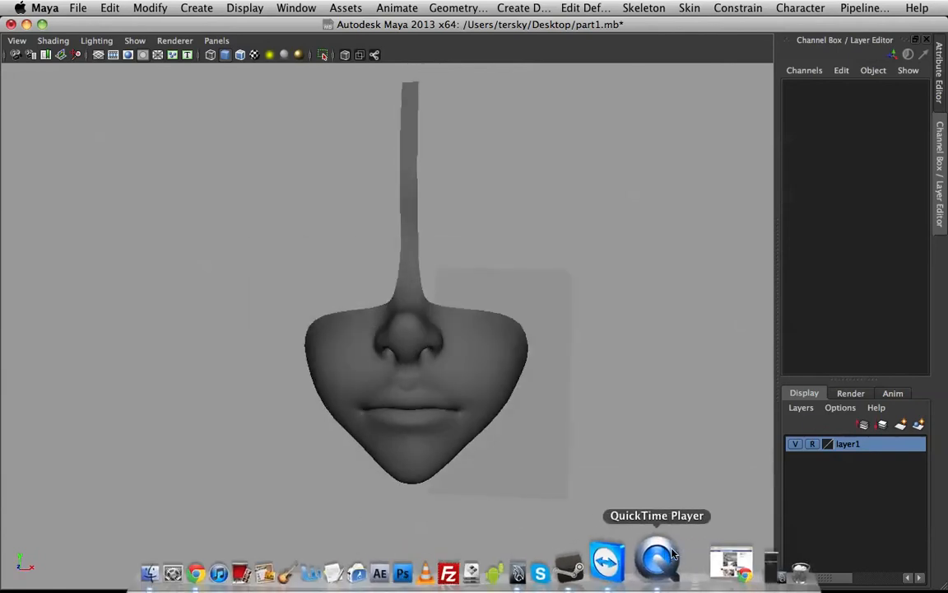